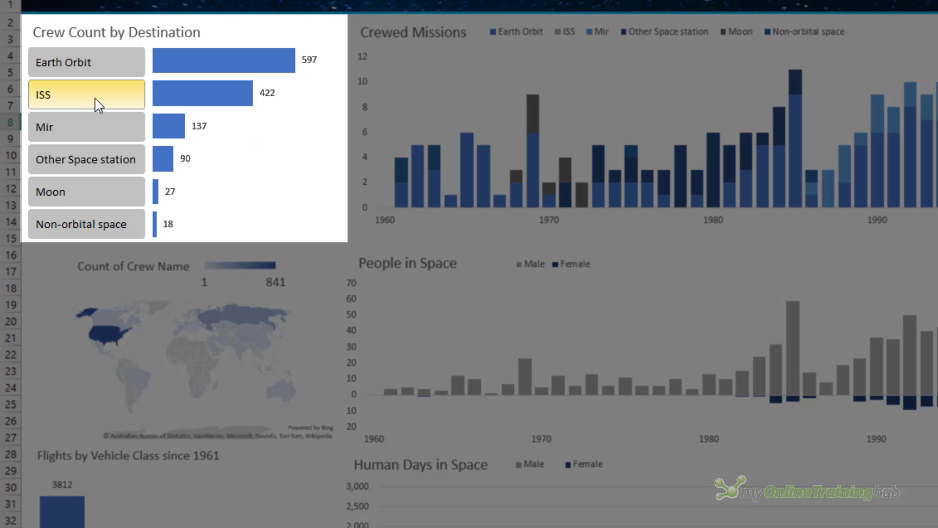
Filter the dashboard charts by destination: ISS, Other Space station, Moon, and the range from Mir to Non-orbital space
left_click(98, 104)
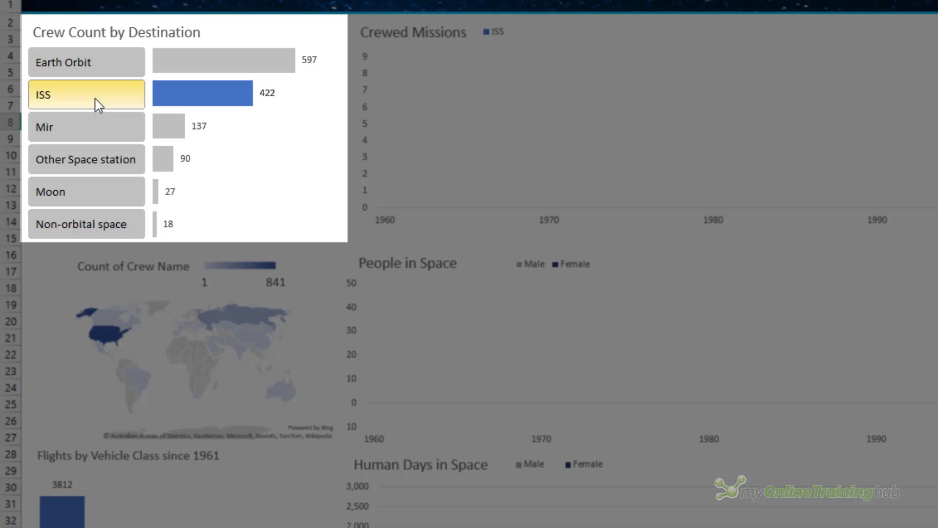
left_click(93, 160)
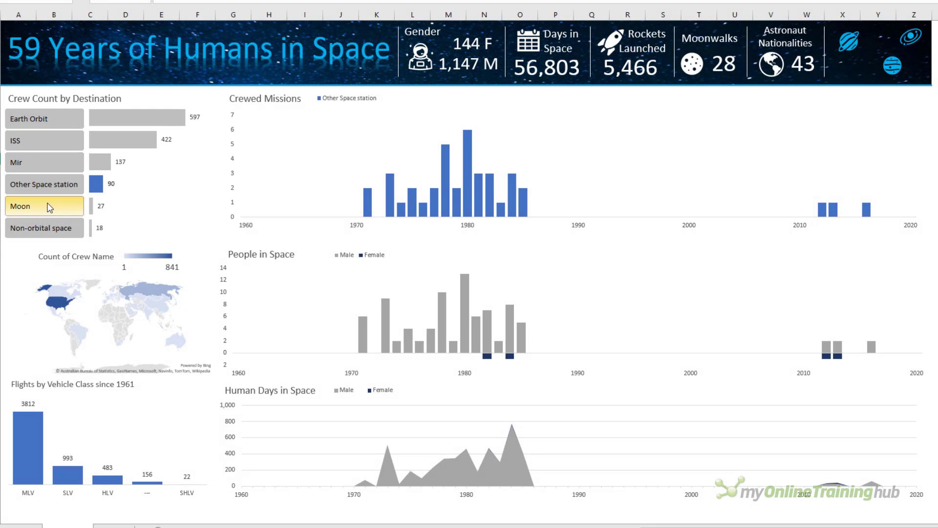
left_click(49, 208)
left_click_drag(44, 226, 42, 184)
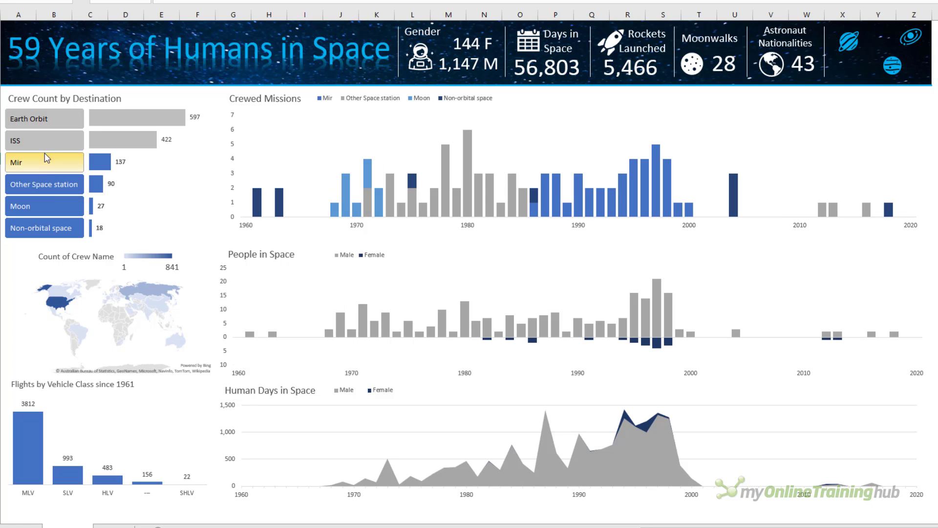
Filter the dashboard to Earth Orbit, extend the selection to all destinations, and compare single destinations such as ISS
left_click(50, 119)
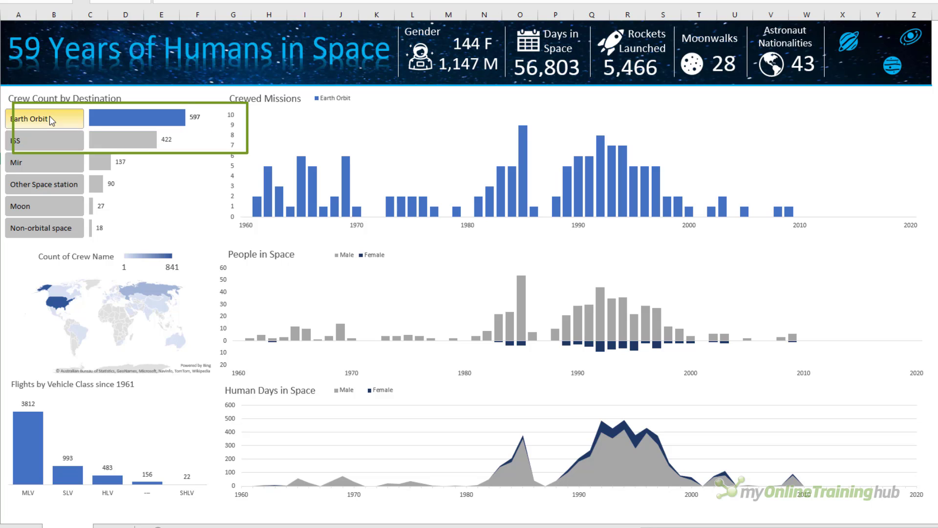
left_click(49, 222, "shift")
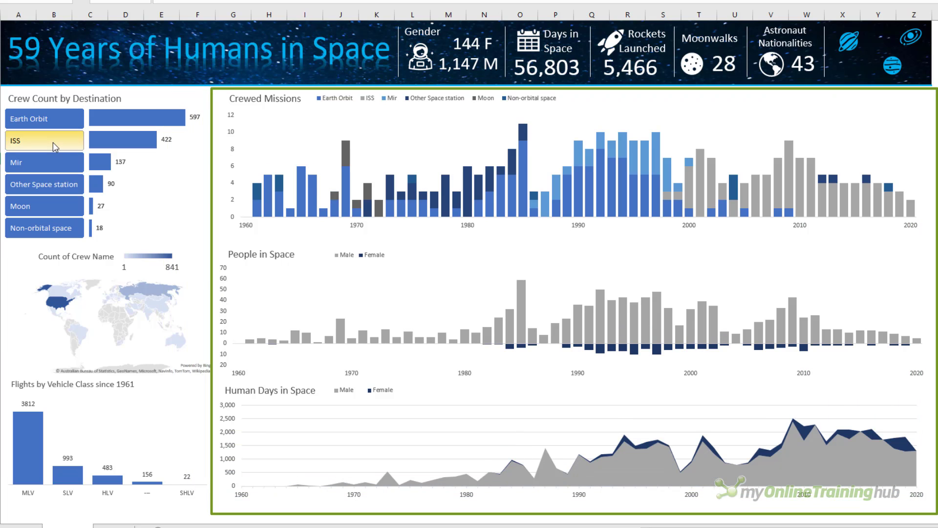
left_click(53, 143)
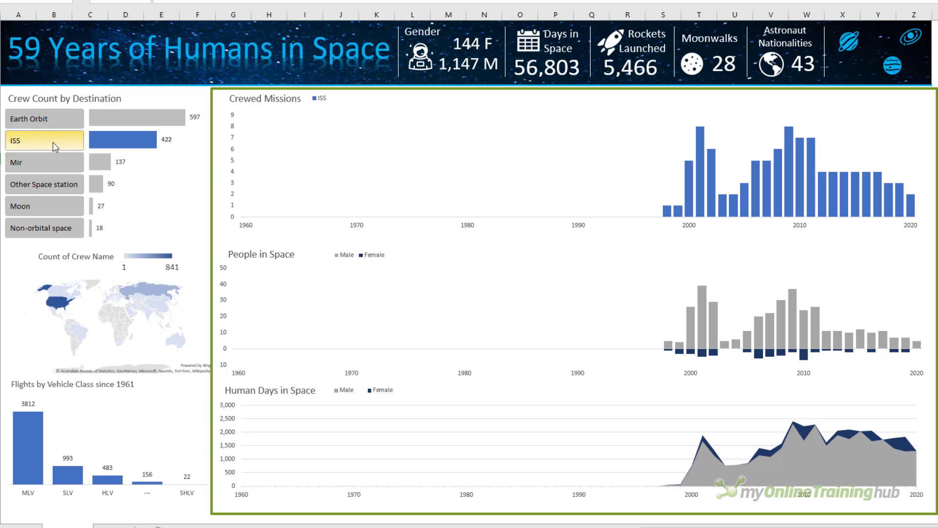
left_click(53, 127)
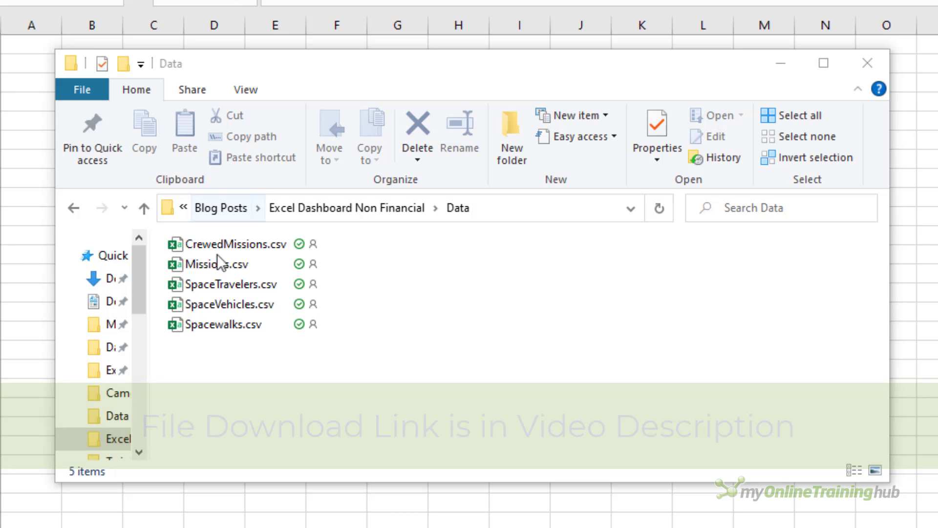
Copy the path of CrewedMissions.csv and import the file as Text/CSV data using that path without its quotation marks
left_click(218, 250)
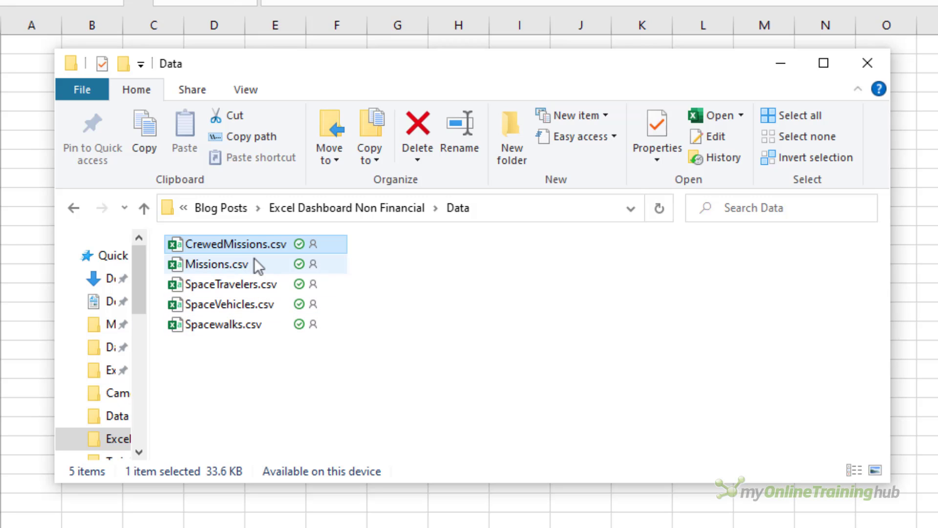
left_click(267, 141)
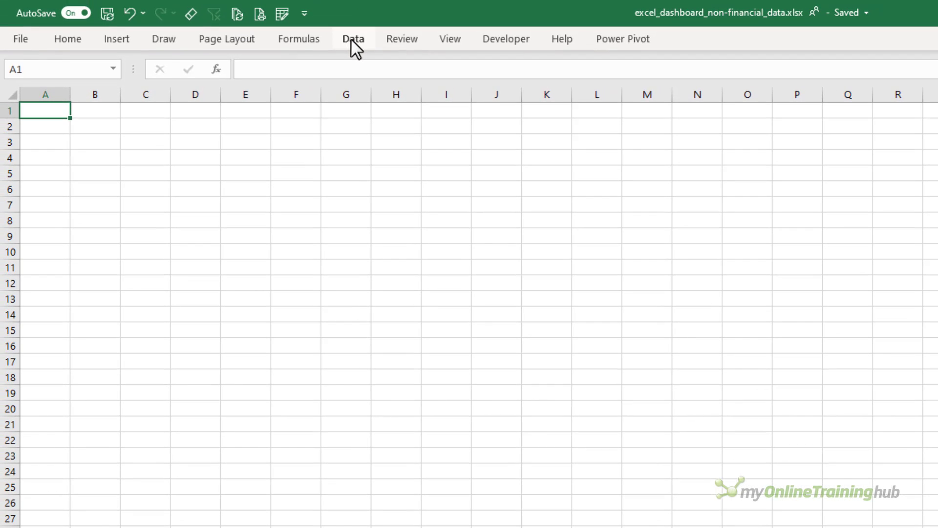
left_click(351, 40)
left_click(350, 41)
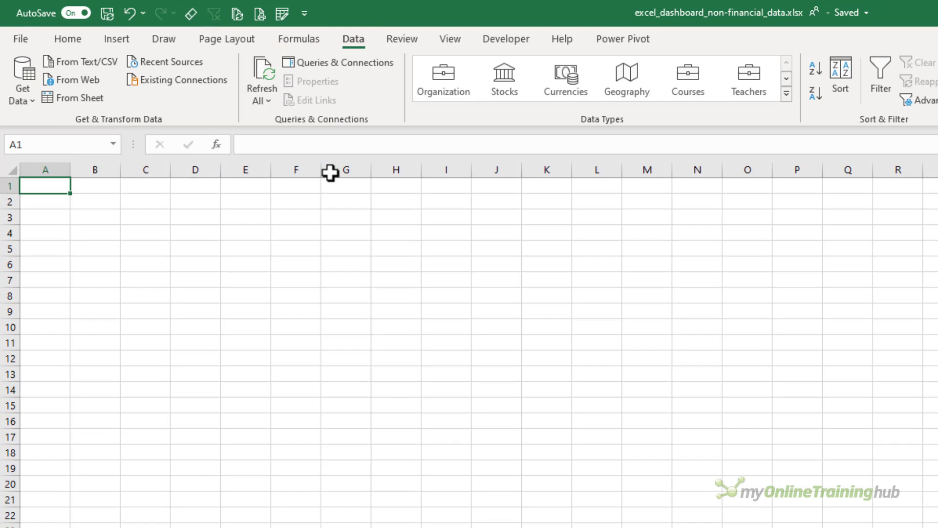
left_click(99, 62)
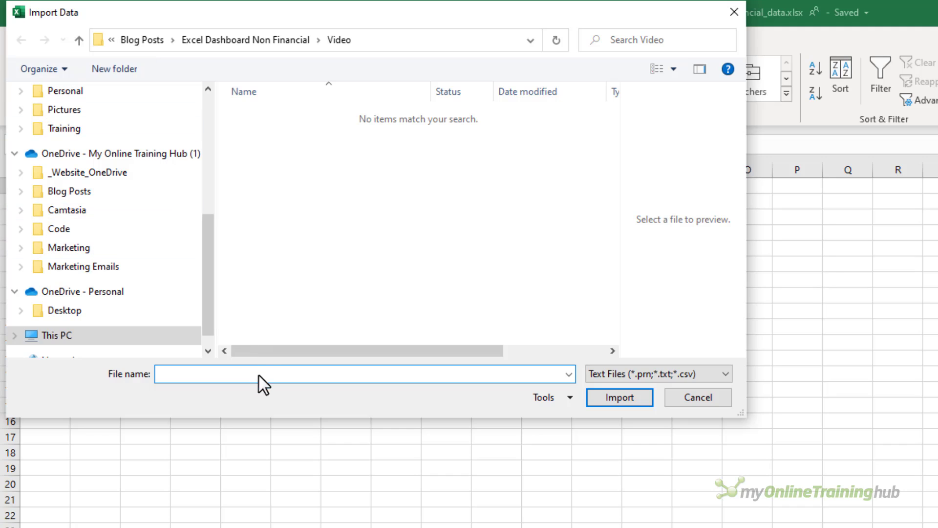
key("ctrl+v")
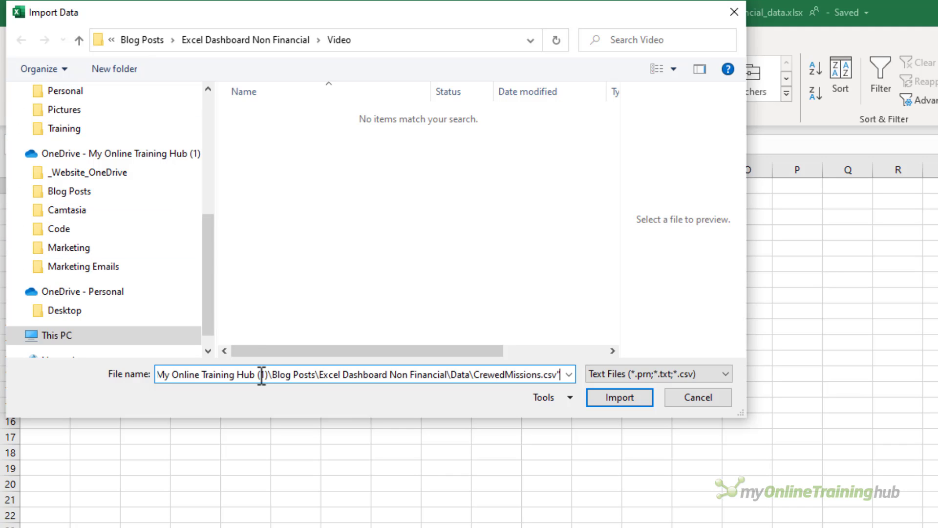
key("BackSpace")
key("Home")
key("Delete")
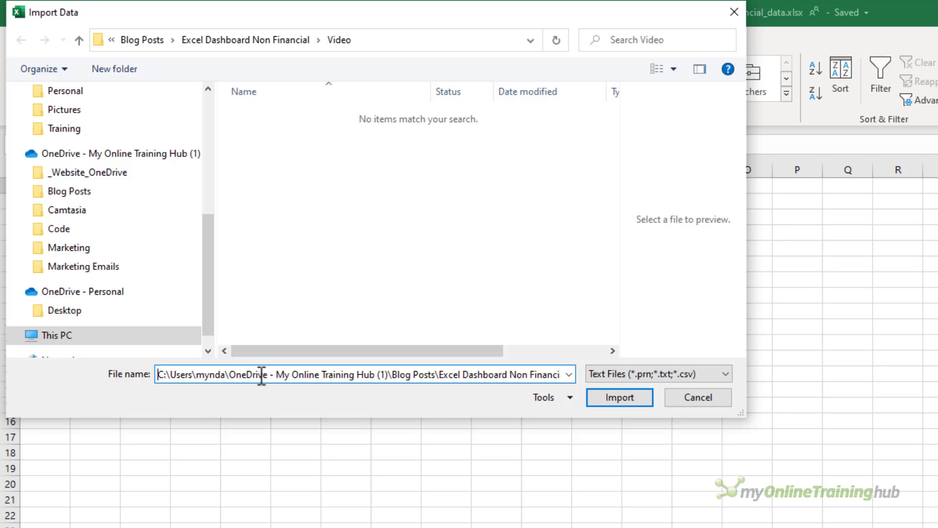
left_click(621, 397)
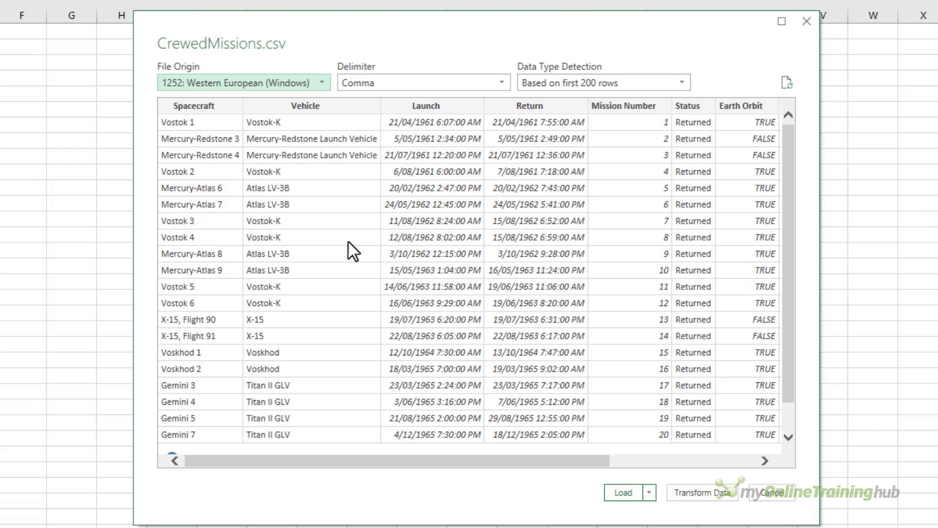
Review the File Origin, Delimiter and Data Type Detection options for CrewedMissions.csv, keeping detection based on first 200 rows
left_click(323, 83)
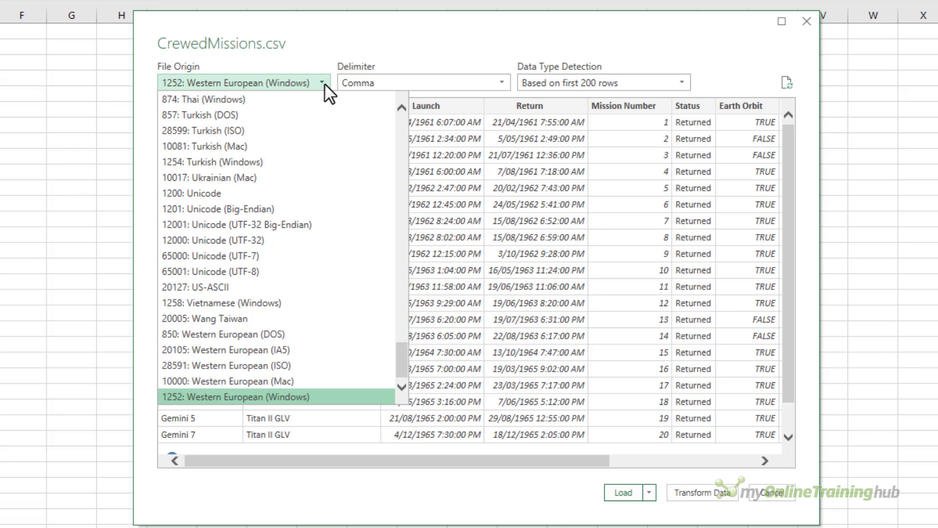
left_click(324, 84)
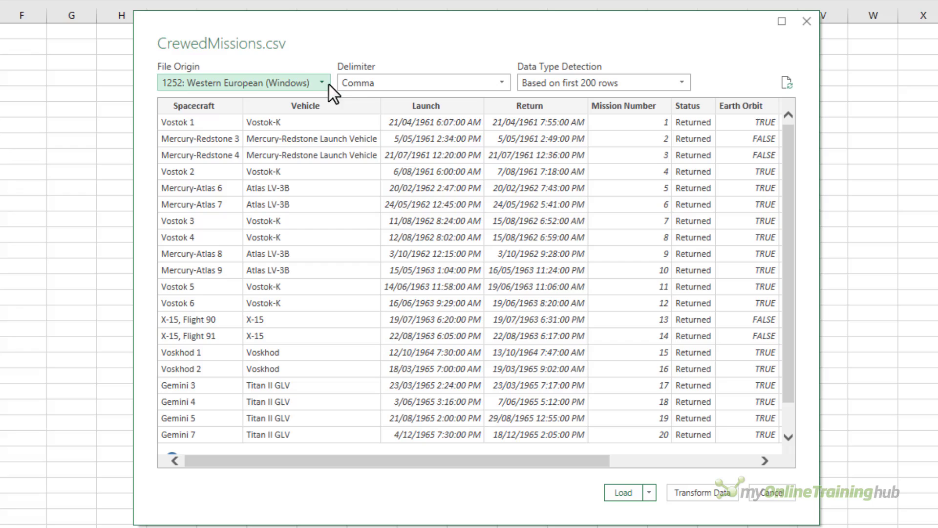
left_click(506, 85)
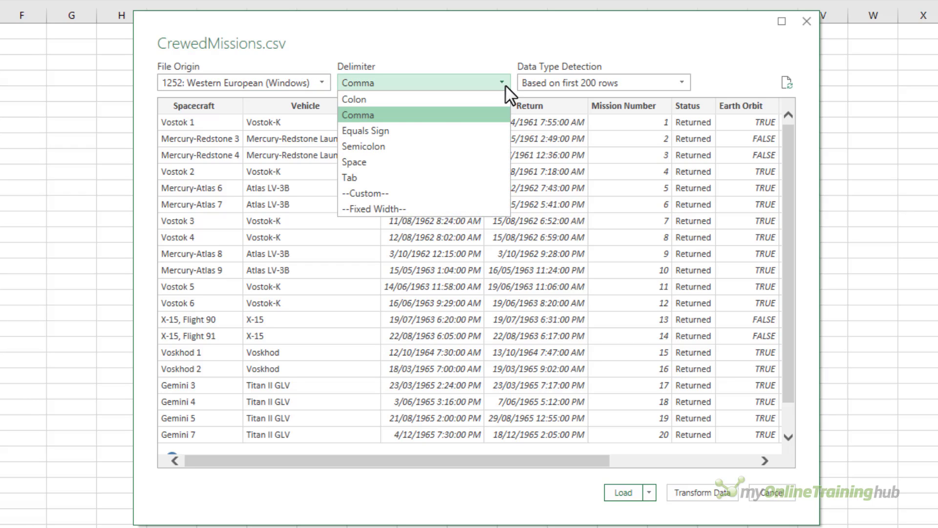
left_click(505, 85)
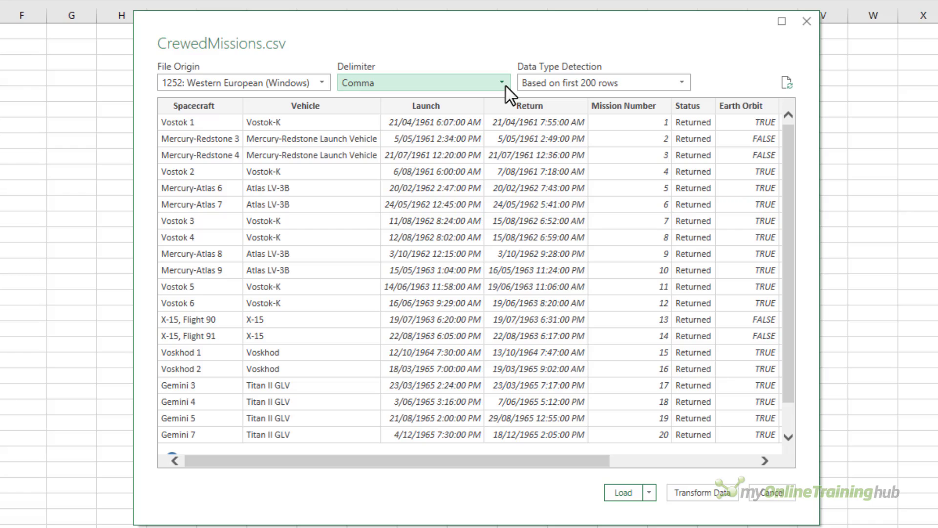
left_click(686, 82)
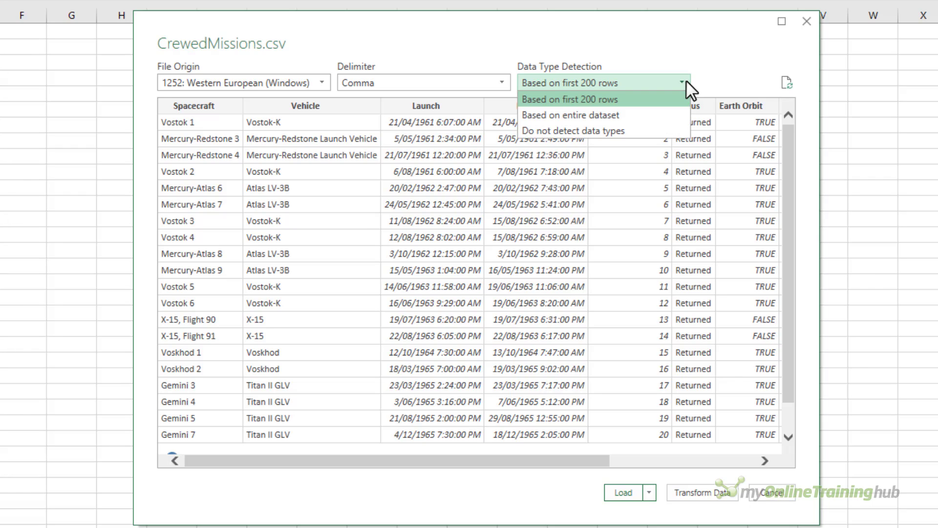
key("Down")
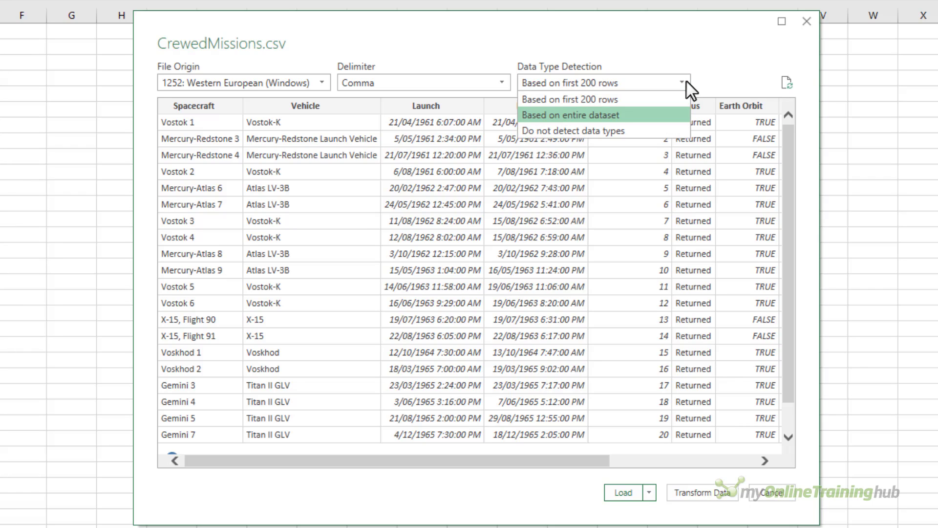
key("Down")
key("Up")
key("Up")
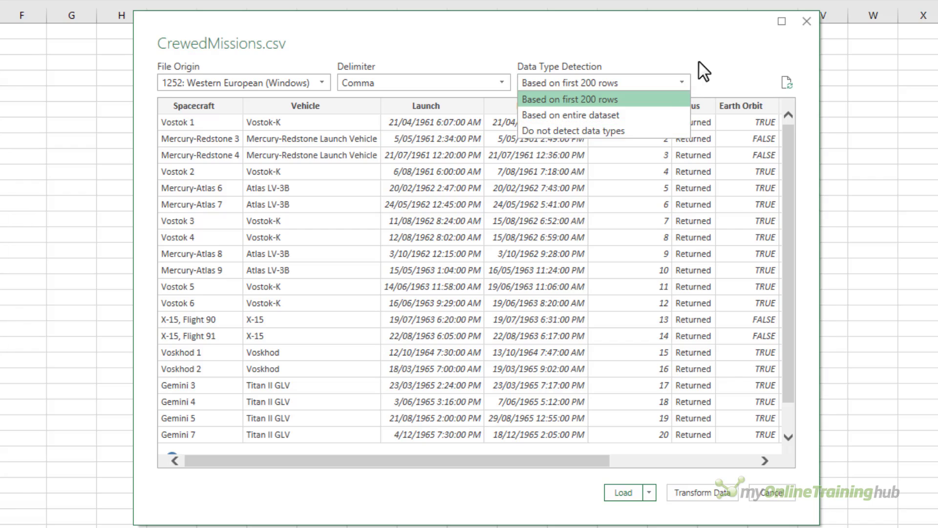
key("Return")
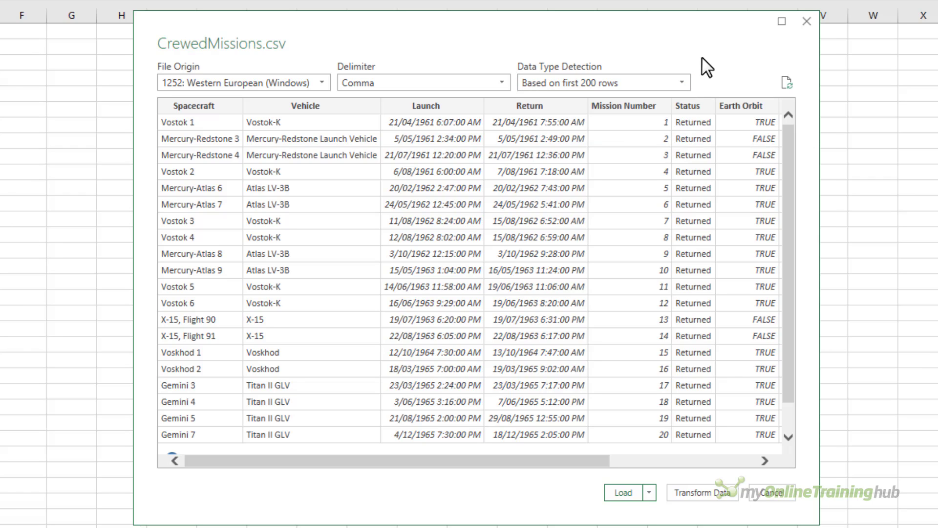
Open CrewedMissions for transformation and change the Launch and Return columns to the Date type as a new step
left_click(699, 492)
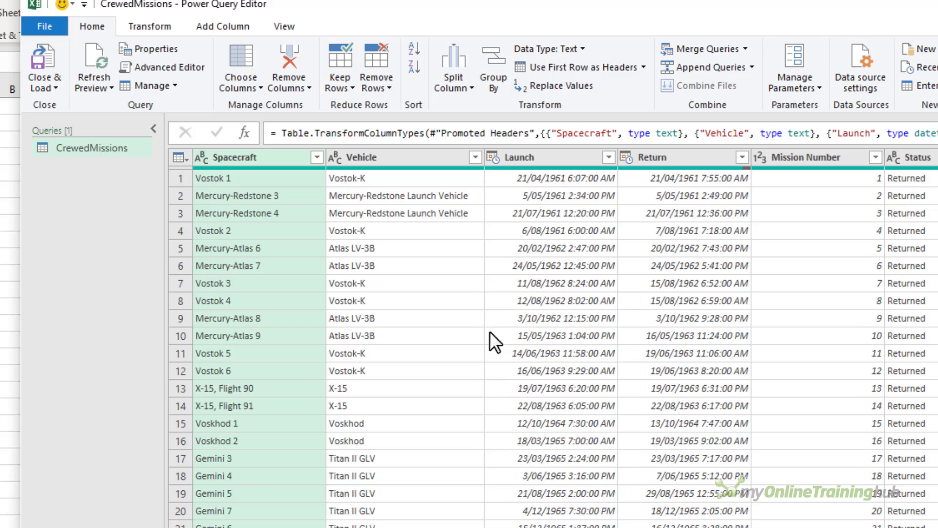
left_click(590, 158)
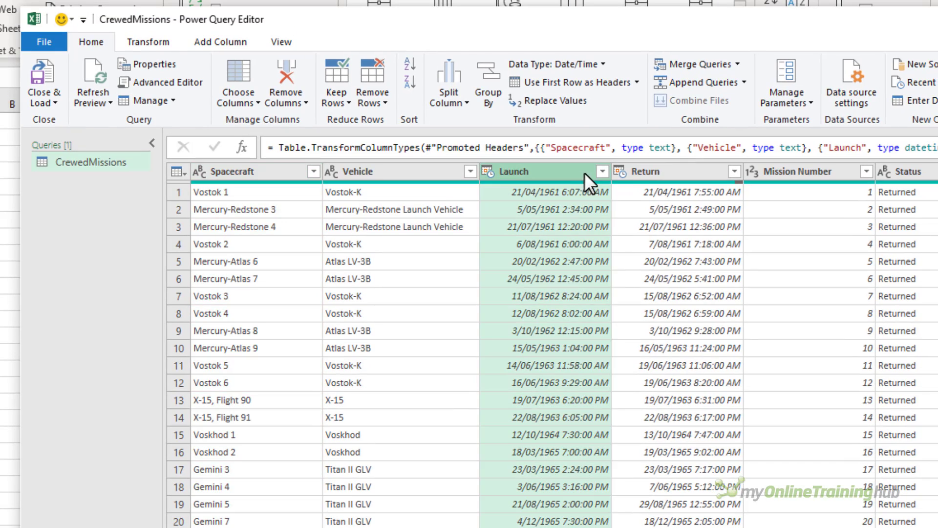
left_click(642, 159, "ctrl")
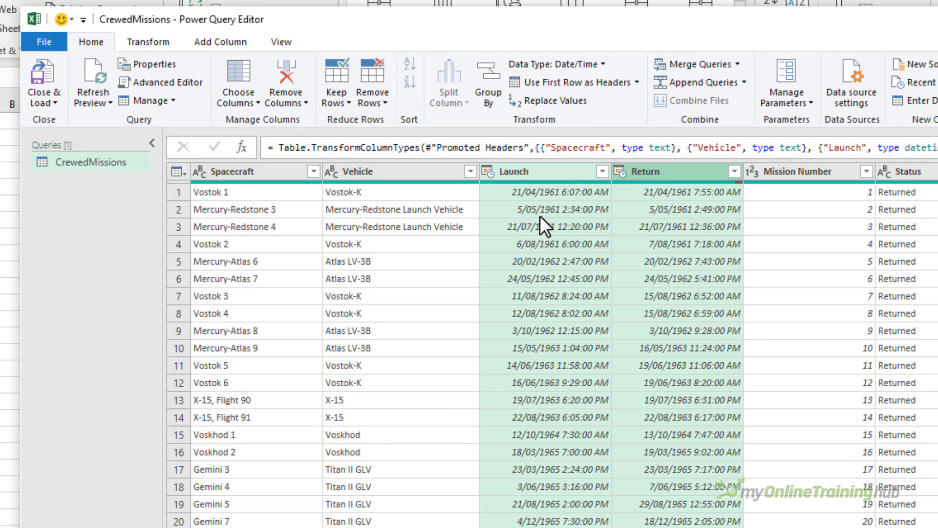
left_click(604, 65)
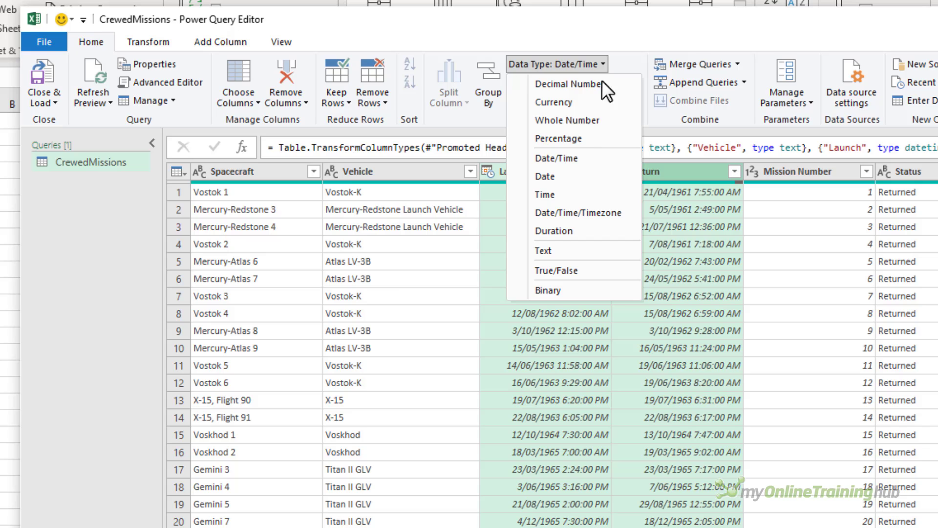
left_click(587, 175)
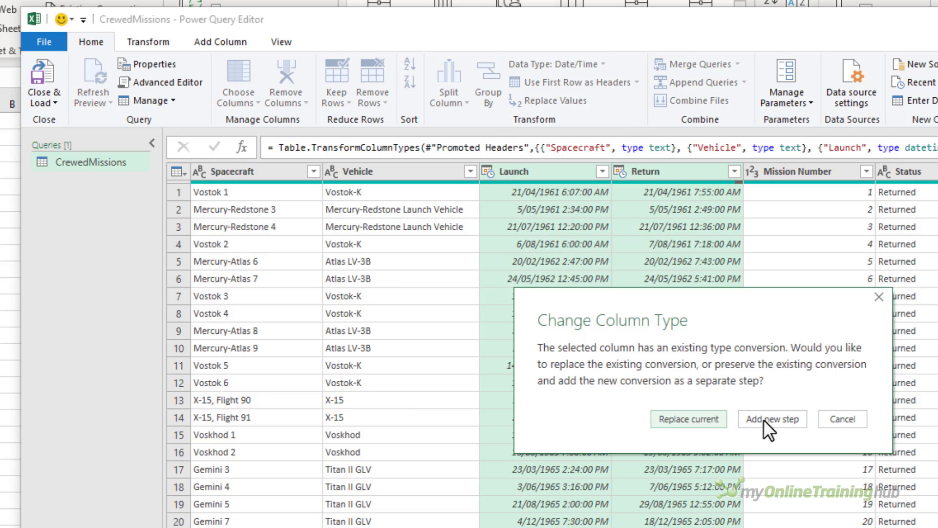
left_click(769, 418)
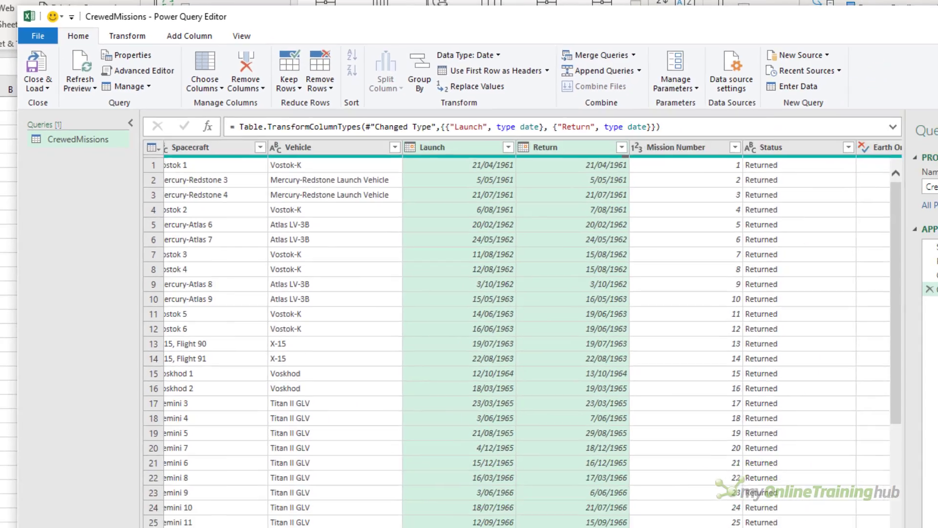
Examine the data types available for the Destination column without changing its type
left_click_drag(481, 512, 677, 511)
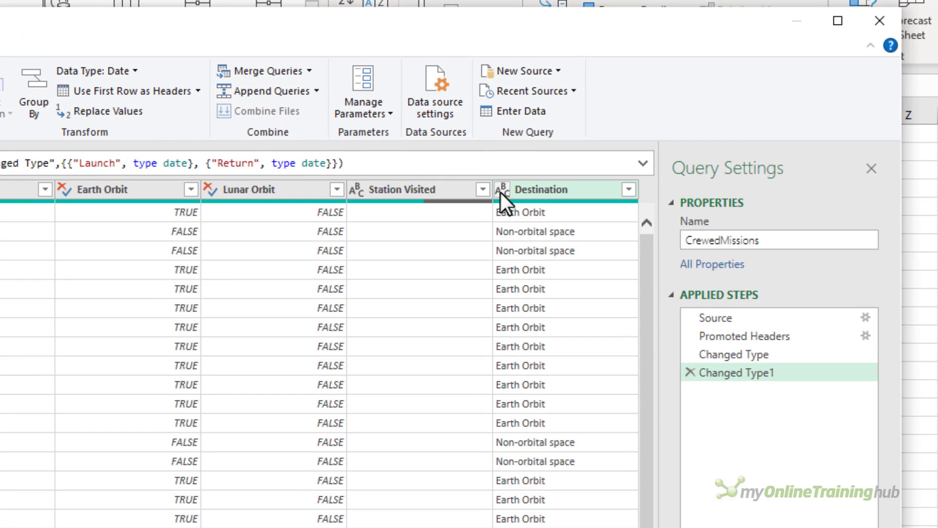
left_click(500, 192)
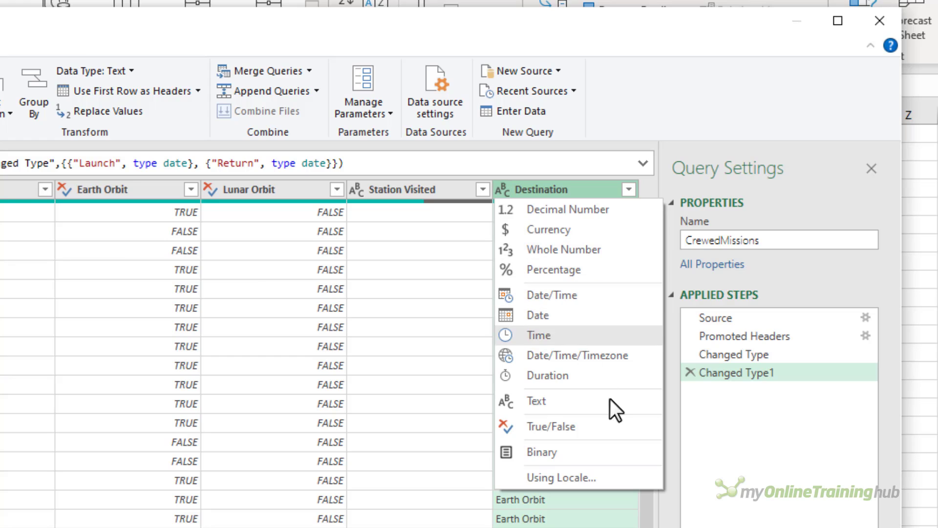
key("Up")
key("Up")
key("Up")
key("Up")
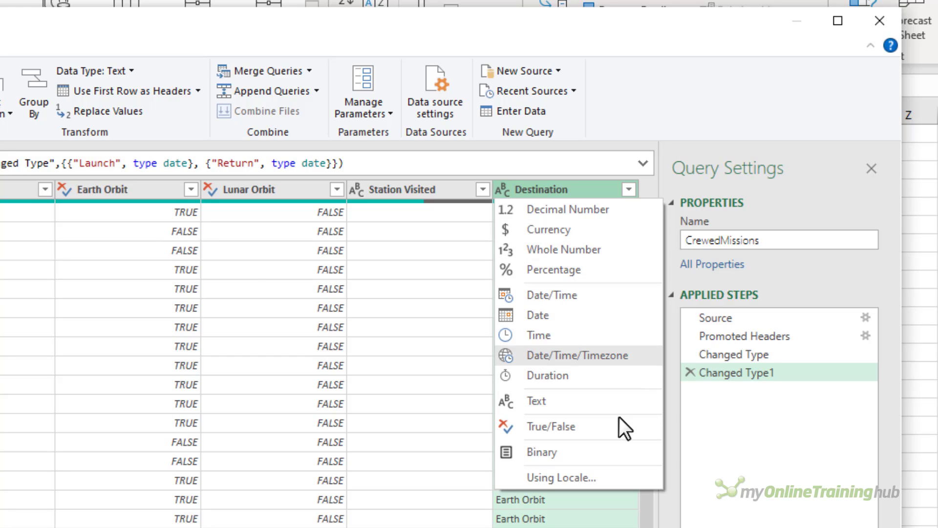
left_click(605, 172)
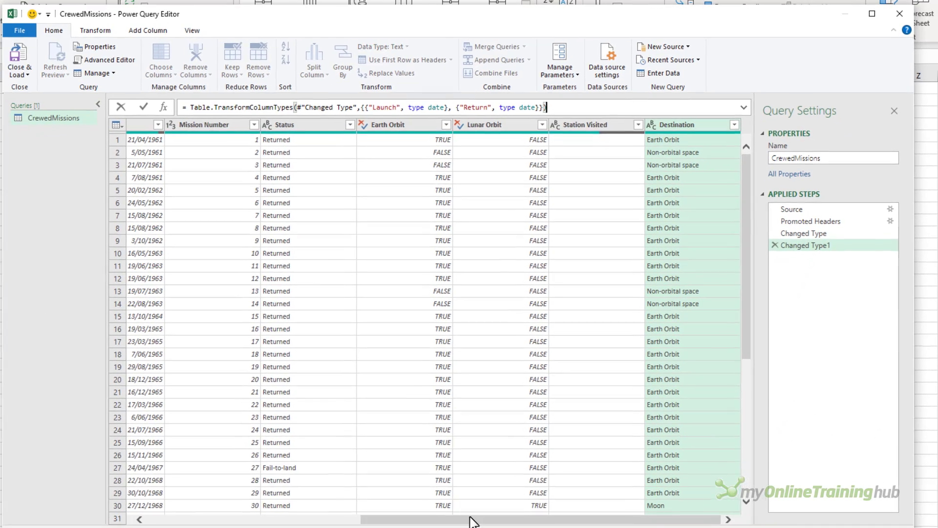
left_click_drag(470, 516, 327, 517)
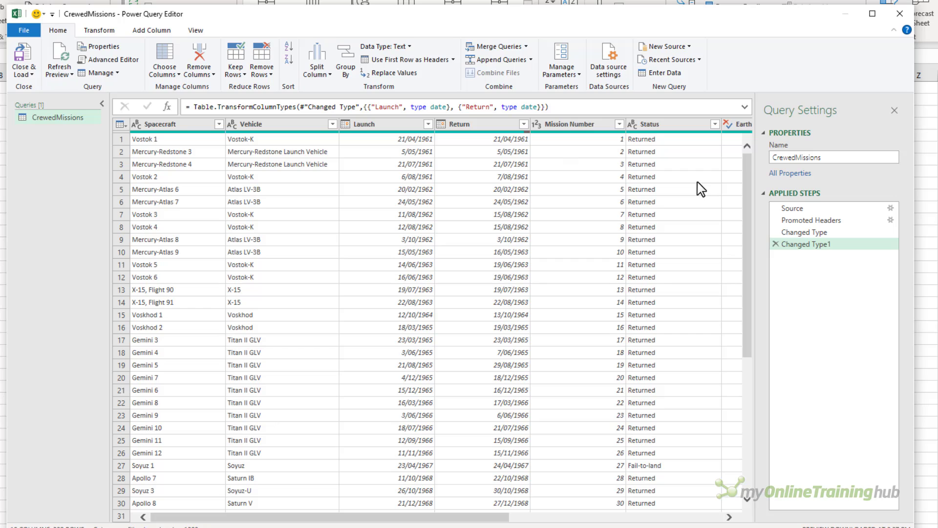
Import Missions.csv as a new Text/CSV query, keeping the comma delimiter and detection based on first 200 rows
left_click(687, 48)
mouse_move(690, 59)
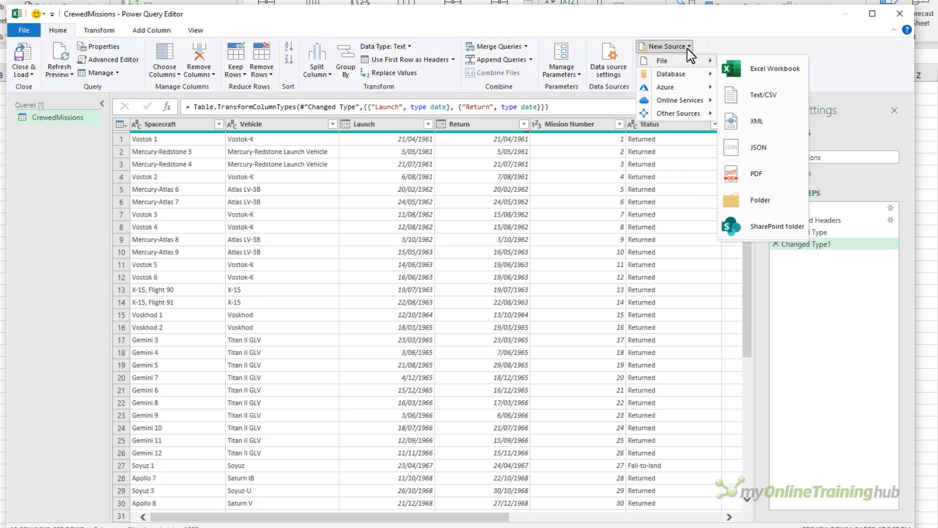
left_click(763, 104)
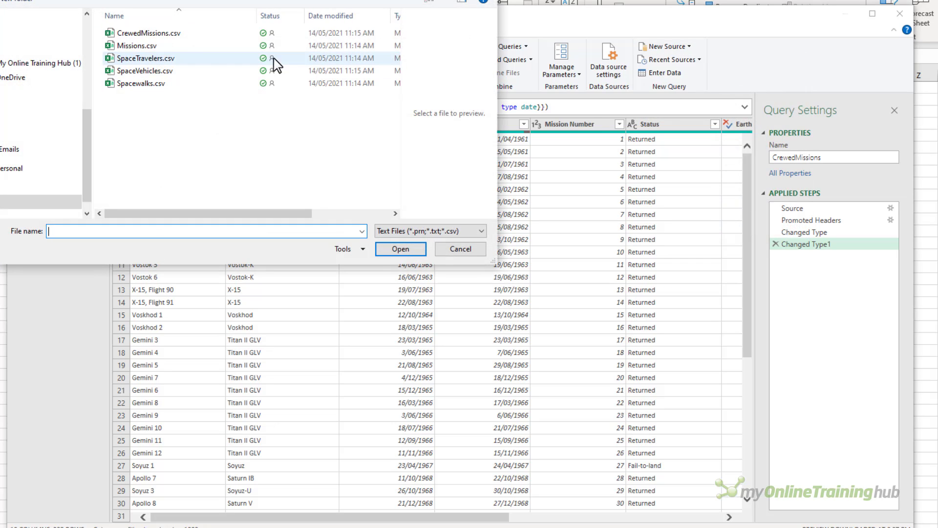
left_click(147, 47)
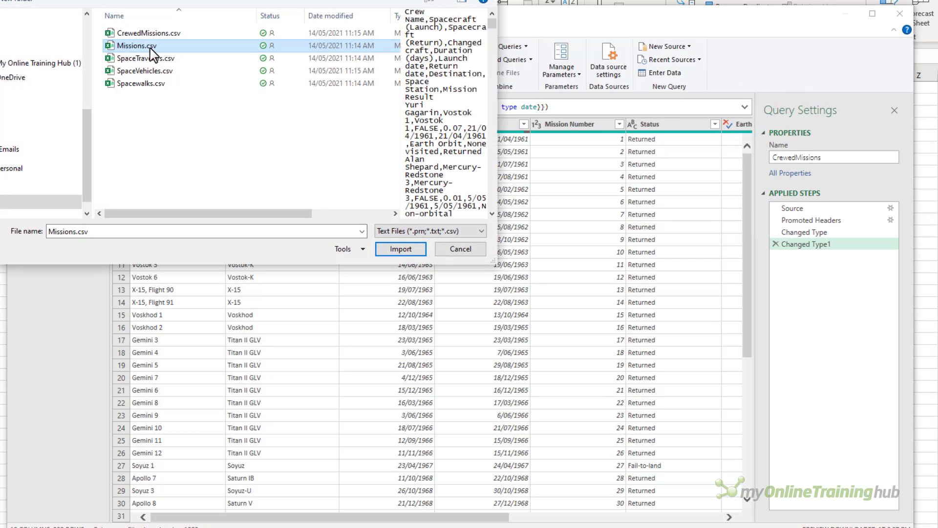
left_click(385, 250)
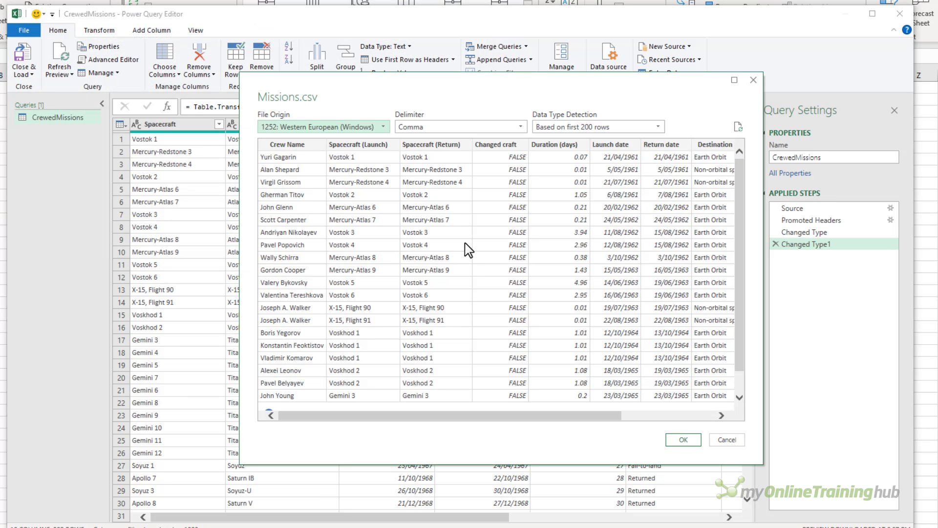
left_click(683, 441)
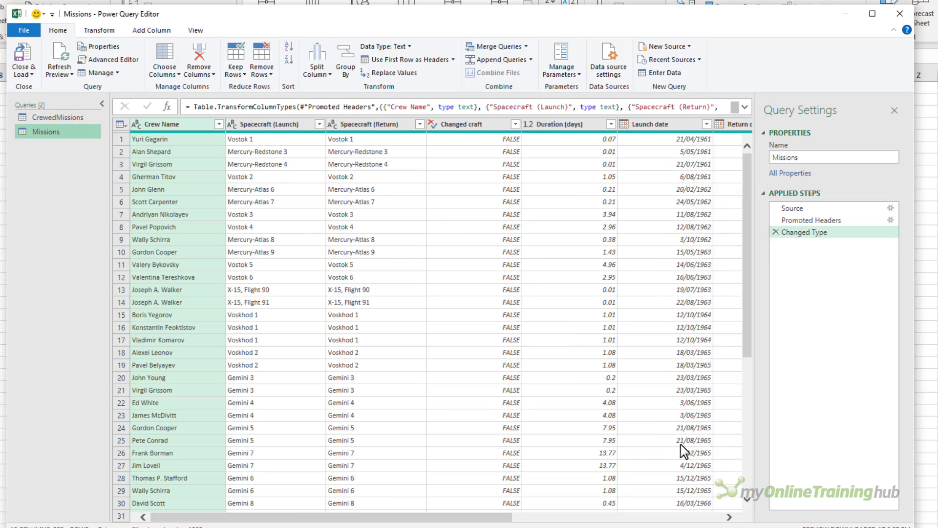
Import SpaceTravelers.csv as another new Text/CSV query with the default import settings
mouse_move(483, 513)
left_mouse_down()
mouse_move(674, 525)
mouse_move(484, 518)
left_mouse_up()
left_click(668, 46)
mouse_move(677, 61)
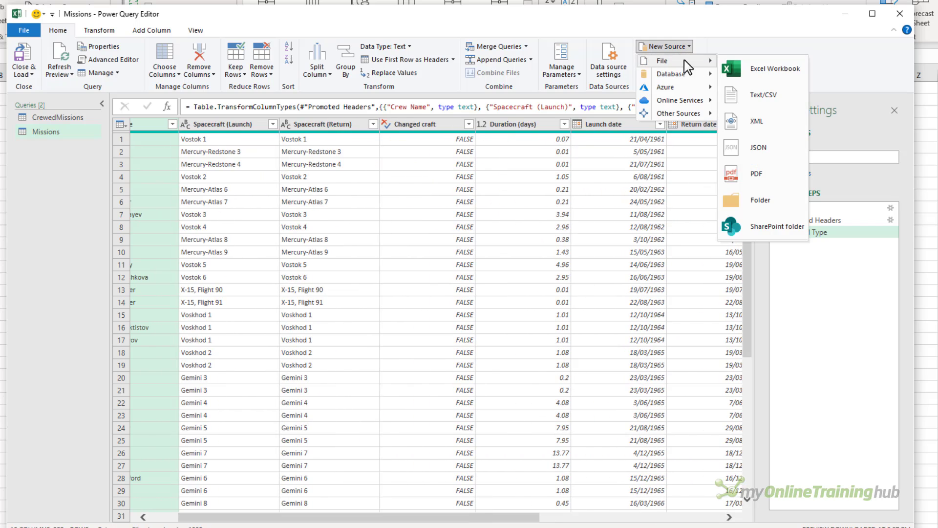
left_click(739, 96)
left_click(151, 58)
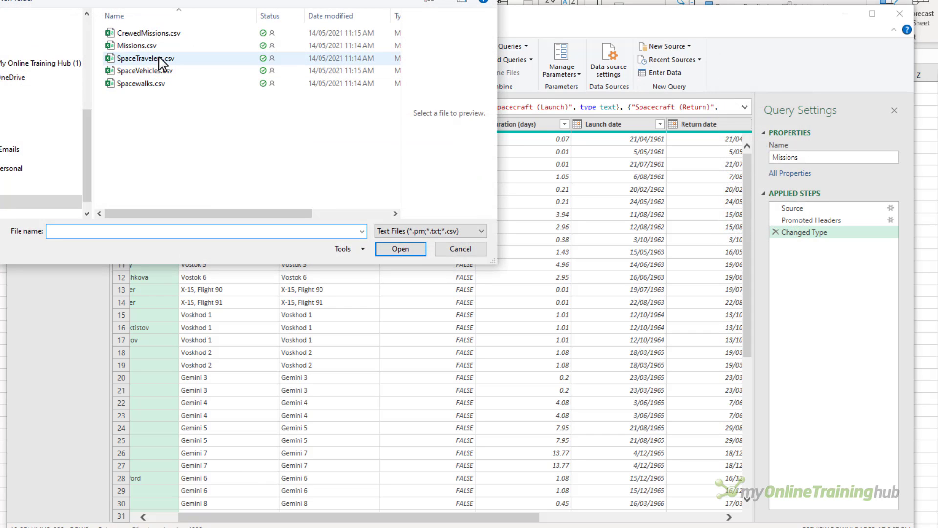
left_click(401, 248)
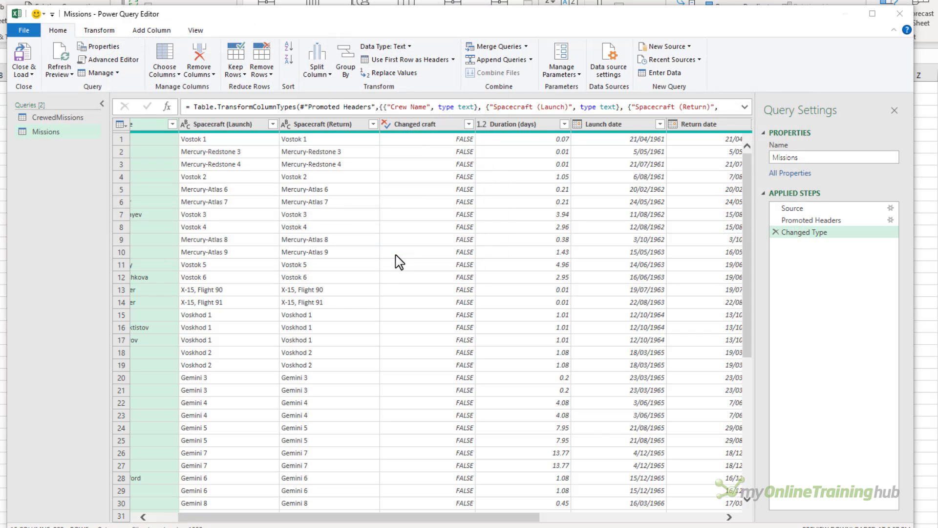
left_click(668, 434)
Import SpaceVehicles.csv as a new Text/CSV query, keeping the comma delimiter and default type detection
left_click(667, 46)
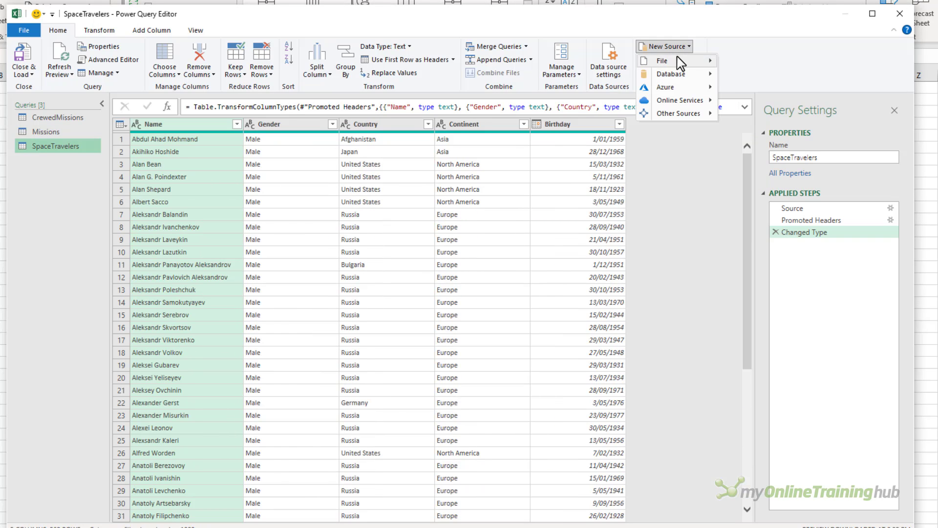
mouse_move(682, 60)
left_click(760, 96)
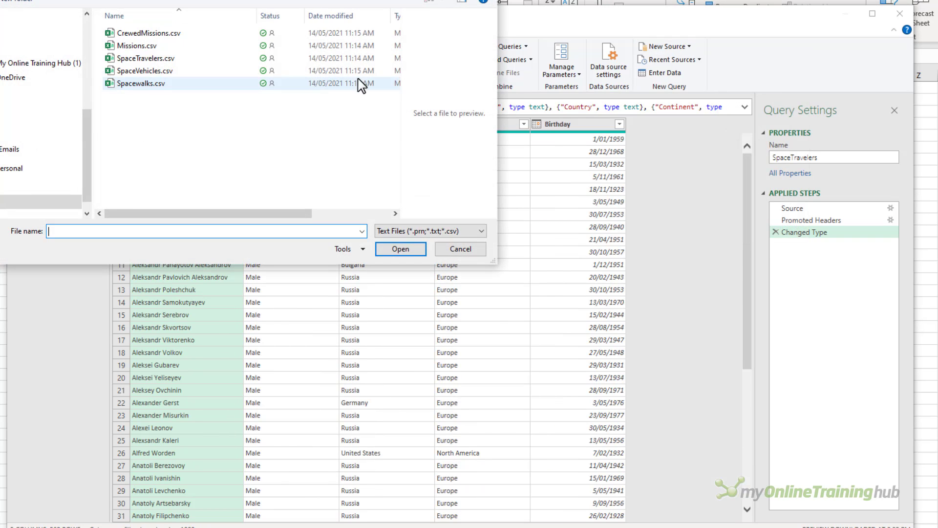
left_click(156, 71)
left_click(397, 251)
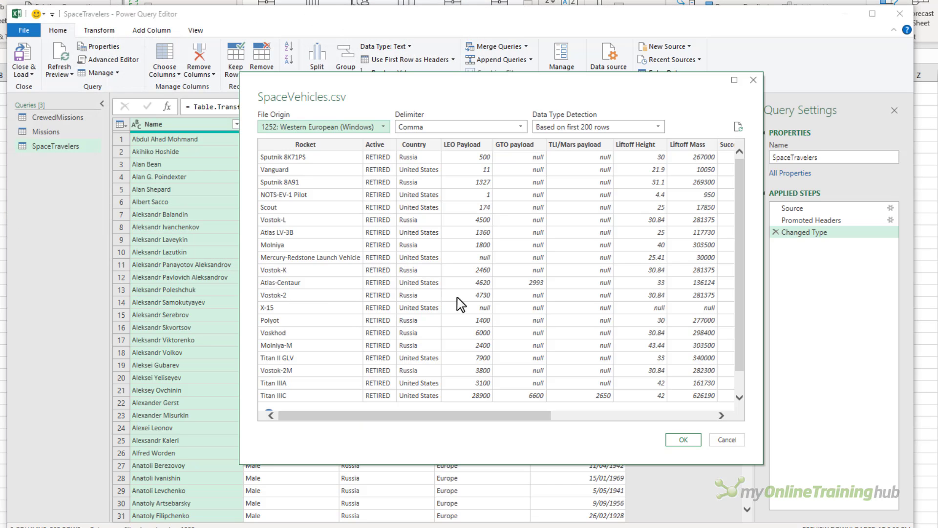
left_click(683, 439)
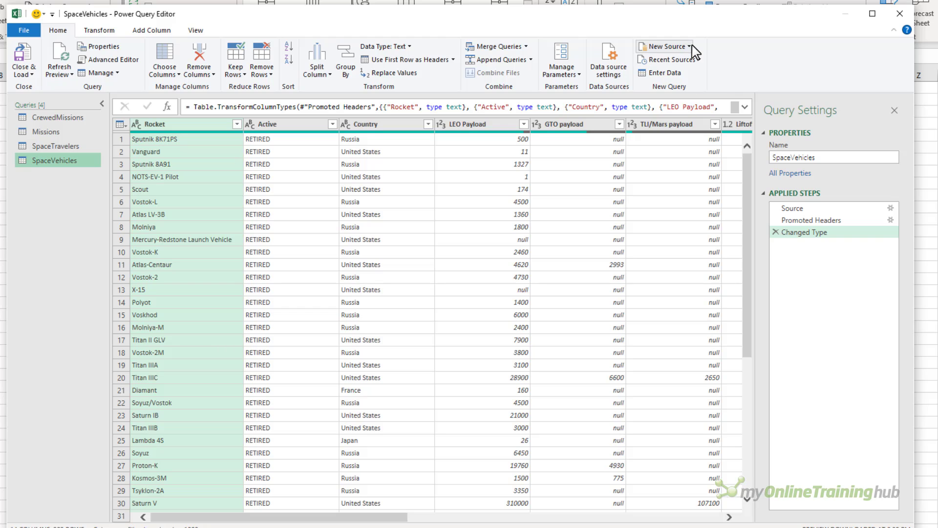
Import Spacewalks.csv as a new Text/CSV query, keeping the comma delimiter and default type detection
left_click(669, 46)
mouse_move(681, 62)
left_click(755, 96)
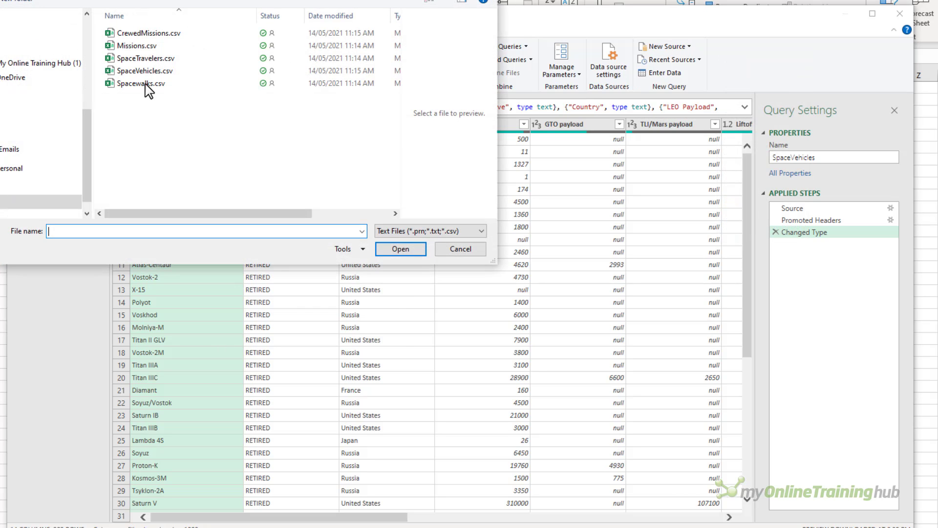
left_click(138, 84)
left_click(401, 249)
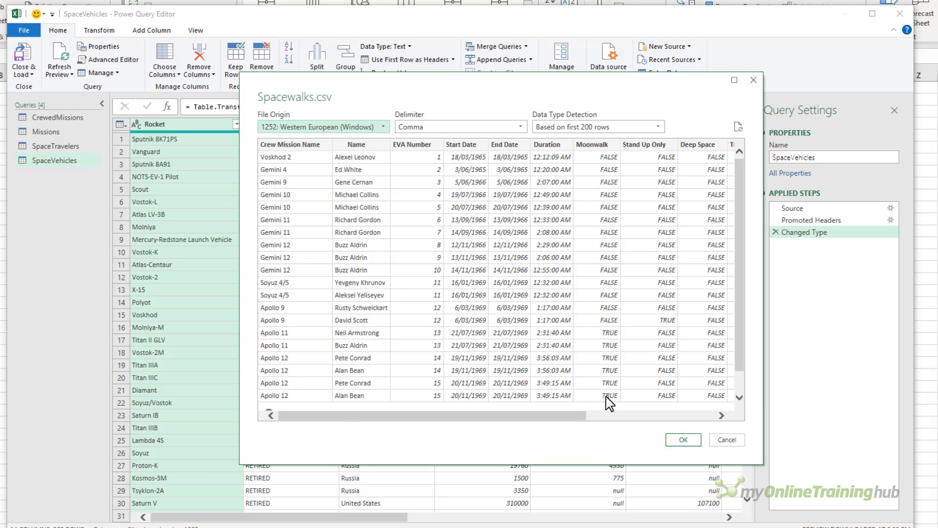
left_click(681, 440)
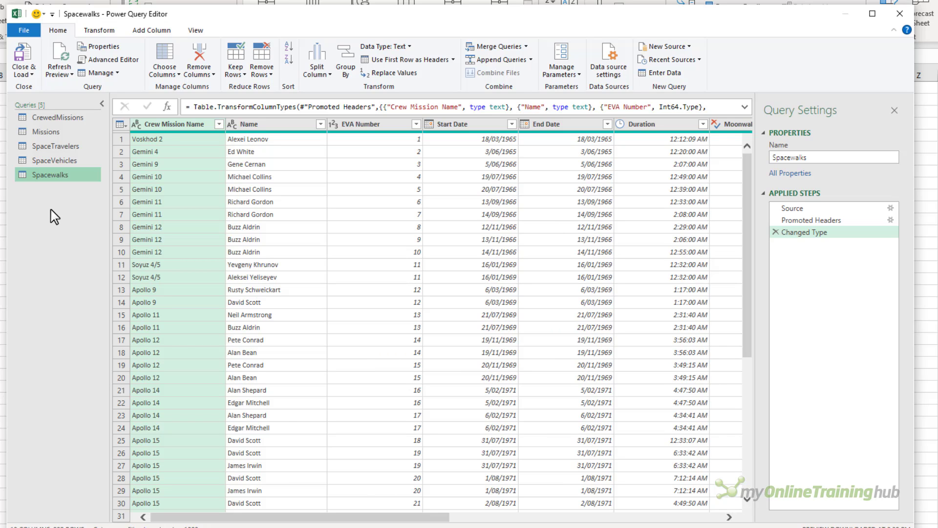
Review the SpaceTravelers query and rename it to DimCrew
left_click(55, 146)
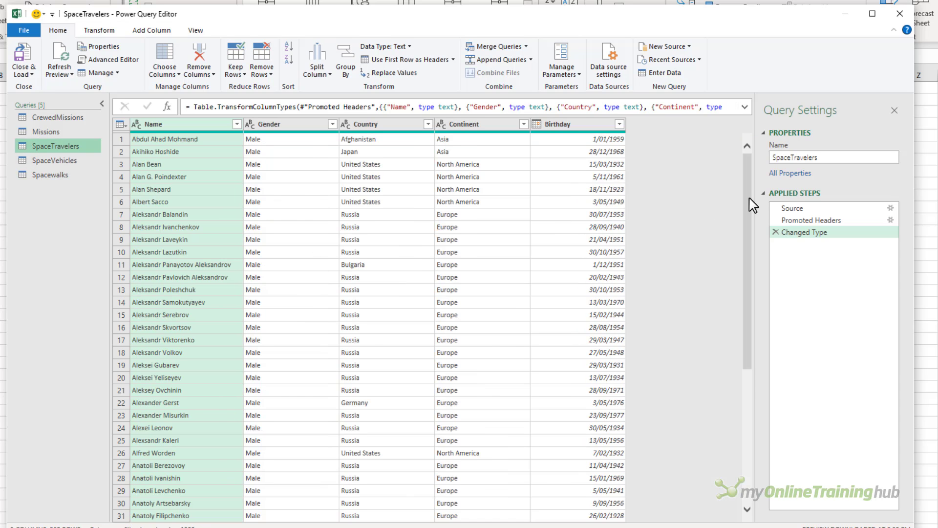
left_click_drag(750, 205, 762, 184)
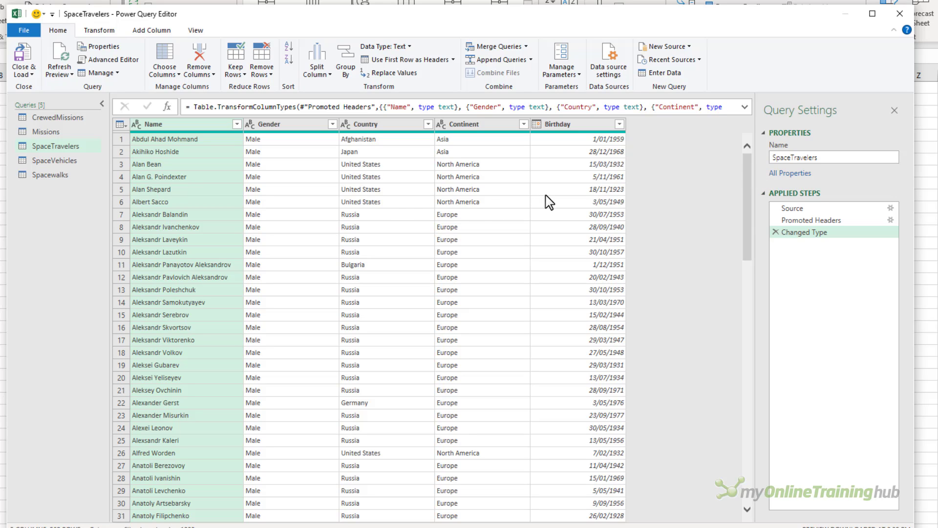
double_click(837, 157)
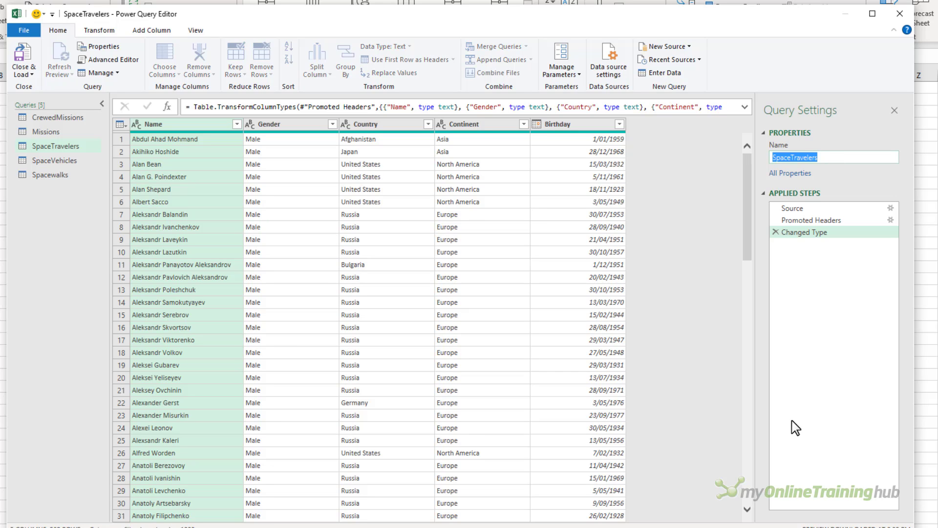
type("DimCrew")
key("Return")
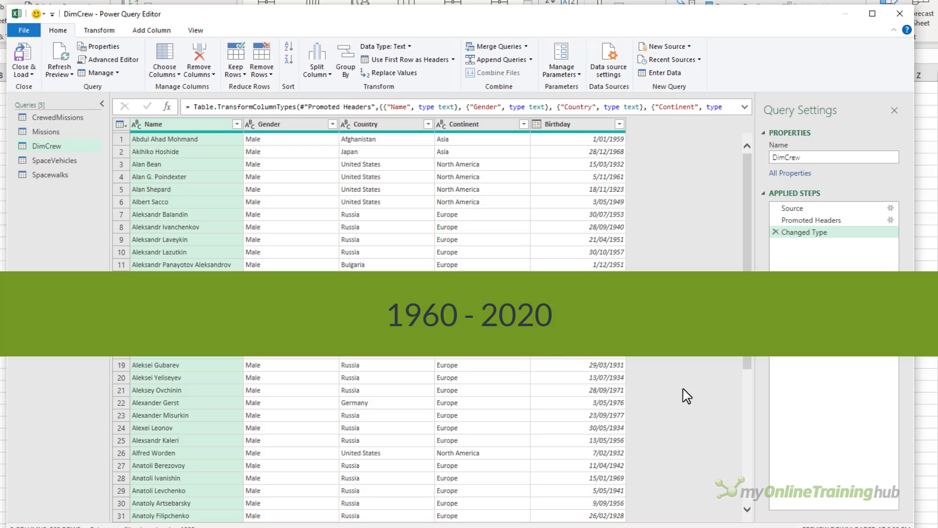
Create a new blank query alongside the imported ones
right_click(30, 198)
mouse_move(66, 221)
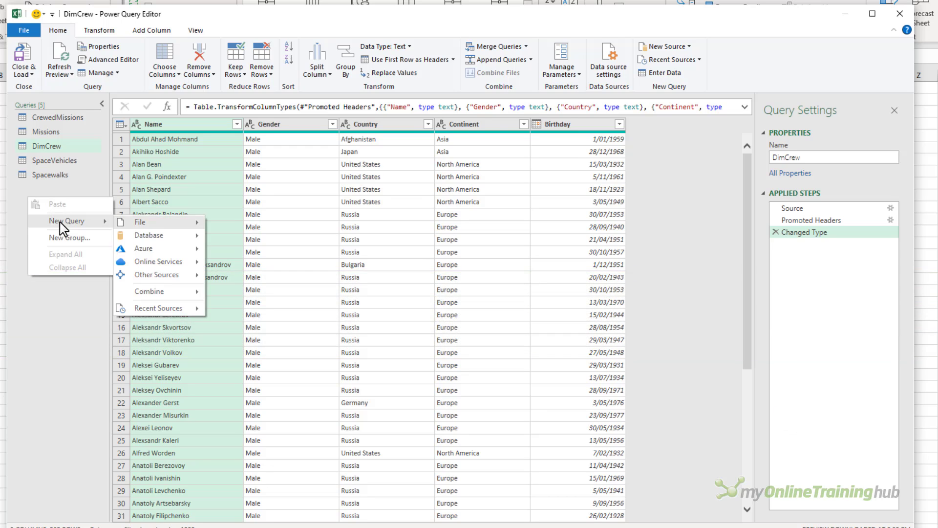
mouse_move(157, 275)
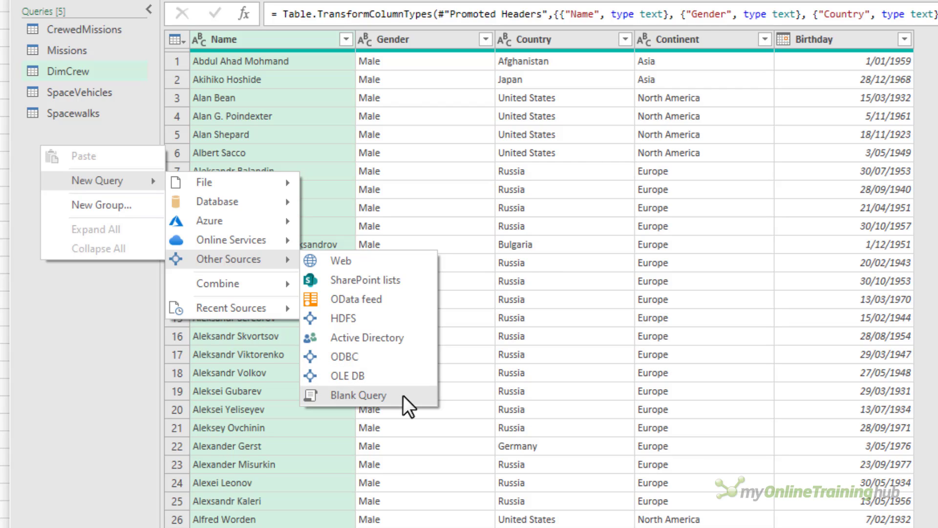
left_click(403, 394)
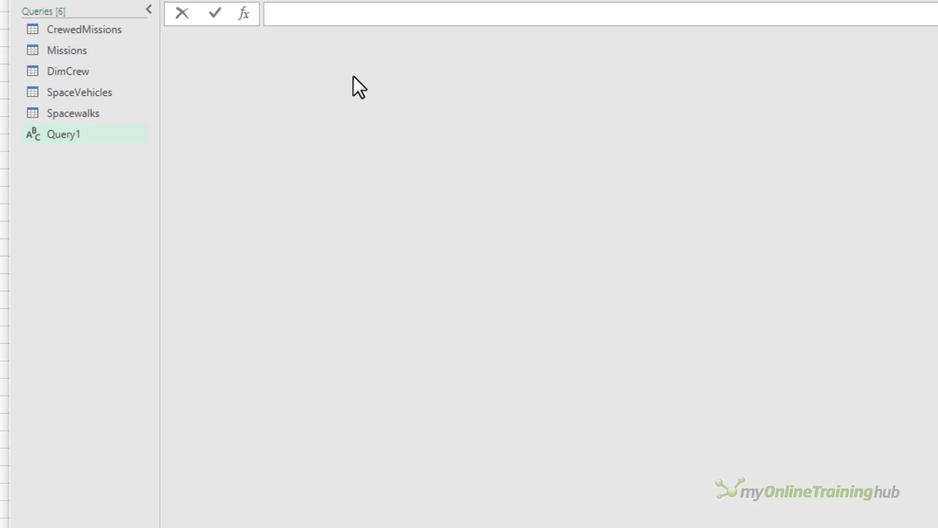
Begin the blank query's list formula in curly braces with Number.From(#date(1960,01,01)) as the start value
type("=")
type("{}")
type("Number.From(")
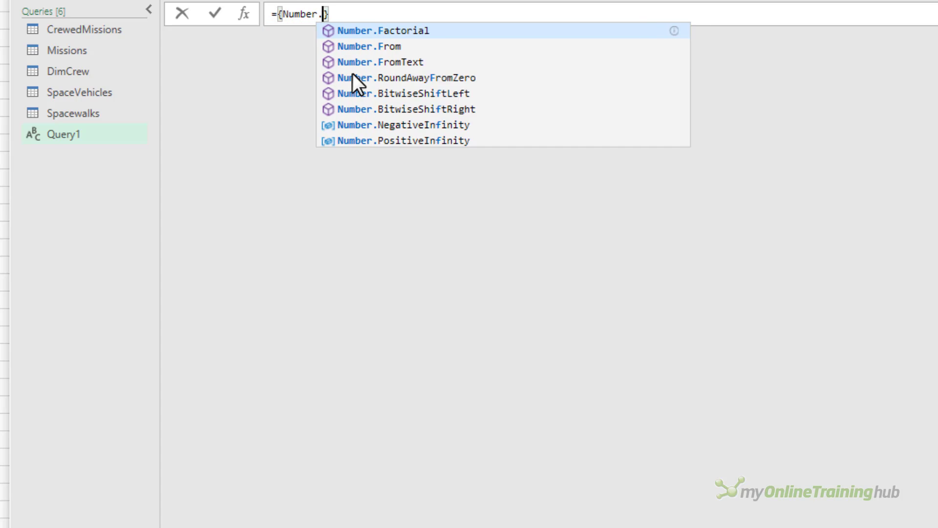
type("#dat")
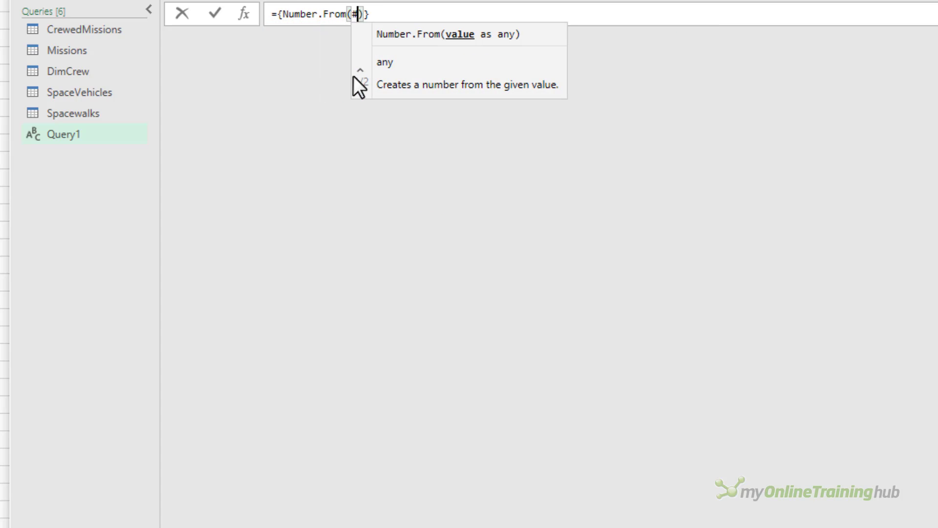
type("e(")
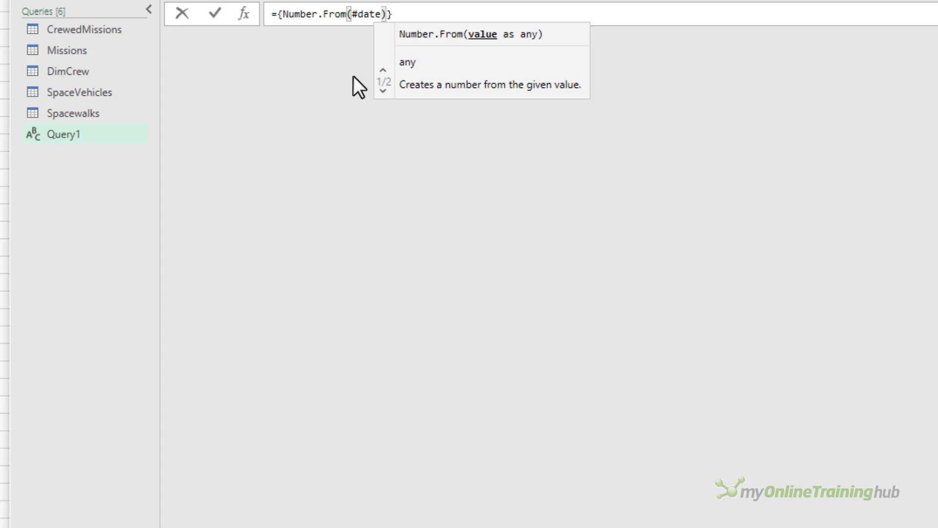
type("1960,")
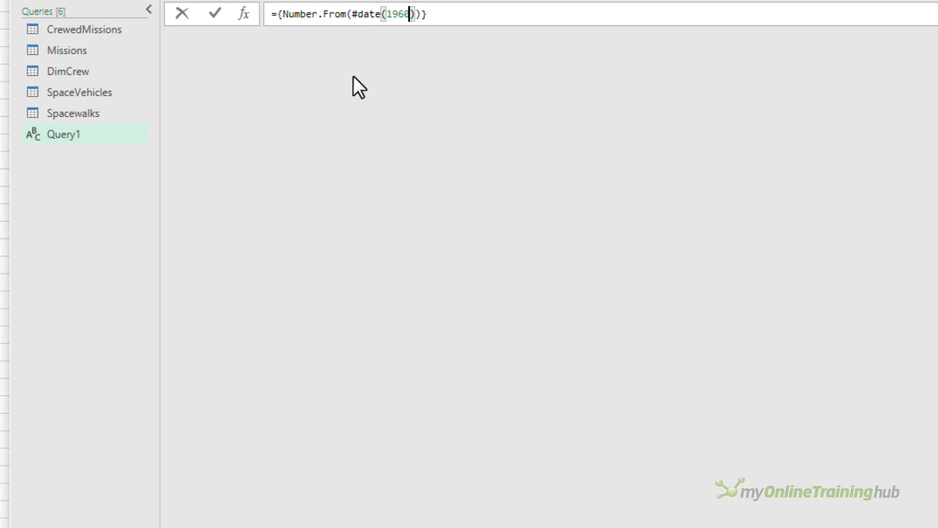
type("01,01")
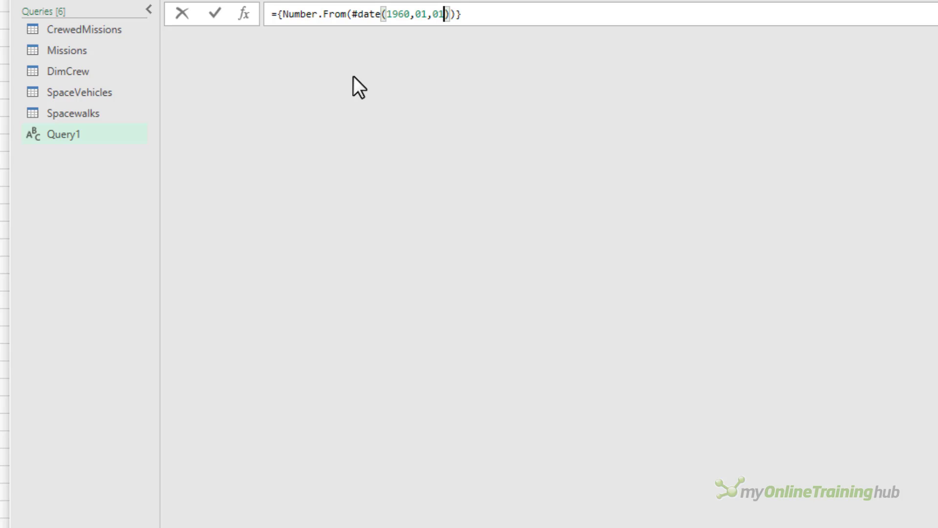
key("Right")
key("Right")
Complete the list formula with the range end ..Number.From(#date(2020,12,31)) and commit it
type("..")
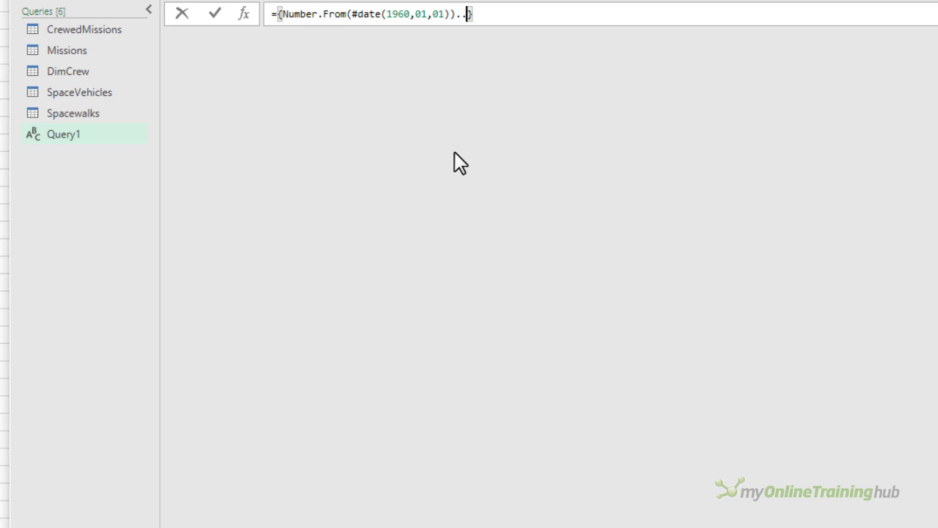
type("Number.From")
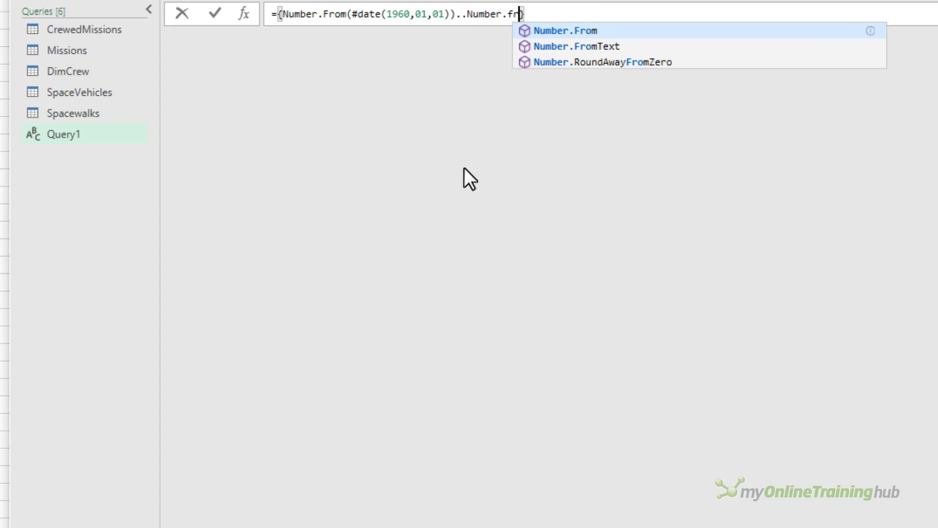
type("(#date(")
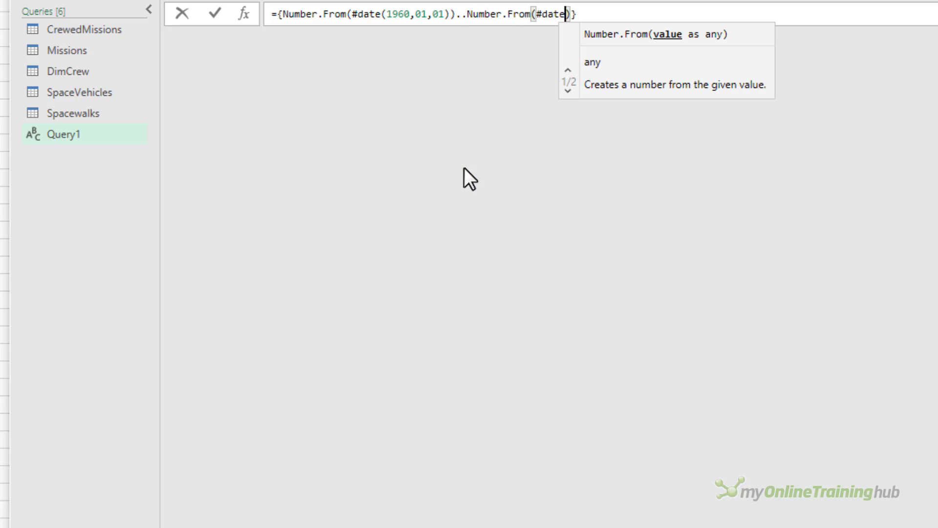
type("2020")
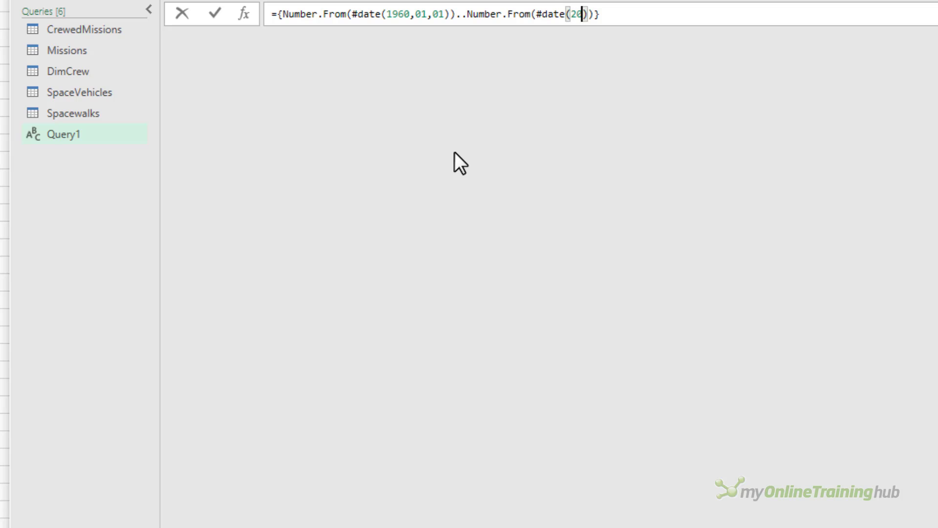
type(",12,31")
key("Right")
key("Right")
key("Right")
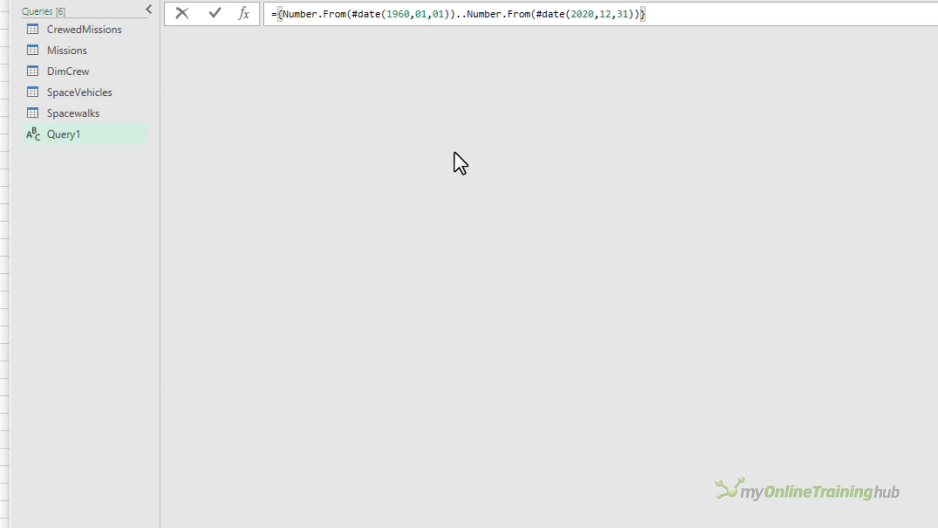
key("Return")
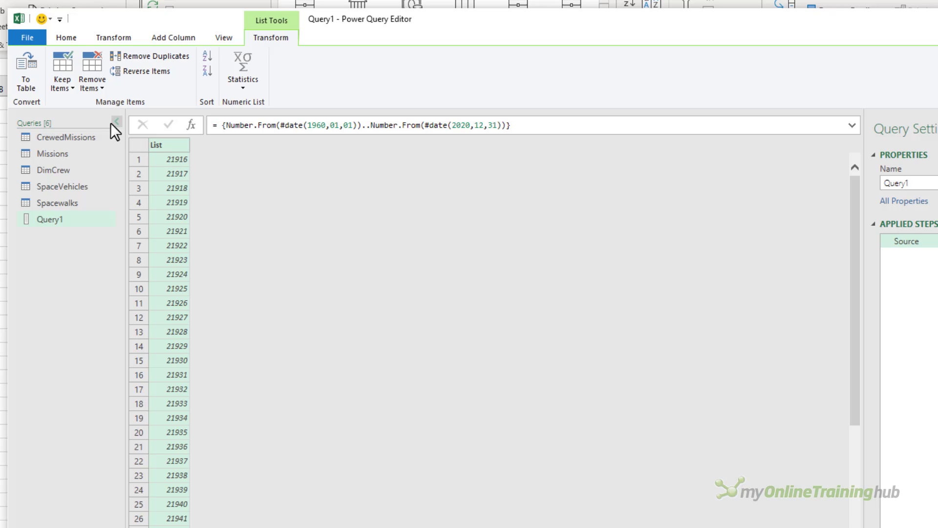
Convert the list of date numbers to a table with delimiter None and extra columns shown as errors
left_click(32, 81)
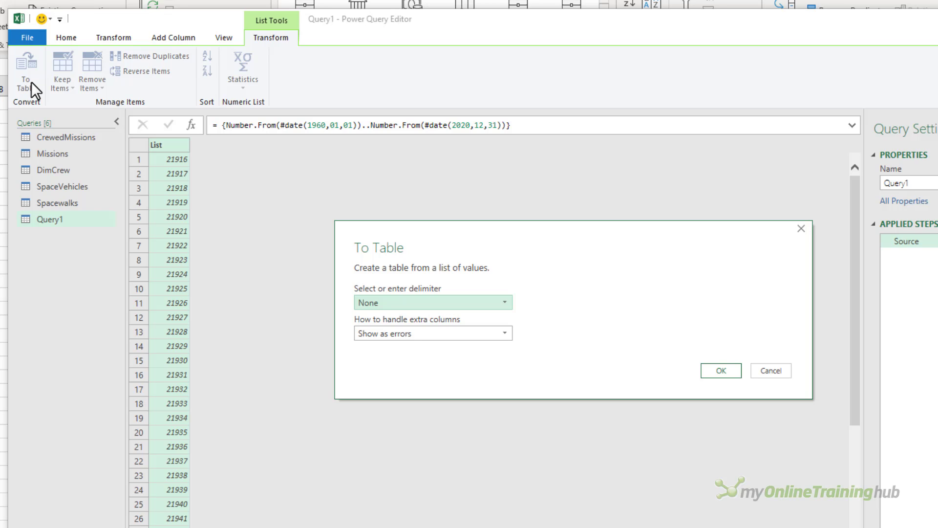
left_click(712, 371)
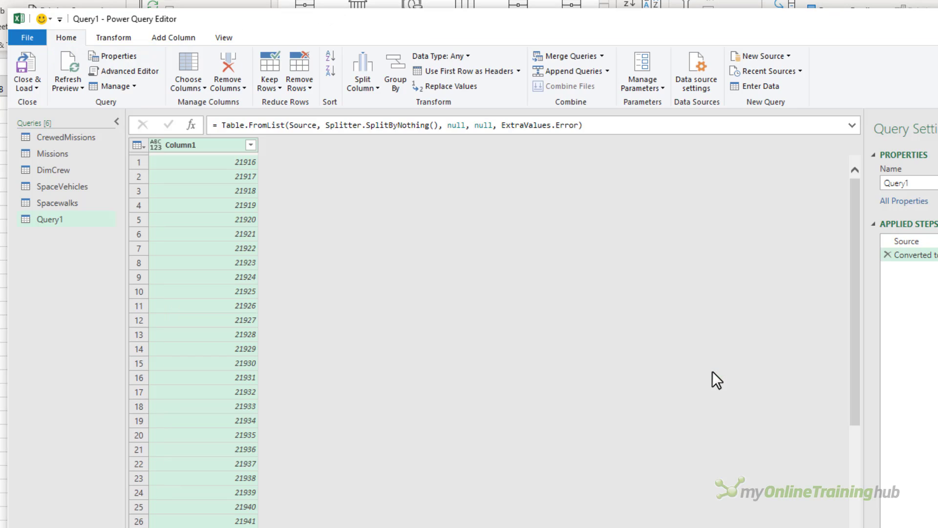
Change the data type of Column1 to Date and rename the column Date
left_click(155, 144)
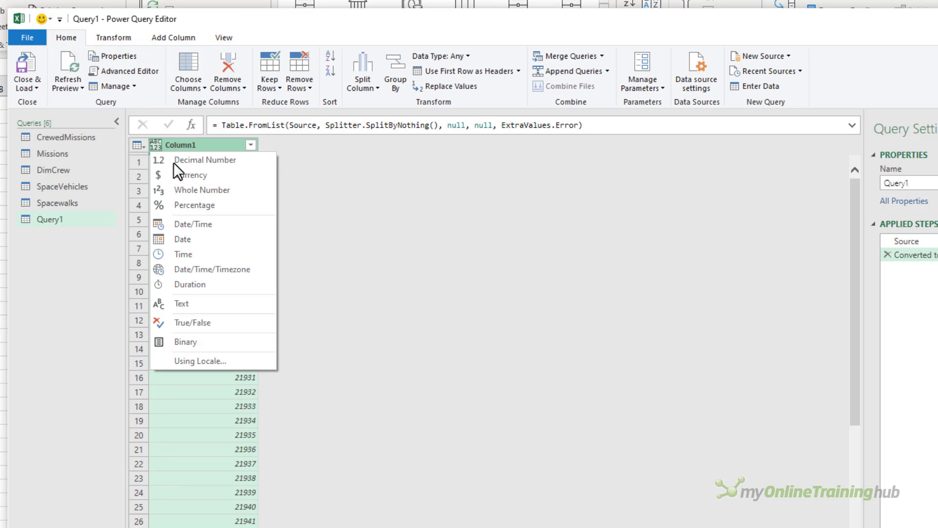
left_click(235, 239)
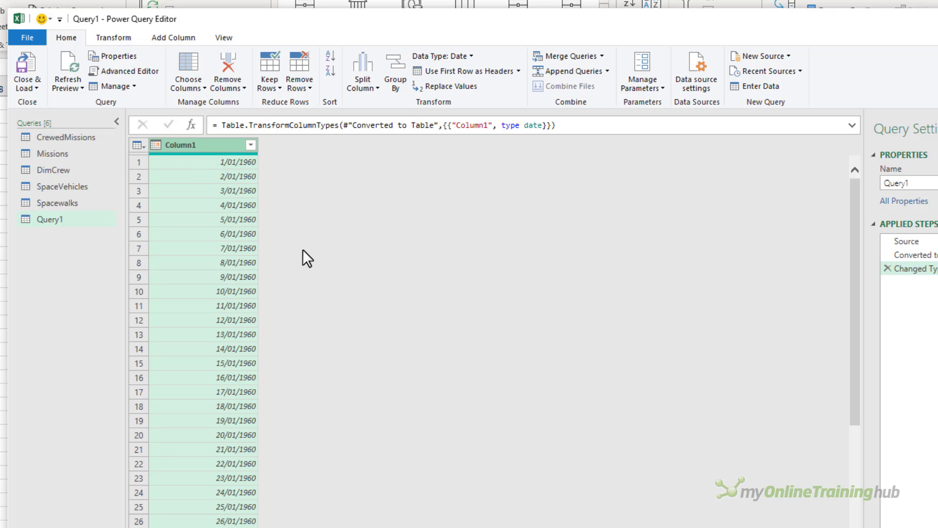
key("F2")
type("Date")
key("Return")
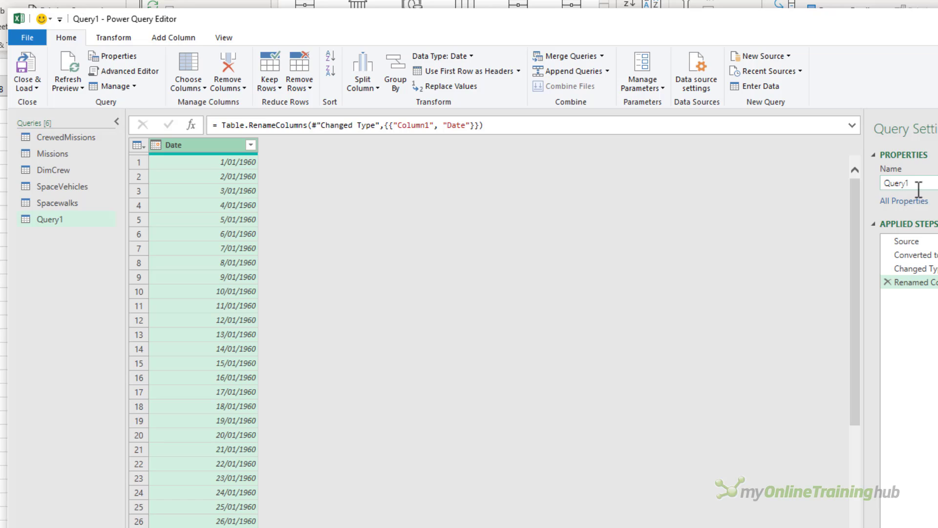
Rename the query Calendar and add a Year column extracted from the Date column
left_click(918, 189)
type("Calendar")
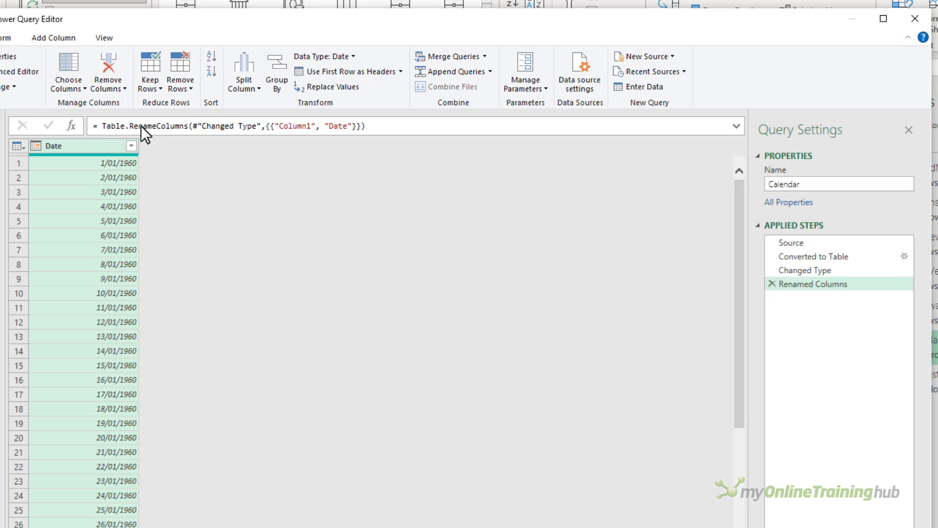
left_click(54, 37)
left_click(435, 86)
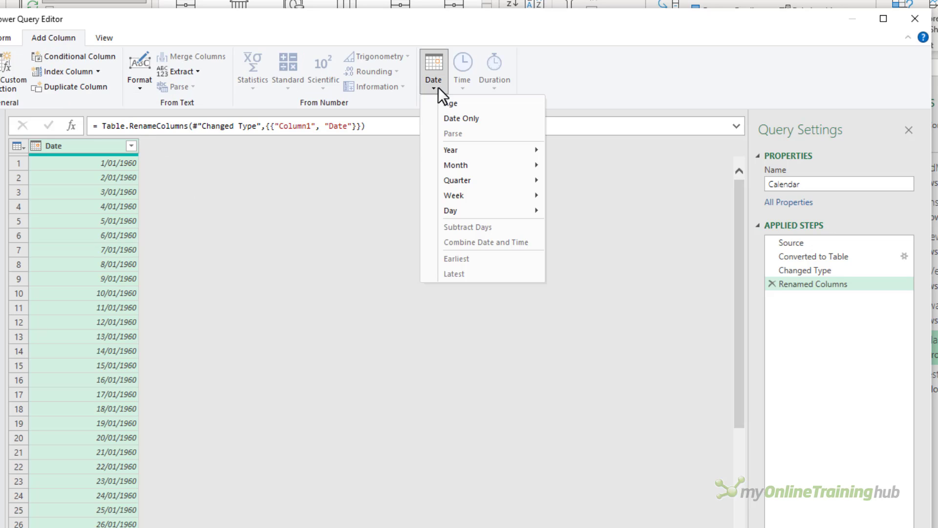
mouse_move(459, 150)
left_click(578, 154)
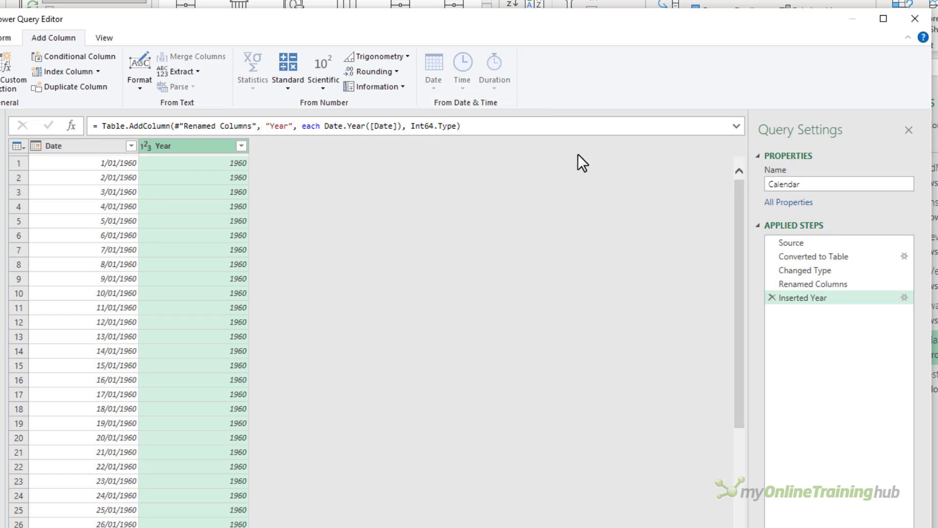
left_click(145, 145)
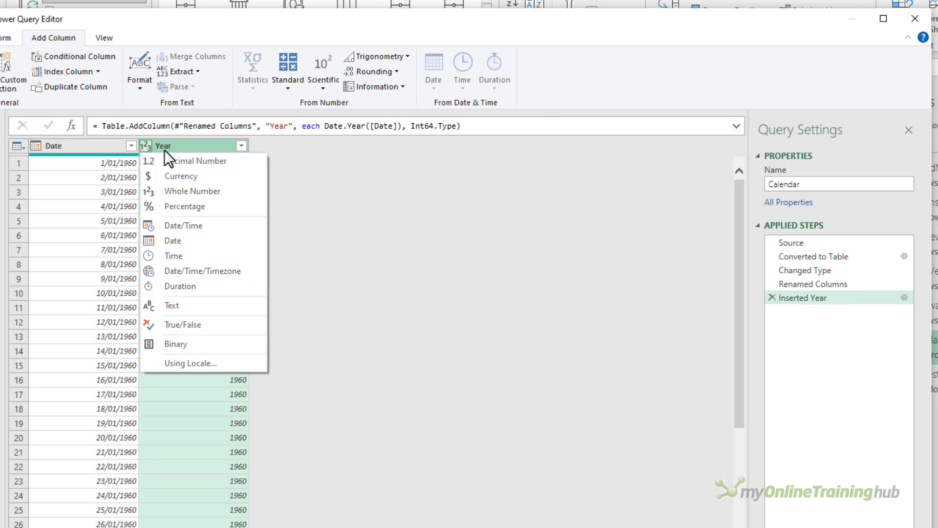
left_click(203, 146)
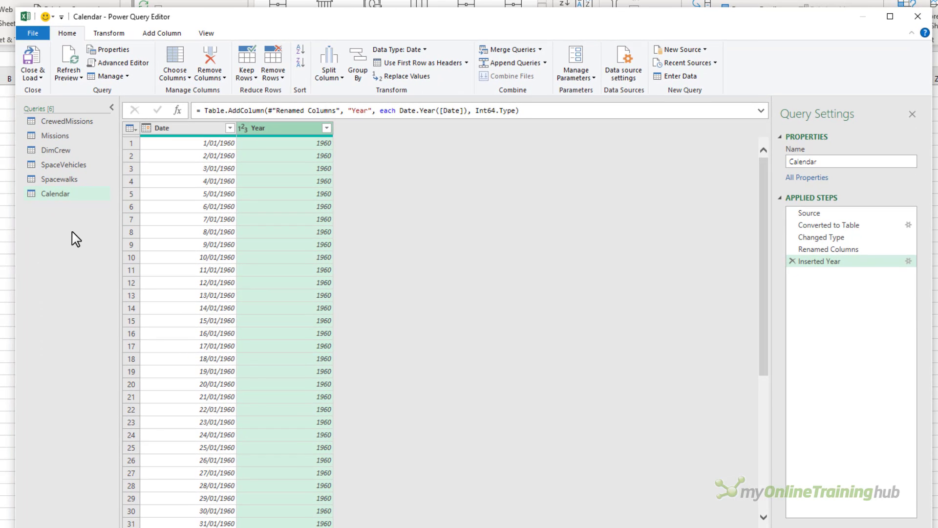
Duplicate the Missions query
left_click(66, 137)
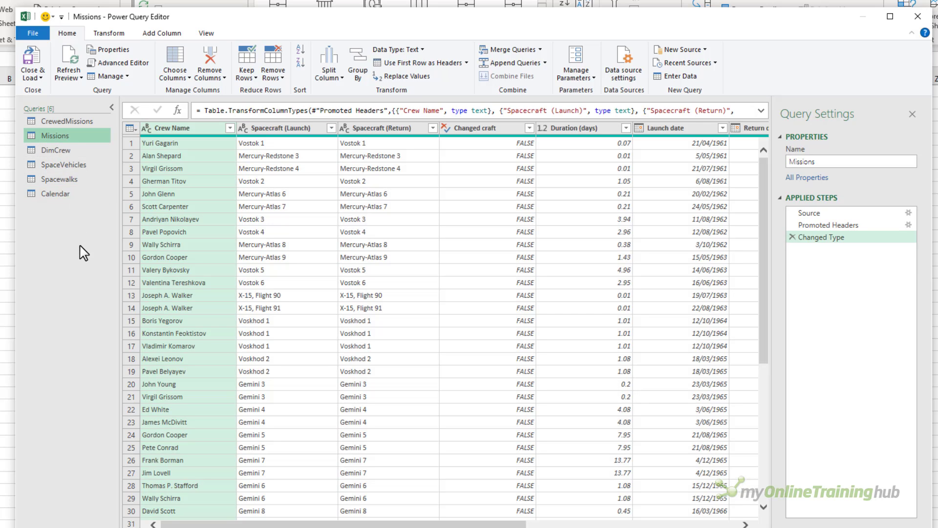
right_click(95, 135)
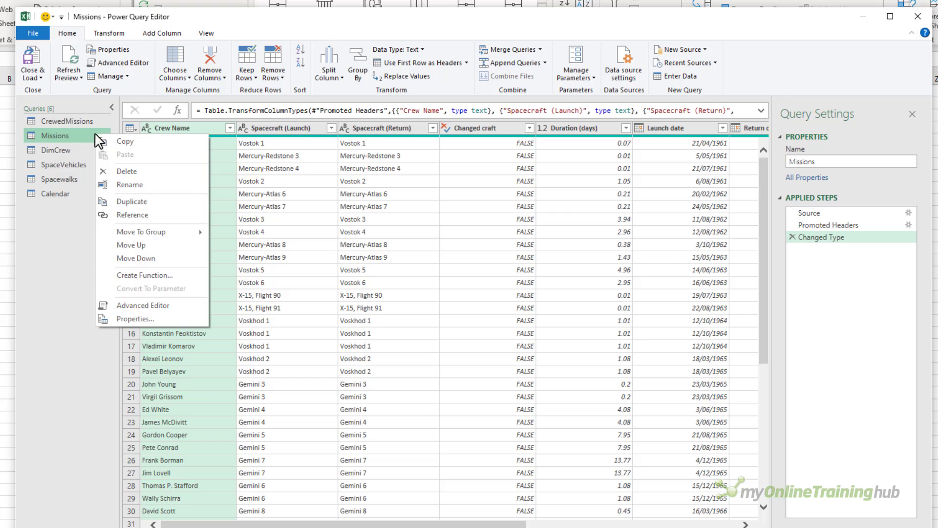
left_click(159, 206)
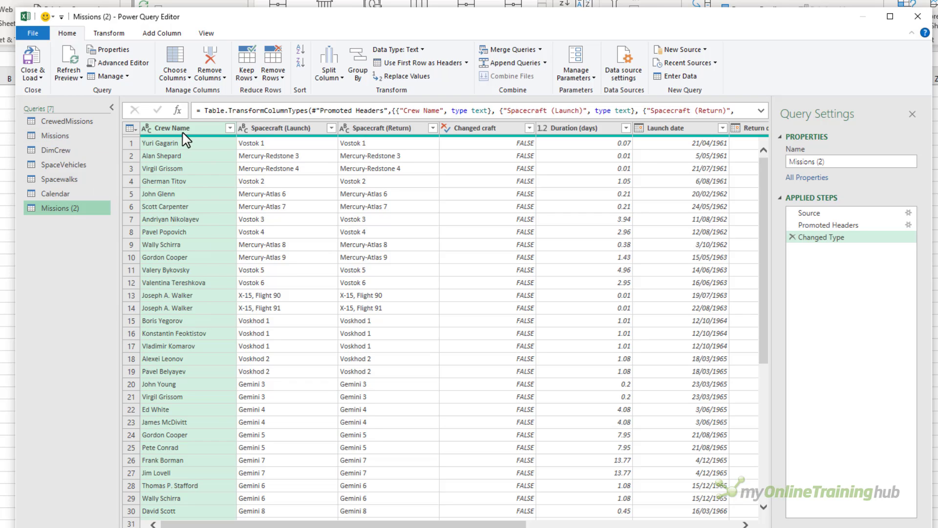
Keep only the Crew Name and Destination columns in the duplicated Missions query, removing all others
left_click_drag(367, 523, 578, 524)
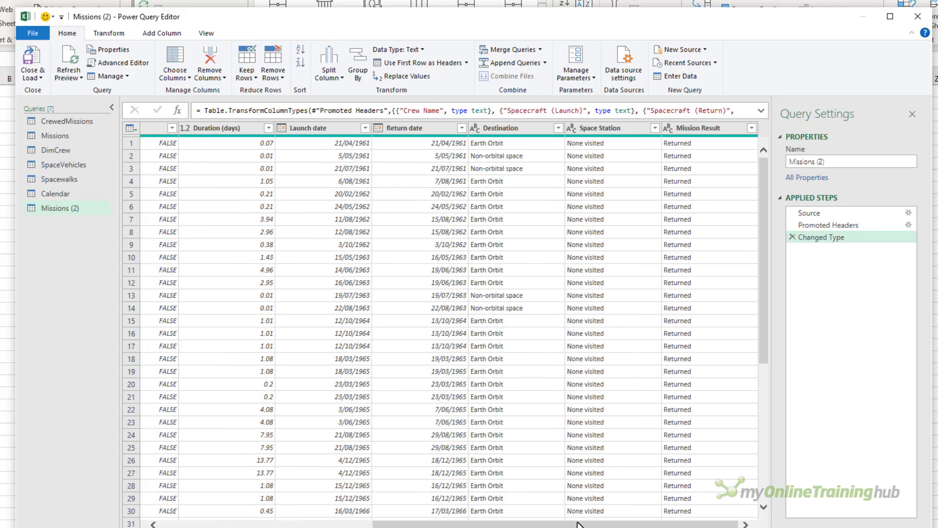
left_click(497, 130, "ctrl")
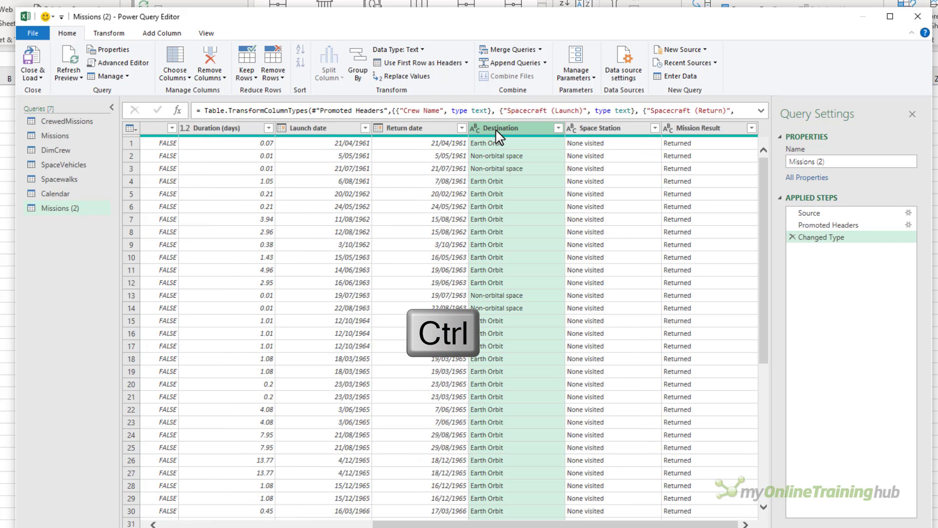
right_click(524, 130)
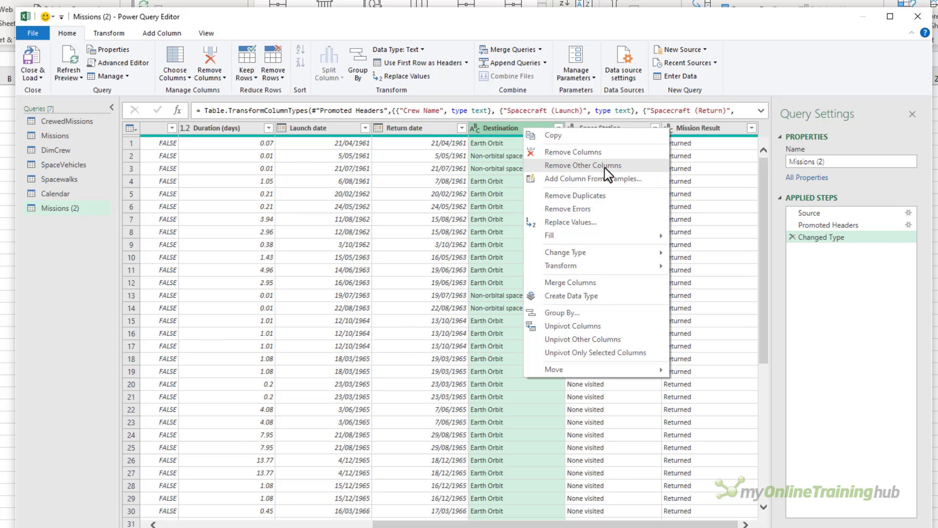
left_click(607, 166)
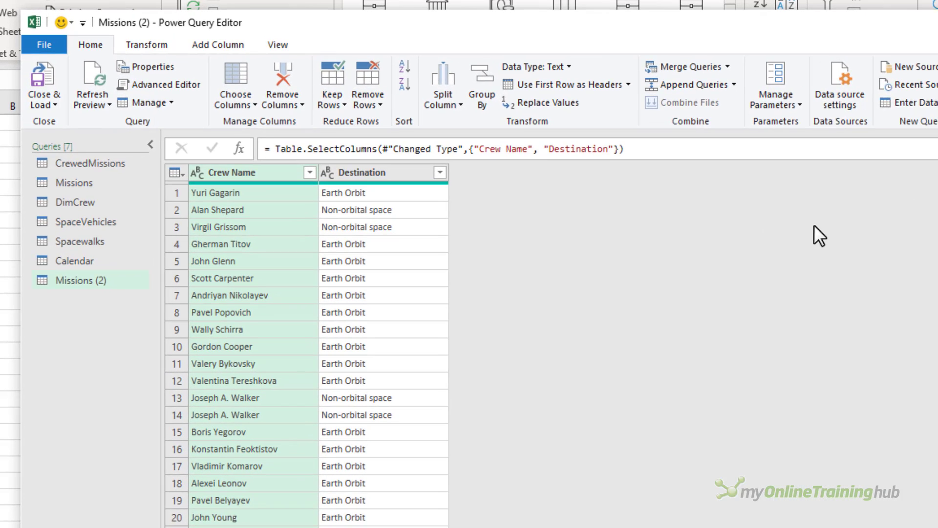
Group the rows by Destination with a Count Rows column named Count, and sort Count in descending order
left_click(380, 175)
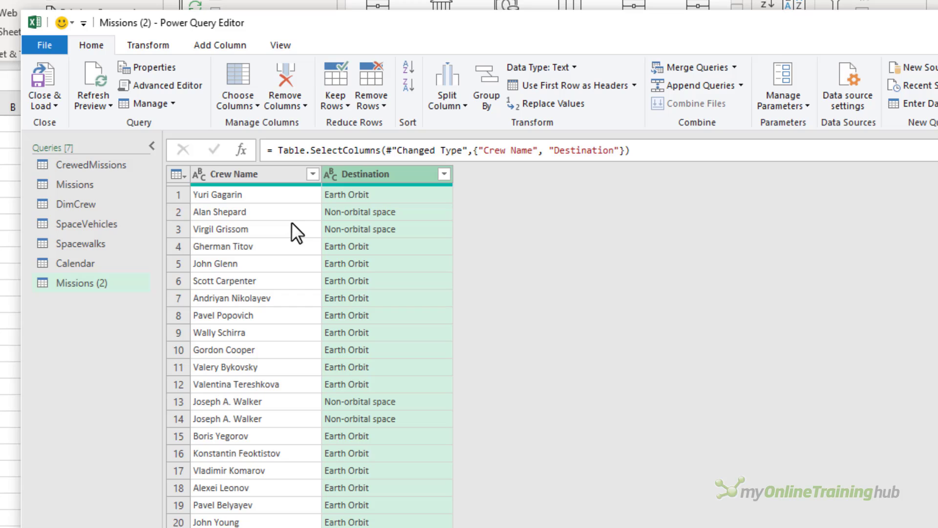
left_click(151, 46)
left_click(44, 83)
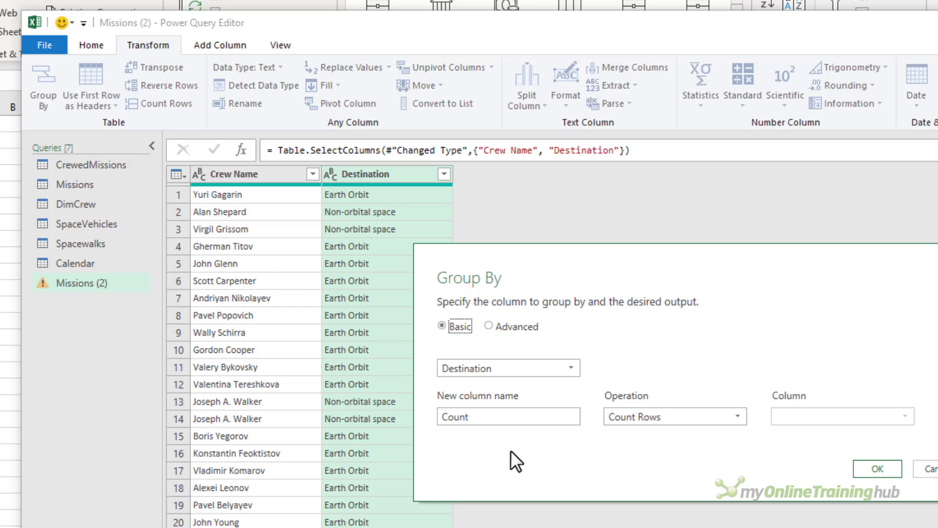
left_click(877, 469)
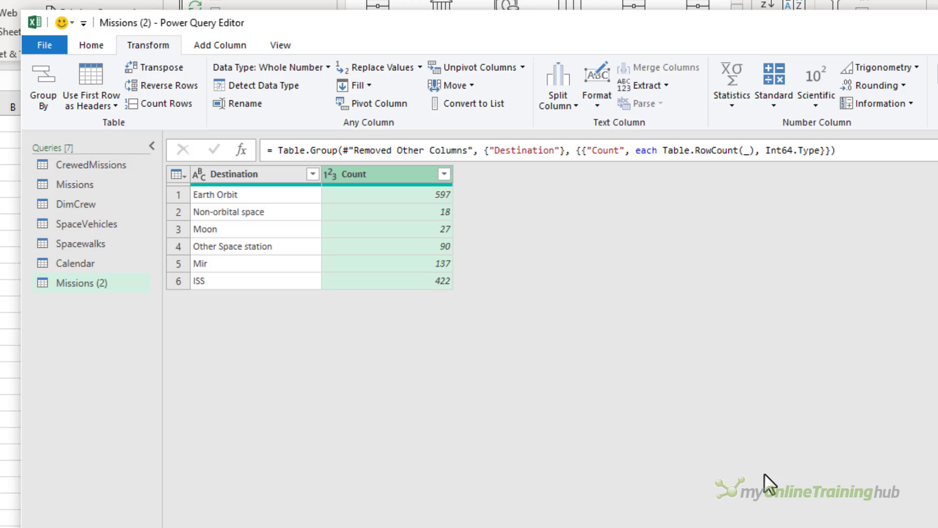
left_click(444, 174)
left_click(300, 209)
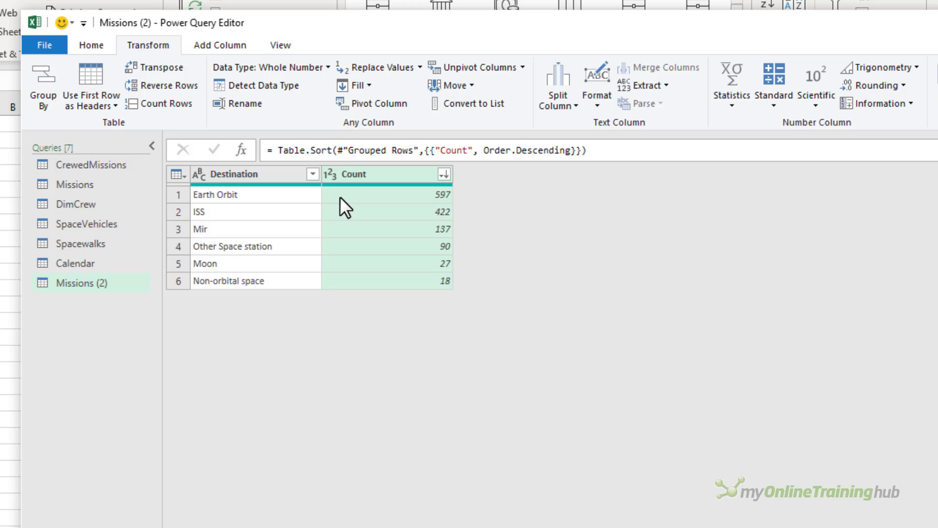
Add an index column starting from 1 to the sorted destinations and remove the Count column
left_click(234, 47)
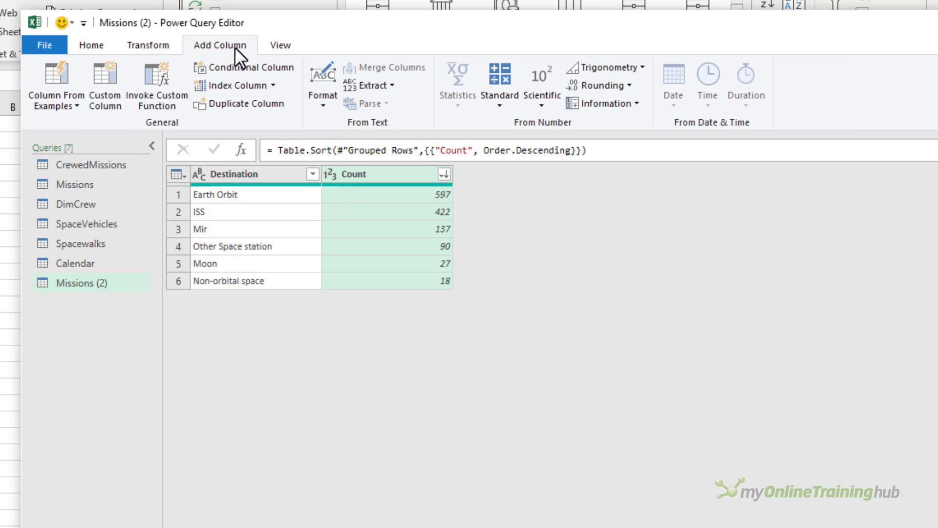
left_click(273, 85)
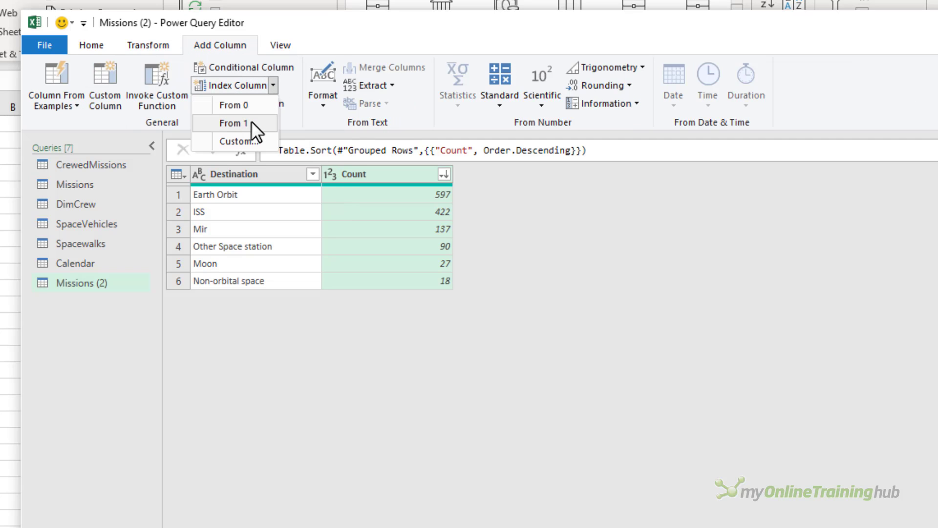
left_click(252, 122)
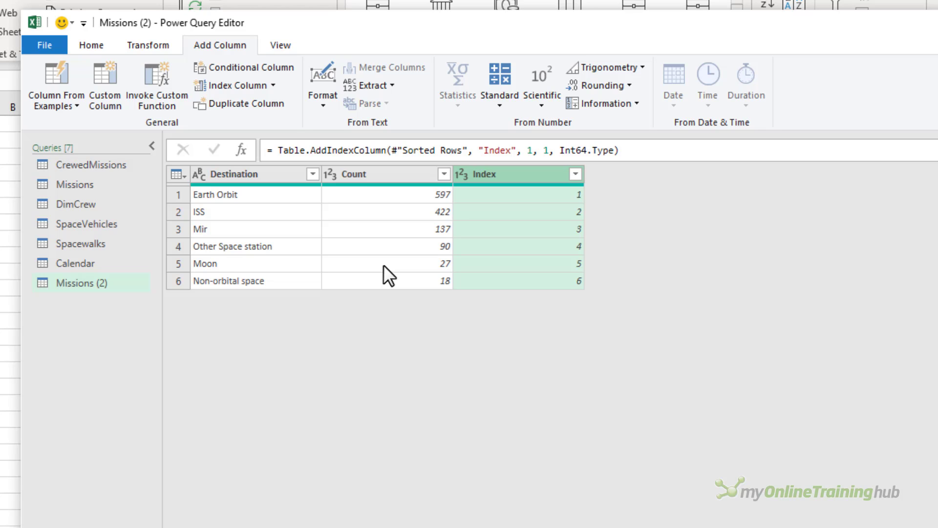
left_click(365, 174)
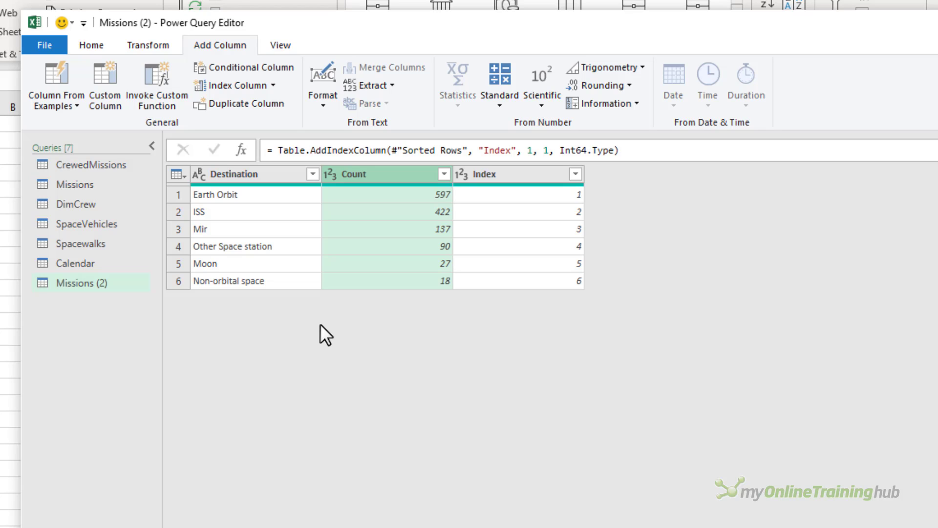
key("Delete")
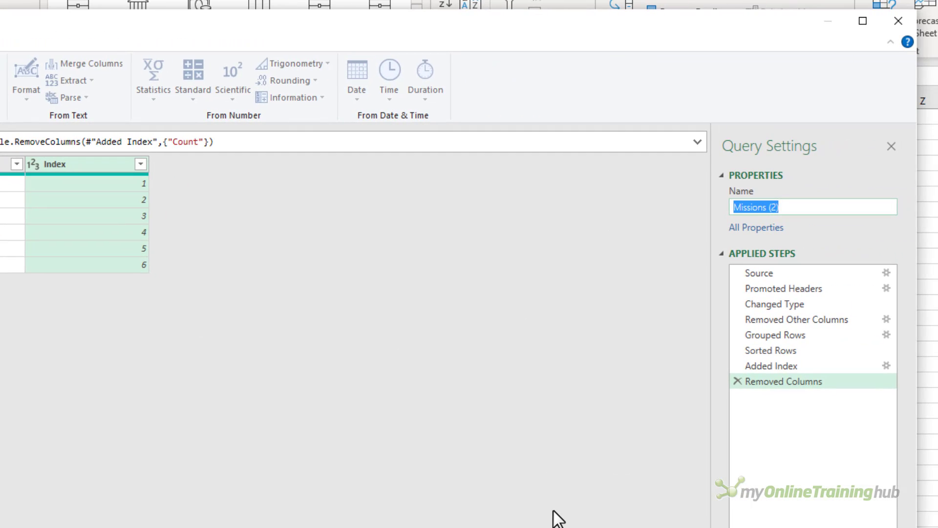
Rename the duplicated Missions query DimDestination
type("DimDest")
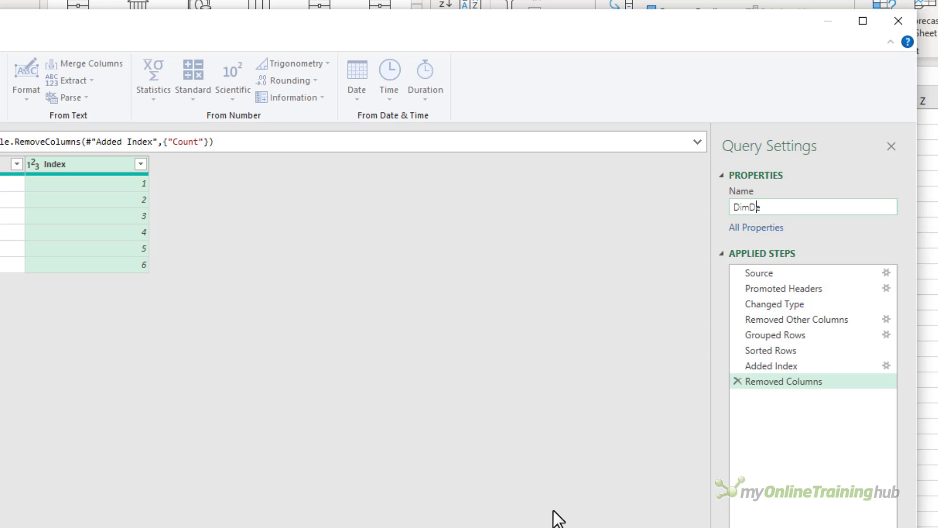
type("ination")
key("Return")
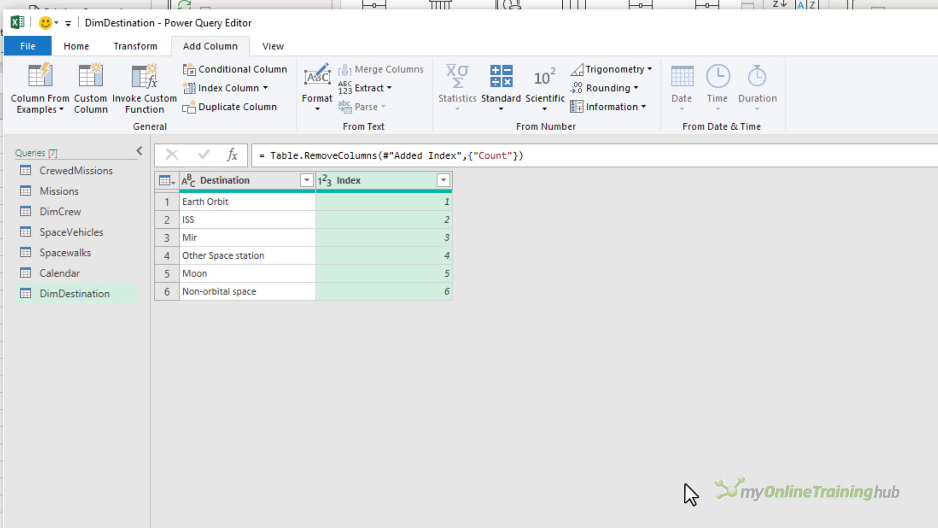
Close the query editor and load all queries as connections only, adding the data to the Data Model
left_click(76, 47)
left_click(34, 104)
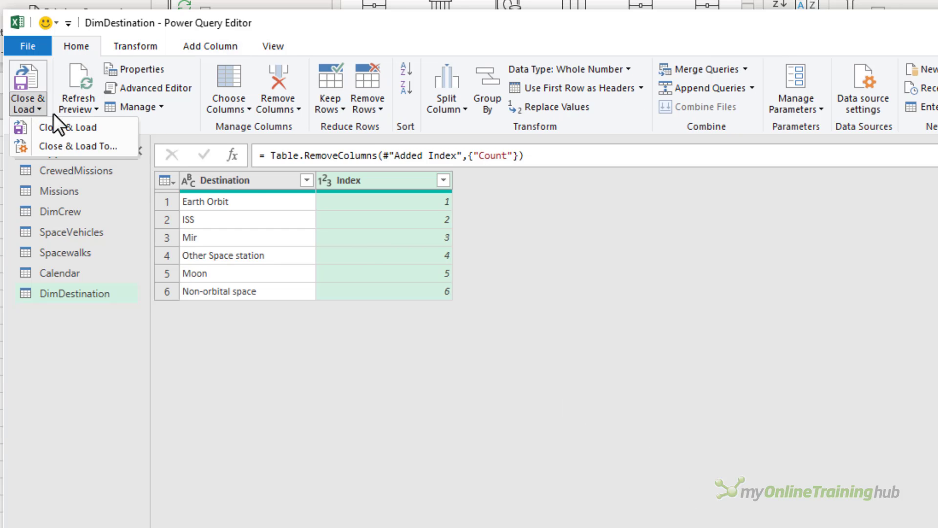
left_click(121, 145)
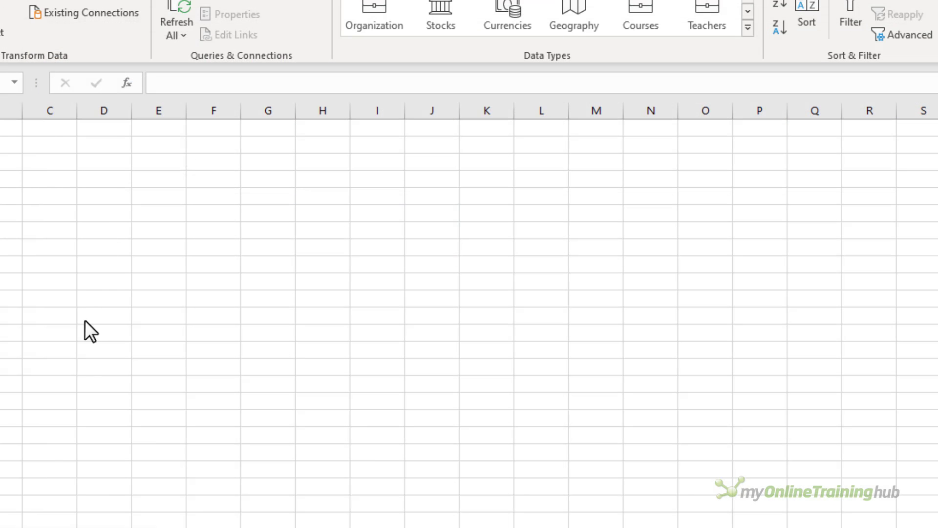
left_click(218, 273)
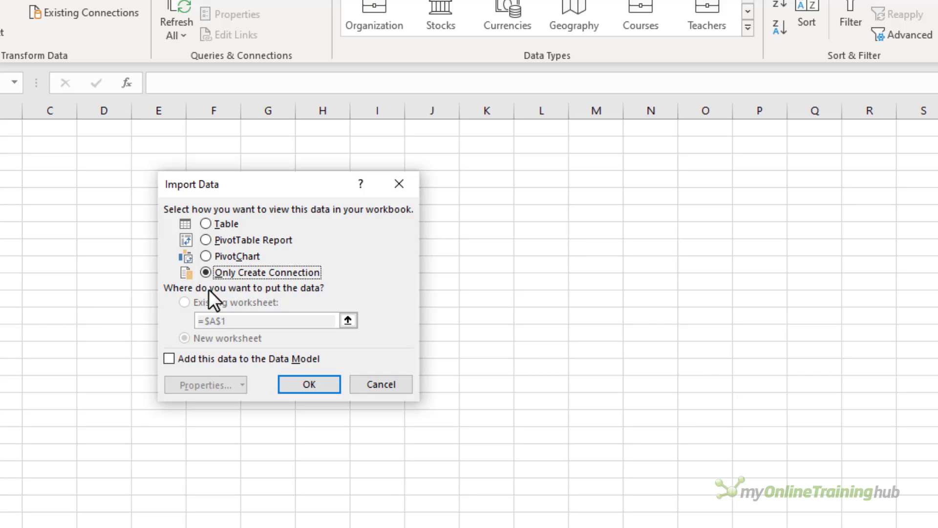
left_click(170, 359)
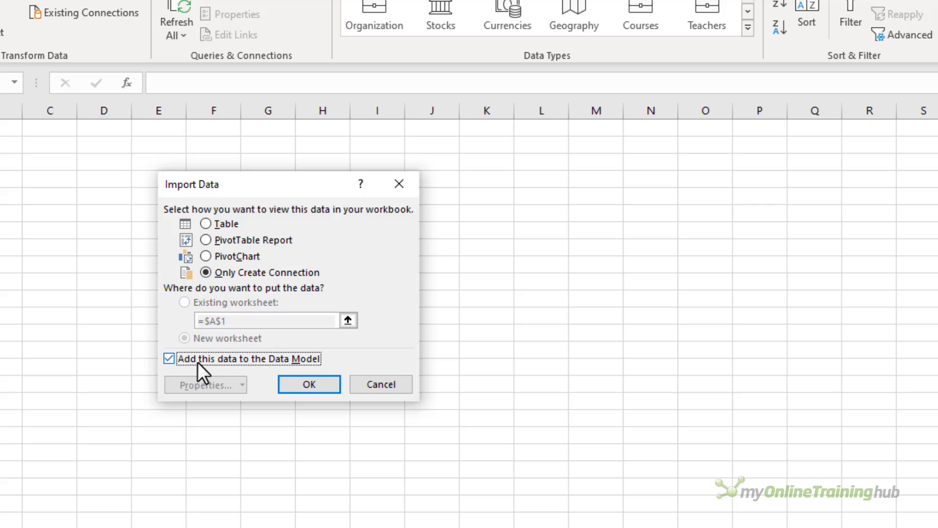
left_click(318, 386)
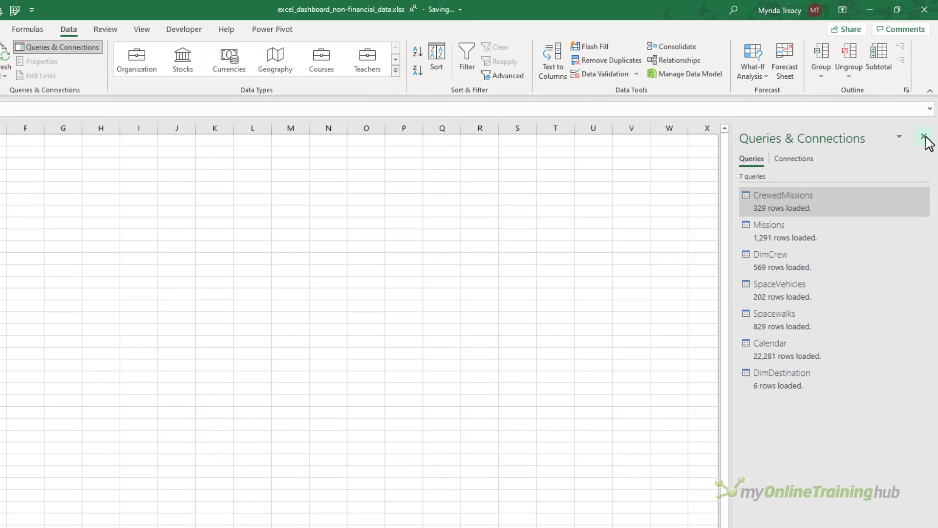
left_click(923, 24)
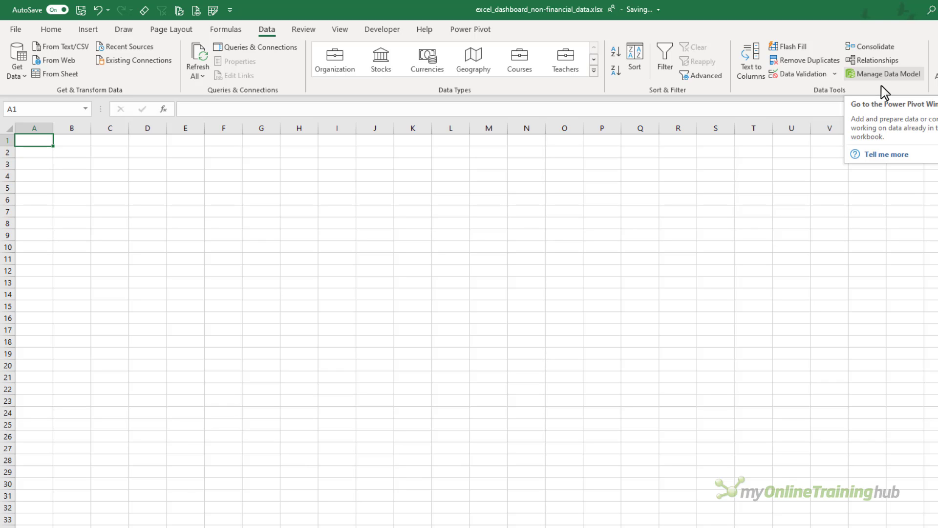
Open the workbook's data model in Power Pivot and switch it to the diagram view
left_click(453, 30)
left_click(20, 61)
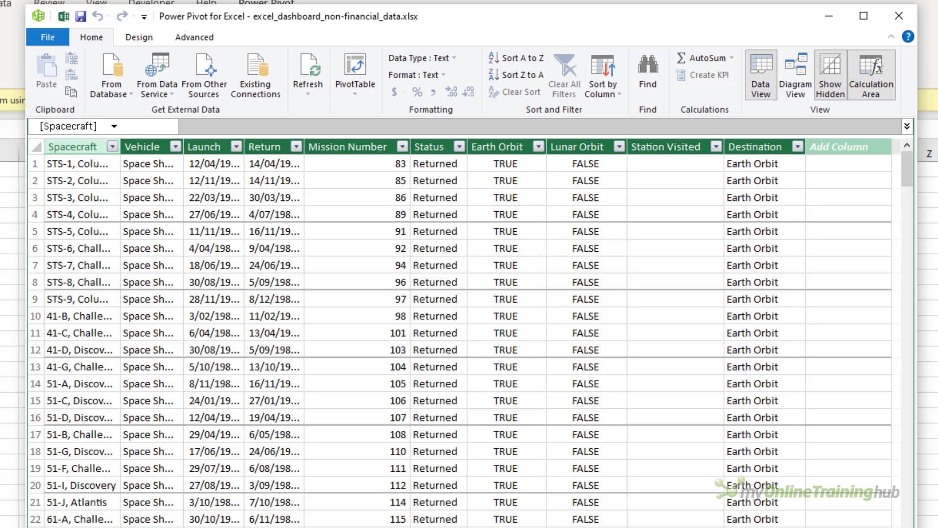
left_click(792, 84)
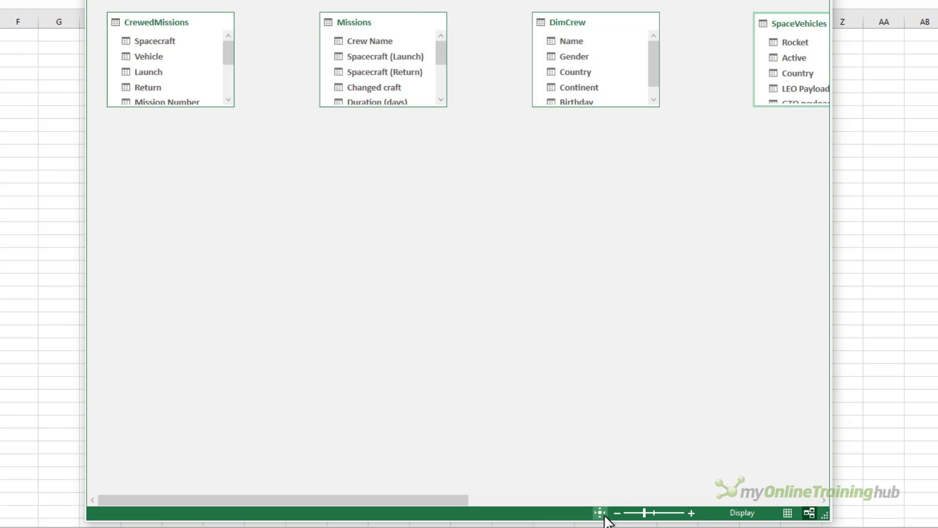
Fit all tables into the diagram and move the Calendar table below CrewedMissions and Missions
left_click(601, 513)
left_click_drag(678, 15, 196, 203)
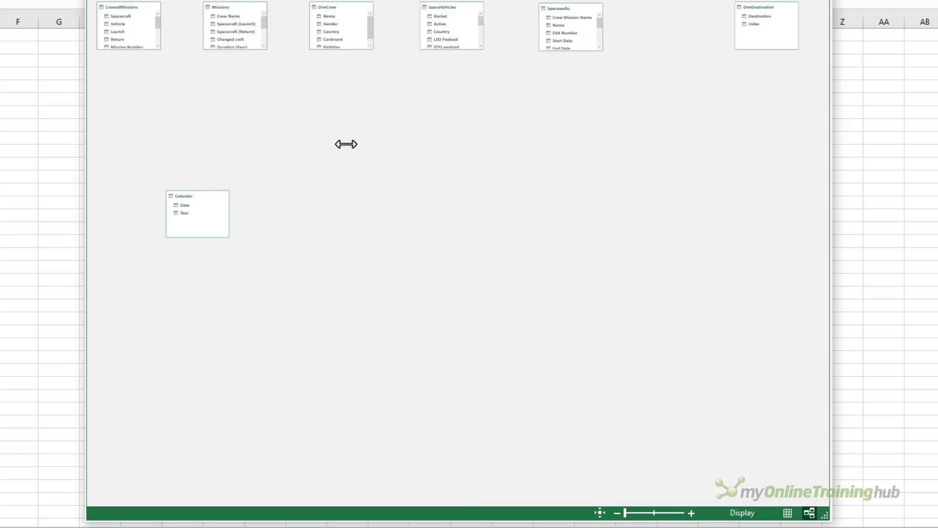
Move the DimDestination and Spacewalks tables out of the top row into the space just beneath it
left_click_drag(745, 8, 297, 73)
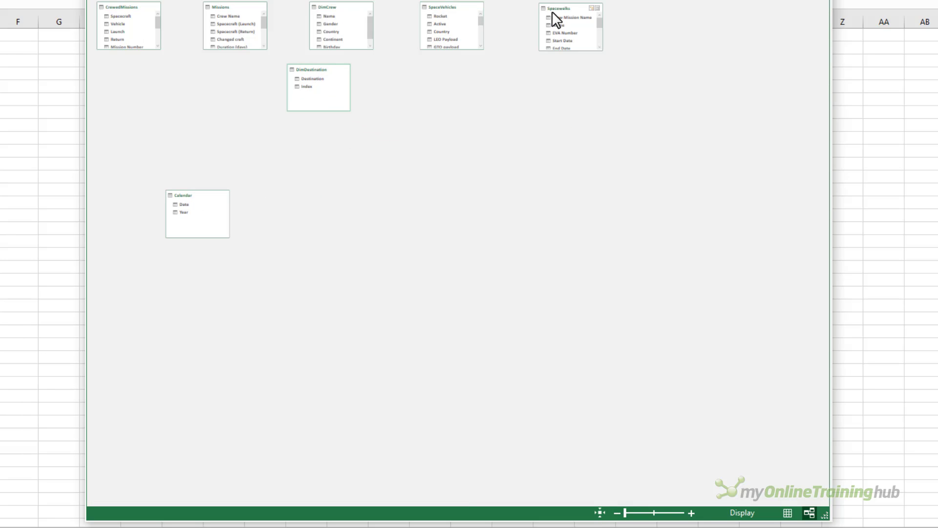
left_click_drag(553, 13, 395, 72)
left_click(601, 513)
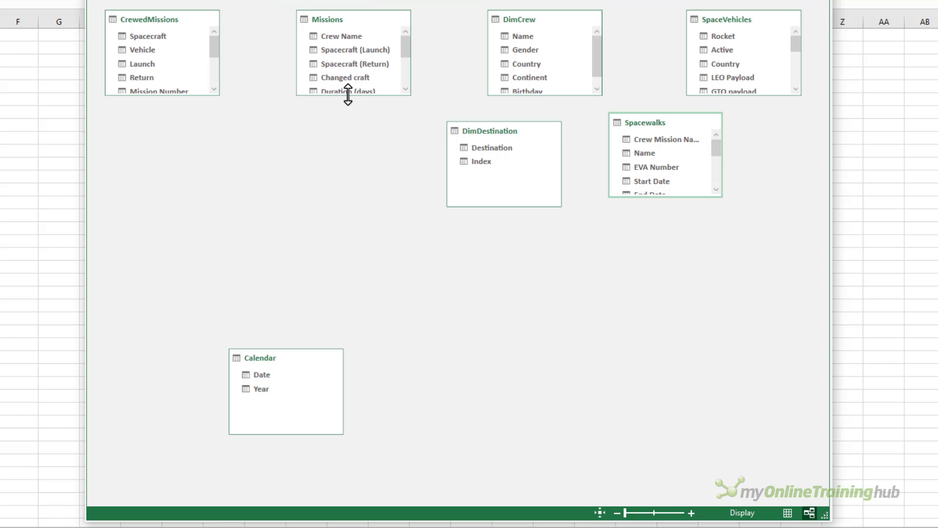
Lengthen the Missions and CrewedMissions tables to show all their fields and place them side by side above Calendar
left_click_drag(348, 93, 342, 194)
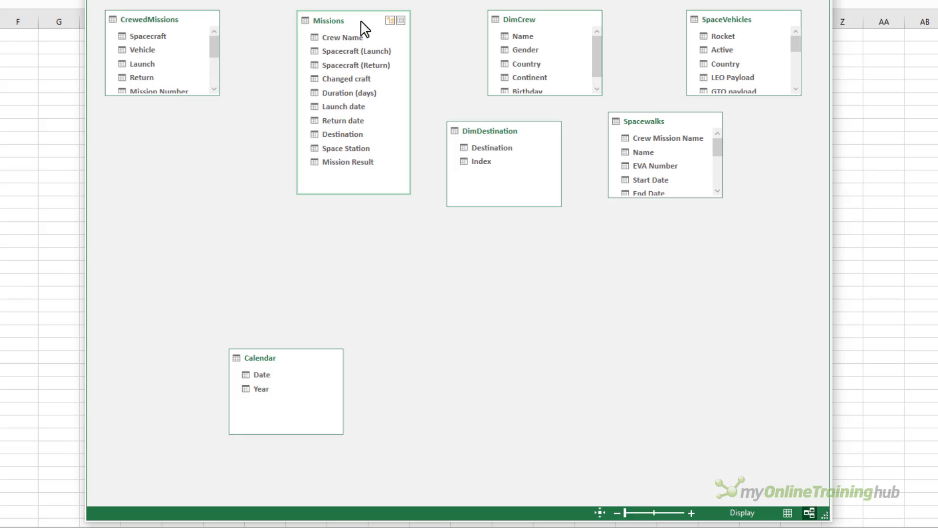
left_click_drag(362, 22, 335, 150)
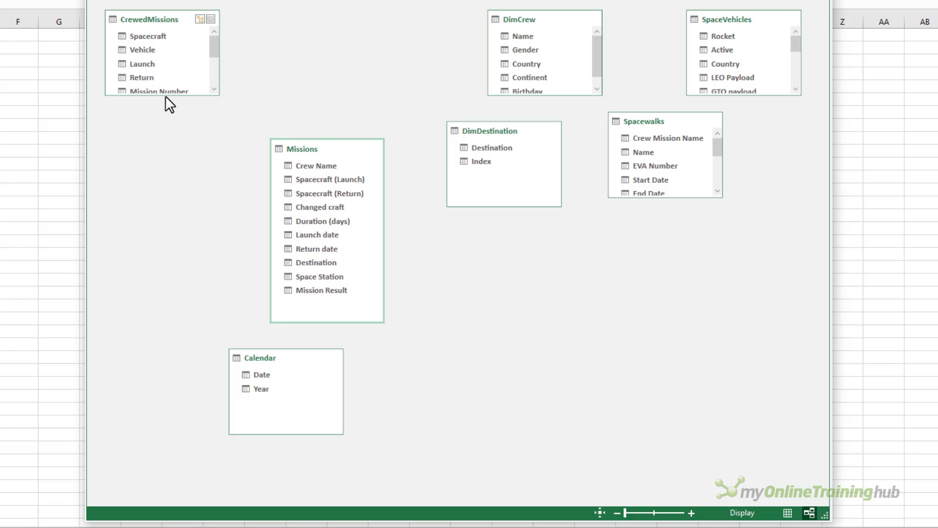
left_click_drag(165, 96, 157, 182)
left_click_drag(138, 21, 426, 146)
Arrange DimDestination and DimCrew side by side above the Missions and CrewedMissions tables
left_click_drag(541, 132, 362, 25)
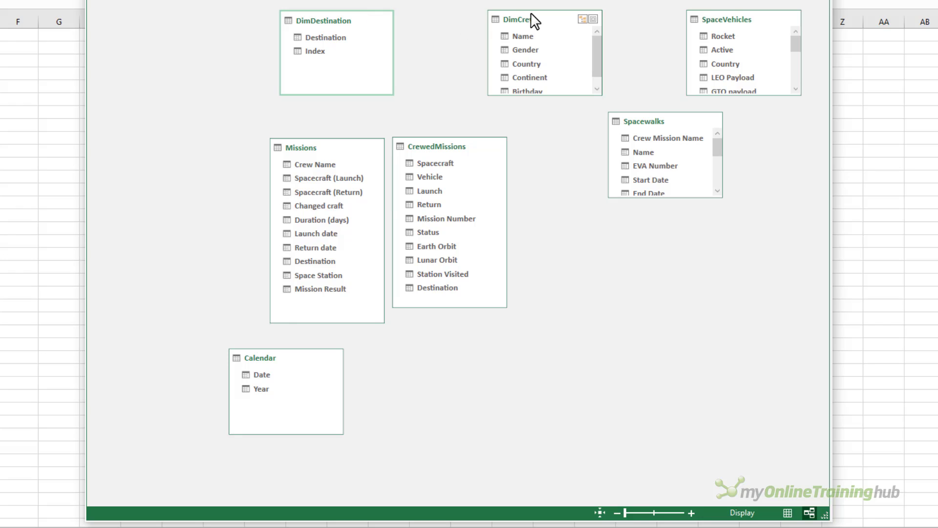
left_click_drag(530, 21, 460, 22)
Place Spacewalks to the left of DimDestination and SpaceVehicles to the right of CrewedMissions, lengthening both to show all their fields
left_click_drag(640, 123, 137, 33)
left_click_drag(152, 131, 161, 224)
left_click_drag(745, 28, 596, 151)
left_click_drag(589, 213, 588, 301)
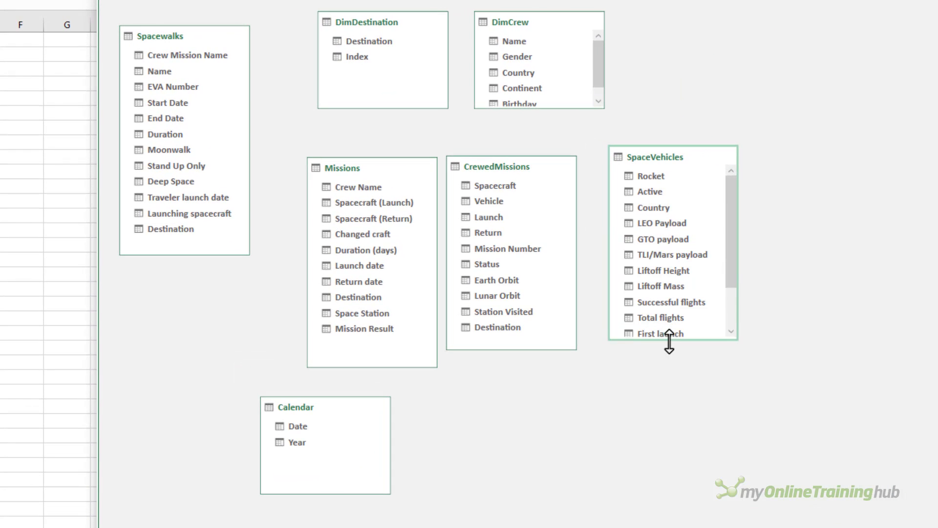
left_click_drag(670, 341, 670, 399)
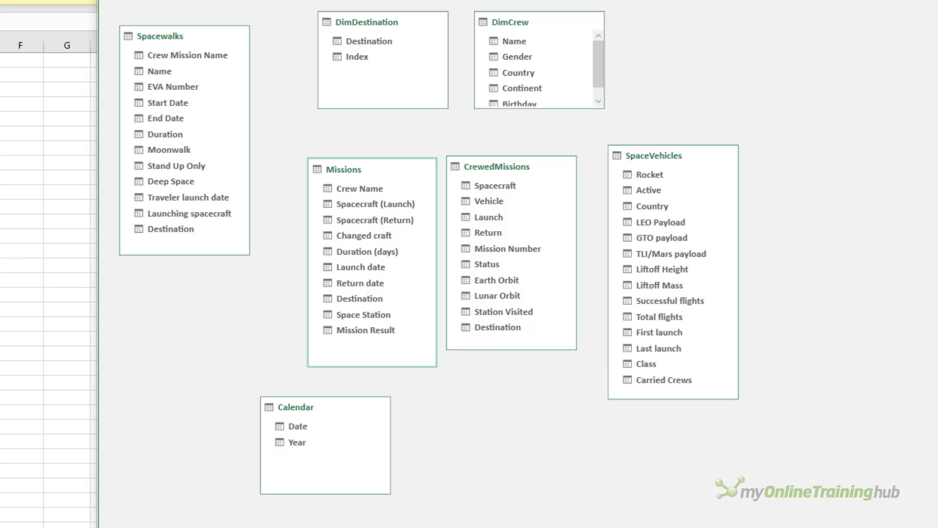
Create relationships from Crew Name in Missions and Name in Spacewalks to Name in DimCrew
mouse_move(362, 191)
left_mouse_down()
mouse_move(446, 122)
mouse_move(517, 43)
mouse_move(535, 41)
left_mouse_up()
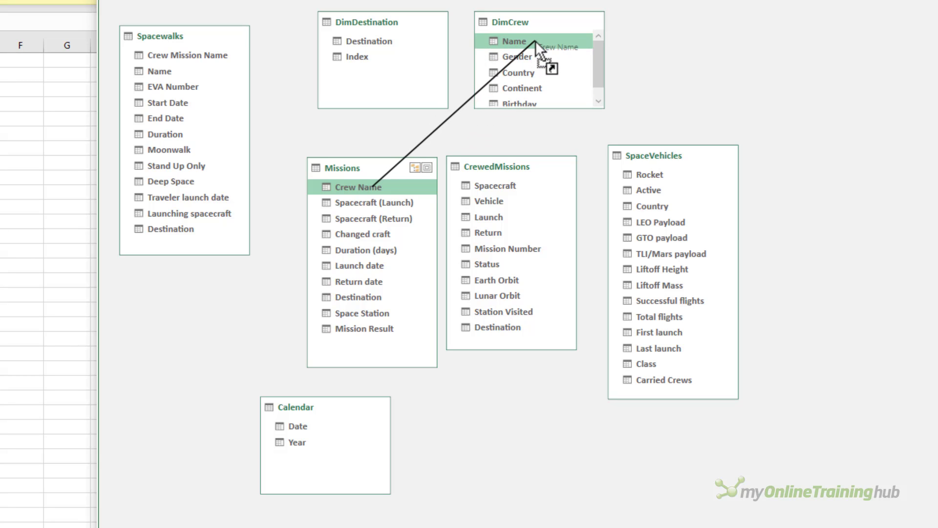
left_click_drag(535, 40, 535, 40)
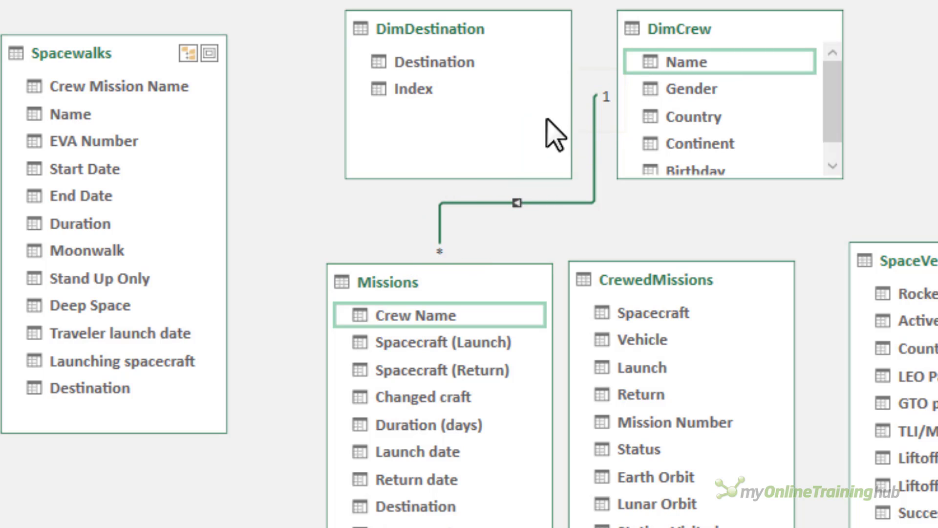
left_click(80, 114)
left_click_drag(80, 113, 655, 63)
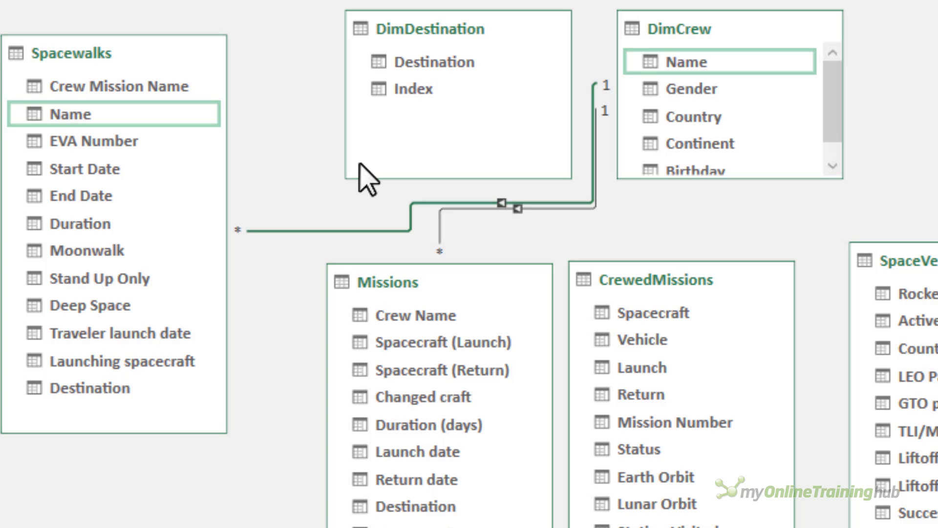
Create relationships from Destination in Spacewalks and in CrewedMissions to Destination in DimDestination
left_click_drag(115, 387, 429, 69)
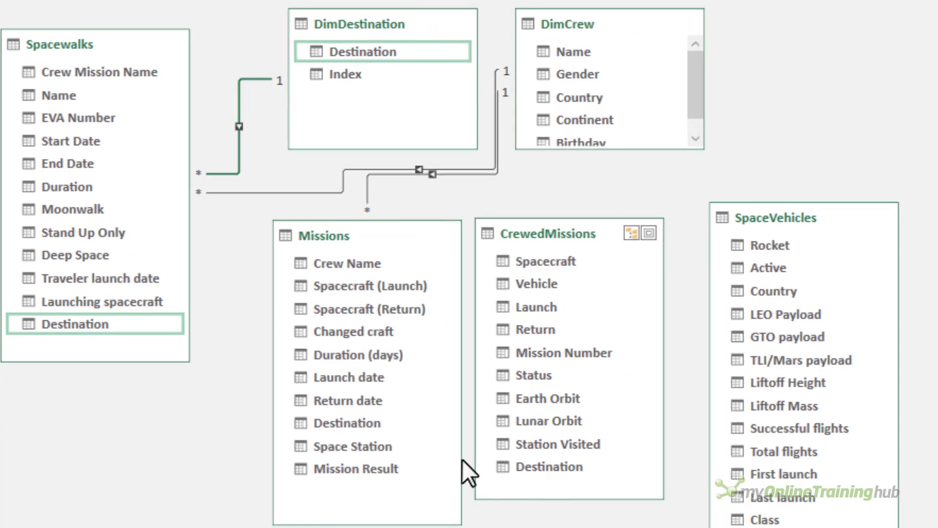
left_click_drag(557, 465, 383, 63)
left_click(356, 427)
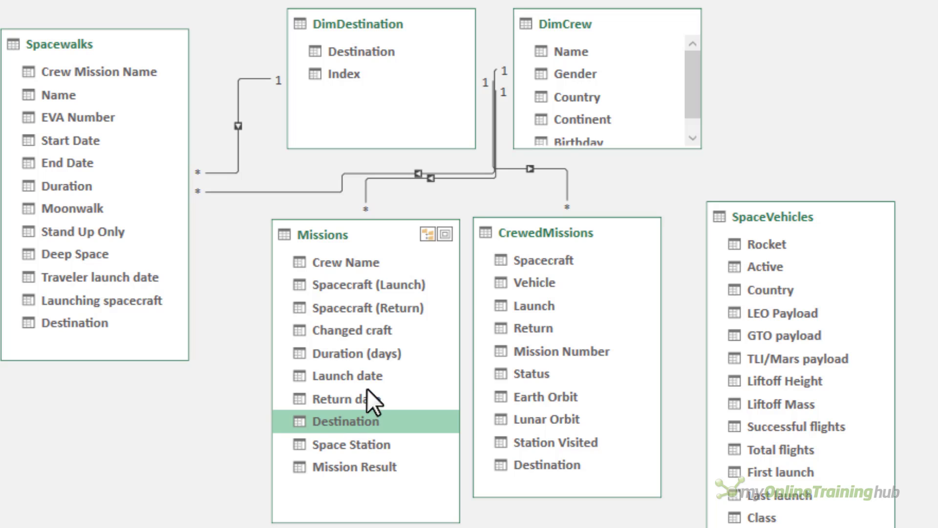
Relate Missions Launch date, CrewedMissions Launch, Spacewalks Start Date and SpaceVehicles First launch to Calendar Date, and shift DimCrew further from DimDestination
left_click_drag(370, 377, 258, 435)
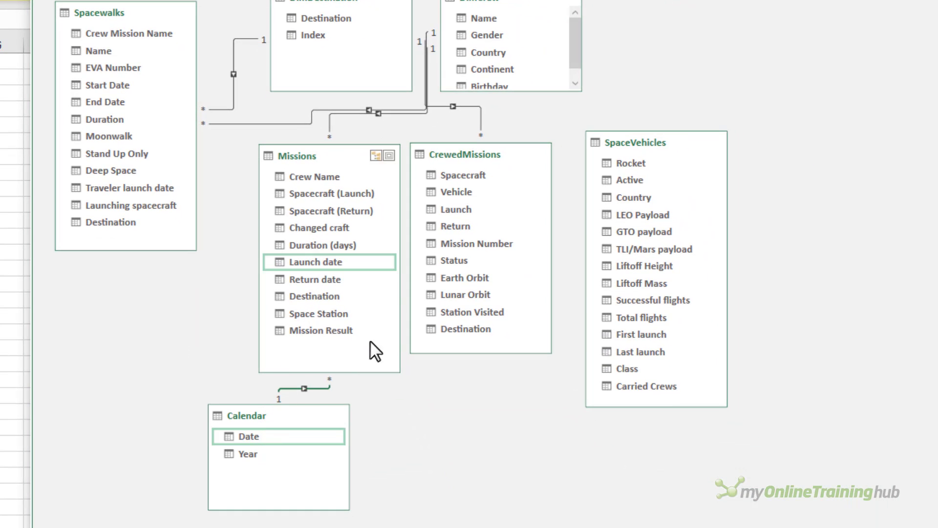
left_click_drag(480, 209, 256, 432)
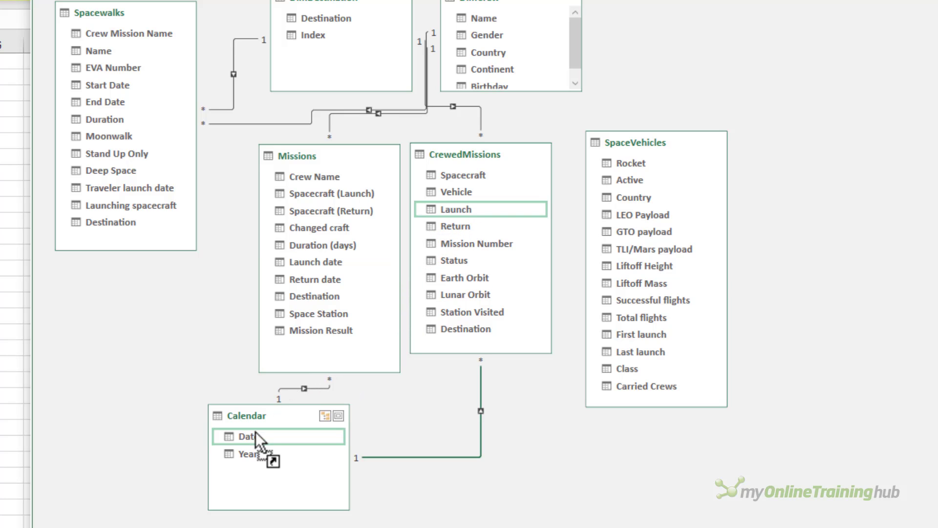
left_click_drag(126, 85, 253, 438)
left_click_drag(654, 335, 252, 440)
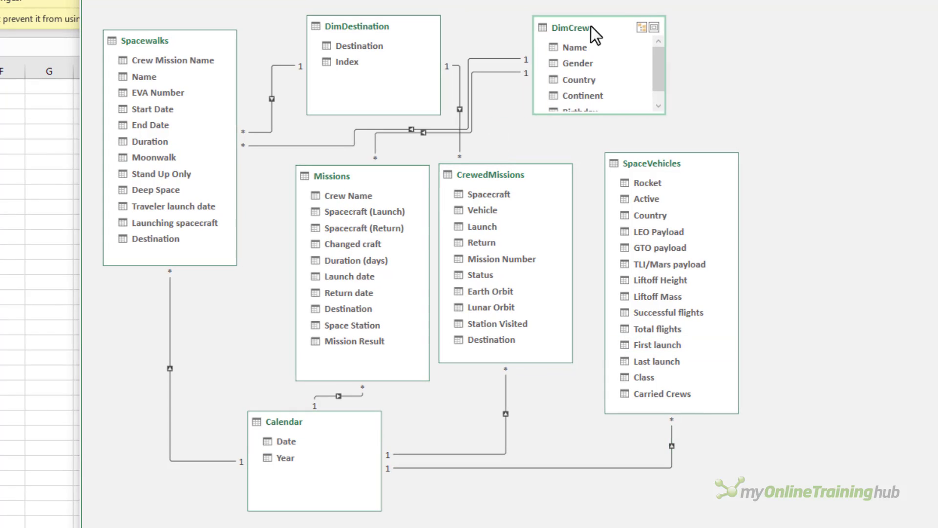
left_click_drag(591, 27, 622, 27)
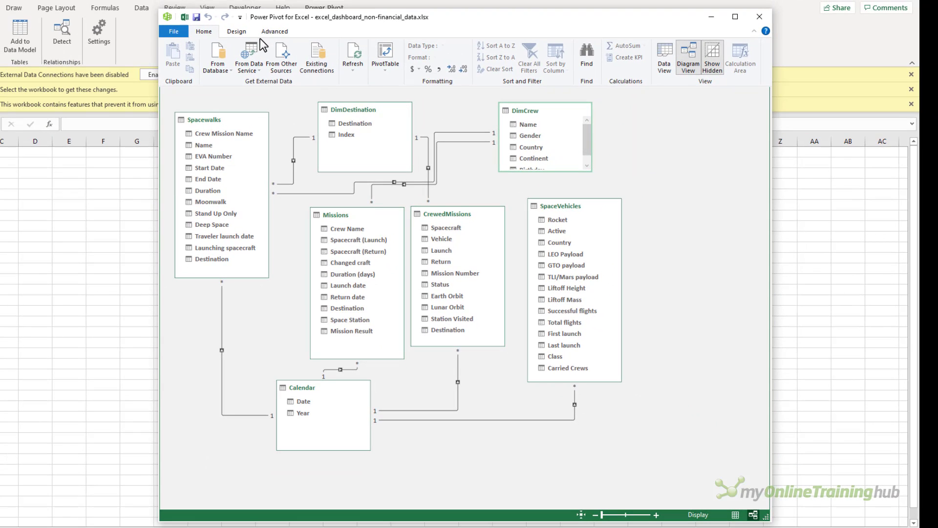
Mark the Calendar table as a date table using its Date column, and widen that column
right_click(309, 389)
left_click(371, 459)
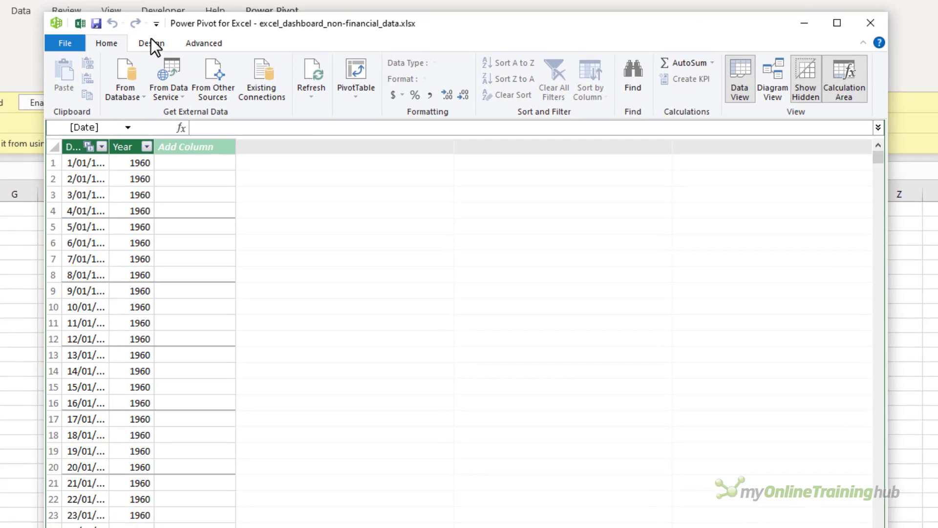
left_click(151, 42)
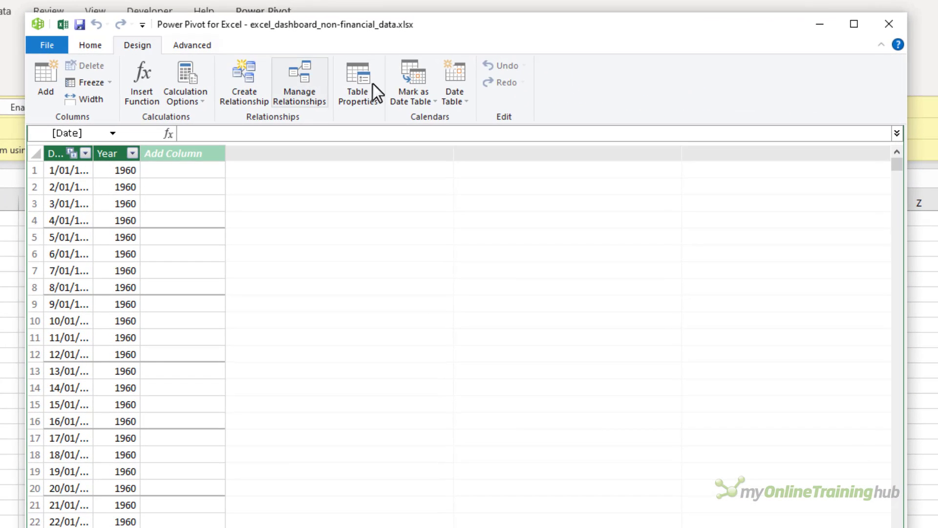
left_click(416, 89)
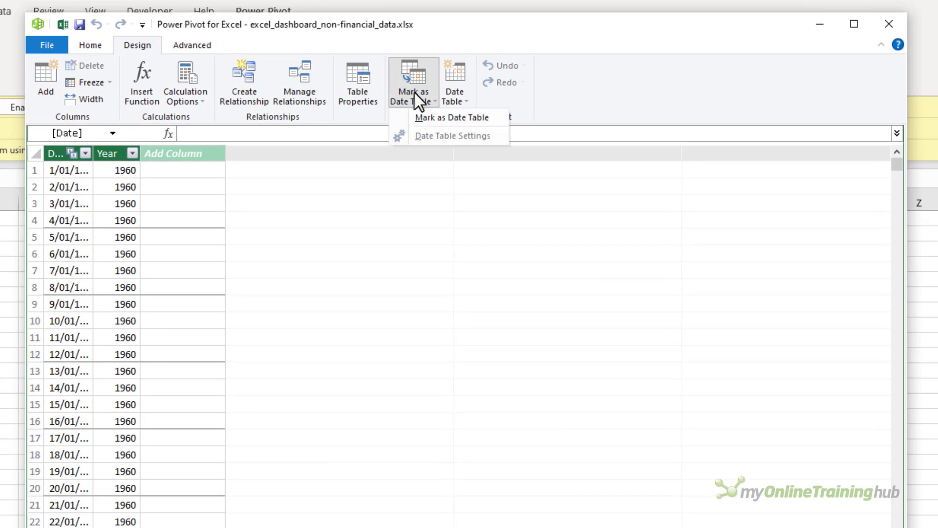
left_click(463, 118)
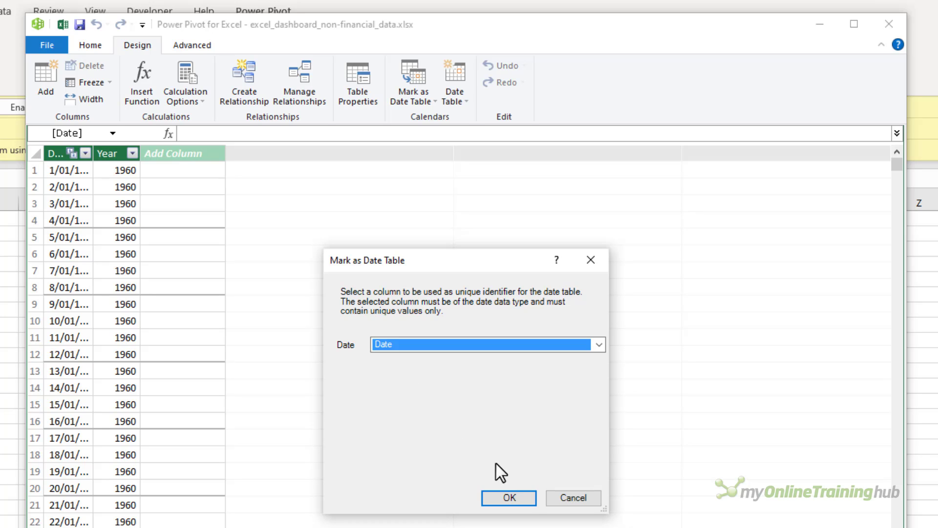
left_click(529, 497)
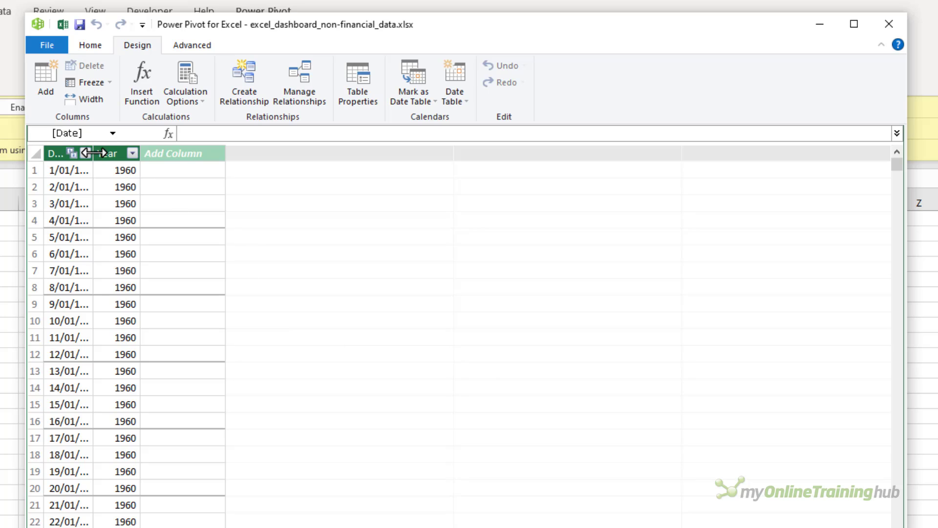
left_click_drag(93, 153, 130, 153)
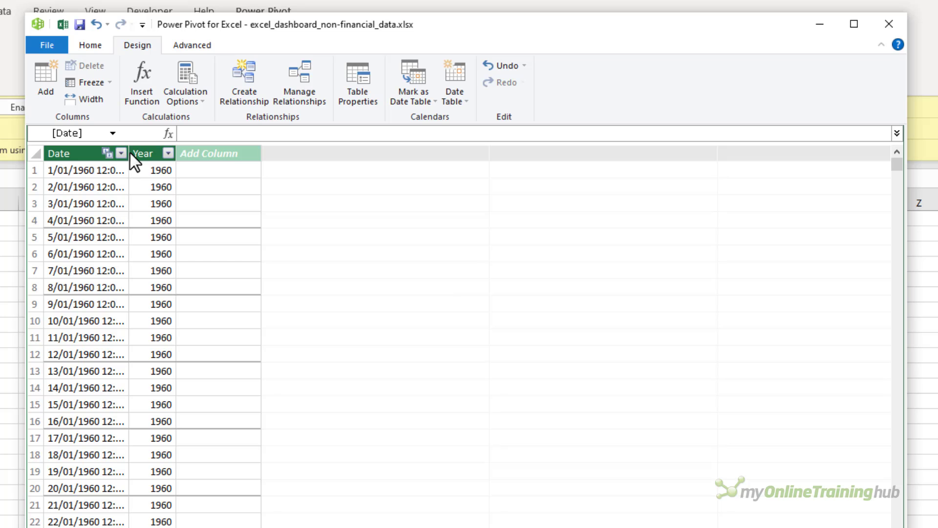
Close the data model window and enable the workbook's external data connections
left_click(887, 27)
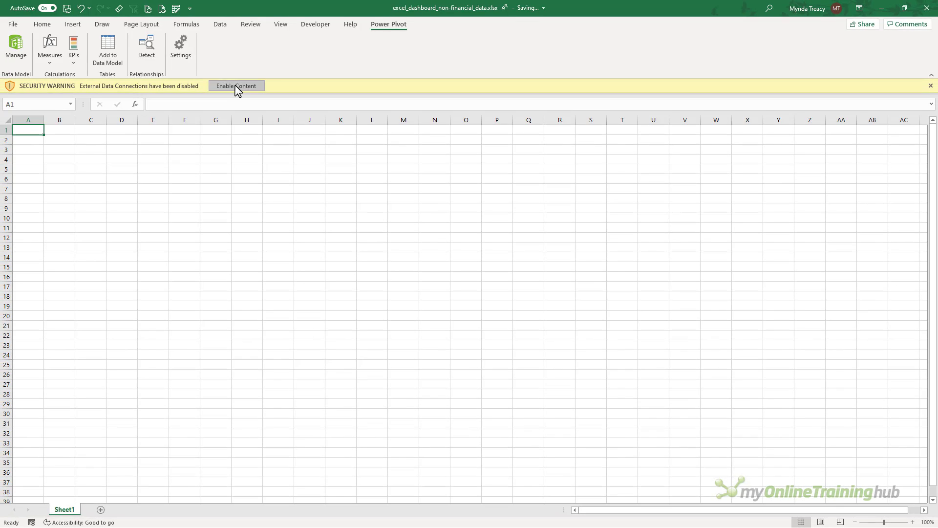
left_click(94, 101)
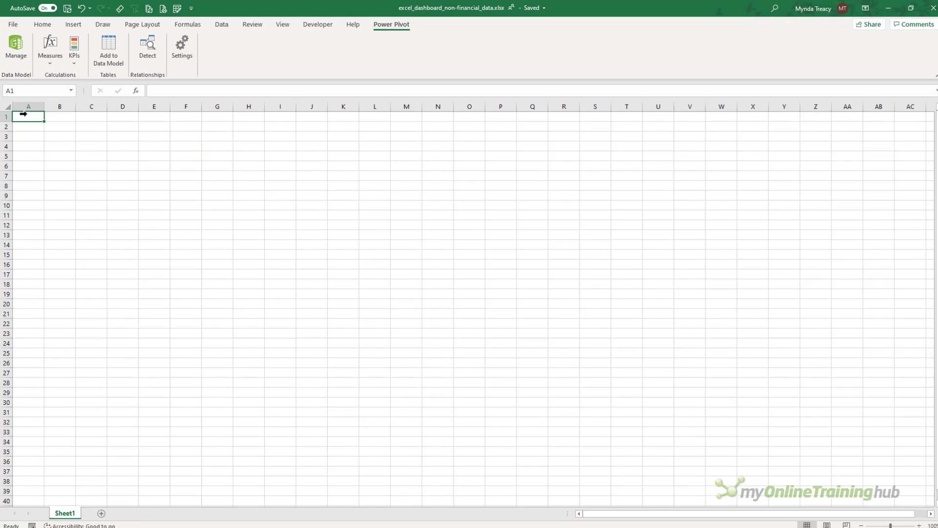
Set the height of row 1 on Sheet1 to 87
left_click(6, 113)
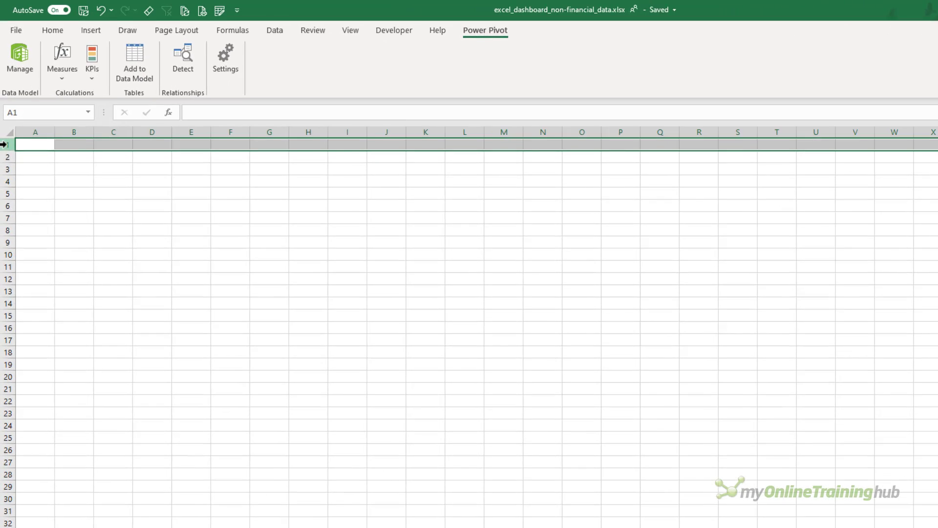
right_click(6, 144)
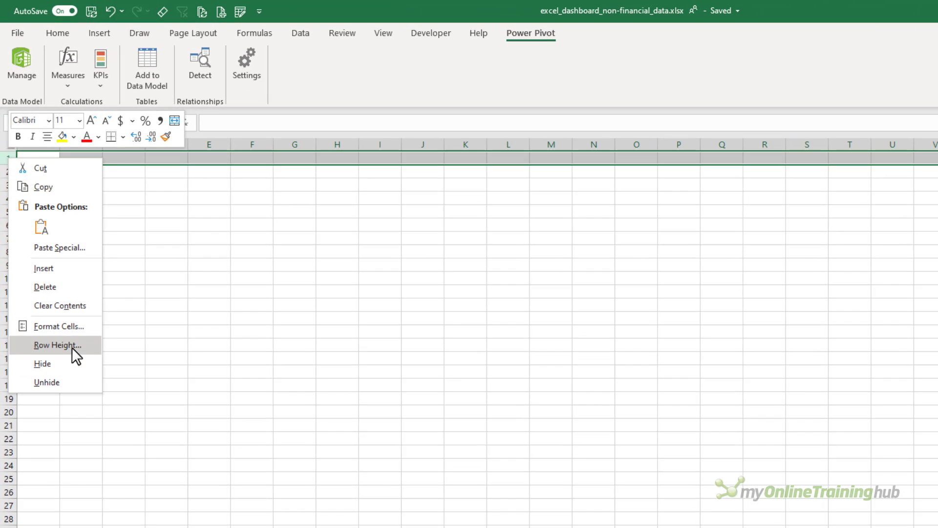
left_click(72, 347)
type("87")
key("Return")
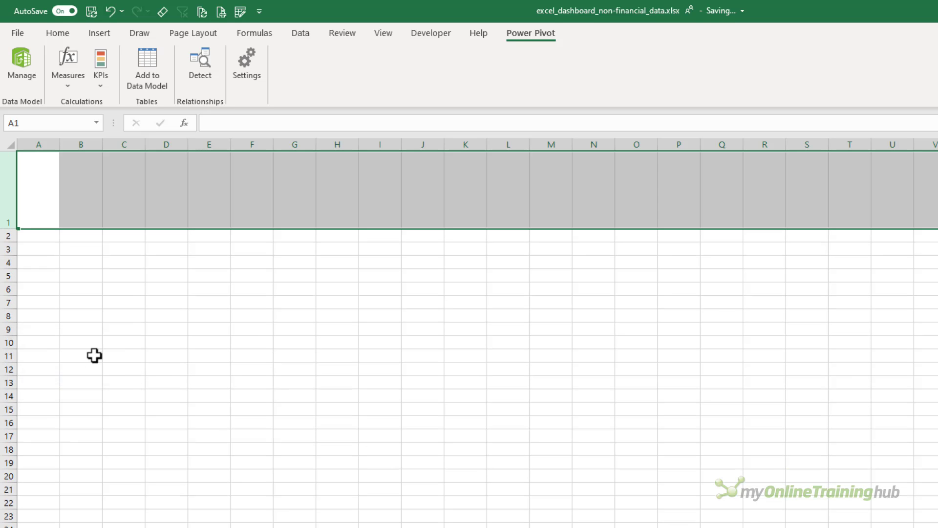
Start inserting a stock image at cell A1 and search the image library for "space"
left_click(54, 196)
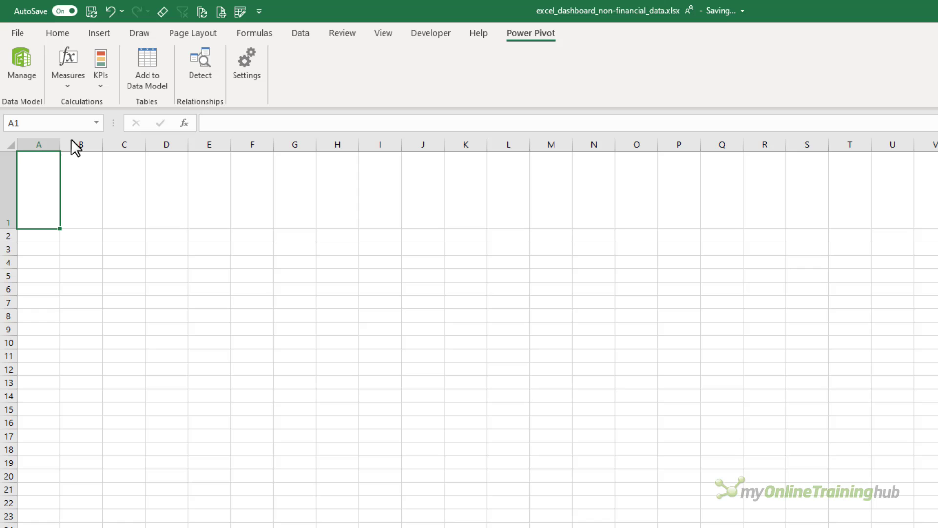
left_click(104, 35)
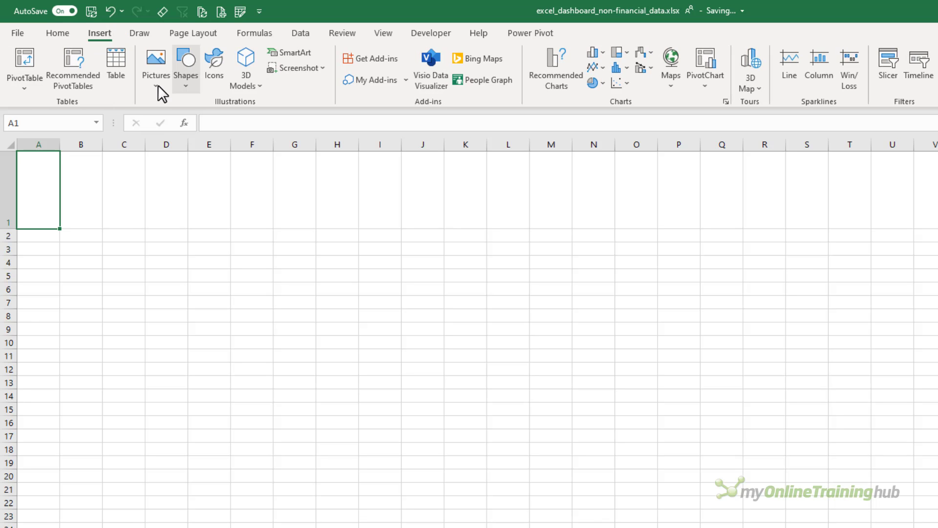
left_click(165, 87)
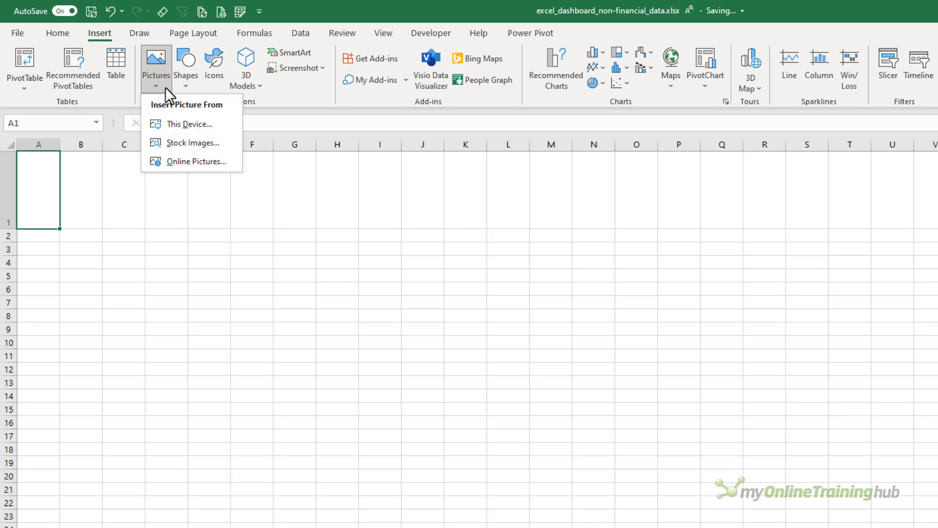
left_click(229, 139)
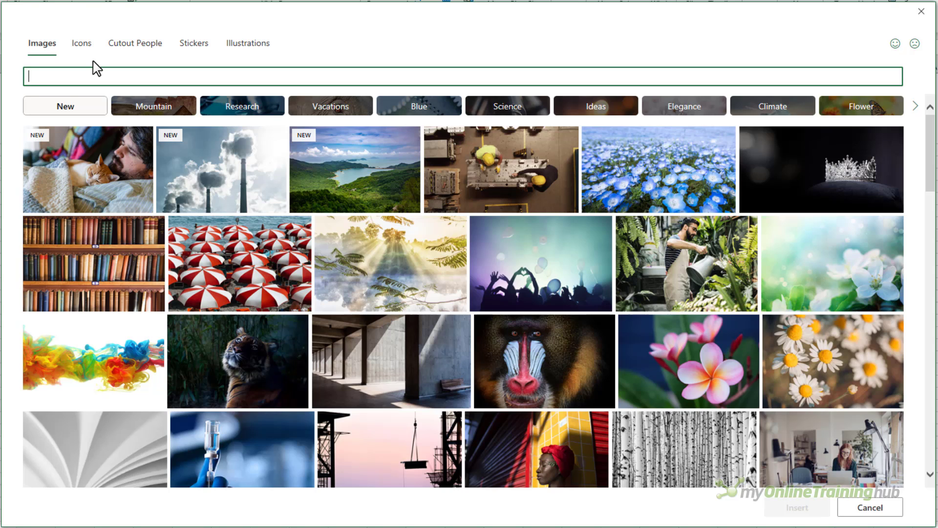
type("space")
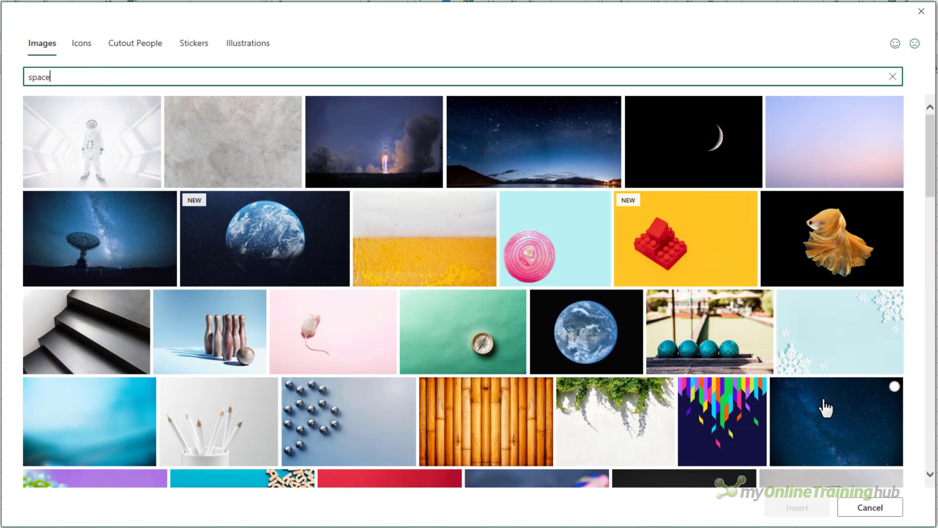
Insert the dark blue starry sky image with the Milky Way into the sheet
left_click(826, 406)
scroll(817, 386, "down", 5)
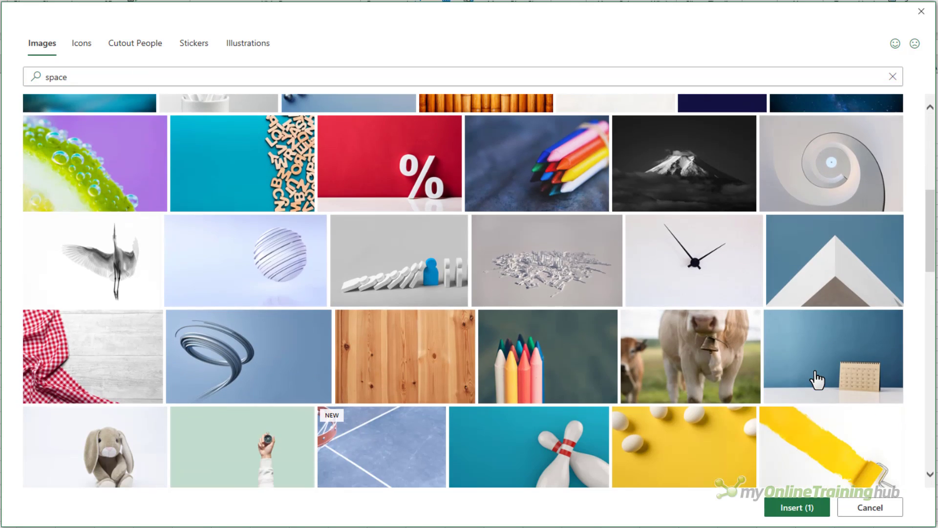
scroll(816, 380, "down", 3)
scroll(817, 380, "up", 10)
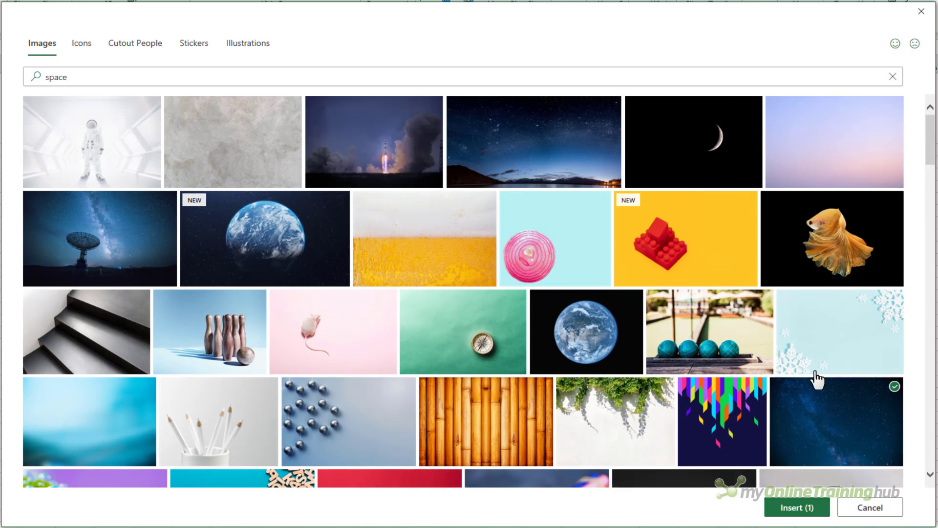
left_click(814, 508)
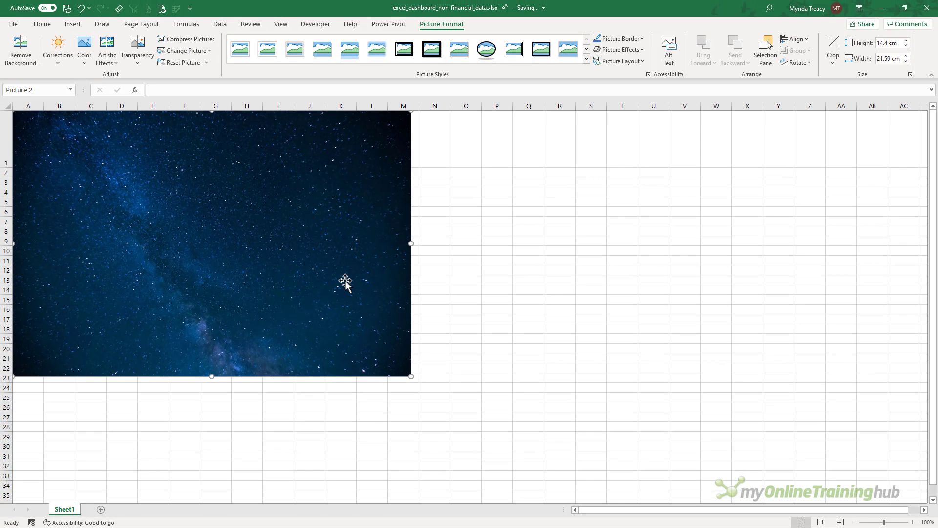
Stretch the starry sky picture across columns A to Z, about 44 cm wide, and crop it to row 1, about 3 cm high
left_click_drag(411, 244, 825, 251)
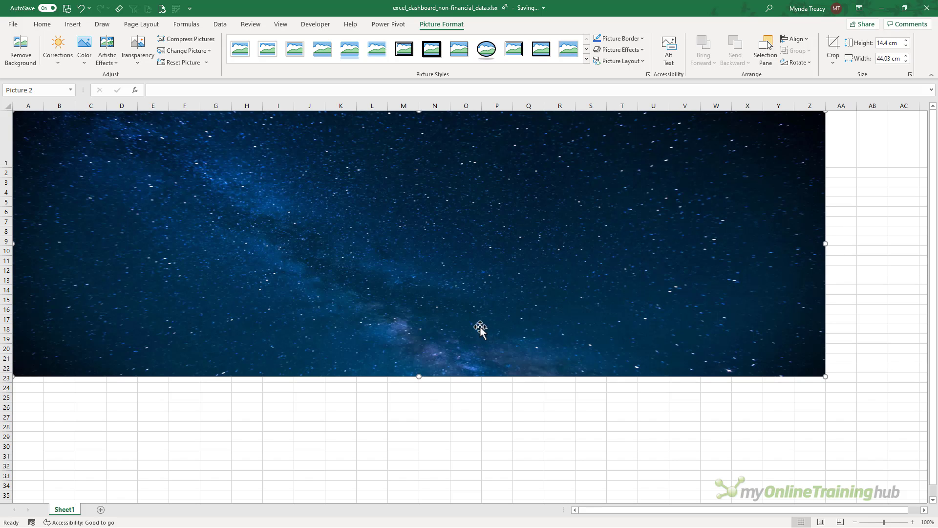
left_click(836, 67)
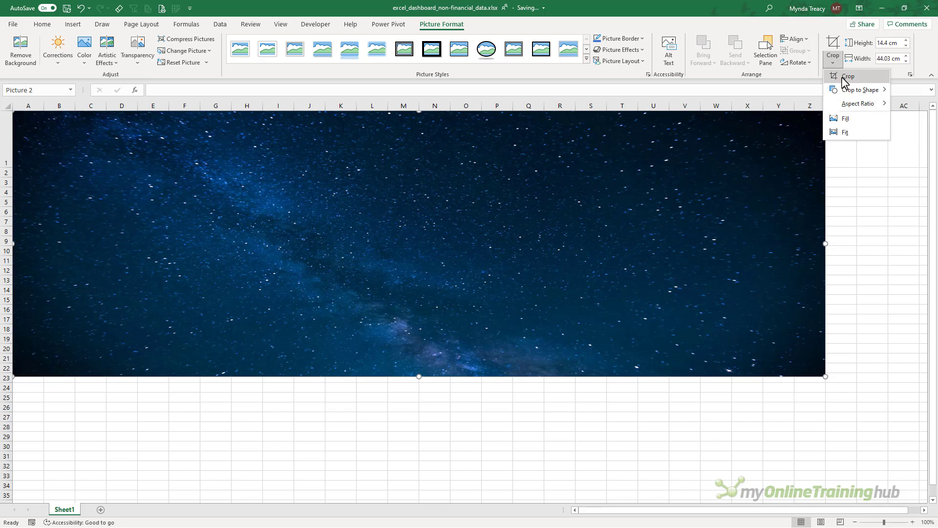
left_click(842, 78)
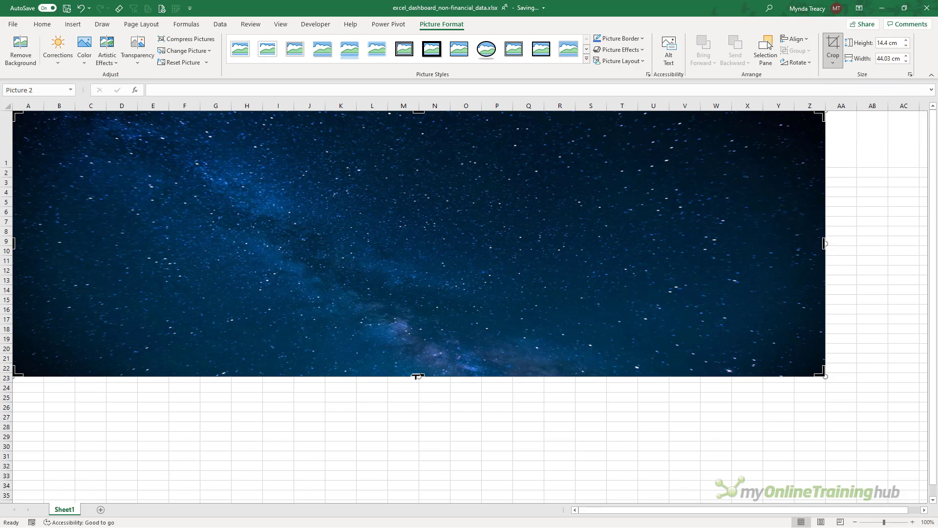
left_click_drag(419, 375, 414, 166)
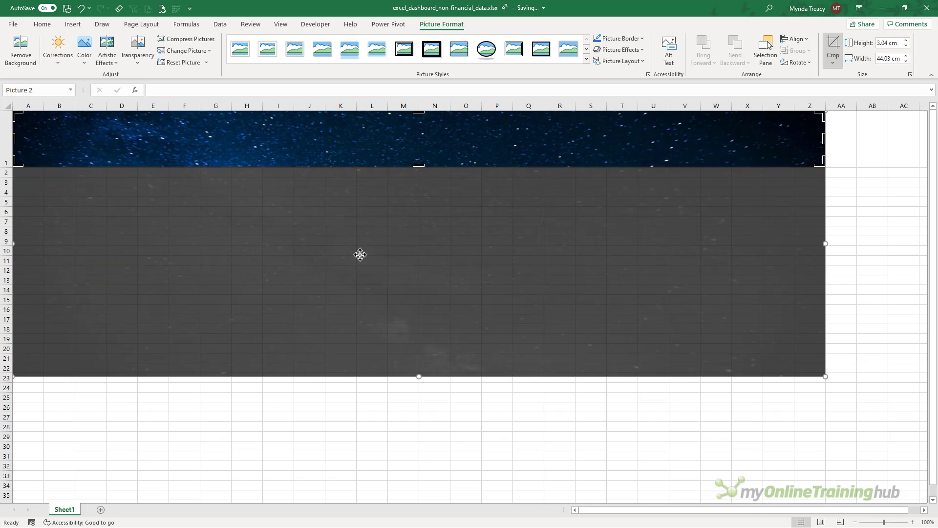
left_click(270, 401)
Apply a thick light blue bottom border to cells A1 to Z1 beneath the banner picture
left_click(841, 143)
key("Left")
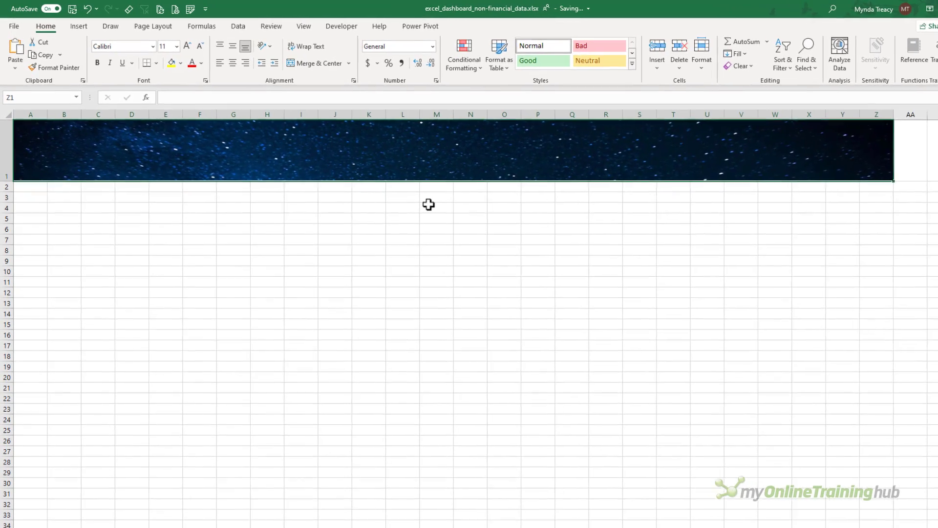
key("ctrl+1")
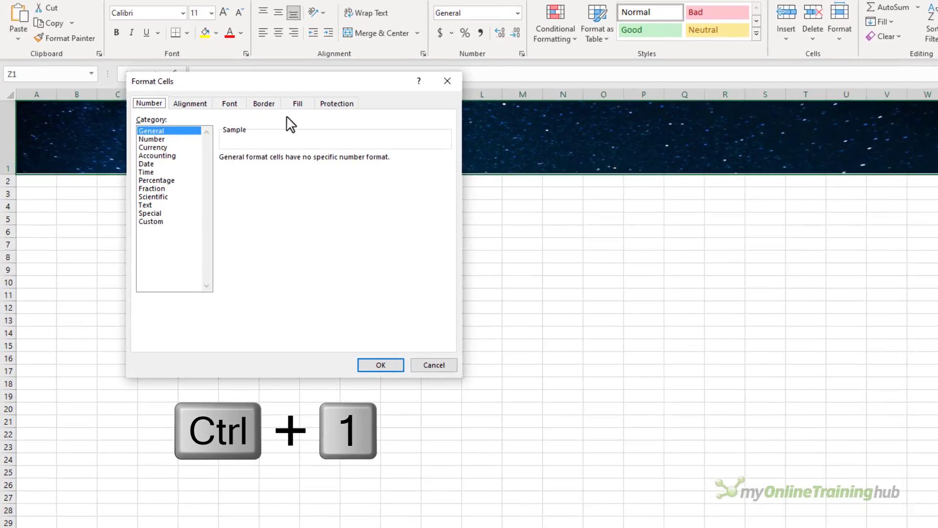
left_click(222, 124)
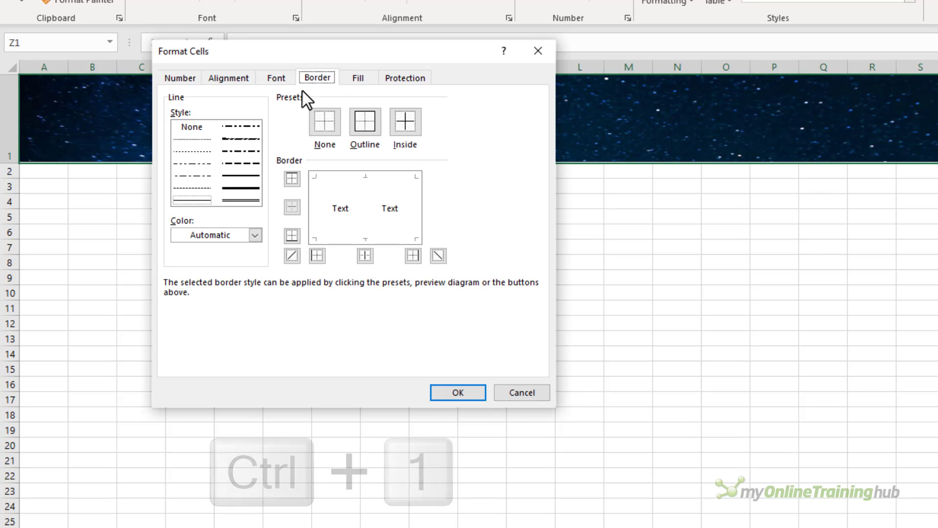
left_click(236, 187)
left_click(255, 235)
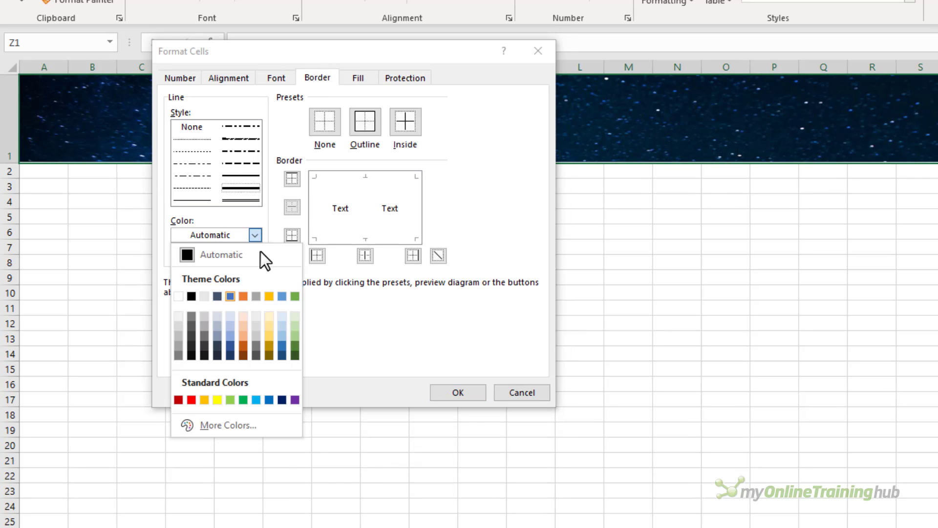
left_click(260, 400)
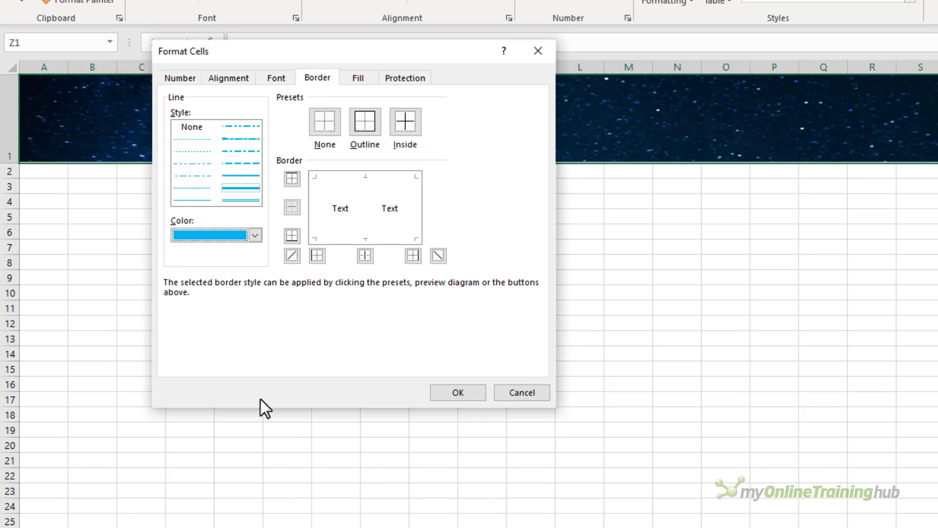
left_click(366, 240)
left_click(452, 397)
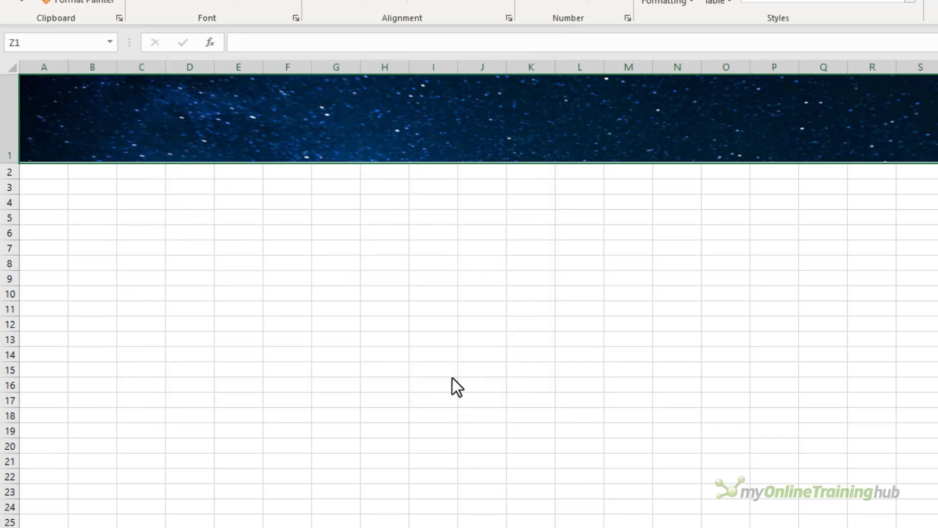
left_click(454, 267)
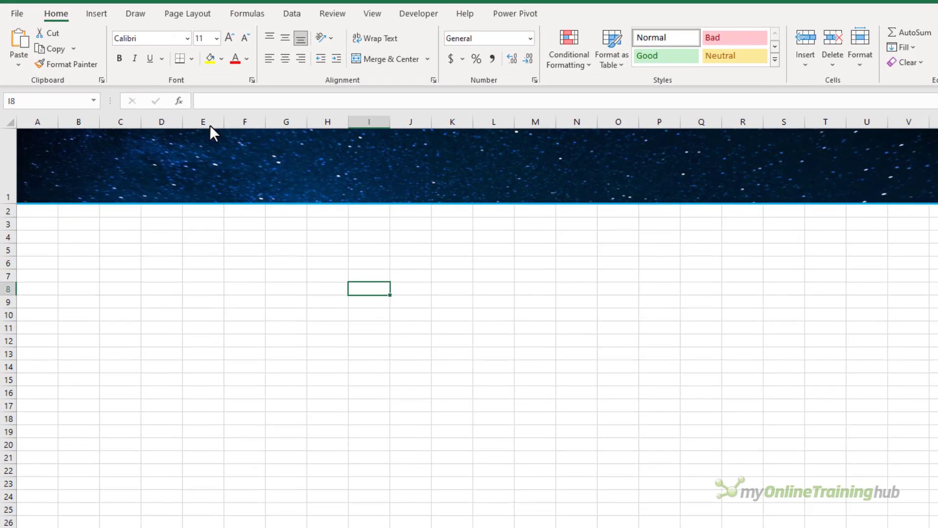
Add a text box over the banner from column A to J with the title "59 Years of Humans in Space"
left_click(97, 13)
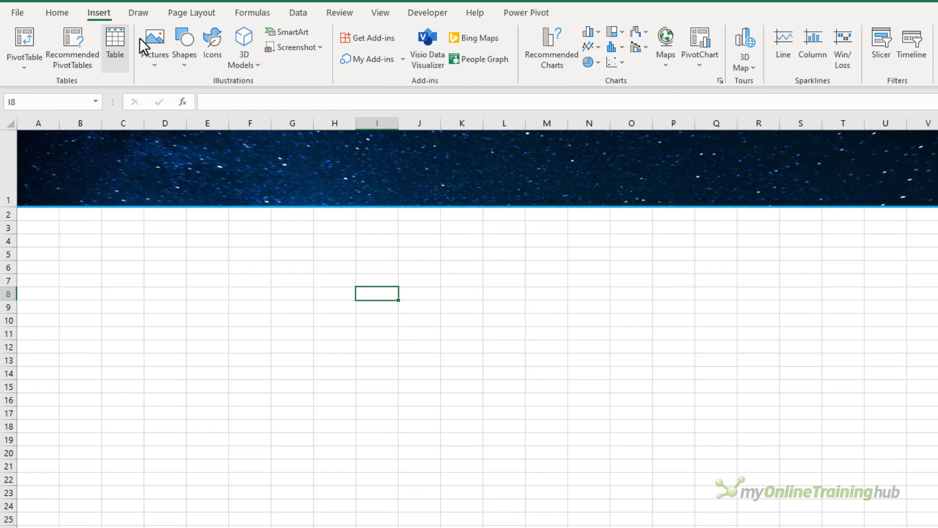
left_click(180, 62)
left_click(179, 99)
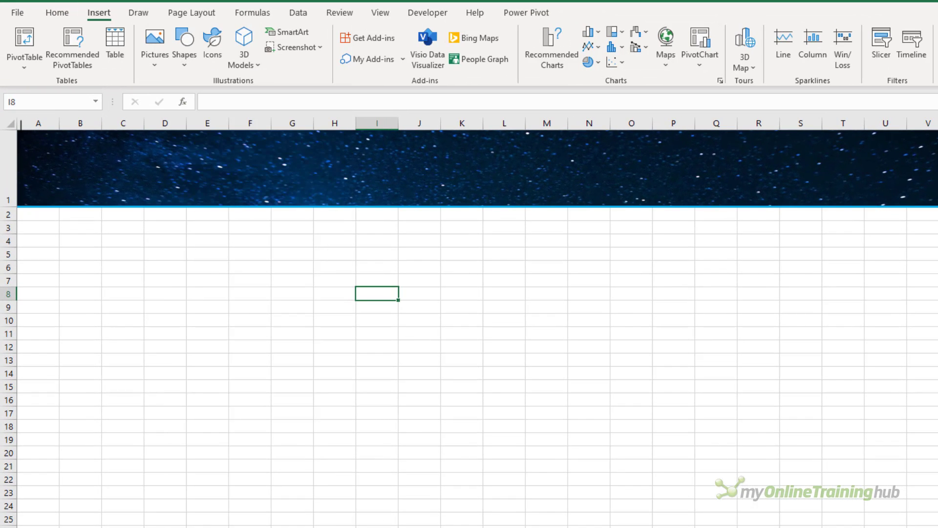
mouse_move(20, 131)
left_mouse_down()
mouse_move(325, 193)
mouse_move(440, 202)
left_mouse_up()
type("59 Years of Humans in")
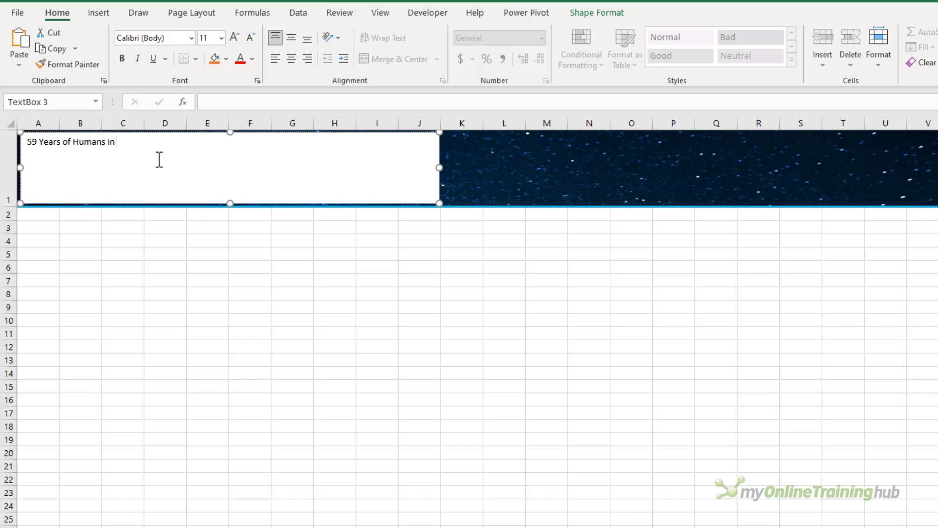
type("e")
Set the banner title's font size to 44 and widen its text box to column L
key("ctrl+a")
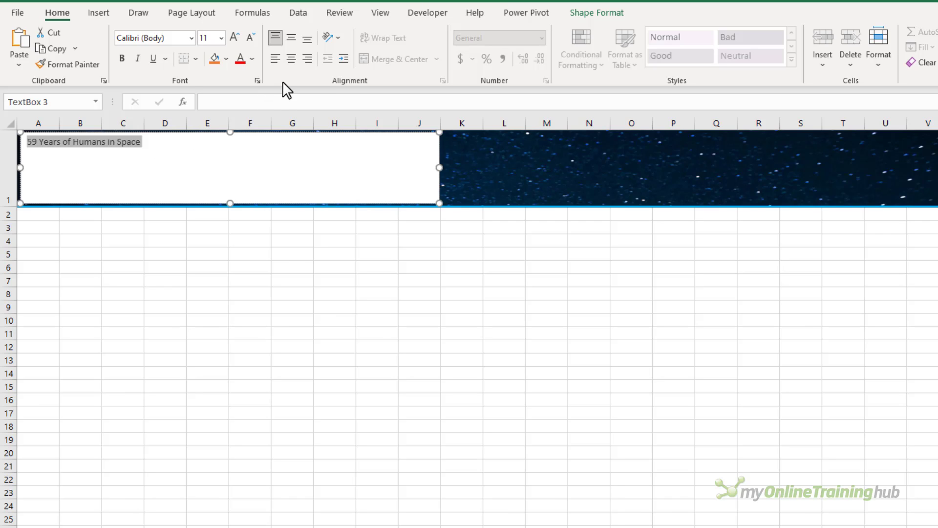
left_click(215, 40)
type("44")
key("Return")
left_click_drag(438, 168, 495, 166)
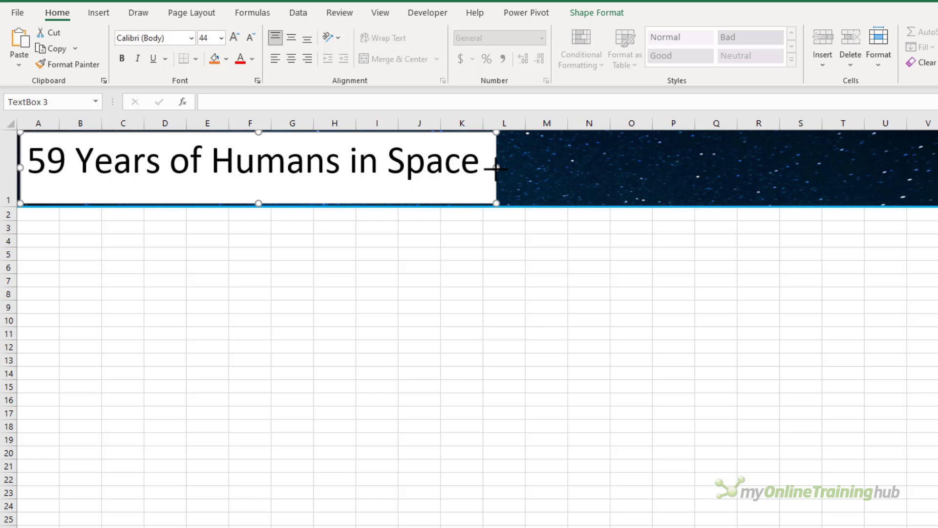
Color the banner title text light blue and apply the first reflection variation to it
left_click(596, 11)
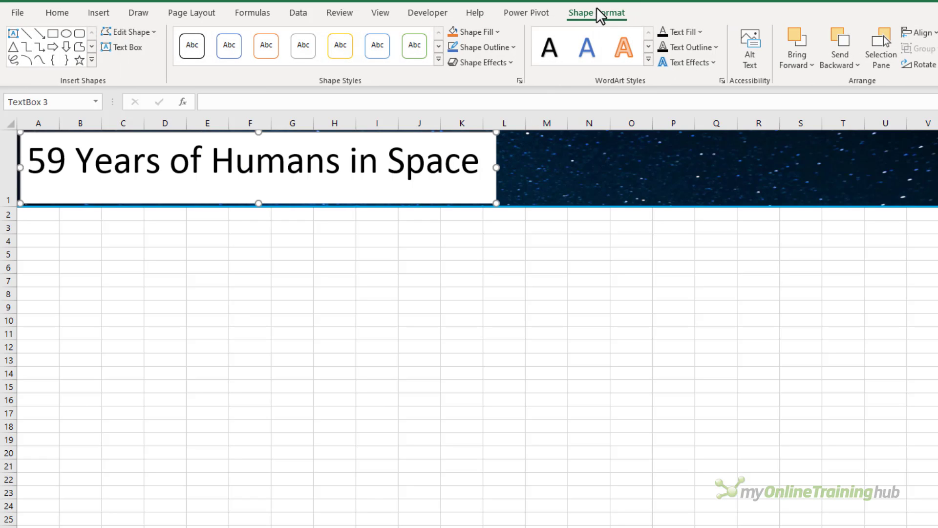
left_click(700, 31)
left_click(729, 176)
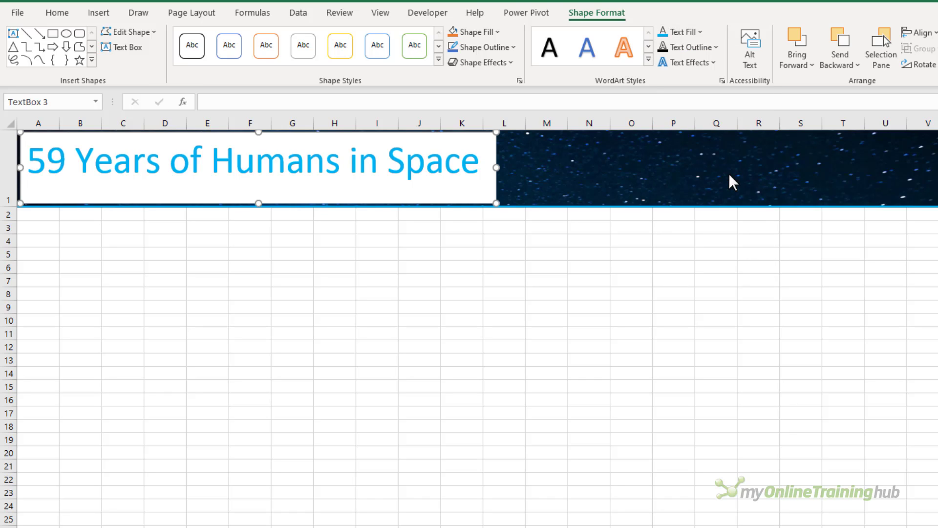
left_click(710, 62)
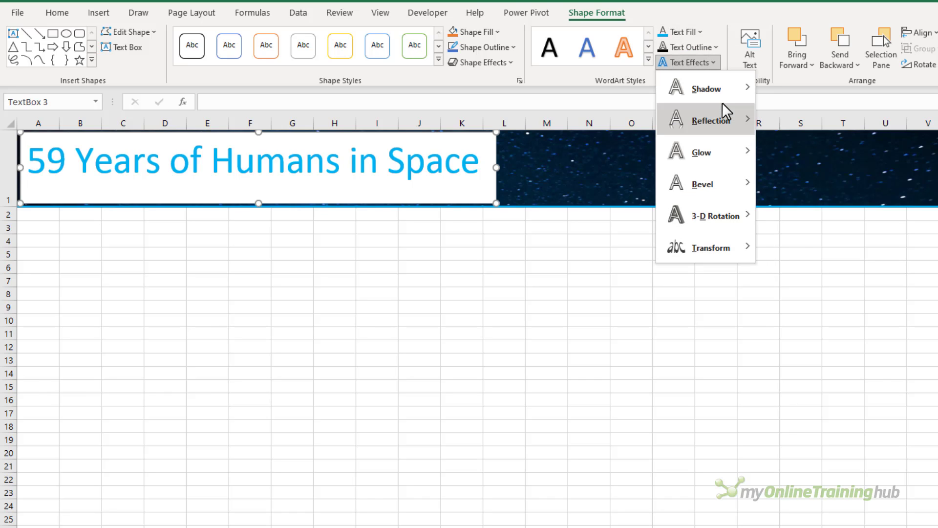
mouse_move(722, 109)
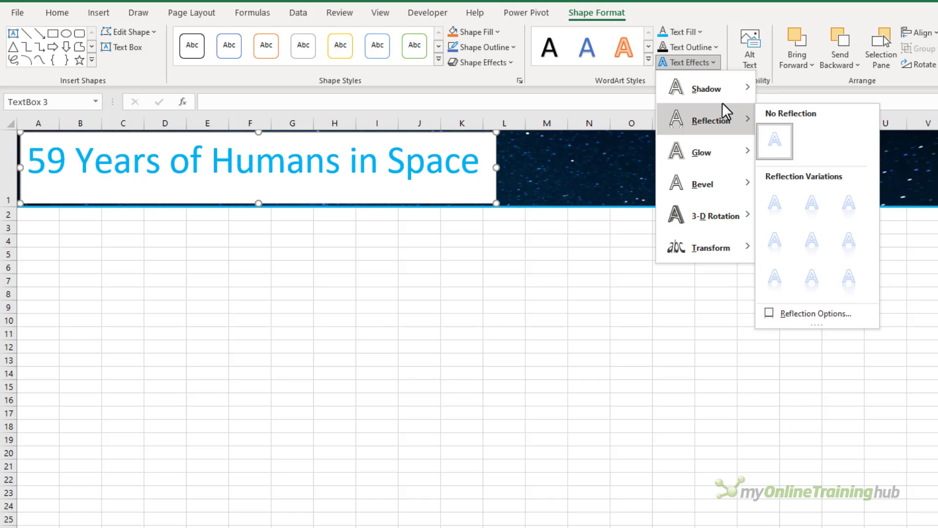
left_click(775, 204)
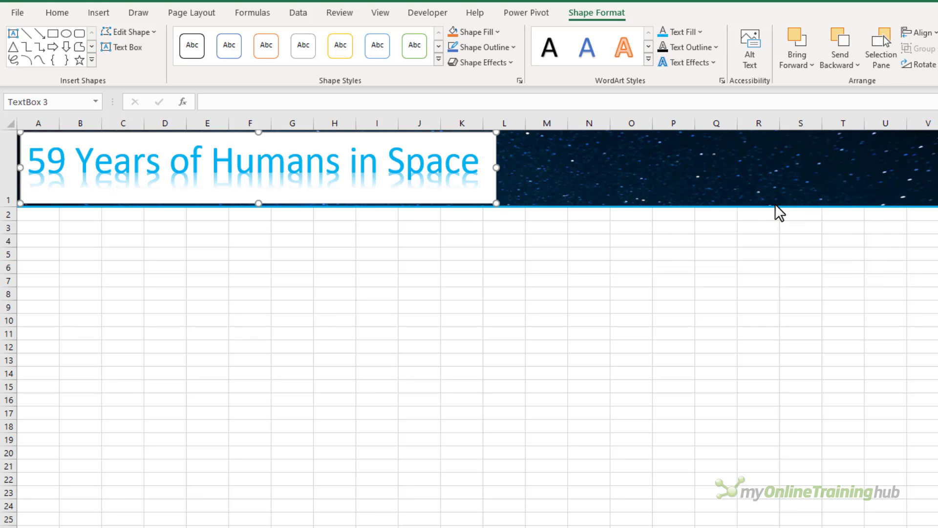
Remove the fill and outline from the title text box
left_click(496, 32)
left_click(463, 199)
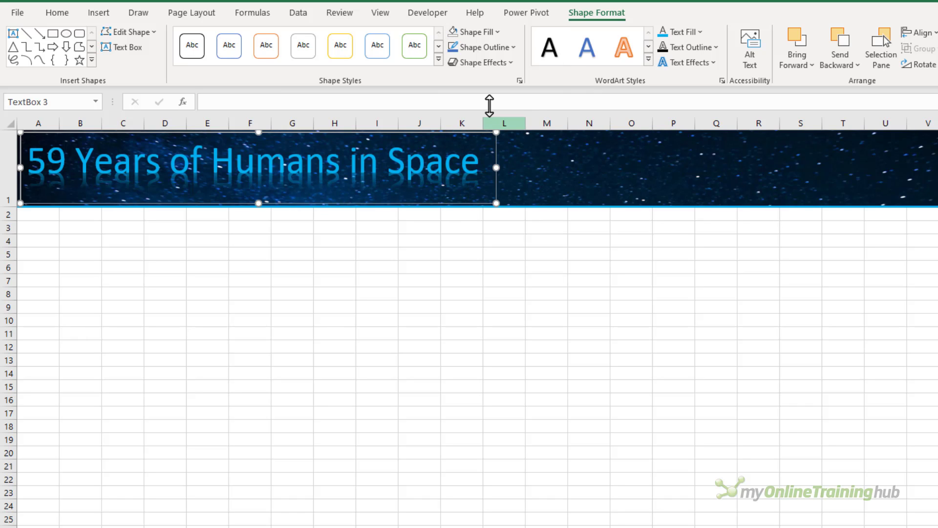
left_click(505, 47)
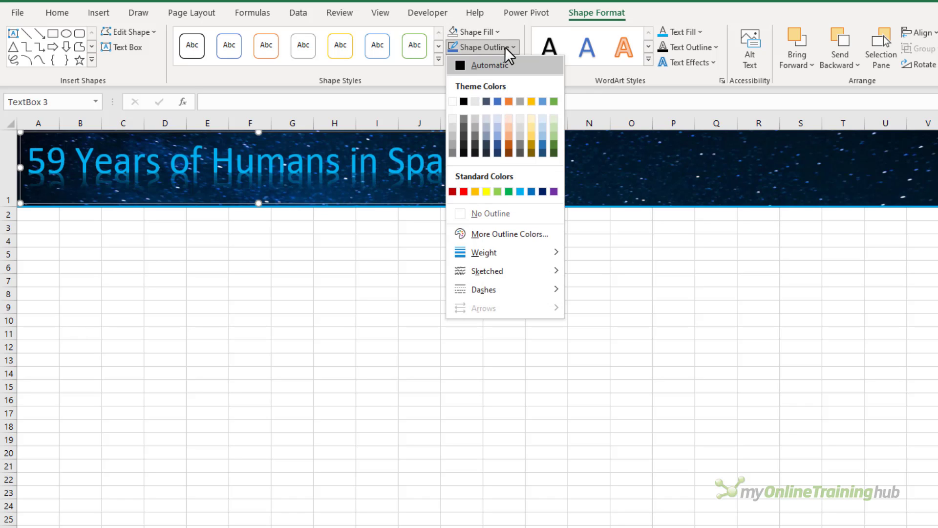
left_click(462, 213)
left_click(462, 256)
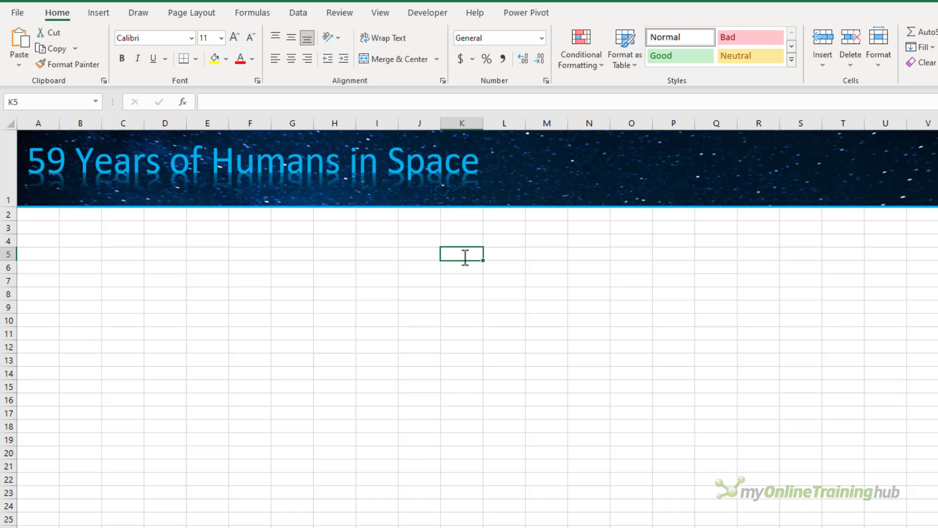
Search the stock icons for "space" and select the solid astronaut, rocket, banded planet, galaxy, ringed planet and cratered moon
left_click(104, 12)
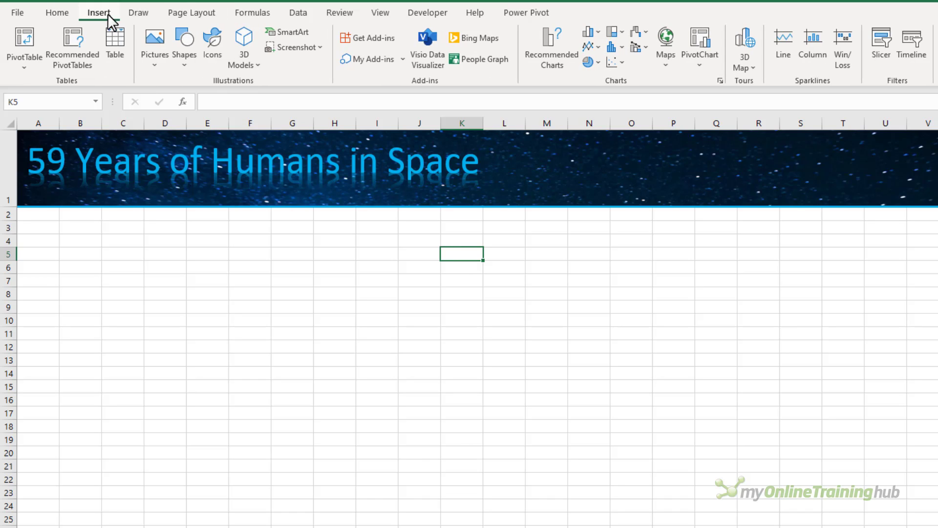
left_click(212, 64)
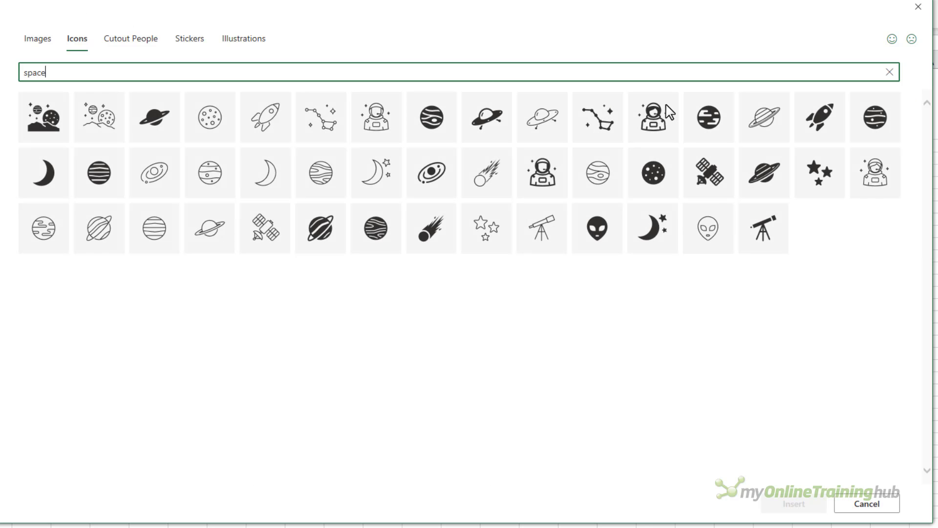
left_click(667, 105)
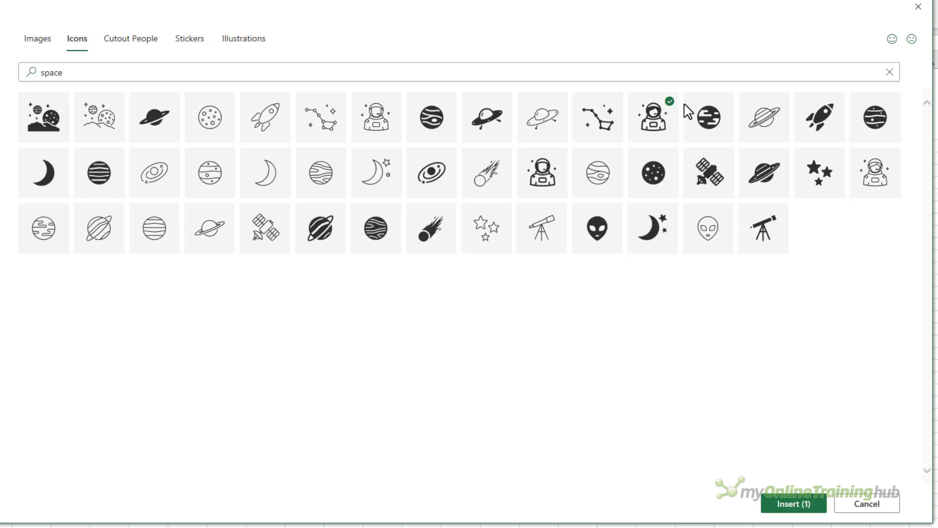
left_click(836, 101)
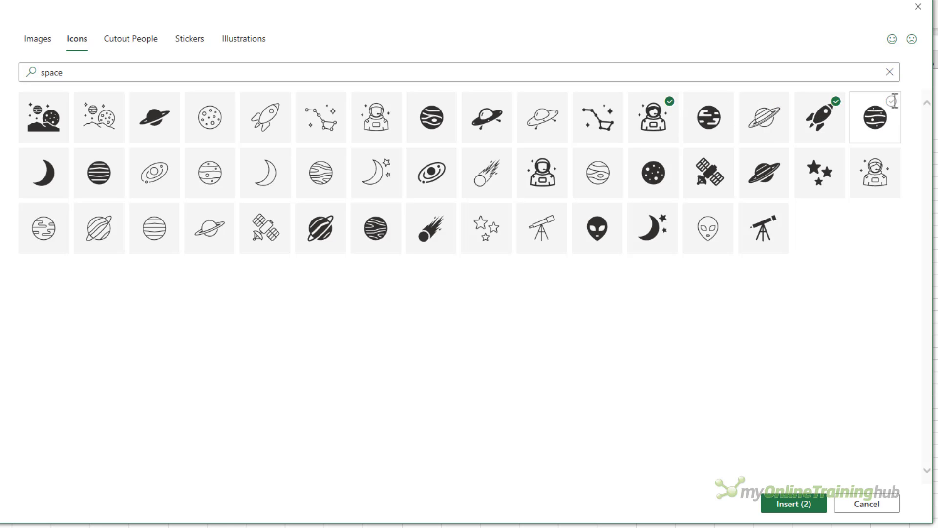
left_click(453, 157)
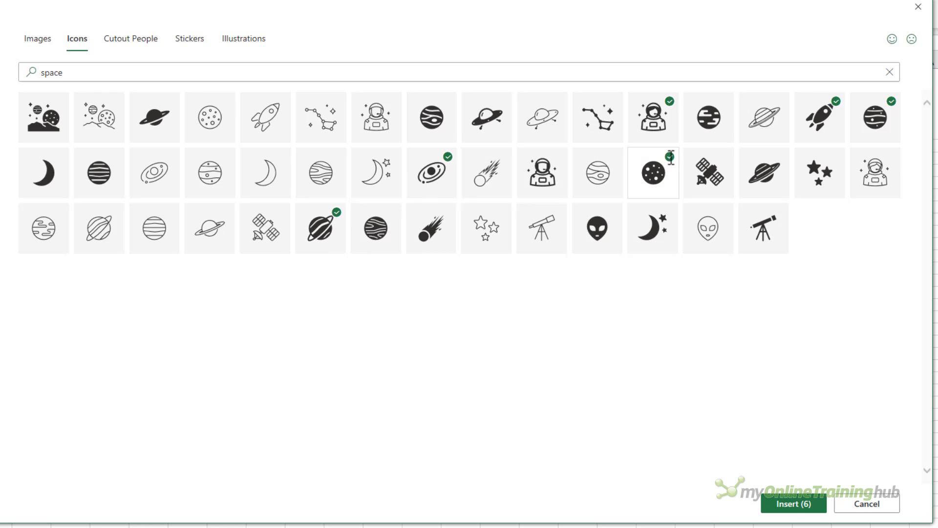
Search the icons for "calendar" and "world", adding the bold gridded calendar with binding rings and the Americas globe to the selection
left_click(156, 72)
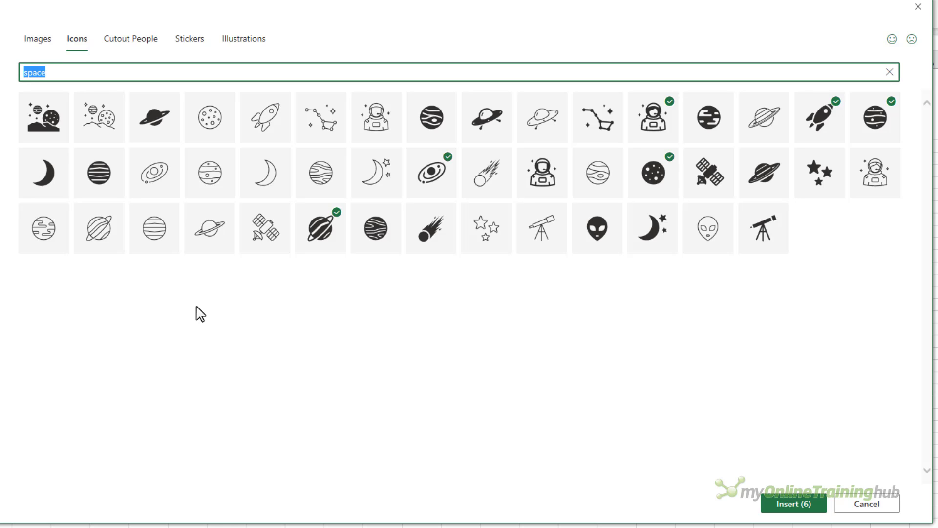
type("calendar")
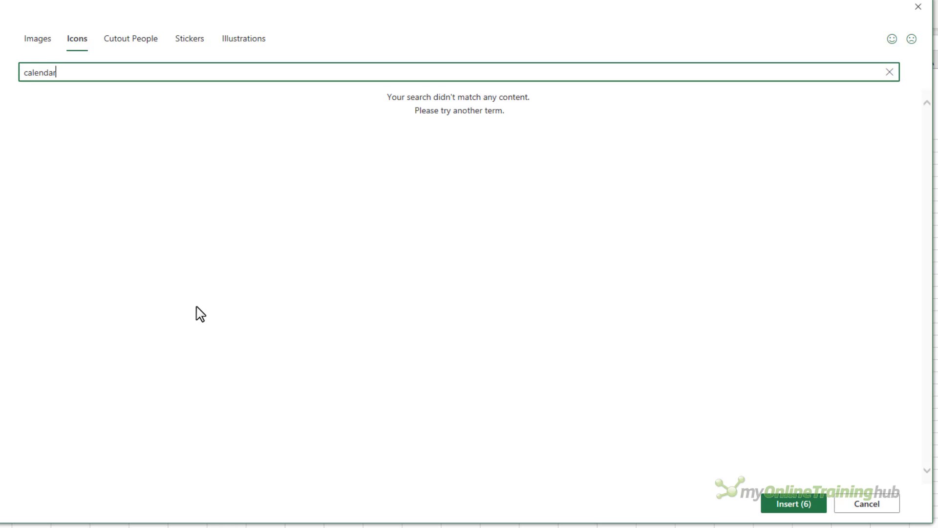
left_click(272, 111)
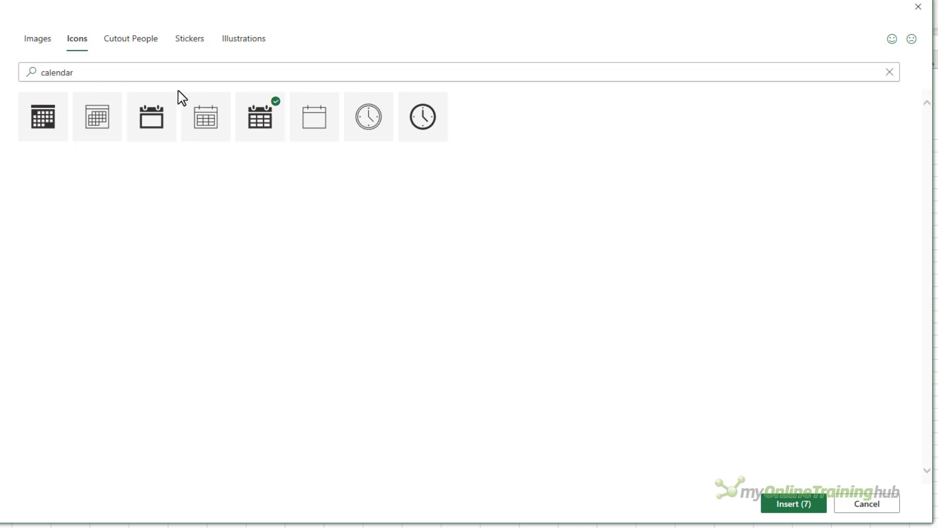
left_click(82, 74)
type("wor")
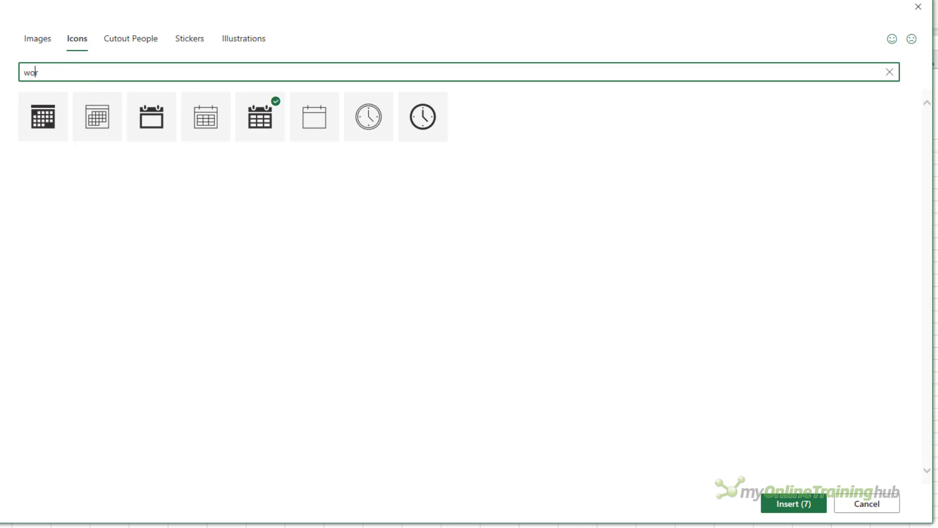
type("ld")
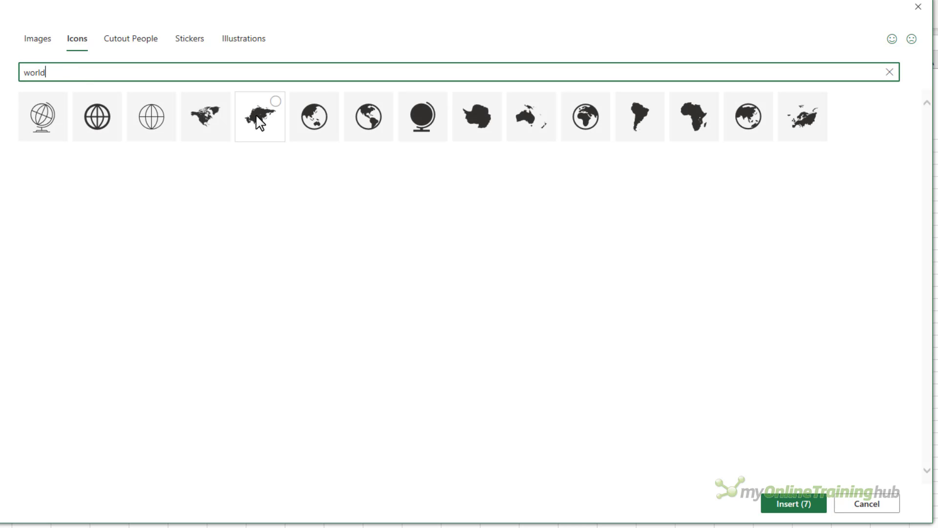
left_click(385, 102)
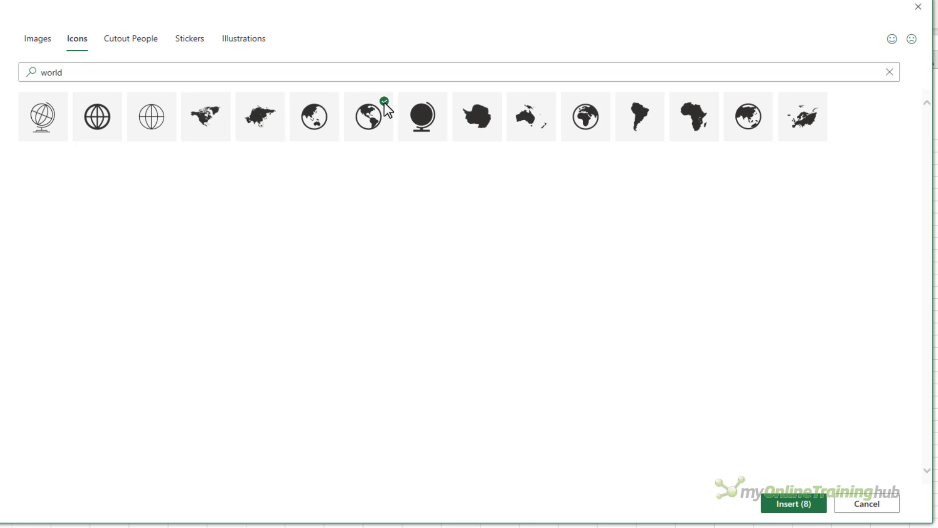
Insert the eight selected icons and move them onto the banner beside the title
left_click(769, 506)
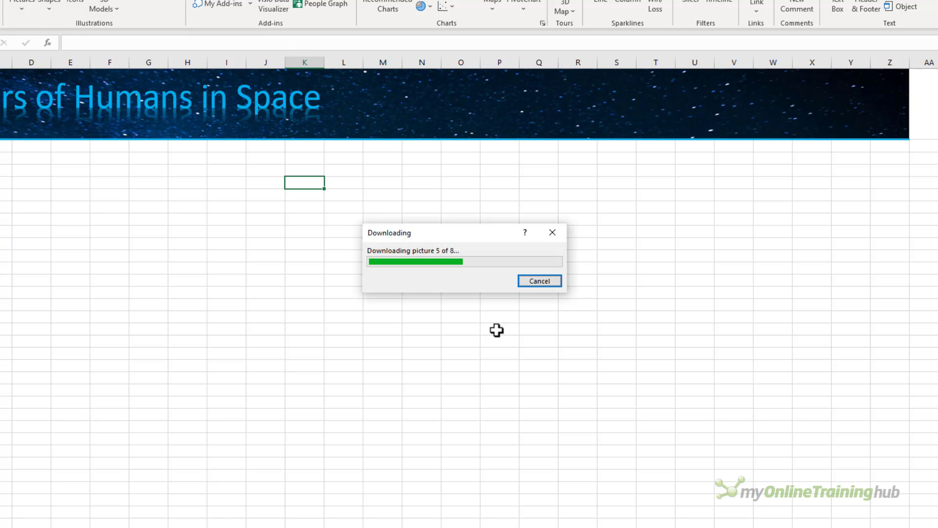
left_click_drag(380, 252, 441, 167)
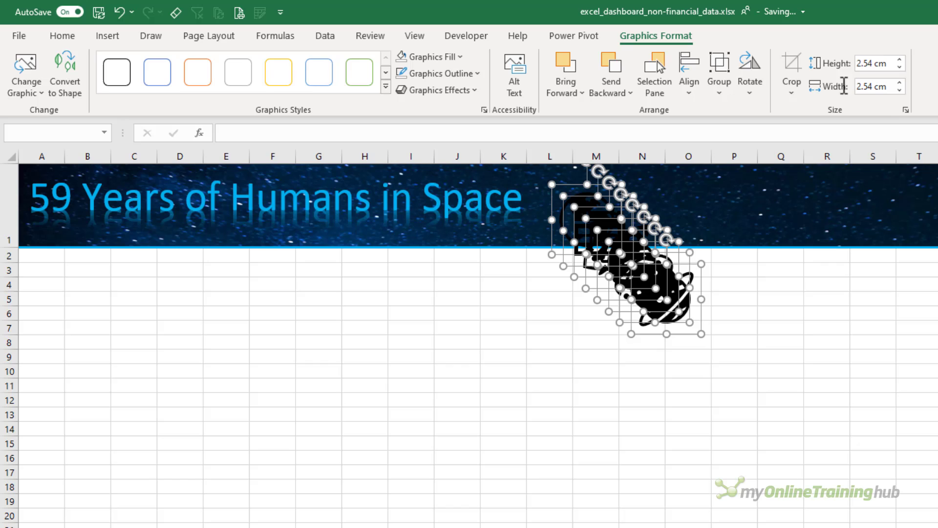
Set the height of all inserted icons to 1.48 cm and fill them white
left_click(864, 64)
type("1.")
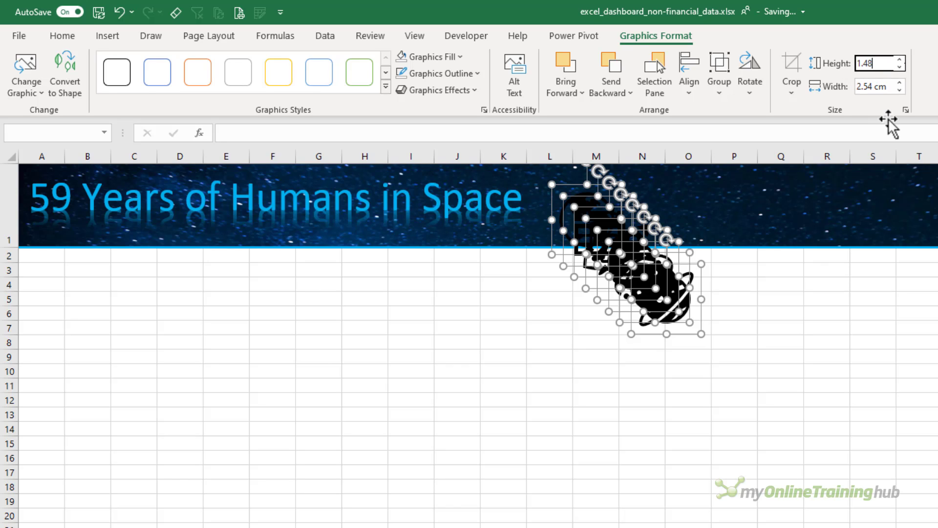
type("48")
key("Return")
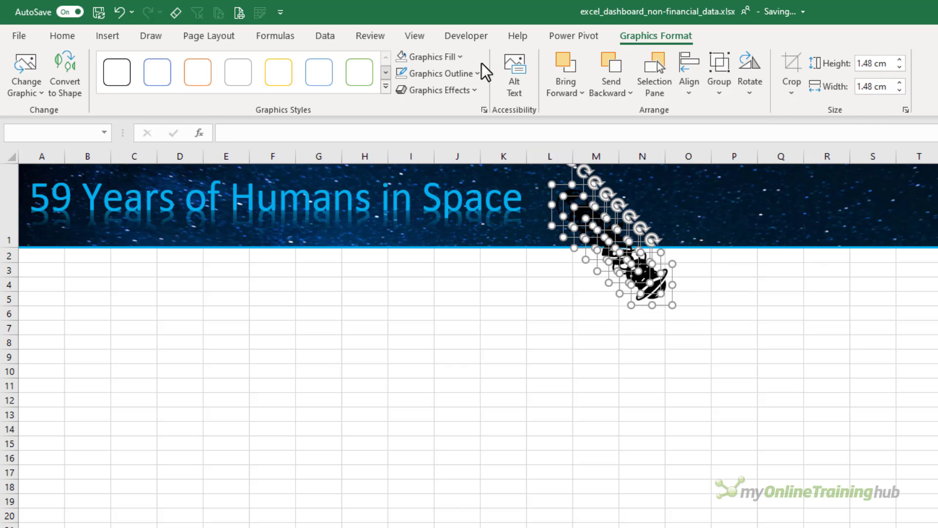
left_click(454, 56)
left_click(425, 77)
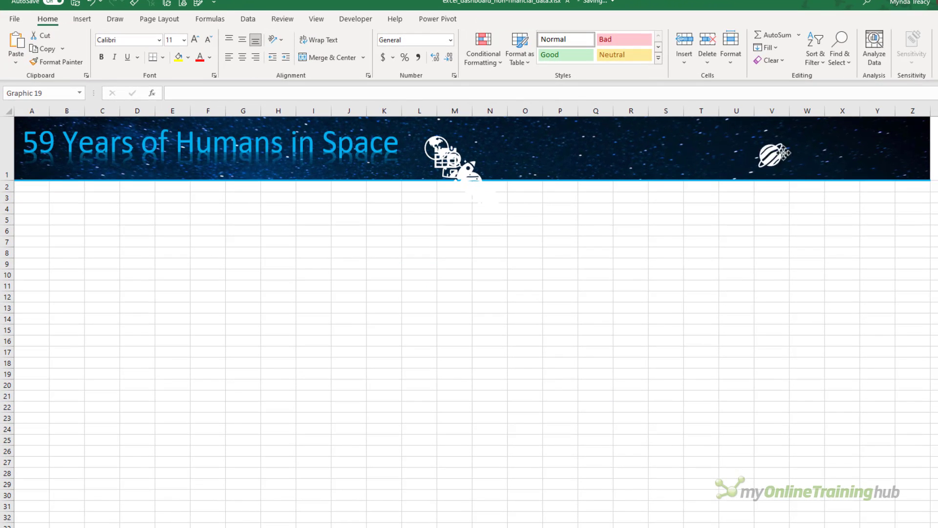
Spread the ringed planet, galaxy and banded planet over columns X to Z of the banner, and place the moon at column U
left_click_drag(794, 162, 869, 147)
left_click_drag(486, 209, 738, 149)
left_click_drag(477, 195, 908, 155)
left_click_drag(471, 196, 887, 144)
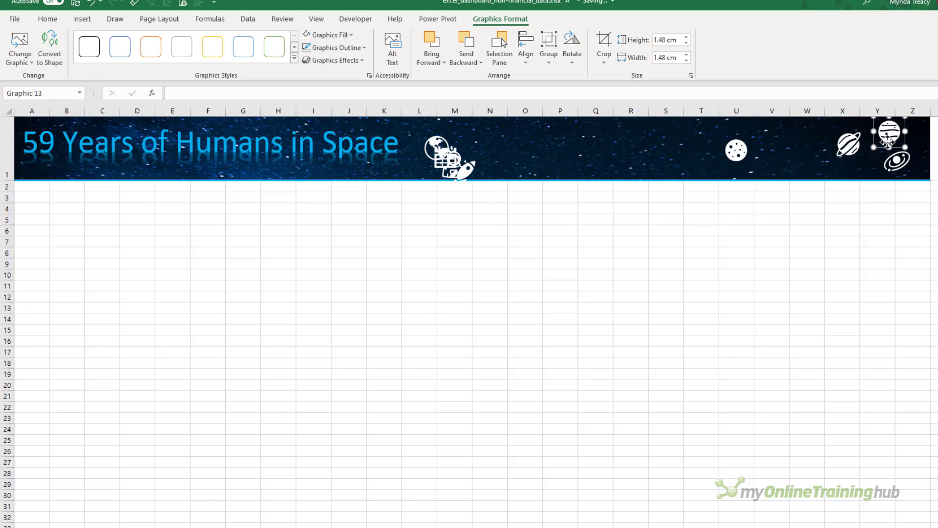
Resize the ringed planet, banded planet and galaxy icons to 1.22 cm high and fill them light blue
left_click(848, 145, "ctrl")
left_click(897, 161, "ctrl")
left_click(667, 41)
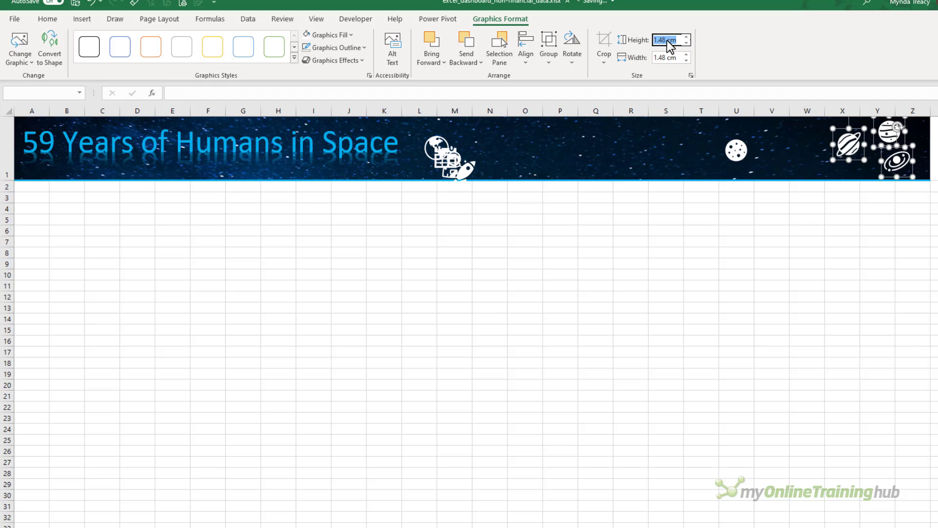
type("1.22")
key("Return")
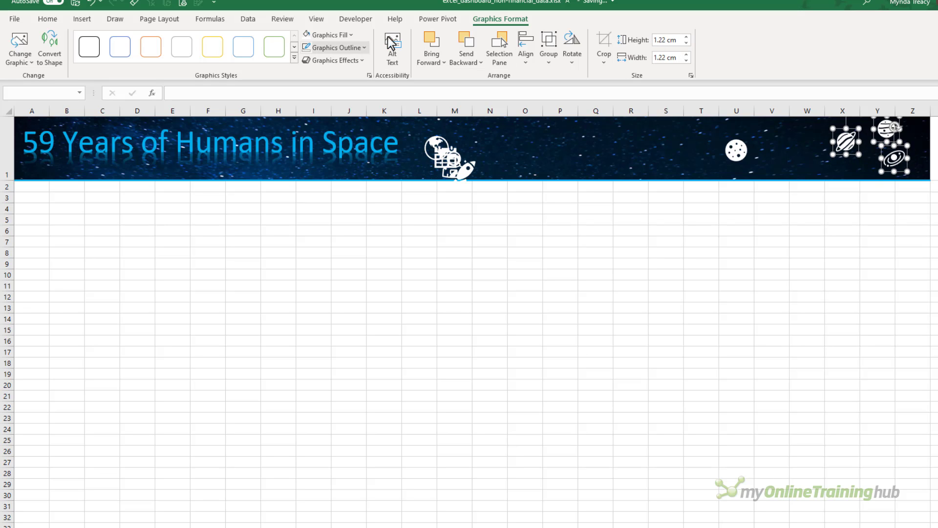
left_click(352, 36)
left_click(362, 156)
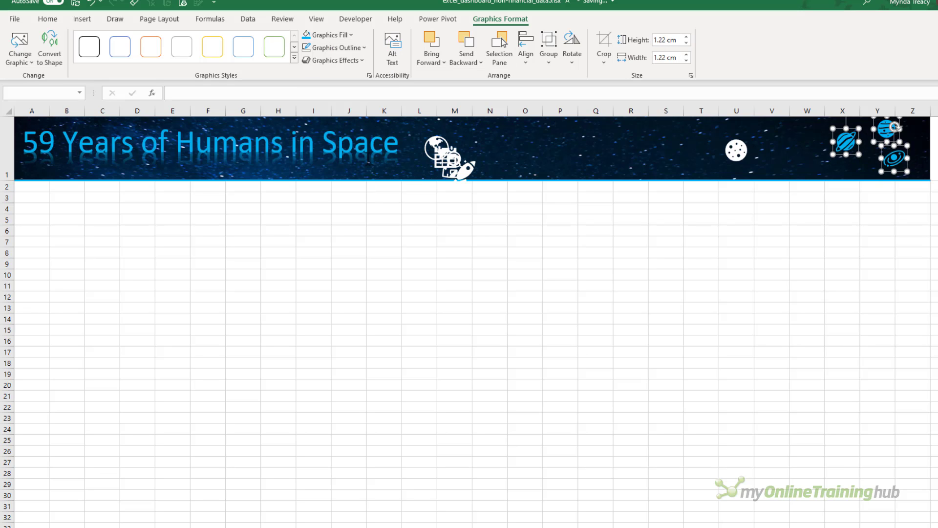
left_click(486, 232)
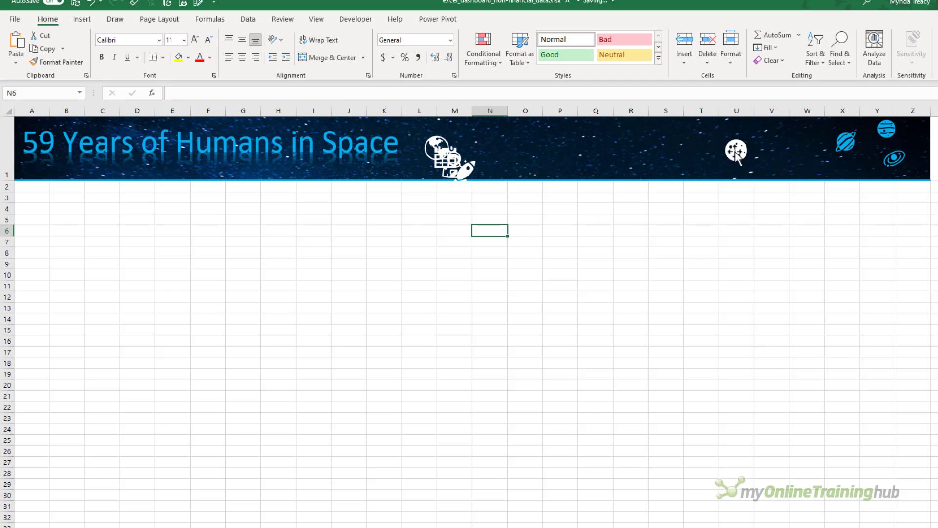
Space the astronaut, calendar, rocket, moon and globe icons along the banner at about columns L, O, R, T and V
left_click_drag(737, 154, 696, 161)
left_click_drag(464, 167, 633, 131)
left_click(463, 162)
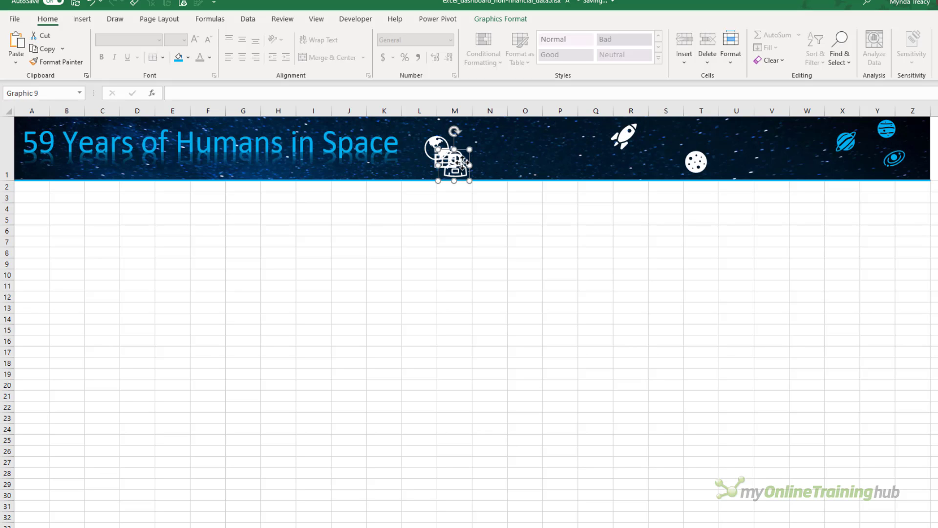
left_click_drag(464, 162, 518, 126)
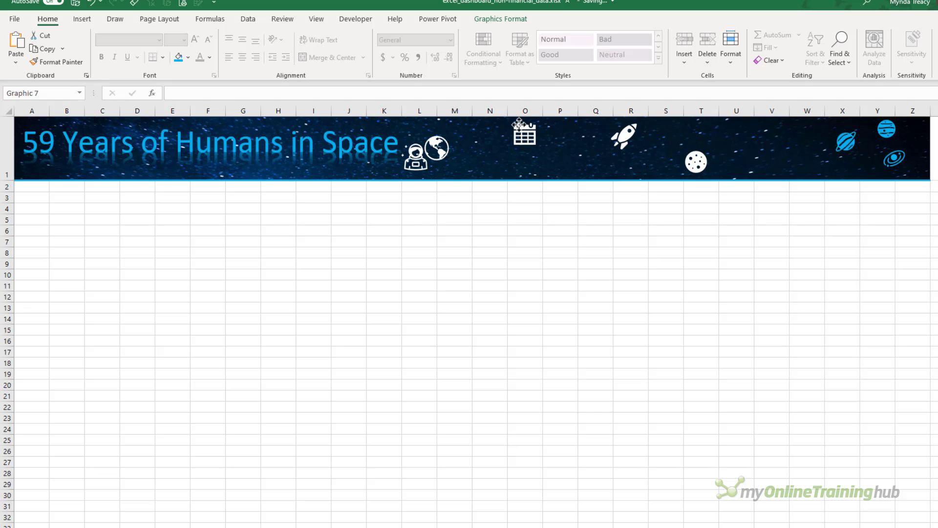
left_click(433, 151)
left_click_drag(434, 151, 775, 159)
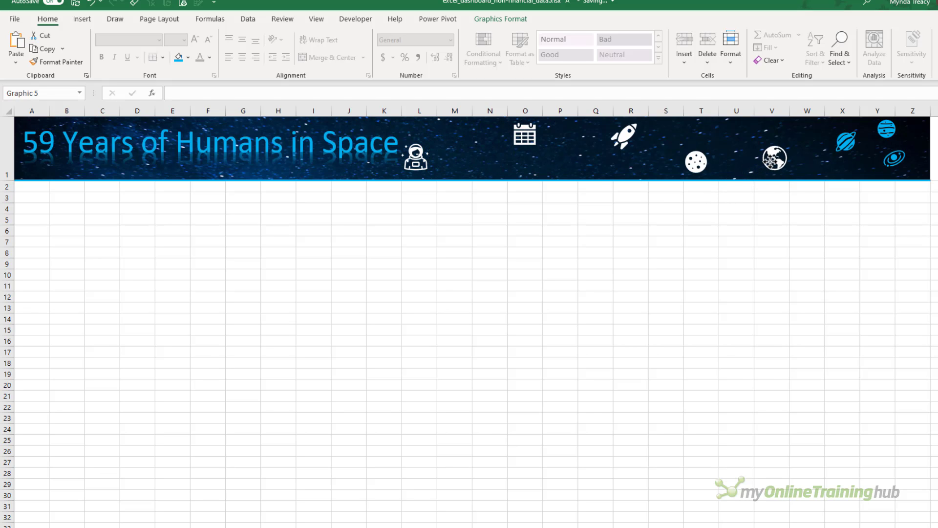
left_click_drag(420, 163, 431, 166)
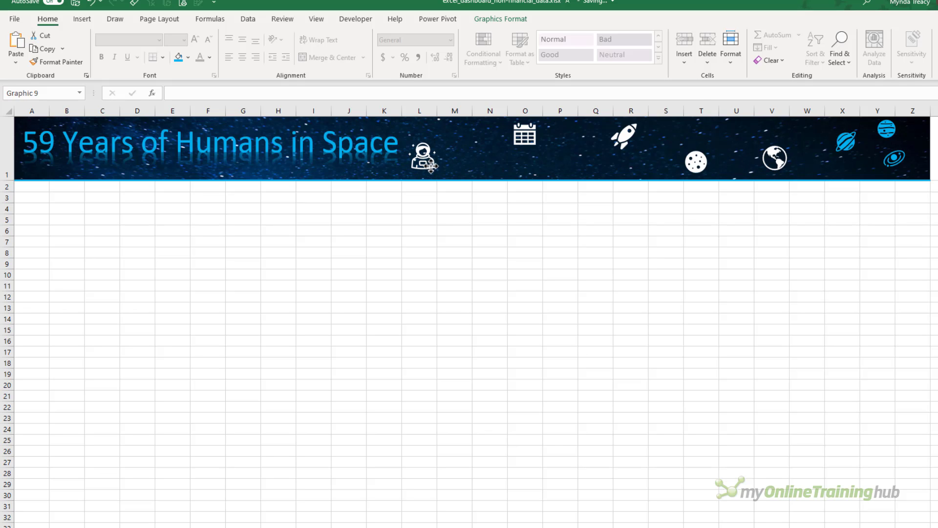
left_click(466, 206)
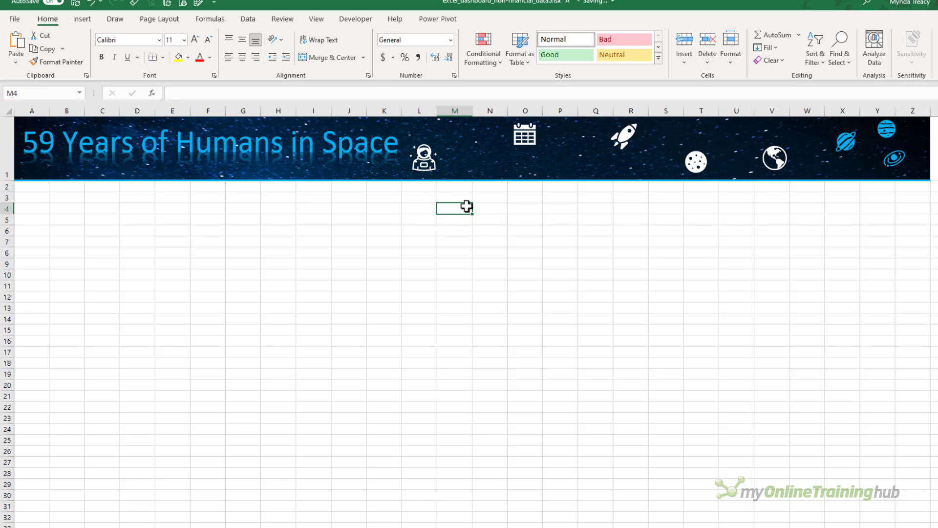
Add a text box above the astronaut icon reading "Gender" in 14-point white text
left_click(82, 19)
left_click(154, 57)
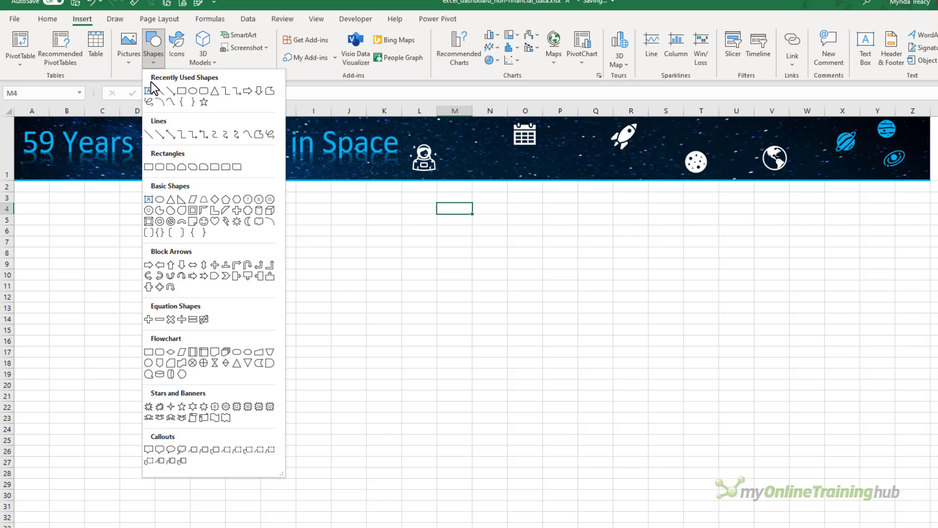
left_click(149, 89)
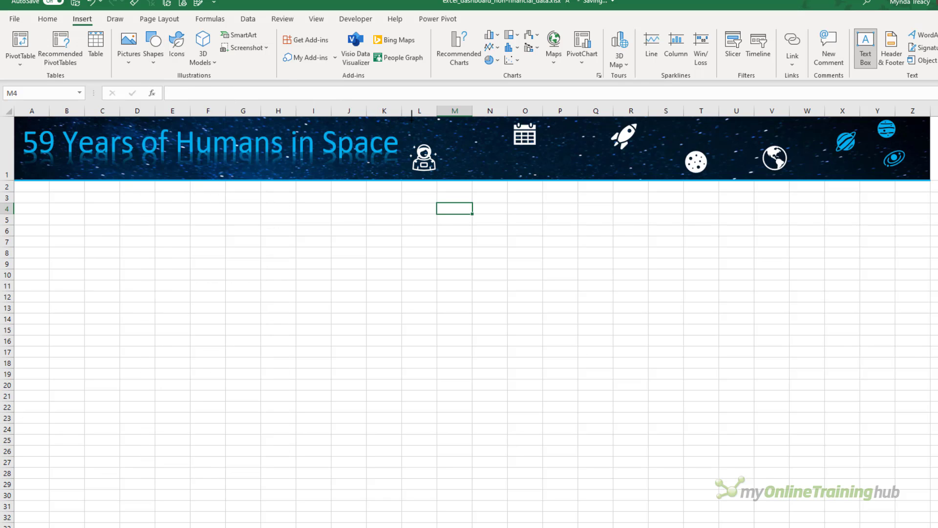
left_click_drag(482, 141, 482, 141)
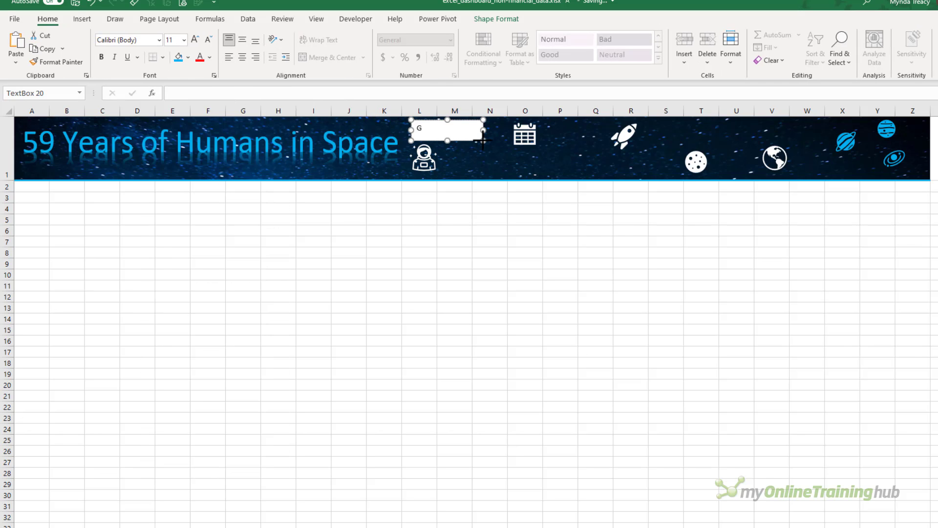
left_click(210, 57)
left_click(202, 101)
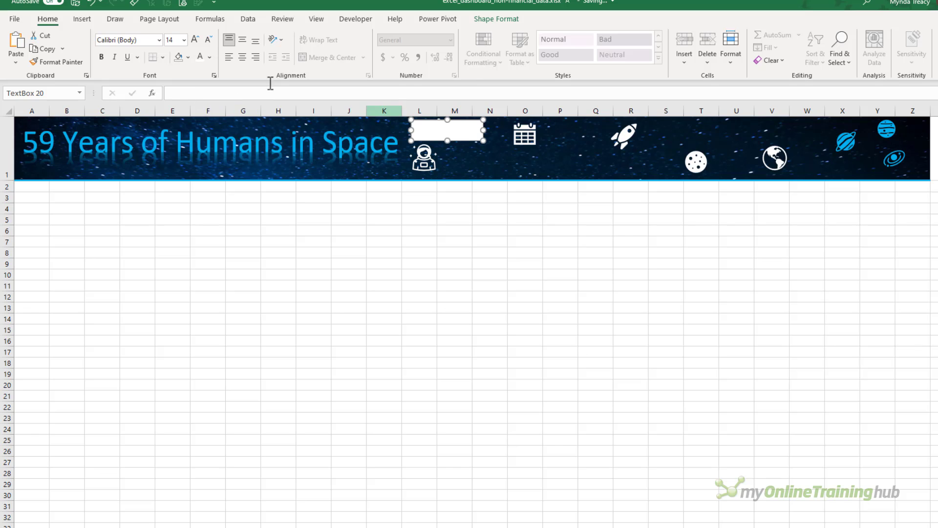
Remove the fill and outline from the Gender text box
left_click(492, 20)
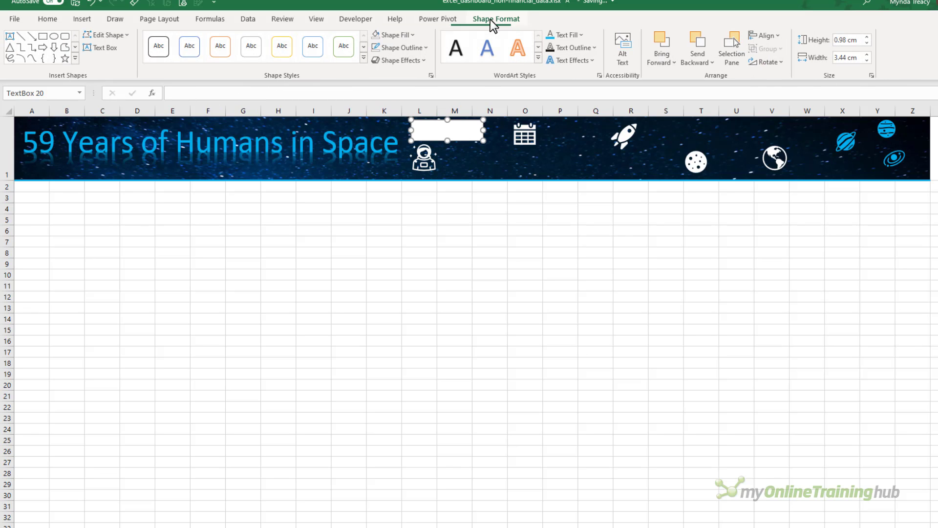
left_click(413, 35)
left_click(401, 173)
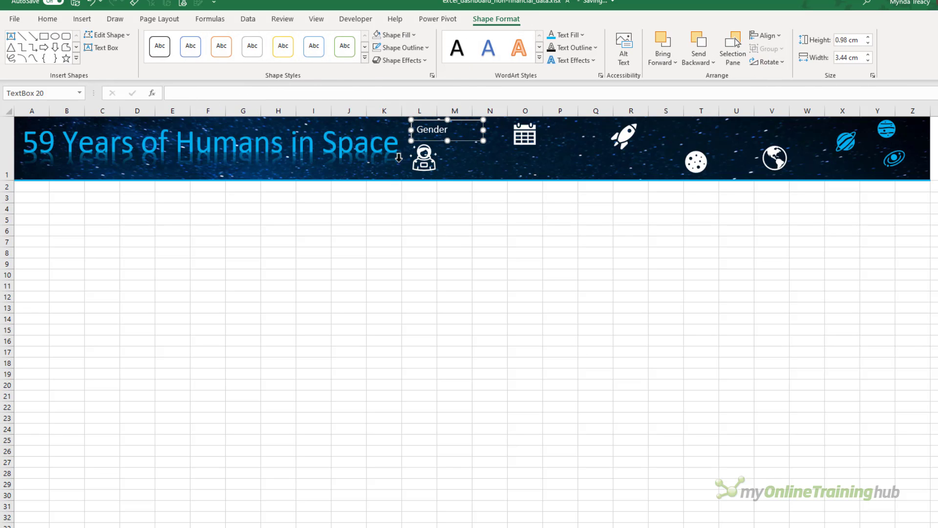
left_click(427, 48)
left_click(400, 184)
Copy the Gender text box to the space beside the calendar icon and change its text to "Days in Space"
left_click_drag(483, 131, 587, 140)
type("D")
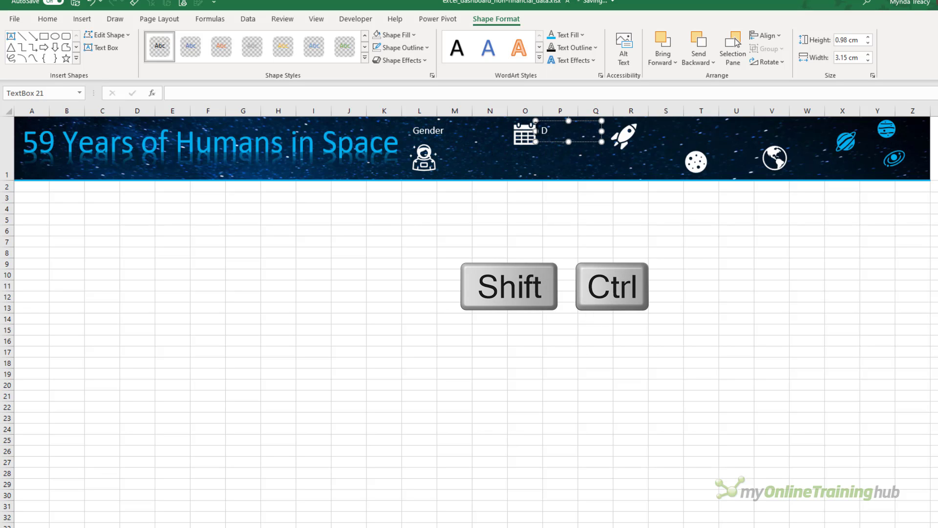
type("ays in Space")
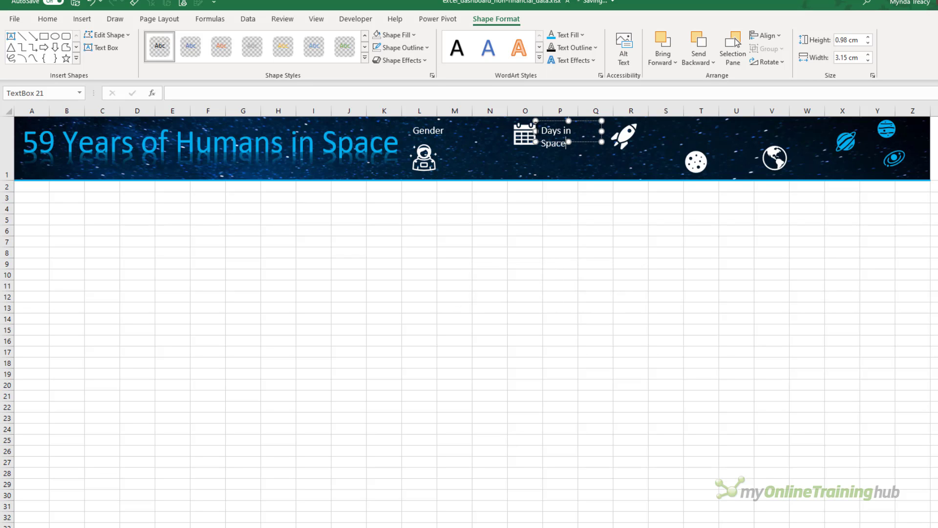
Copy the Days in Space label beside the rocket icon, change its text to "Rockets Launched" and right-align it
left_click_drag(591, 141, 671, 155)
type("Rock")
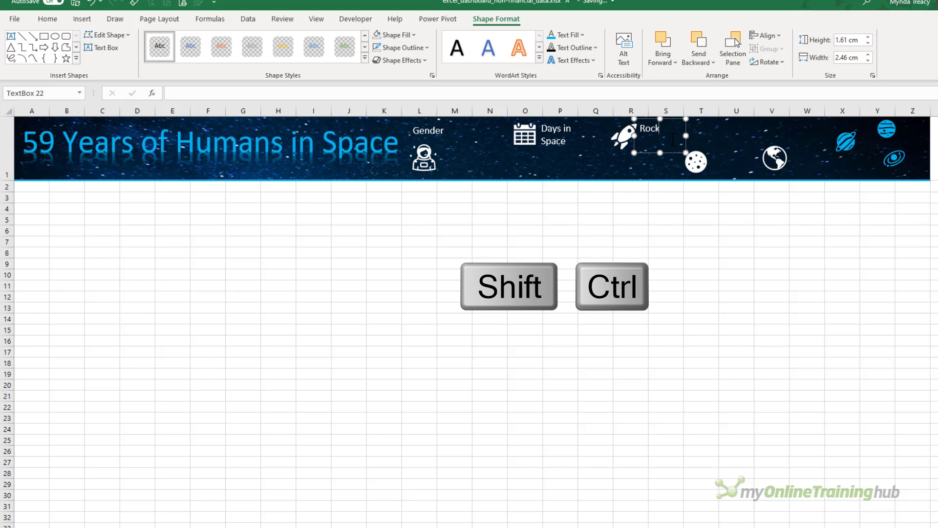
type("ets Launche")
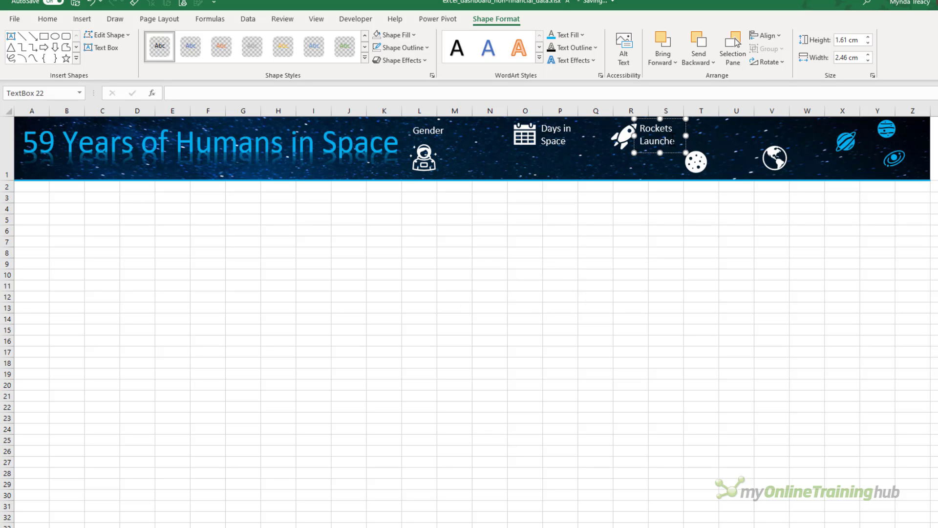
type("d")
key("ctrl+a")
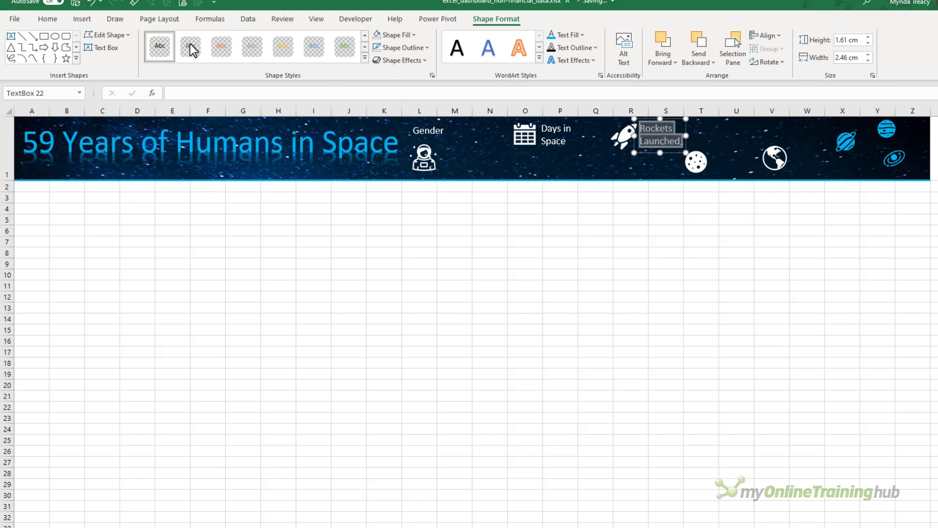
left_click(54, 19)
left_click(256, 57)
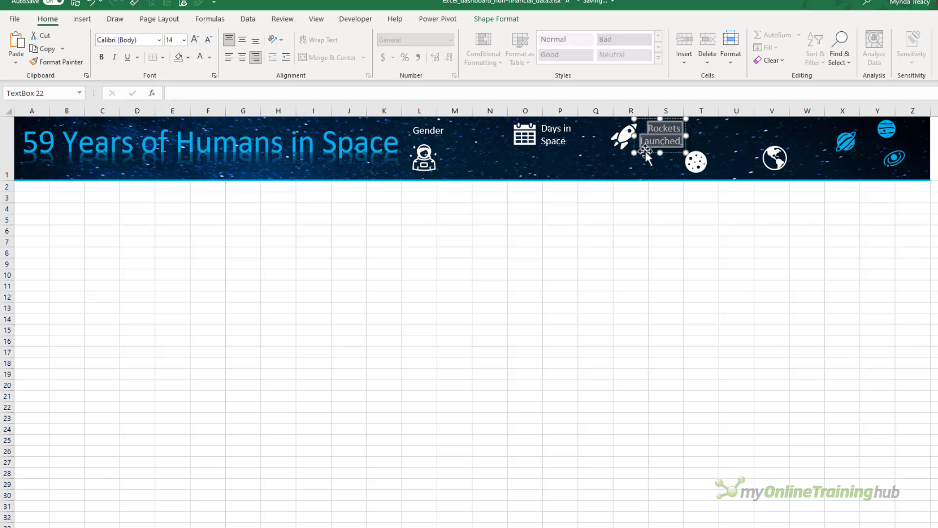
Copy the Rockets Launched label to the area above the moon icon and change its text to "Moonwalks"
left_click_drag(645, 151, 694, 155)
type("N")
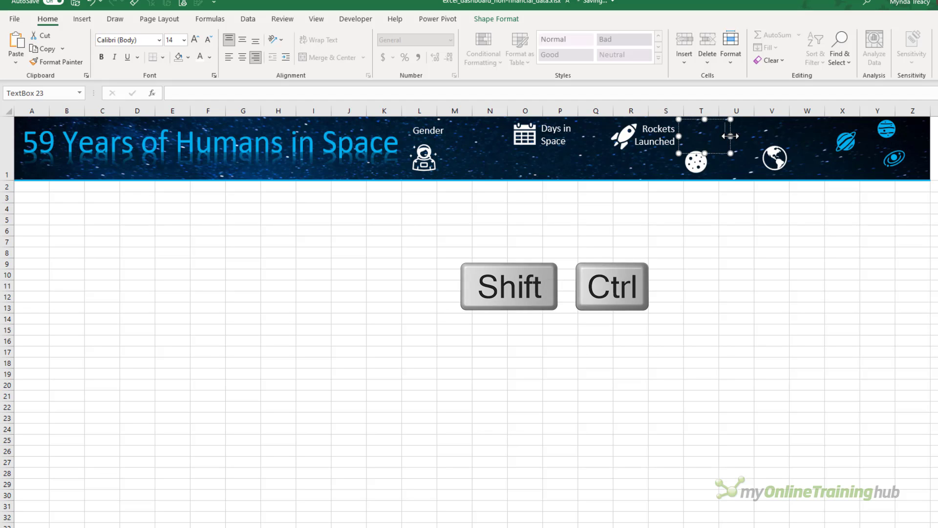
type("oonwal")
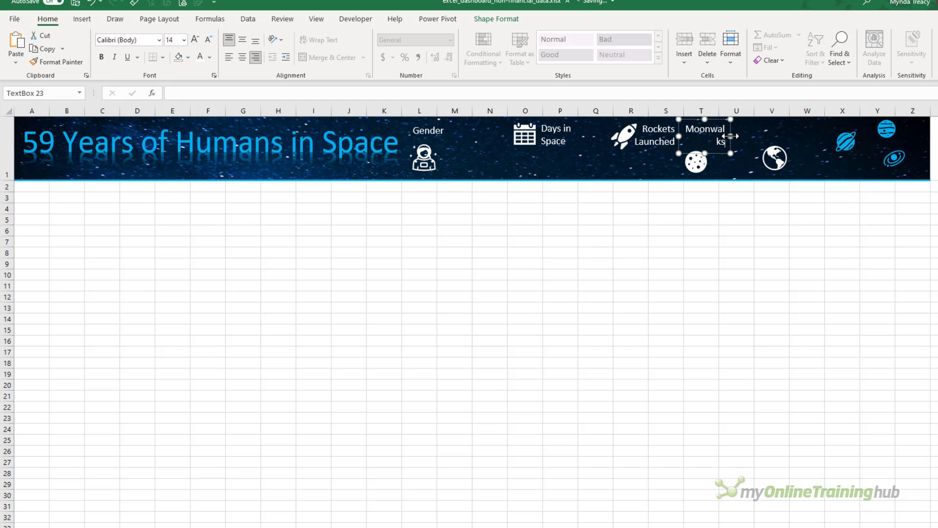
type("ks")
Copy the Moonwalks label above the globe icon, change its text to "Astronuat Nationalities", center the text and nudge the box up slightly
left_click_drag(730, 137, 805, 153)
type("AStronuat Nationalities")
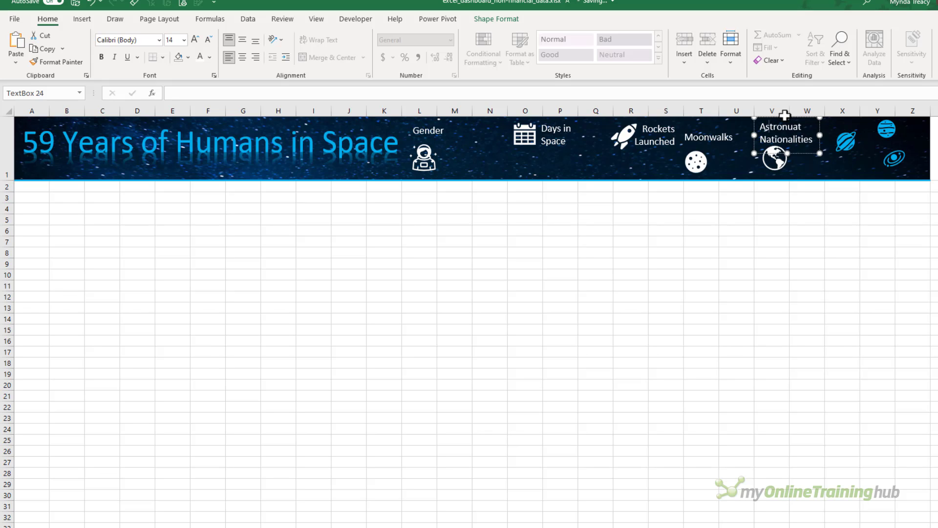
left_click(241, 57)
left_click(760, 230)
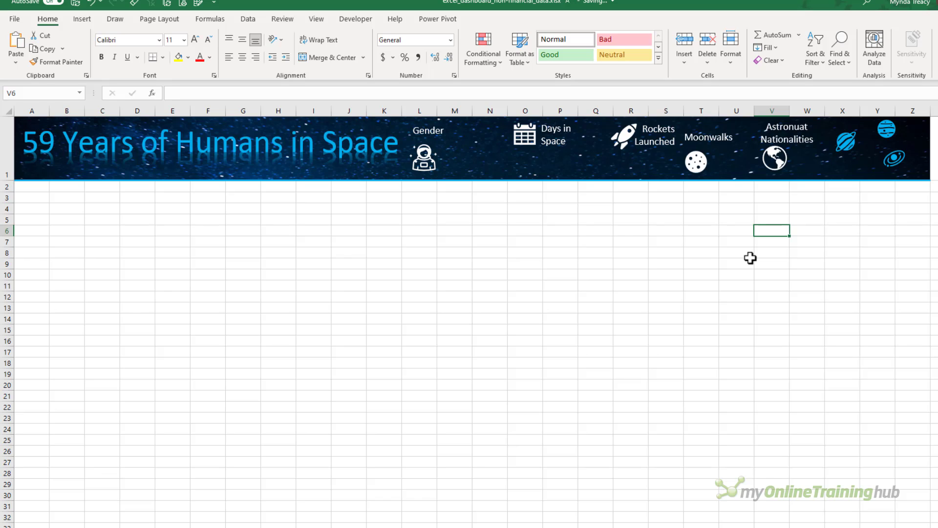
left_click(794, 157)
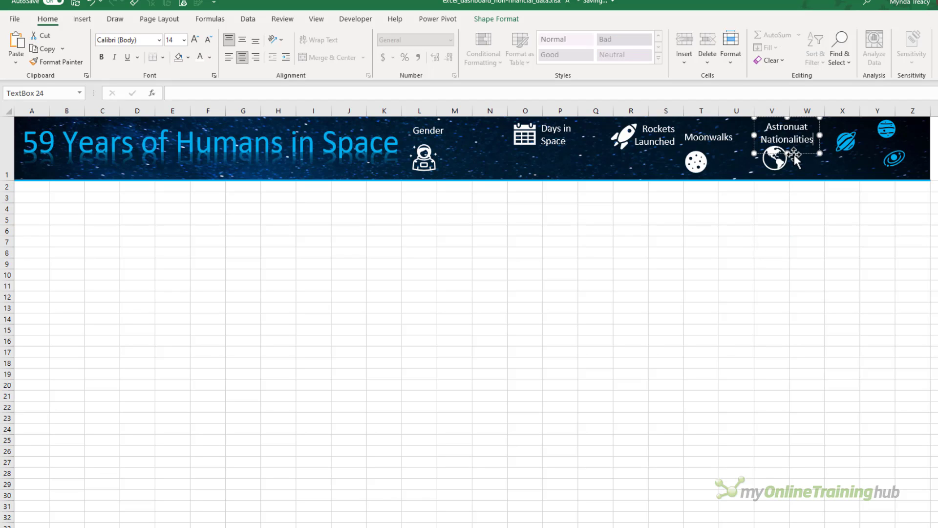
left_click_drag(794, 156, 794, 155)
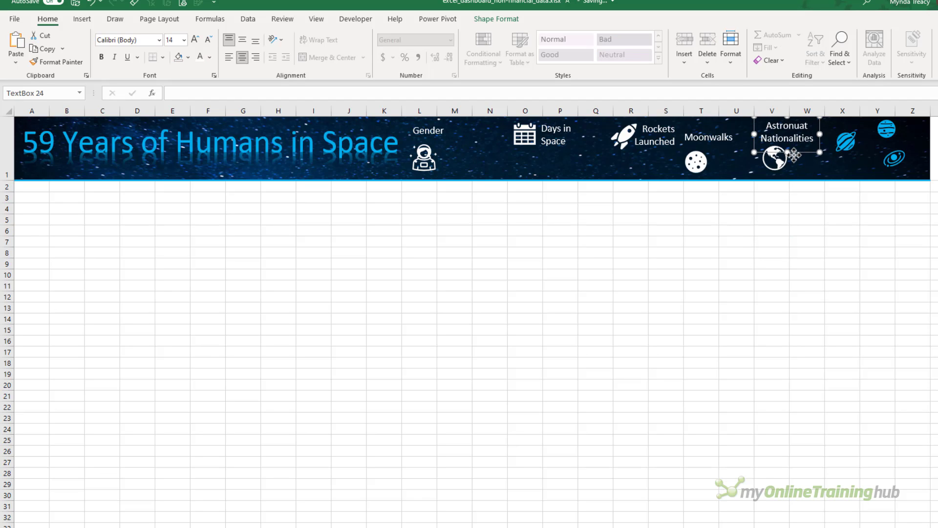
left_click(764, 229)
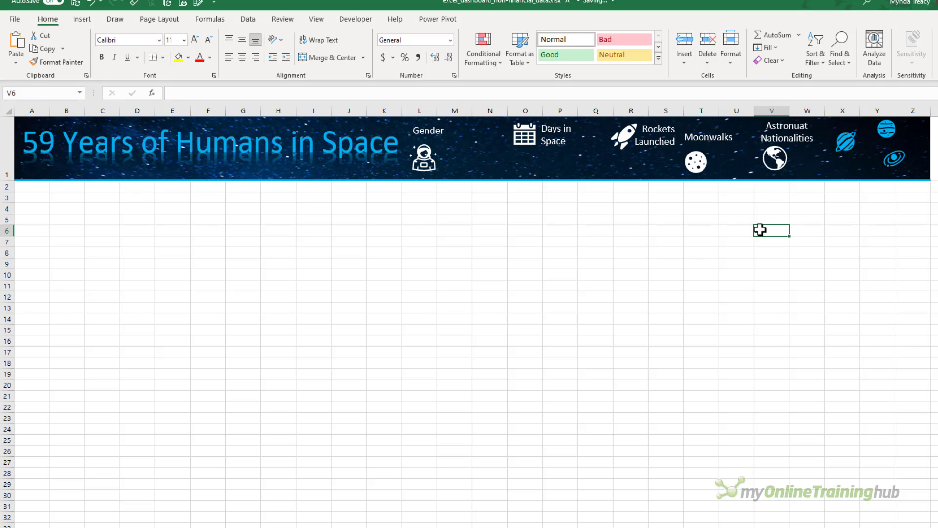
Nudge the moon icon and the Moonwalks label together slightly to the right in the banner
left_click(703, 168)
left_click(699, 138, "ctrl")
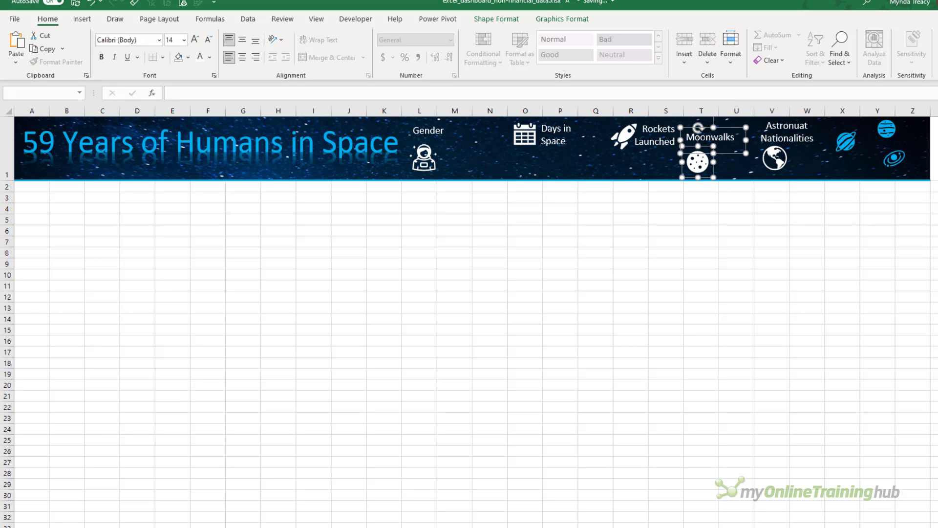
left_click(722, 242)
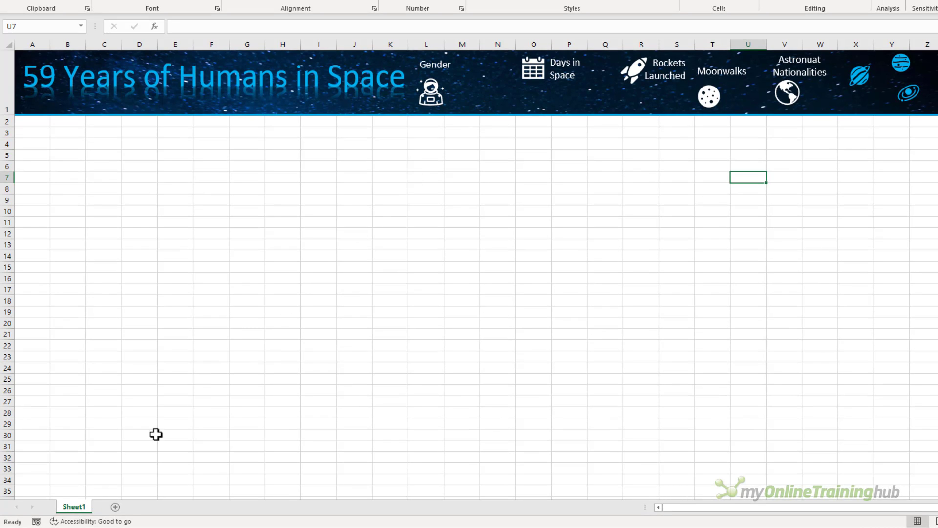
Rename Sheet1 as "Dashboard" and add a new worksheet named "Analysis"
double_click(84, 507)
type("Dashboard")
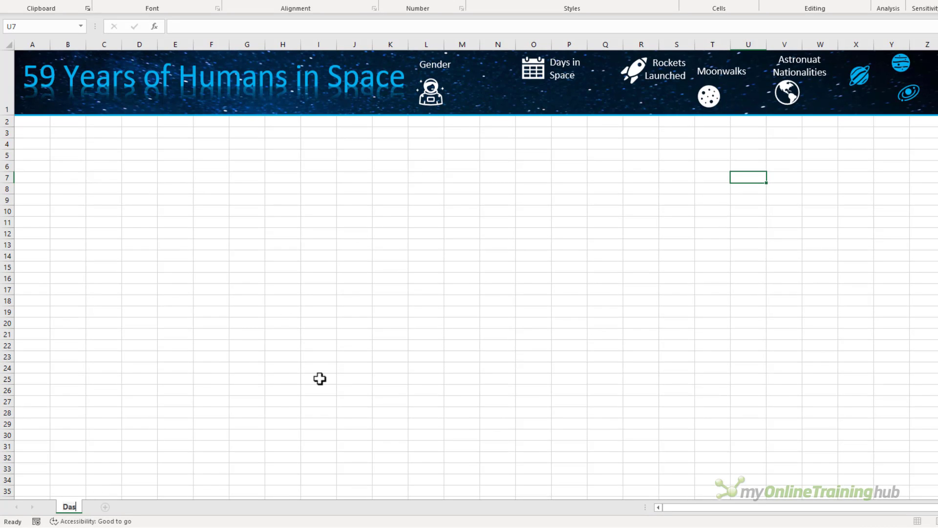
key("Return")
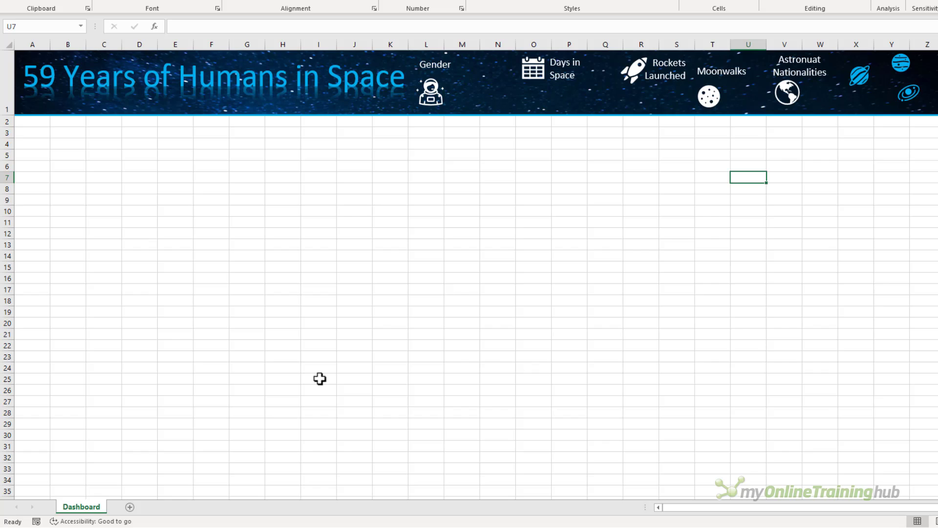
left_click(129, 506)
double_click(128, 507)
type("Analysis")
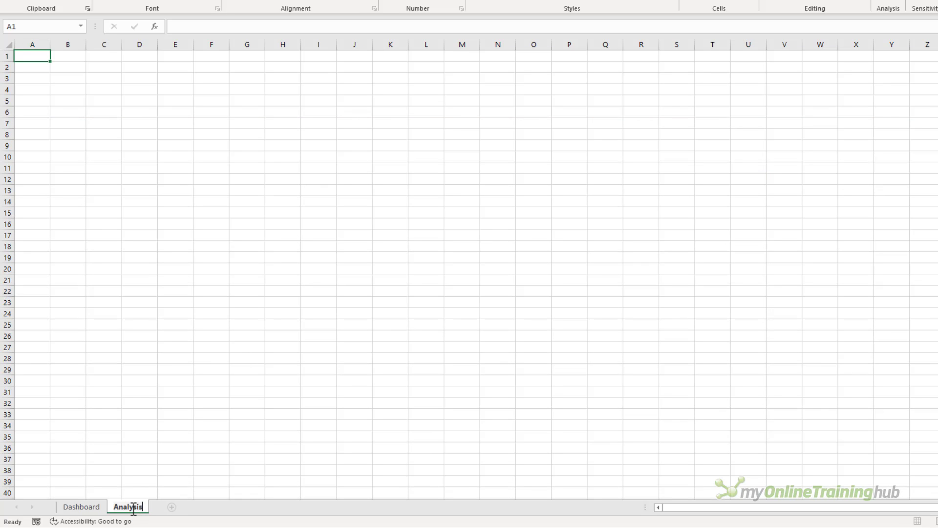
key("Return")
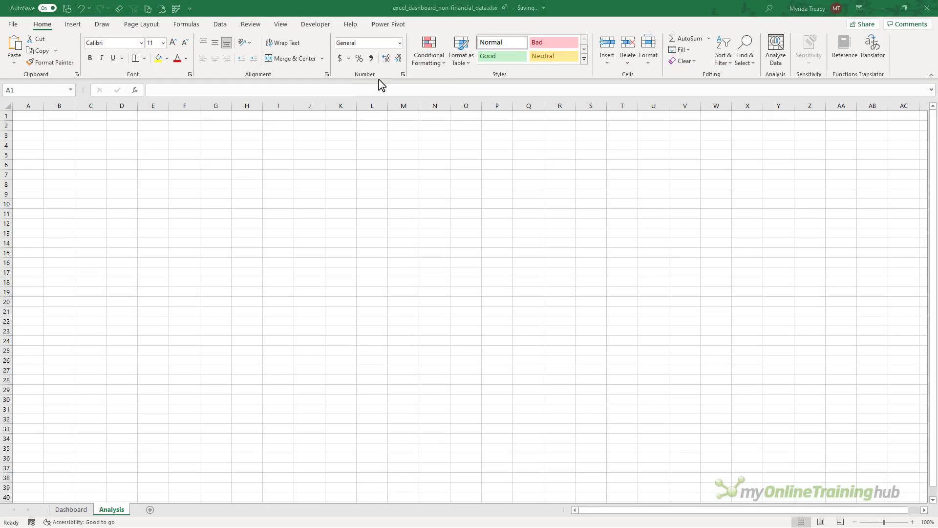
Insert a PivotTable from the Data Model at cell B2 of the Analysis sheet
left_click(59, 126)
left_click(72, 24)
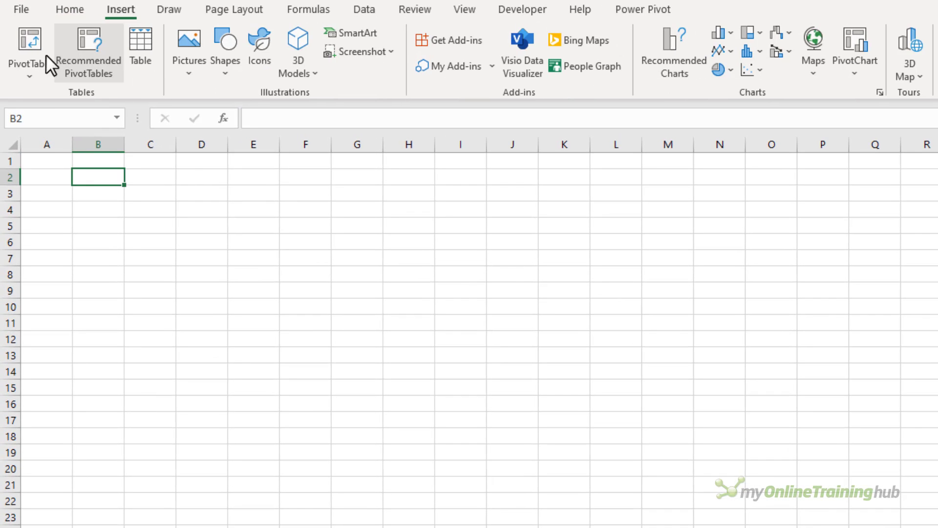
left_click(38, 75)
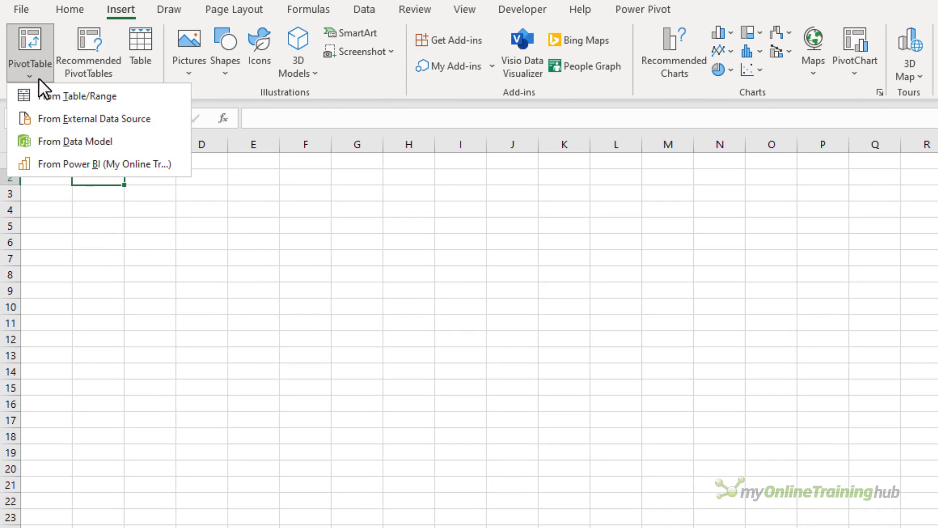
left_click(120, 142)
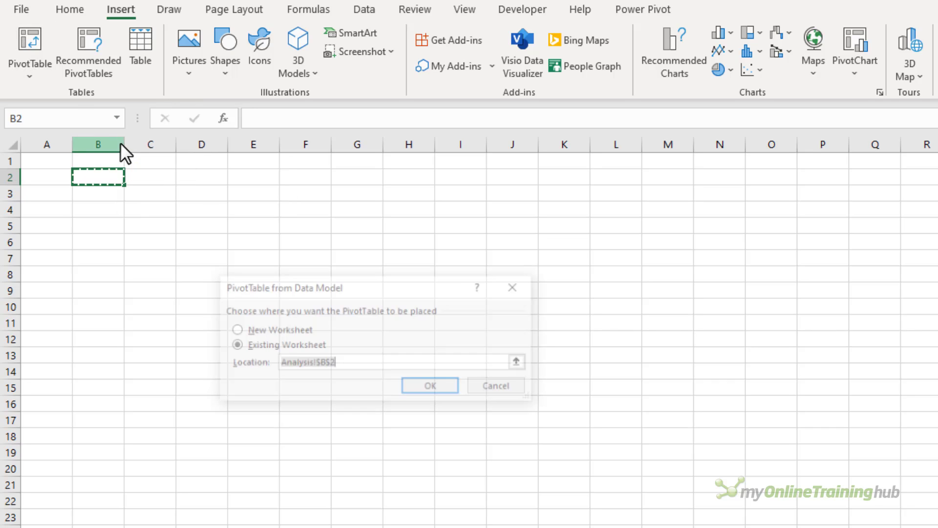
left_click(412, 386)
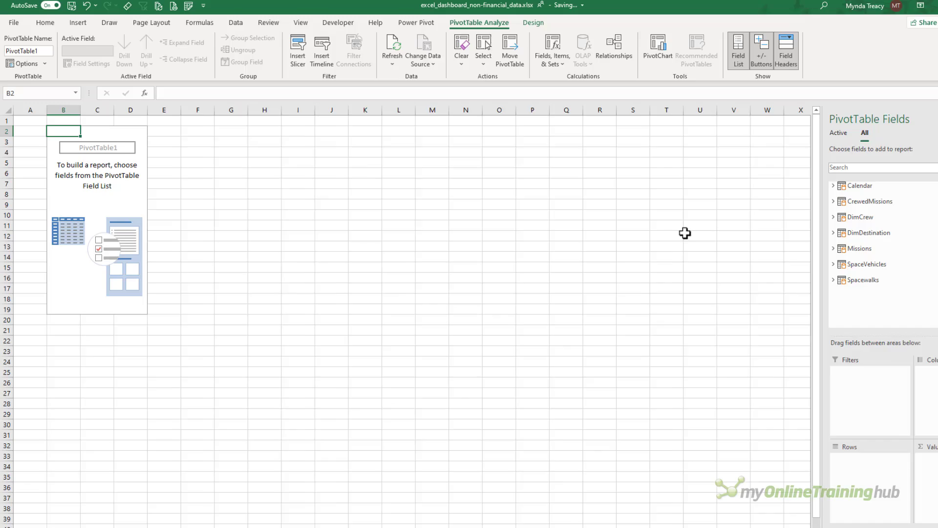
Undock the PivotTable field list over the sheet and enlarge it and its fields section so every table is listed
left_click_drag(816, 107, 285, 118)
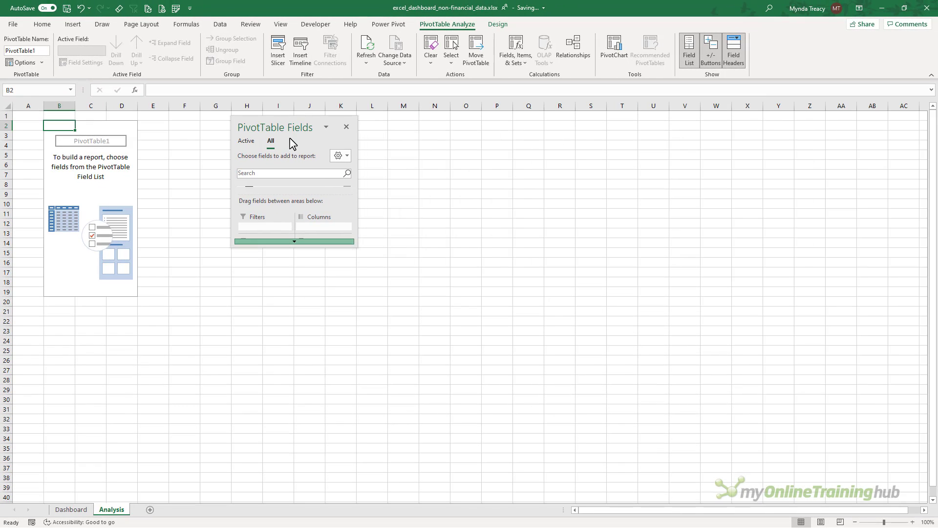
left_click_drag(292, 249, 288, 483)
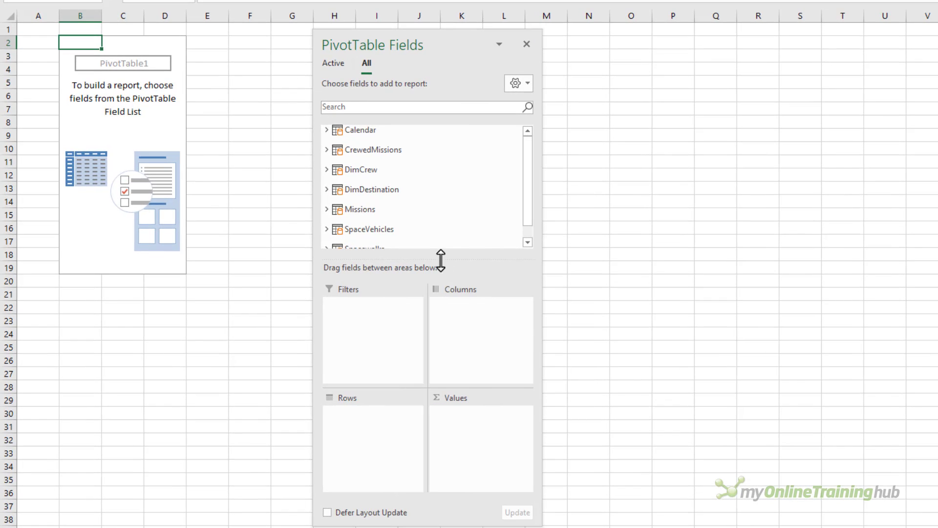
left_click_drag(440, 259, 432, 340)
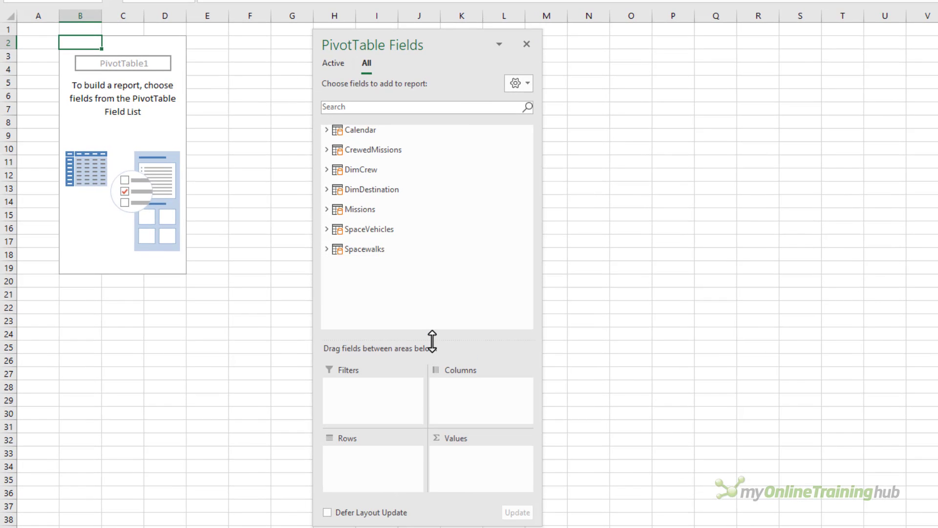
Add Crew Name from Missions as a count in the PivotTable values and Gender from DimCrew as columns
left_click(326, 208)
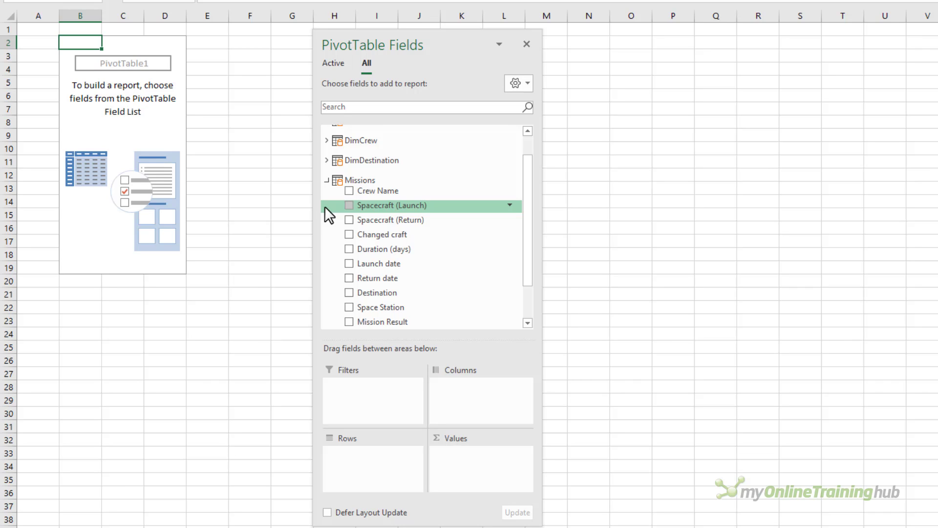
left_click_drag(369, 191, 491, 453)
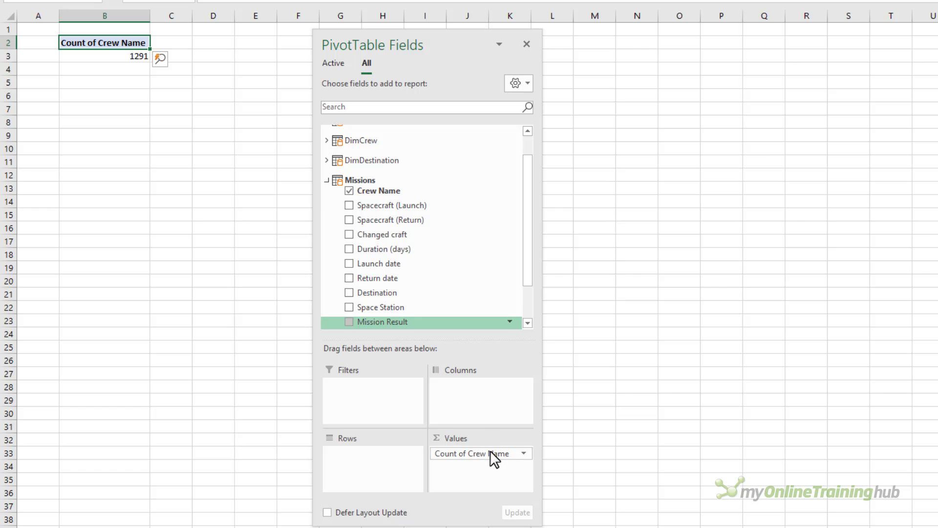
left_click(327, 141)
left_click_drag(367, 167, 454, 404)
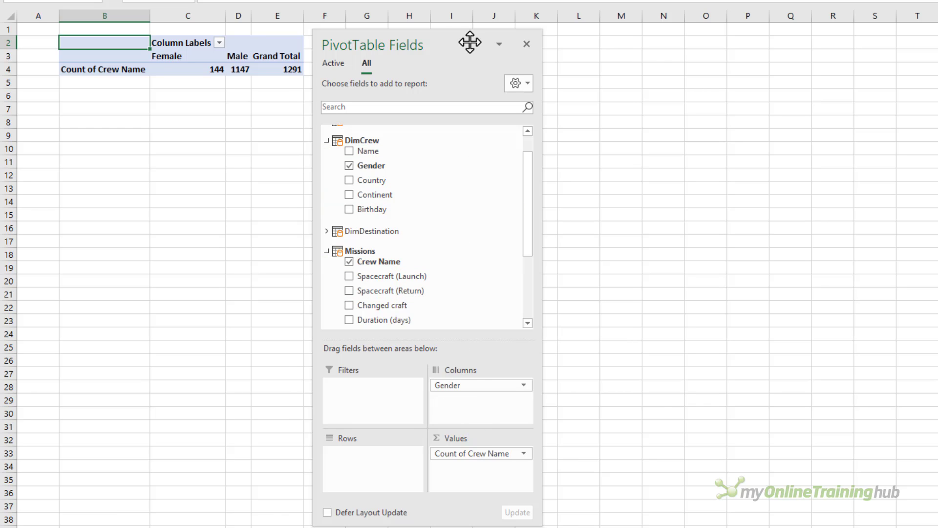
left_click_drag(473, 44, 586, 46)
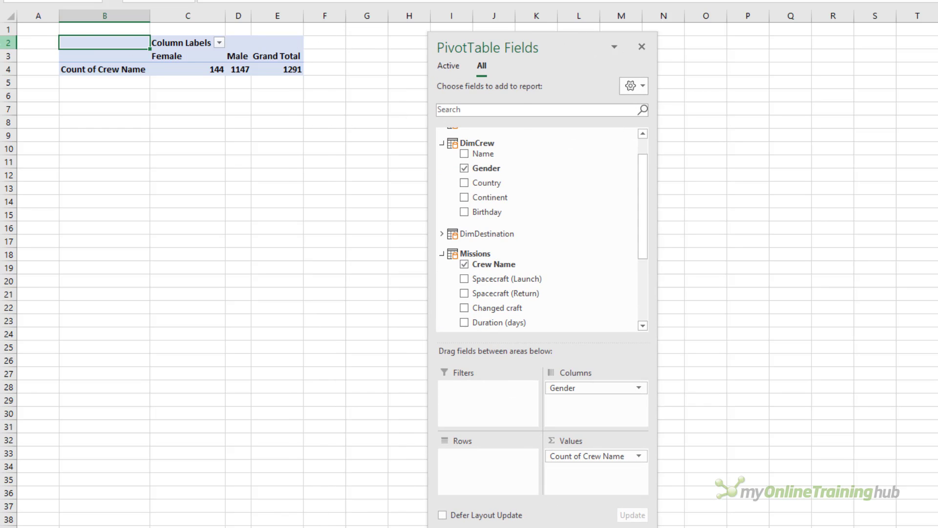
Insert a blank row above the gender PivotTable at row 2 and select cell C2
left_click(7, 42)
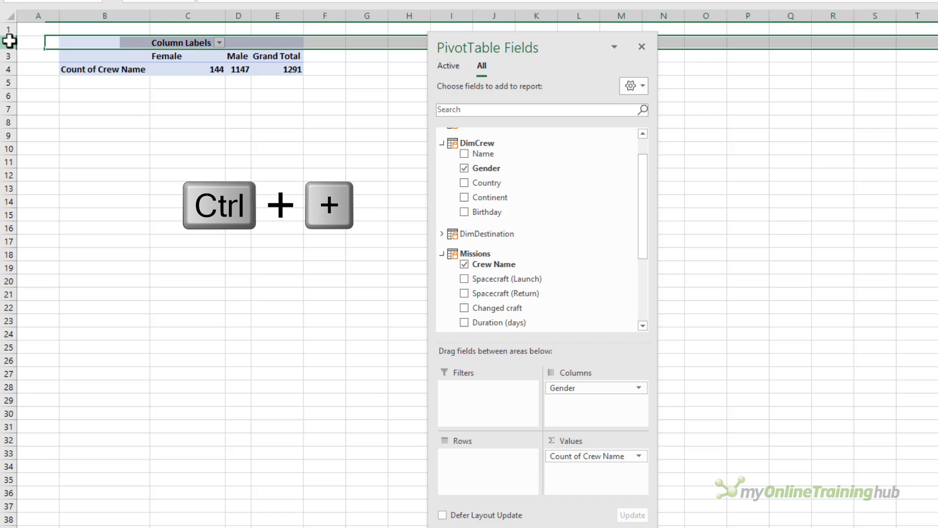
key("ctrl+plus")
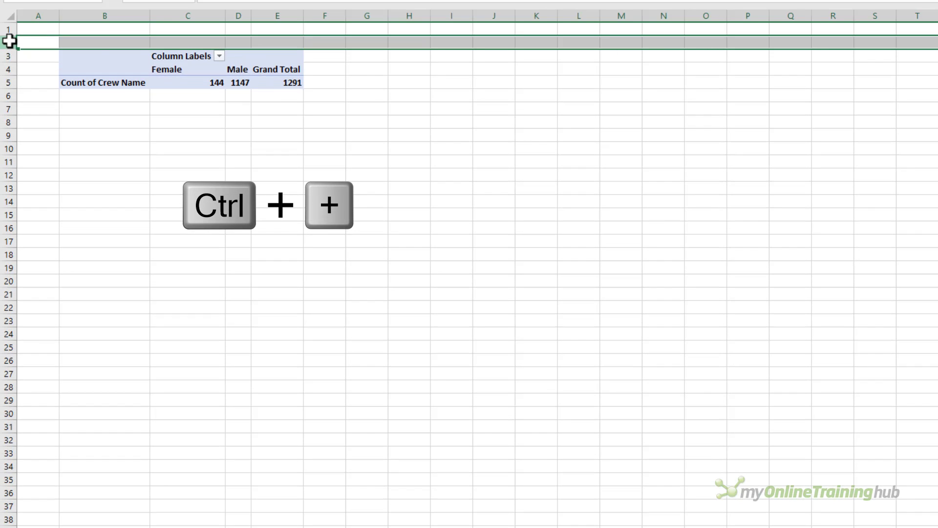
left_click(189, 42)
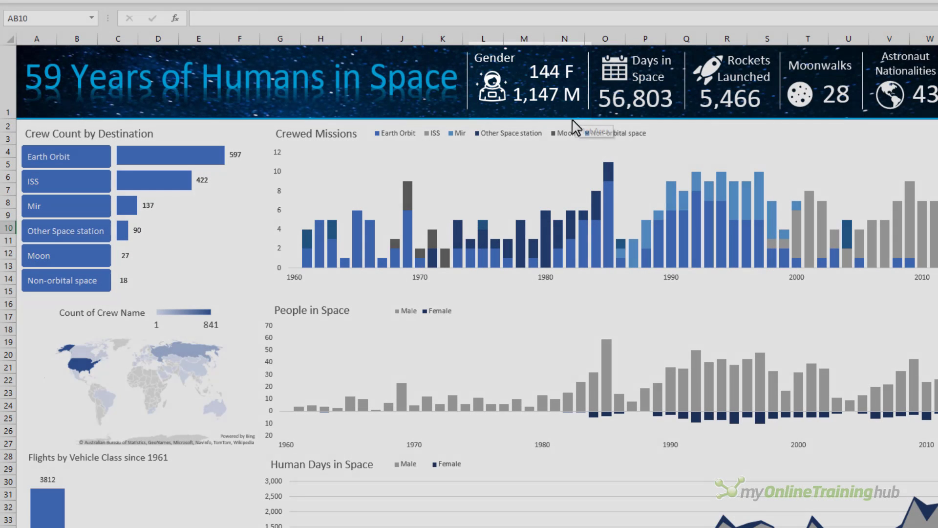
Examine the finished dashboard's linked gender text box and the formula in cell C2 of its Analysis sheet
left_click(556, 104)
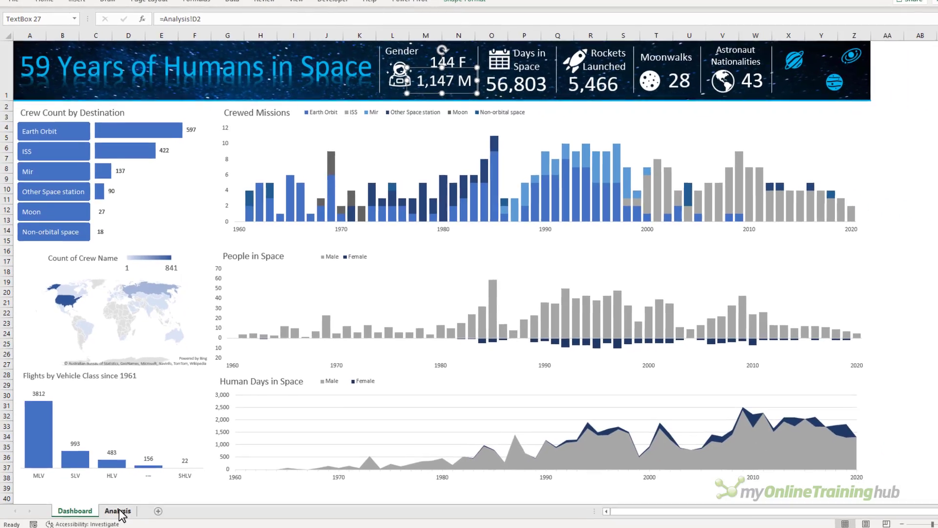
left_click(118, 508)
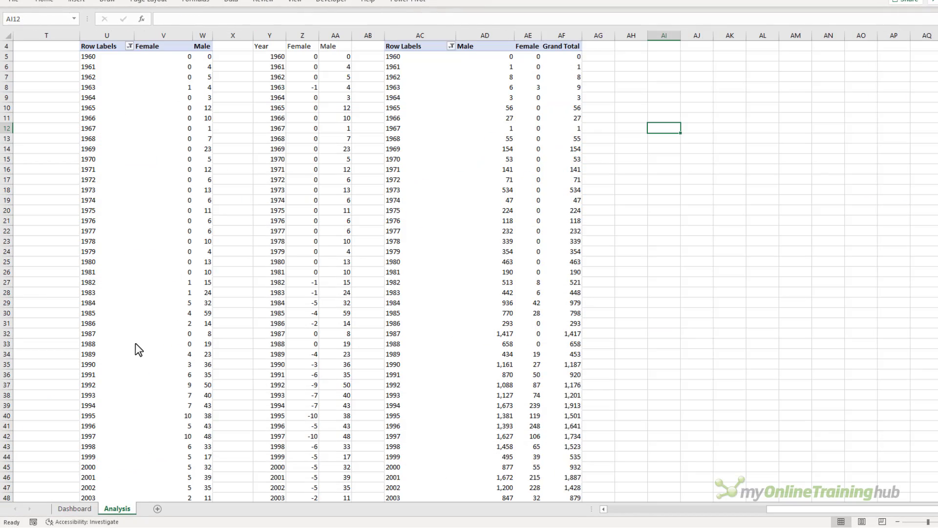
key("ctrl+Home")
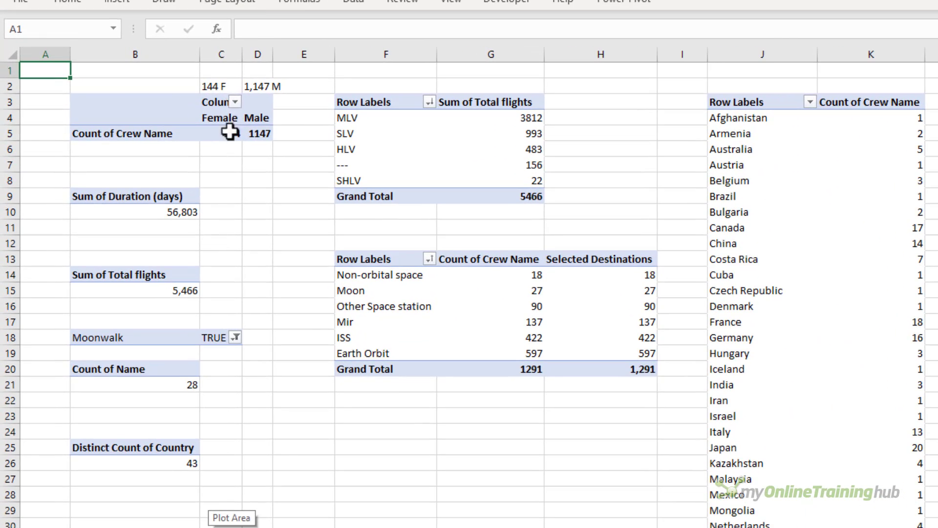
left_click(230, 86)
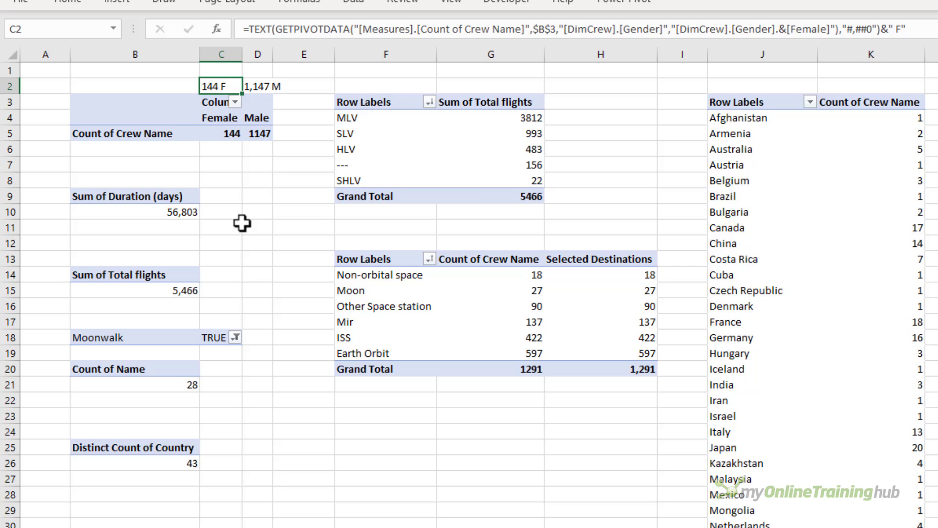
left_click_drag(908, 30, 893, 31)
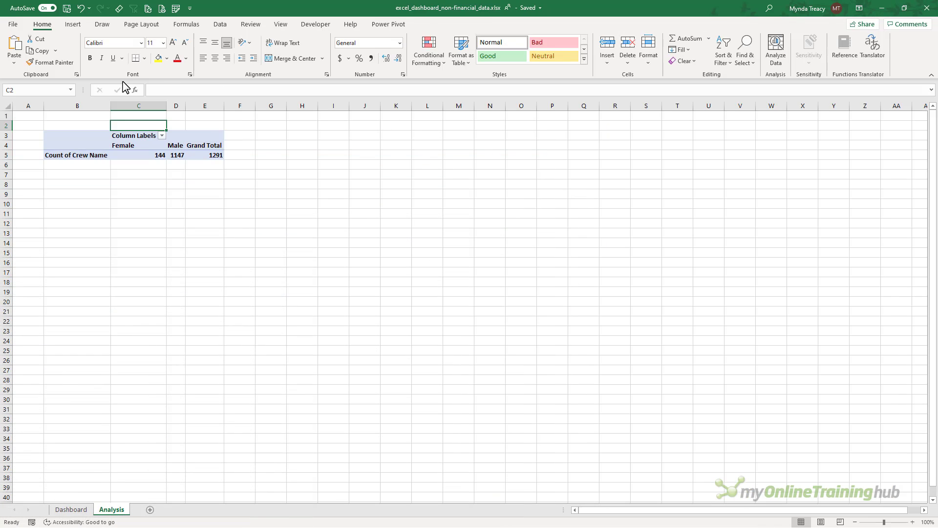
Enter a TEXT formula in C2 that returns the PivotTable's Female crew count from C5 in the format "#,##0"
type("=tex")
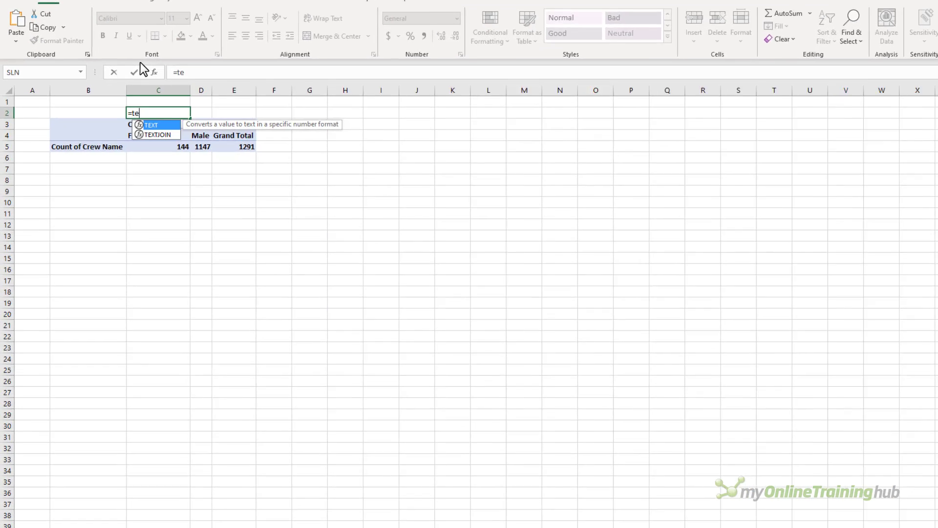
key("Tab")
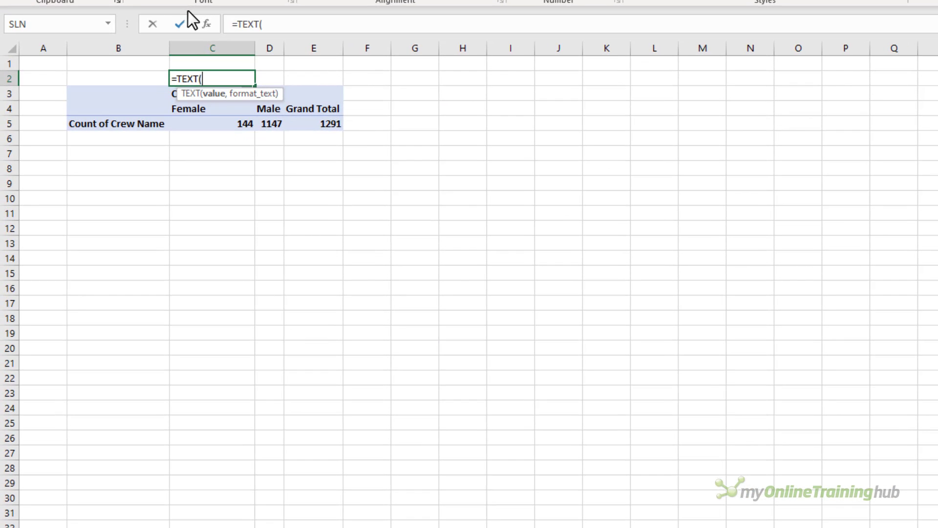
left_click(204, 126)
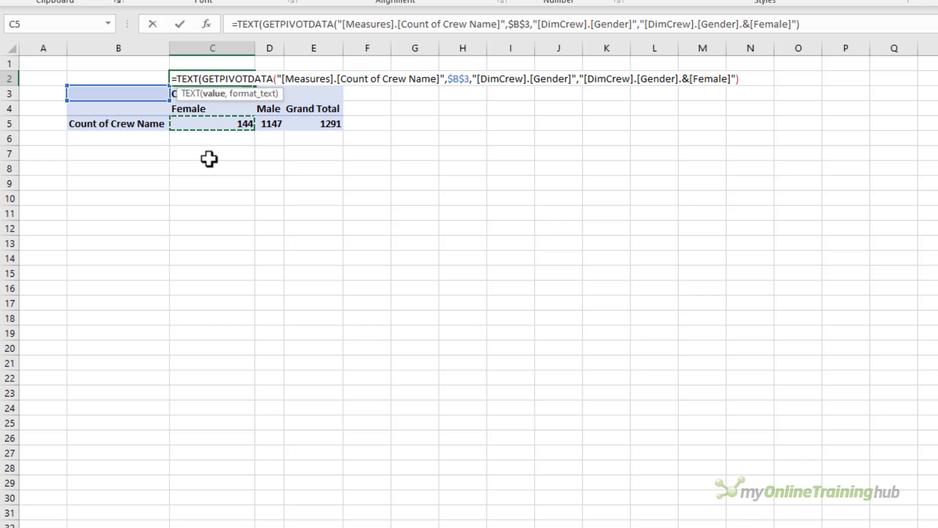
type(",\"#,")
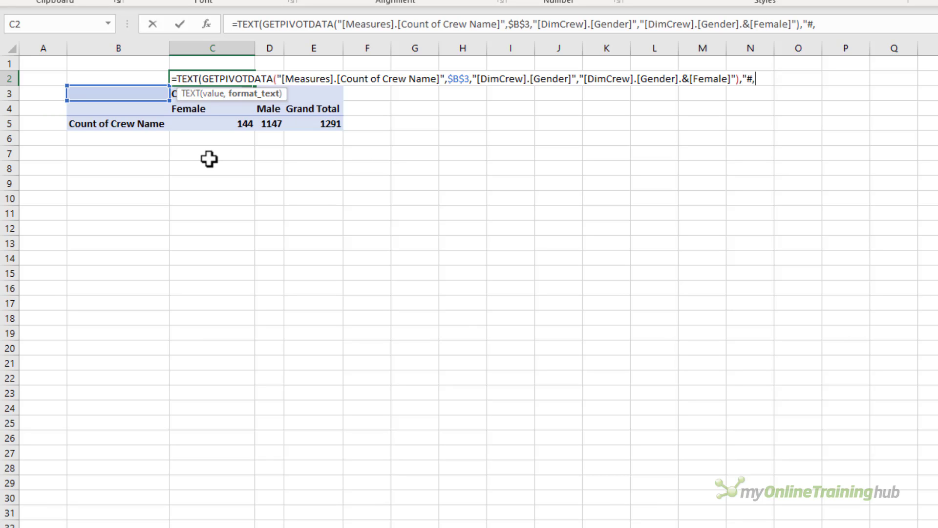
type("##0\")")
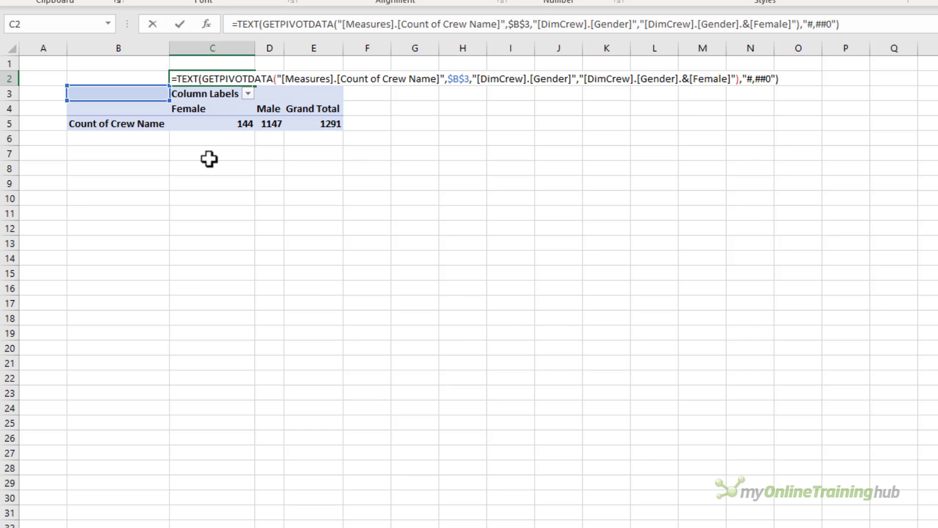
key("Return")
key("Up")
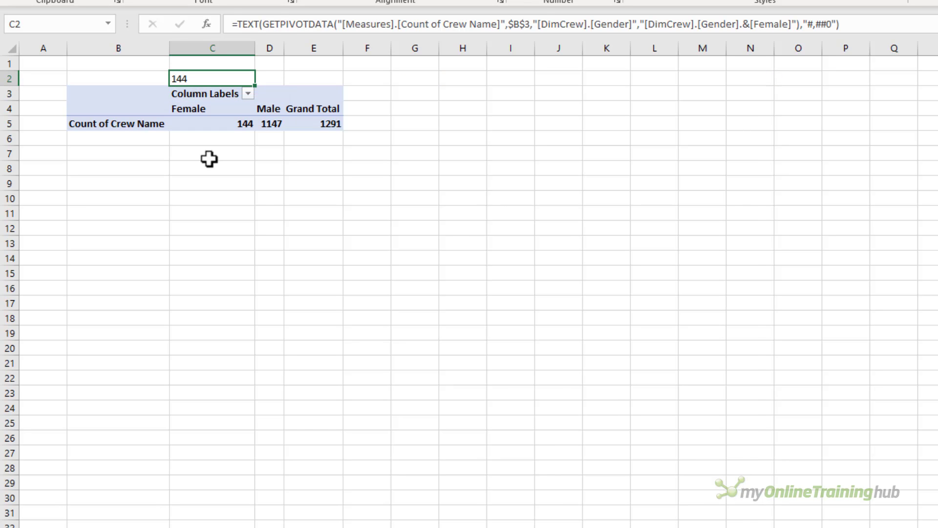
Append &" F" to the end of the TEXT formula in C2
left_click(852, 23)
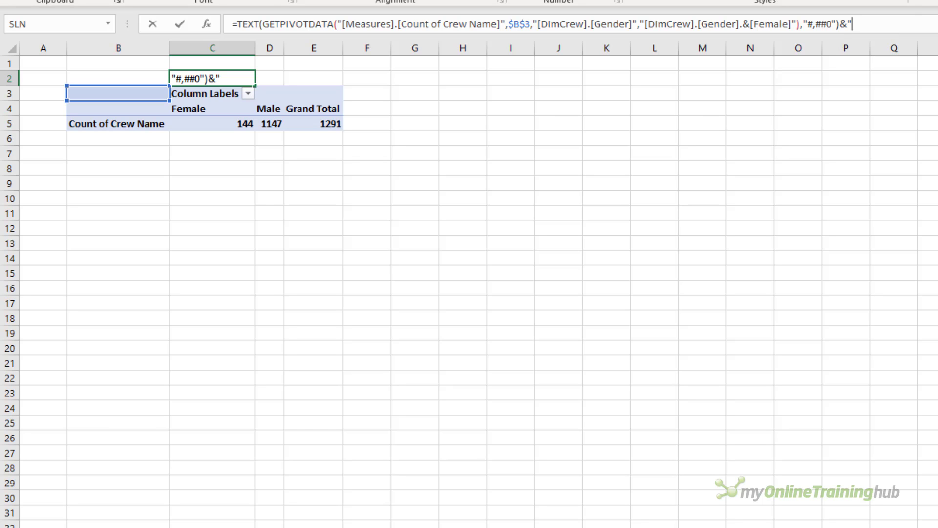
type("&\" F\"")
key("Return")
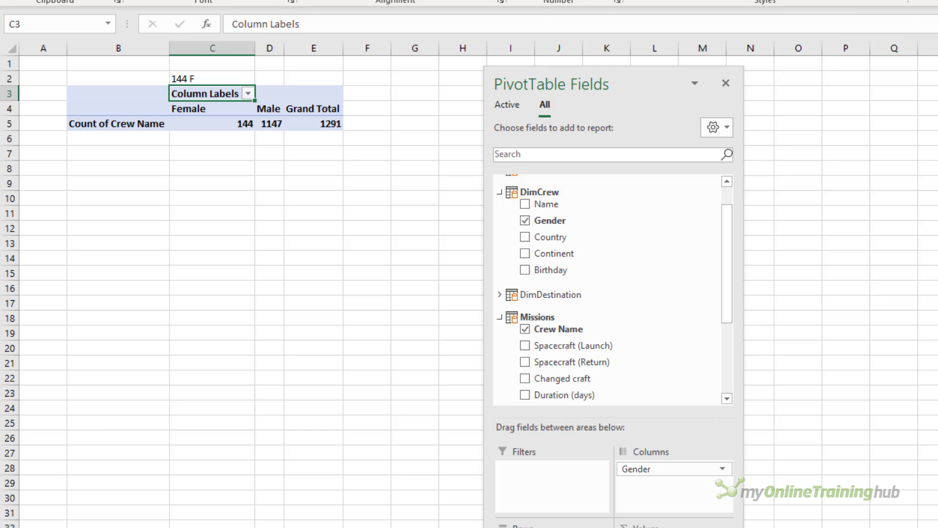
Copy the Female count formula from C2 into D2
key("Up")
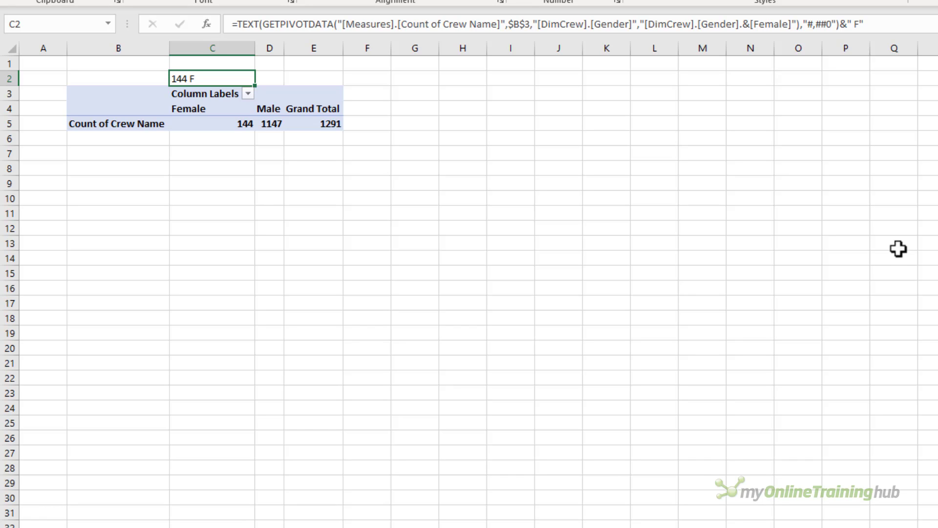
key("ctrl+c")
key("Right")
key("Return")
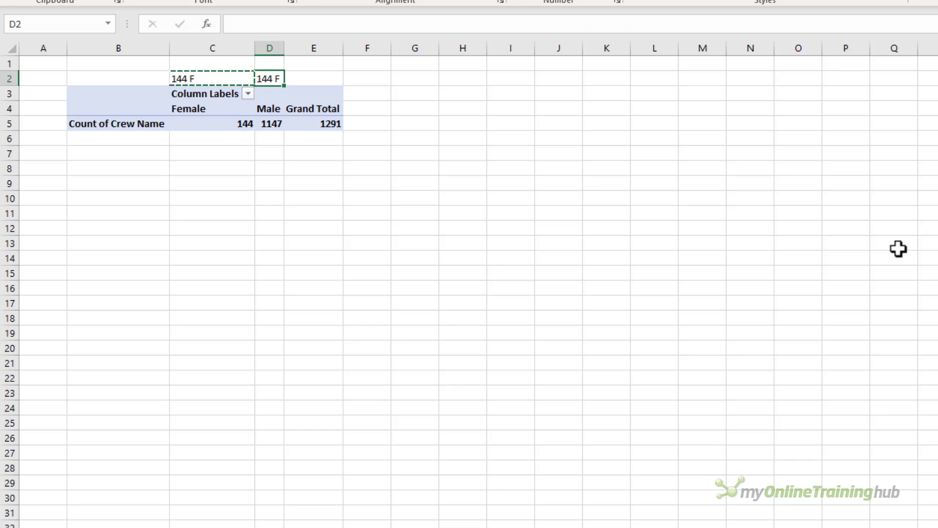
Edit the copied formula in D2 to return the Male count with the suffix " M", and widen column D to fit
left_click_drag(755, 24, 764, 25)
key("BackSpace")
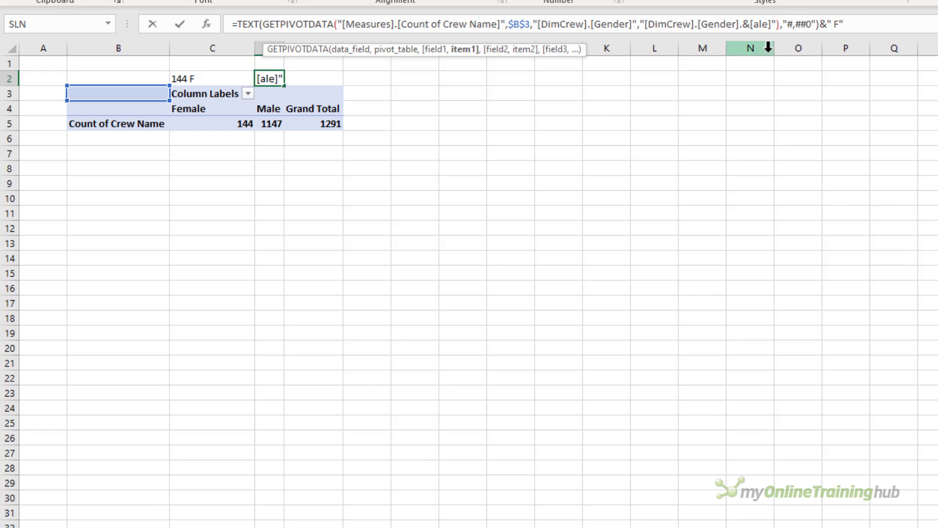
type("M")
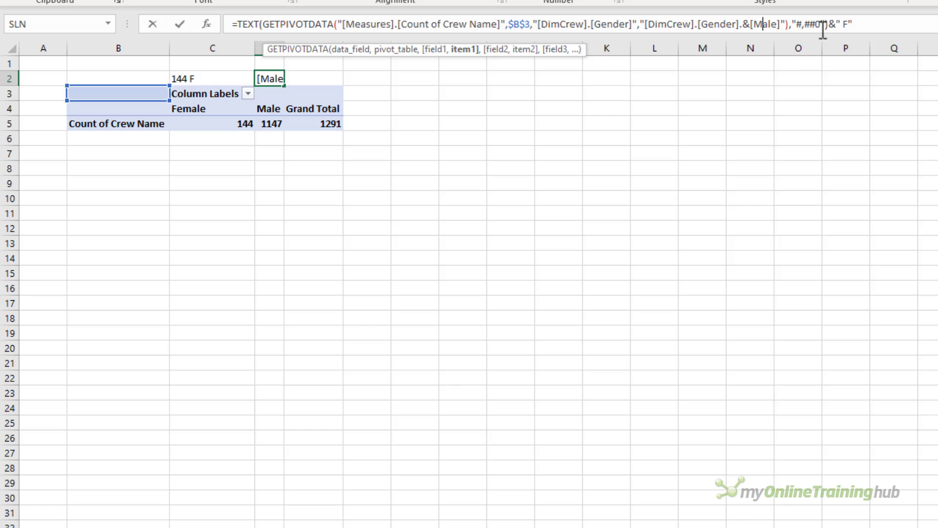
left_click_drag(843, 24, 850, 24)
type("M")
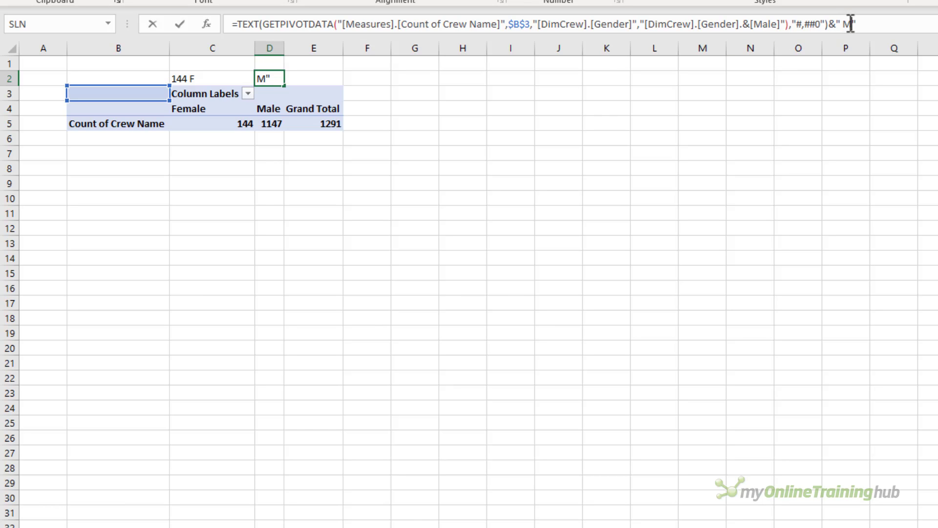
key("Return")
left_click_drag(285, 47, 294, 48)
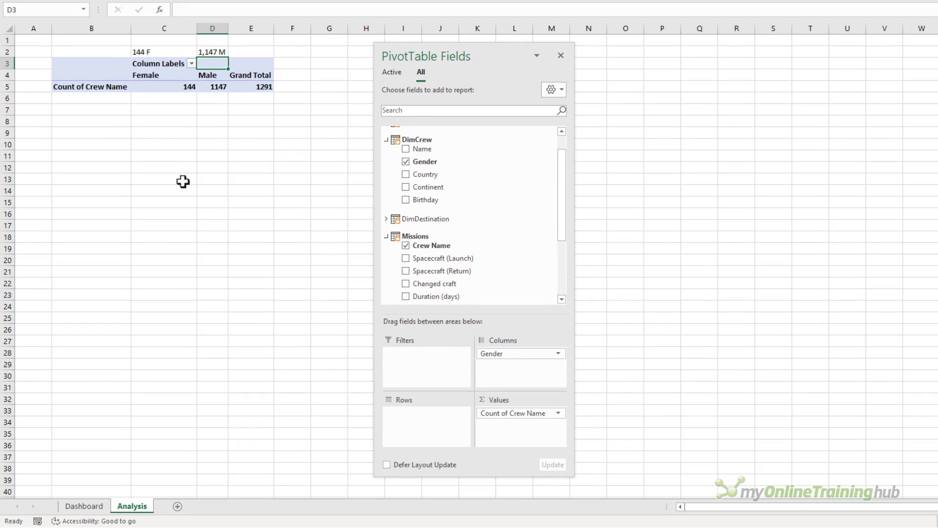
Draw a text box beside the Gender label in the Dashboard sheet's banner
left_click(100, 506)
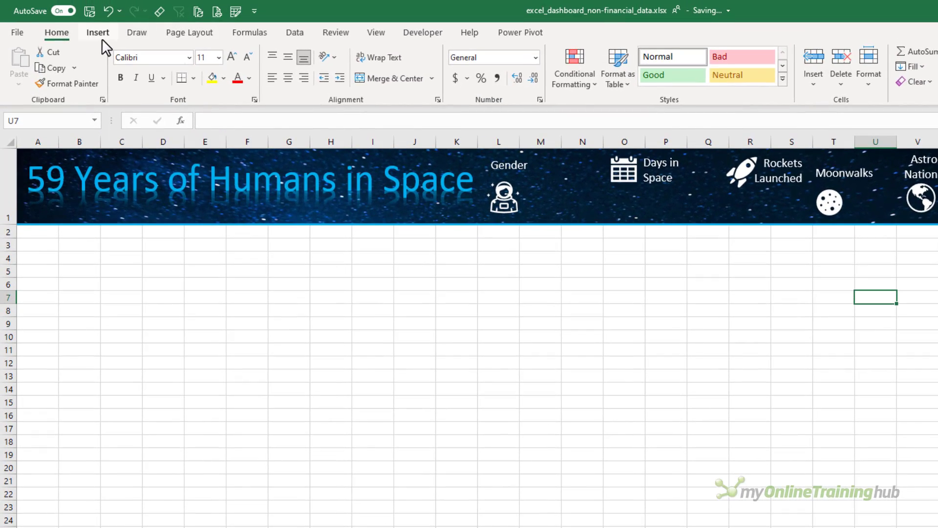
left_click(97, 32)
left_click(182, 68)
left_click(178, 116)
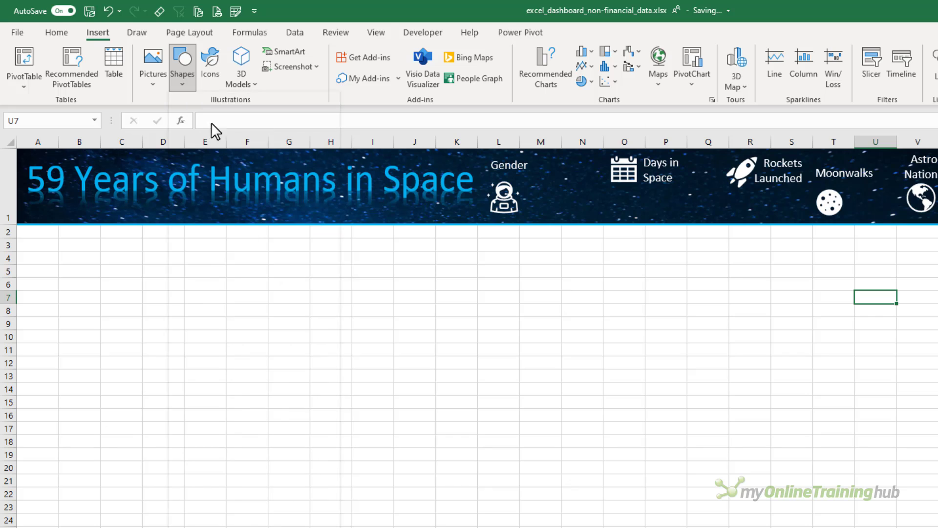
mouse_move(518, 162)
left_mouse_down()
mouse_move(569, 188)
mouse_move(577, 182)
left_mouse_up()
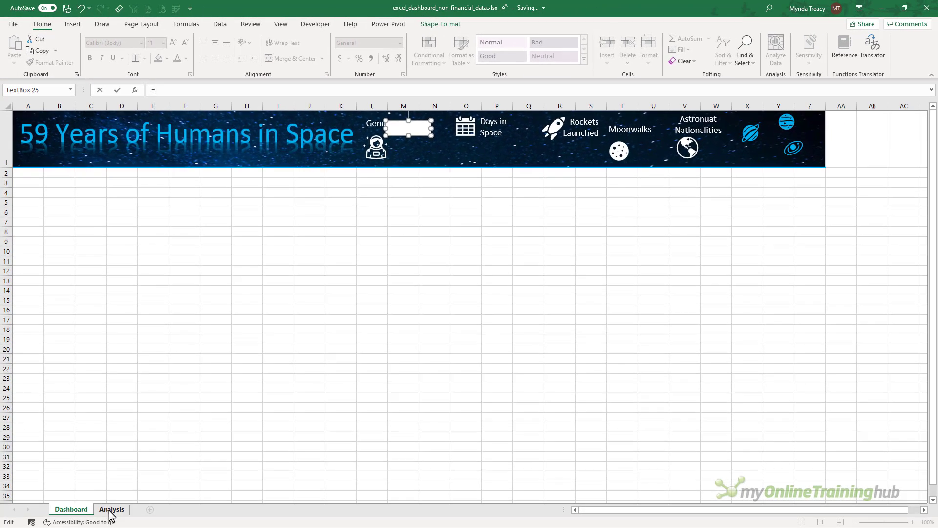
Link the new text box to cell C2 of the Analysis sheet
left_click(111, 509)
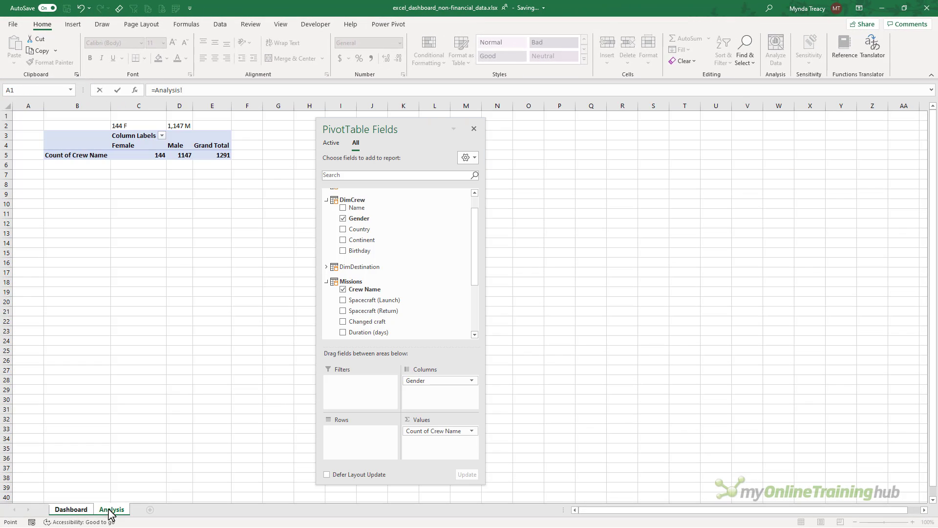
left_click(135, 126)
key("Return")
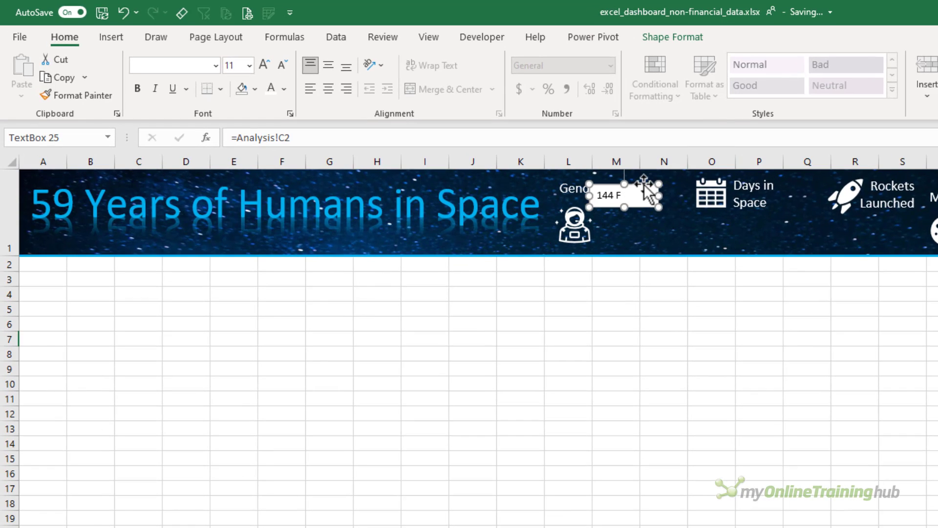
Make the linked text box's font white and remove its fill
left_click(272, 88)
left_click(682, 40)
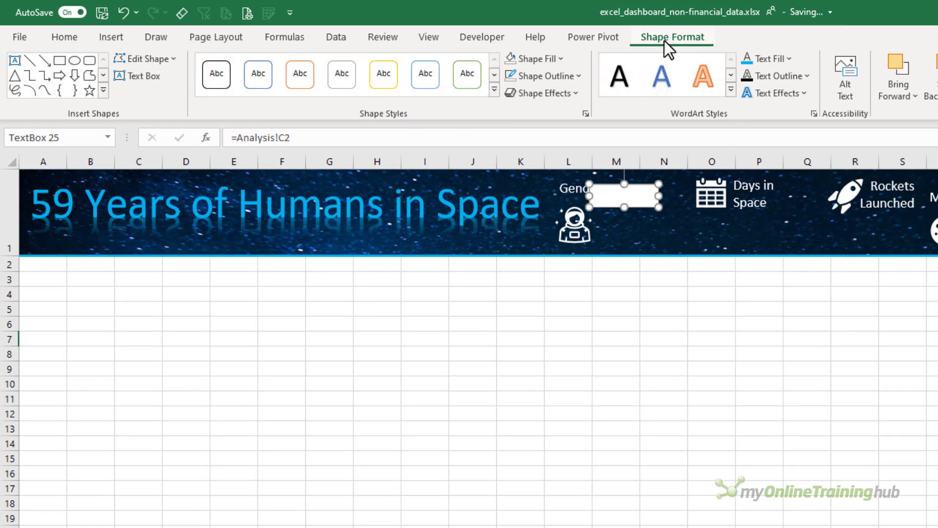
left_click(508, 57)
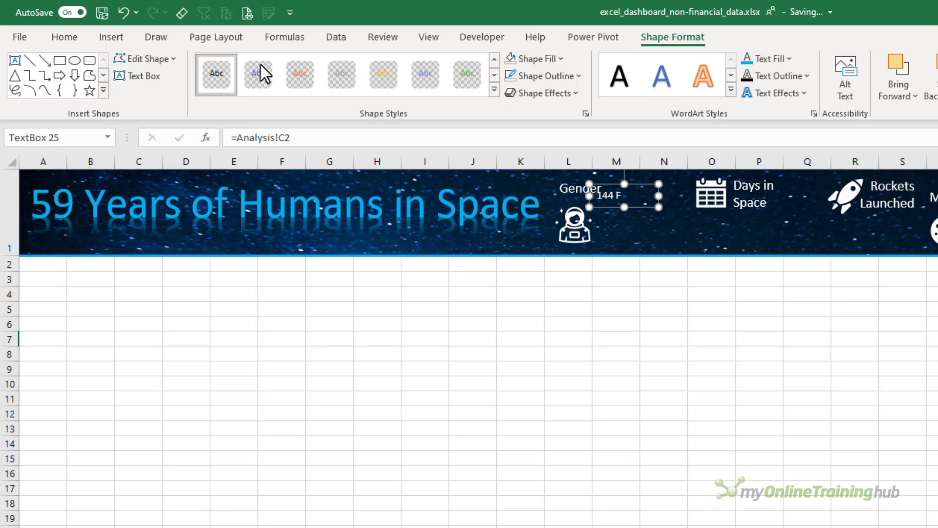
Increase the Female count text box's font size to 24 and enlarge the box to fit the text
left_click(66, 37)
left_click(263, 63)
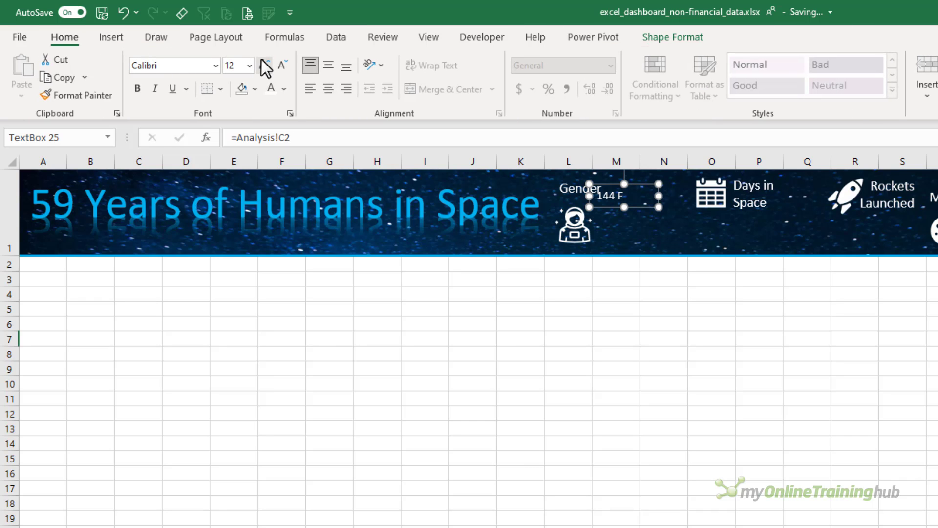
left_click(263, 62)
left_click(262, 63)
left_click(262, 62)
left_click(262, 63)
left_click(262, 63)
left_click(262, 63)
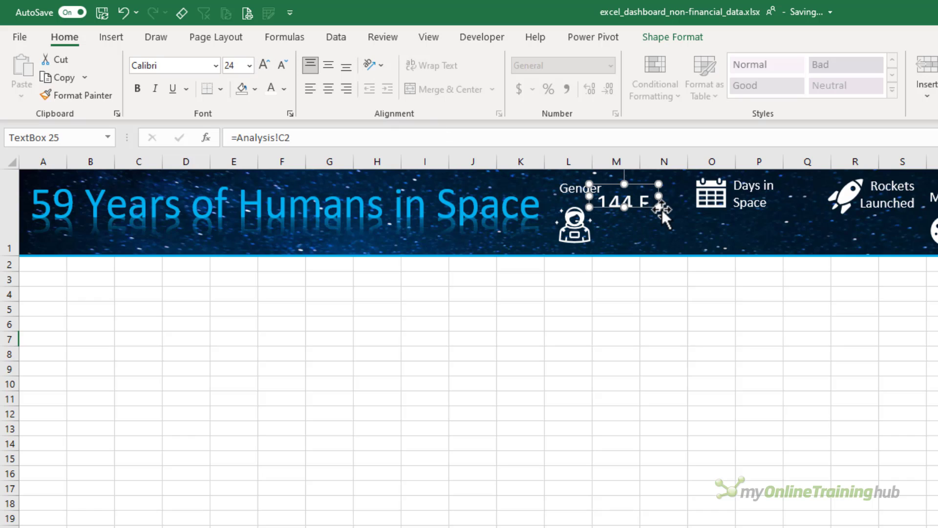
left_click_drag(659, 207, 664, 238)
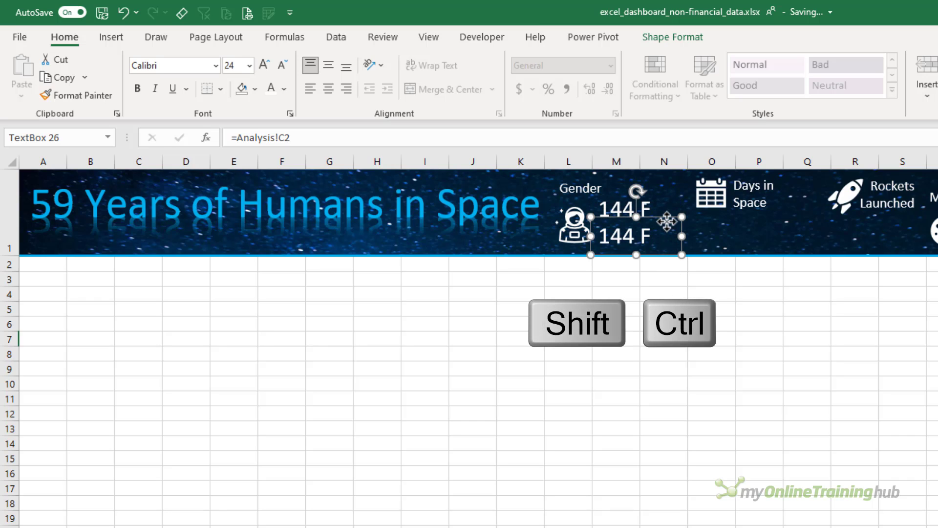
Link the duplicate text box below the Female count to cell D2 of the Analysis sheet
left_click(282, 137)
key("BackSpace")
type("D")
key("Return")
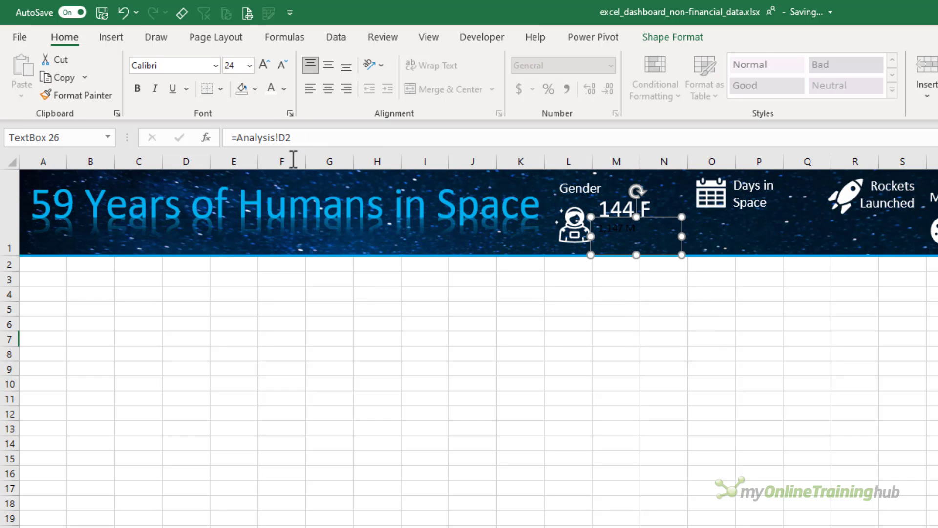
Format the Male count text box in white at font size 24 and widen it to fit the text
left_click(271, 89)
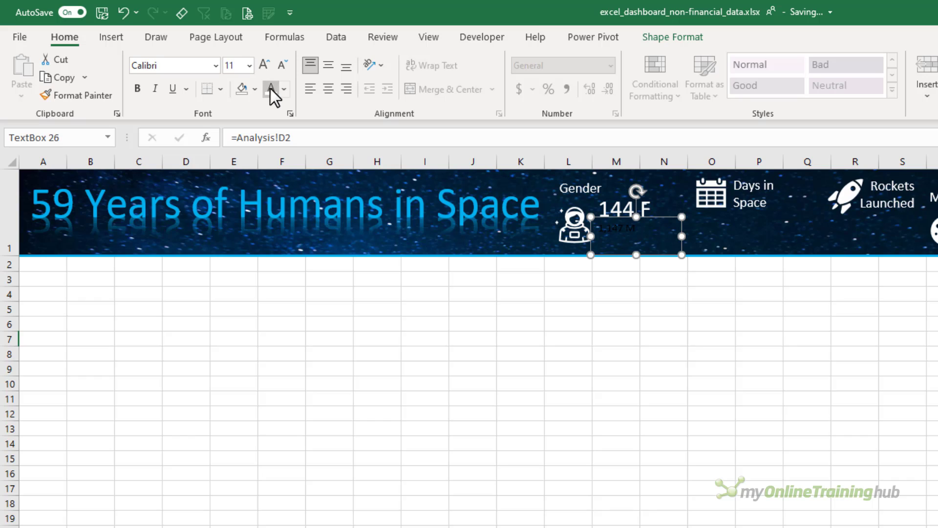
left_click(250, 65)
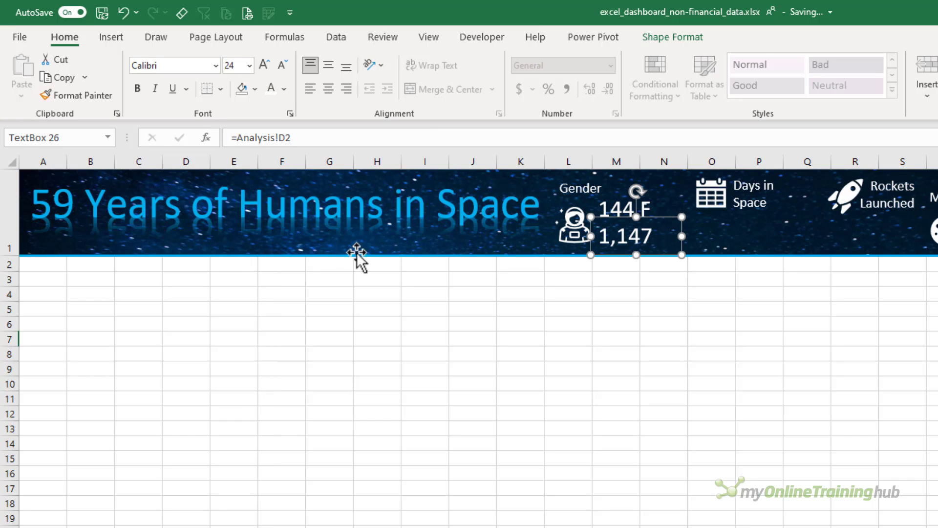
left_click_drag(681, 236, 692, 241)
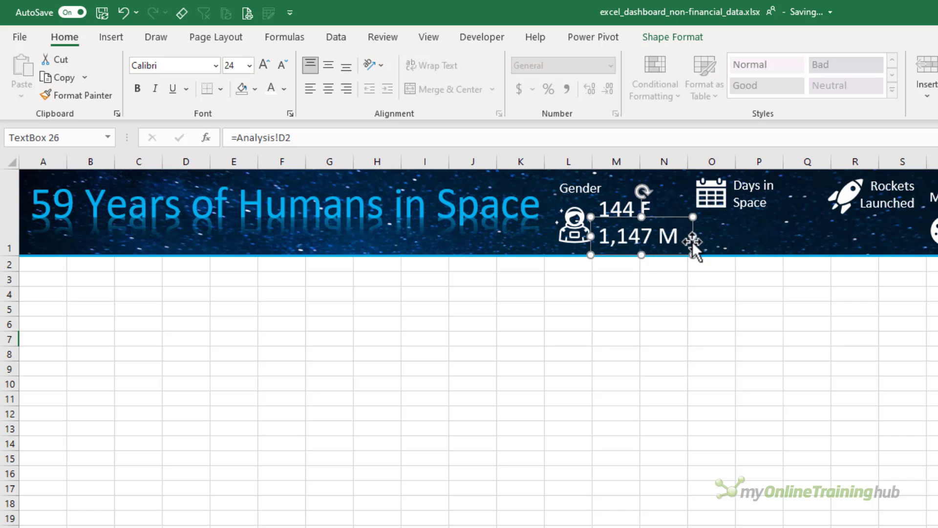
Right-align the text in both gender count boxes and adjust their positions beside the astronaut icon
left_click(628, 207)
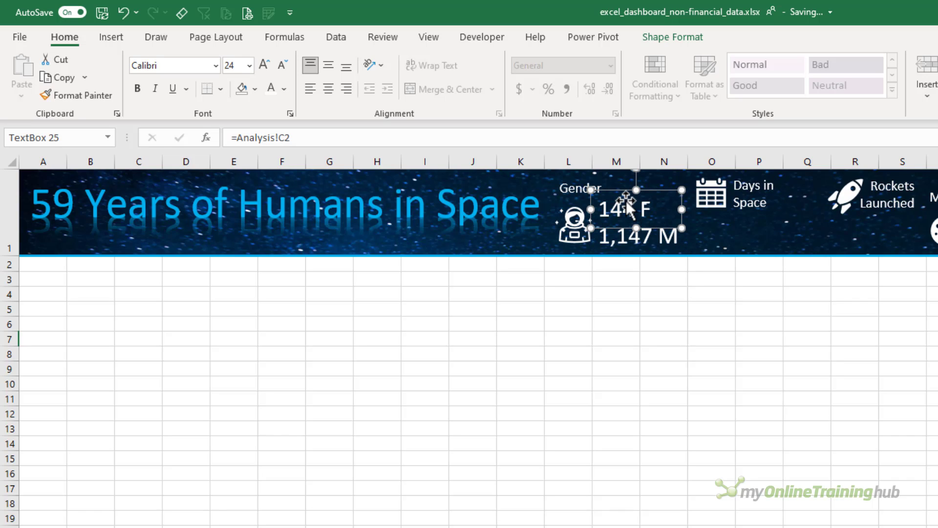
left_click(346, 89)
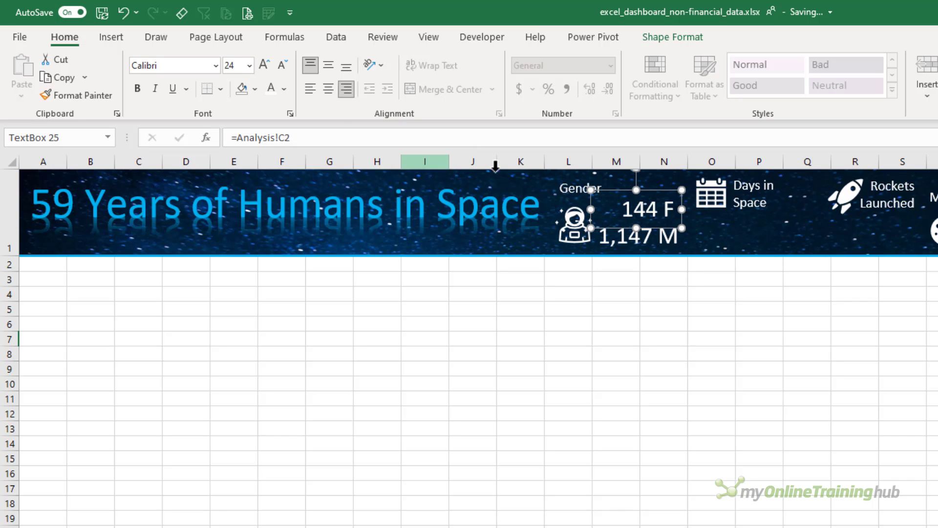
left_click(621, 244)
left_click(346, 89)
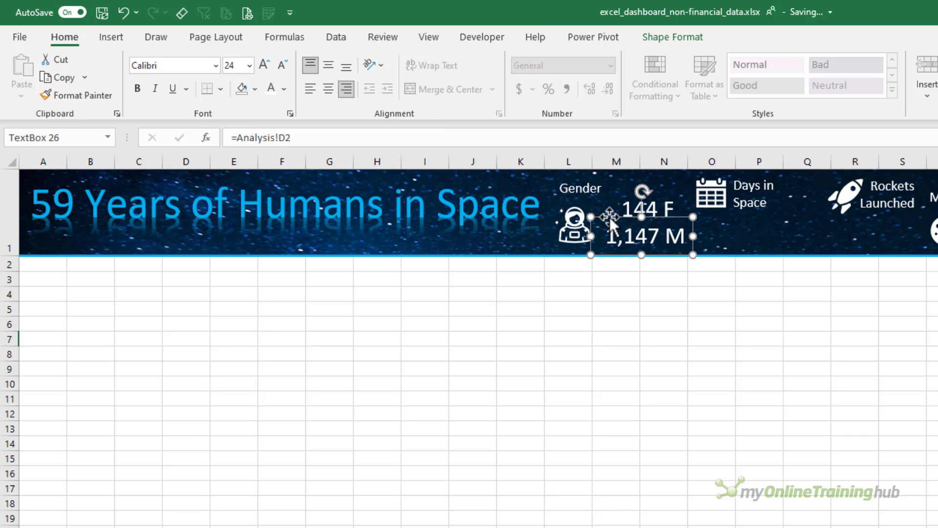
mouse_move(610, 220)
left_mouse_down()
mouse_move(602, 213)
mouse_move(614, 209)
left_mouse_up()
left_click(623, 209)
left_click(631, 299)
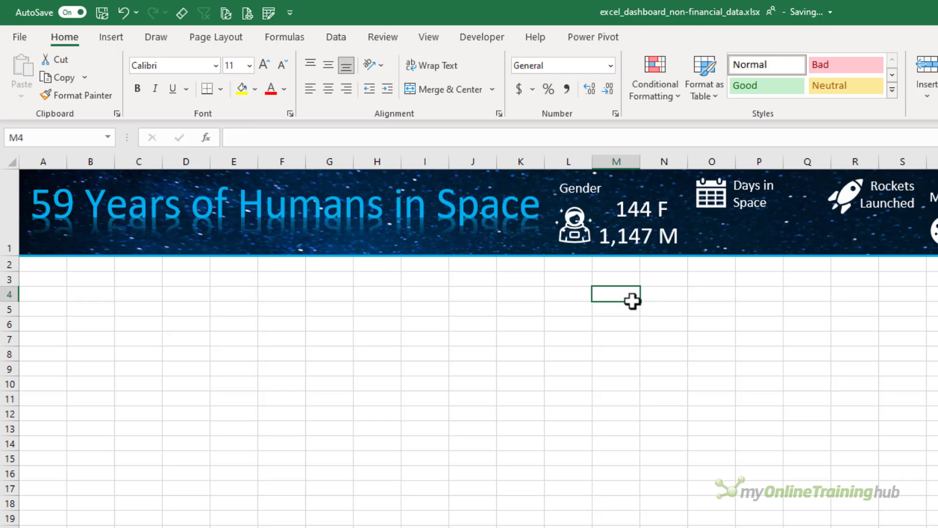
Increase the font size of the Gender label in the banner
left_click(588, 194)
left_click(570, 195)
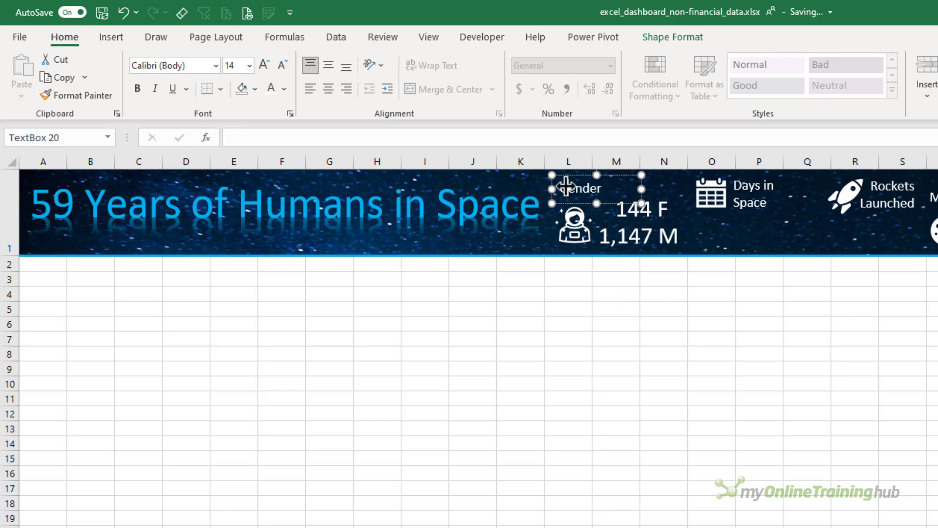
left_click(265, 65)
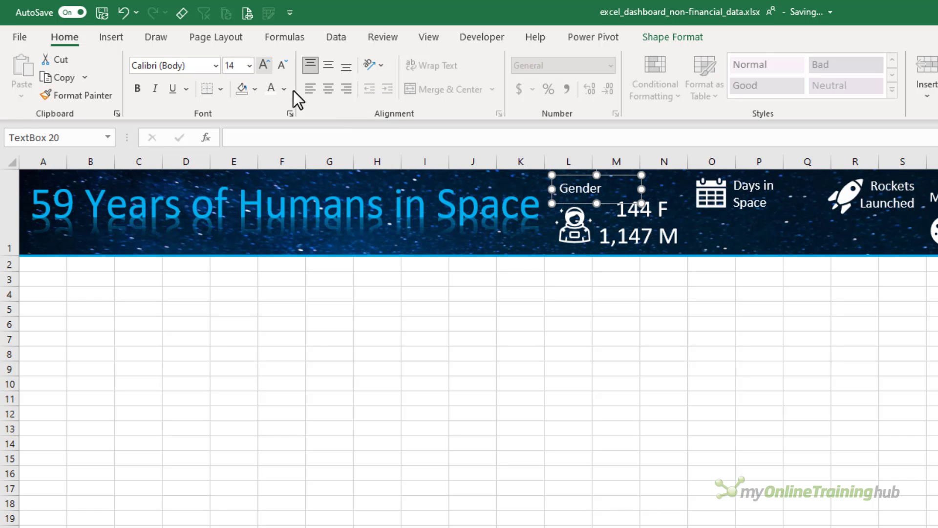
left_click(594, 310)
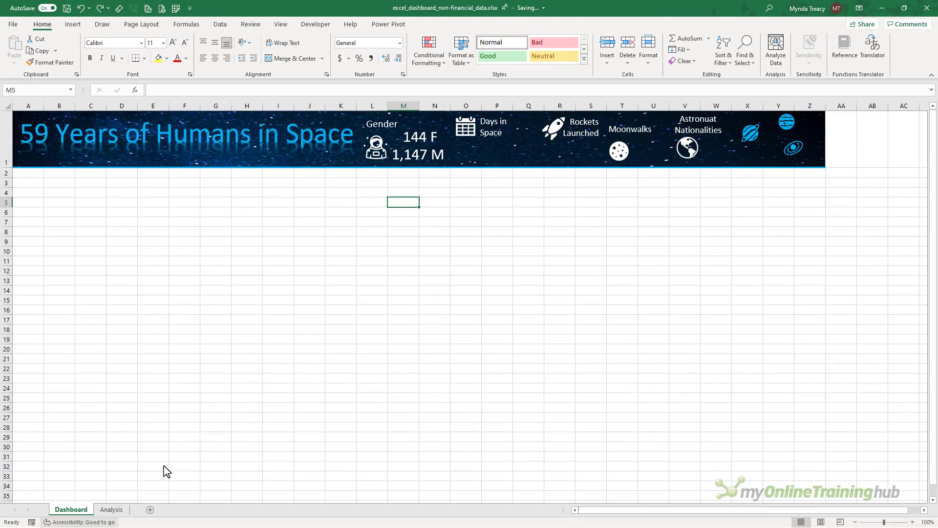
Insert a Data Model PivotTable in cell B9 of the Analysis sheet
left_click(112, 509)
left_click(78, 194)
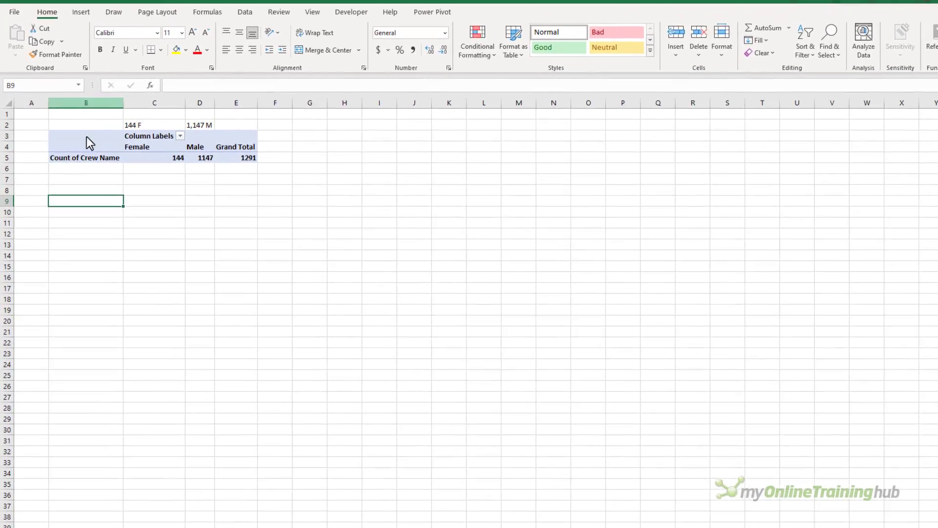
left_click(82, 10)
left_click(22, 53)
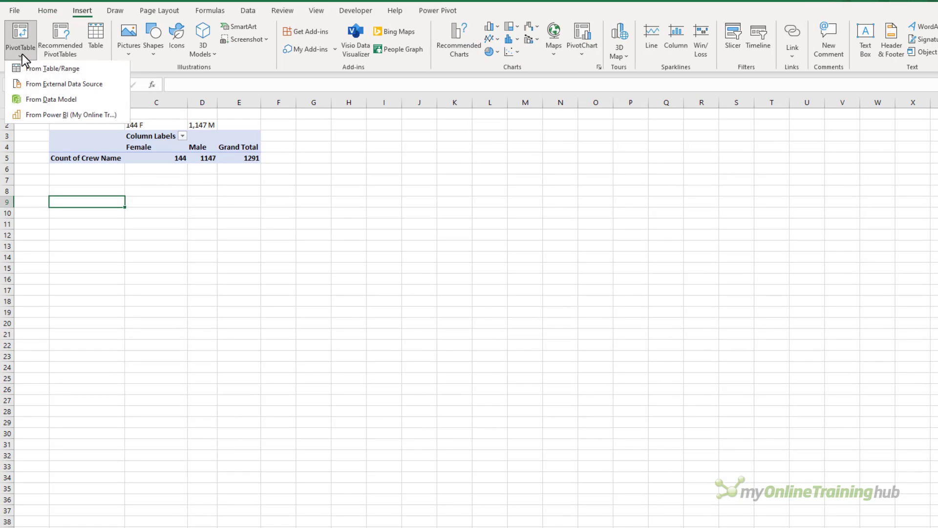
left_click(24, 101)
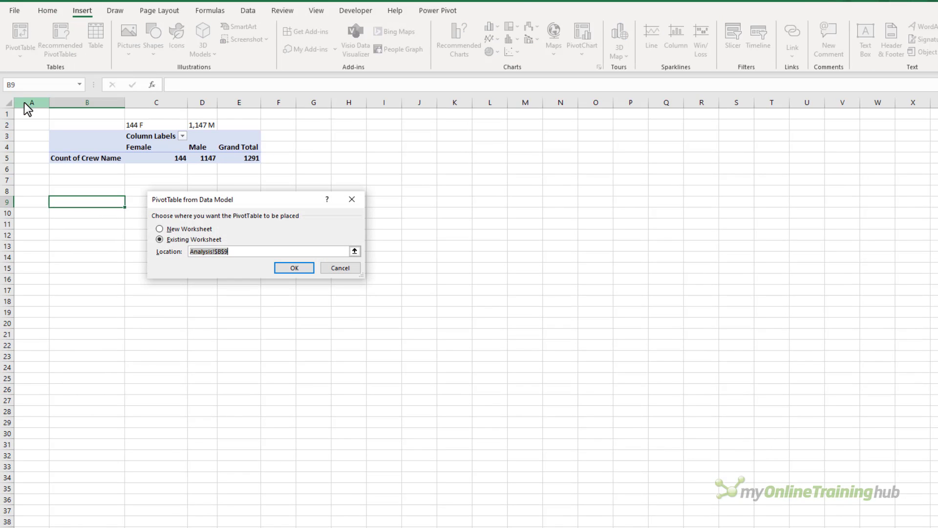
key("Return")
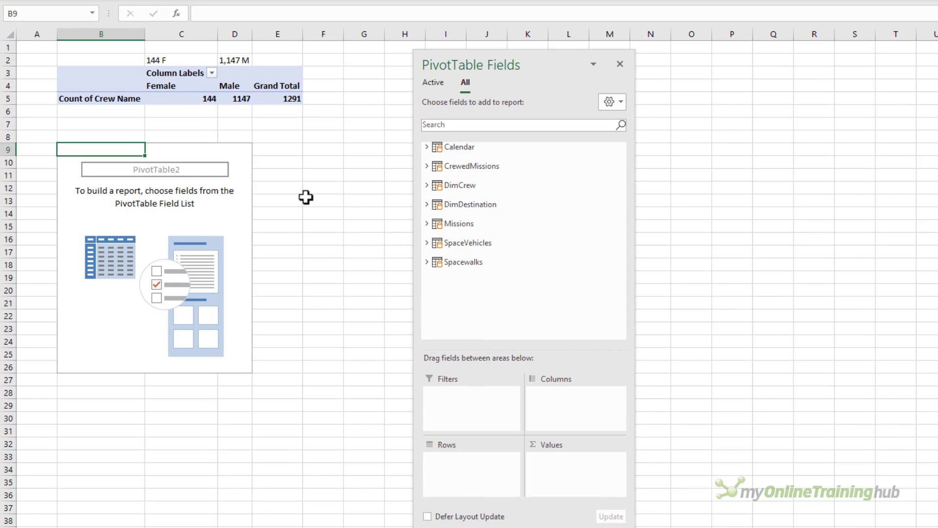
Add Duration (days) from the Missions table to the new PivotTable's values
left_click(428, 224)
scroll(537, 250, "down", 1)
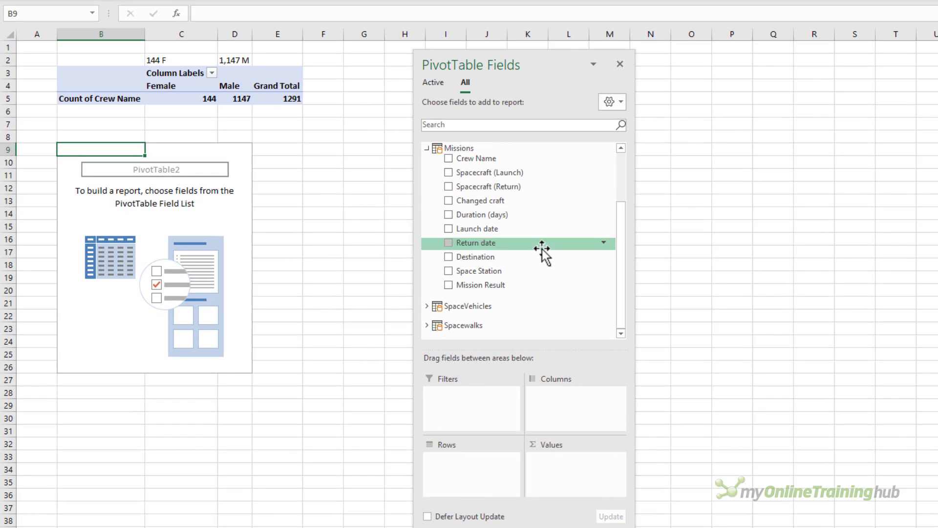
left_click_drag(523, 216, 584, 493)
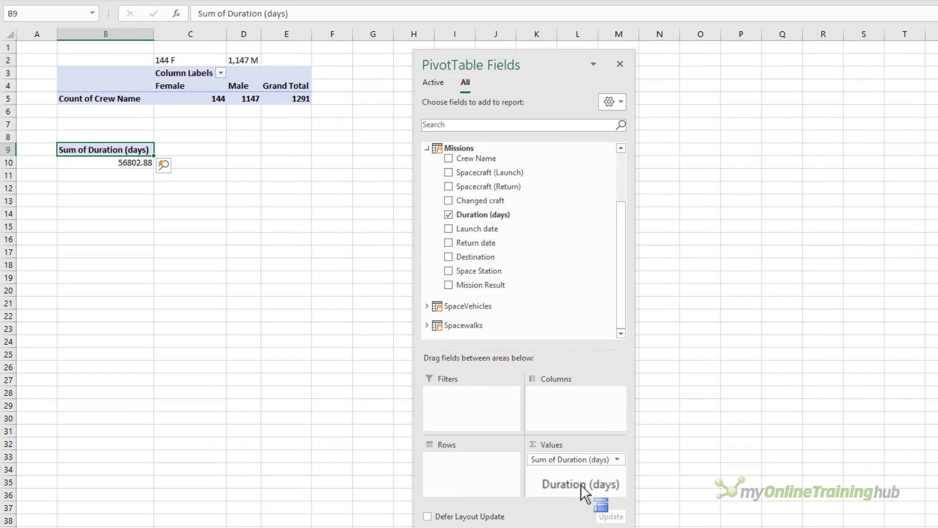
Format the PivotTable's duration values as Number with a 1000 separator and zero decimal places
right_click(120, 163)
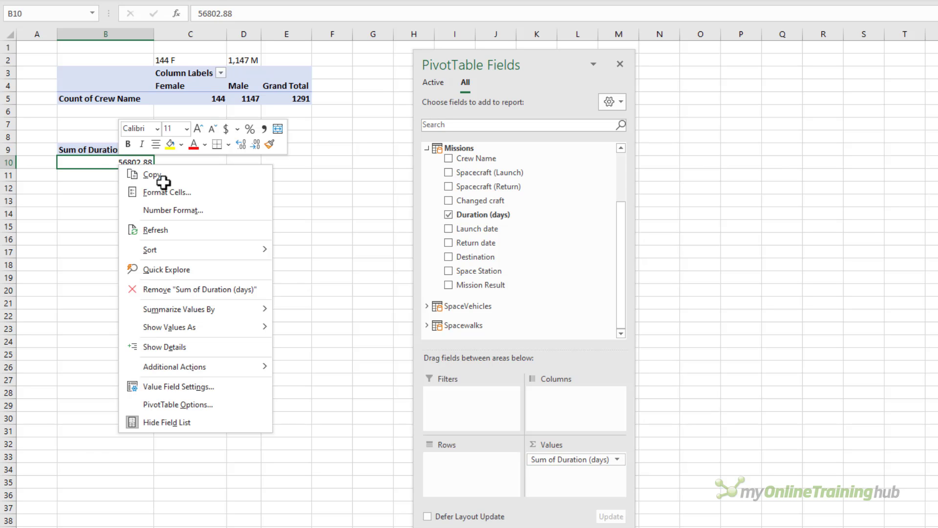
left_click(225, 213)
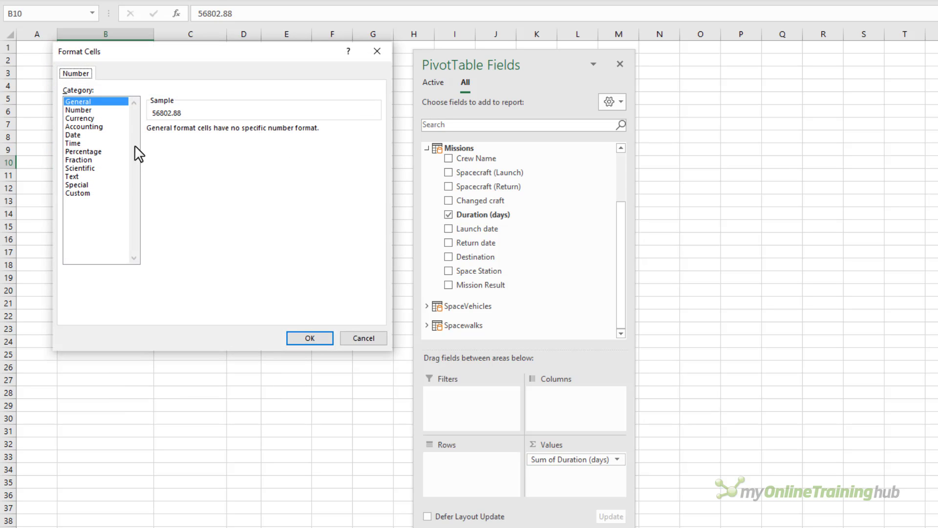
left_click(84, 111)
left_click(160, 147)
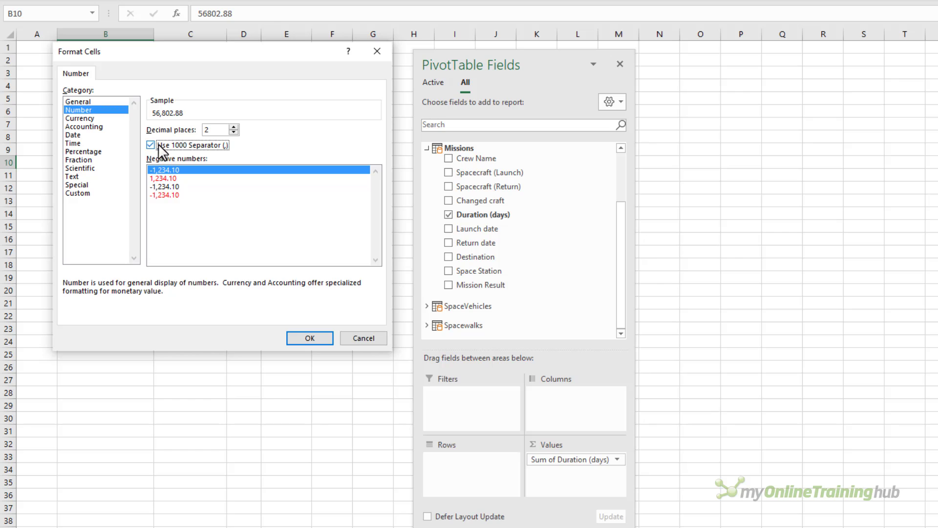
left_click(232, 133)
left_click(232, 133)
left_click(301, 334)
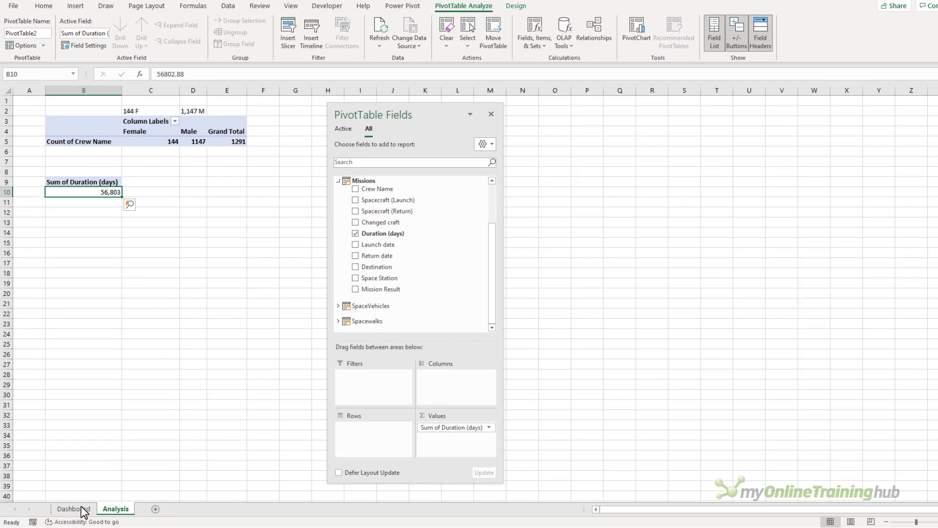
Duplicate the male count text box below the Days in Space label on the Dashboard and link the copy to =Analysis!B10
left_click(74, 508)
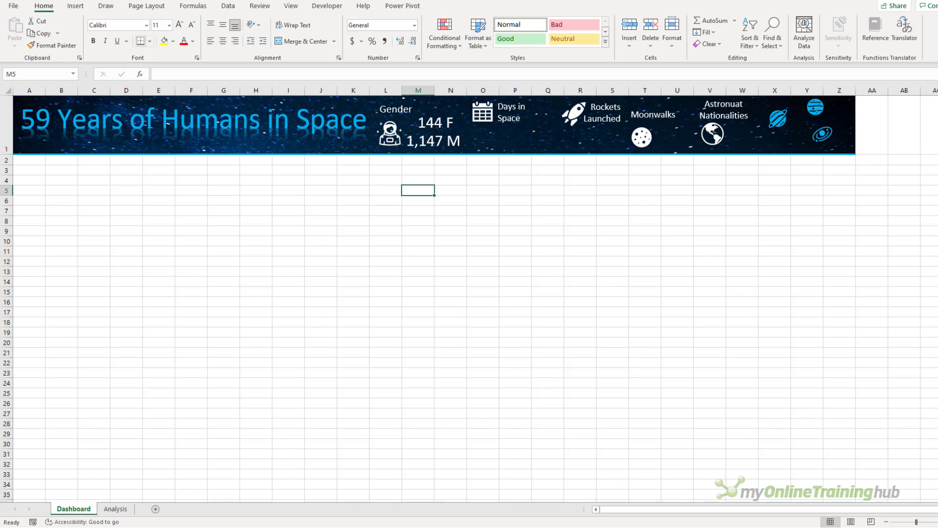
left_click_drag(440, 146, 511, 149)
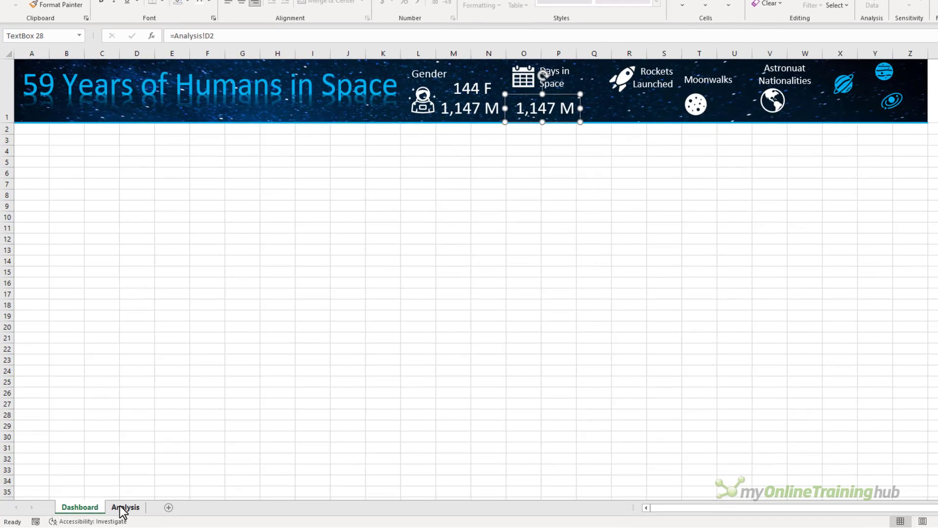
left_click(122, 509)
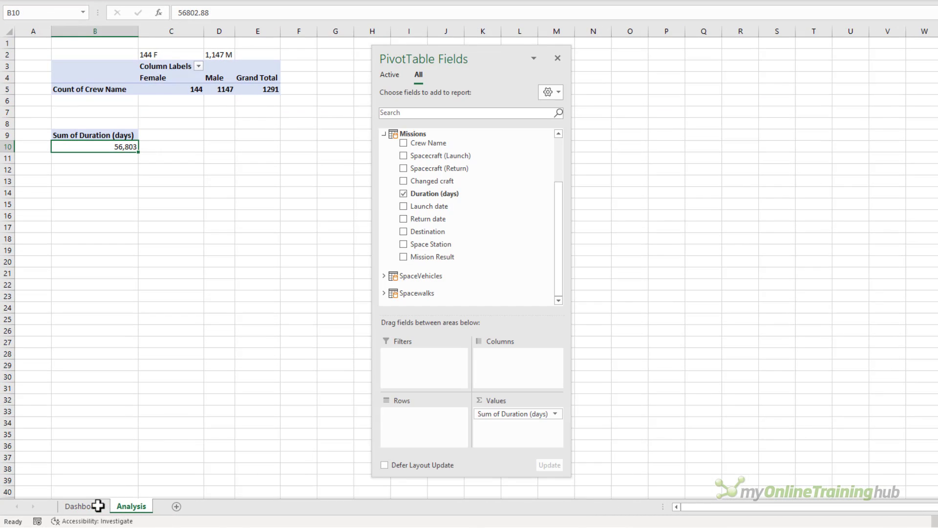
left_click(77, 506)
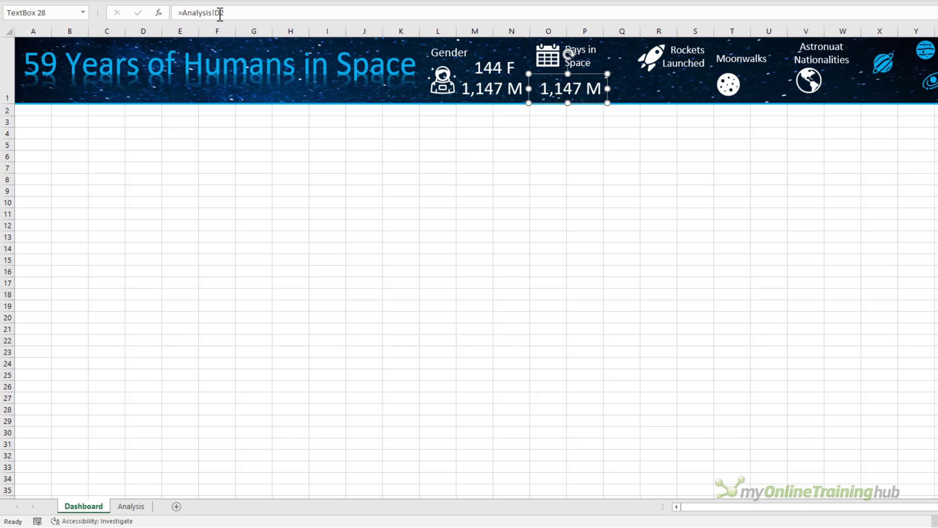
left_click(239, 14)
type("b1")
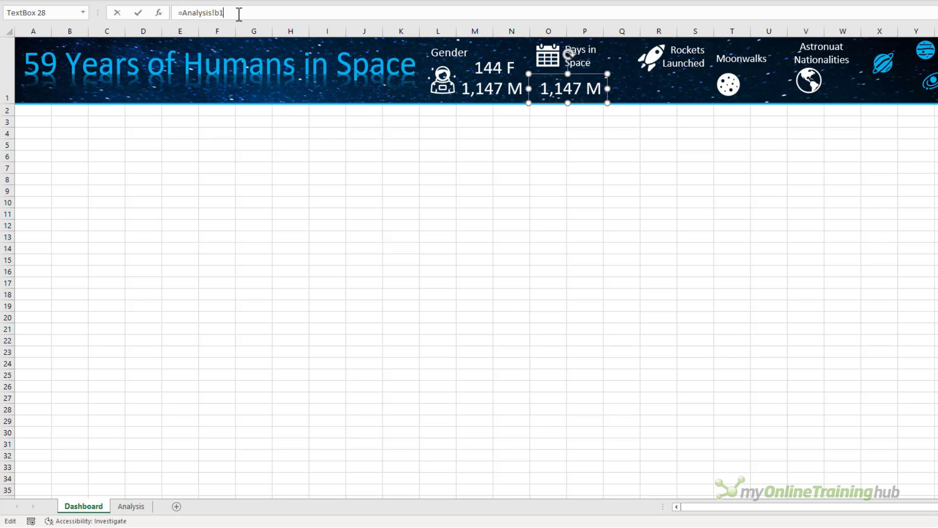
type("0")
key("Return")
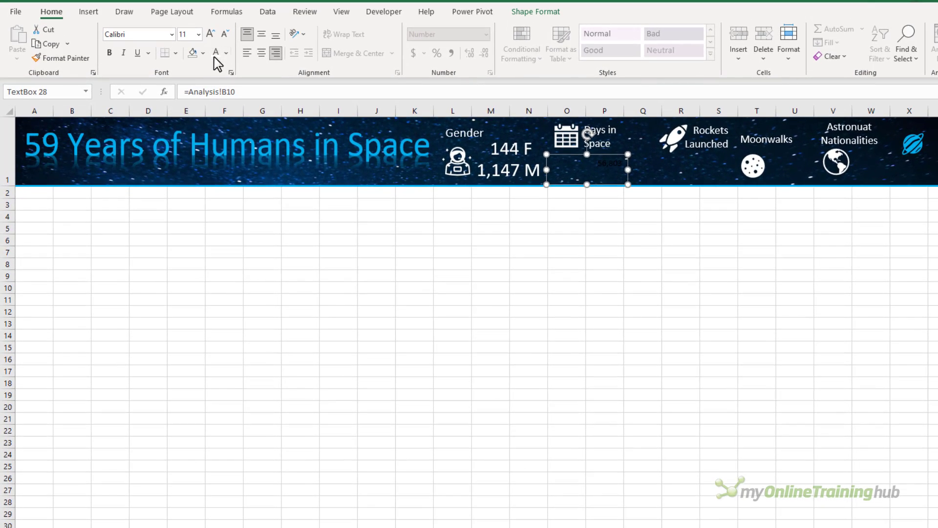
Format the Days in Space value as white text at size 32, and widen and reposition its text box to fit
left_click(216, 52)
left_click(210, 34)
left_click(211, 34)
left_click(210, 34)
left_click(198, 34)
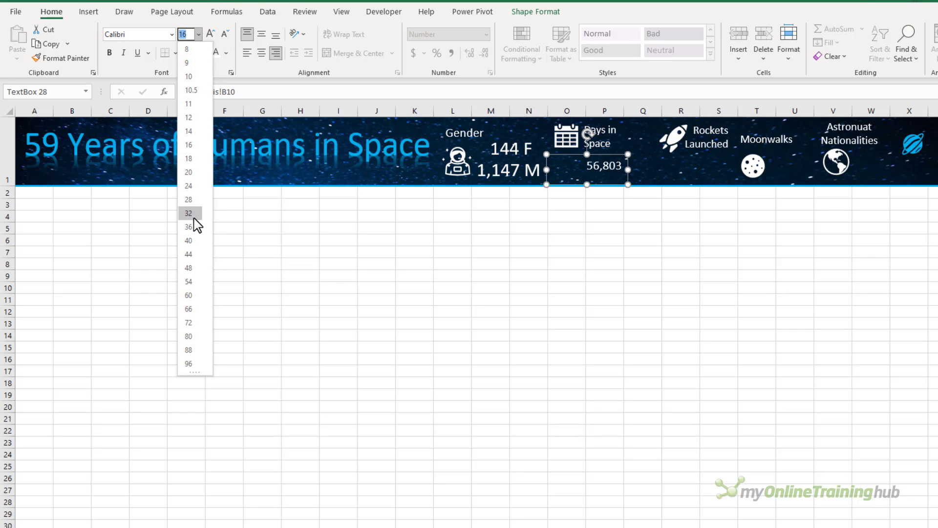
left_click(193, 215)
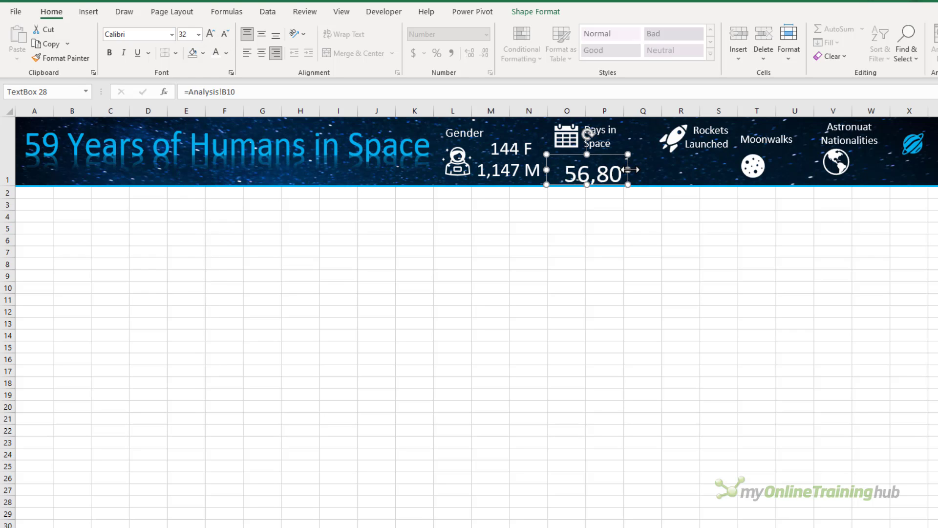
left_click_drag(629, 170, 621, 149)
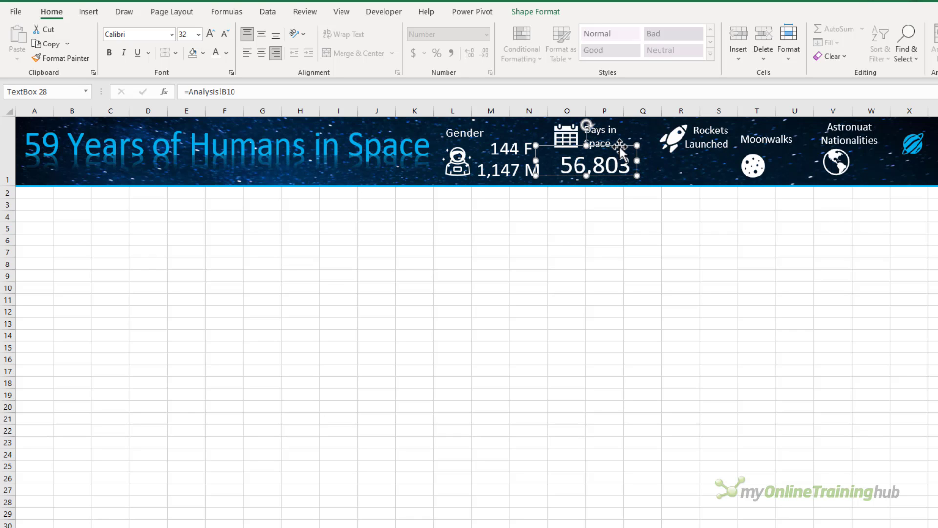
left_click_drag(240, 92, 227, 91)
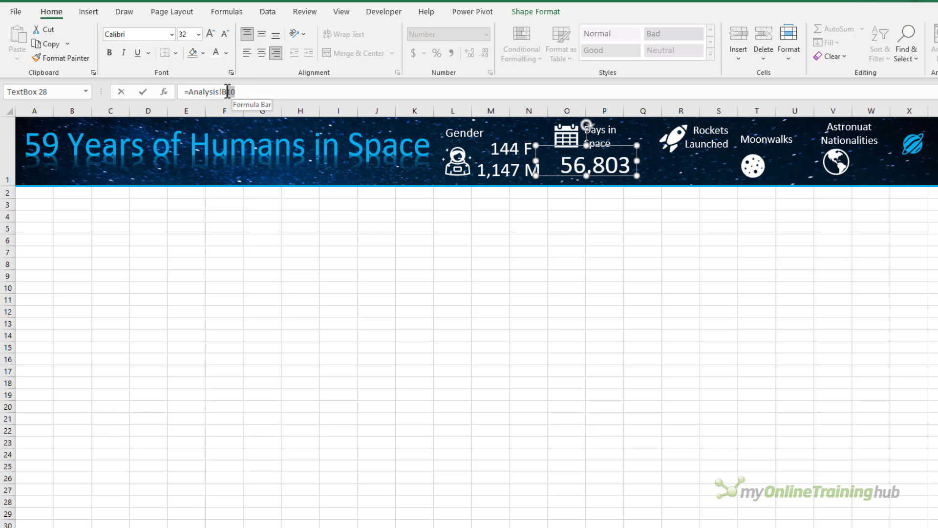
key("Return")
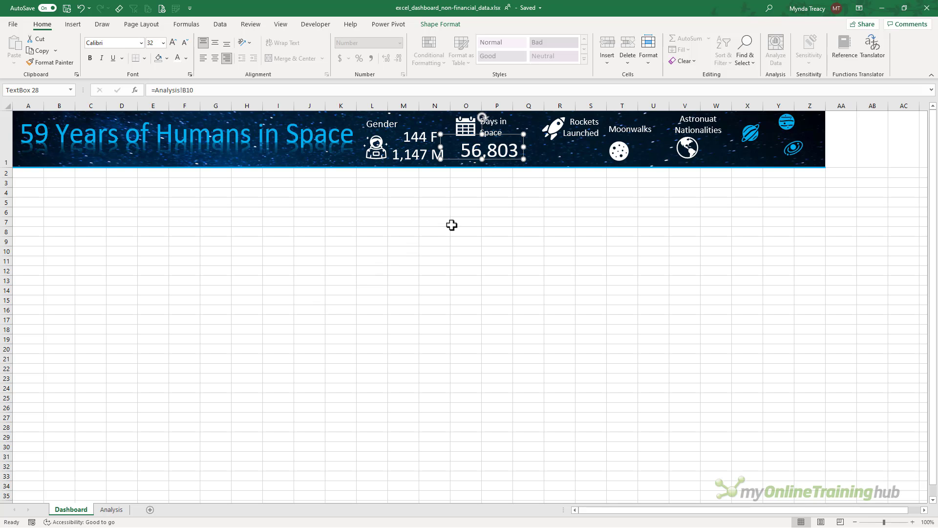
left_click_drag(210, 90, 149, 90)
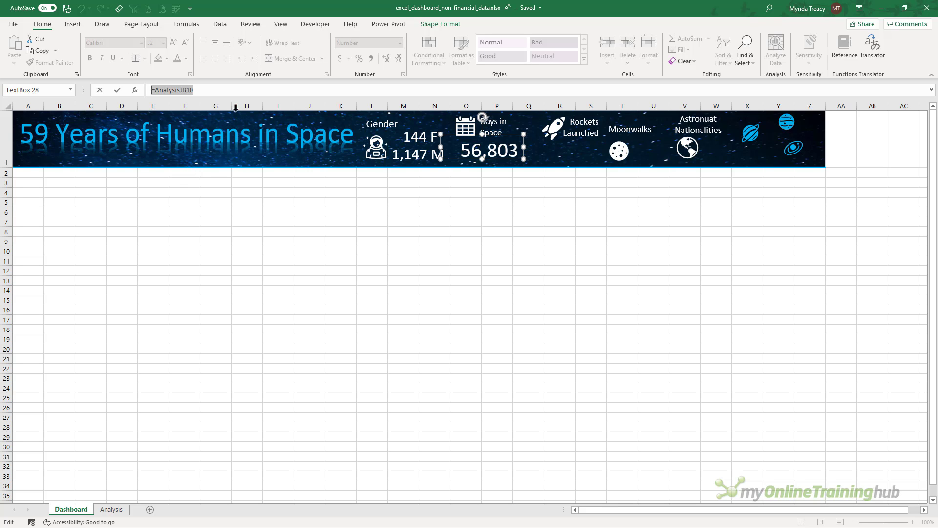
key("Return")
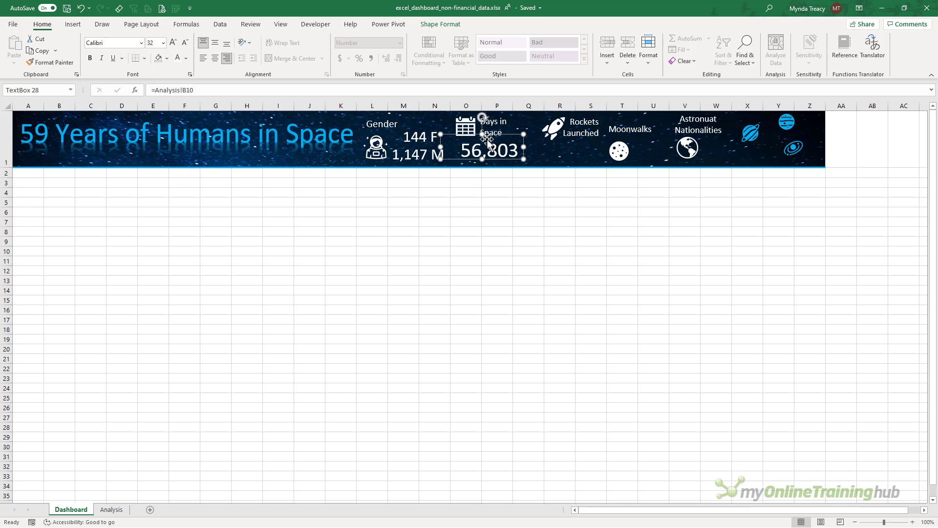
Duplicate the Days in Space value text box and place the copy below the Rockets Launched label
left_click_drag(487, 140, 570, 140)
left_click(562, 221)
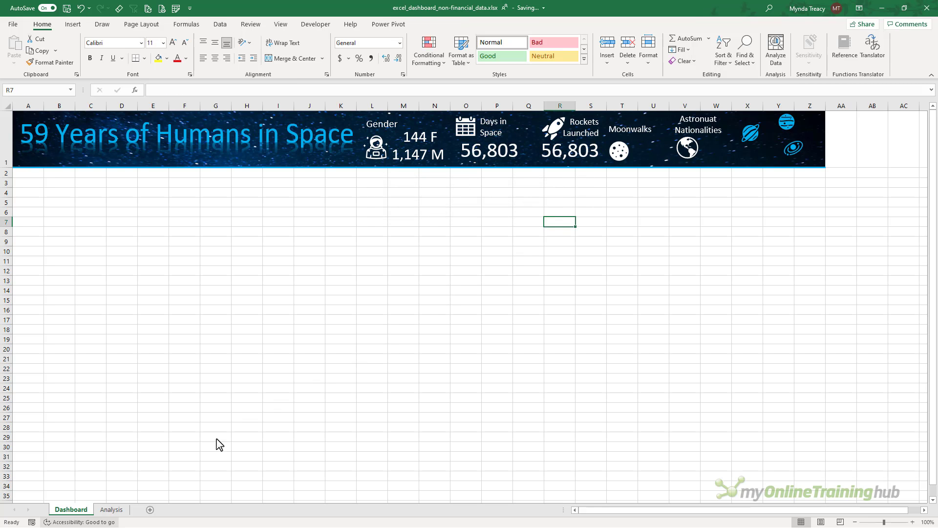
Insert a Data Model PivotTable in cell B14 of the Analysis sheet and add Total flights from SpaceVehicles to its values
left_click(111, 509)
left_click(59, 243)
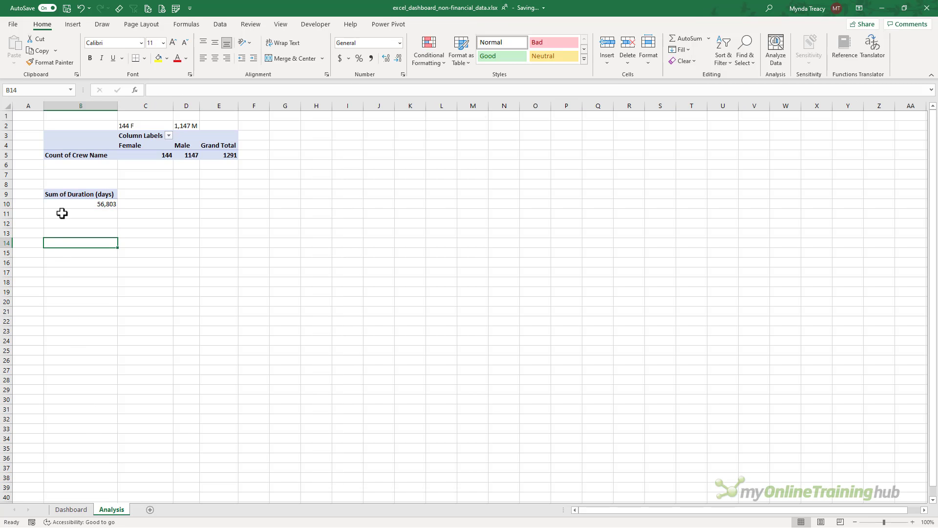
left_click(73, 24)
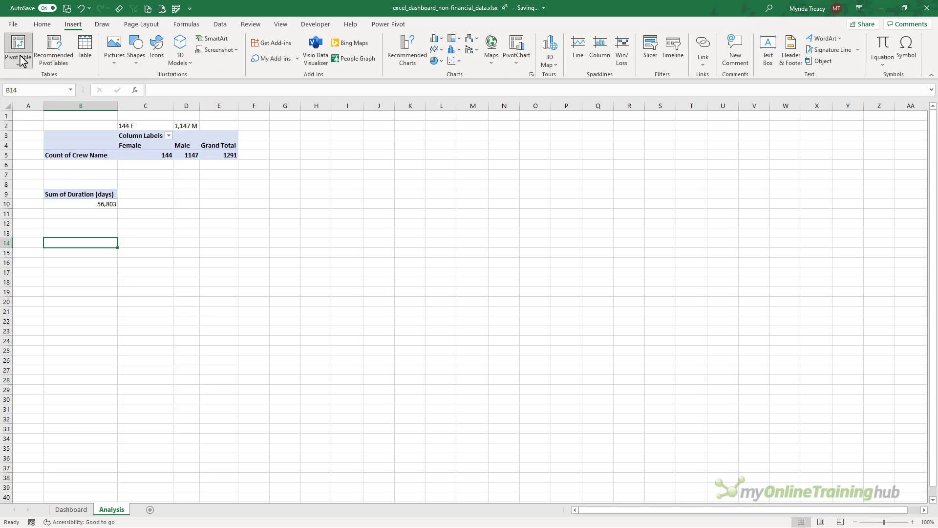
left_click(18, 58)
left_click(22, 103)
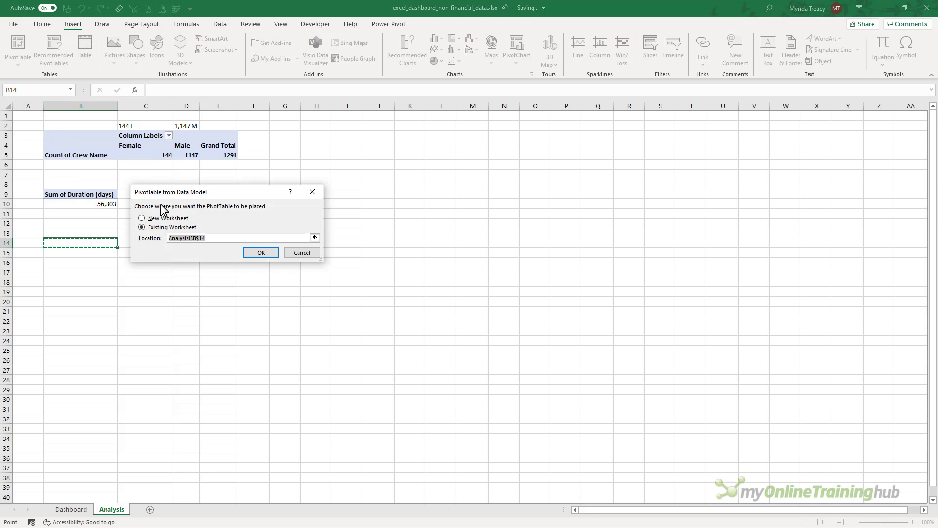
left_click(261, 253)
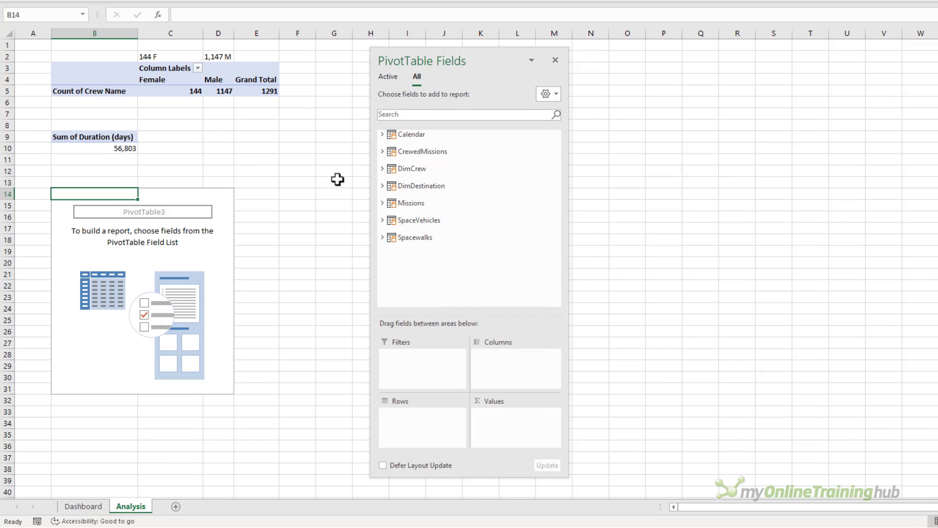
left_click(382, 221)
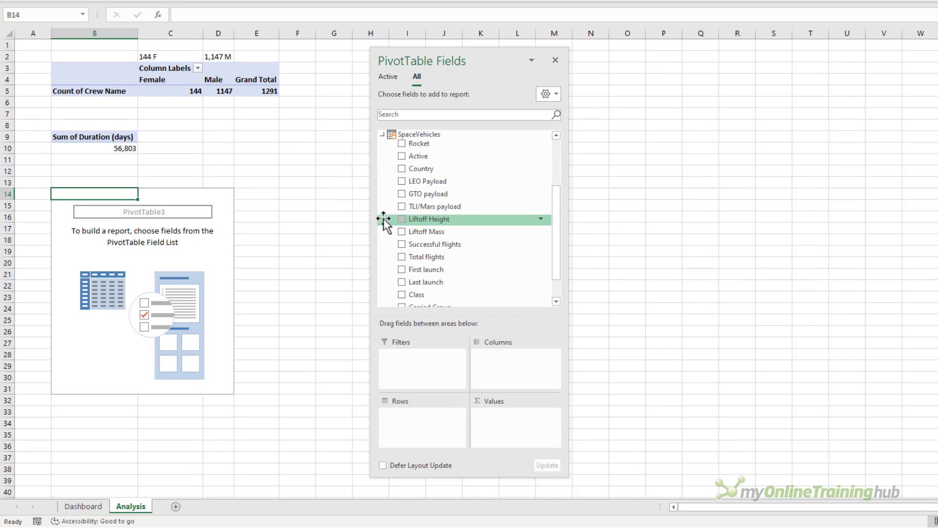
left_click_drag(435, 257, 497, 415)
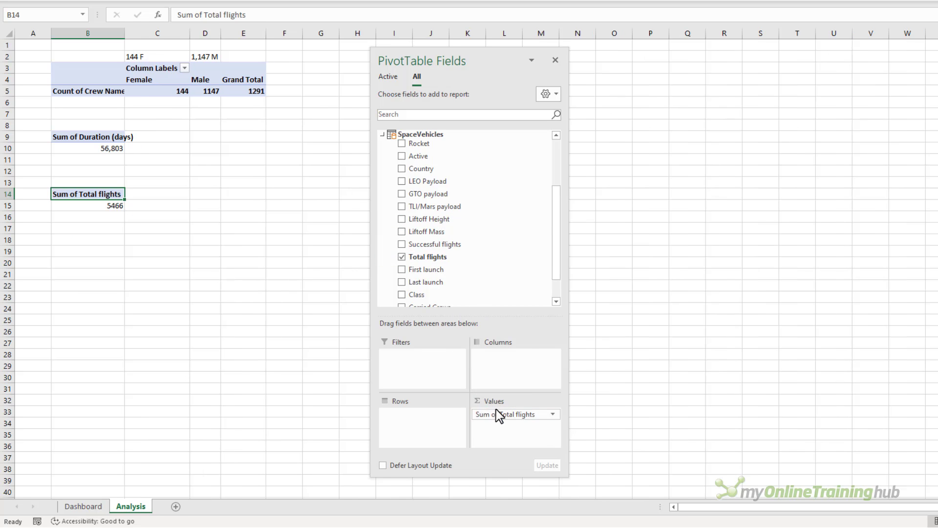
Open the number format settings for the total flights value in the new PivotTable
right_click(87, 207)
left_click(153, 250)
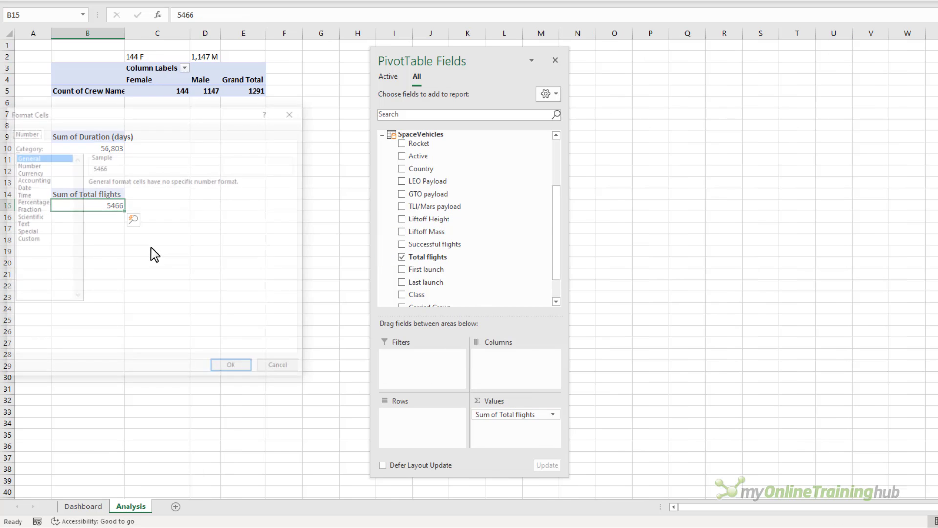
Format the Sum of Total flights value as Number with a thousands separator and zero decimal places
left_click(49, 164)
left_click(113, 197)
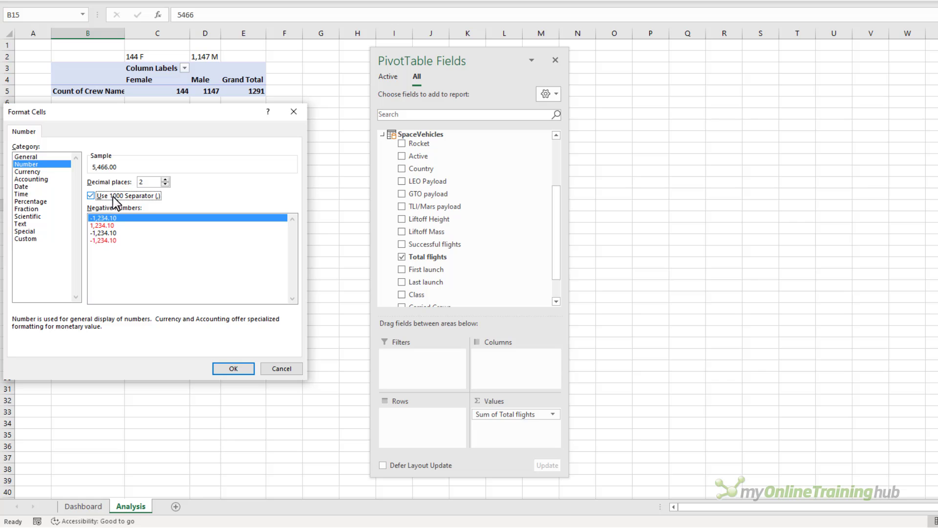
left_click(165, 185)
left_click(165, 185)
left_click(233, 368)
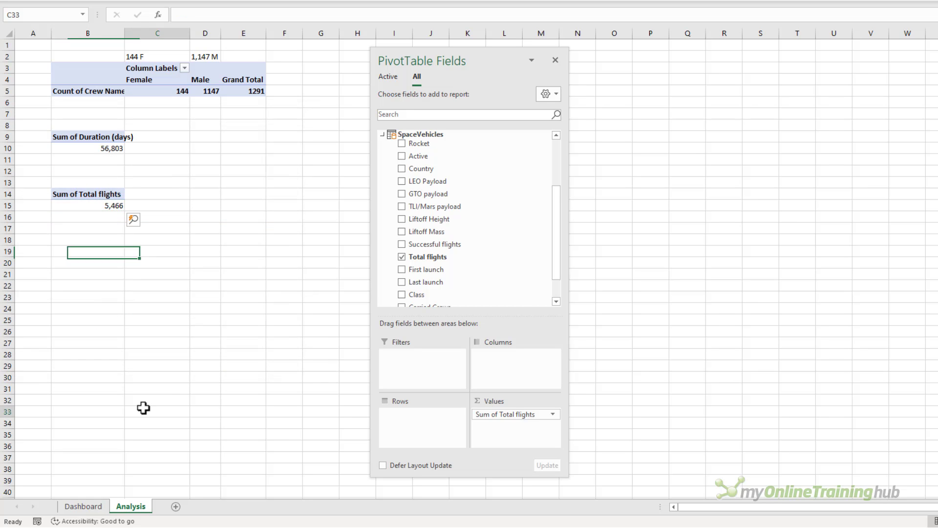
left_click(142, 410)
Try to link the Dashboard's Rockets Launched text box to the Sum of Total flights value by pointing to Analysis cell B15
left_click(83, 506)
left_click(657, 83)
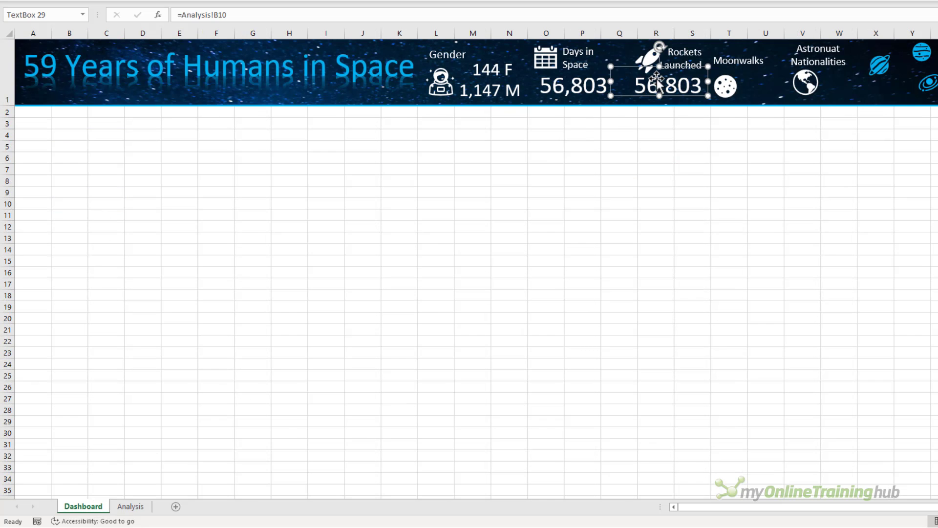
left_click_drag(237, 14, 113, 18)
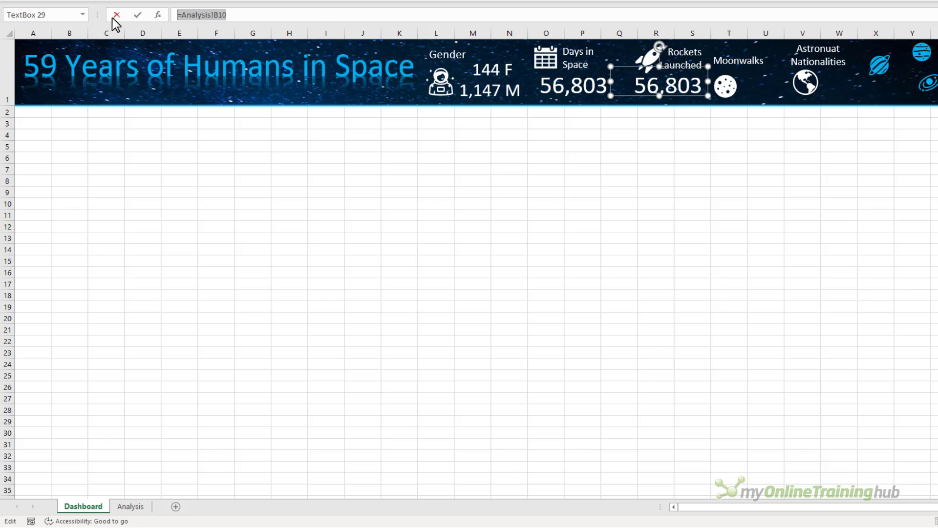
type("=")
left_click(125, 507)
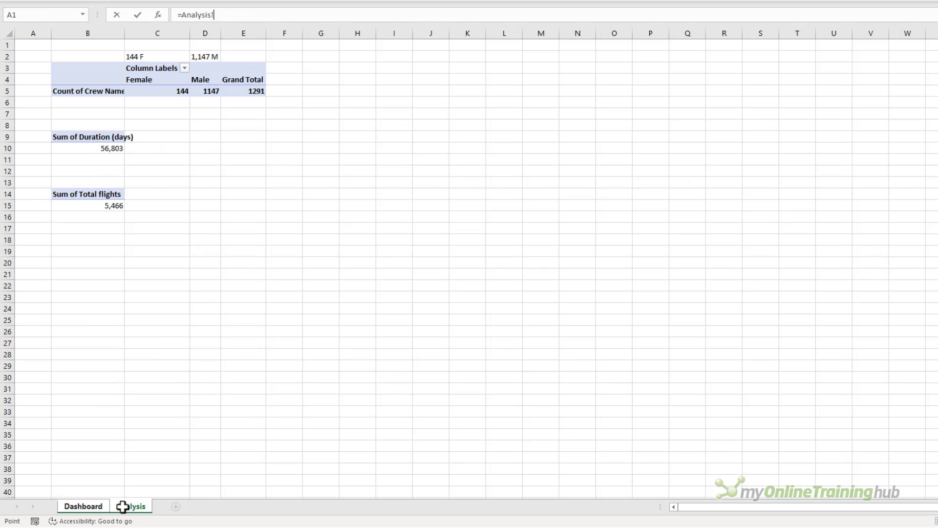
left_click(98, 205)
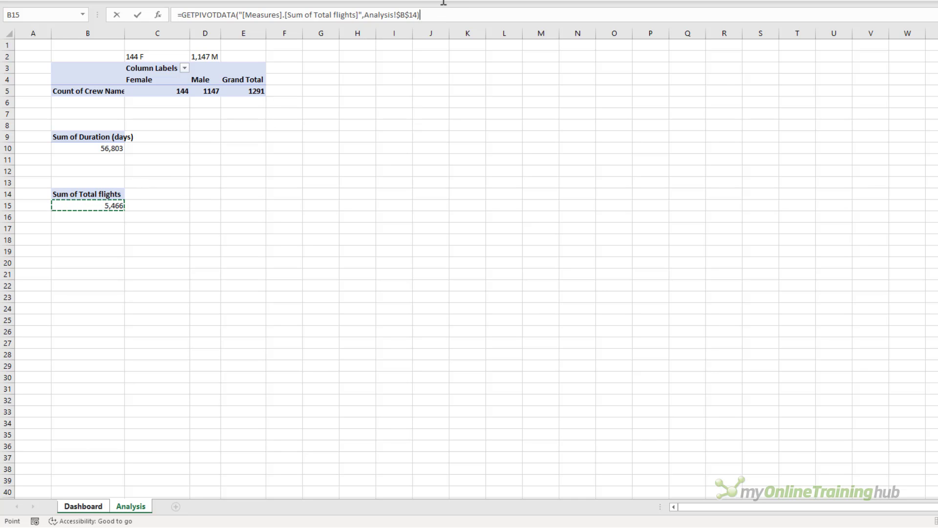
key("Return")
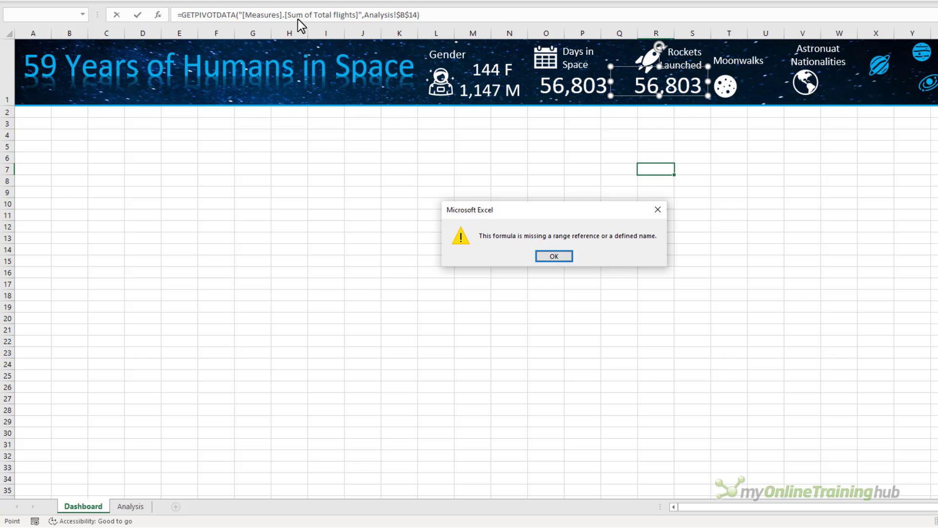
left_click(560, 257)
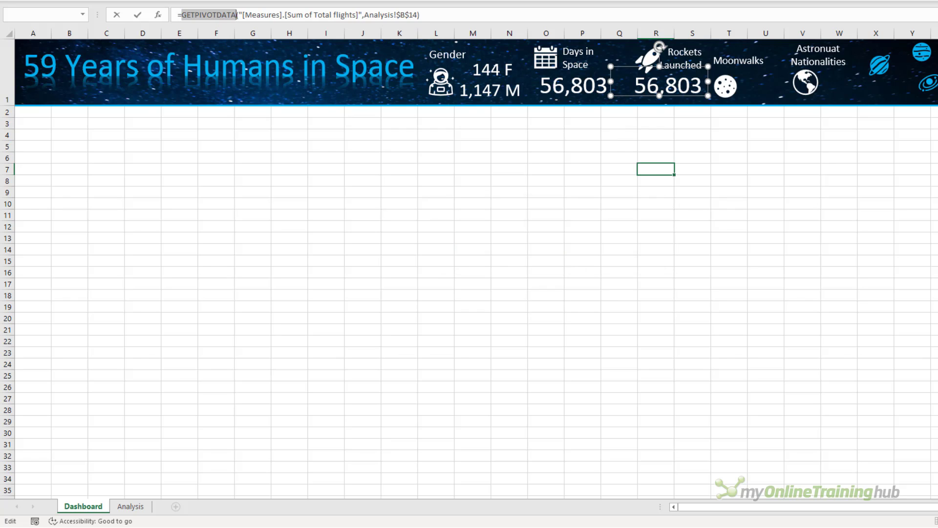
Replace the Rockets Launched text box's formula with =Analysis!B15
left_click_drag(467, 18, 199, 8)
key("BackSpace")
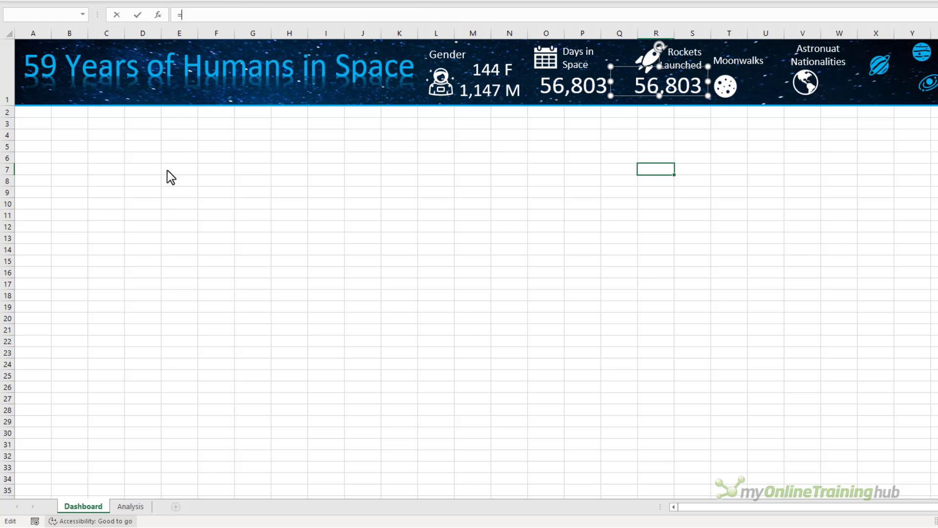
left_click(131, 506)
left_click(102, 217)
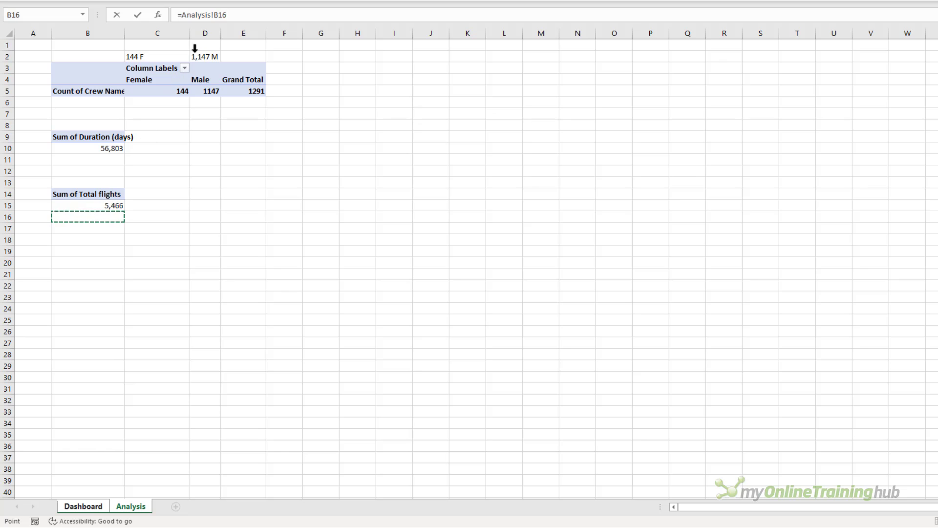
left_click(222, 15)
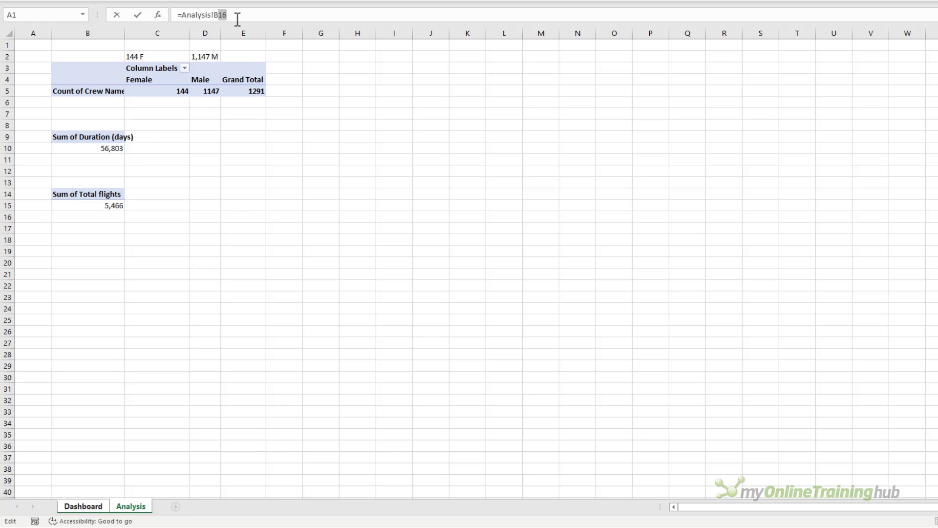
key("Return")
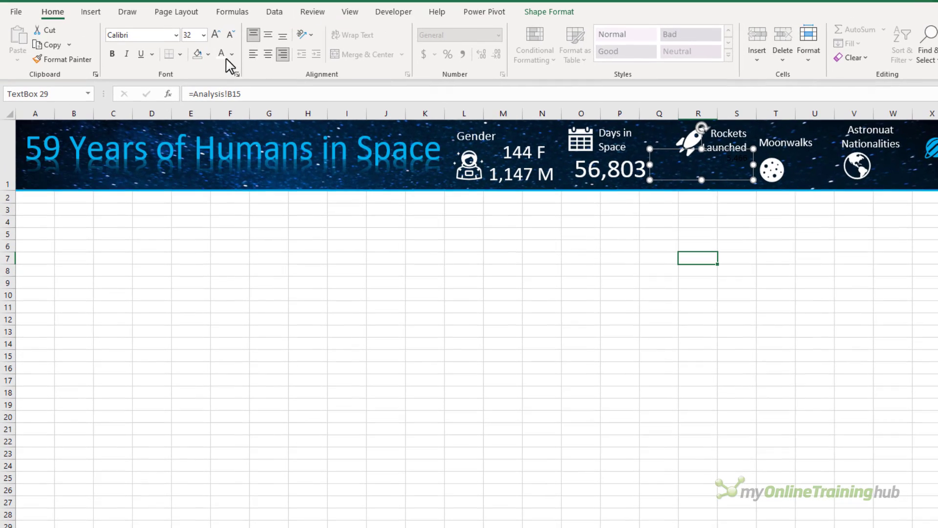
Give the Rockets Launched number a white font colour and set its font size to 36
left_click(220, 54)
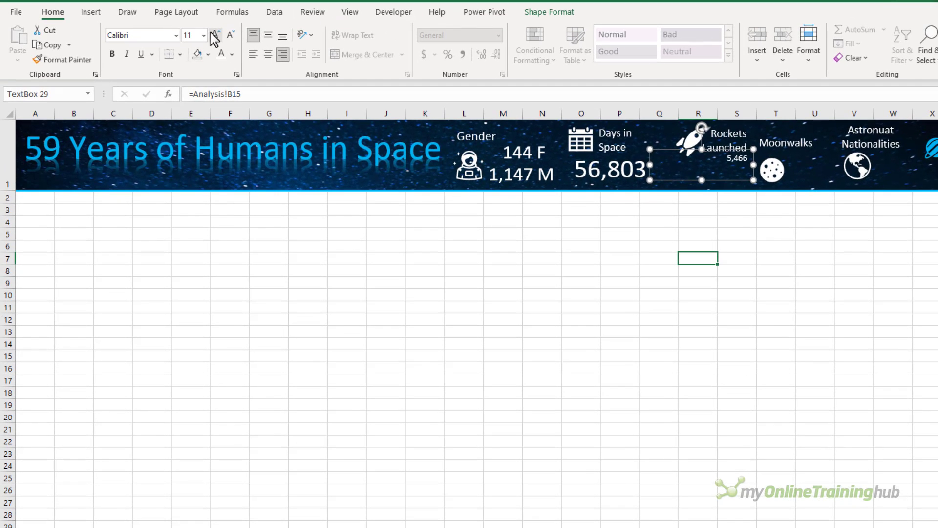
left_click(213, 35)
left_click(204, 36)
left_click(193, 236)
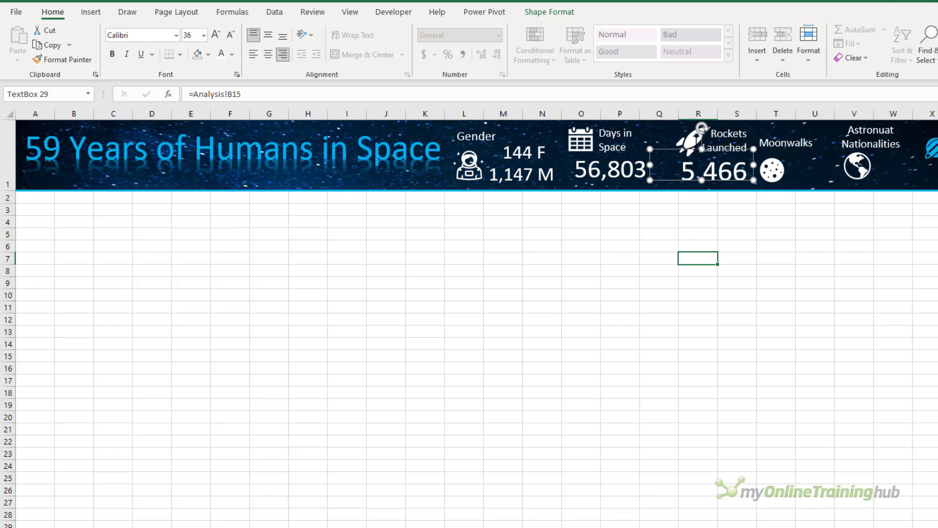
Shift the rocket icon, its label and its number slightly left together, and nudge the number up slightly
left_click(690, 139, "ctrl")
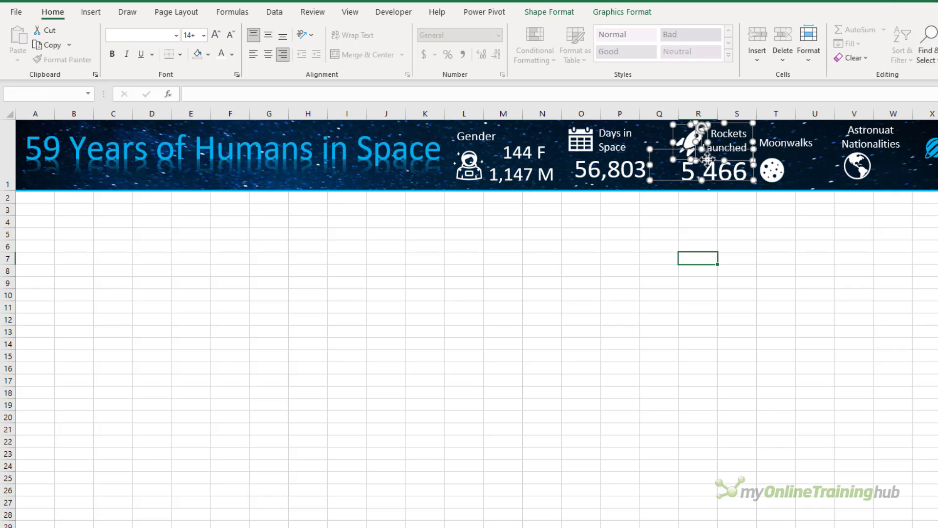
left_click_drag(715, 161, 699, 161)
left_click(739, 259)
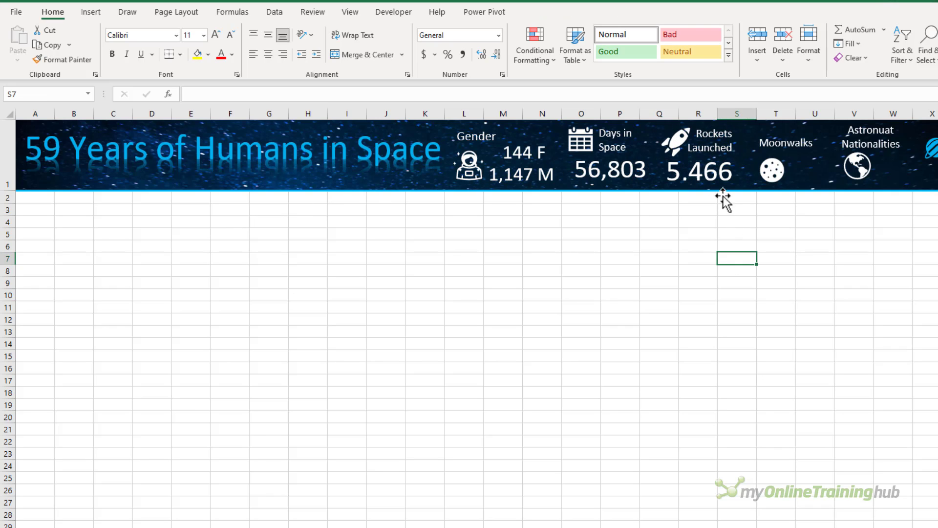
left_click(689, 184)
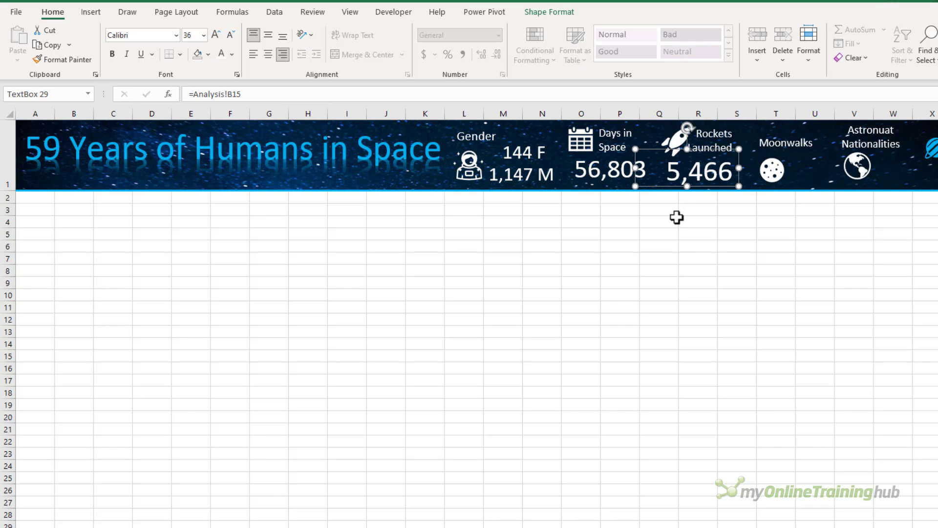
key("Up")
key("Up")
key("Up")
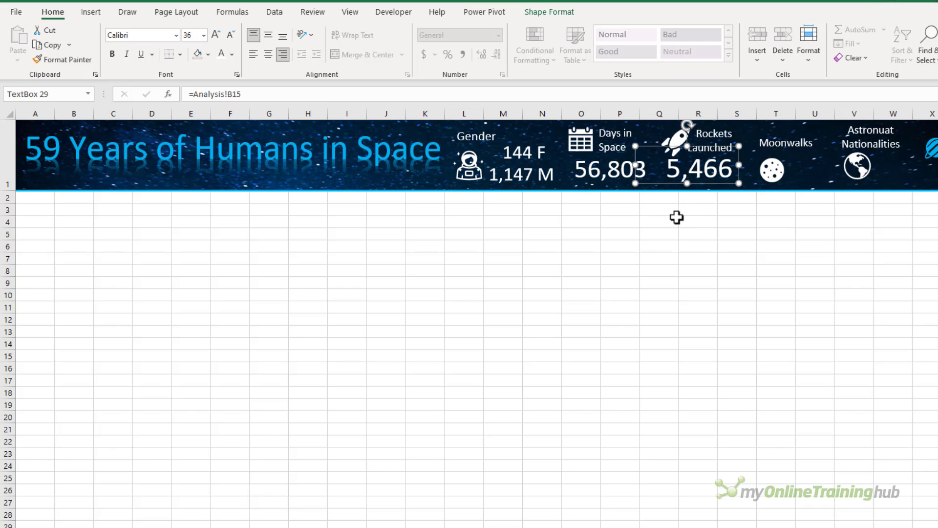
Duplicate the Rockets Launched number box horizontally to the right, under the Moonwalks label
left_click(676, 218)
left_click(708, 182, "ctrl+shift")
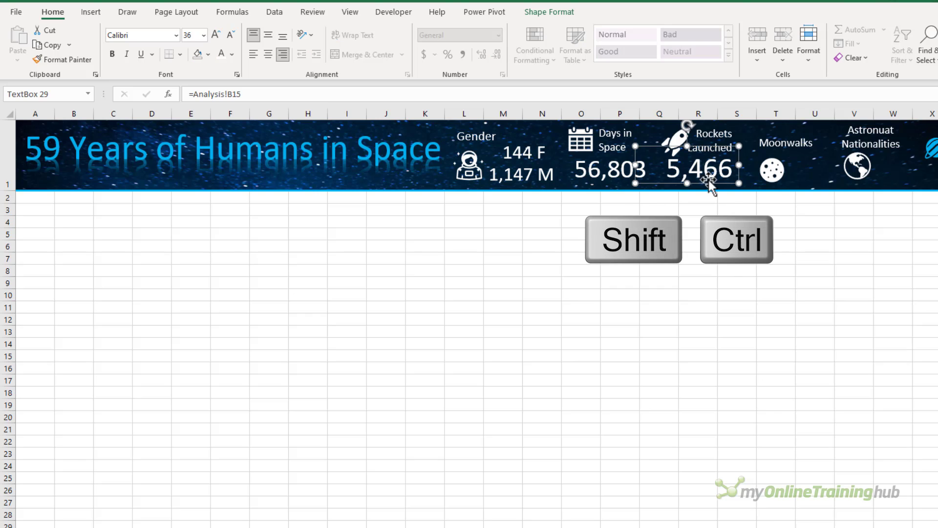
left_click_drag(709, 182, 797, 182)
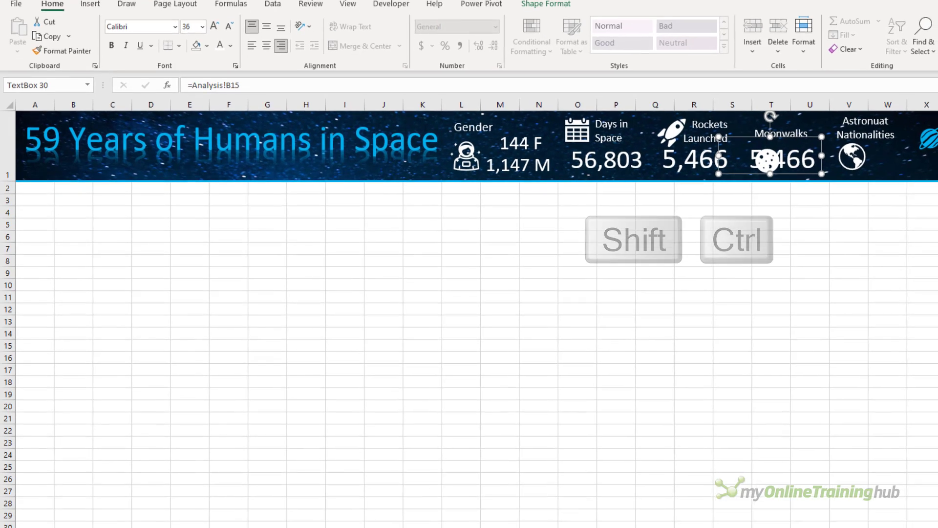
Insert a PivotTable from the Data Model at cell B20 of the existing Analysis sheet
left_click(132, 517)
left_click(84, 240)
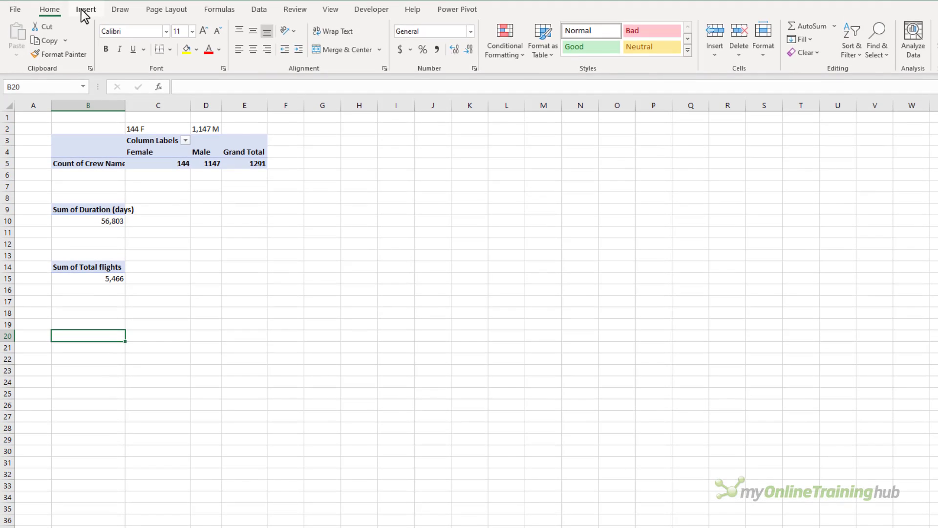
left_click(84, 0)
left_click(22, 24)
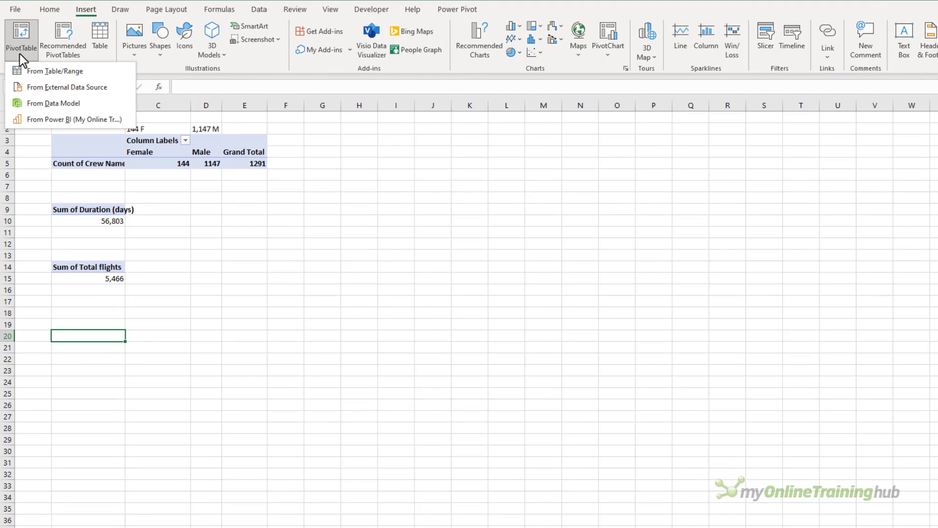
left_click(66, 106)
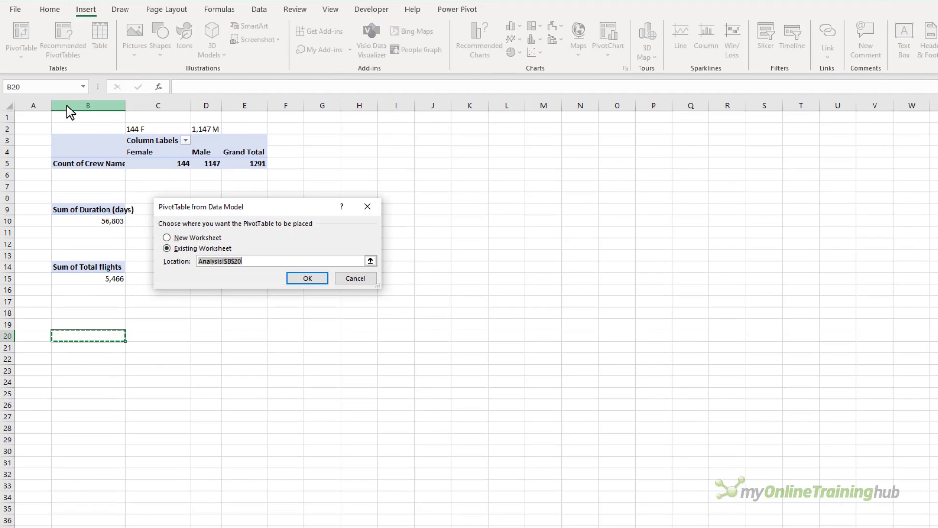
left_click(303, 279)
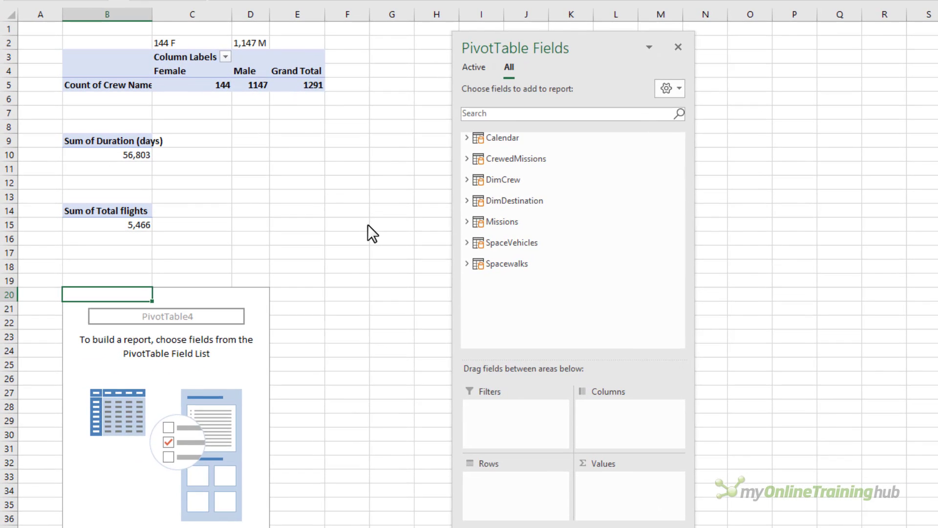
Filter the new PivotTable to Moonwalk TRUE and add the Spacewalks Name field as a counted value
left_click(467, 264)
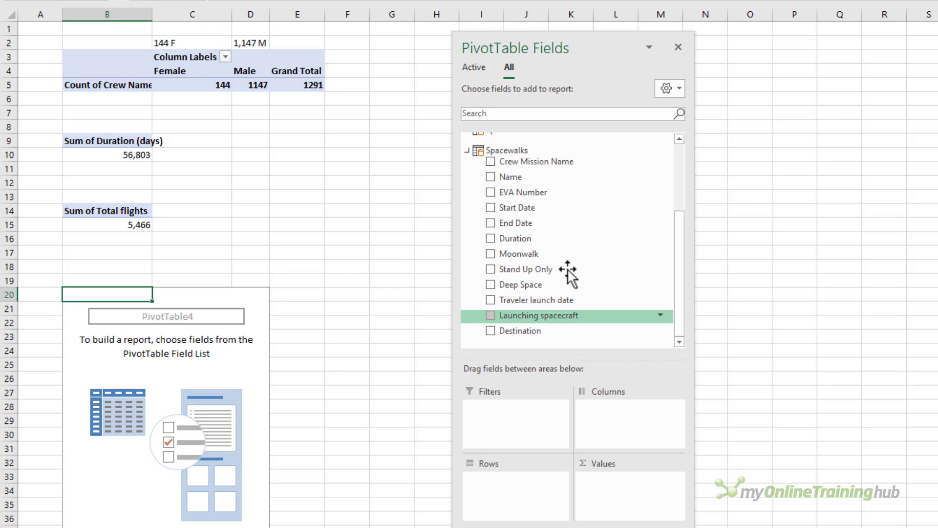
left_click_drag(544, 254, 509, 412)
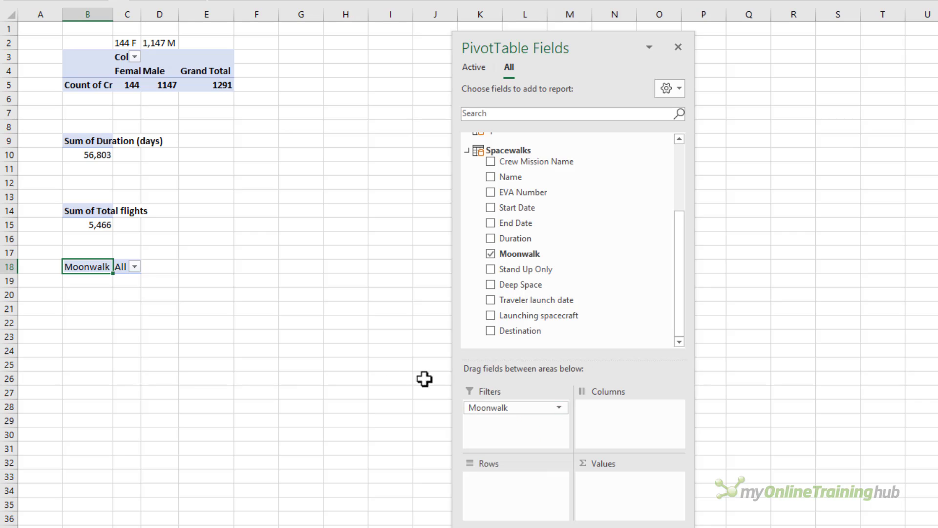
left_click(135, 266)
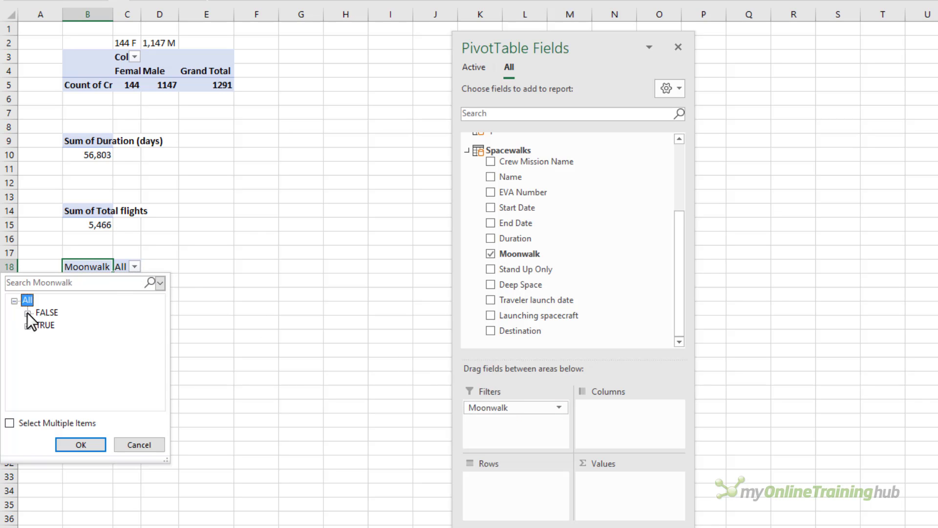
left_click(43, 325)
left_click(80, 445)
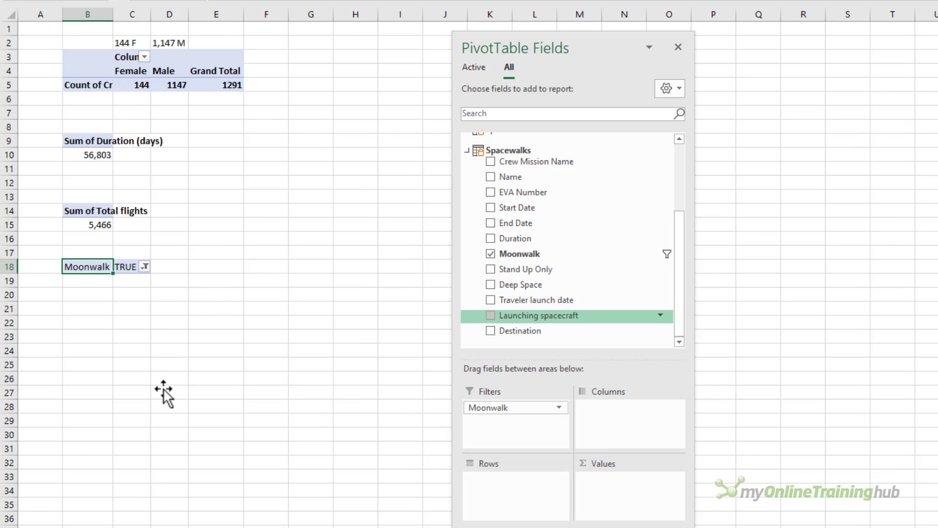
left_click_drag(518, 178, 634, 488)
left_click(88, 312)
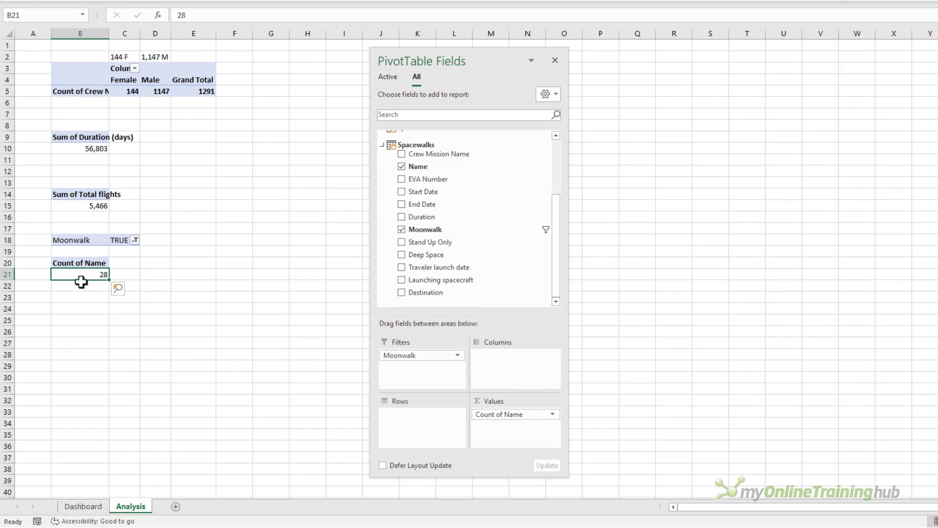
Link the Dashboard's Moonwalks text box to =Analysis!B21 and set its font size to 36
left_click(83, 506)
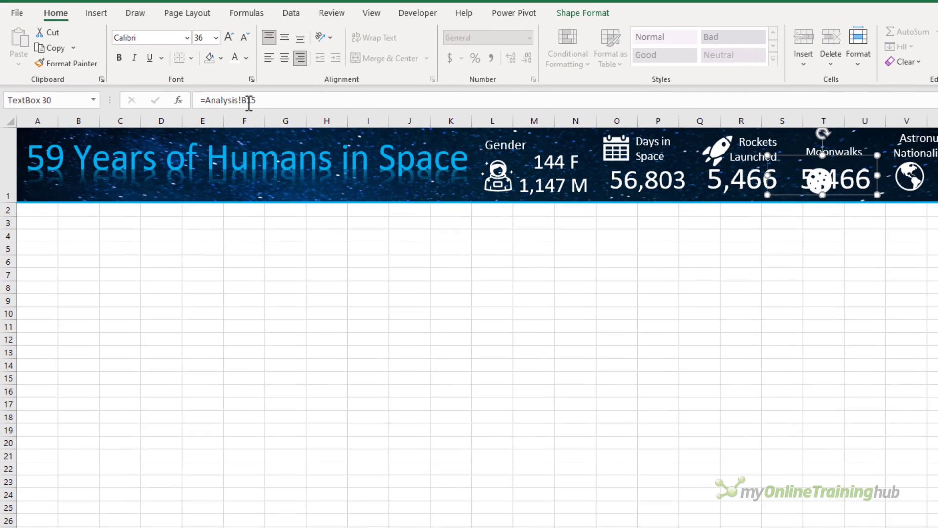
left_click_drag(249, 103, 368, 104)
type("21")
key("Return")
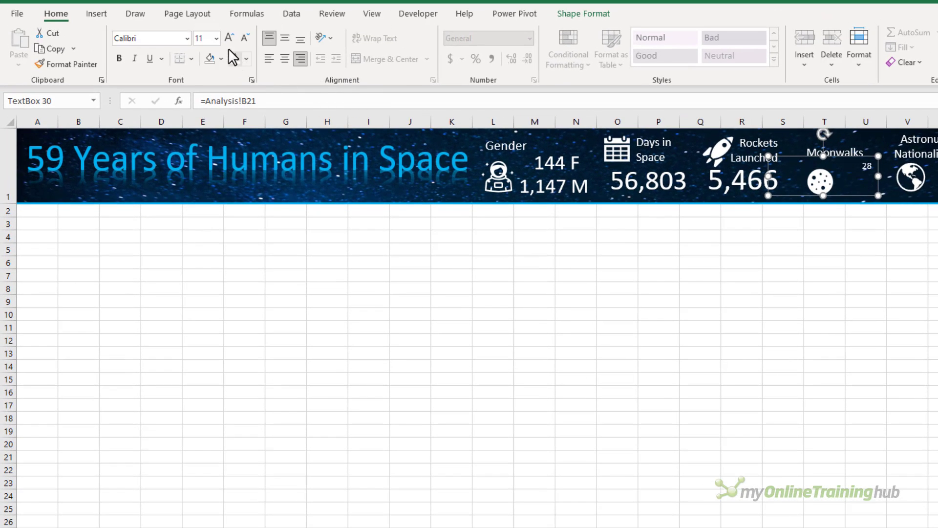
left_click(215, 39)
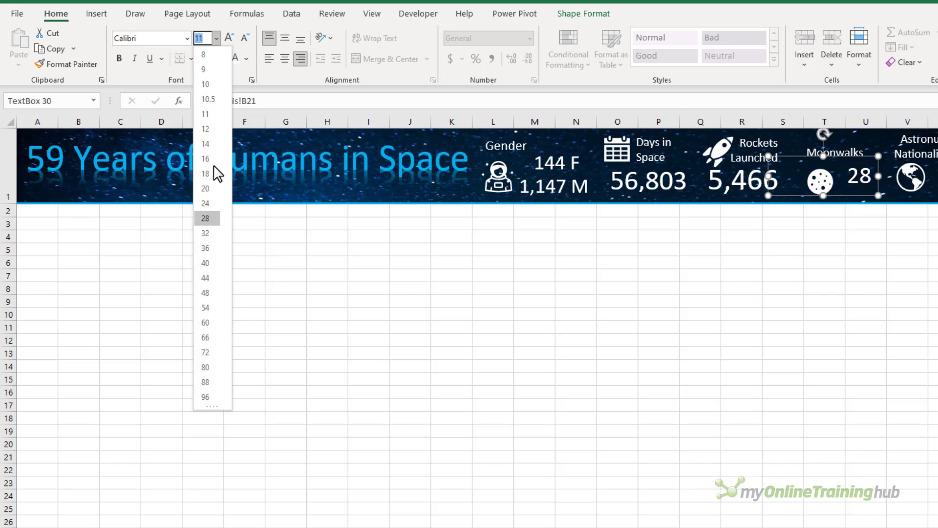
left_click(213, 248)
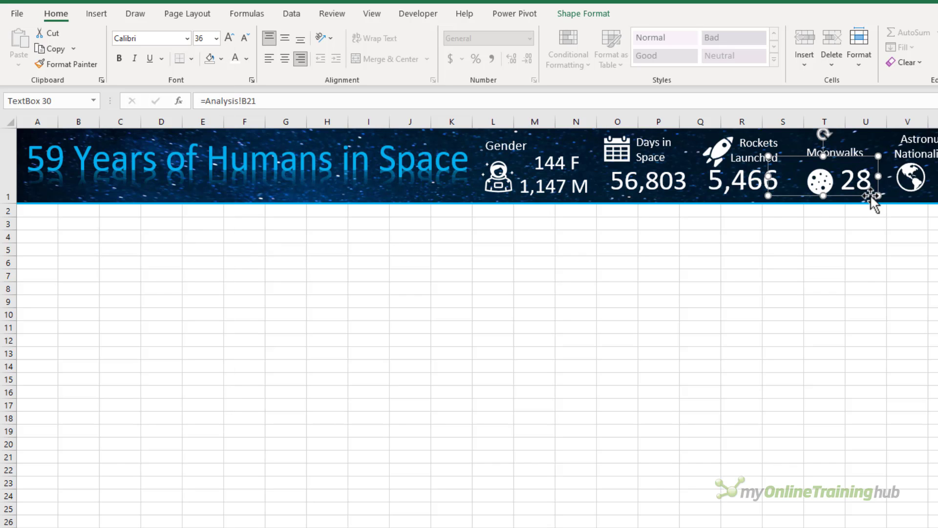
Narrow the Moonwalks number box and shift it and the moon icon slightly left under the label
left_click_drag(871, 196, 866, 196)
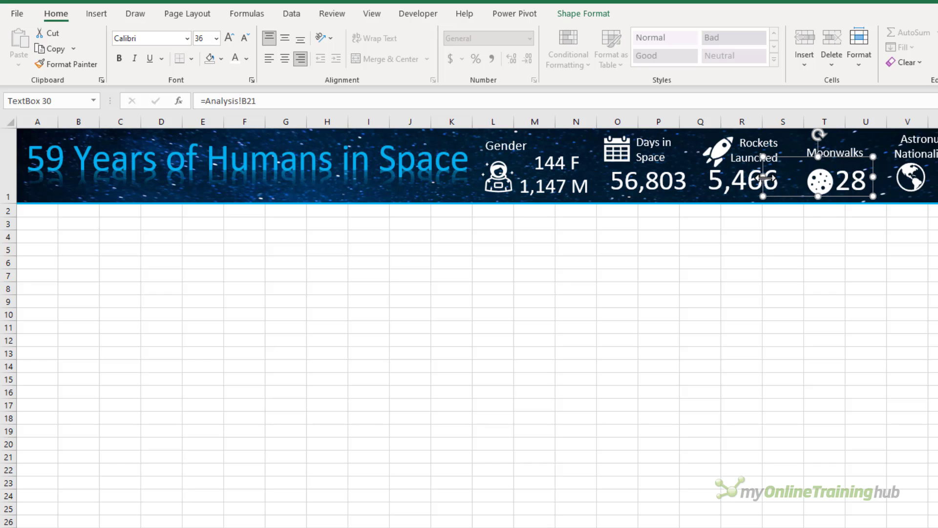
left_click_drag(764, 177, 903, 187)
left_click(817, 184)
Duplicate the Moonwalks number box horizontally to beside the globe icon under Astronaut Nationalities
left_click(862, 289)
left_click(860, 199)
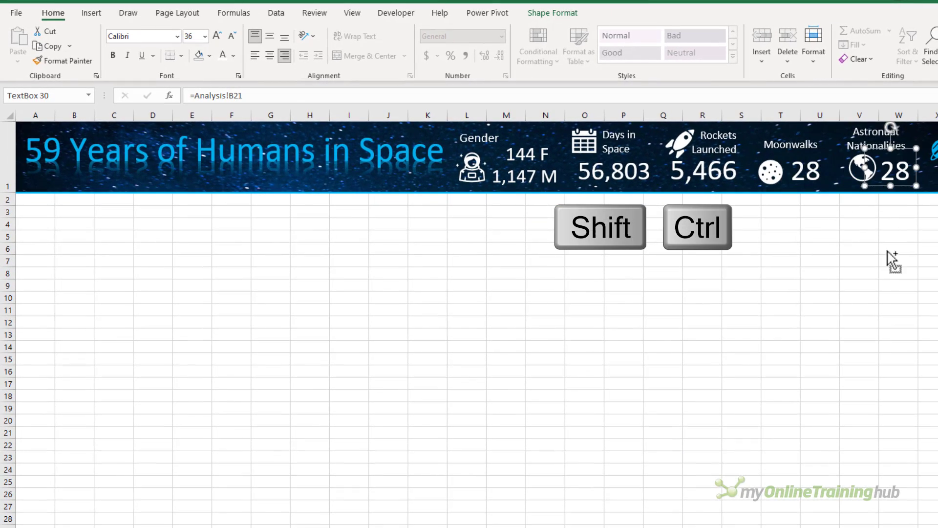
Insert a new PivotTable from the Data Model at cell B24 of the Analysis sheet
left_click(872, 298)
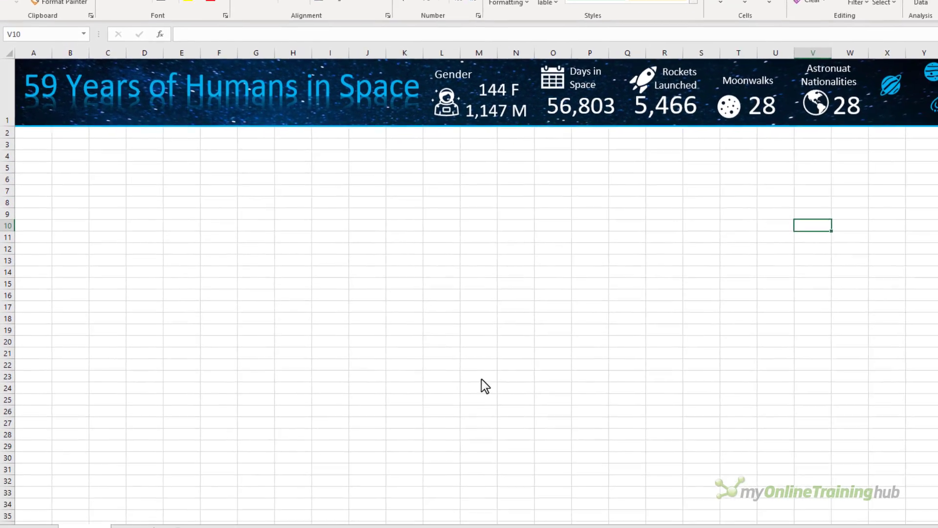
left_click(132, 510)
left_click(80, 378)
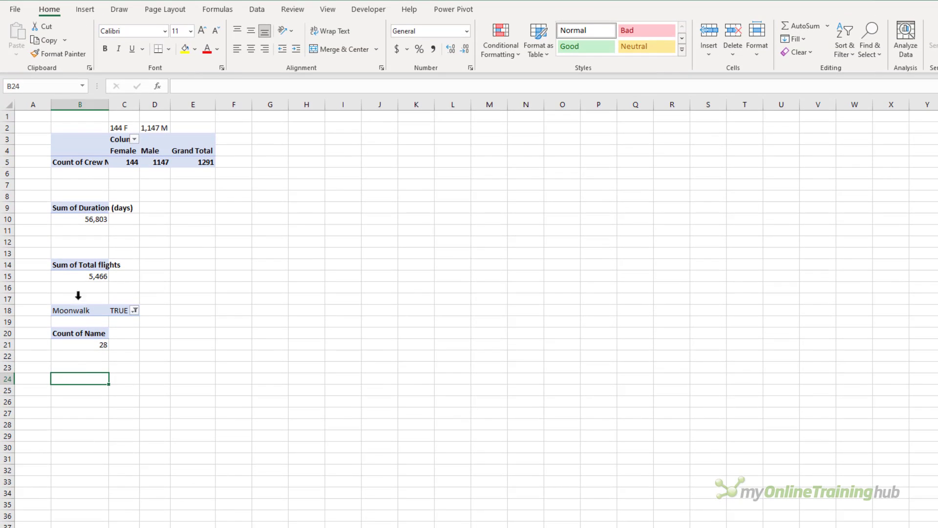
left_click(85, 10)
left_click(21, 39)
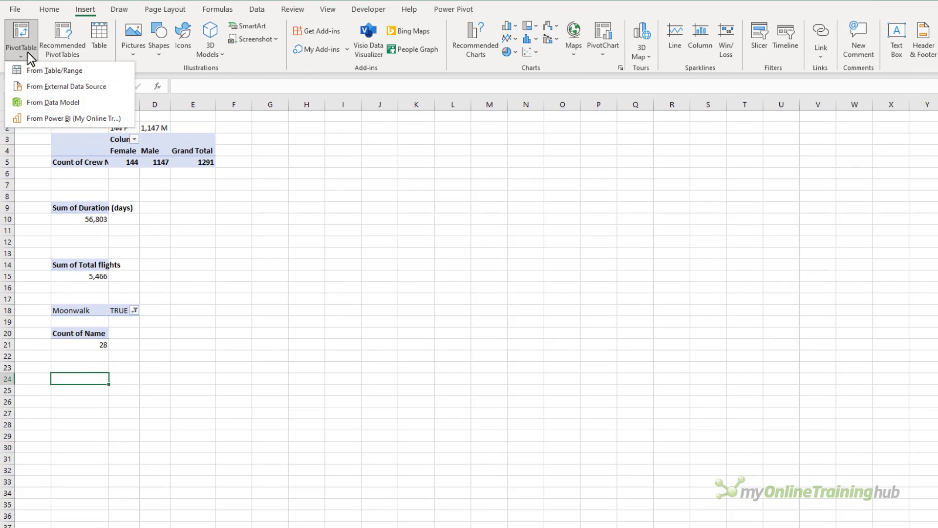
left_click(34, 108)
key("Return")
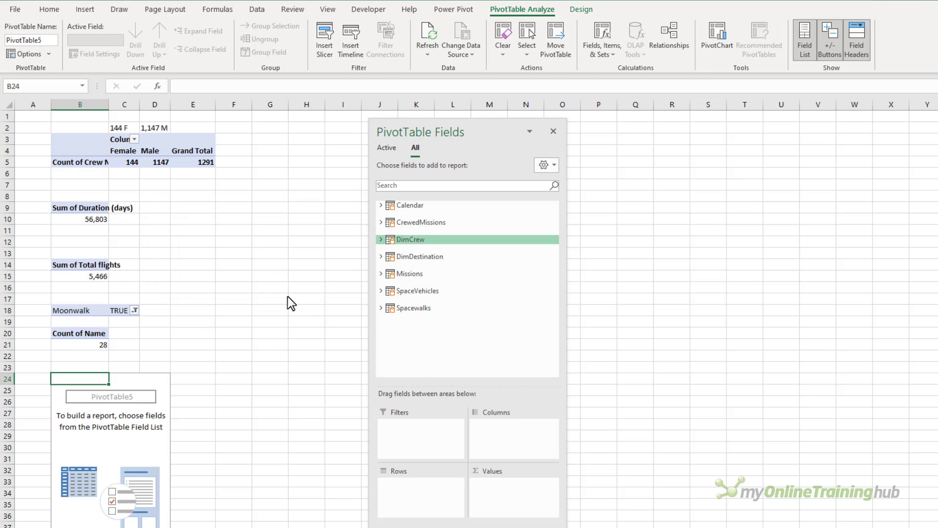
Add the DimCrew Country field to the new PivotTable's values and summarize it by Distinct Count
left_click(380, 239)
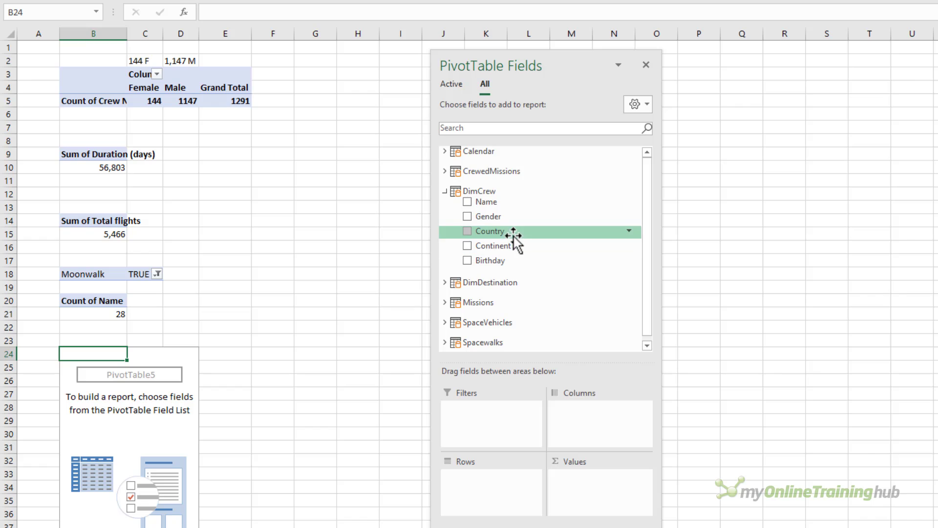
left_click_drag(512, 232, 599, 492)
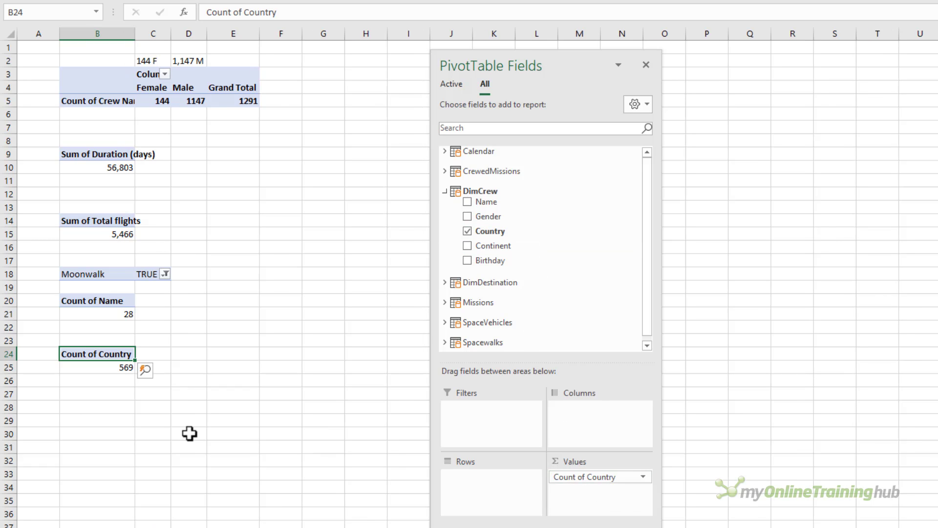
right_click(104, 370)
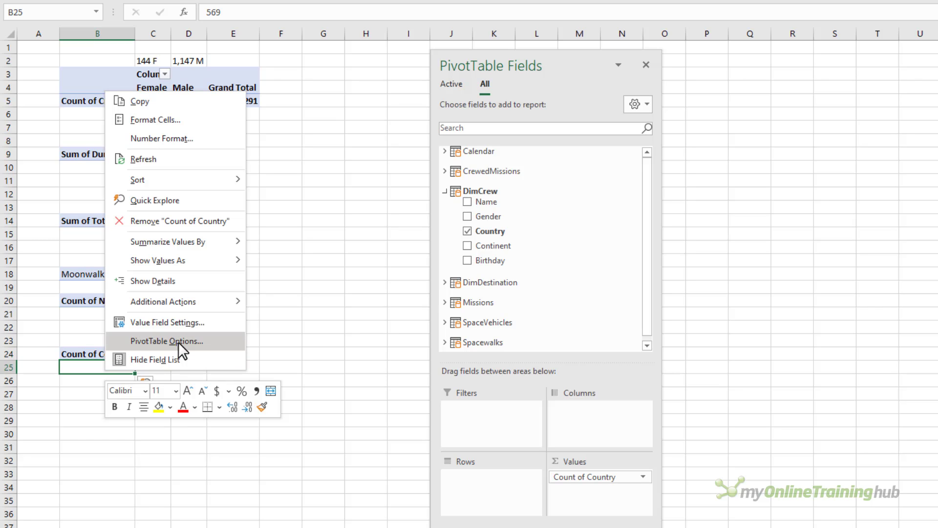
left_click(227, 326)
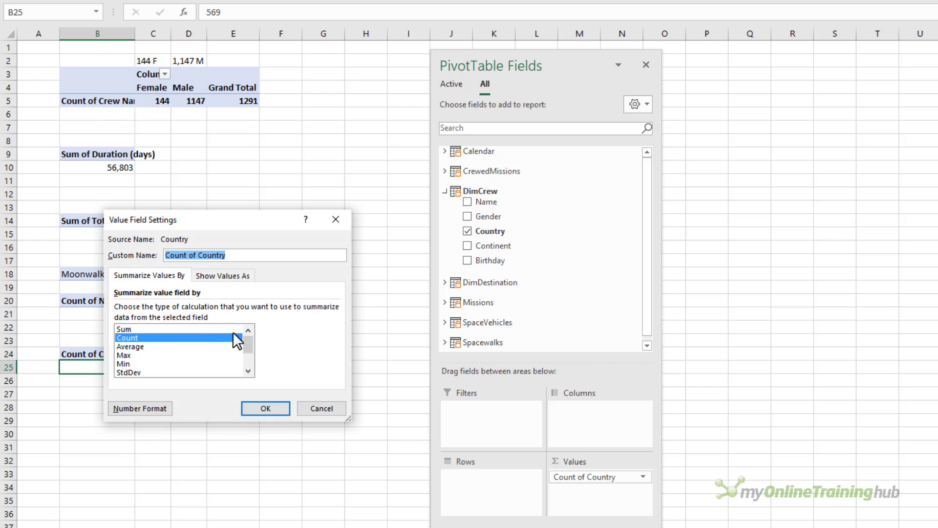
left_click_drag(244, 347, 243, 372)
left_click(181, 372)
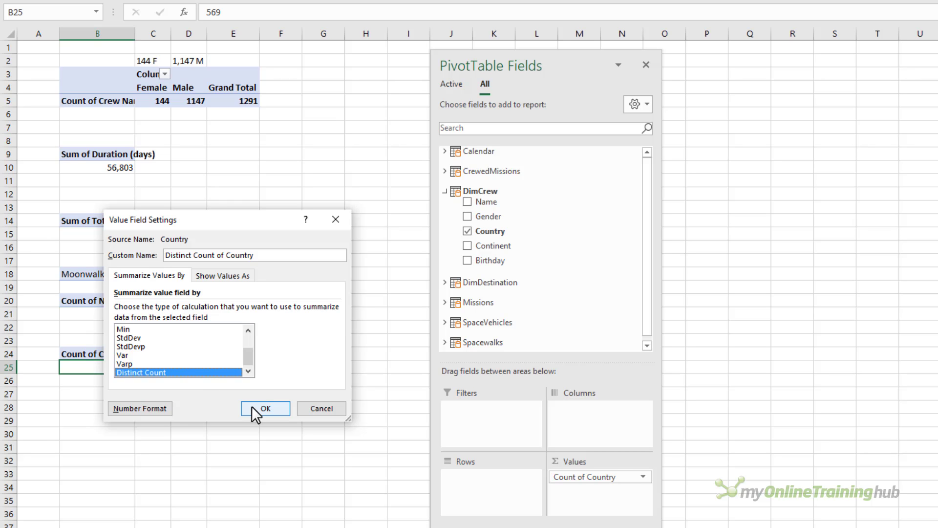
left_click(264, 408)
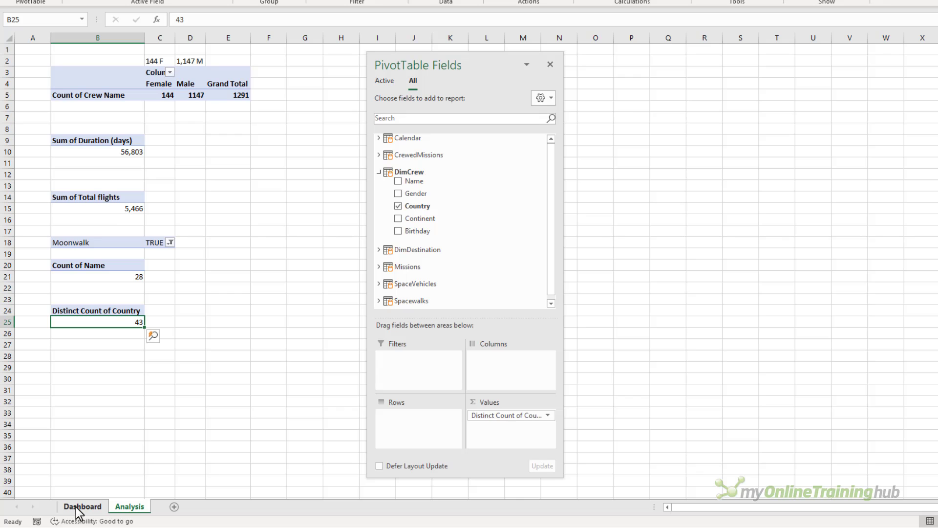
Link the Dashboard's Astronaut Nationalities number box to =Analysis!B25 and set its font size to 36
left_click(93, 508)
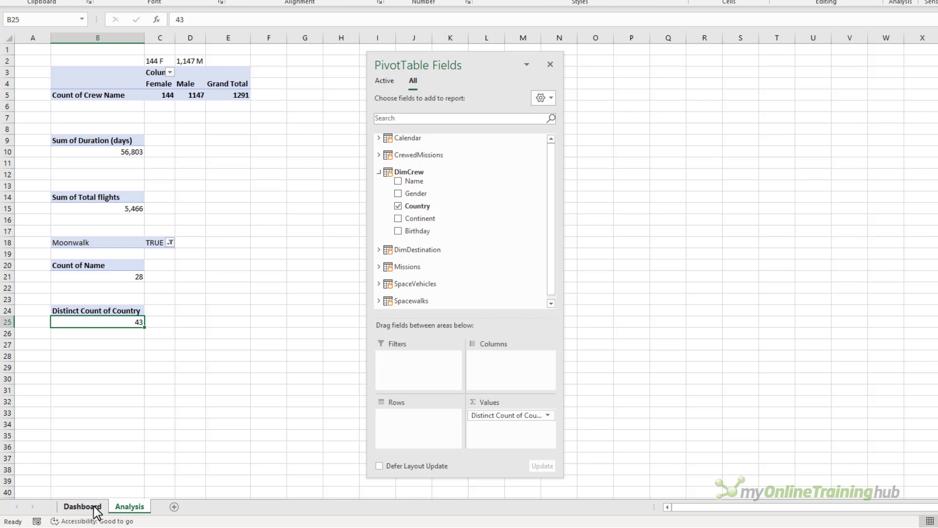
left_click(95, 511)
type("5")
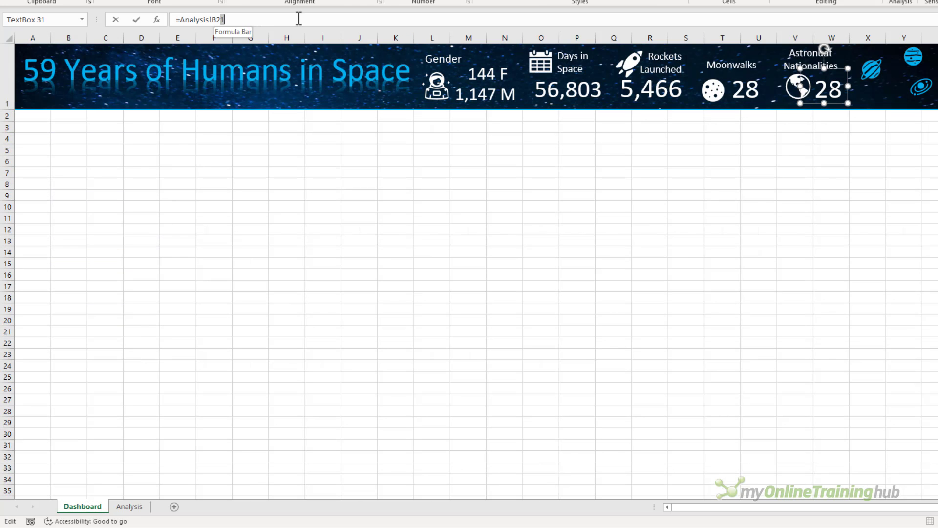
key("Return")
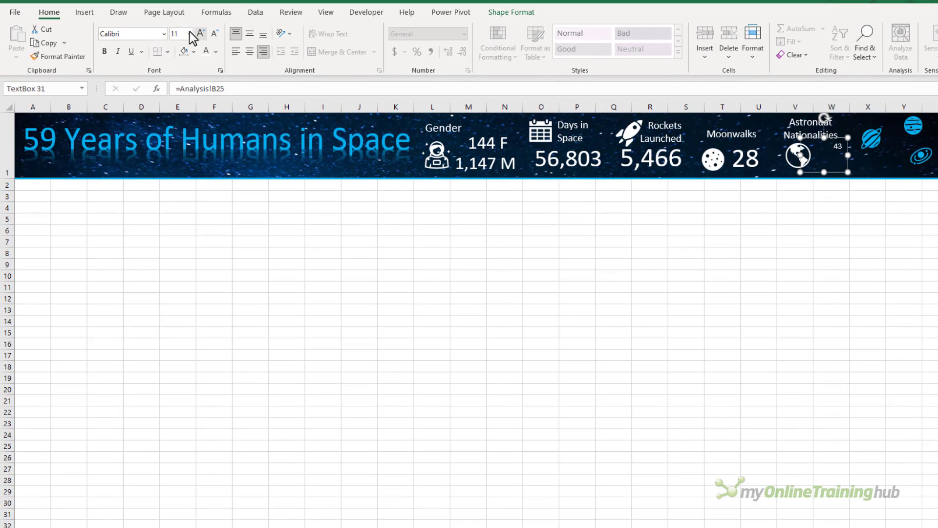
left_click(190, 33)
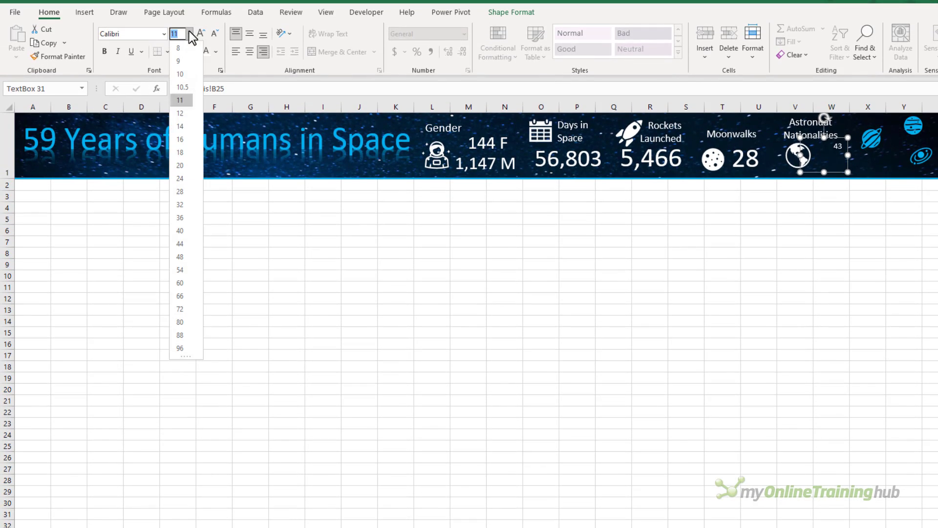
left_click(193, 225)
left_click(286, 263)
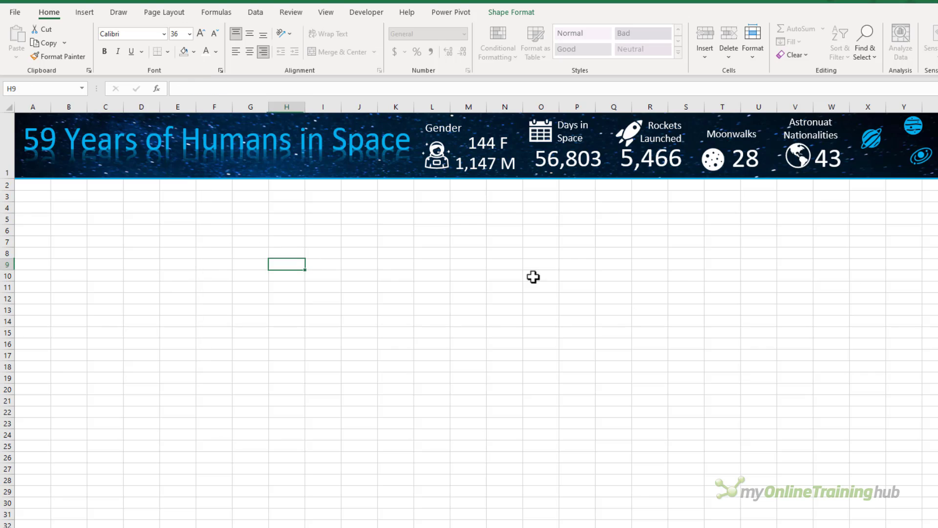
Shrink the globe icon slightly and align it beside the Astronaut Nationalities number
left_click(798, 155)
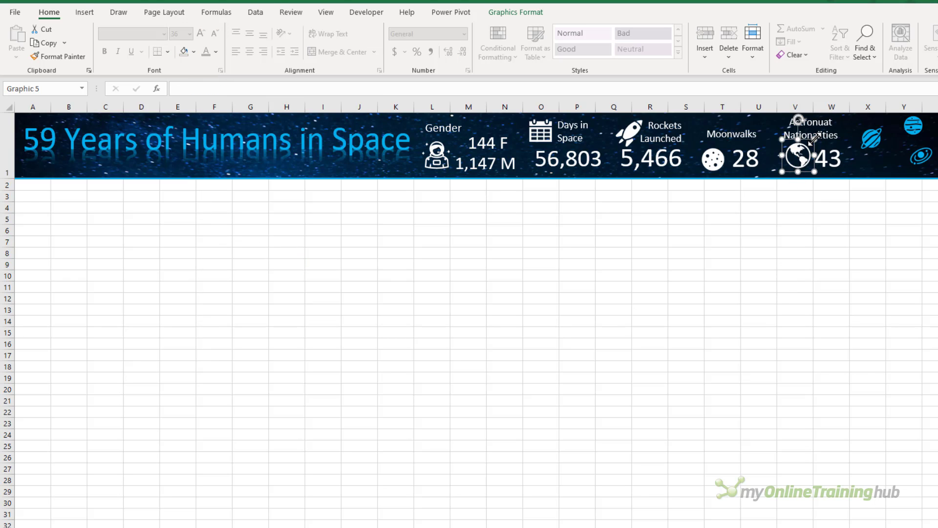
left_click_drag(798, 155, 795, 157)
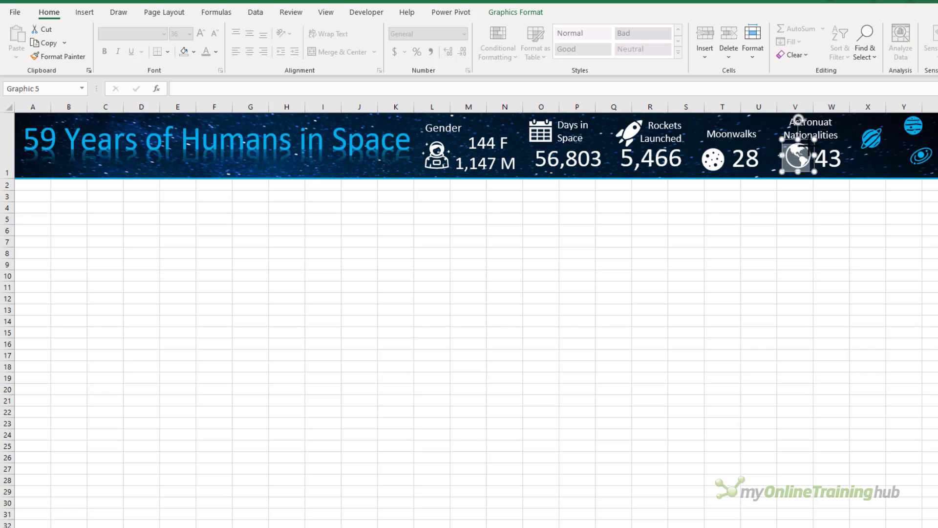
left_click(794, 197)
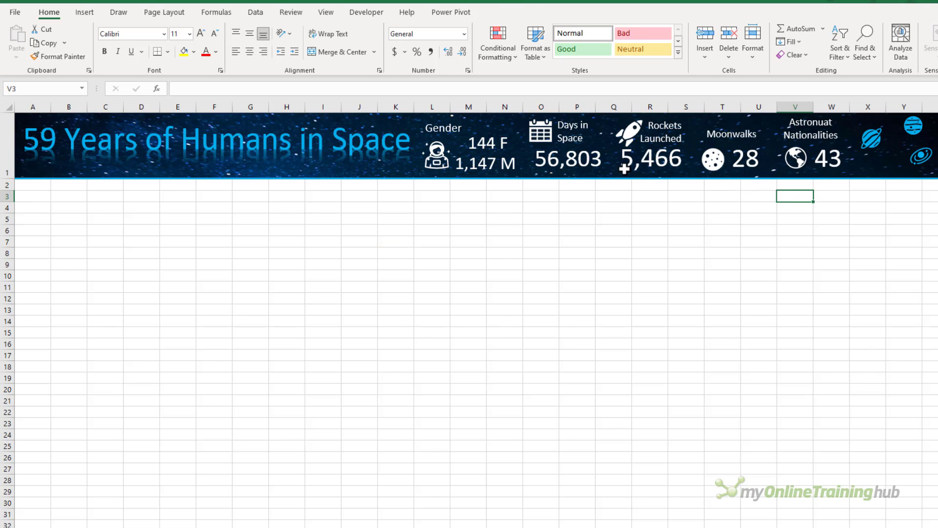
Nudge the Days in Space number slightly left and its calendar icon and label slightly right
left_click(552, 148)
left_click_drag(552, 148, 571, 128)
left_click(543, 131, "ctrl")
left_click(568, 128, "ctrl")
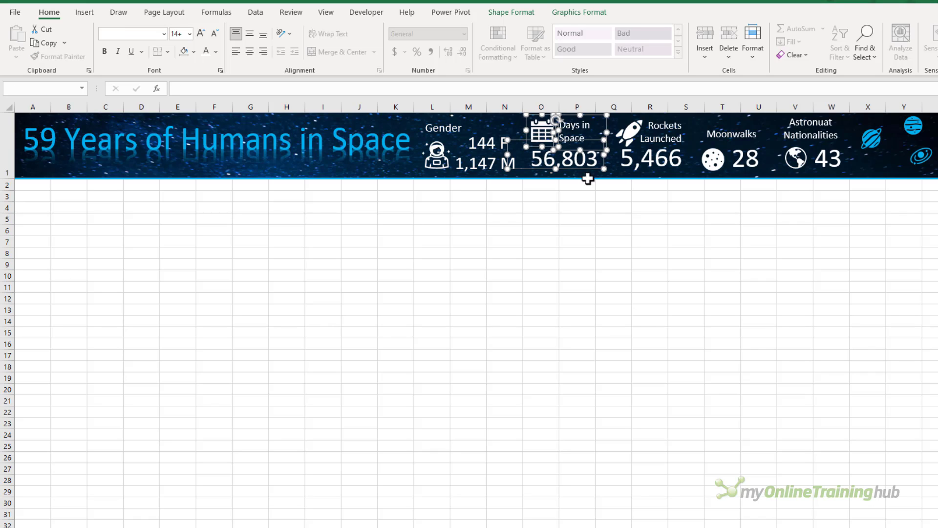
left_click(608, 229)
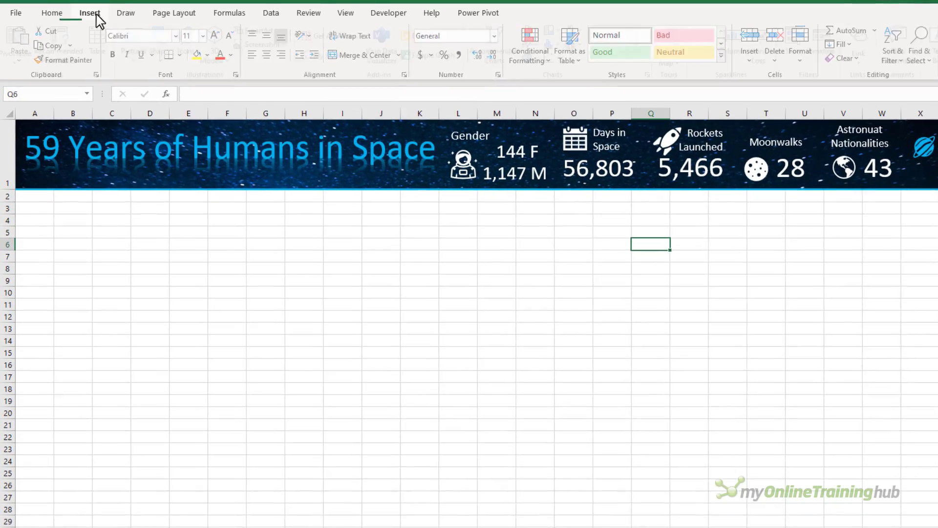
Draw a straight vertical divider line between the header title and the Gender section and give it a white outline
left_click(85, 11)
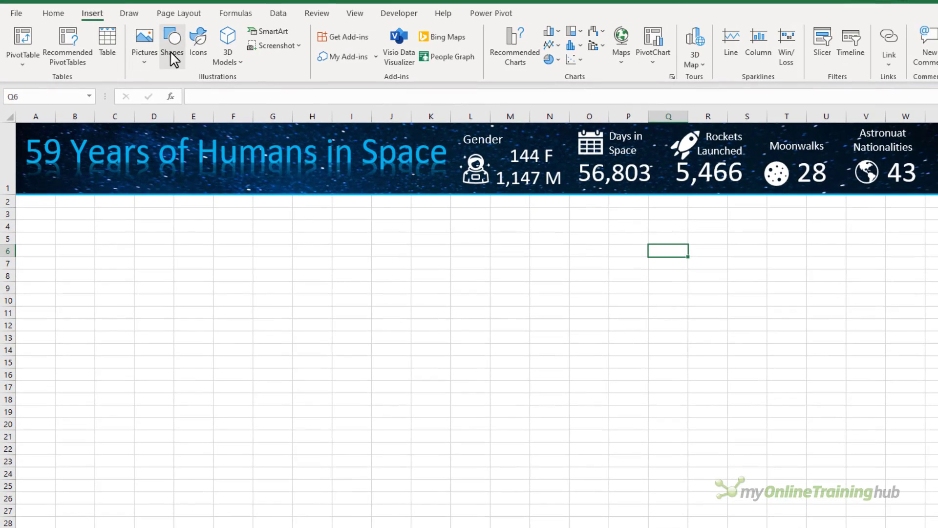
left_click(158, 39)
left_click(180, 94)
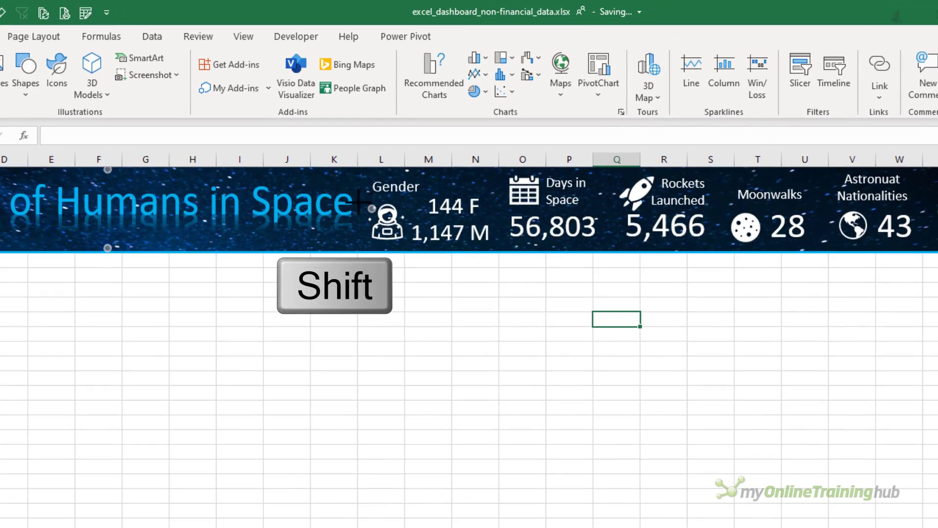
left_click_drag(361, 175, 359, 228)
left_click_drag(362, 238, 360, 239)
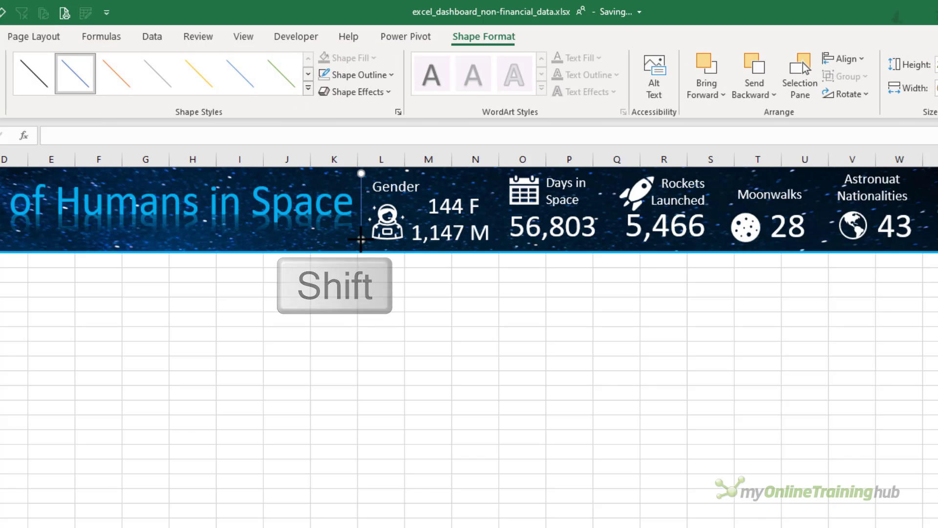
left_click(390, 77)
left_click(327, 132)
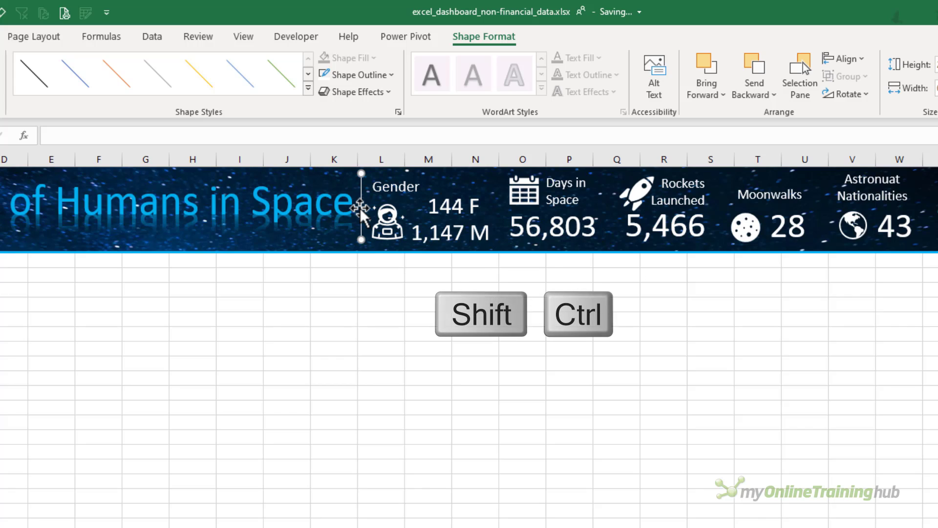
Duplicate the divider line horizontally after each header metric, from Gender through Astronaut Nationalities
left_click_drag(360, 208, 927, 247)
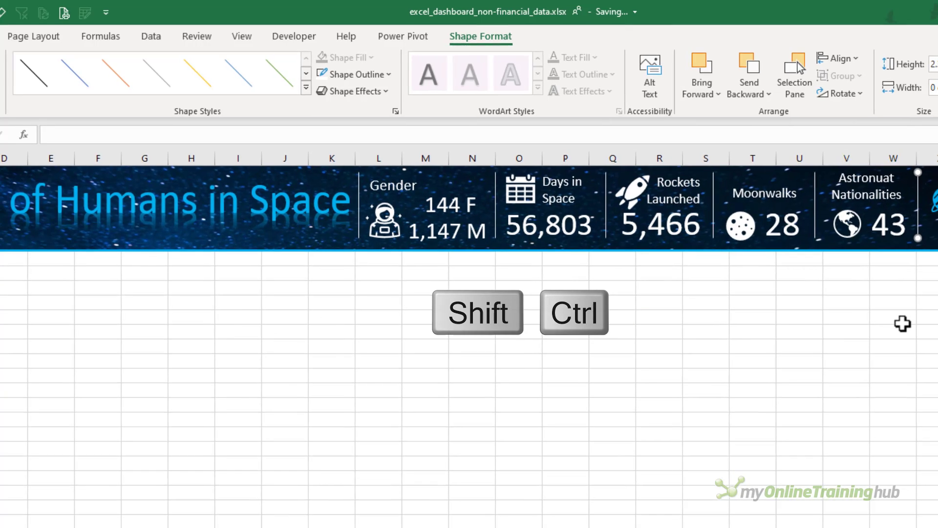
left_click(902, 324)
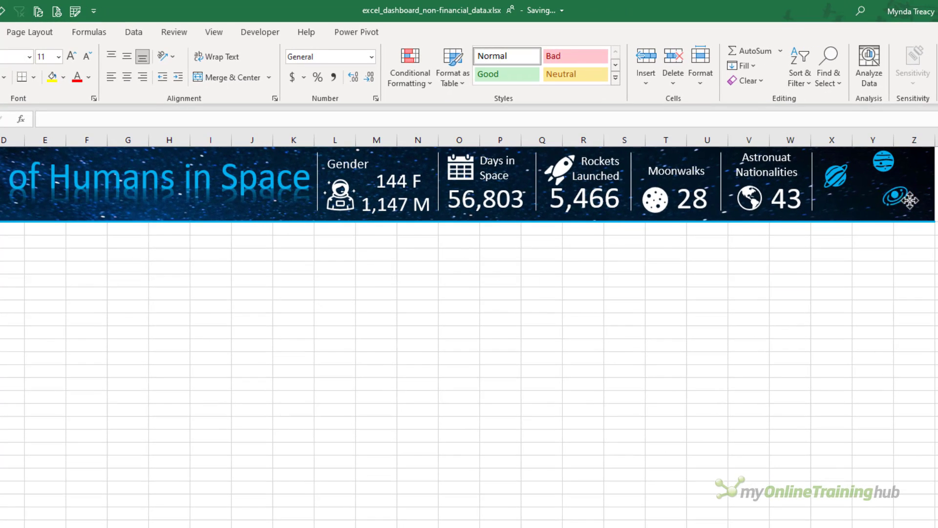
Rearrange the blue planet icons at the end of the header, after the last divider line
left_click(937, 222)
left_click_drag(835, 177, 890, 167)
left_click(865, 306)
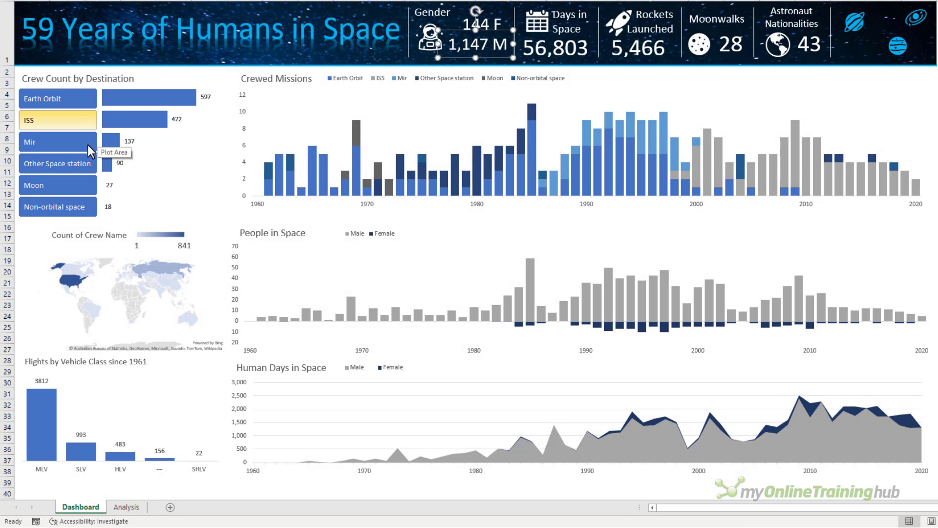
Filter the dashboard charts to ISS and another destination with the slicer, and reselect all six destinations
left_click(72, 121)
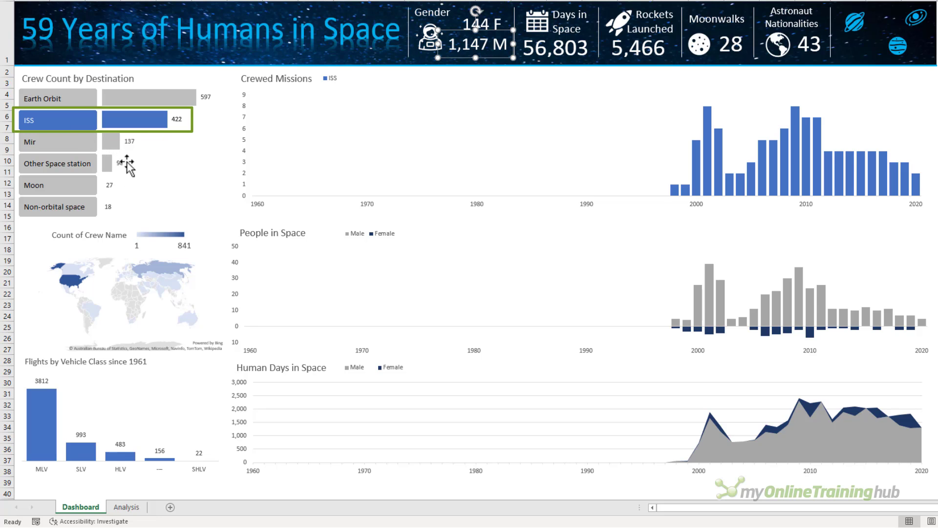
left_click(48, 159)
left_click_drag(52, 94, 54, 209)
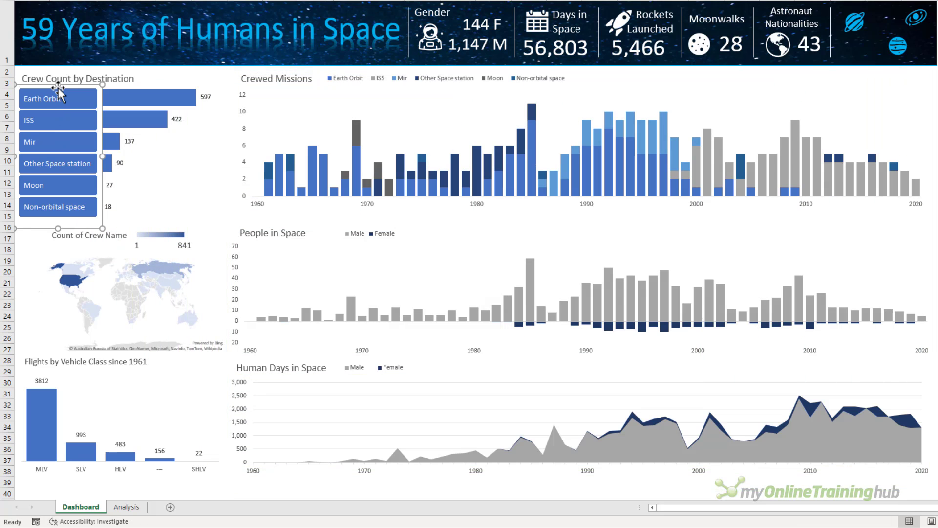
Move the Destination slicer aside to expose the bar chart's axis labels, and place it back over them
left_click_drag(58, 90, 174, 93)
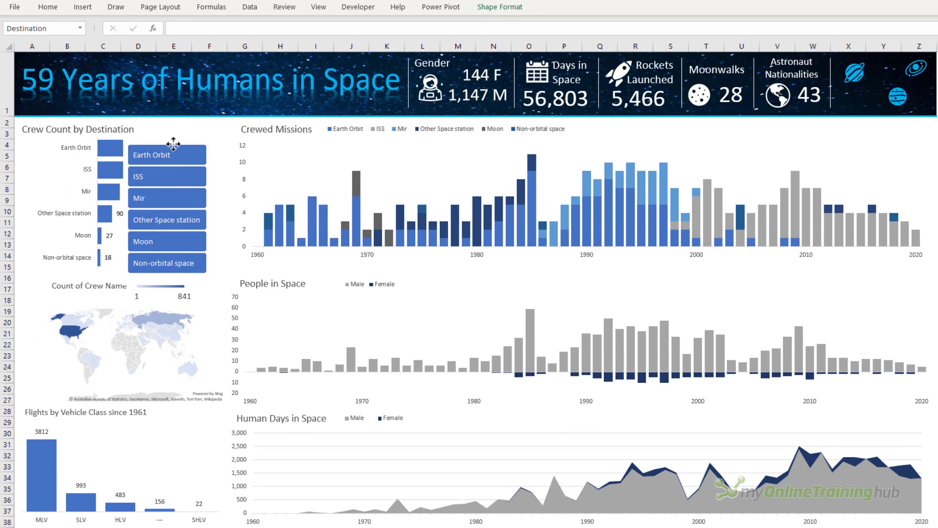
left_click_drag(173, 144, 172, 210)
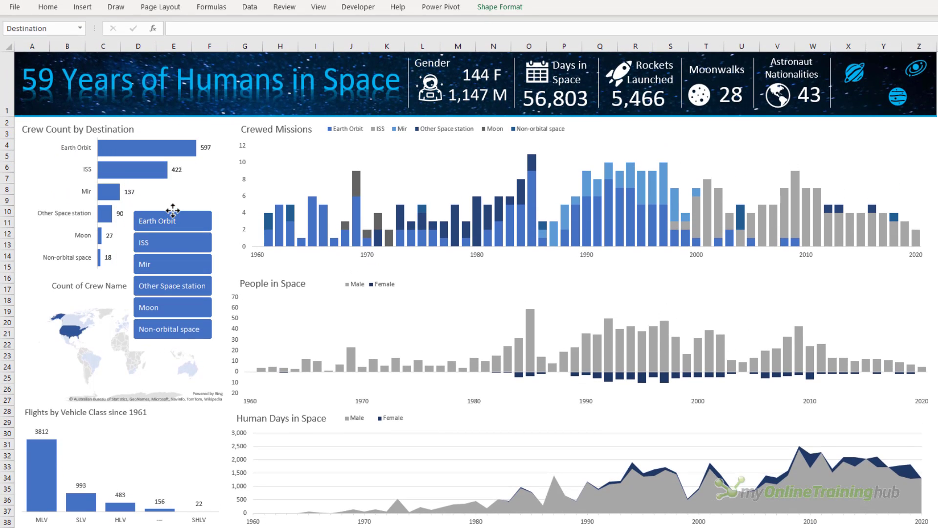
left_click_drag(172, 210, 57, 139)
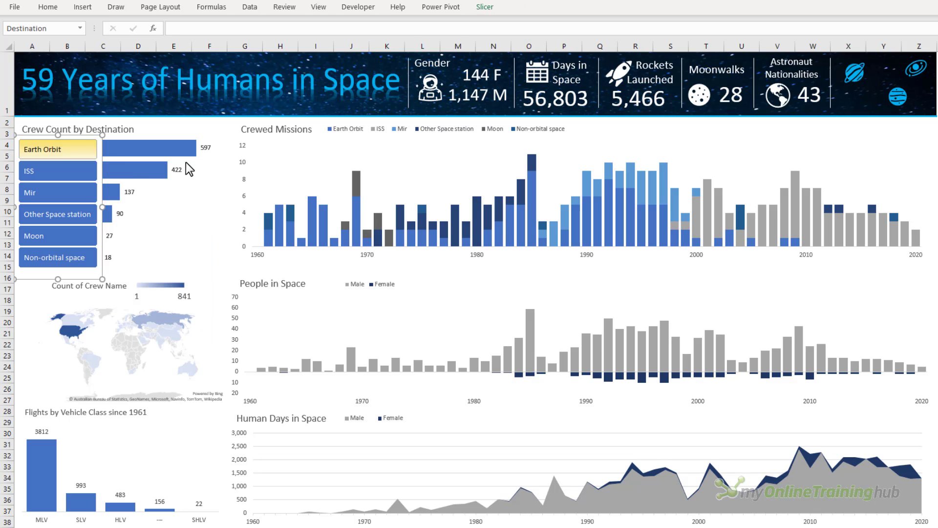
Examine the Destination slicer's formatting options and the plot area of the Crew Count by Destination chart
left_click(484, 7)
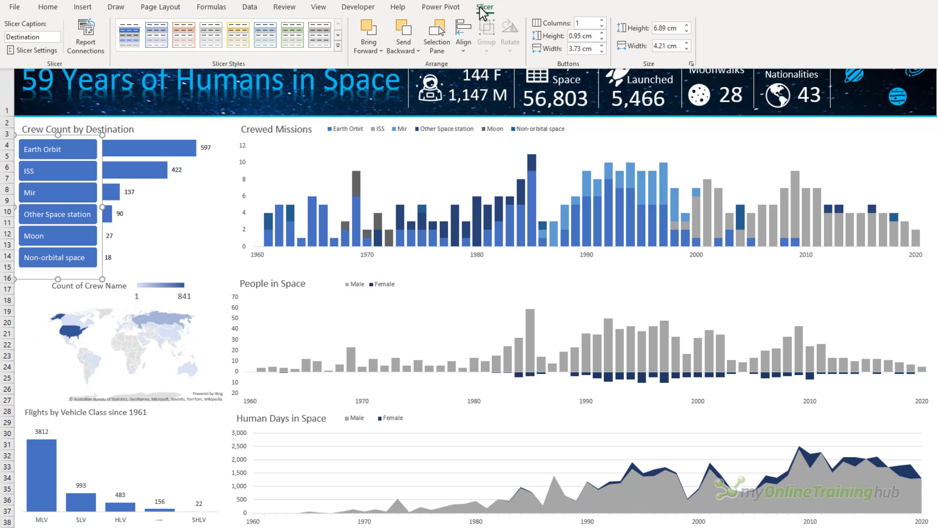
key("Escape")
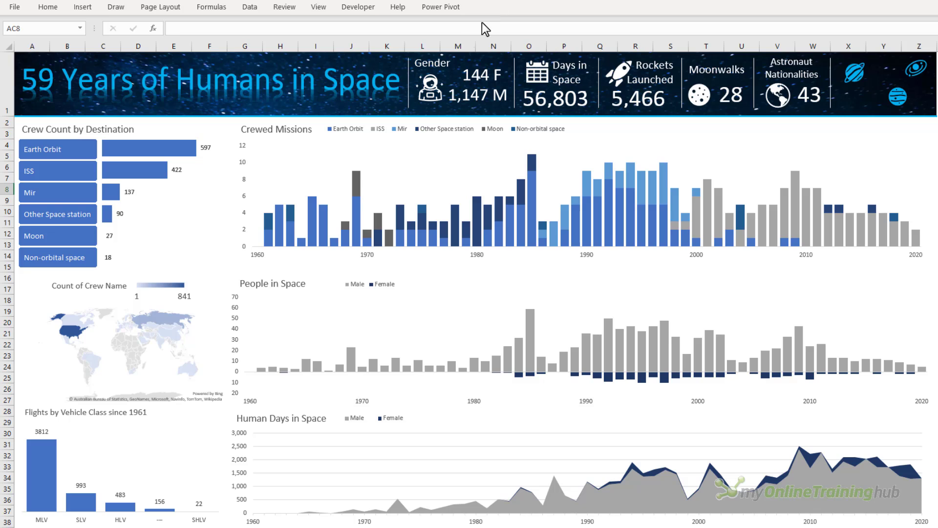
left_click(132, 220)
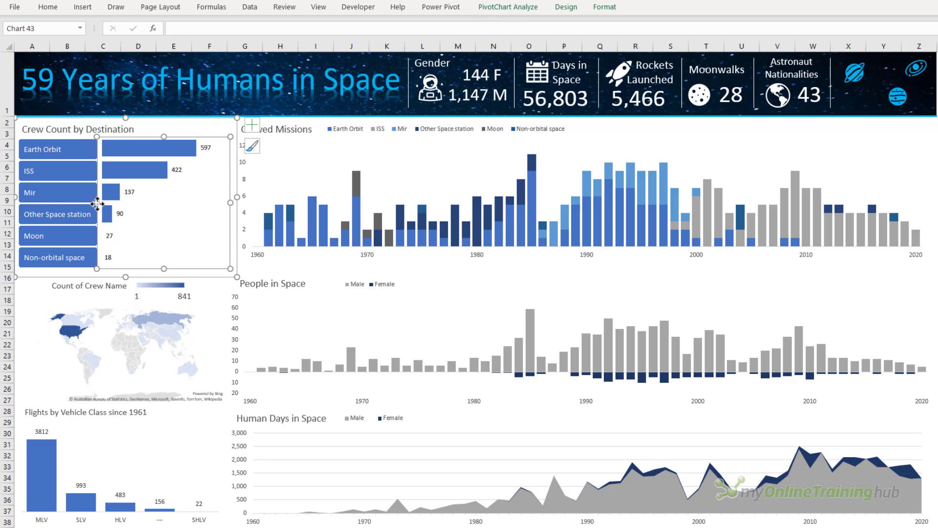
Narrow the plot area of the Crew Count by Destination chart slightly so its bars start just beside the Destination slicer
left_click_drag(97, 203, 101, 204)
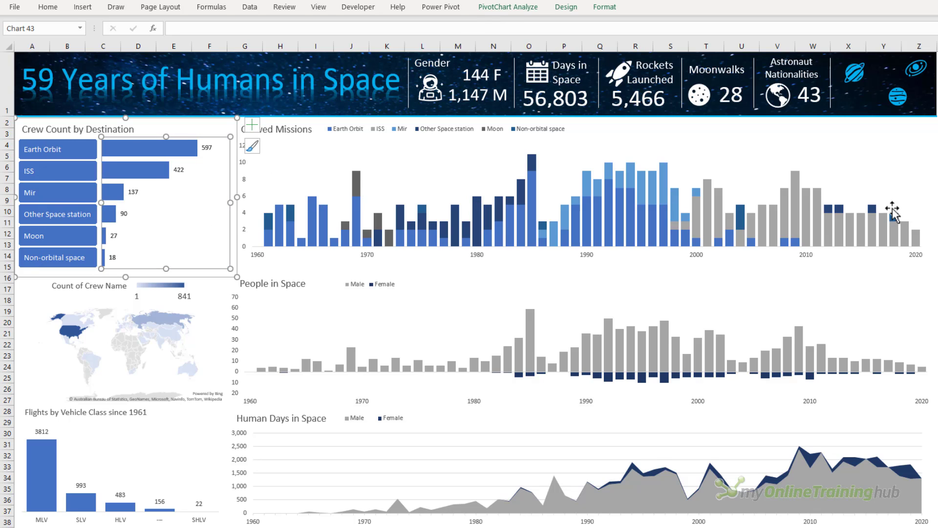
key("Escape")
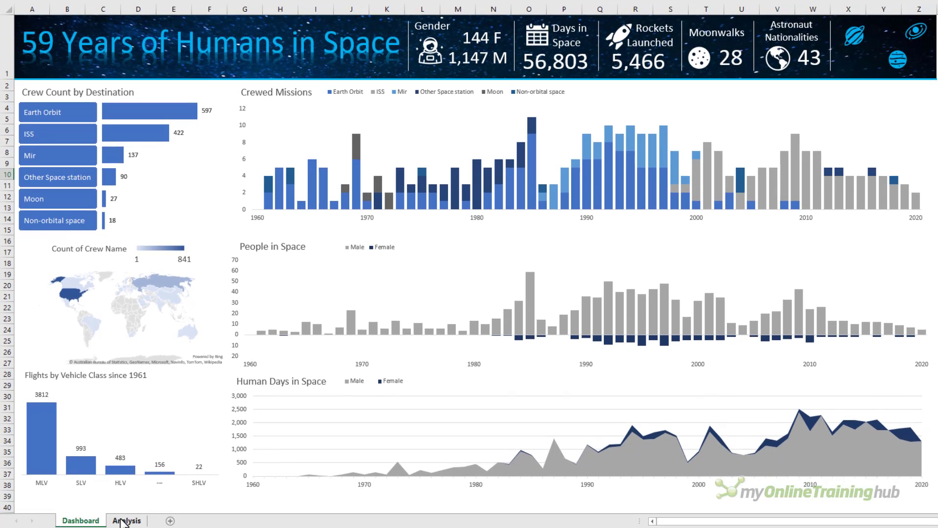
Filter the dashboard to ISS and compare the Count of Crew Name and Selected Destinations columns in the Analysis sheet's destination PivotTable
left_click(126, 508)
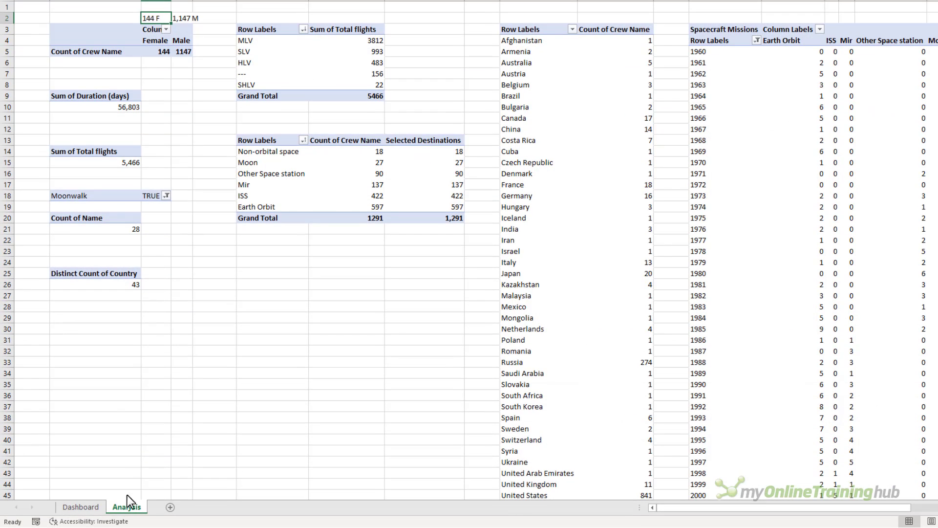
left_click_drag(271, 140, 438, 217)
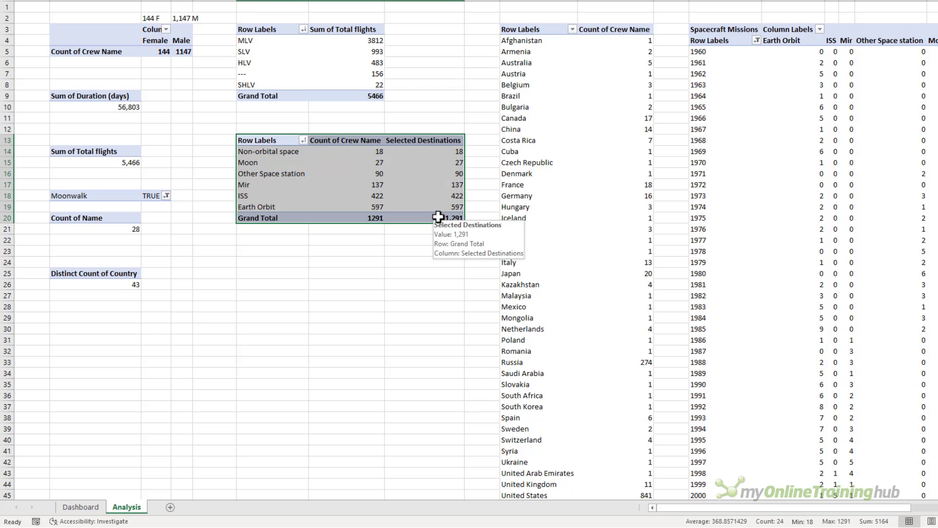
left_click(80, 505)
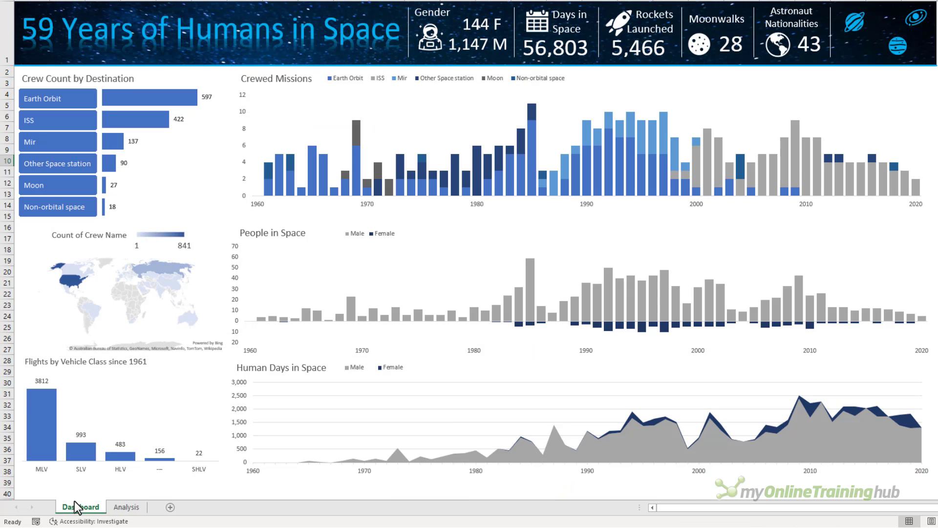
left_click(56, 128)
left_click(126, 506)
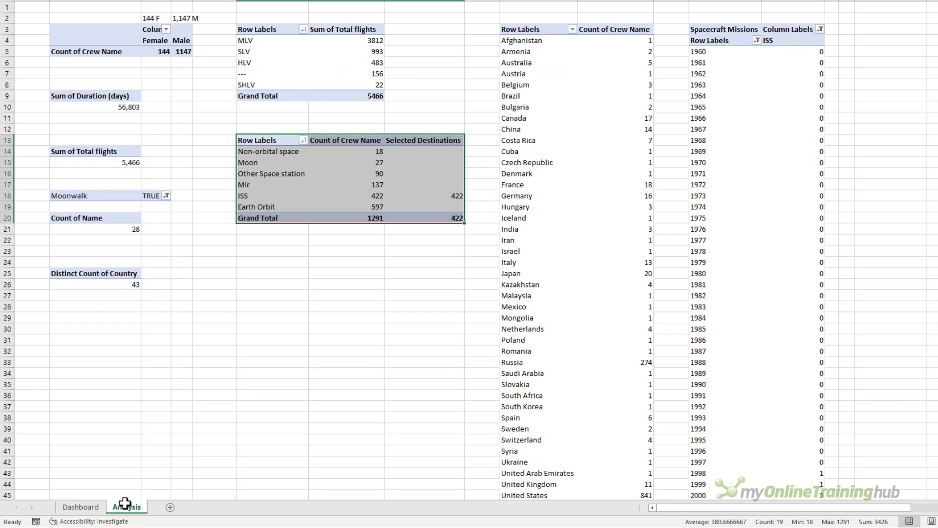
left_click(363, 131)
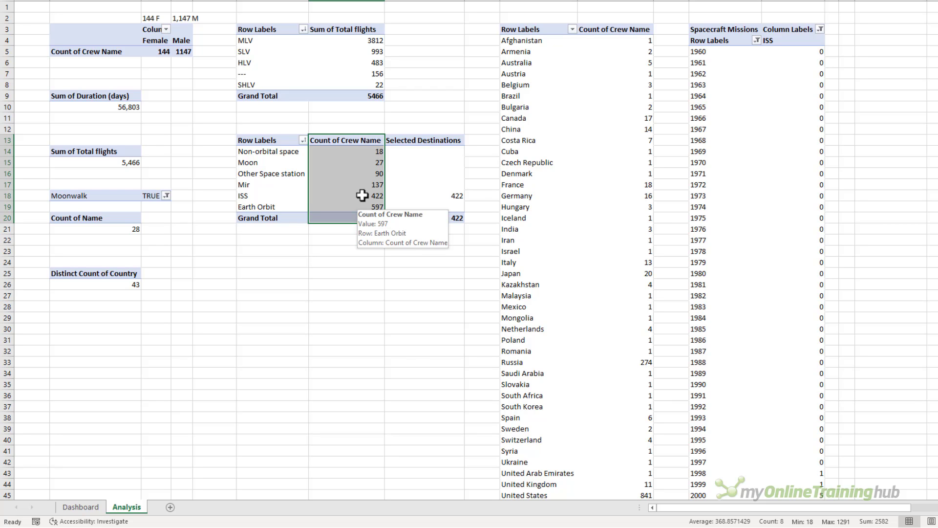
left_click(418, 133)
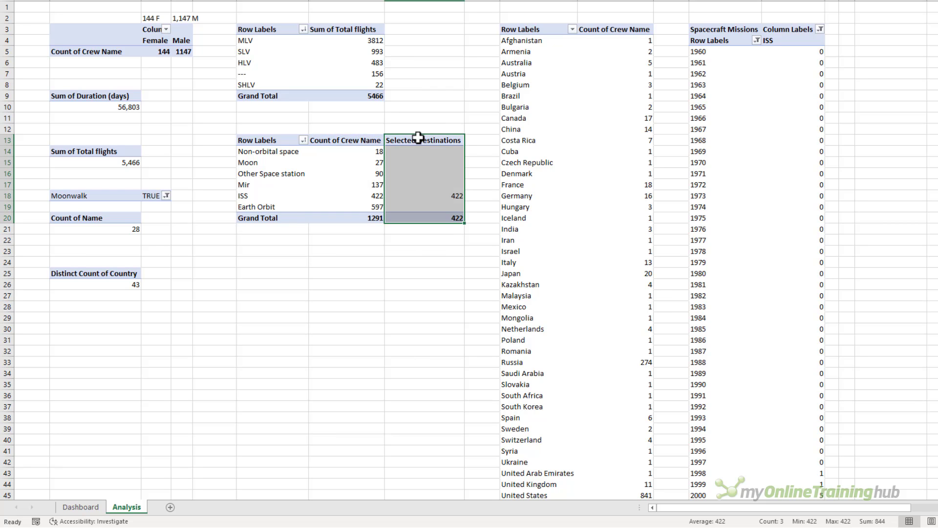
left_click(433, 194)
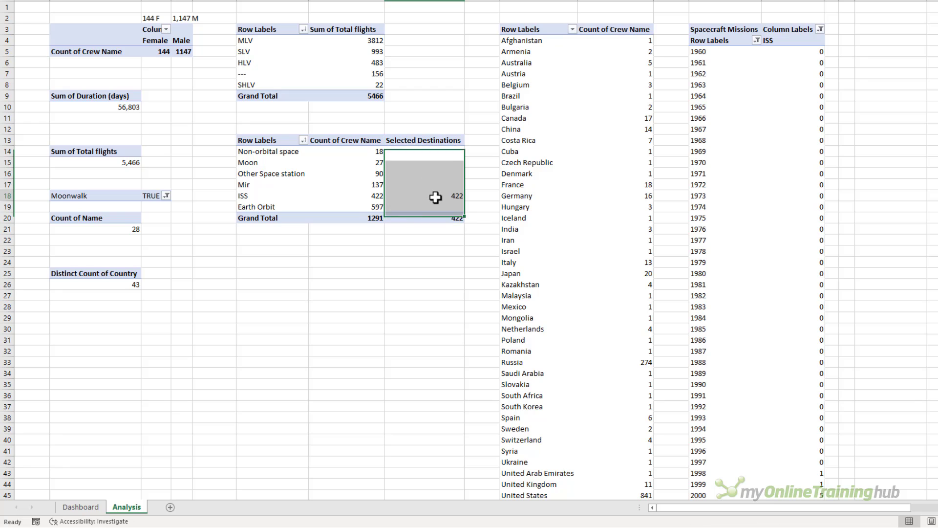
Inspect the fill and series options of the two overlapping bar series in the Crew Count by Destination chart
left_click(81, 506)
left_click(147, 168)
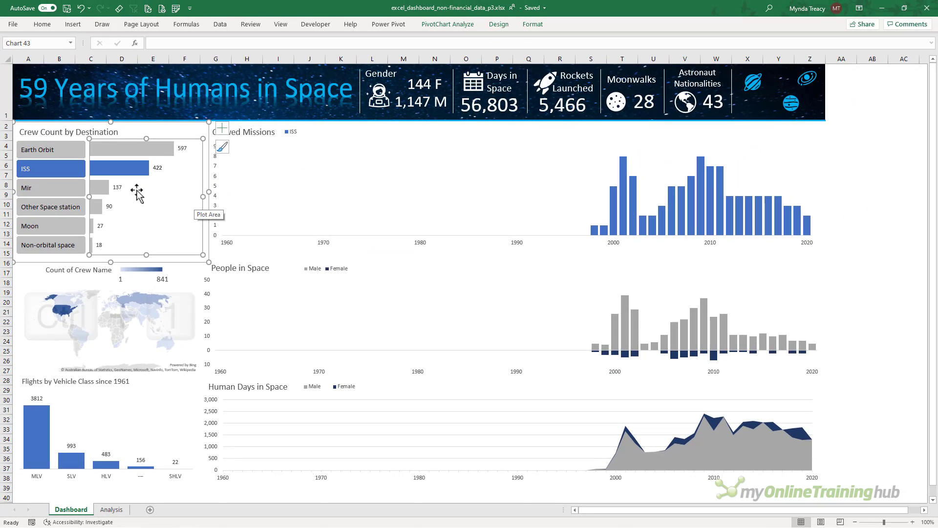
key("ctrl+1")
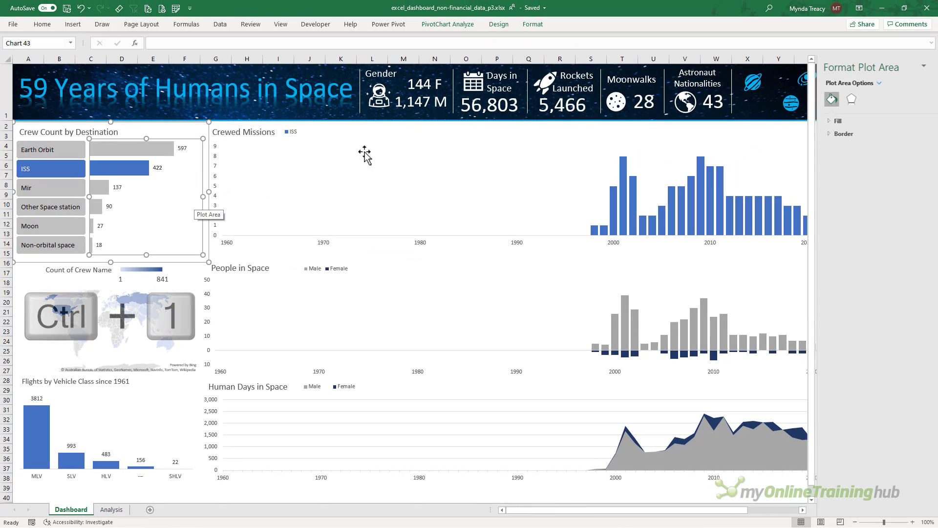
left_click_drag(848, 69, 259, 139)
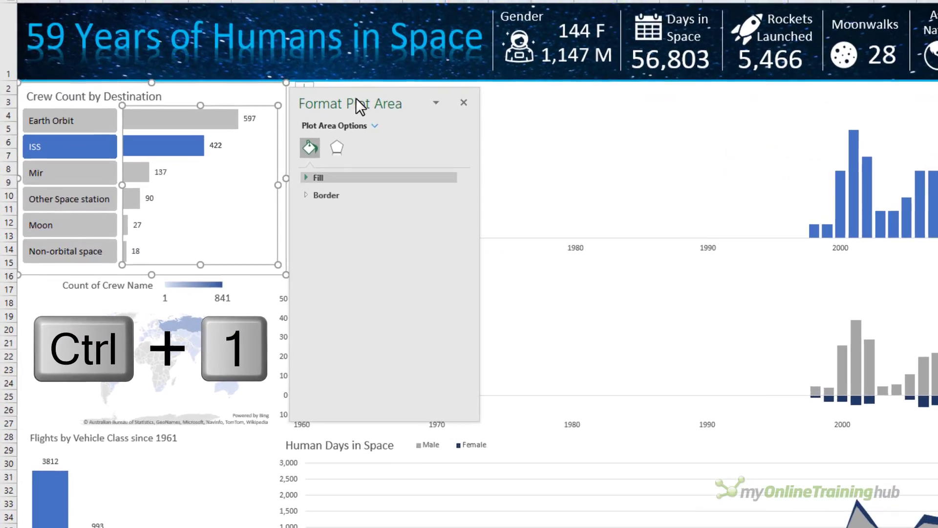
left_click(316, 177)
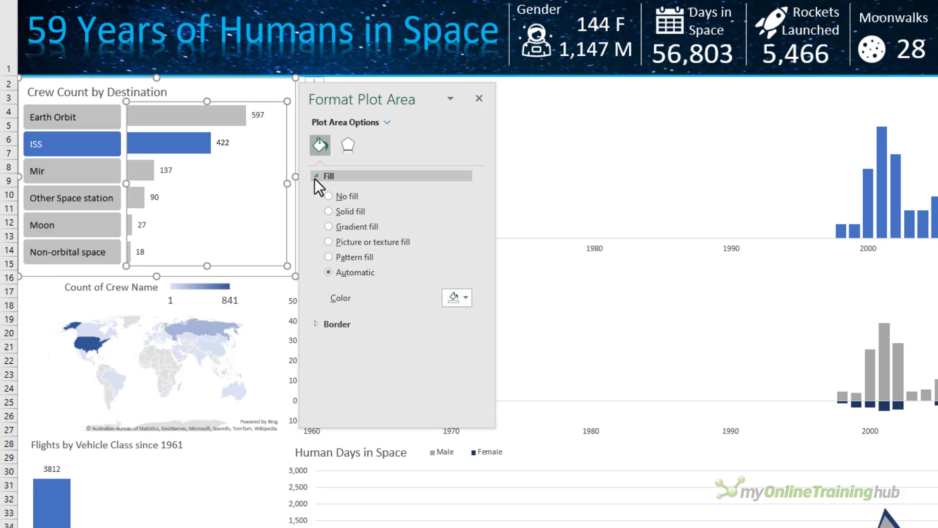
left_click(234, 117)
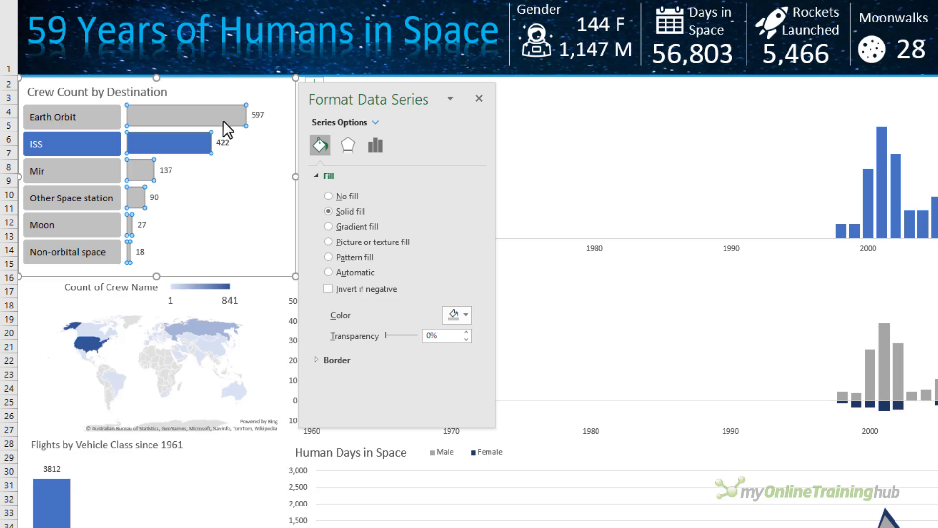
left_click(195, 140)
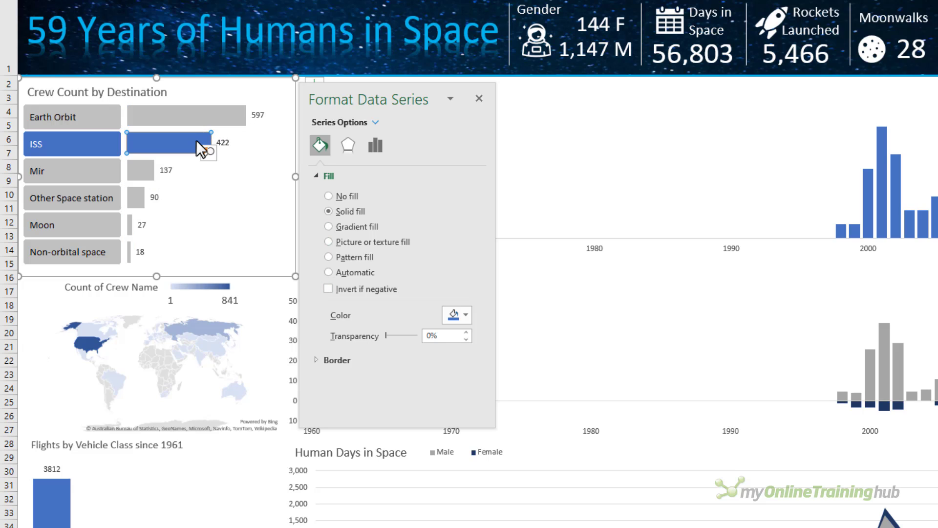
left_click(376, 145)
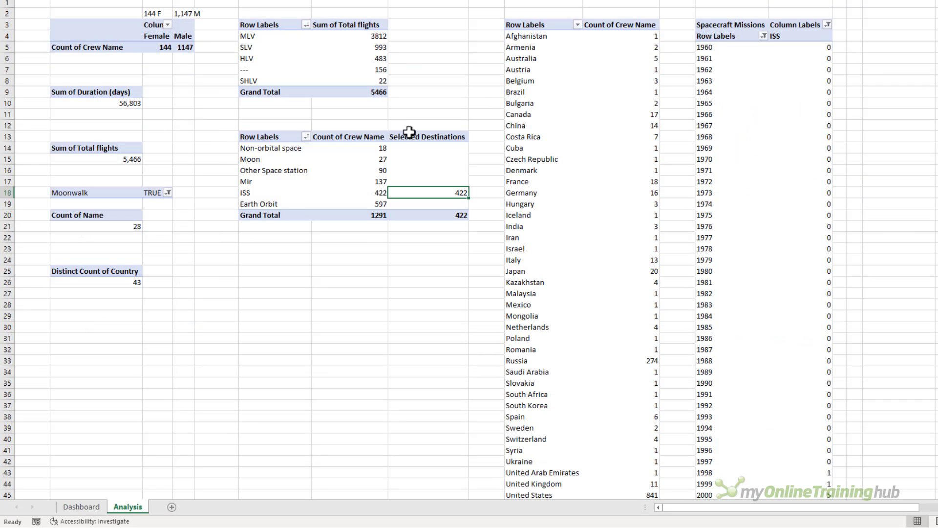
Review the PivotTable's Selected Destinations and Count of Crew Name columns, and filter the dashboard to Mir, Other Space station and Moon in turn
left_click(409, 128)
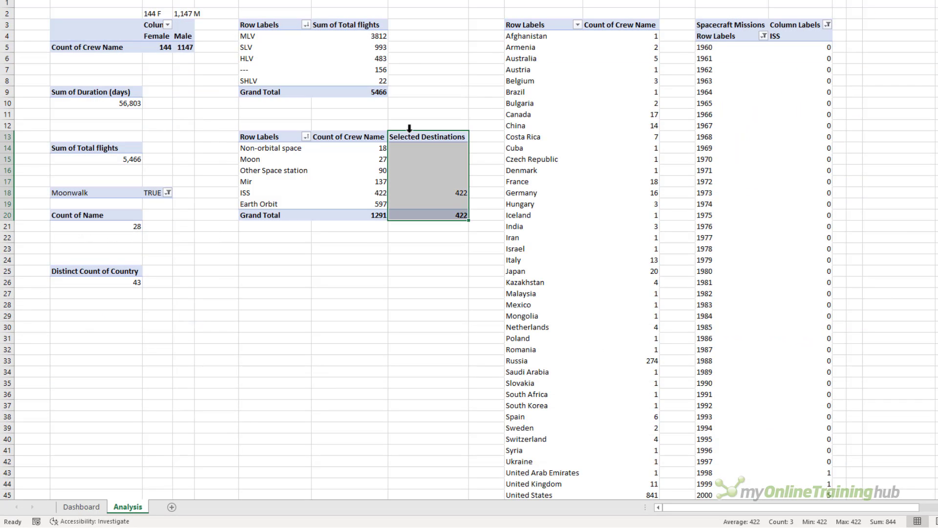
left_click(364, 129)
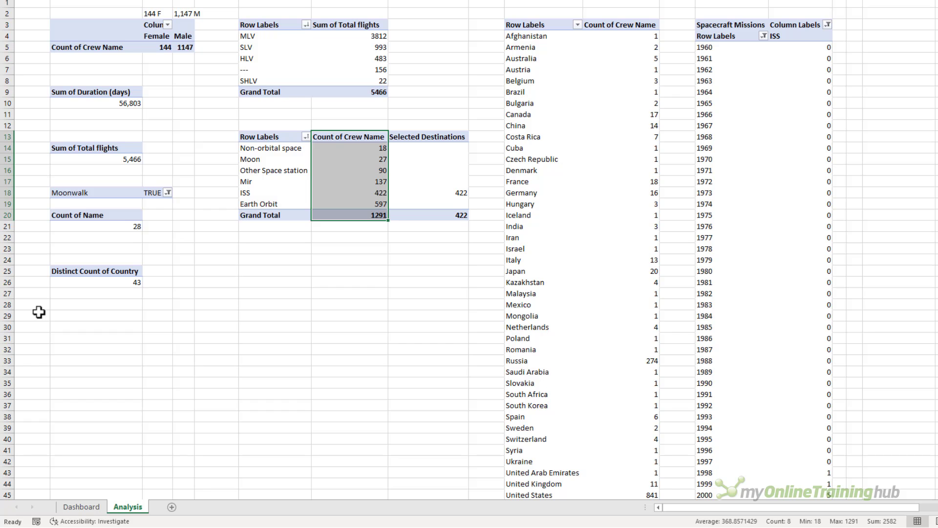
left_click(81, 506)
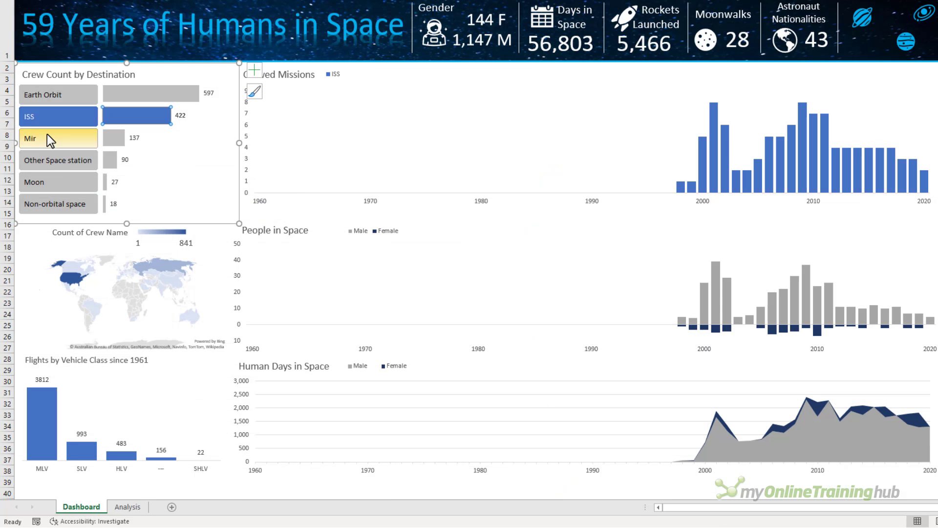
left_click(48, 138)
left_click(51, 160)
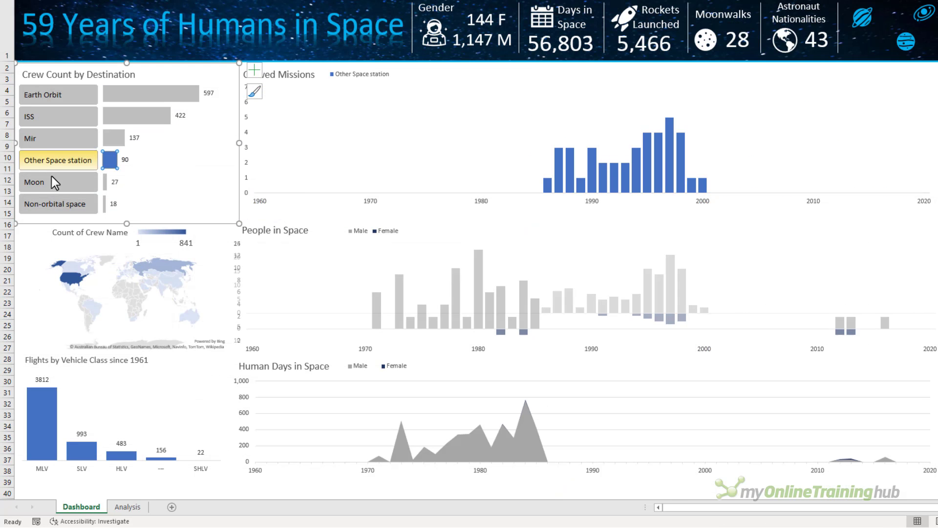
left_click(52, 186)
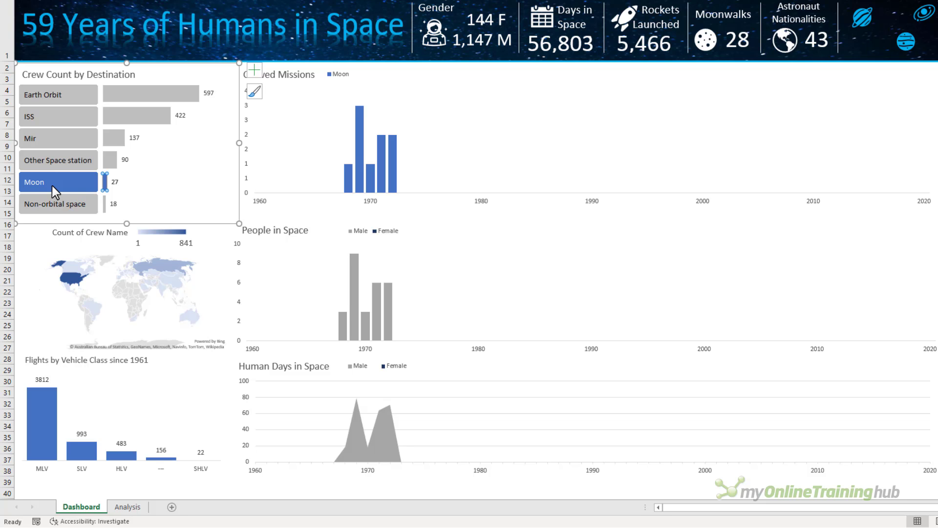
Insert a PivotTable from the Data Model at cell G3 of the existing Analysis worksheet
key("ctrl+Page_Down")
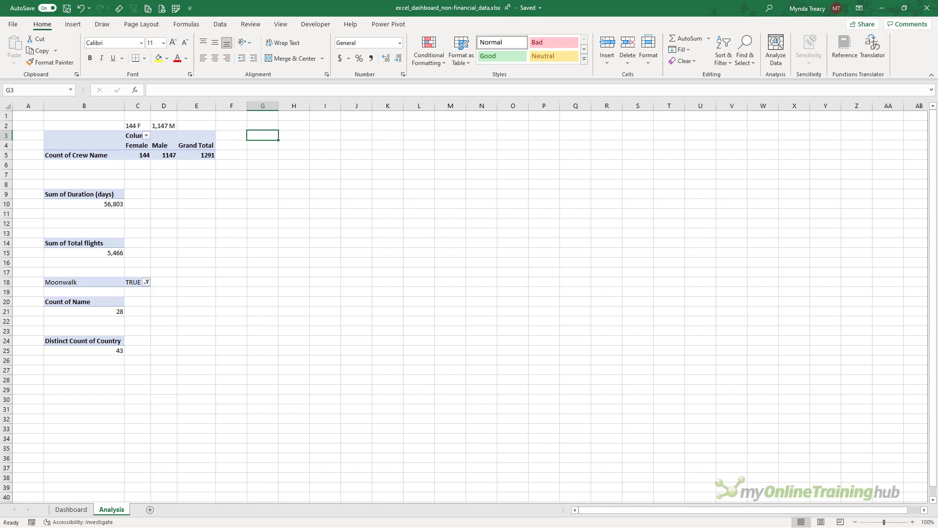
left_click(73, 24)
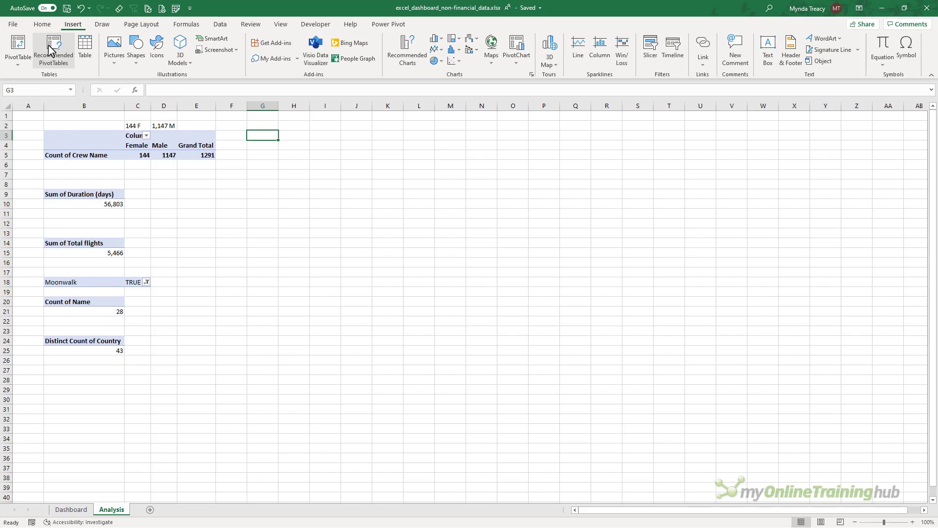
left_click(27, 62)
left_click(45, 102)
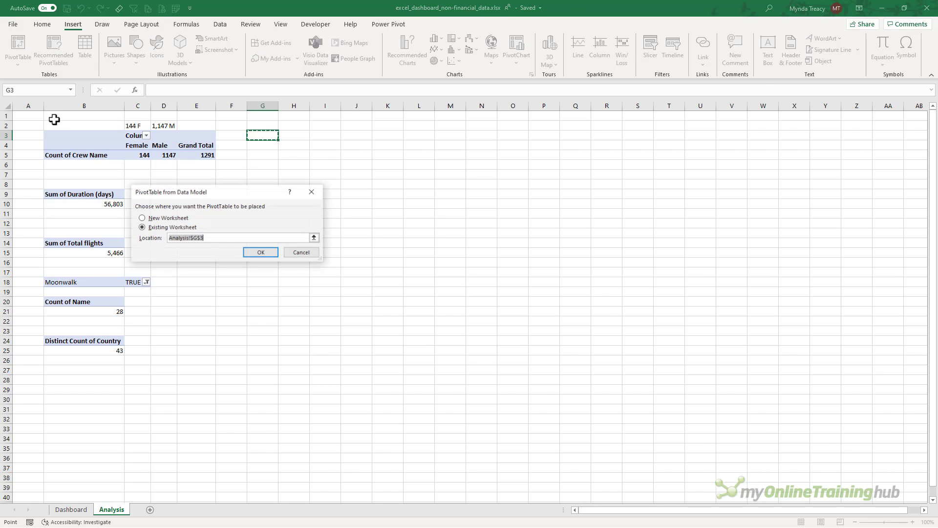
left_click(265, 253)
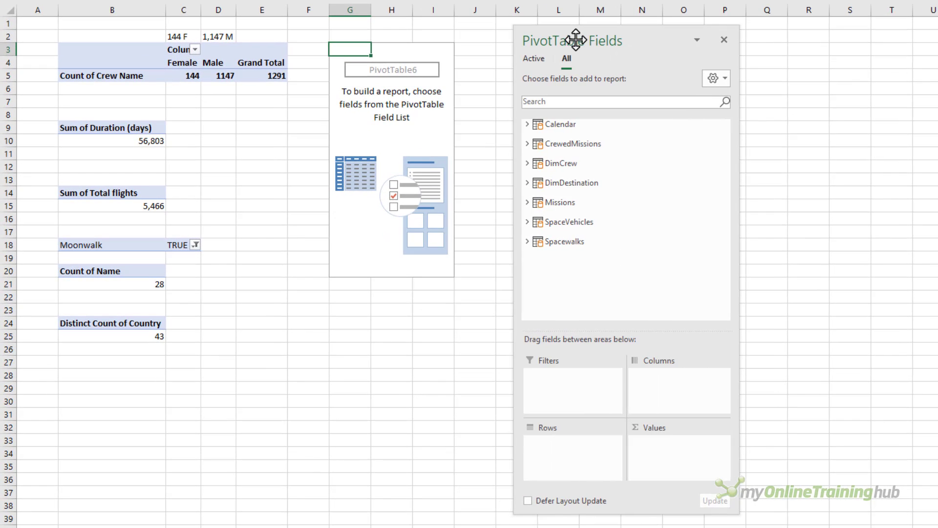
Set up the new PivotTable with the Missions table's Crew Name as a count value and Destination as rows
left_click(526, 201)
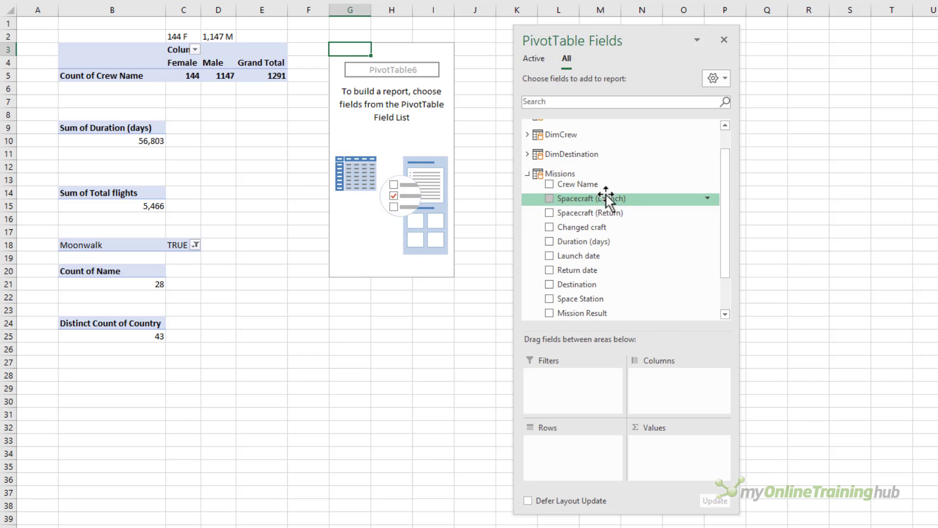
left_click_drag(638, 185, 691, 445)
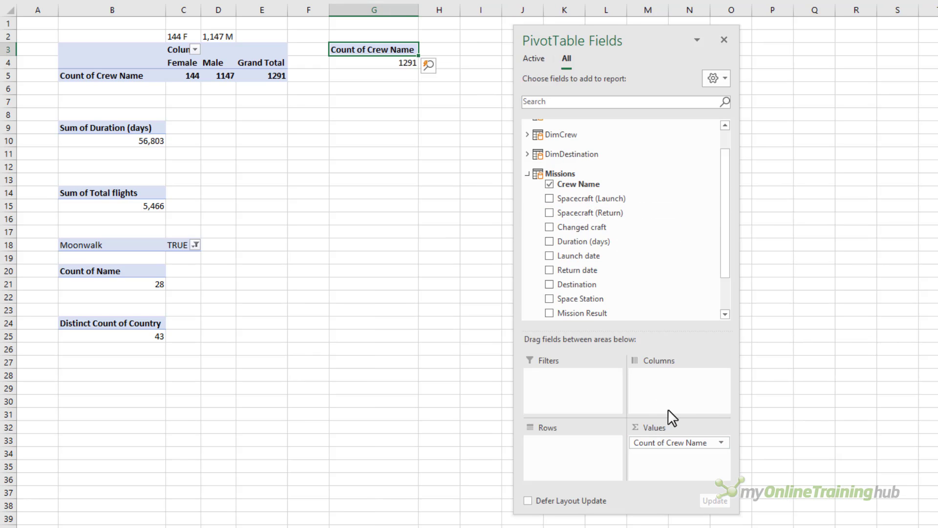
left_click_drag(592, 286, 593, 443)
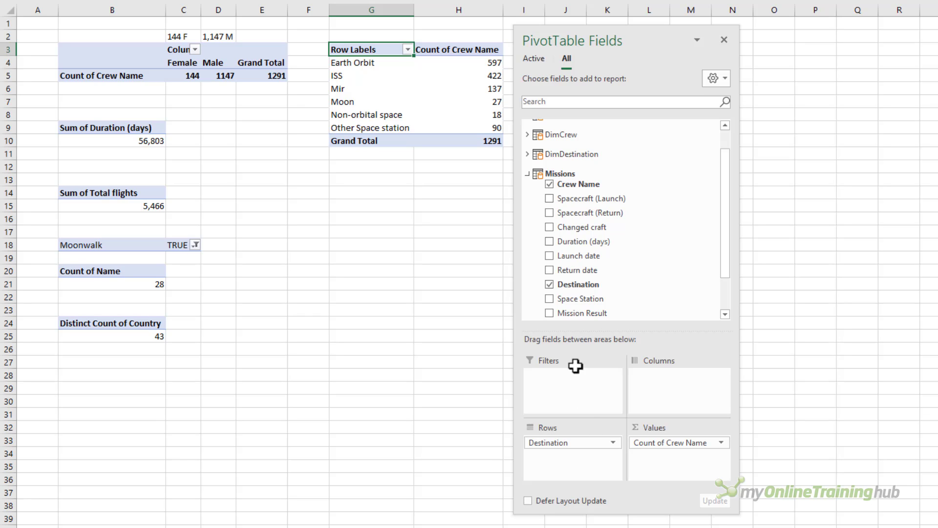
Add a slicer from the DimDestination table's Destination field and place it directly below the new PivotTable
left_click(527, 155)
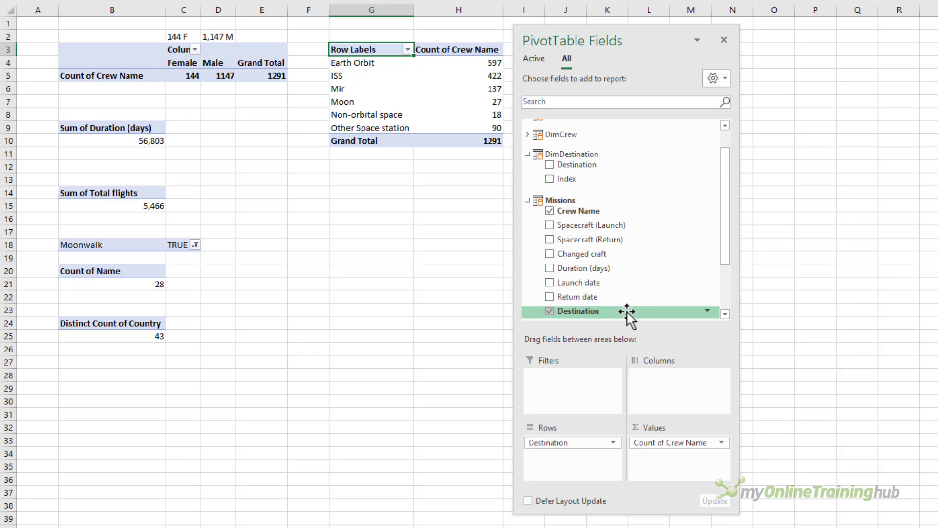
right_click(611, 167)
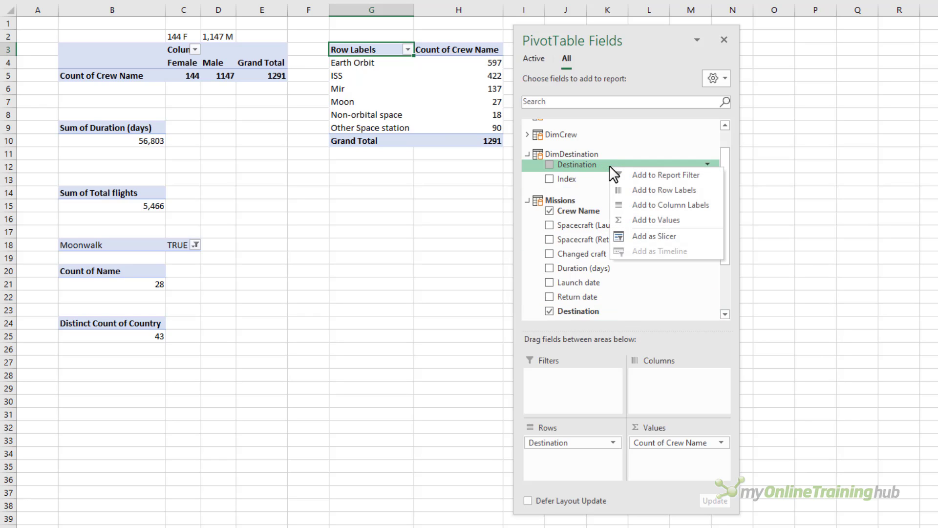
left_click(691, 235)
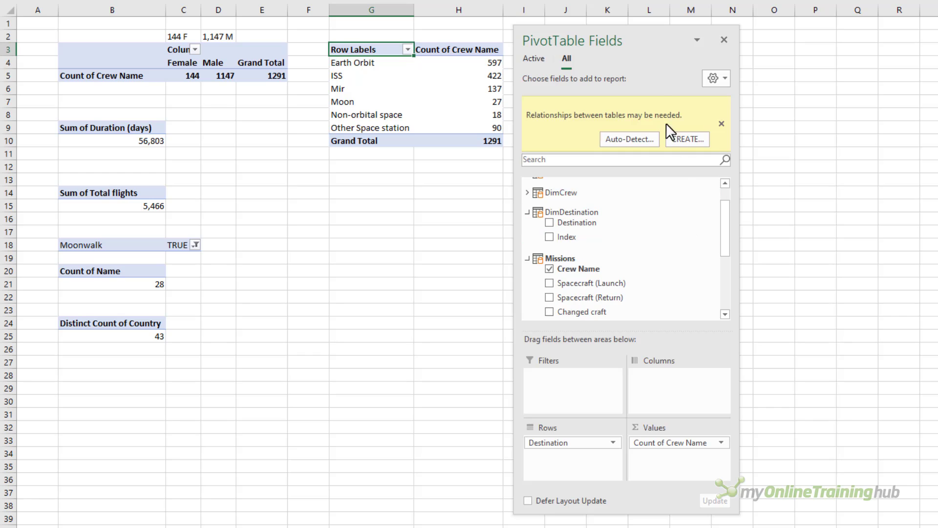
left_click_drag(646, 39, 731, 41)
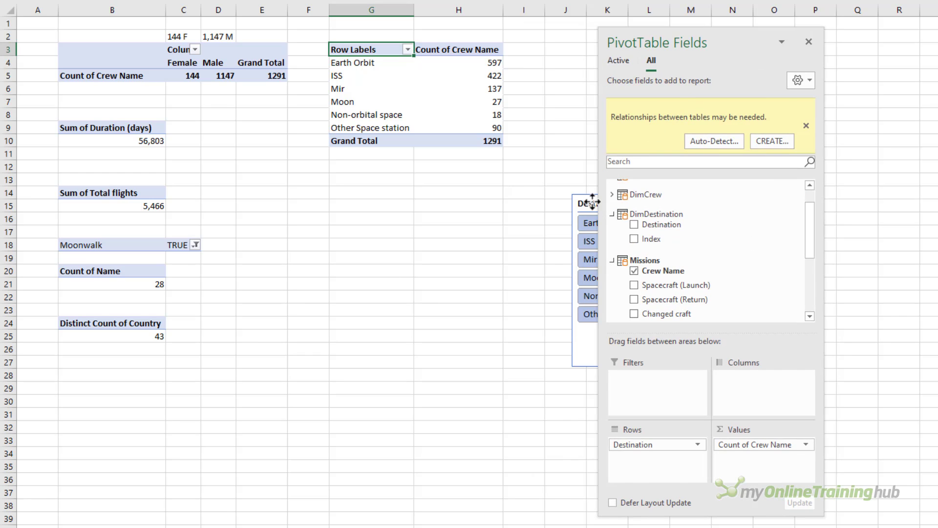
left_click_drag(595, 197, 337, 165)
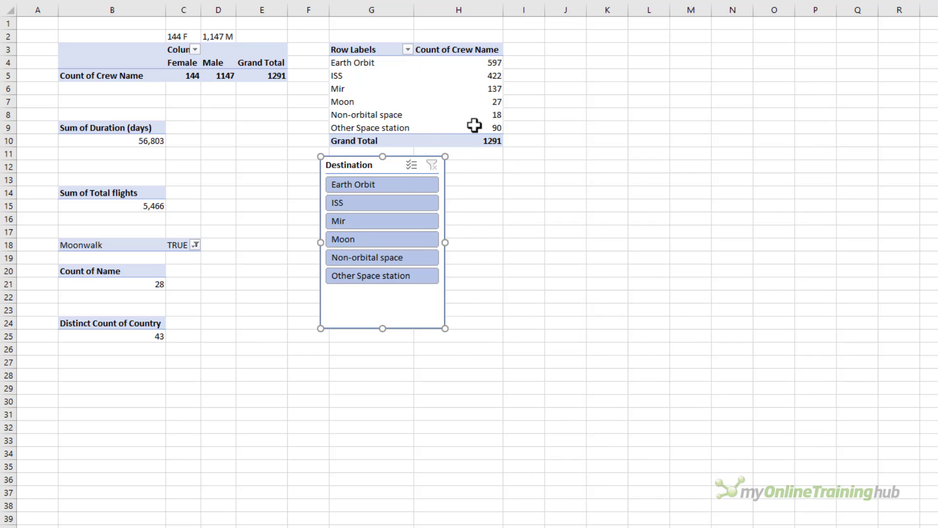
Test the Destination slicer against the new PivotTable by filtering to ISS and to Moon
left_click(472, 127)
left_click(357, 201)
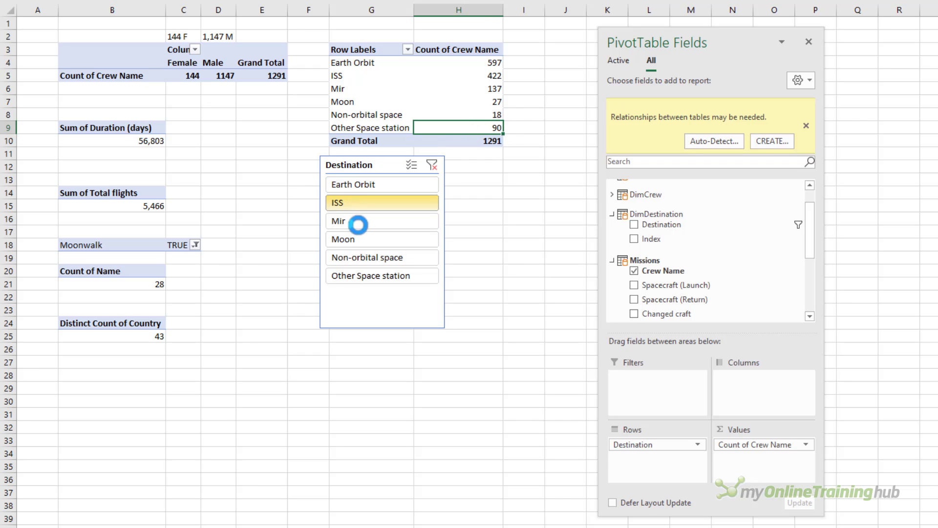
left_click(358, 236)
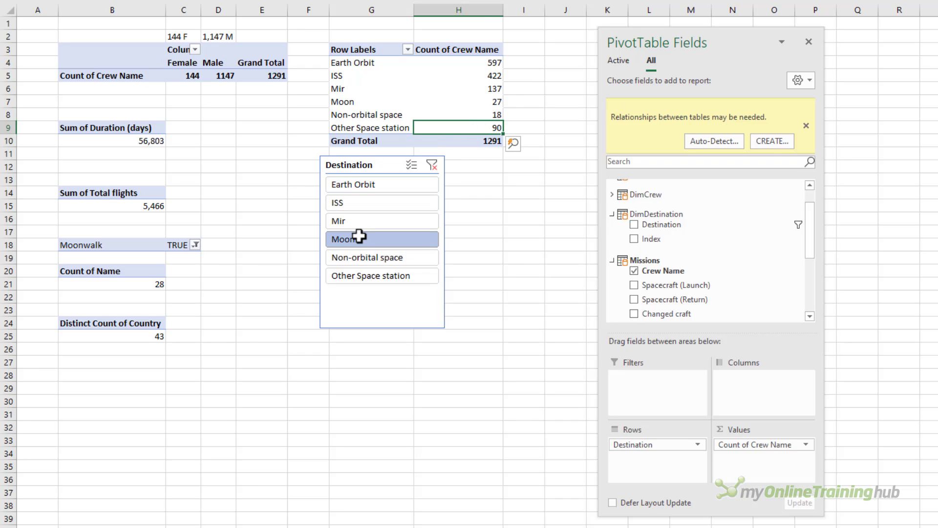
Filter the Destination slicer to ISS and open the data model's diagram view in Power Pivot
left_click(367, 199)
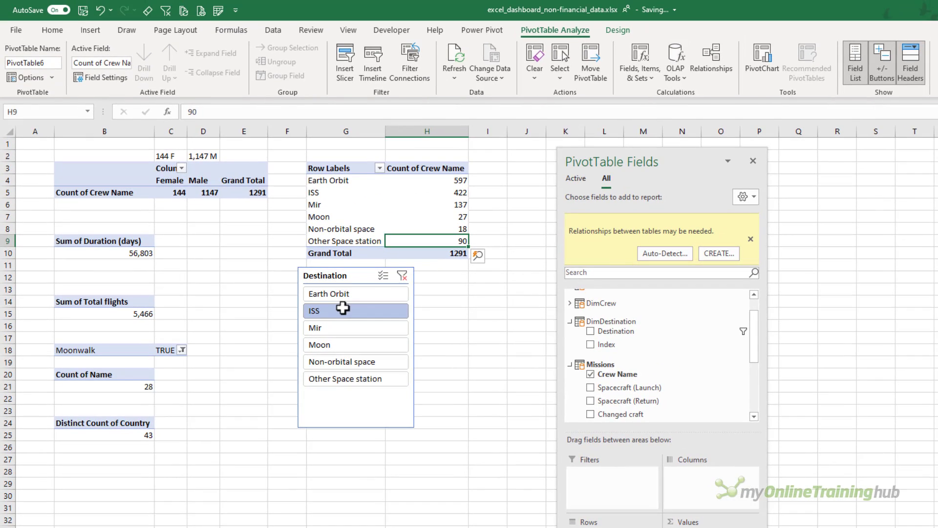
left_click(481, 30)
left_click(20, 60)
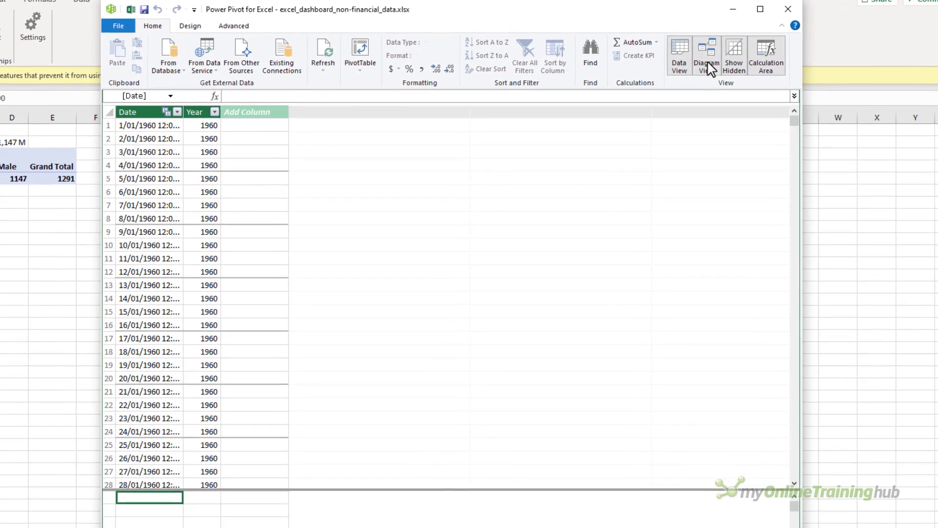
left_click(816, 79)
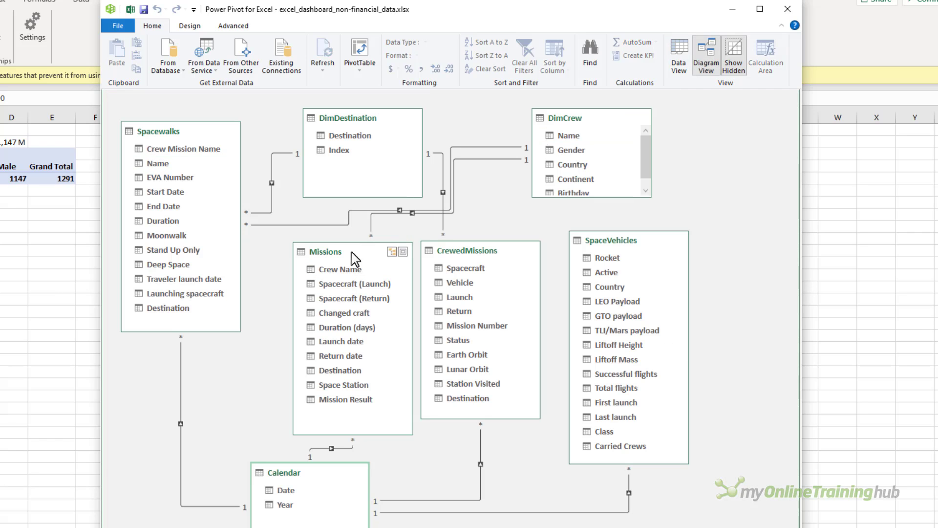
Relate the Missions table's Destination field to DimDestination's Destination field and move the Missions table so the relationship line is clear
left_click(367, 120)
left_click_drag(350, 370, 361, 145)
left_click_drag(351, 255, 321, 264)
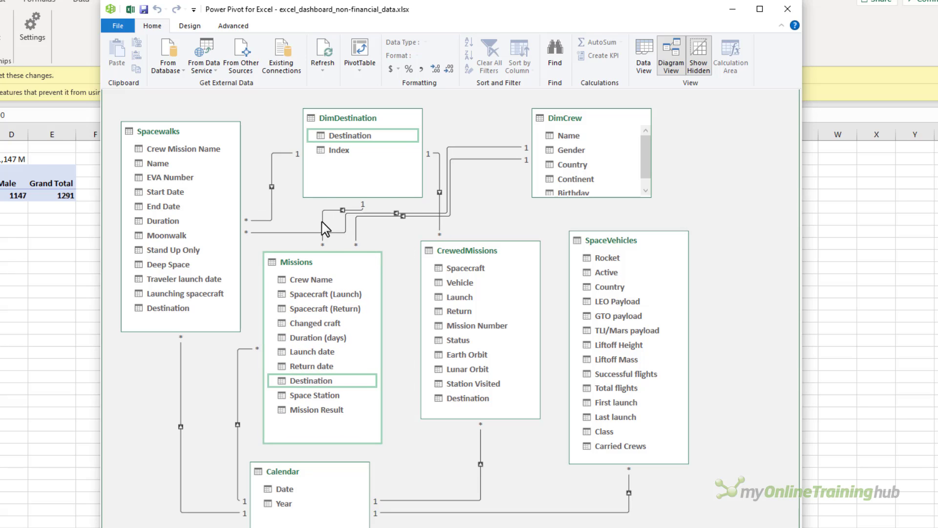
Make the relationship between Missions and DimDestination inactive and close the Power Pivot window
left_click(323, 223)
double_click(322, 222)
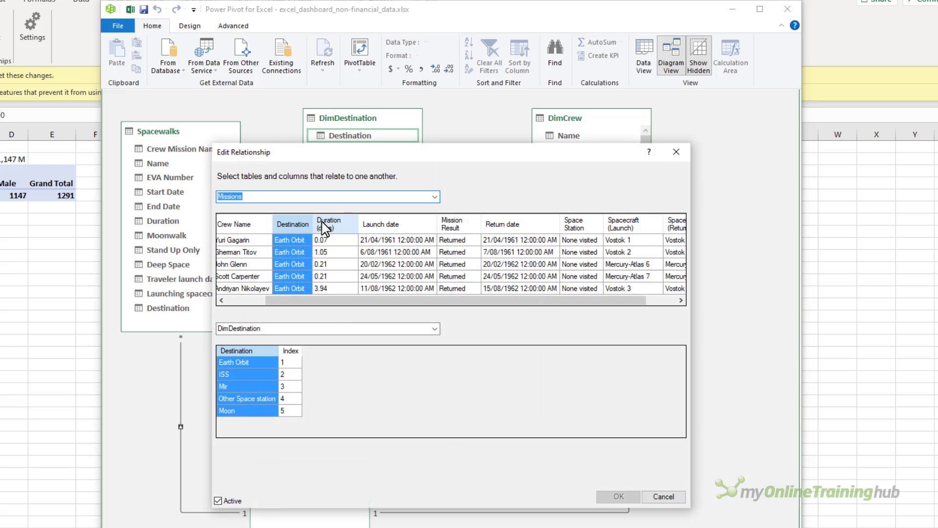
left_click(219, 501)
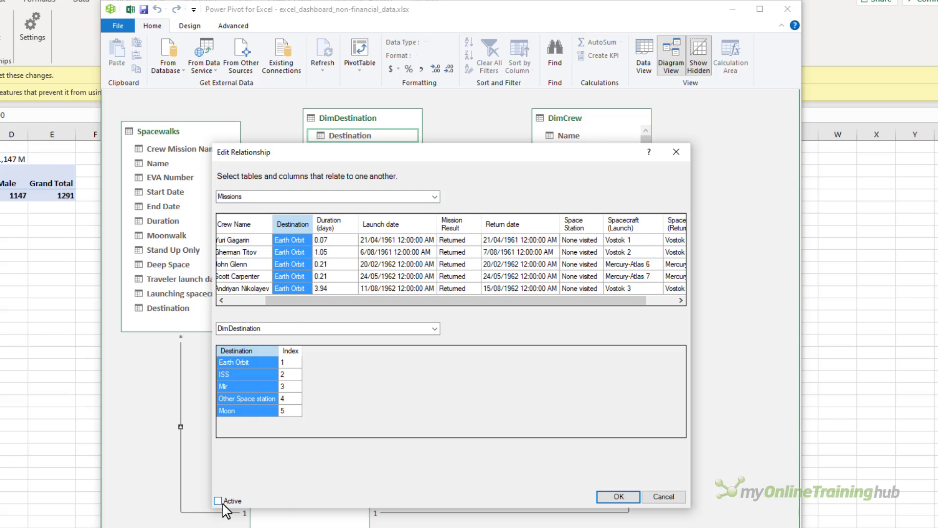
left_click(614, 497)
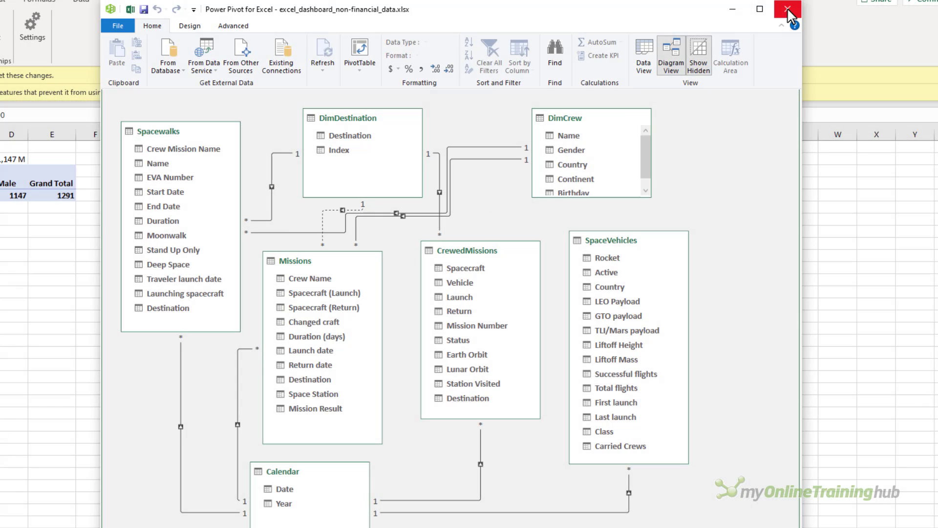
left_click(788, 11)
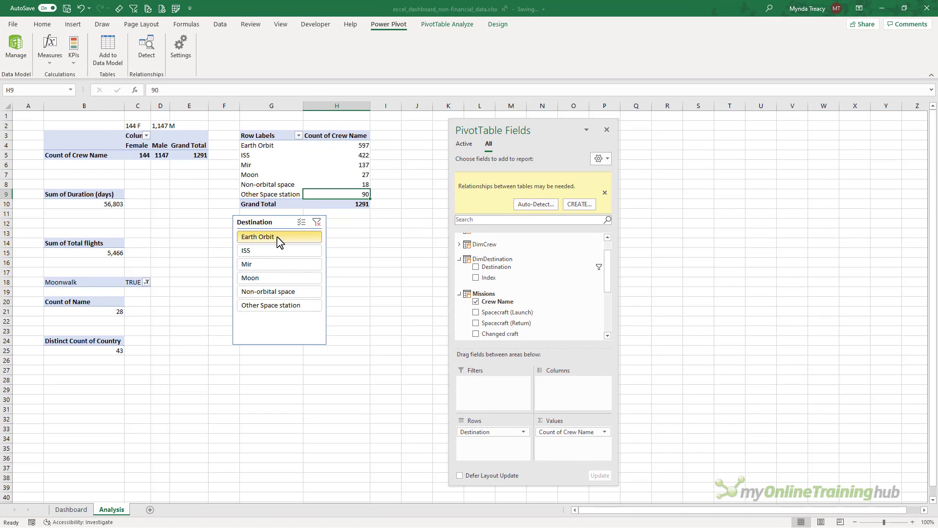
Test the Destination slicer against the PivotTable's crew counts by filtering to Earth Orbit and to Mir
left_click(274, 237)
left_click(275, 267)
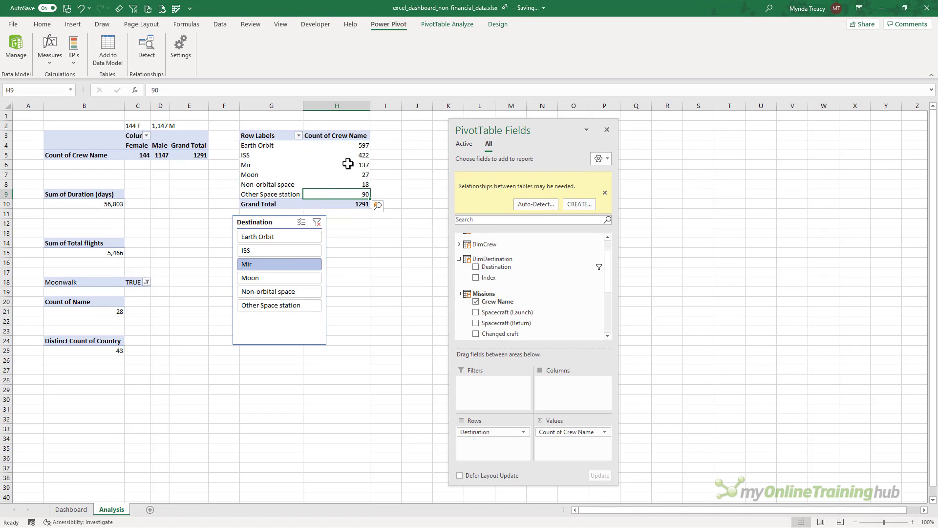
mouse_move(356, 152)
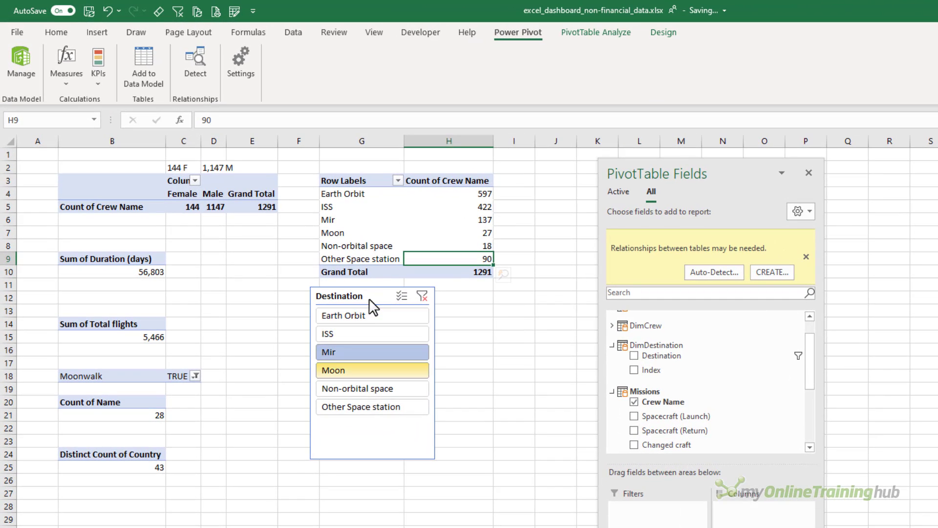
Start a new measure in the Missions table named Selected Destinations
left_click(73, 85)
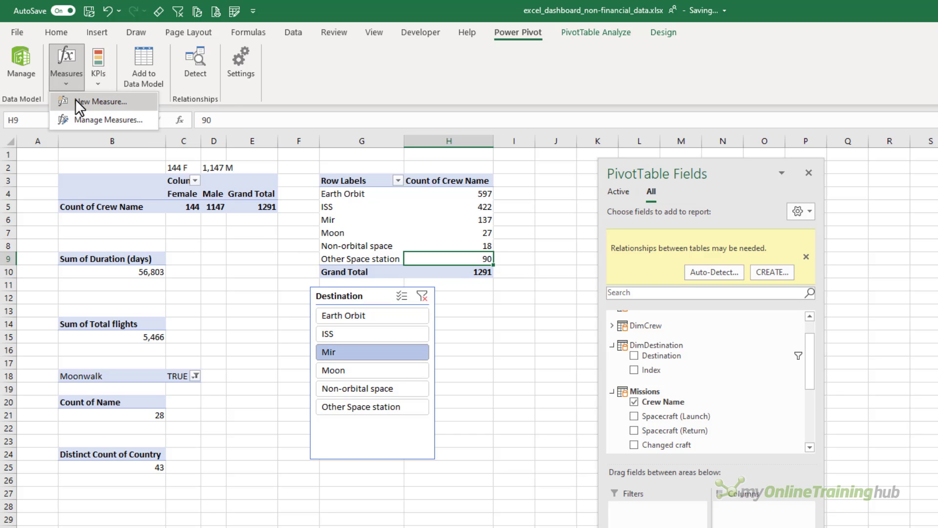
left_click(75, 100)
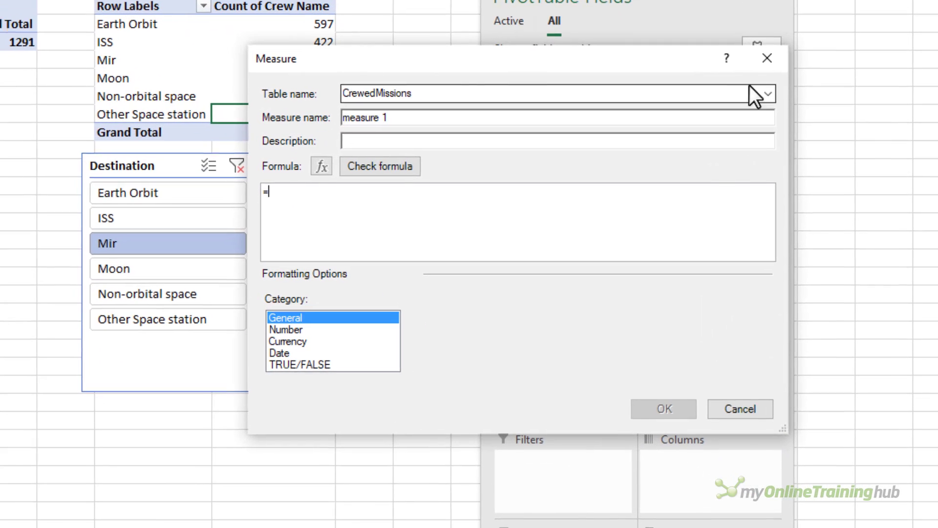
left_click(791, 187)
left_click(507, 207)
key("Tab")
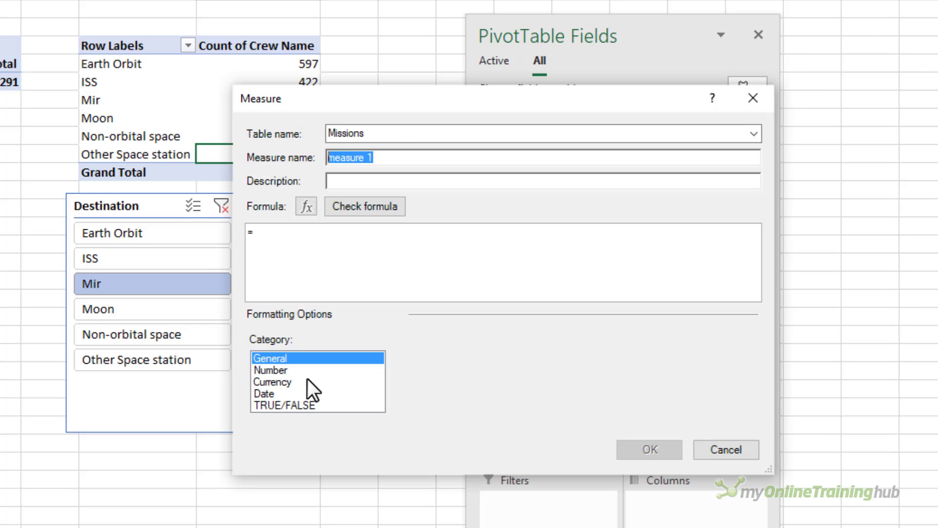
type("Selected D")
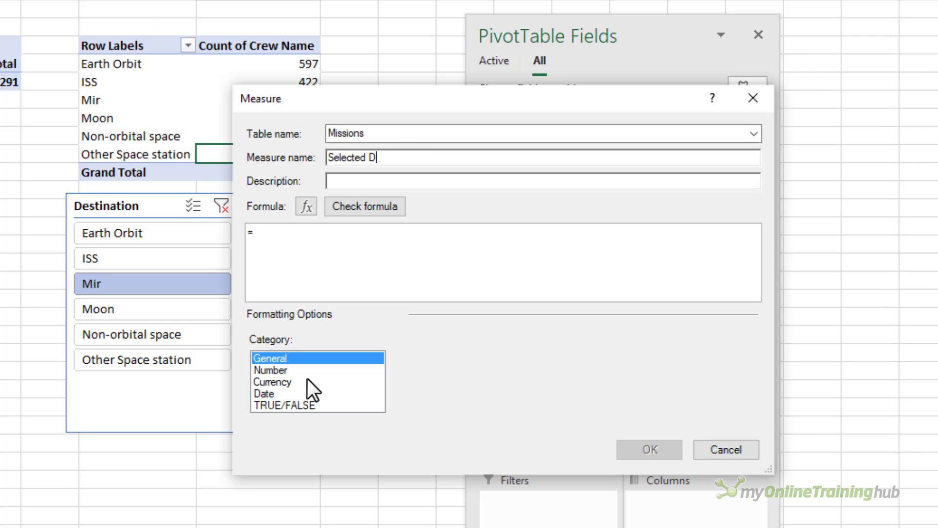
type("estinations")
key("Tab")
key("Tab")
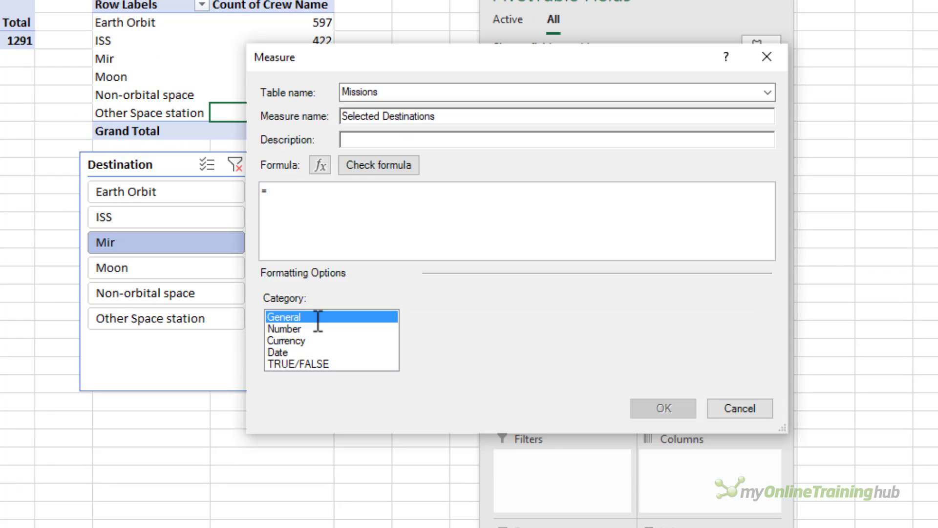
Begin the measure's formula with =CALCULATE([Count of Crew Name], USERELATIONSHIP(
type("cal")
key("Tab")
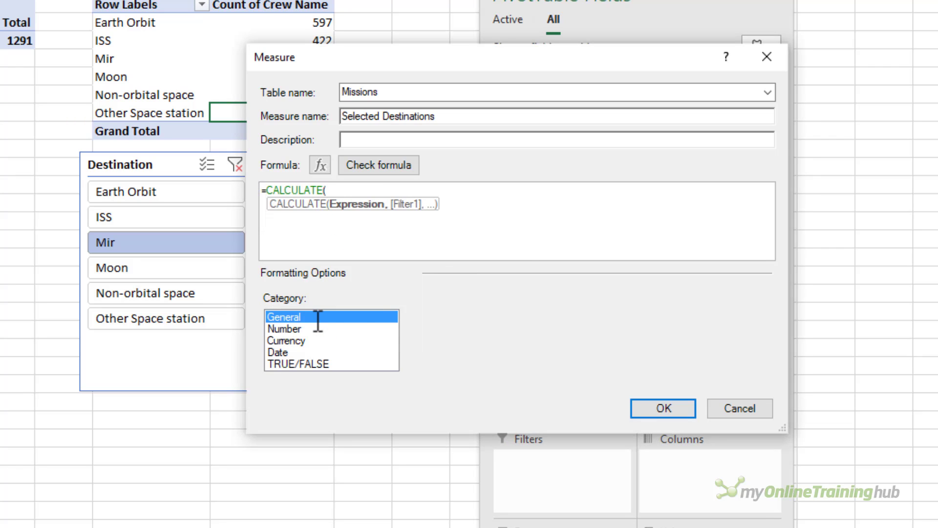
type("crew")
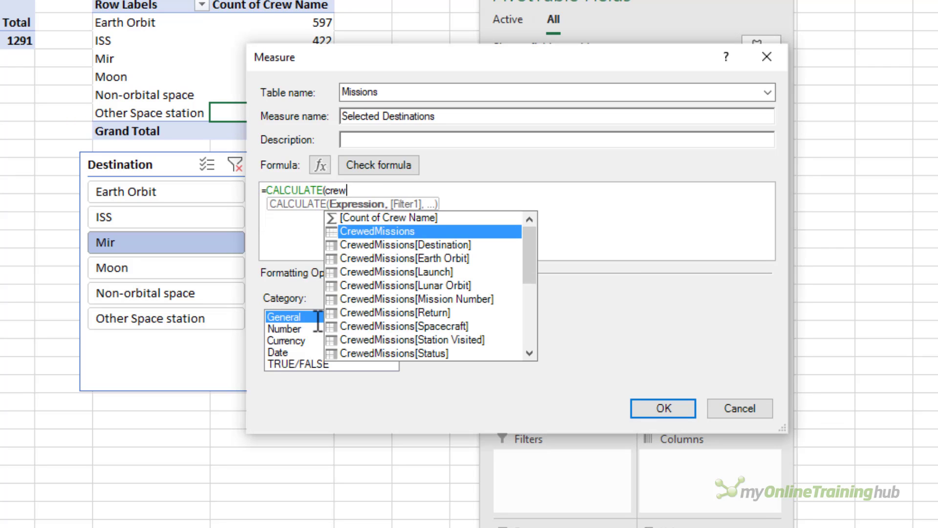
key("Tab")
type(", ")
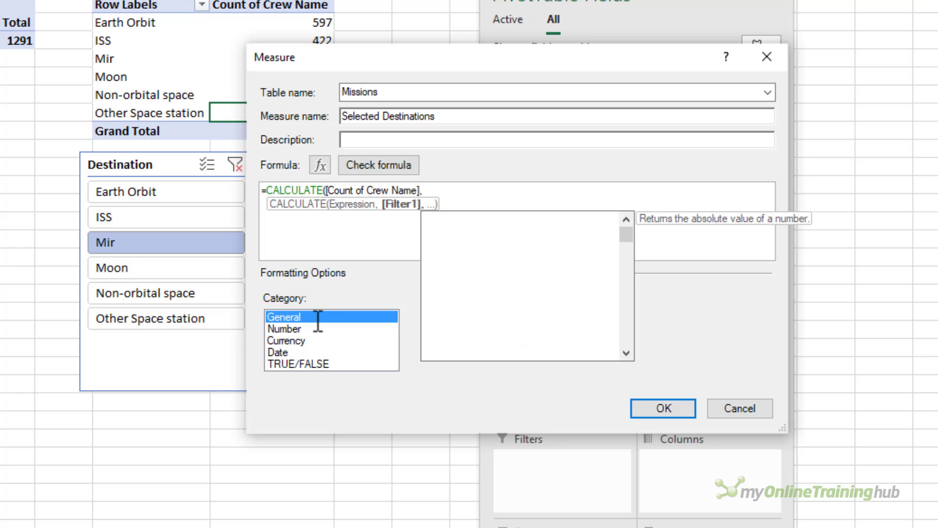
type("user")
key("Tab")
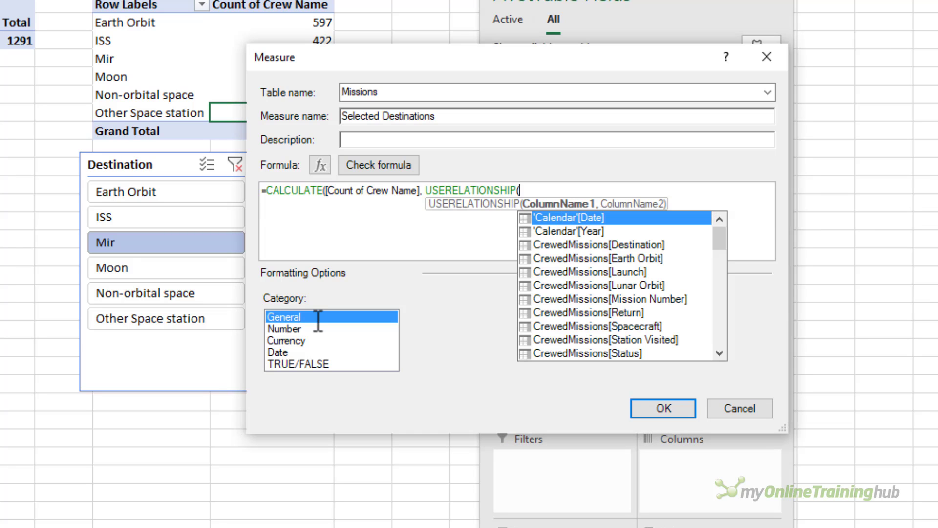
Complete the USERELATIONSHIP arguments with DimDestination[Destination], Missions[Destination], close both functions, and check the formula for errors
type("d")
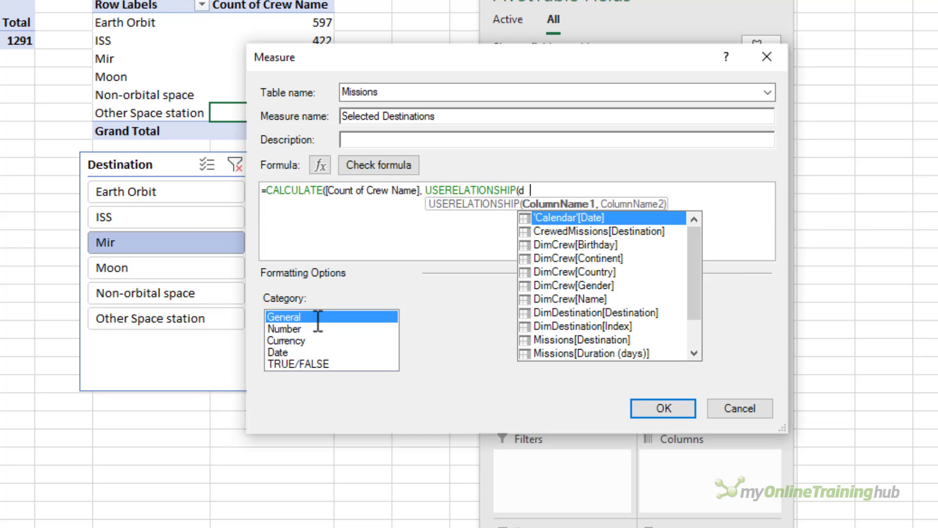
type("est")
key("Down")
key("Tab")
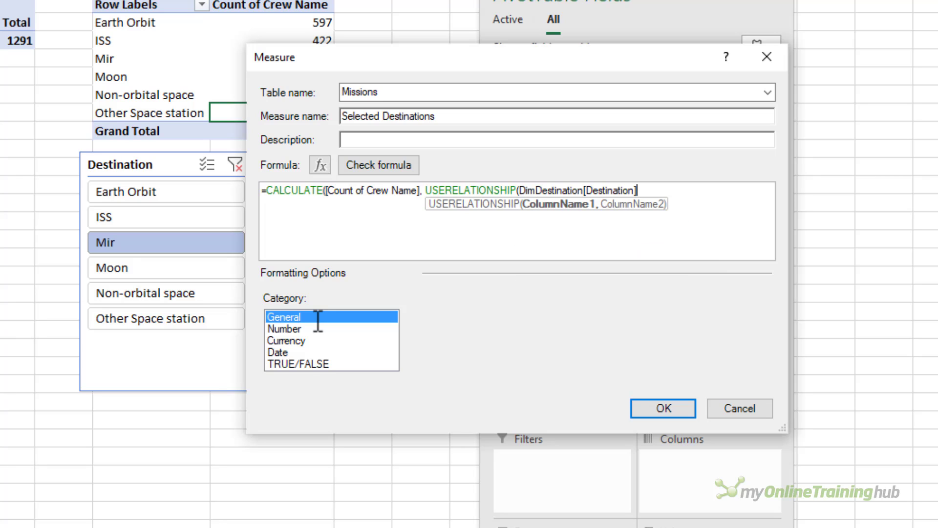
type(", des")
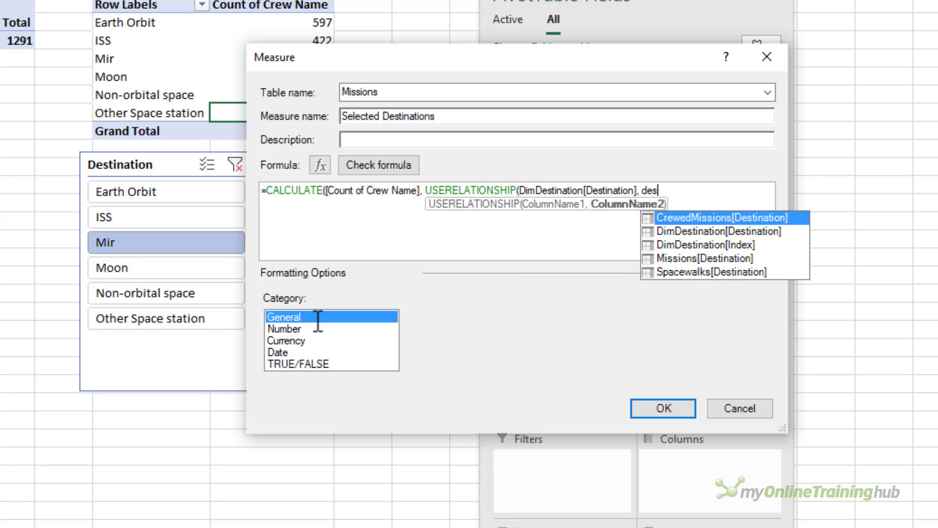
key("Down")
key("Down")
key("Down")
key("Tab")
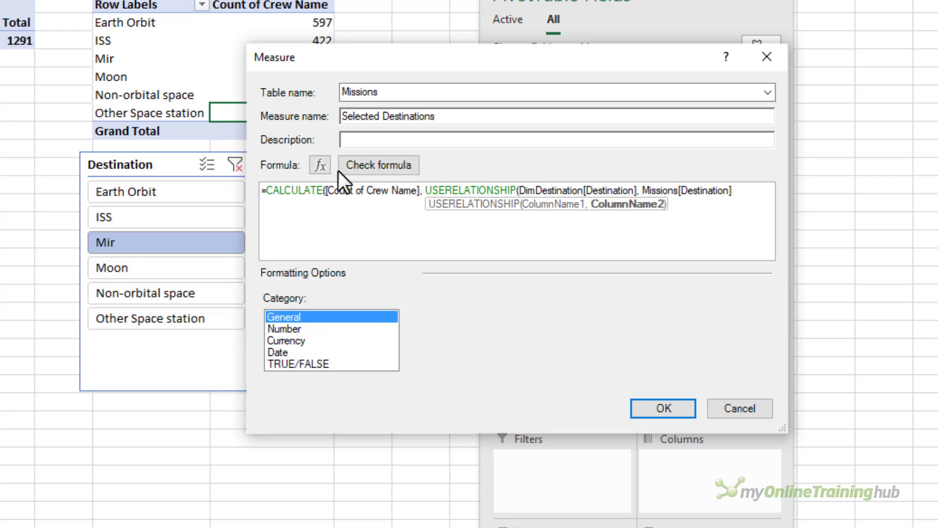
type(")")
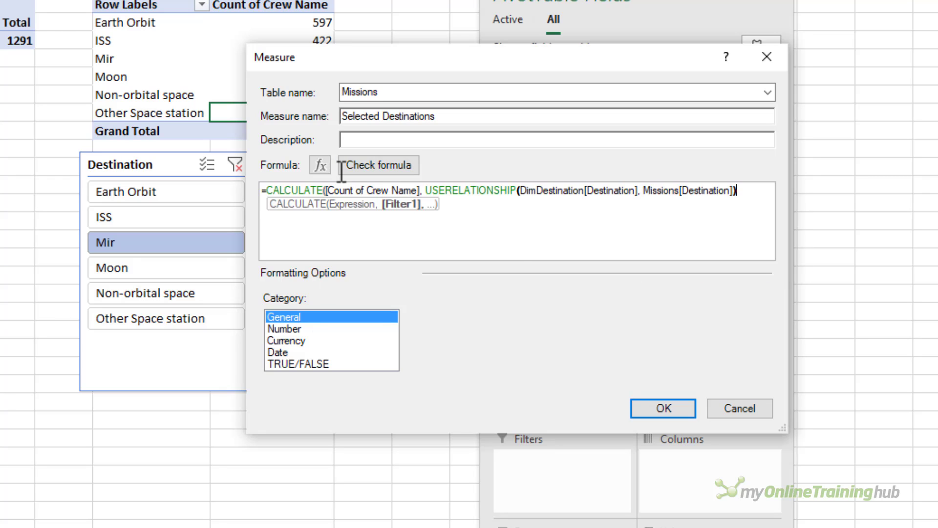
scroll(523, 260, "up", 4, "ctrl")
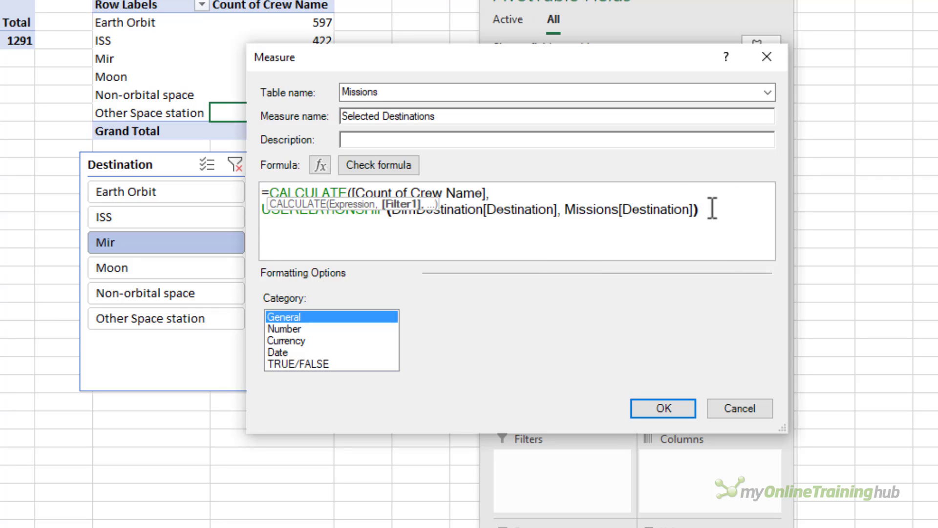
type(")")
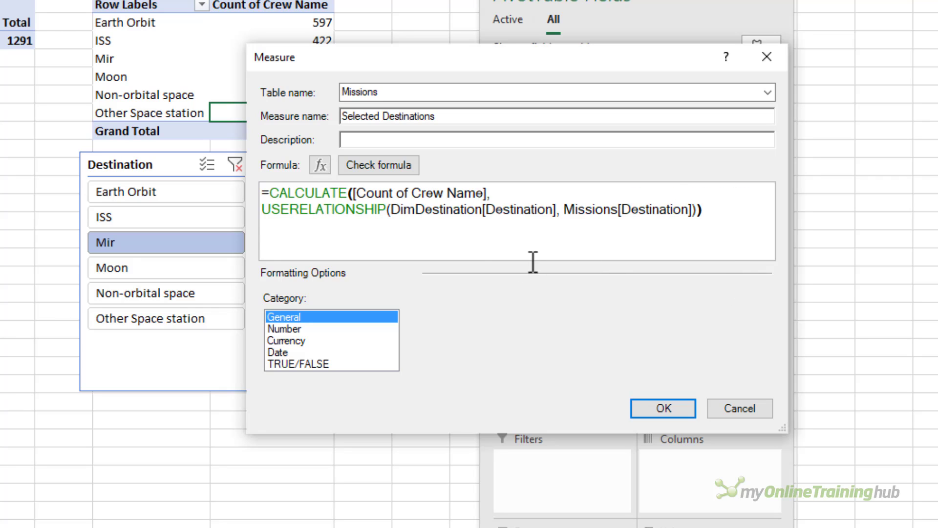
left_click(379, 171)
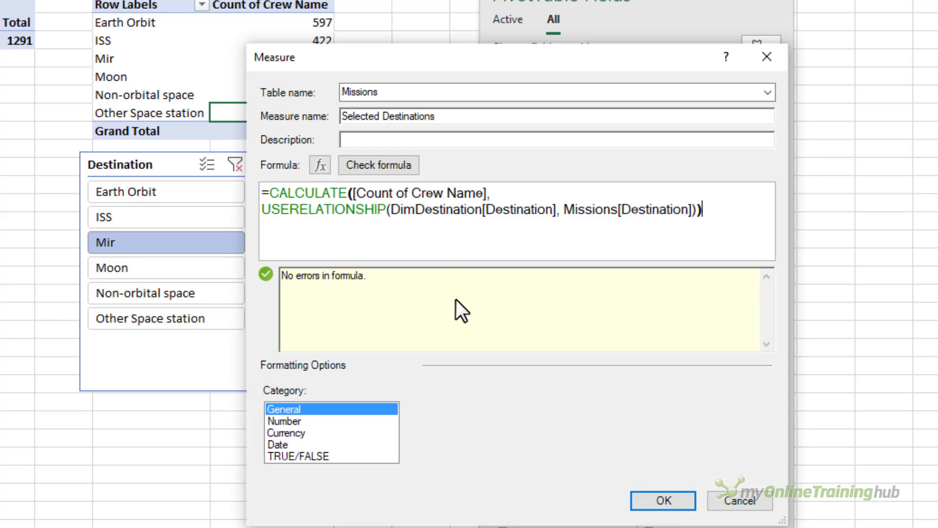
Format the measure as a whole number with a 1000 separator and save it
left_click(297, 420)
left_click(438, 459)
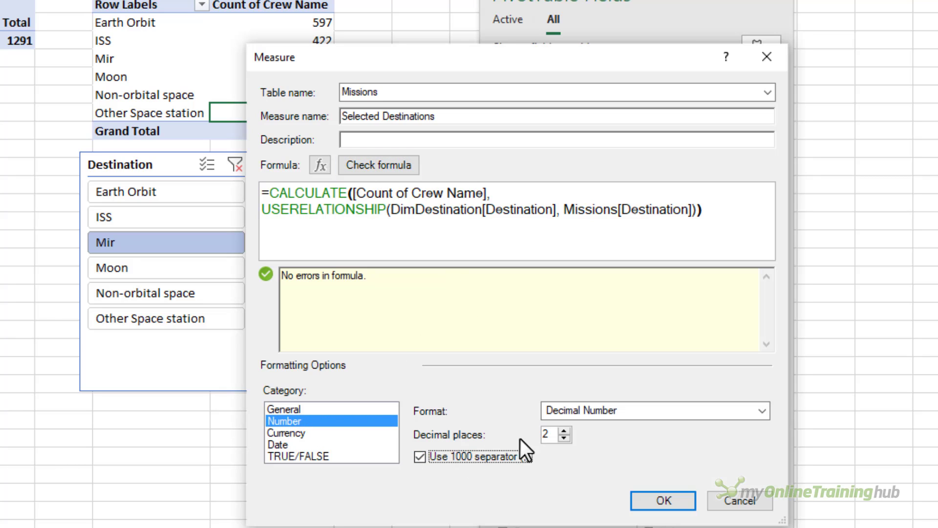
left_click(611, 414)
left_click(595, 439)
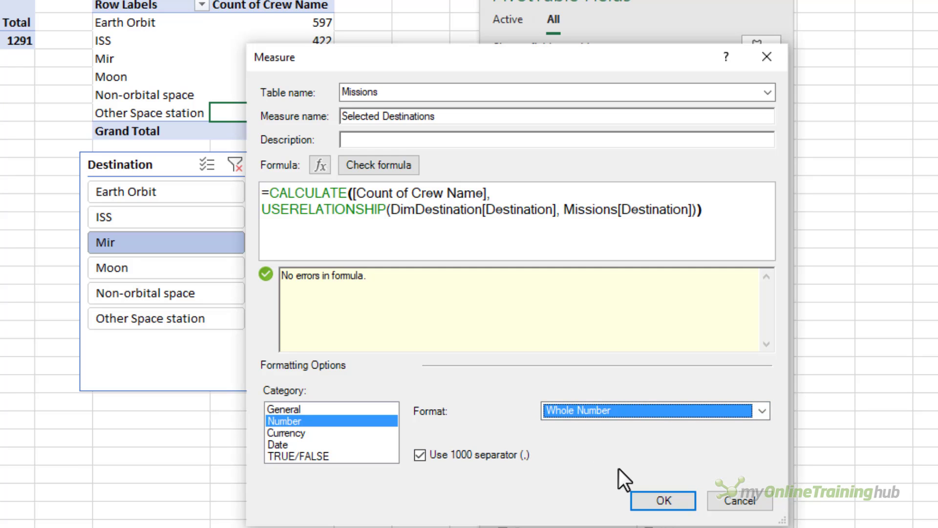
left_click(642, 499)
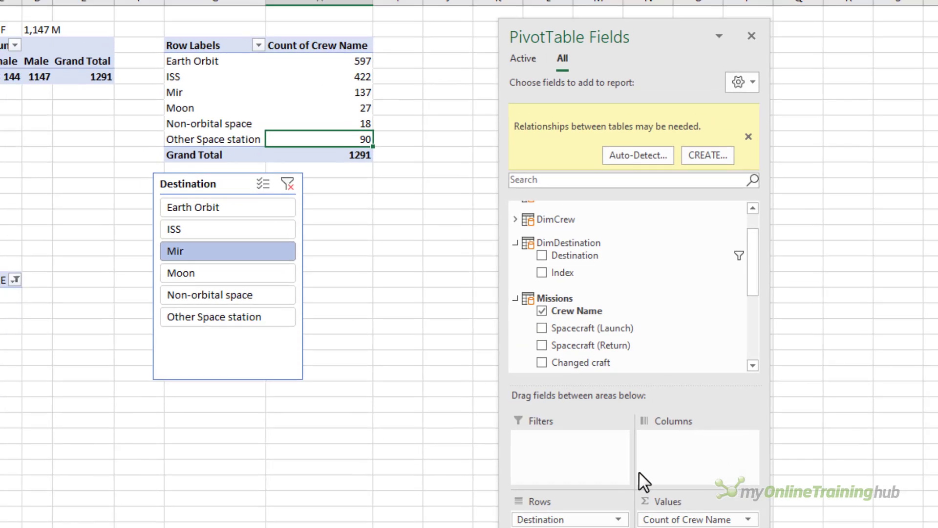
Add the Selected Destinations measure to the PivotTable's values and test it by filtering the slicer to ISS, Earth Orbit and Mir
left_click_drag(647, 41, 806, 41)
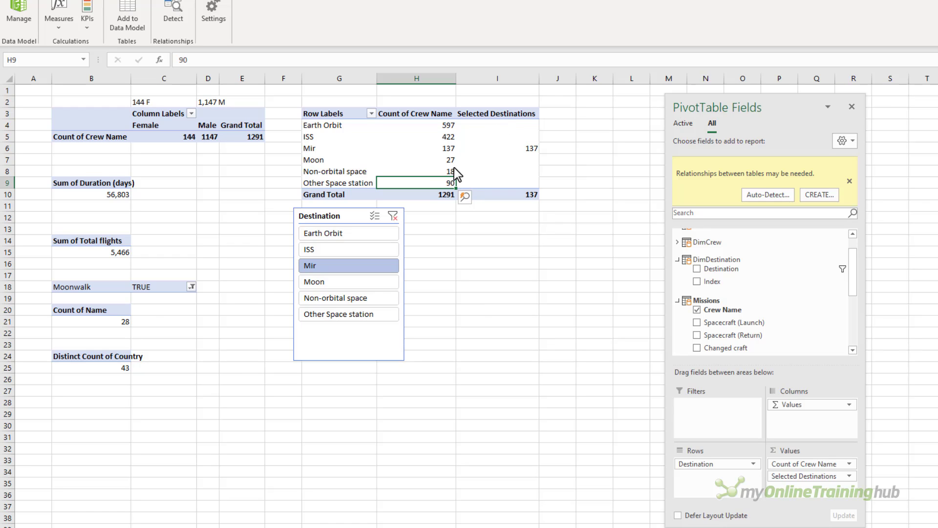
left_click(354, 248)
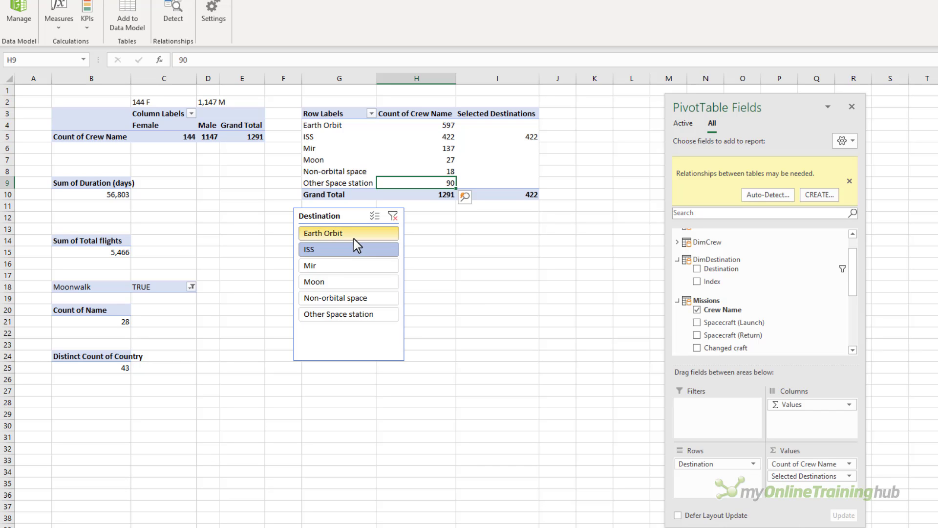
left_click(354, 238)
left_click(357, 265)
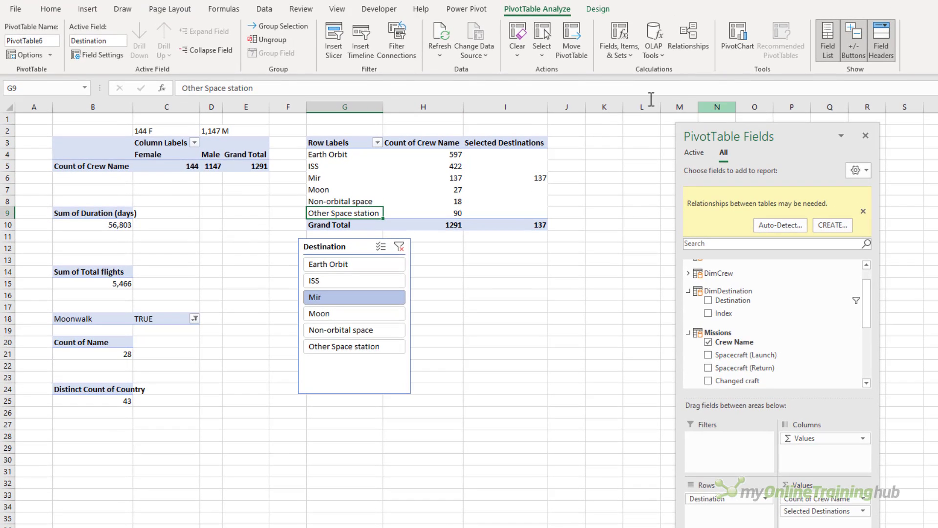
Insert a clustered bar PivotChart from the destinations PivotTable and shift the field list aside
left_click(736, 54)
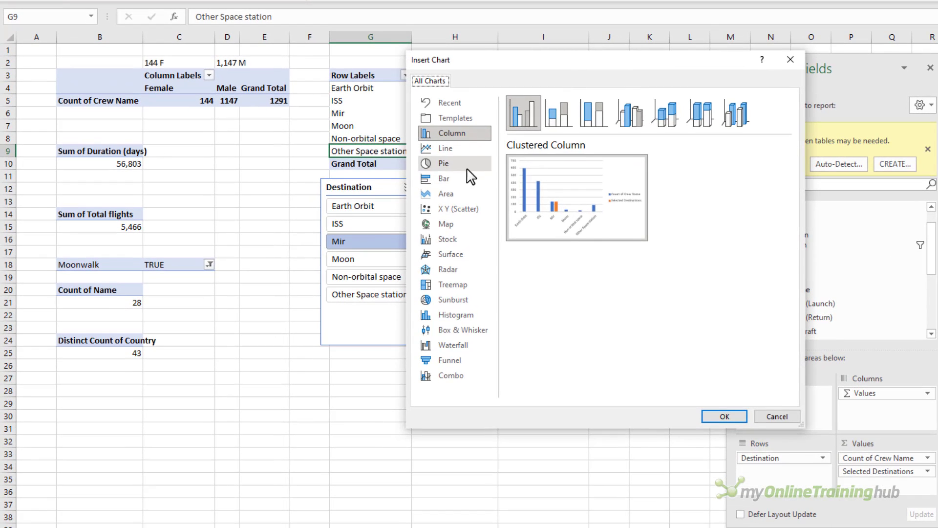
left_click(423, 238)
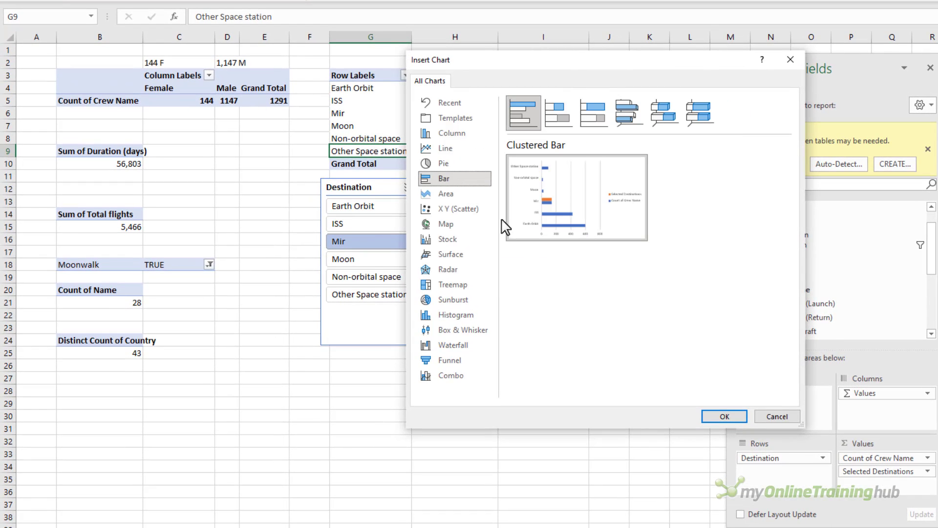
left_click(714, 415)
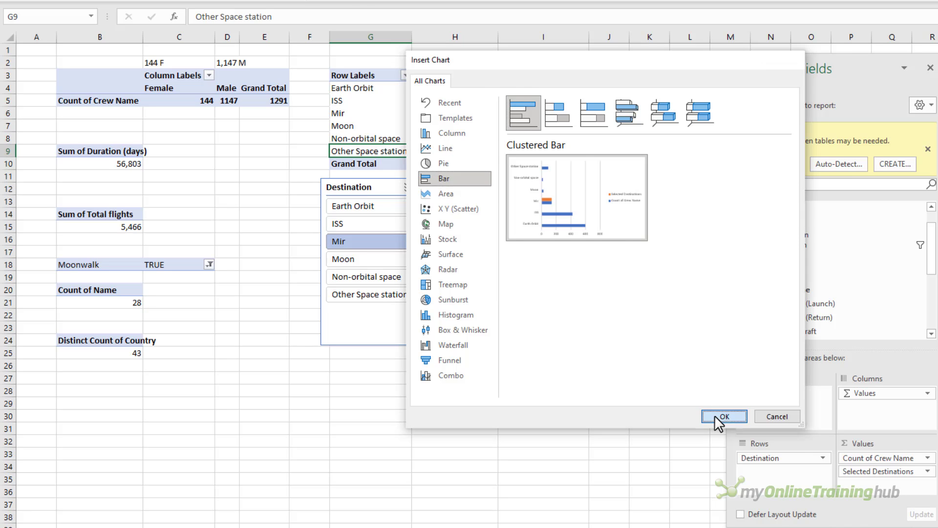
left_click_drag(786, 64, 832, 90)
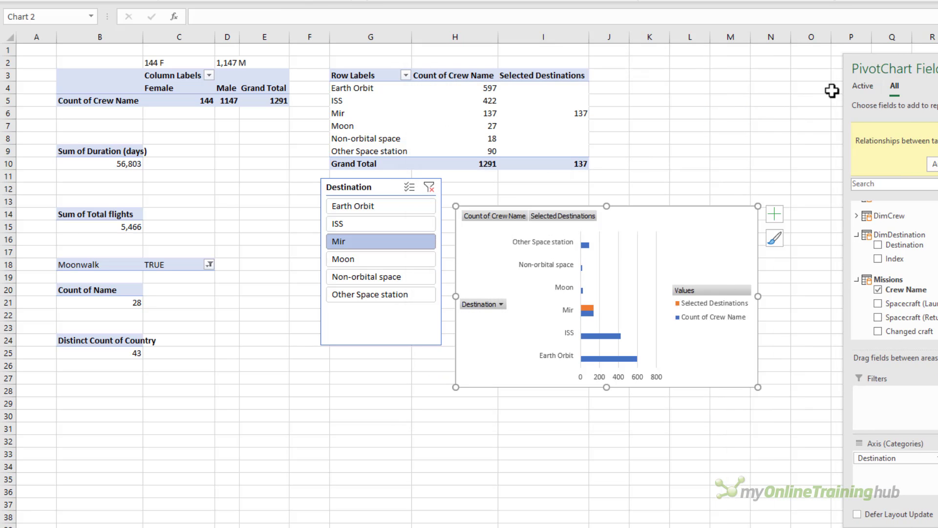
Hide all field buttons on the bar chart and remove its legend and gridlines
right_click(513, 223)
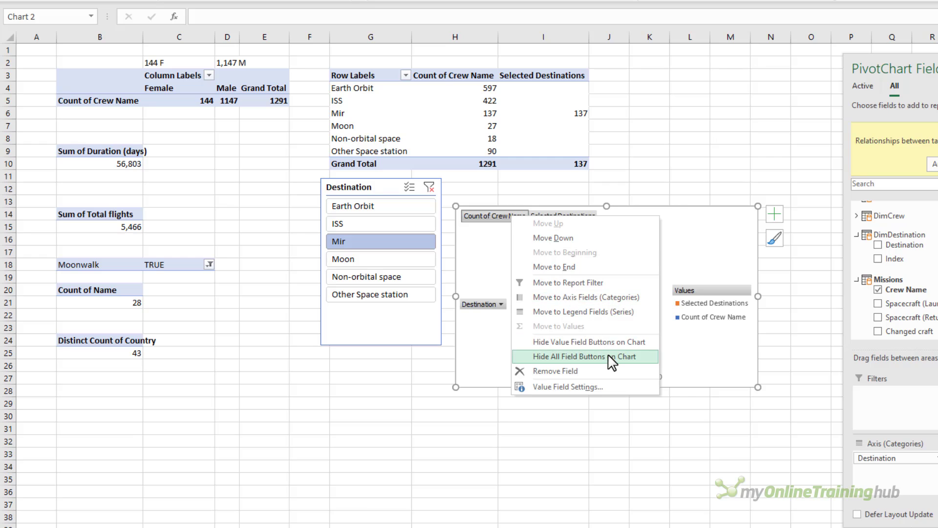
left_click(608, 355)
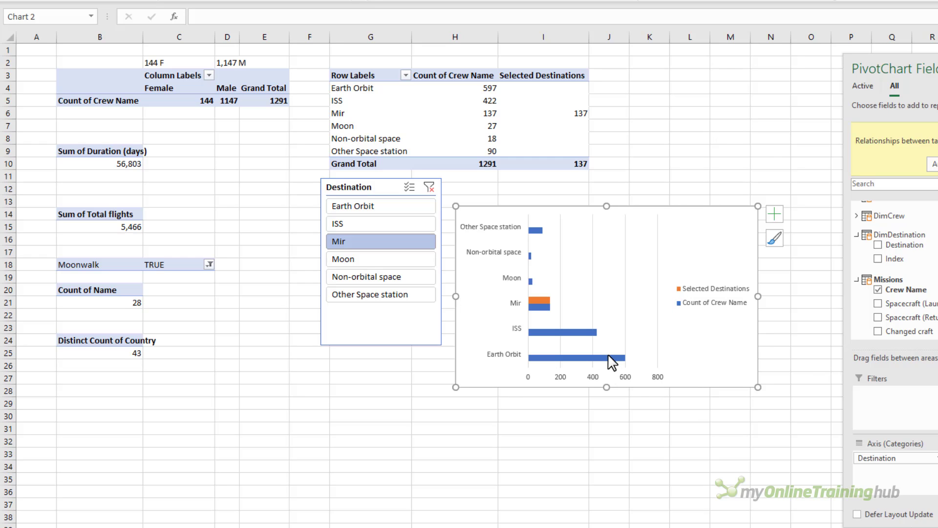
left_click(775, 215)
left_click(805, 317)
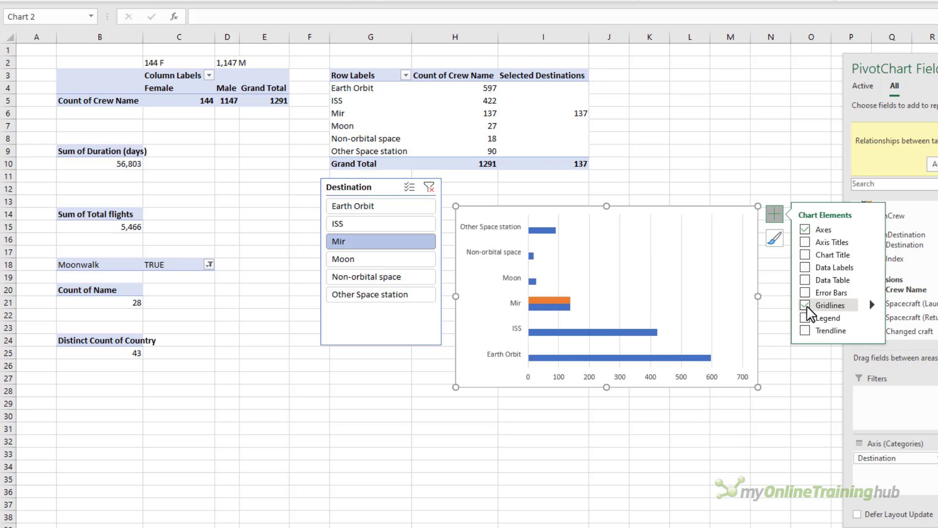
left_click(806, 306)
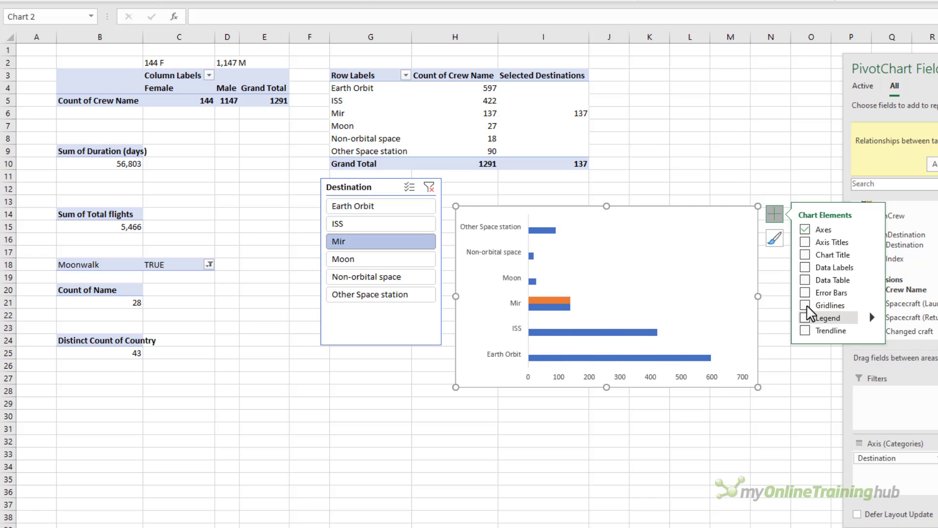
left_click(804, 280)
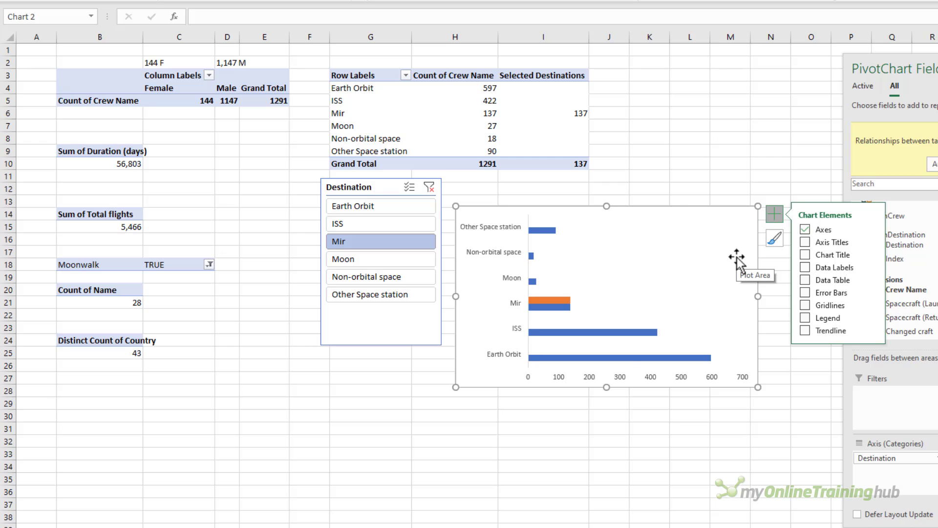
Sort the destinations PivotTable by Count of Crew Name from smallest to largest
left_click(479, 90)
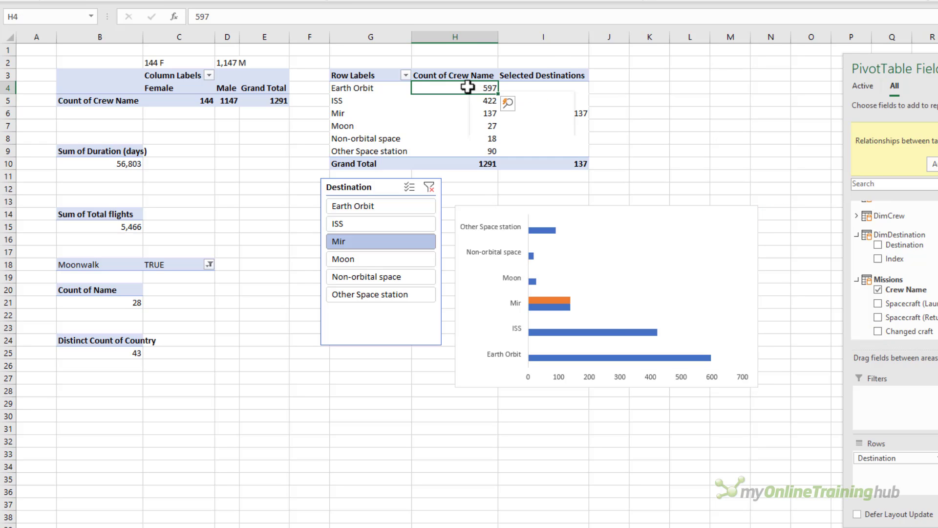
right_click(468, 87)
mouse_move(567, 168)
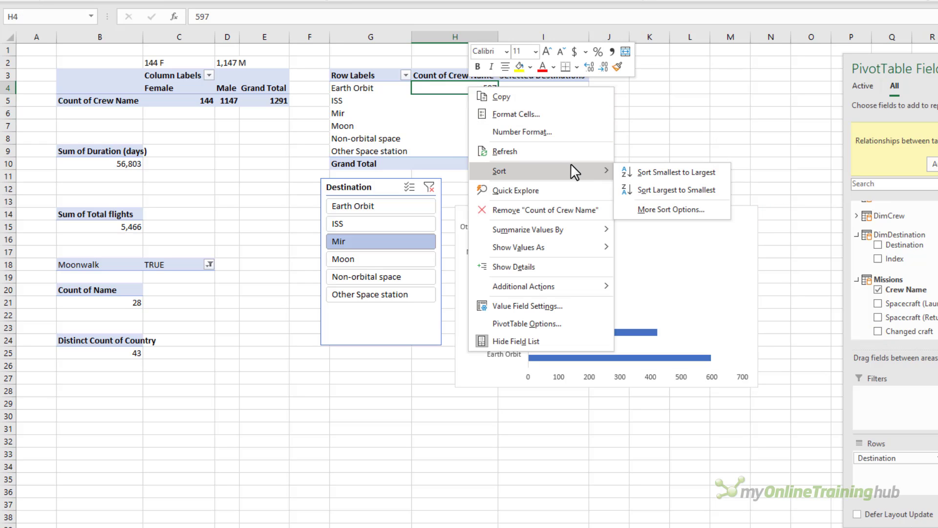
left_click(658, 172)
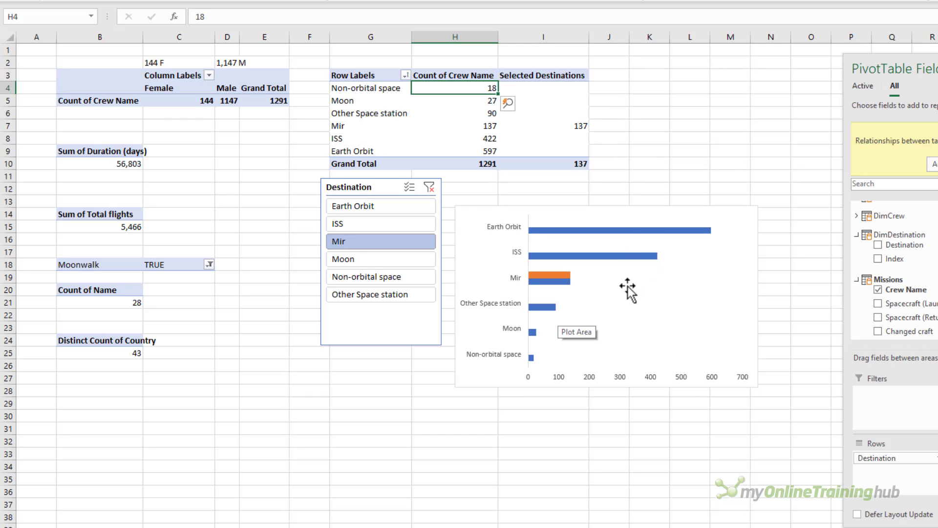
Format the chart's Selected Destinations series with a series overlap of 100% and a gap width of 30%
left_click(554, 277)
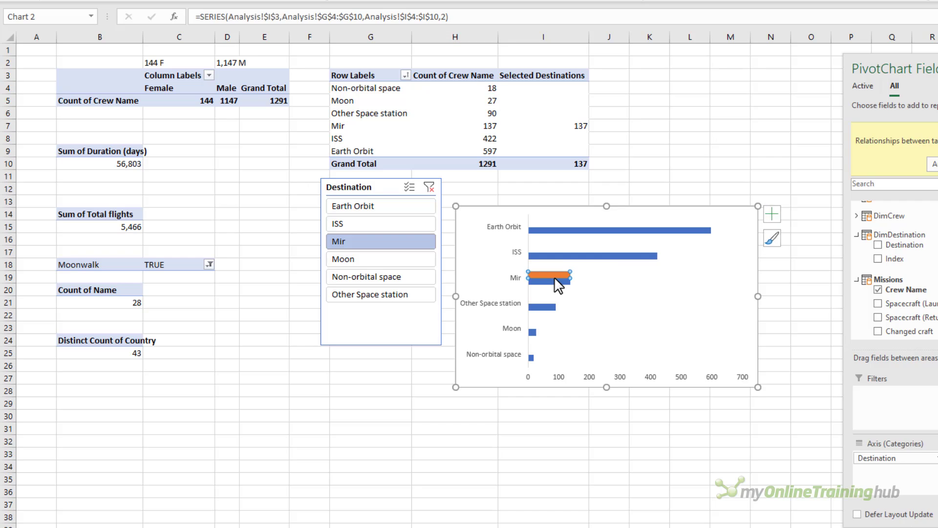
key("ctrl+1")
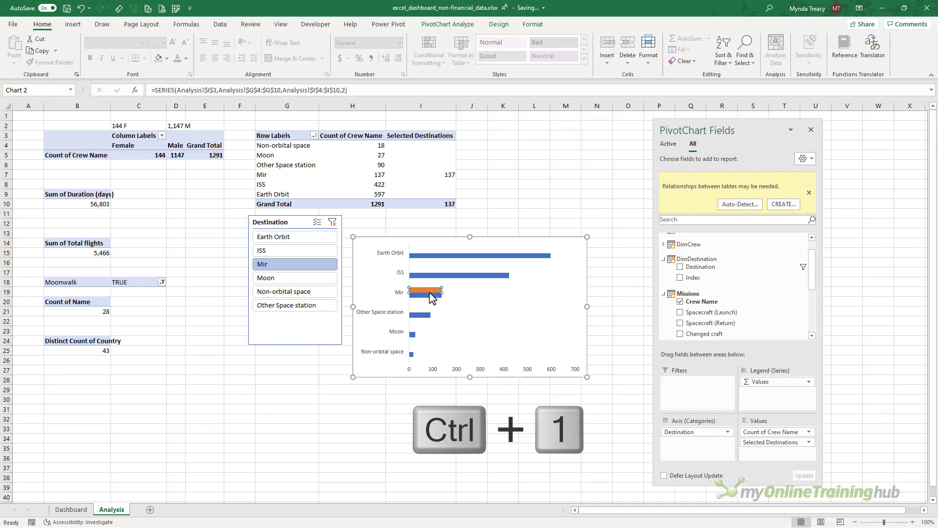
left_click(811, 130)
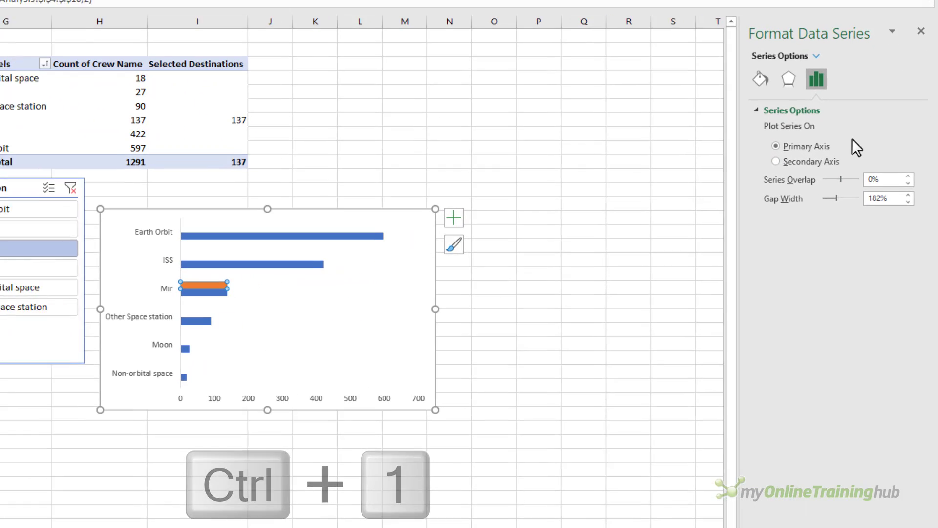
type("10")
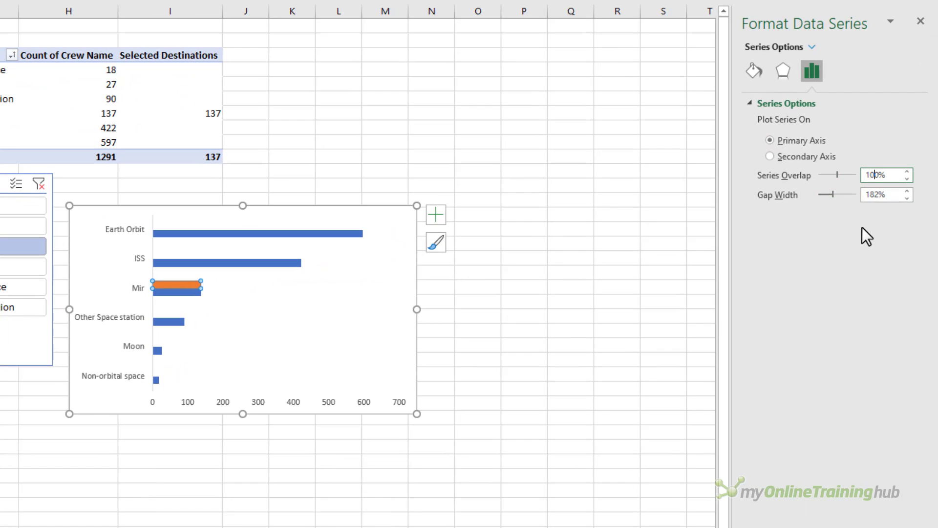
key("Tab")
type("30")
key("Tab")
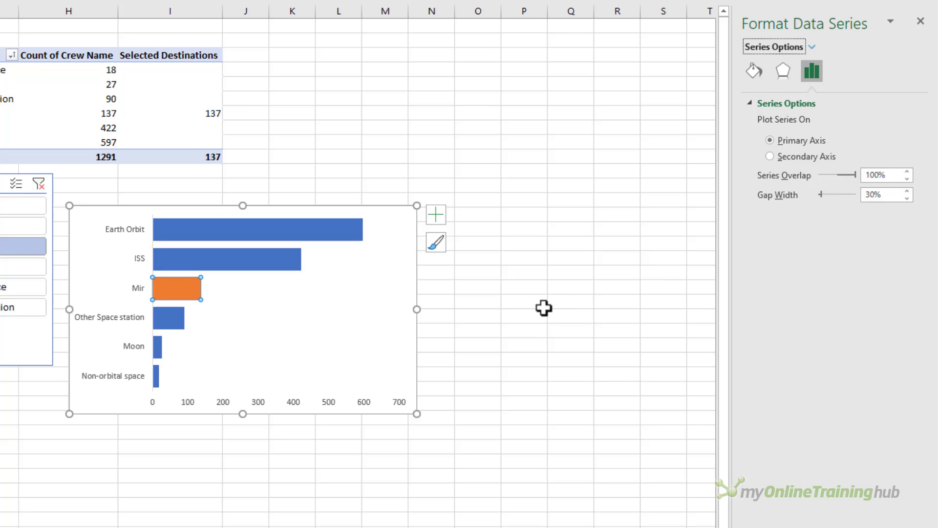
Move the bar chart directly beside the Destination slicer and filter the slicer to Earth Orbit
left_click_drag(86, 215, 74, 181)
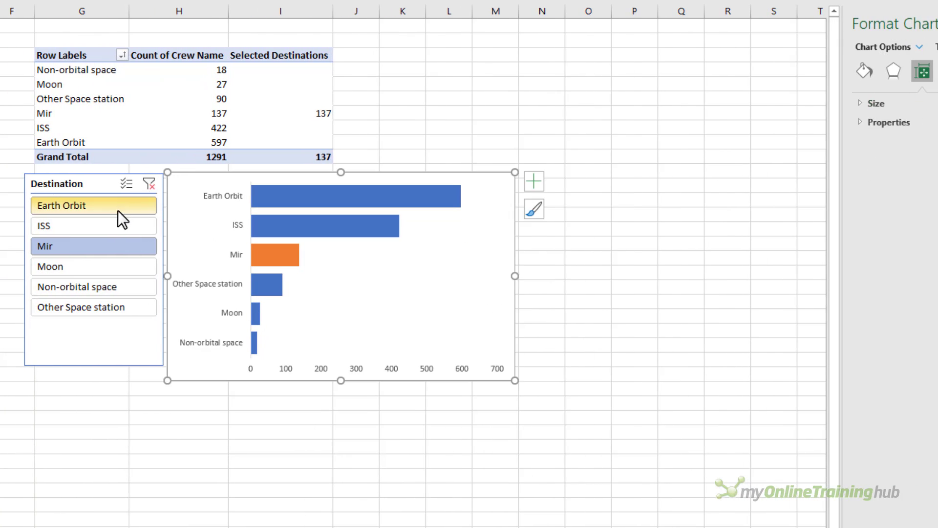
left_click(117, 210)
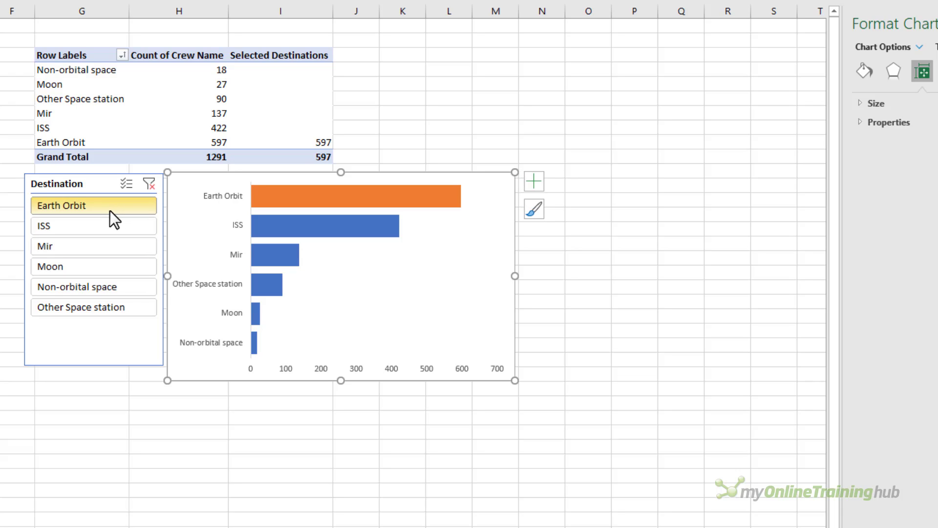
Compare the order of the slicer items with the PivotTable's sorted crew counts and destination labels
key("Down")
key("Down")
key("Down")
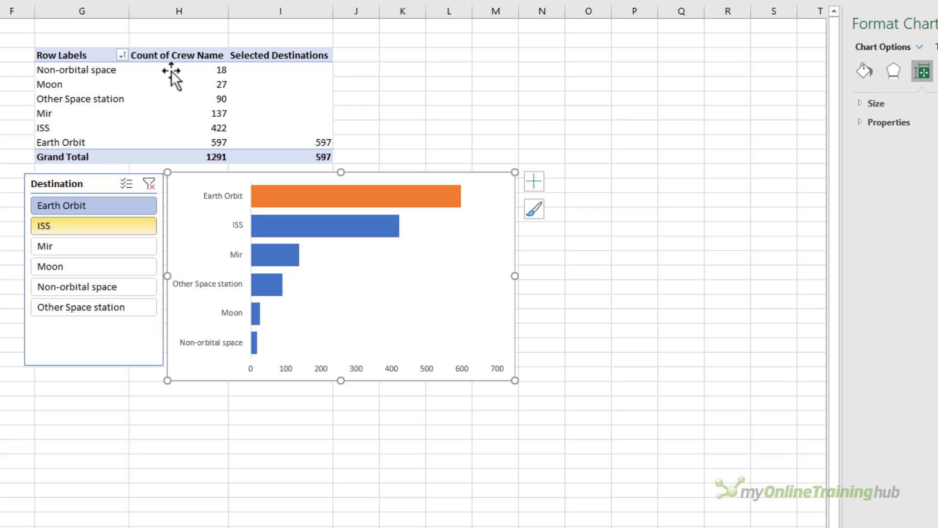
left_click_drag(171, 69, 174, 142)
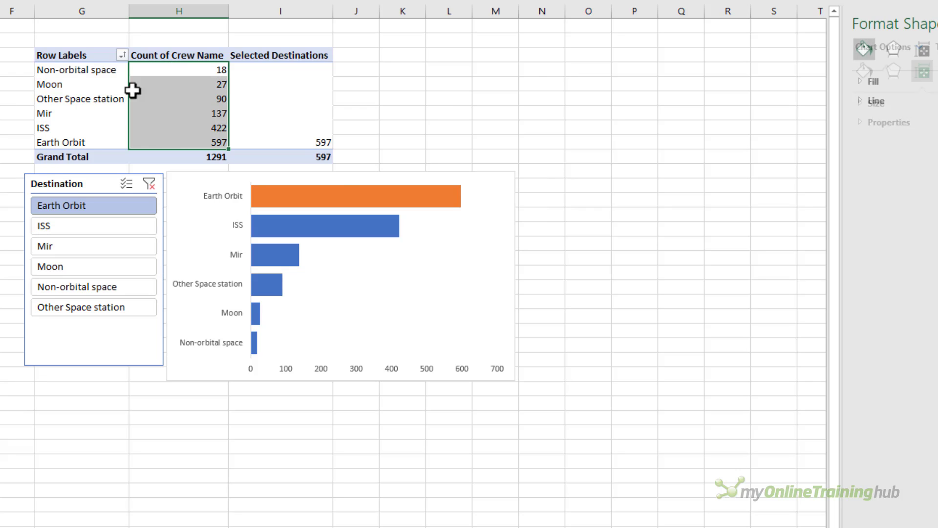
left_click_drag(107, 57, 109, 136)
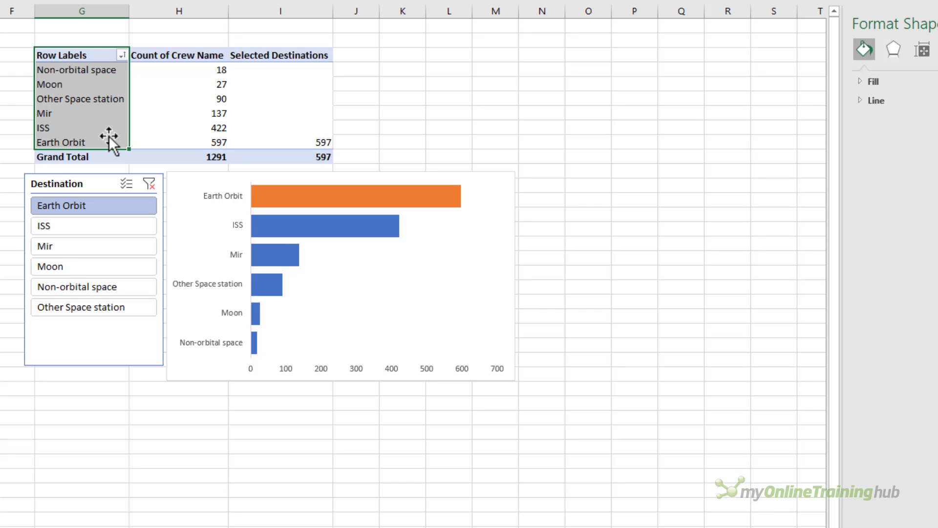
Open the data model in Power Pivot, show the DimDestination table and widen its Destination column
left_click(103, 185)
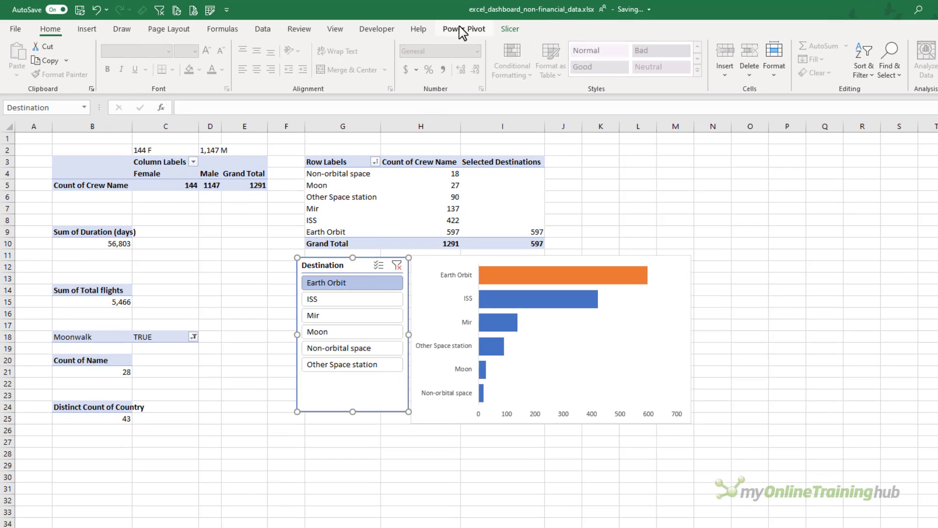
left_click(462, 33)
left_click(18, 54)
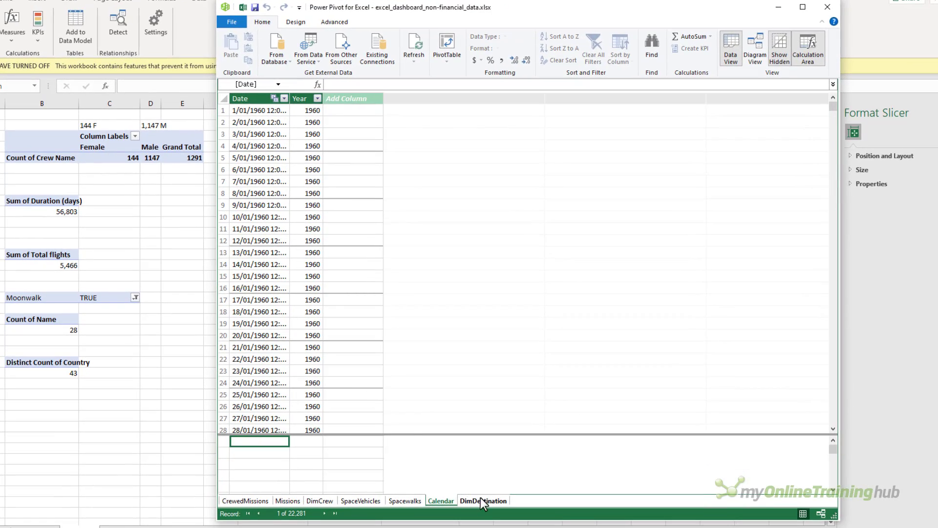
left_click(483, 500)
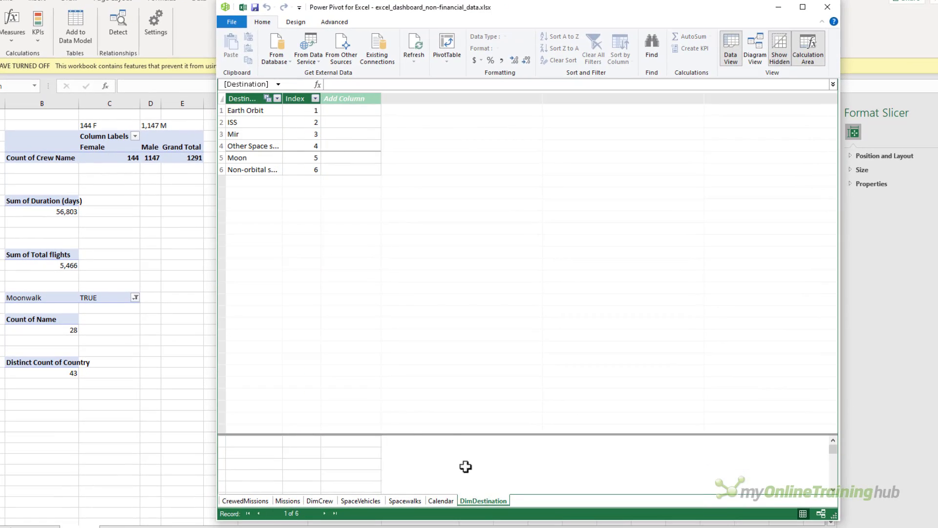
left_click_drag(282, 98, 302, 98)
Set the Destination column to sort by the Index column, and return to the Excel worksheet
left_click(268, 101)
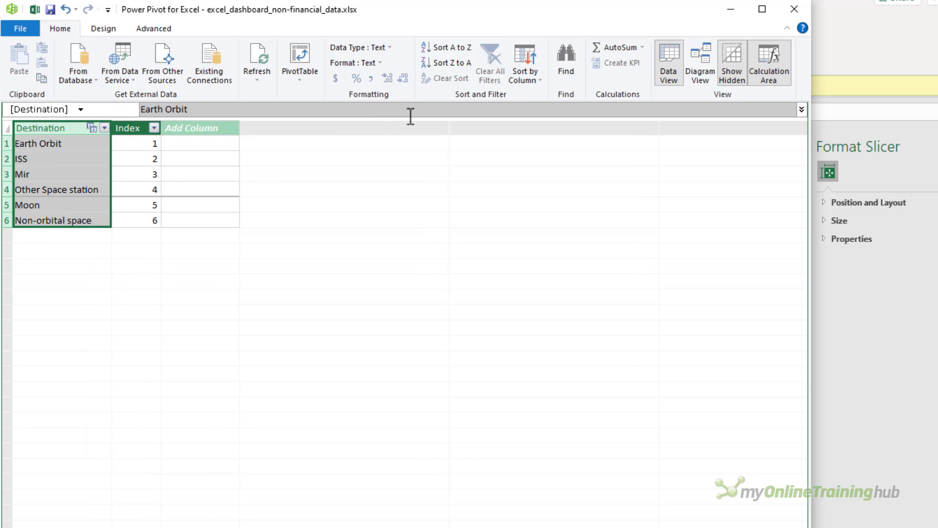
left_click(538, 74)
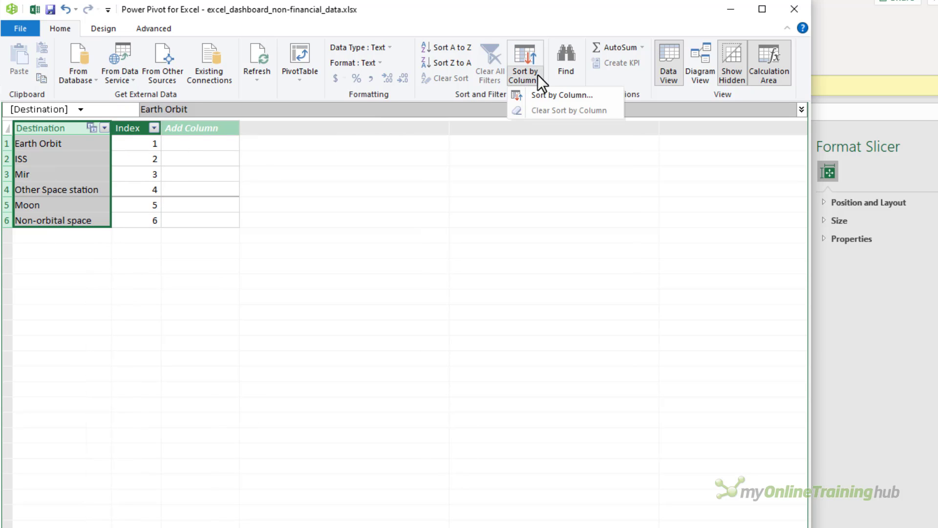
left_click(555, 95)
left_click(498, 365)
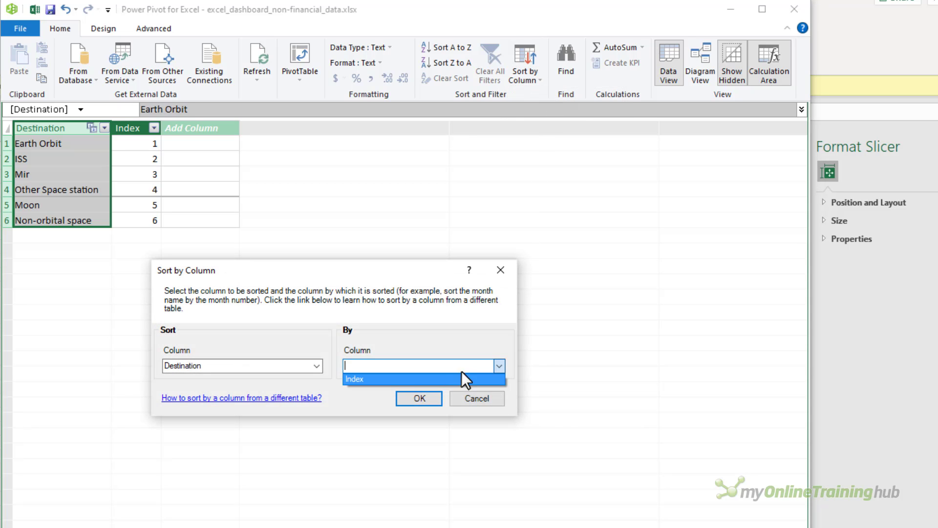
left_click(462, 377)
left_click(420, 399)
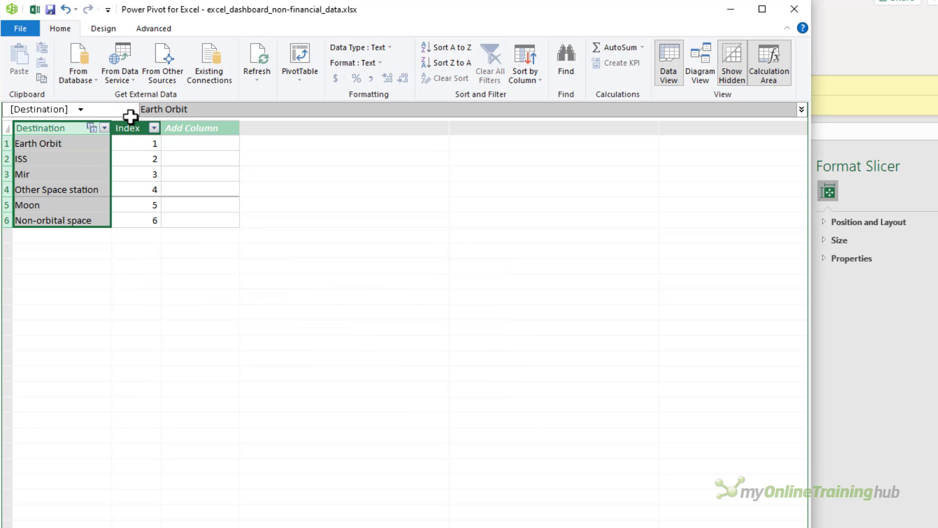
left_click(788, 14)
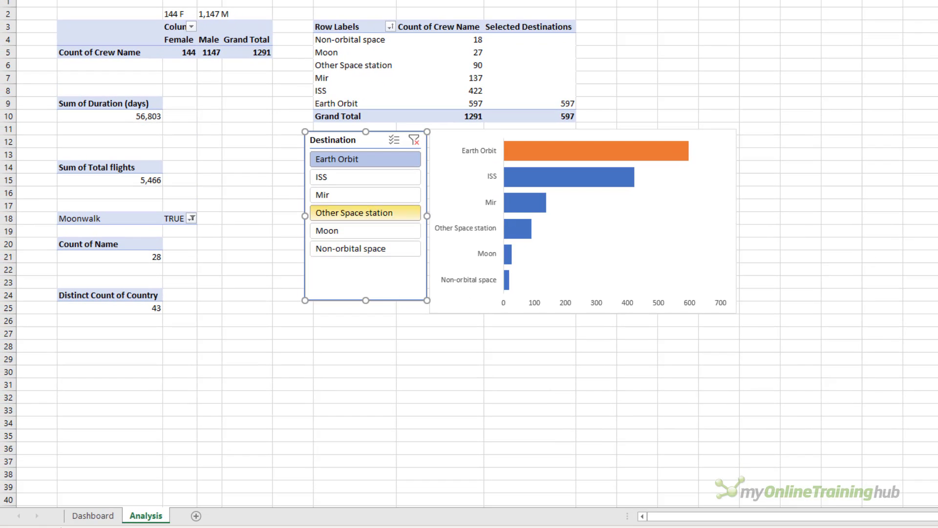
Turn off the header display in the Destination slicer's settings
right_click(342, 140)
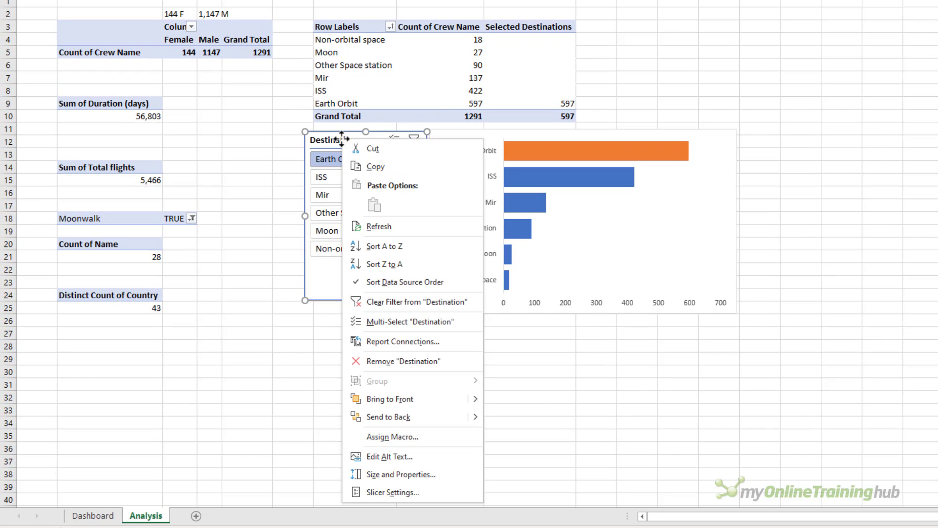
left_click(441, 488)
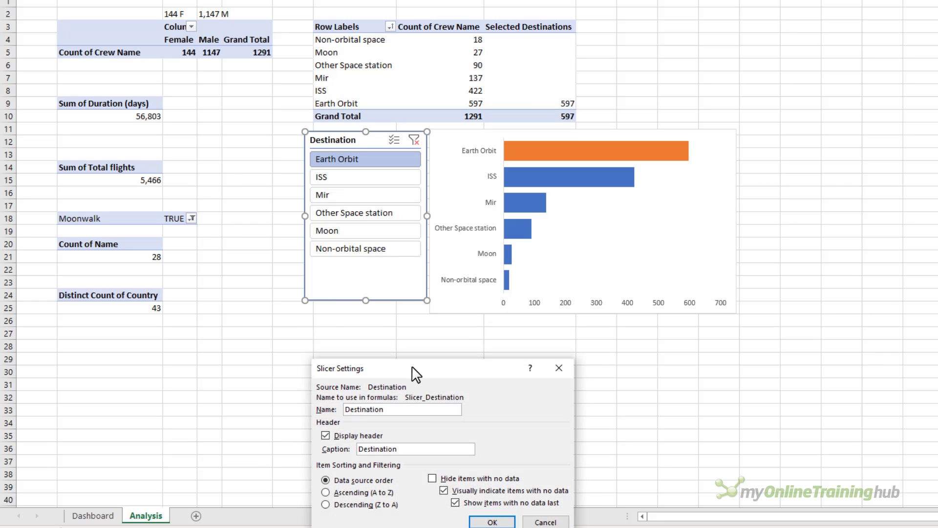
left_click_drag(468, 364, 469, 211)
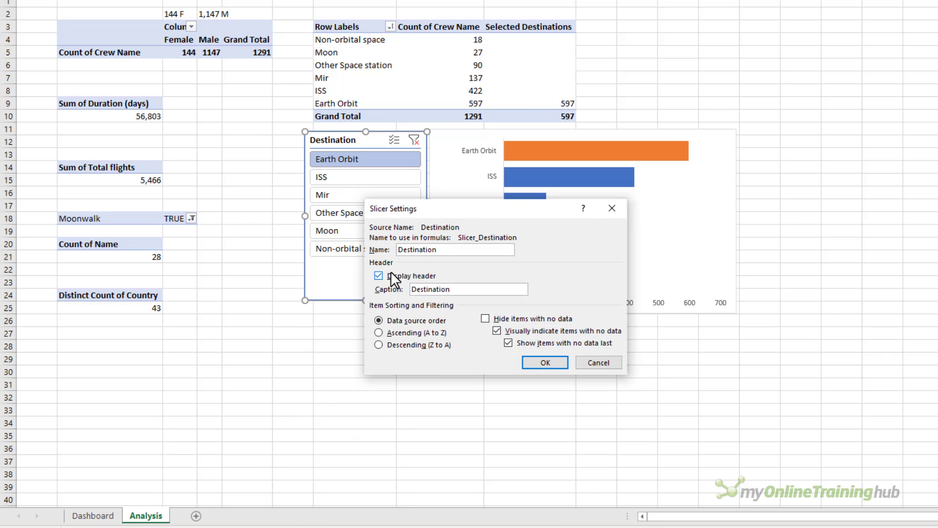
left_click(534, 362)
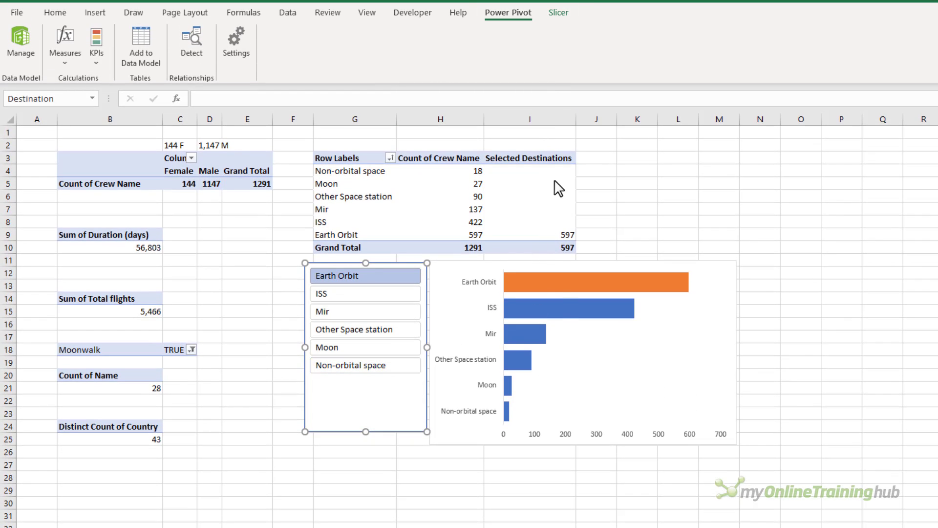
Give the Count of Crew Name series in the bar chart a solid light grey fill
left_click(559, 303)
left_click(559, 302)
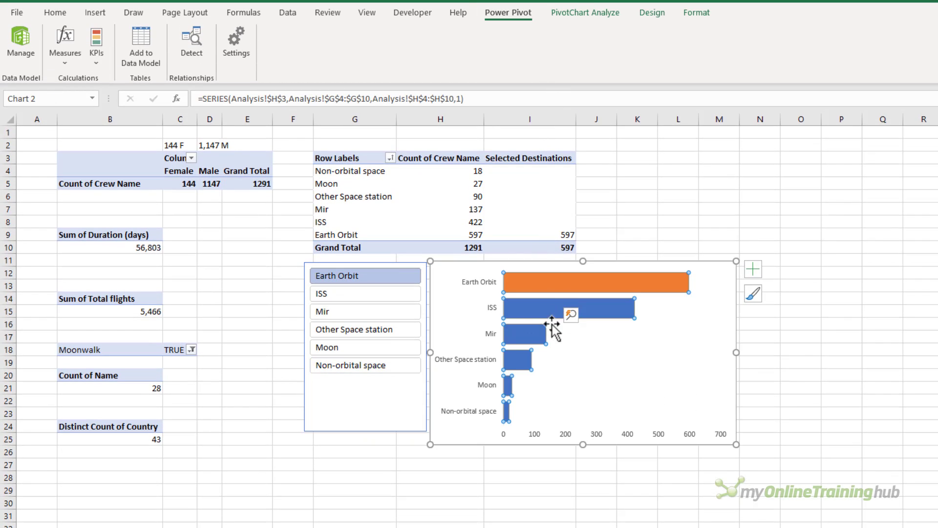
double_click(556, 308)
left_click(765, 101)
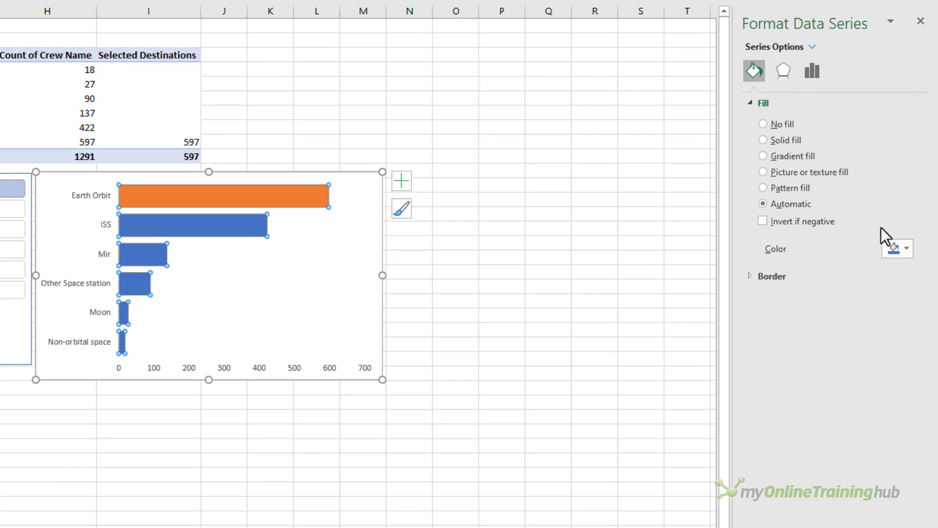
left_click(906, 250)
left_click(819, 324)
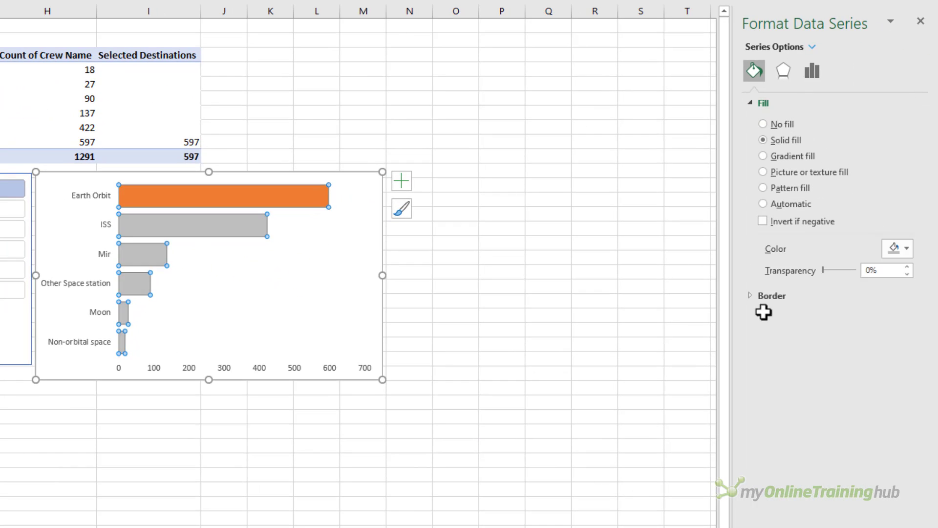
Give the Selected Destinations series in the bar chart a solid blue fill
left_click(304, 209)
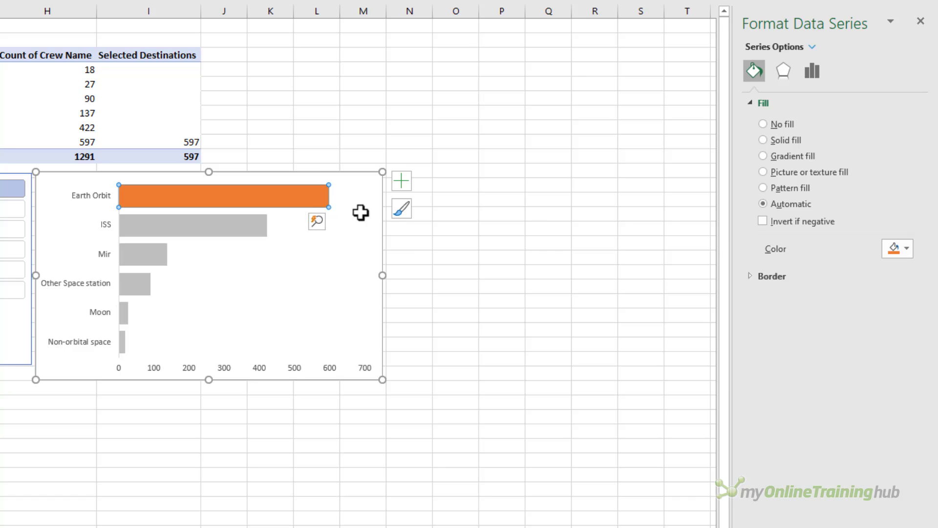
left_click(901, 249)
left_click(870, 285)
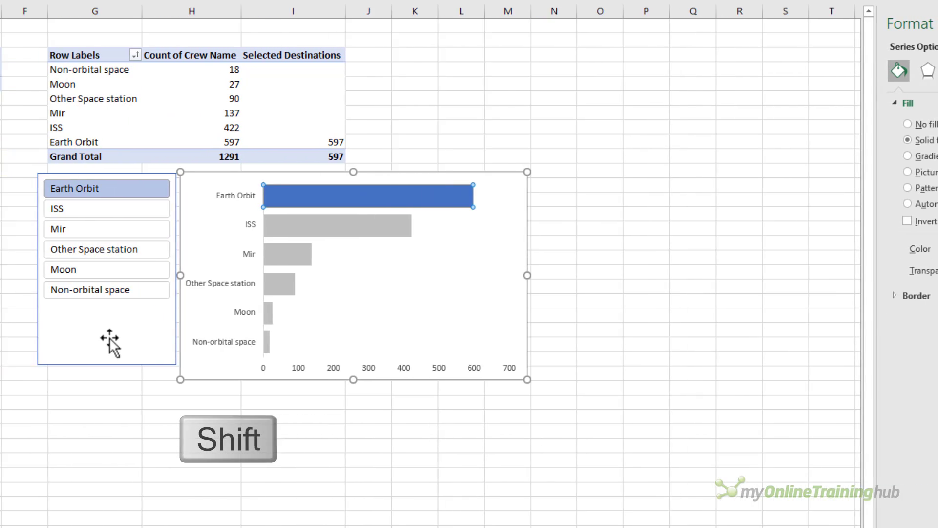
Cut the Destination slicer and bar chart together and paste them on the Dashboard sheet at column A, below the banner
left_click(36, 195, "shift")
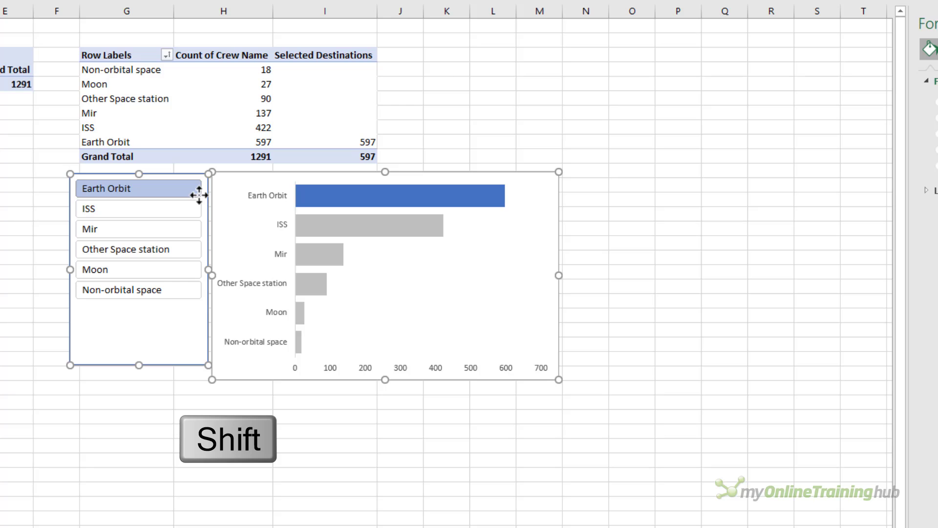
key("ctrl+x")
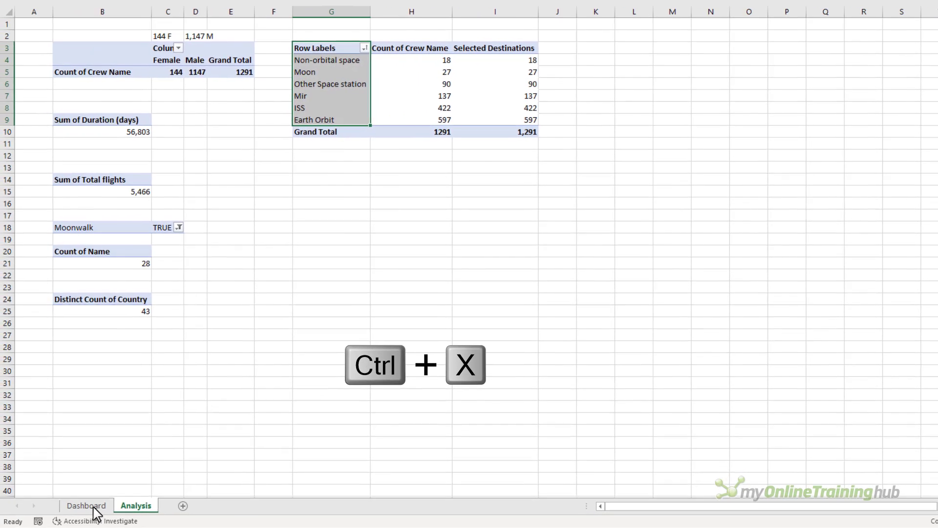
left_click(87, 505)
left_click(34, 99)
key("ctrl+v")
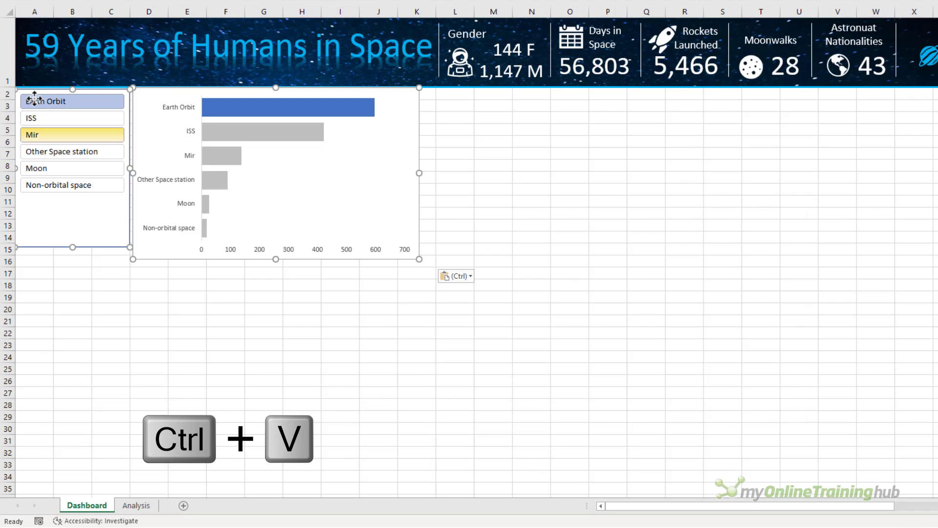
key("Escape")
Apply the dark blue slicer style to the Destination slicer on the Dashboard sheet
left_click(102, 238)
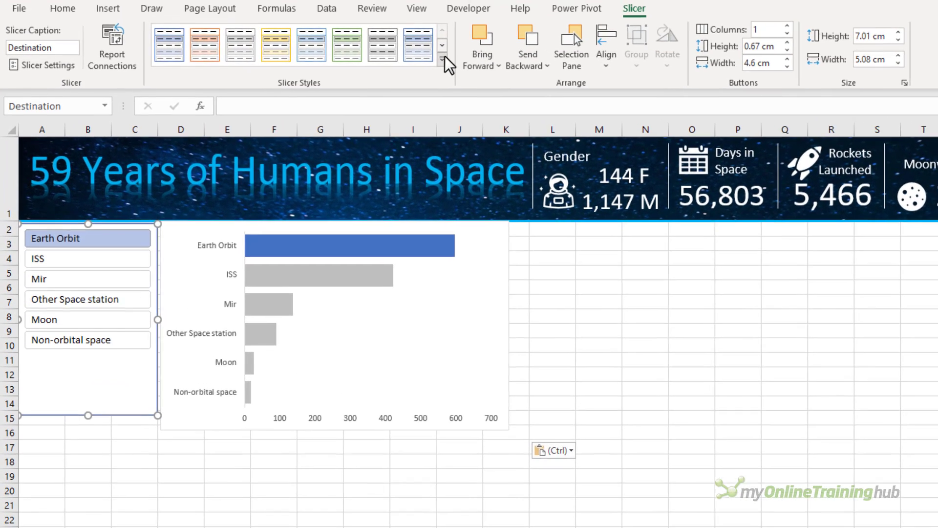
left_click(446, 63)
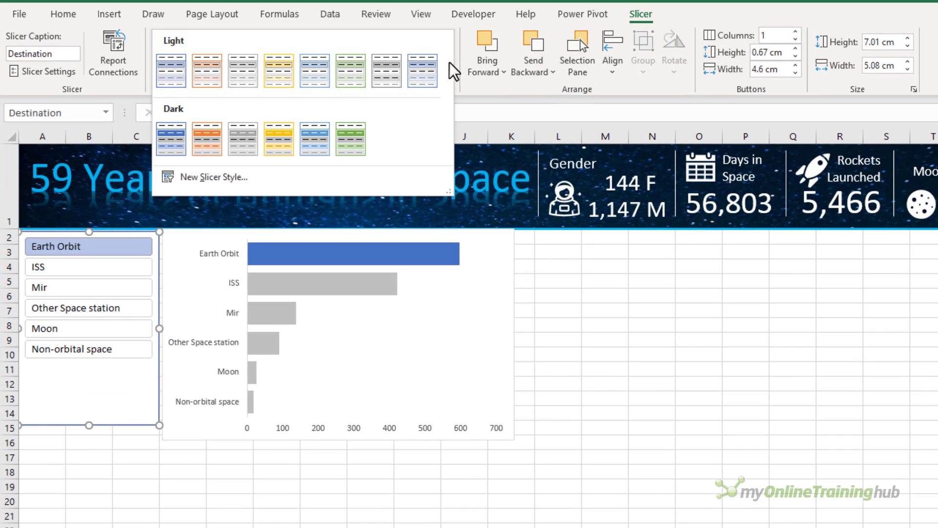
left_click(172, 140)
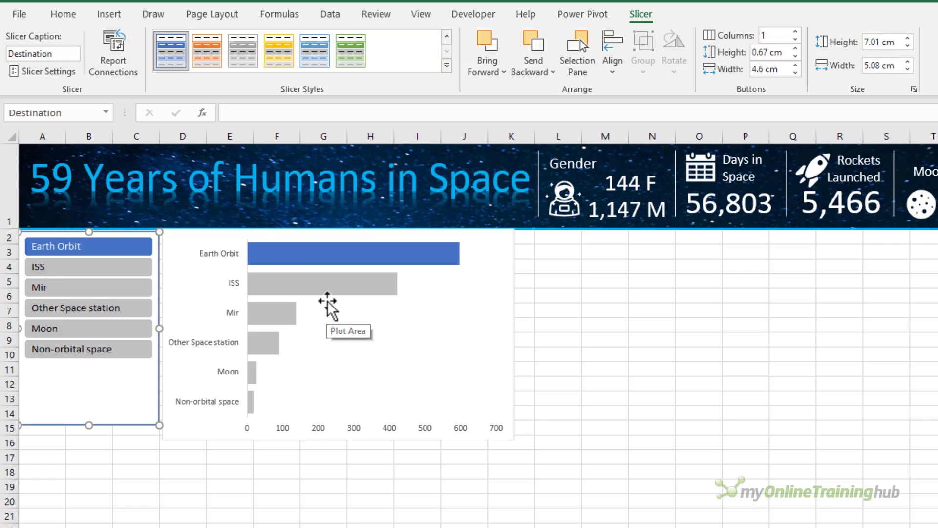
left_click(132, 490)
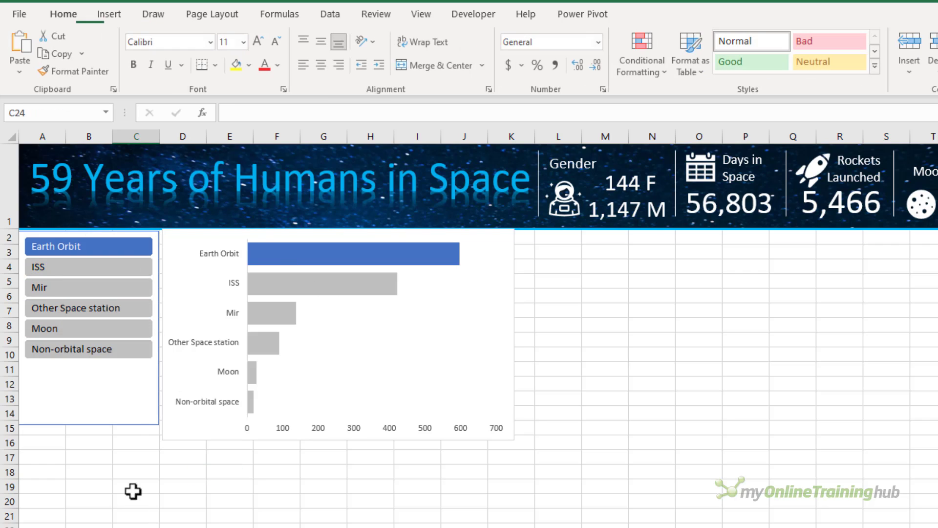
Duplicate the dark blue slicer style and set the border of its Whole Slicer element to None
left_click(127, 420)
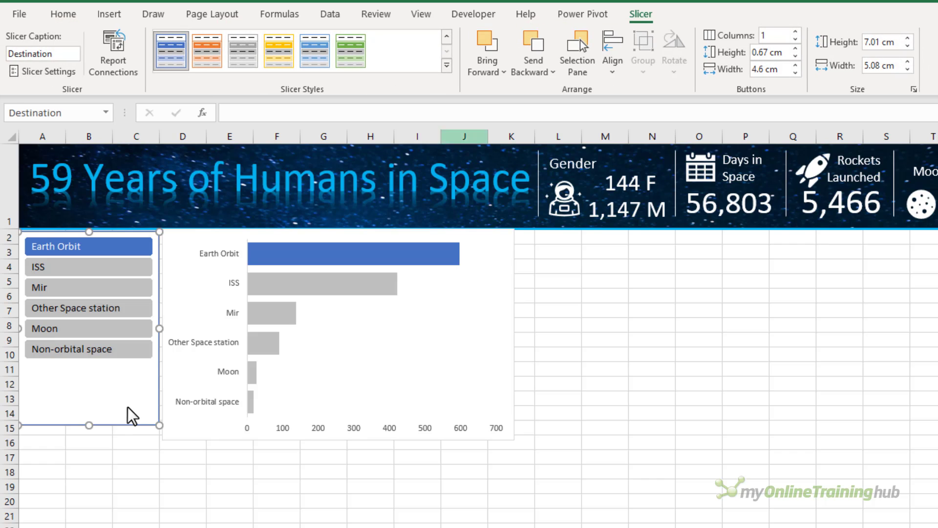
right_click(168, 56)
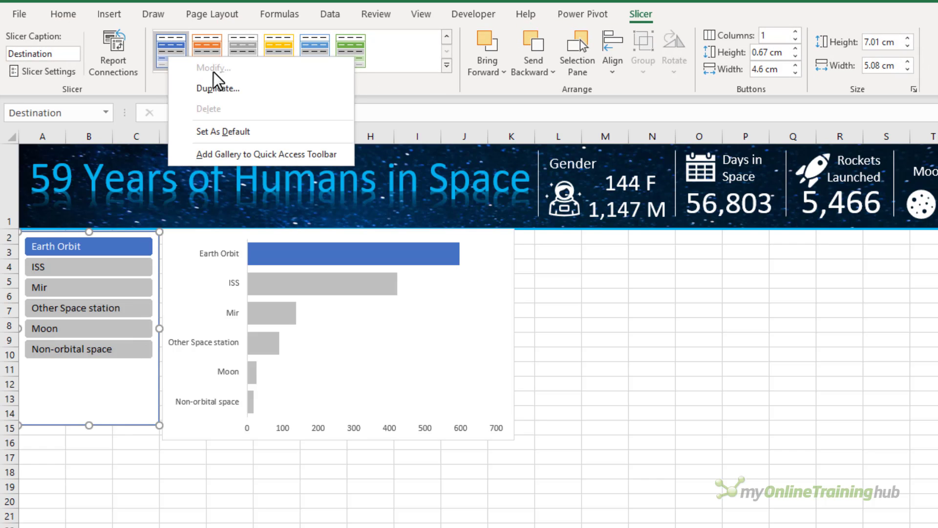
left_click(259, 88)
left_click(224, 221)
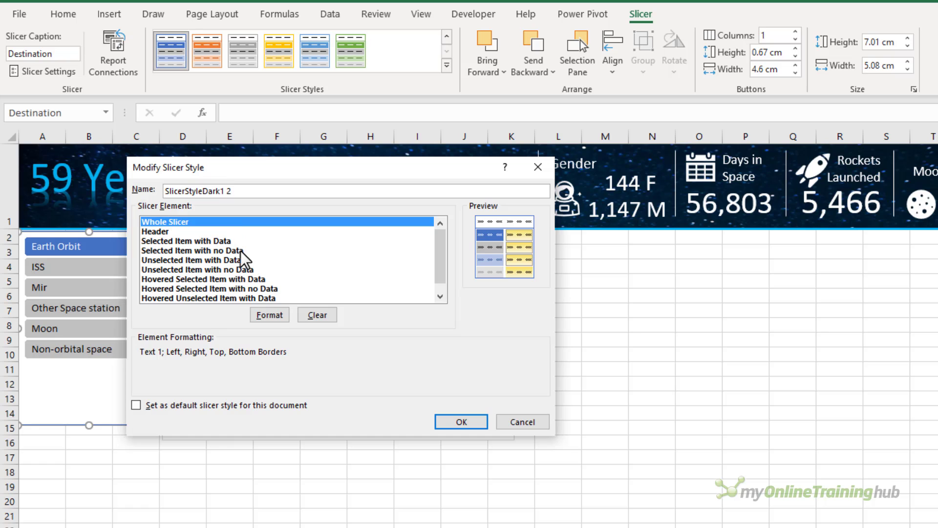
left_click(255, 313)
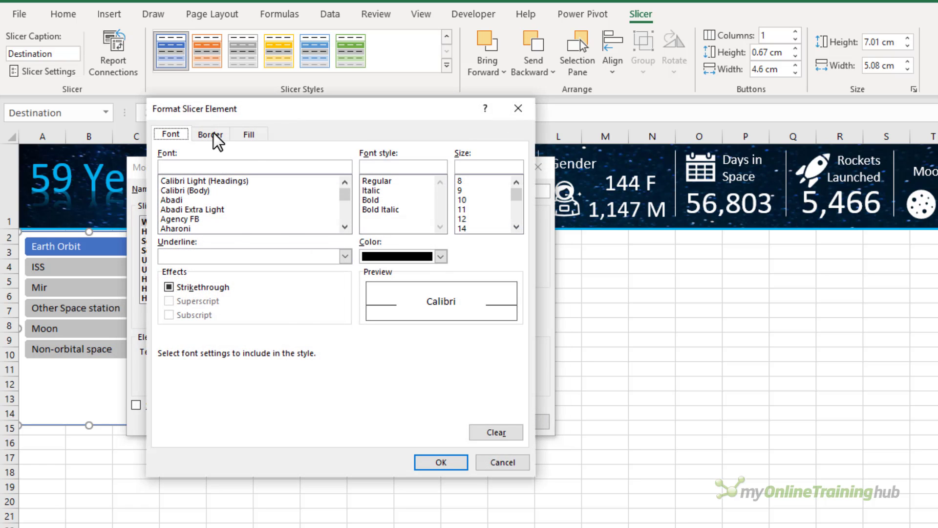
left_click(213, 135)
left_click(307, 180)
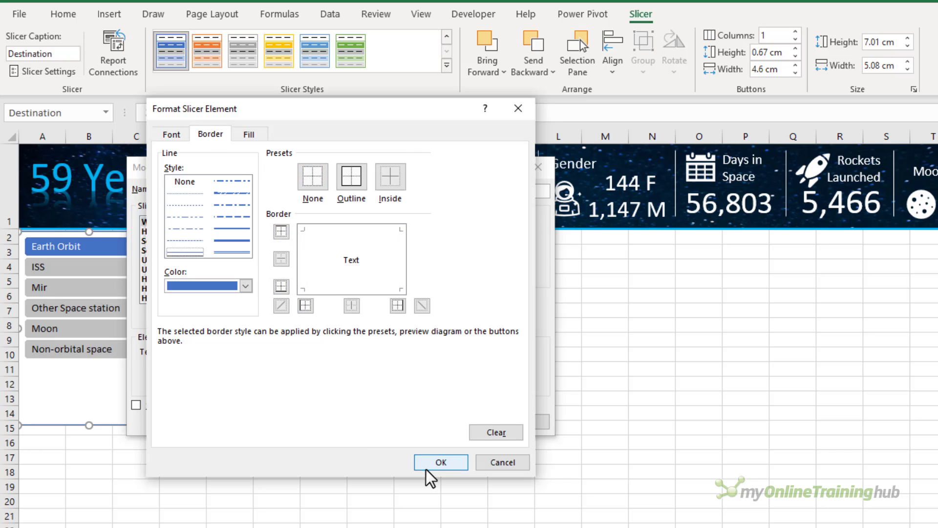
left_click(427, 468)
left_click(449, 423)
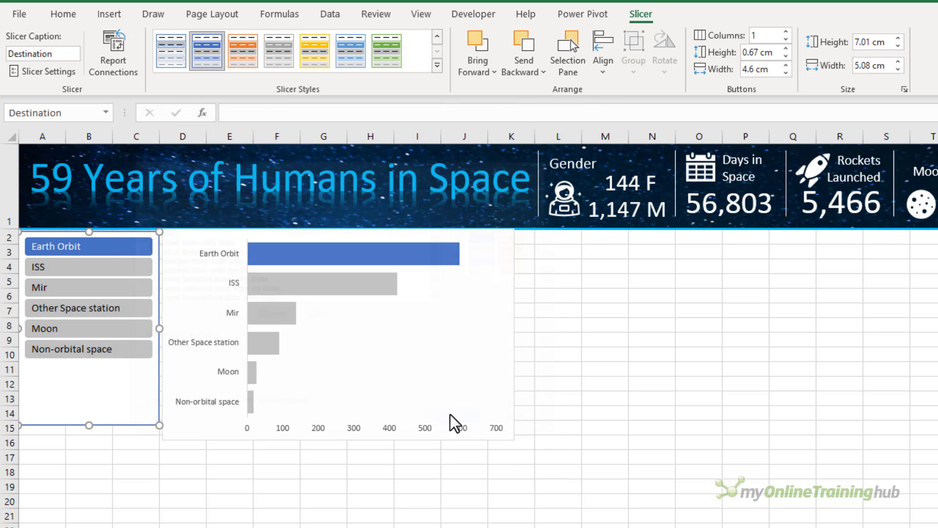
Apply the custom borderless slicer style to the Destination slicer
left_click(446, 65)
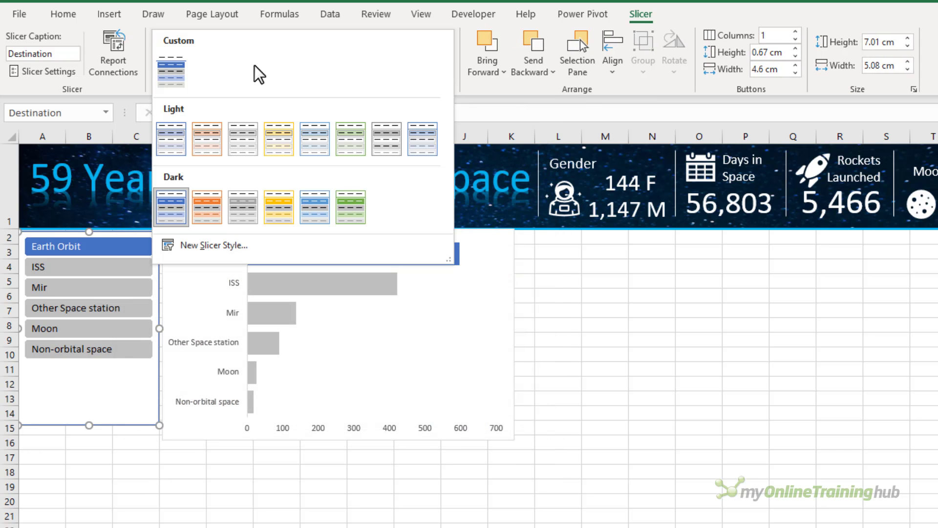
left_click(185, 68)
left_click(153, 471)
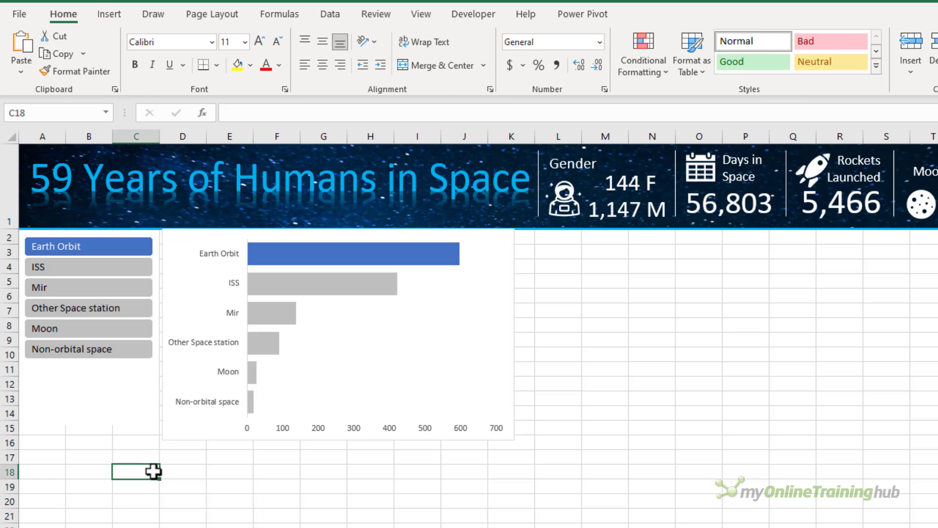
Narrow the chart's plot area from its left edge and move the Destination slicer partly over the chart's category labels
left_click(309, 381)
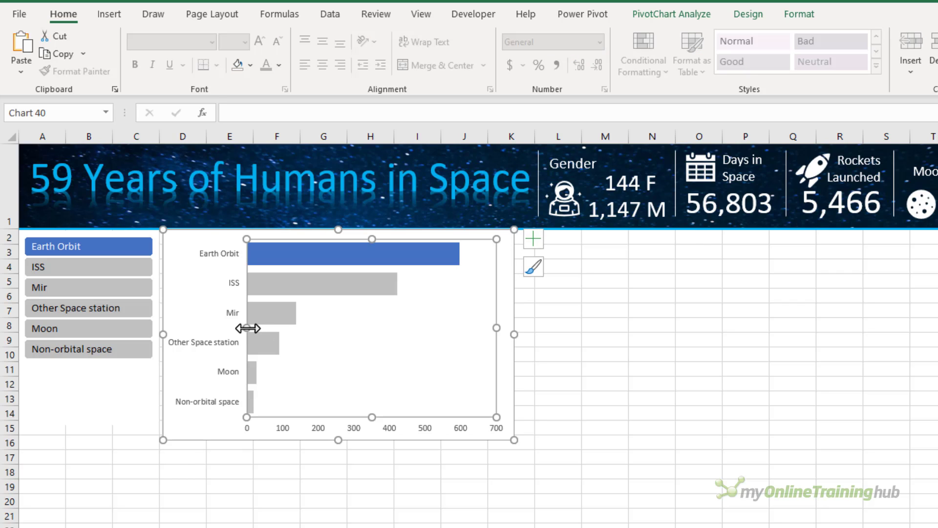
left_click_drag(276, 328, 312, 328)
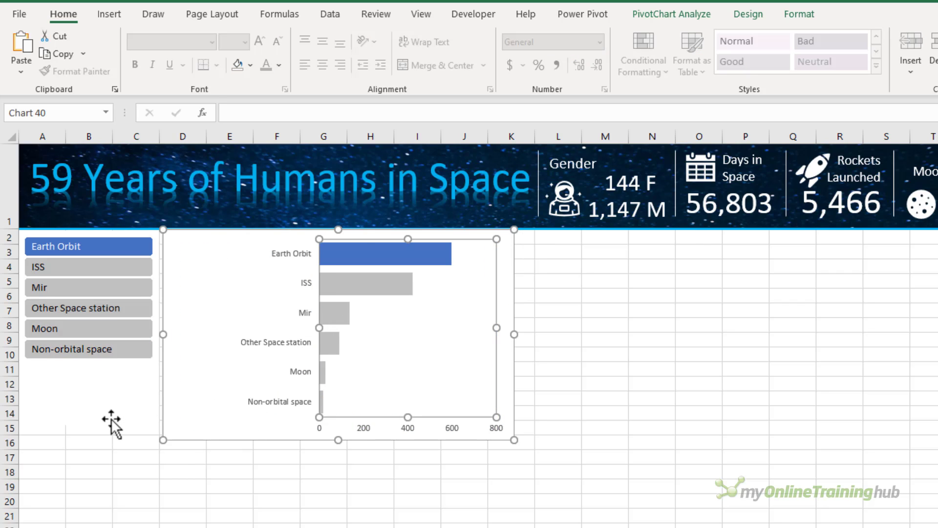
left_click_drag(113, 425, 235, 421)
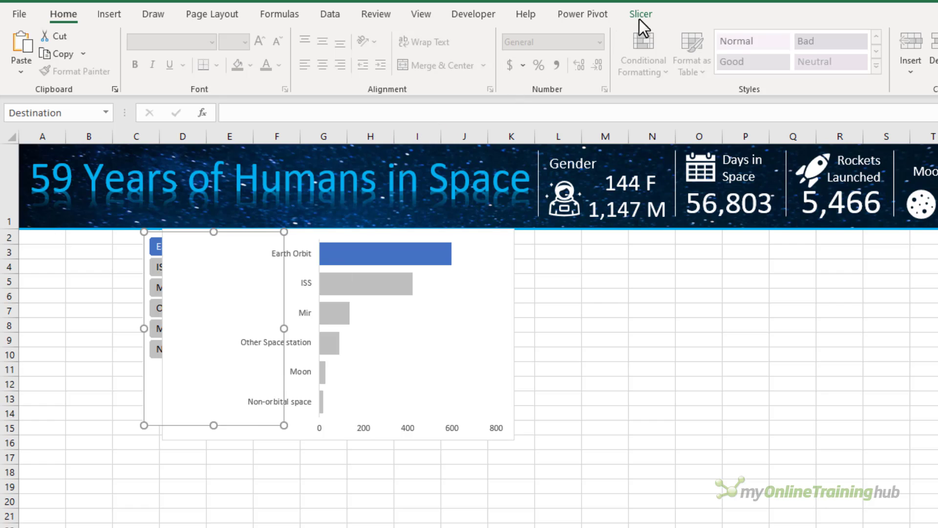
Bring the Destination slicer to the front and shift it to cover the chart's category labels
left_click(640, 16)
left_click(492, 69)
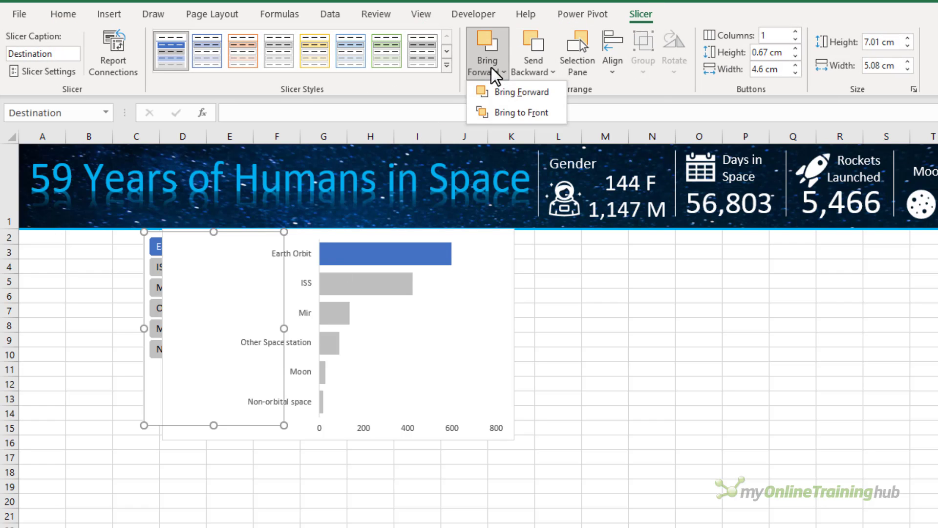
left_click(547, 112)
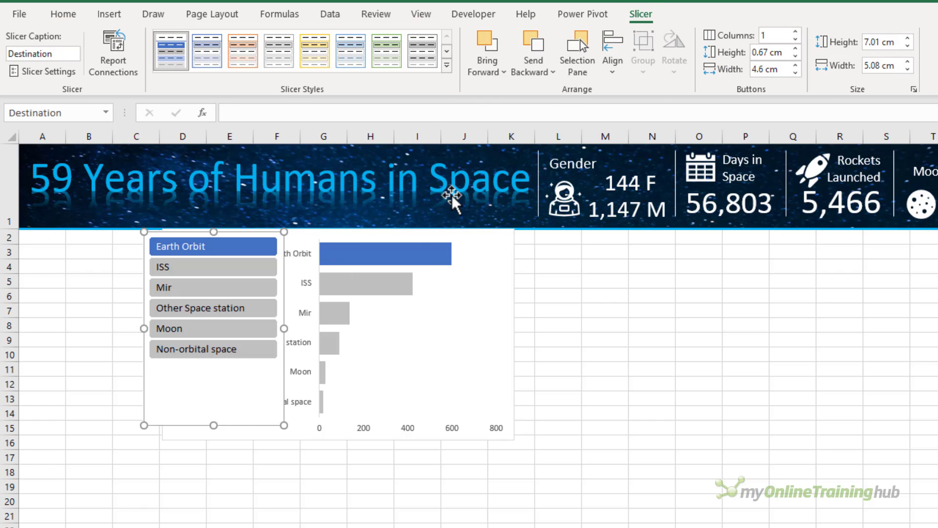
left_click_drag(258, 363, 287, 363)
Move the slicer and chart together to column A below the banner, and narrow the slicer to about 4.26 cm
left_click(423, 377, "ctrl")
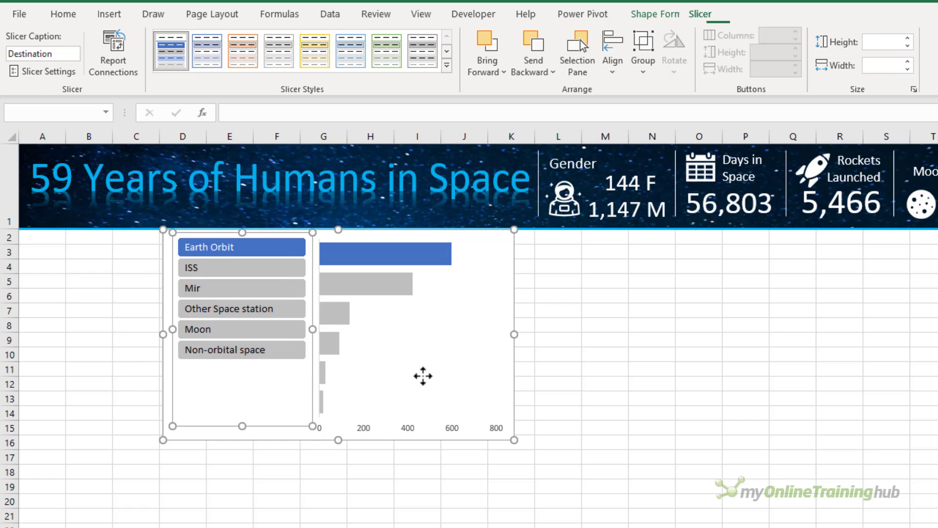
left_click_drag(423, 377, 279, 378)
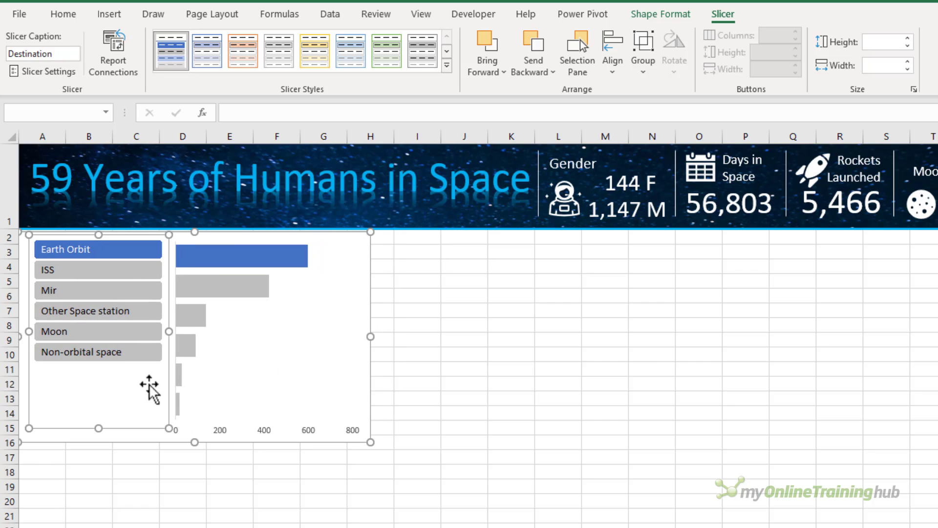
left_click_drag(166, 328, 146, 328)
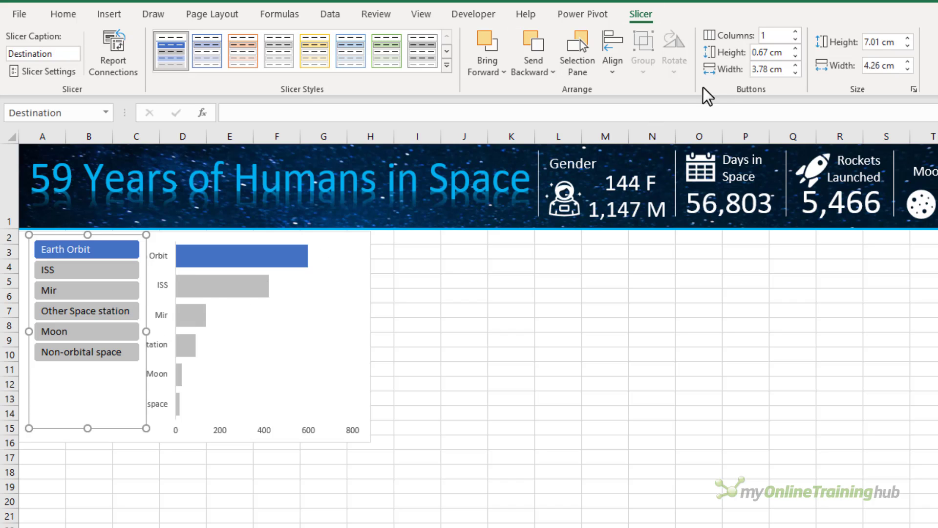
Set the Destination slicer's button height to 1 cm so its buttons line up with the chart bars
left_click(795, 48)
left_click(795, 48)
left_click(795, 49)
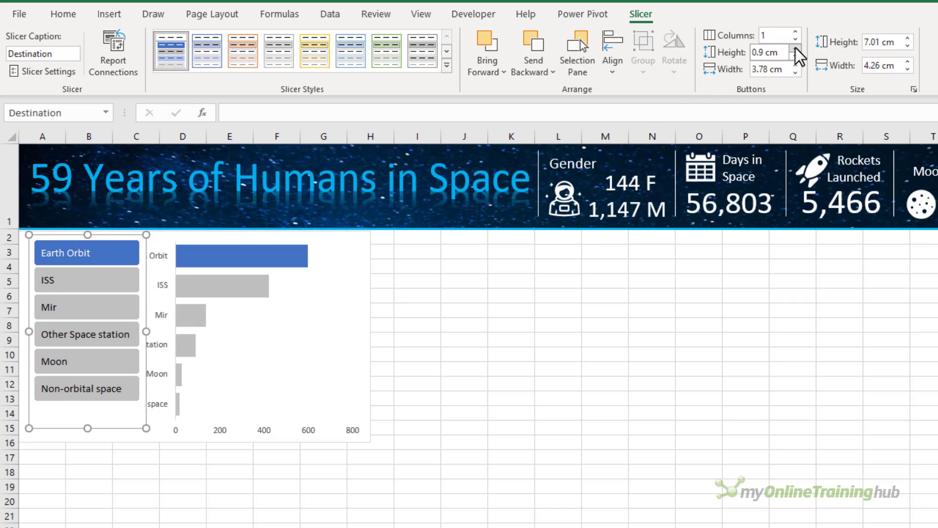
left_click(796, 49)
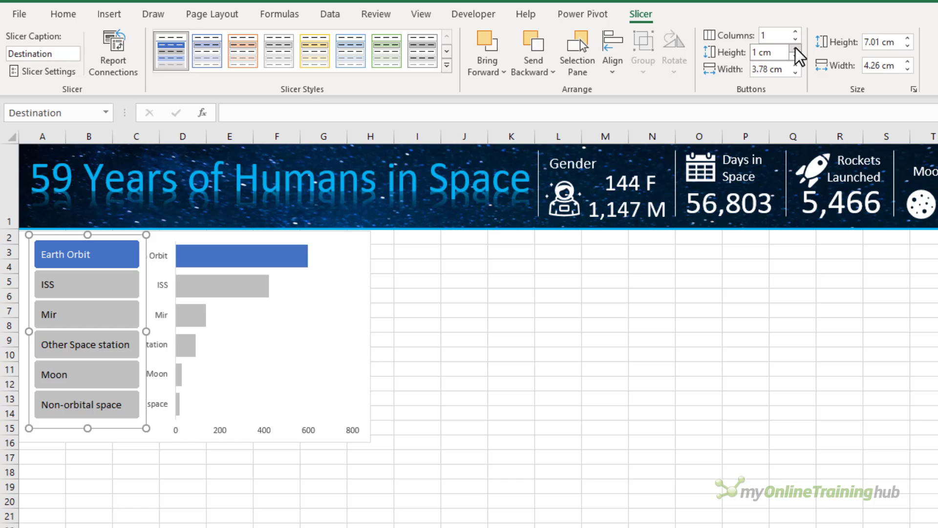
Widen the chart's plot area leftward to meet the slicer buttons, and nudge the slicer slightly toward the chart's left edge
left_click(236, 384)
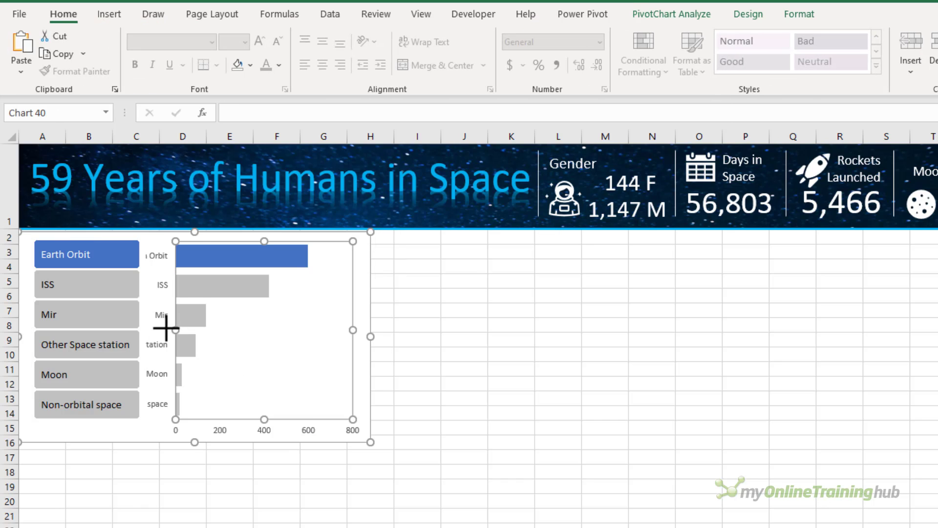
left_click_drag(145, 324, 144, 324)
left_click_drag(124, 427, 117, 427)
left_click(135, 501)
Add data labels to the Count of Crew Name series in the bar chart
left_click(347, 310)
left_click(394, 244)
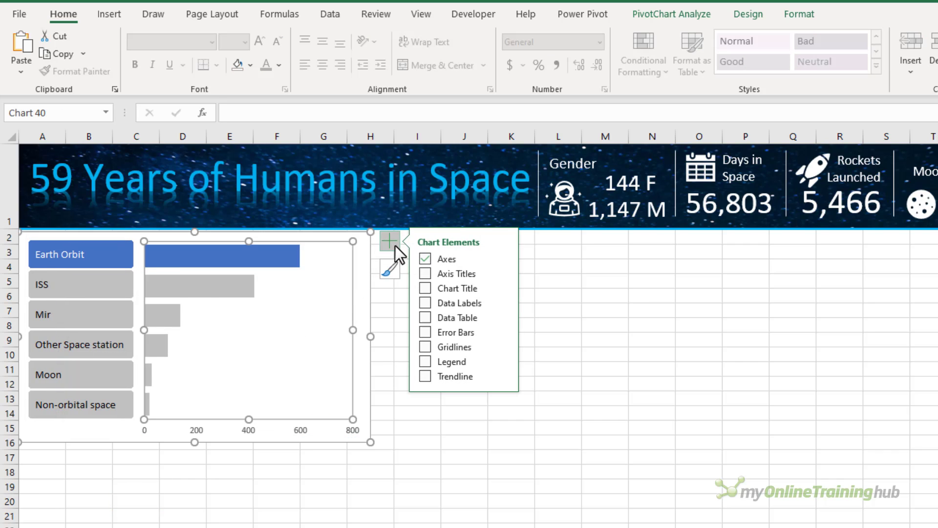
left_click(232, 294)
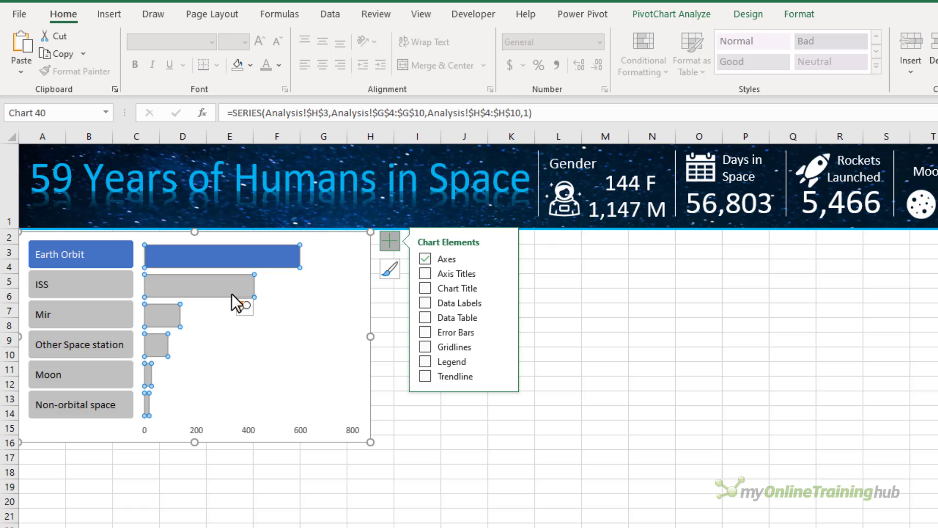
left_click(425, 302)
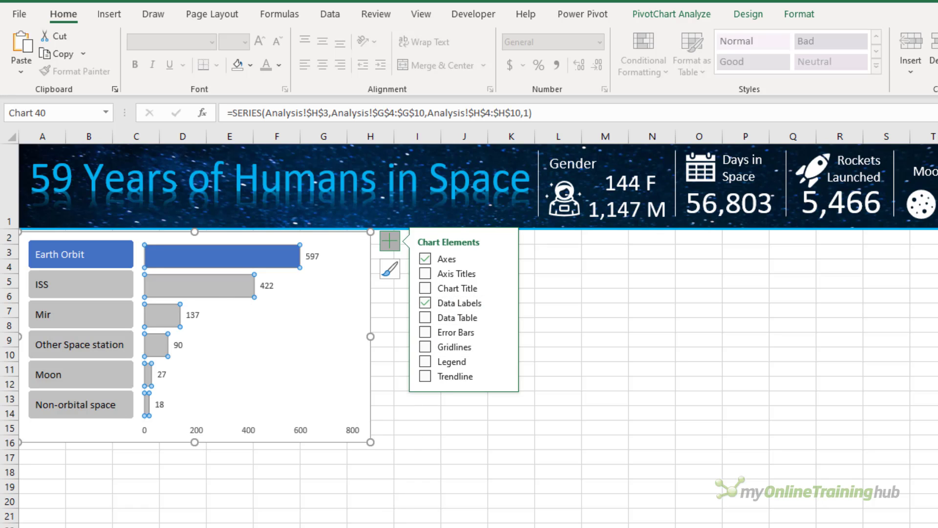
key("Escape")
key("Escape")
left_click(280, 260)
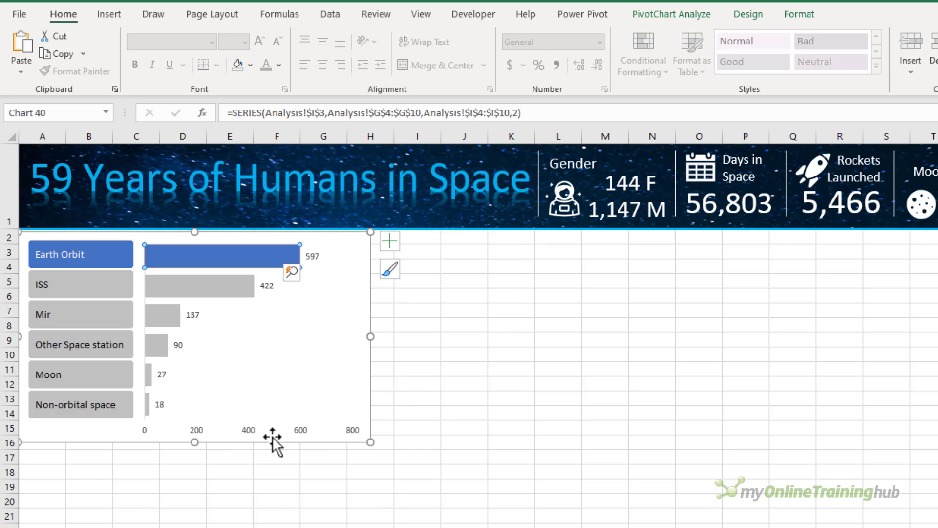
Remove the primary horizontal axis from the crew count bar chart
left_click(272, 513)
left_click(153, 299)
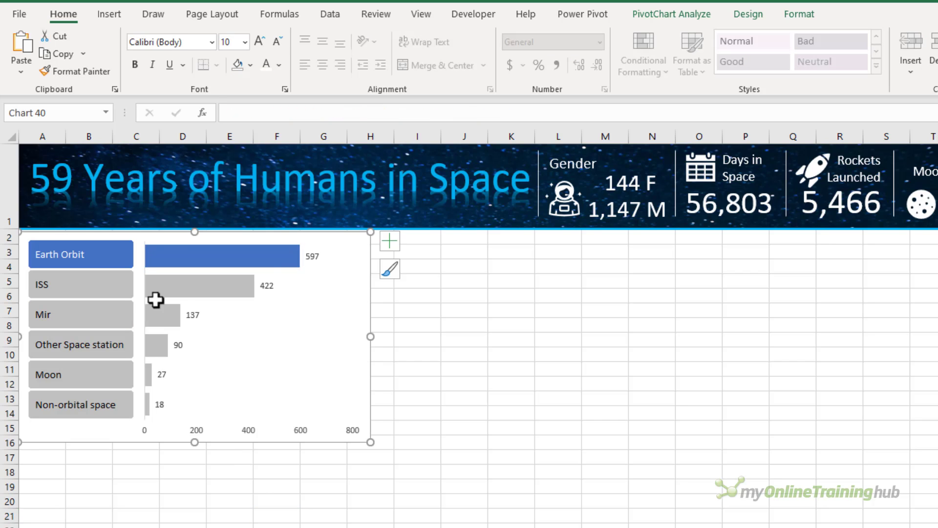
left_click(391, 241)
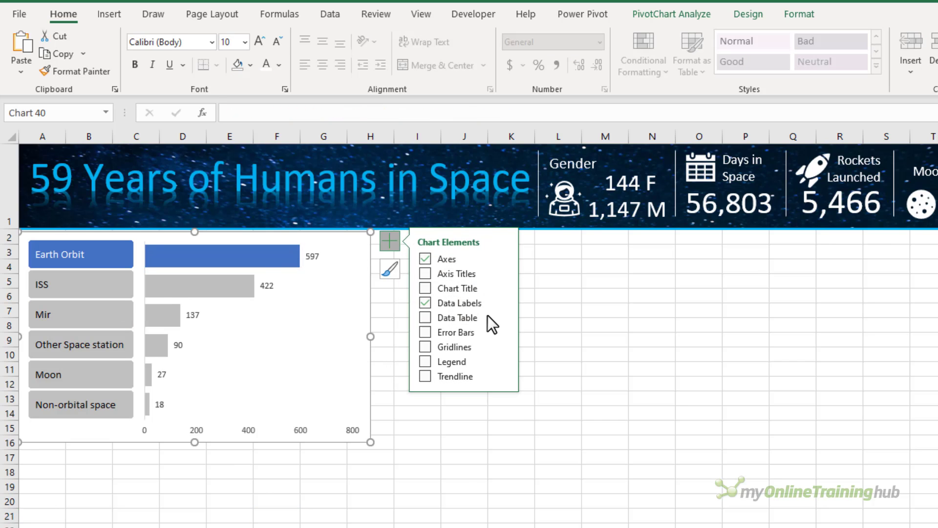
left_click(502, 257)
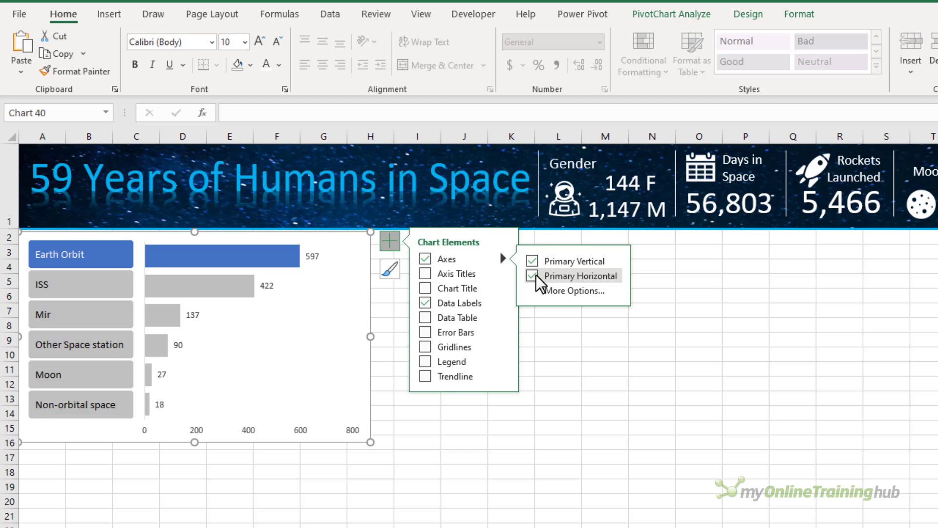
Shorten the bar chart to end at row 15 and fit its plot area so the bars line up with the slicer buttons
left_click_drag(195, 439, 195, 425)
left_click(209, 398)
left_click_drag(245, 406, 245, 417)
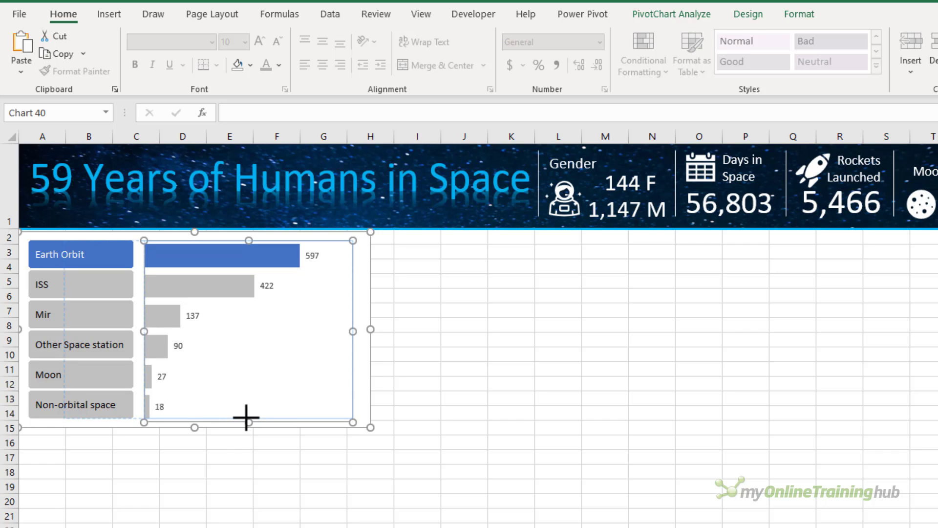
left_click(235, 450)
left_click(340, 367)
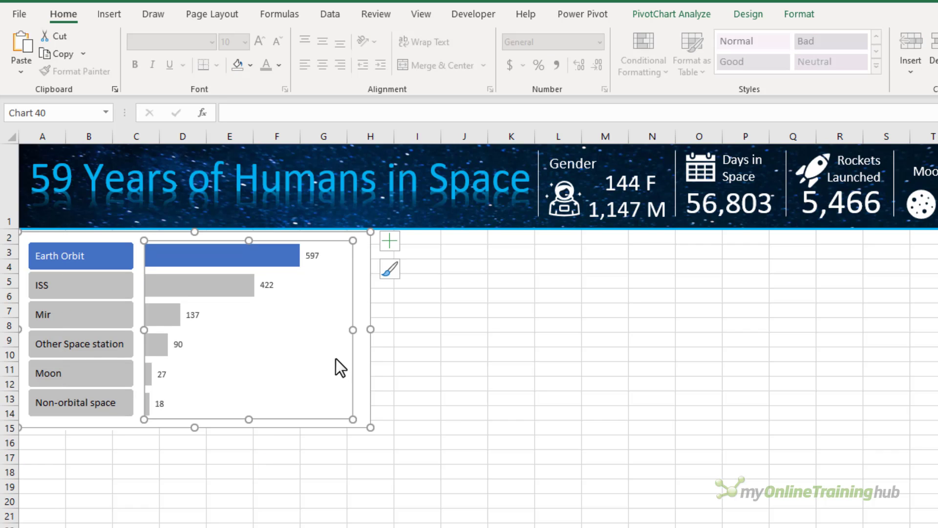
Add a chart title to the bar chart and lower the plot area's upper edge to make room for it
left_click(361, 300)
left_click(389, 240)
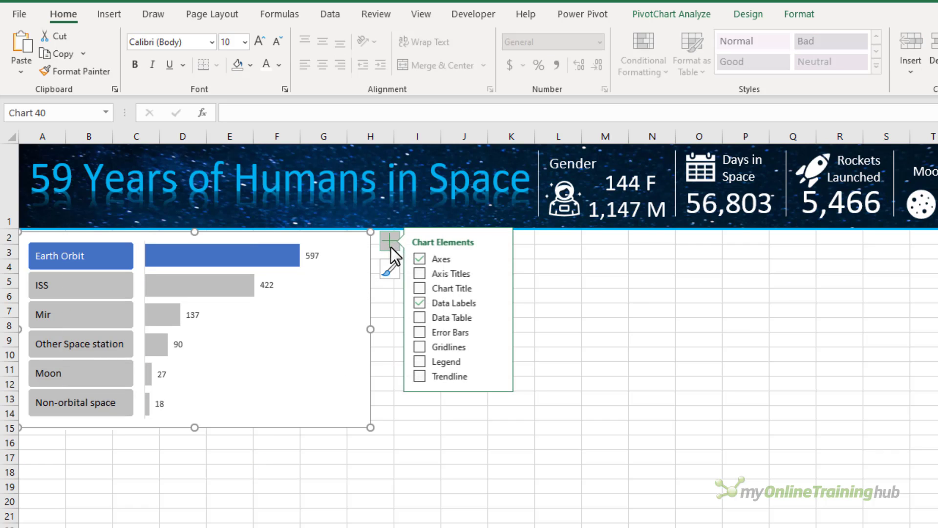
left_click(425, 288)
left_click(269, 315)
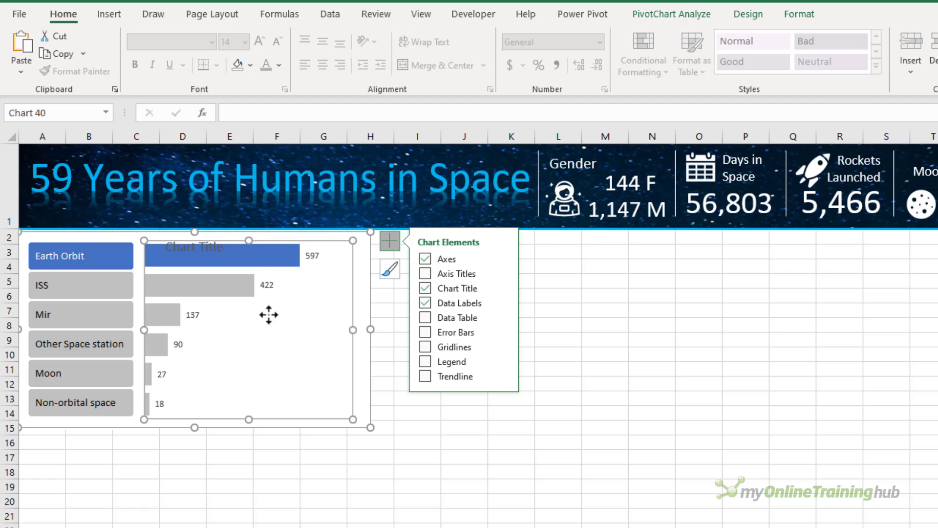
left_click(258, 252)
left_click(267, 282)
left_click_drag(249, 240, 249, 254)
Reduce the Destination slicer's height to 6.46 cm and its button height to 0.9 cm to match the lowered bars
left_click(140, 246)
left_click(640, 14)
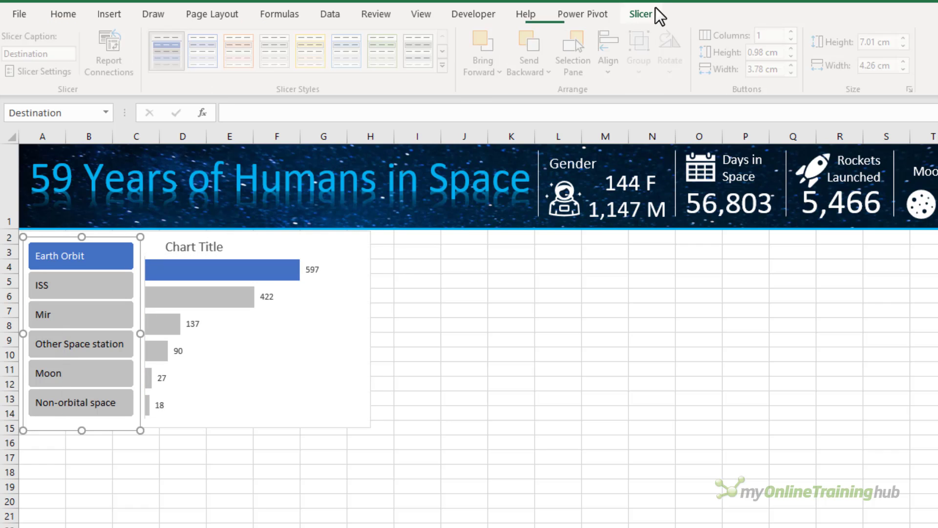
left_click_drag(71, 416, 72, 432)
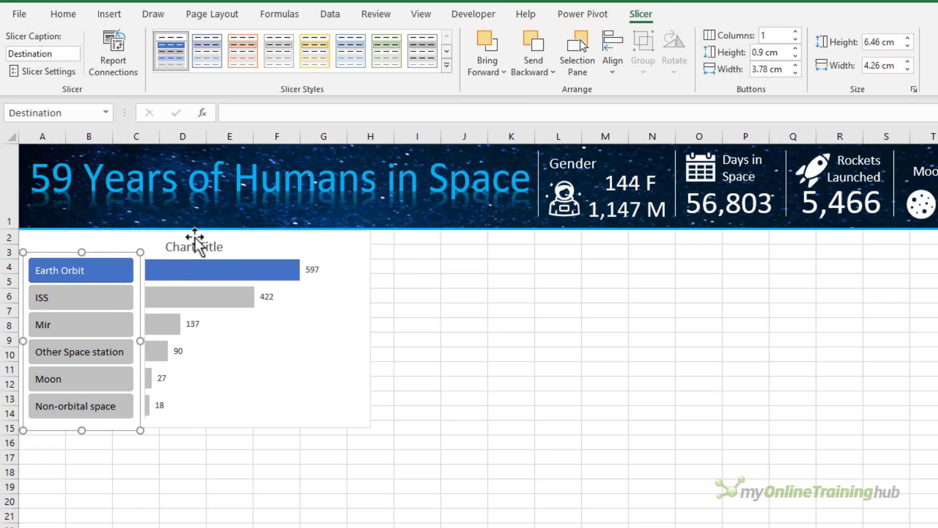
Move the chart title above the slicer buttons and change its text to "Crew Count by Destination"
left_click(177, 247)
left_click_drag(168, 255, 50, 255)
type("C")
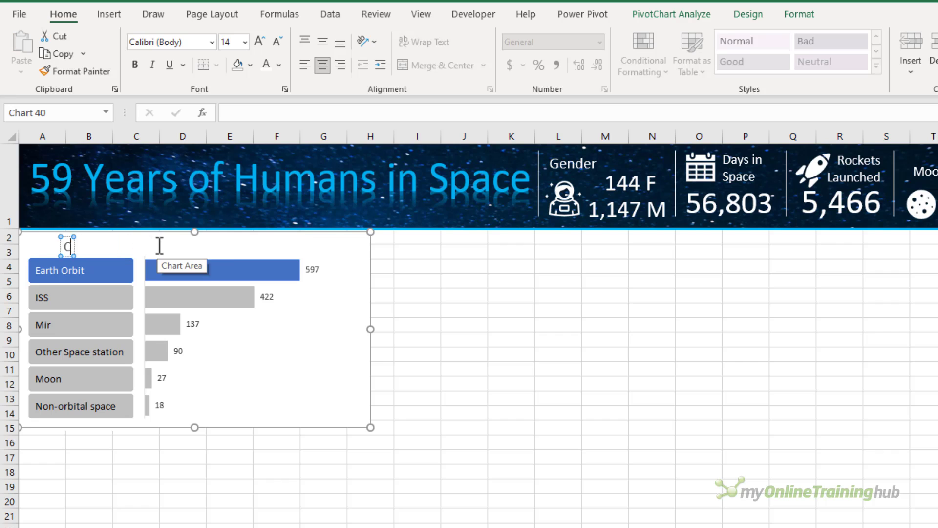
type("rew Count bv Destina")
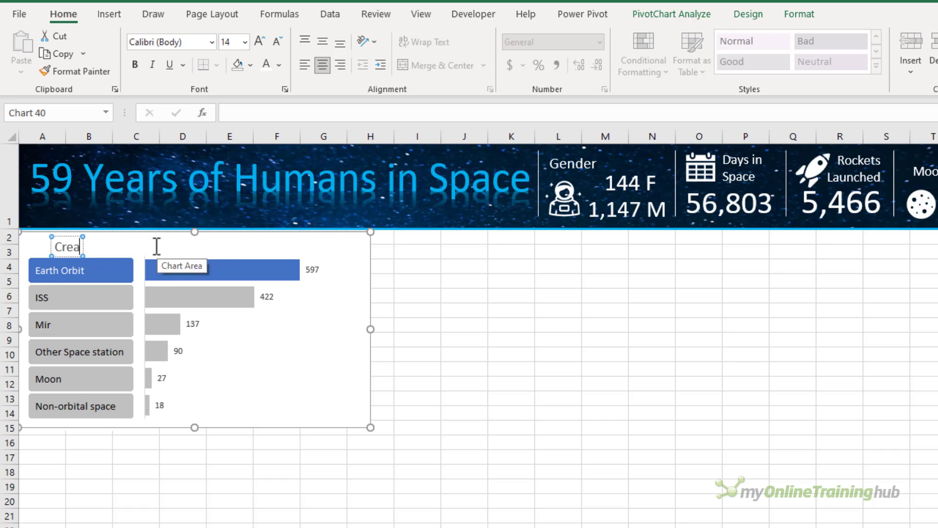
key("Escape")
key("Escape")
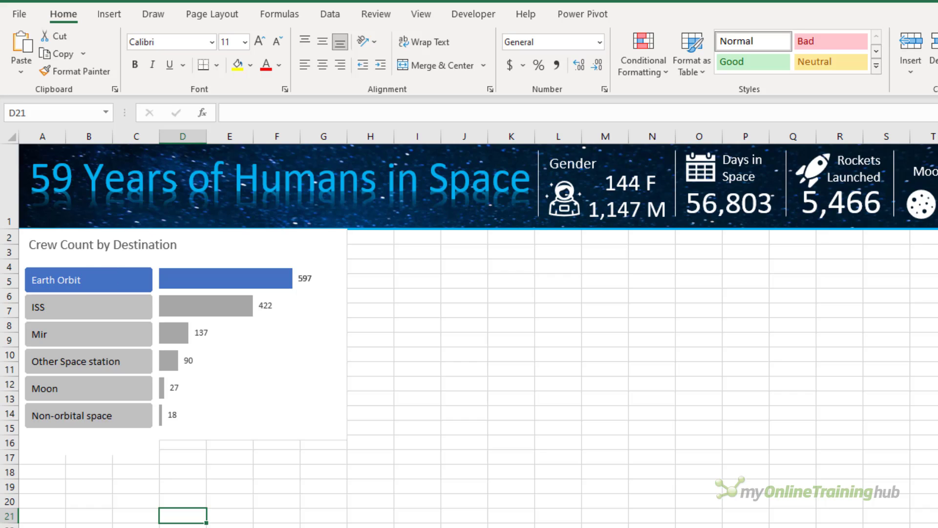
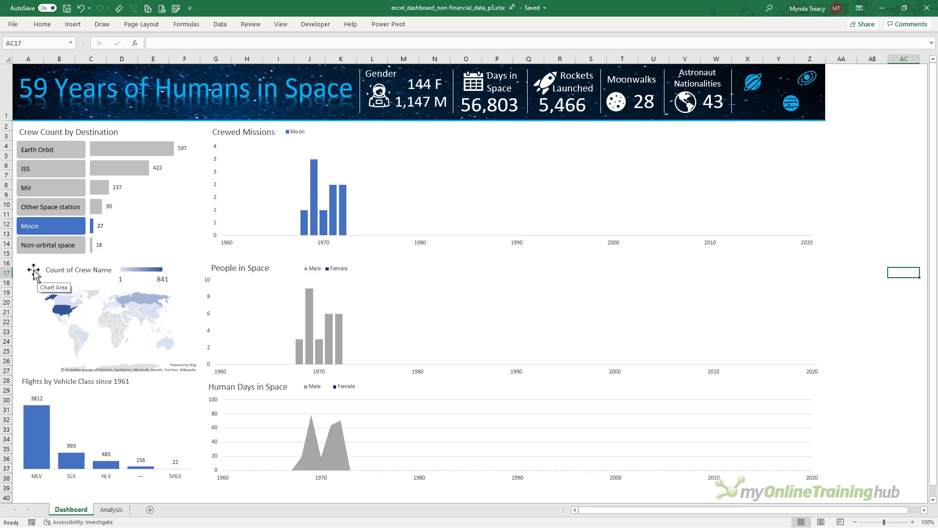
left_click(33, 269)
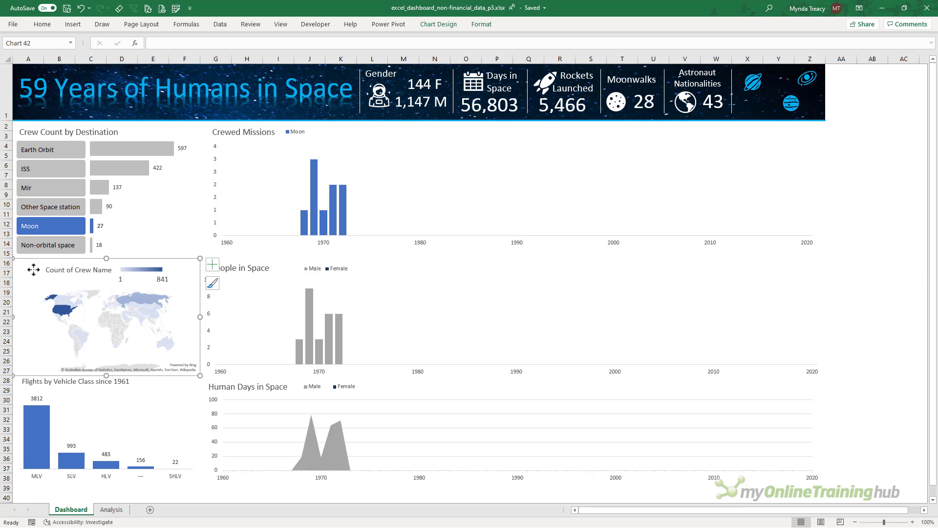
left_click(91, 396)
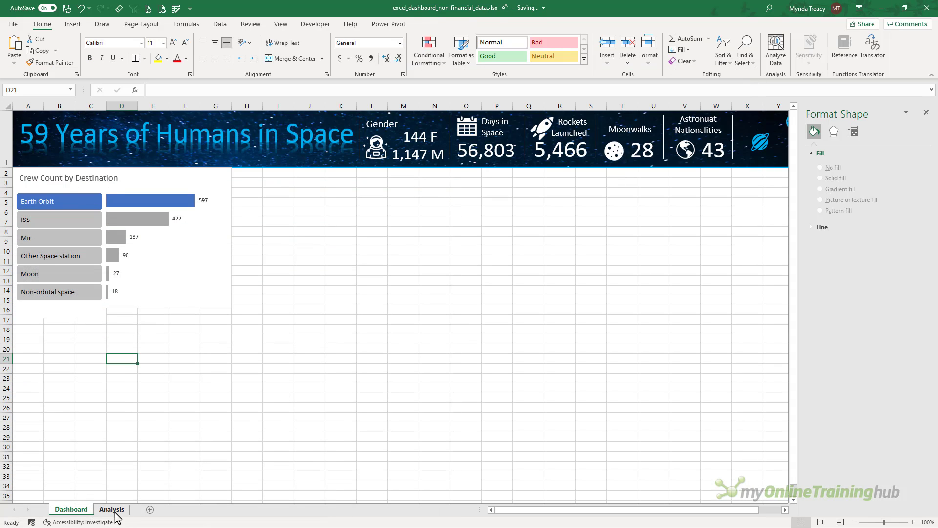
Insert a PivotTable from the Data Model at cell K3 of the Analysis sheet
left_click(112, 510)
left_click(498, 134)
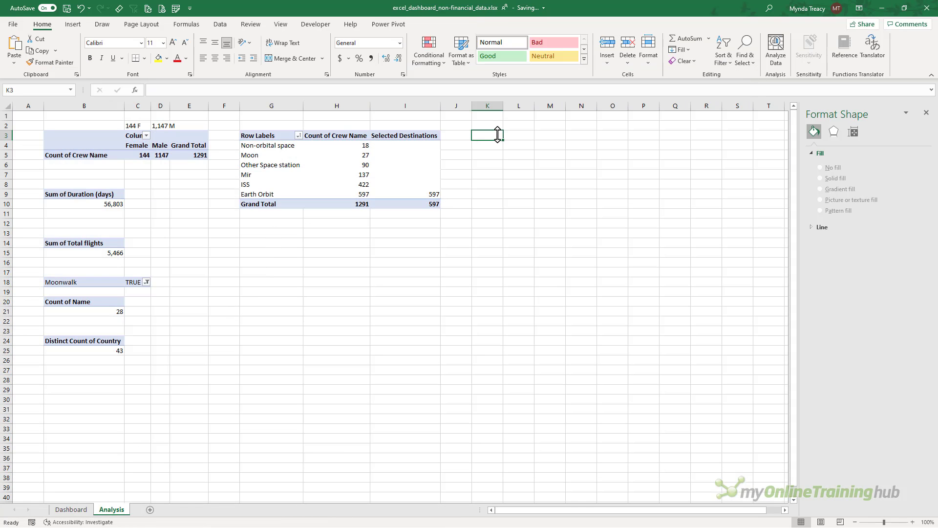
left_click(74, 25)
left_click(19, 49)
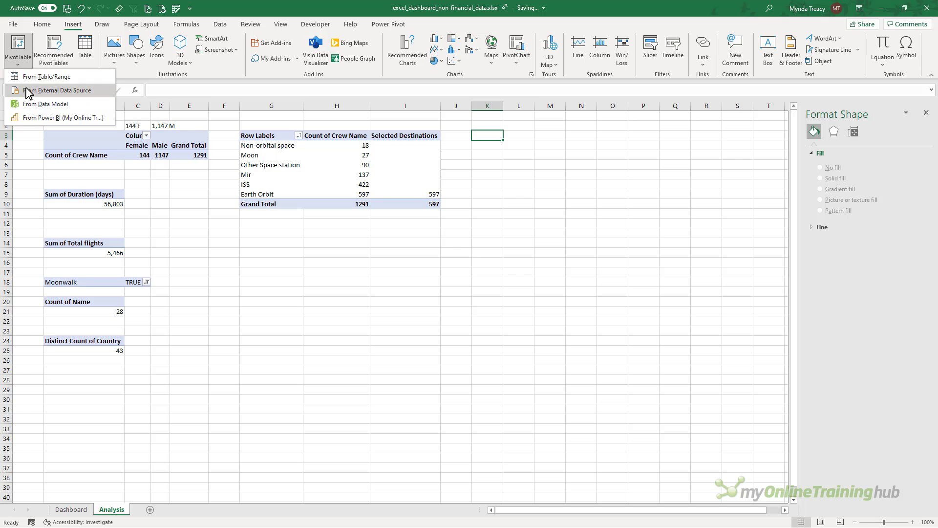
left_click(29, 103)
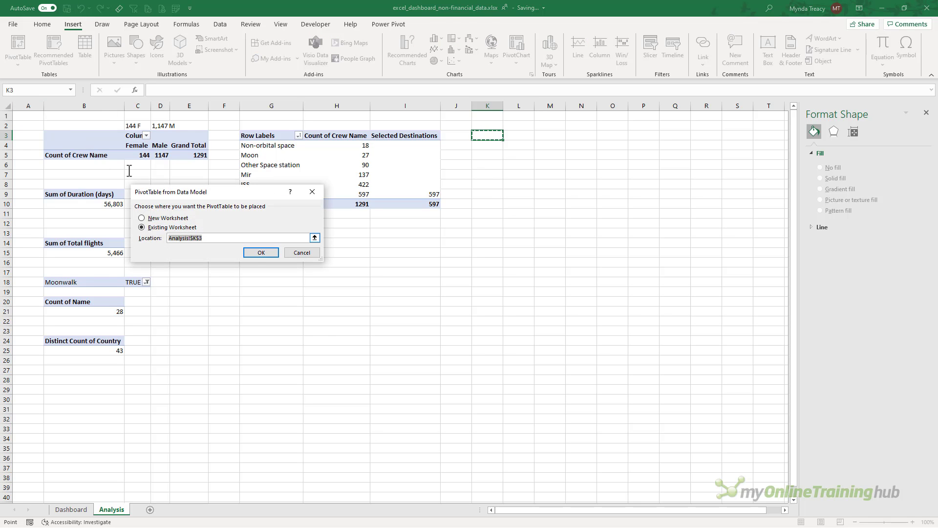
left_click(261, 252)
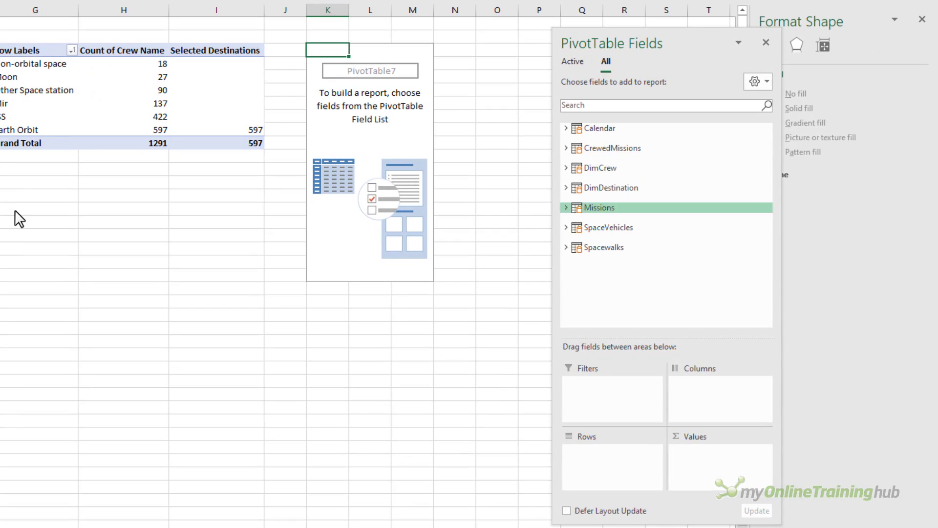
Build the new PivotTable with DimCrew Country in the rows and a count of Missions Crew Name as values
left_click(566, 168)
left_click_drag(611, 207, 606, 454)
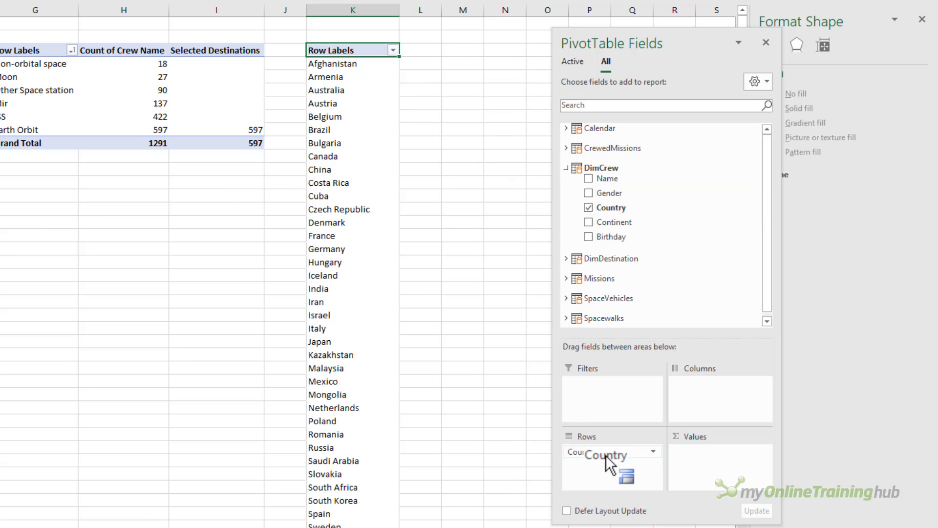
left_click(566, 278)
left_click_drag(615, 175, 726, 453)
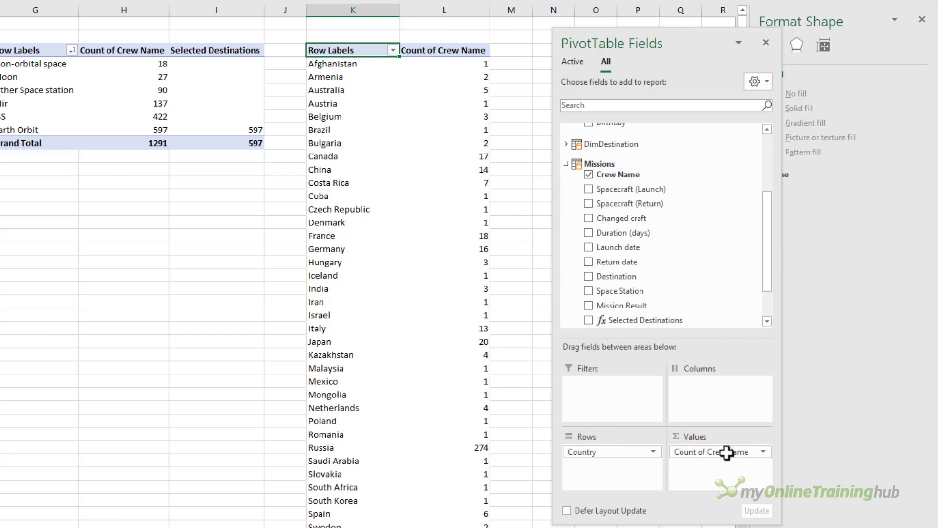
left_click(765, 43)
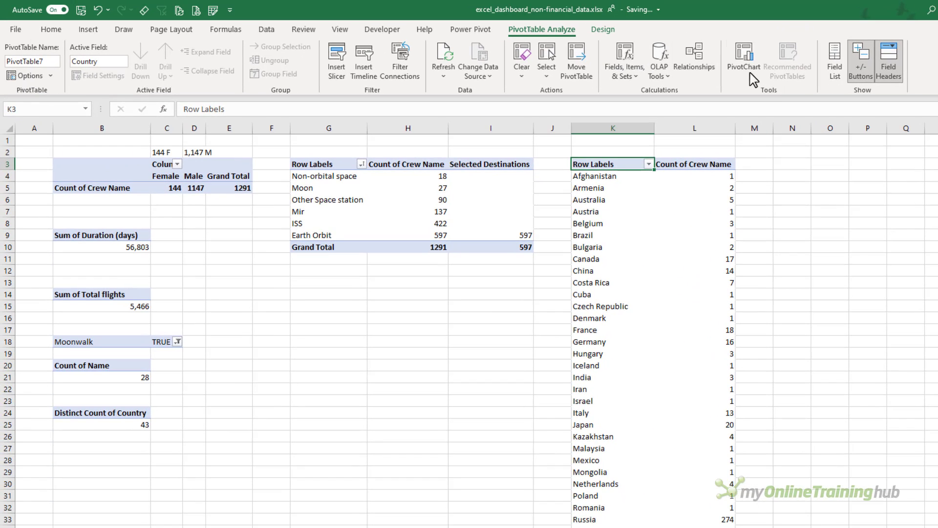
left_click(744, 61)
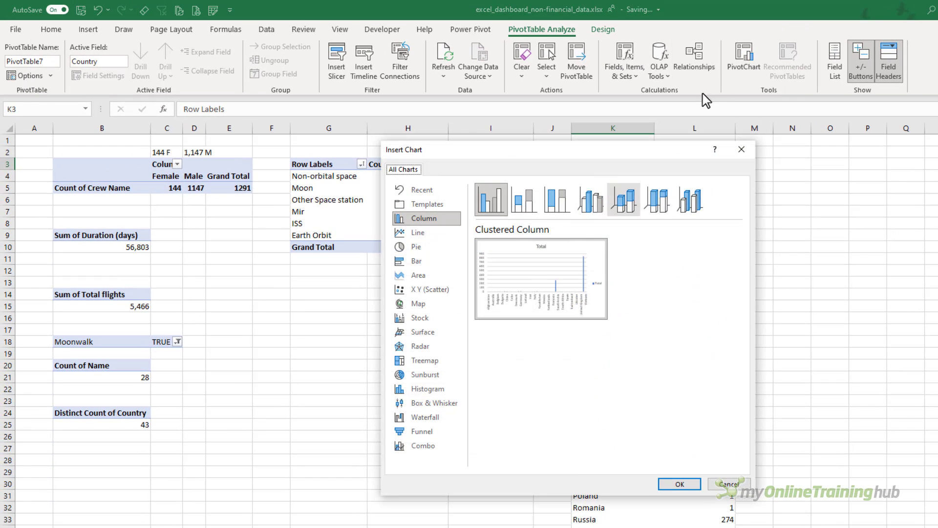
left_click(440, 303)
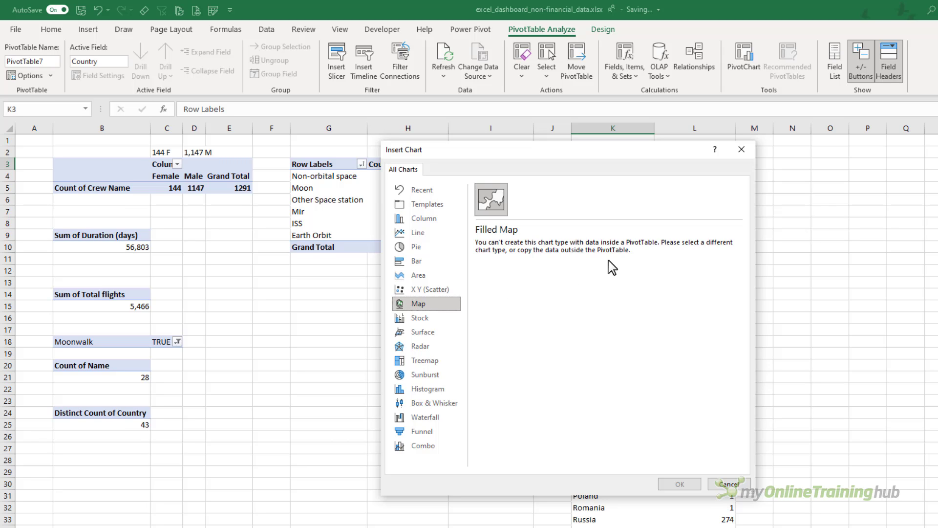
left_click(727, 484)
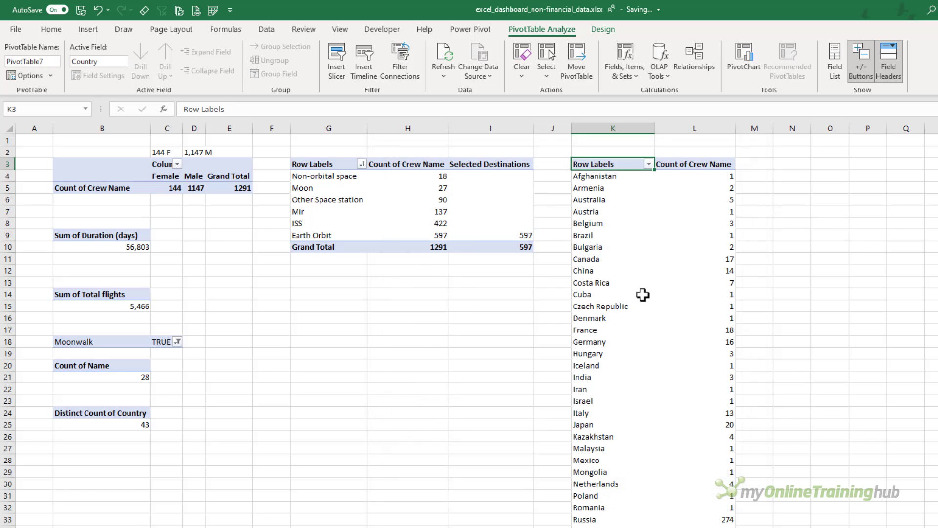
Copy the country PivotTable starting at K3 and paste it as values at cell N3
key("ctrl+shift+Down")
key("ctrl+shift+Right")
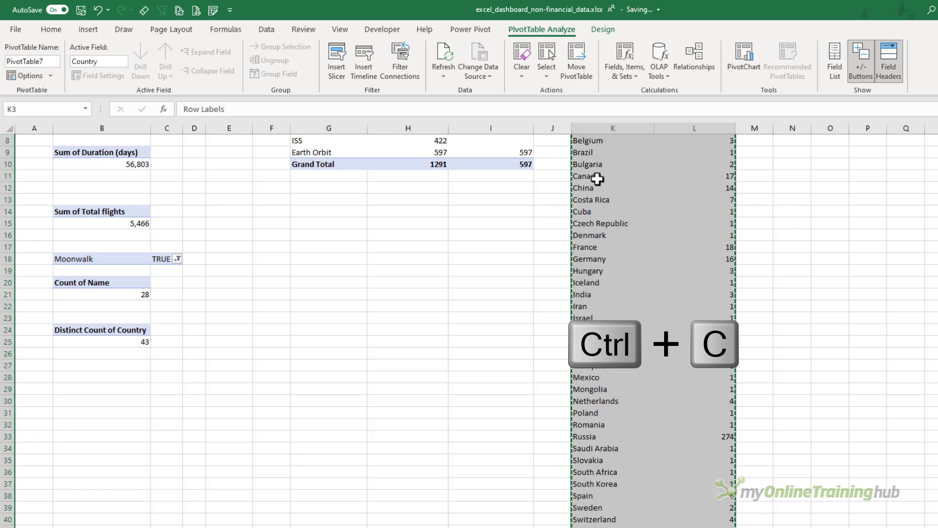
scroll(691, 175, "up", 3)
left_click(786, 170)
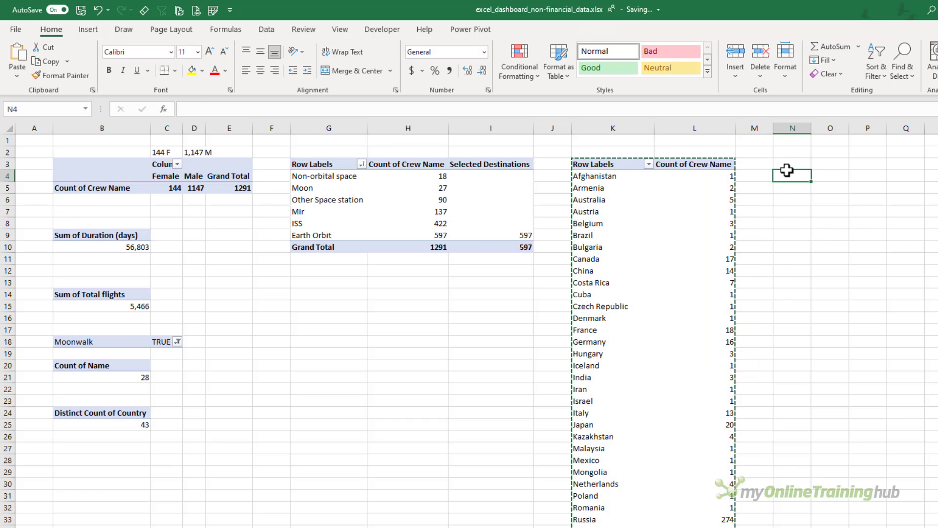
left_click(787, 166)
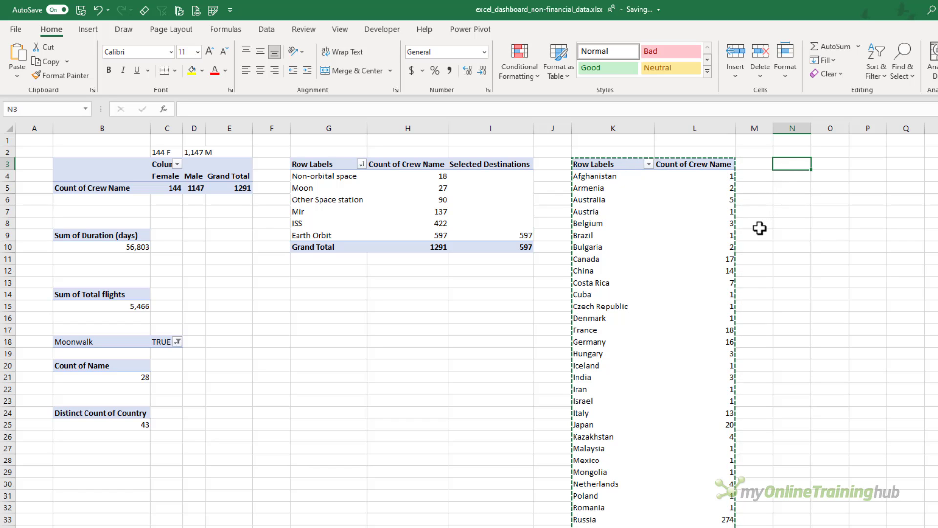
left_click(17, 76)
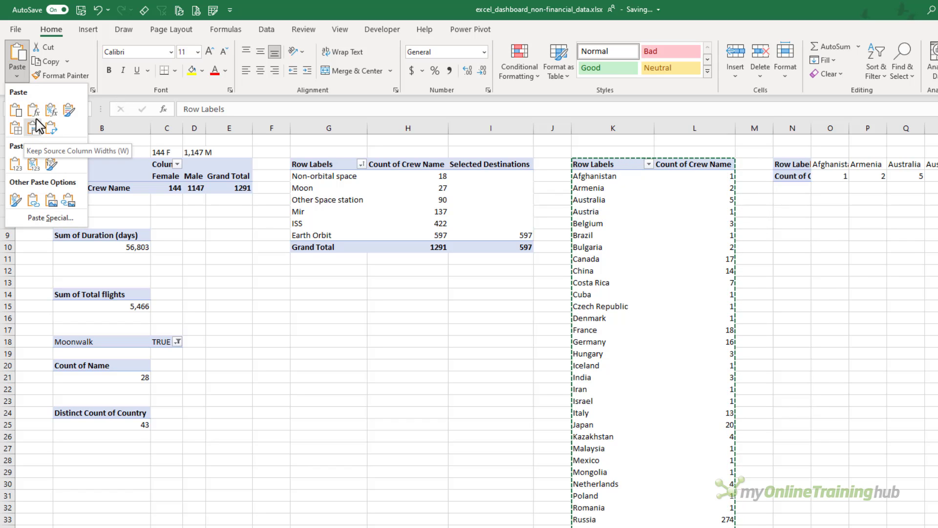
left_click(15, 164)
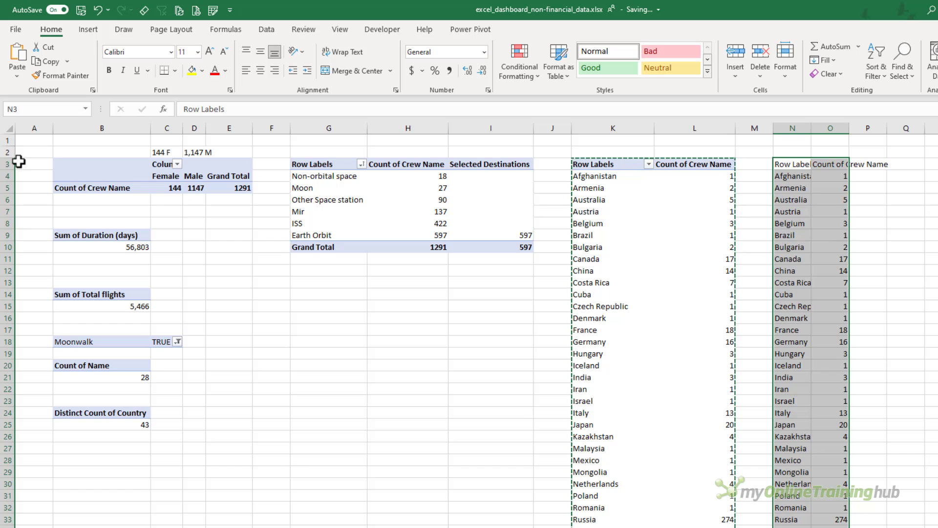
Insert a Filled Map chart from the pasted country values in N3:O46
left_click(100, 29)
left_click(595, 59)
left_click(601, 118)
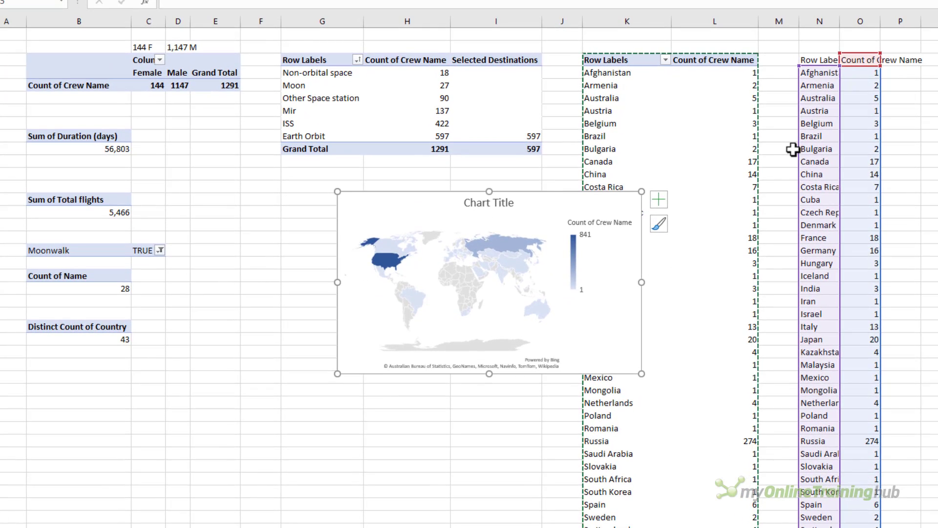
Point the map chart's series to the PivotTable counts, using L3 for the series name and L4:L46 for the values
right_click(448, 267)
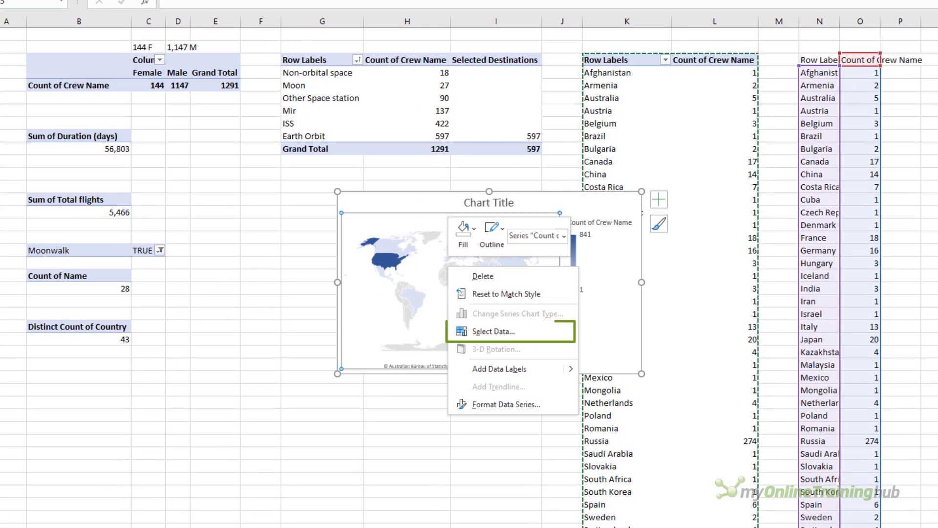
left_click(488, 331)
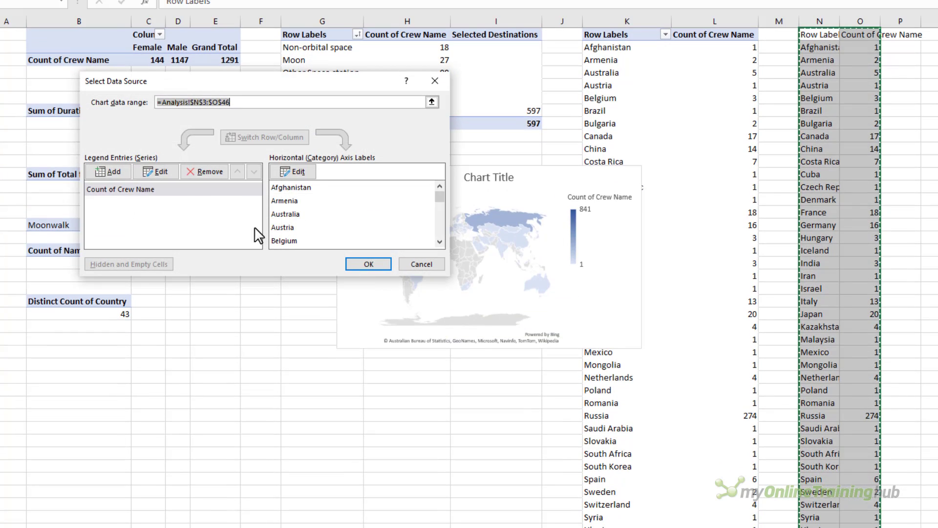
left_click(152, 191)
left_click(160, 173)
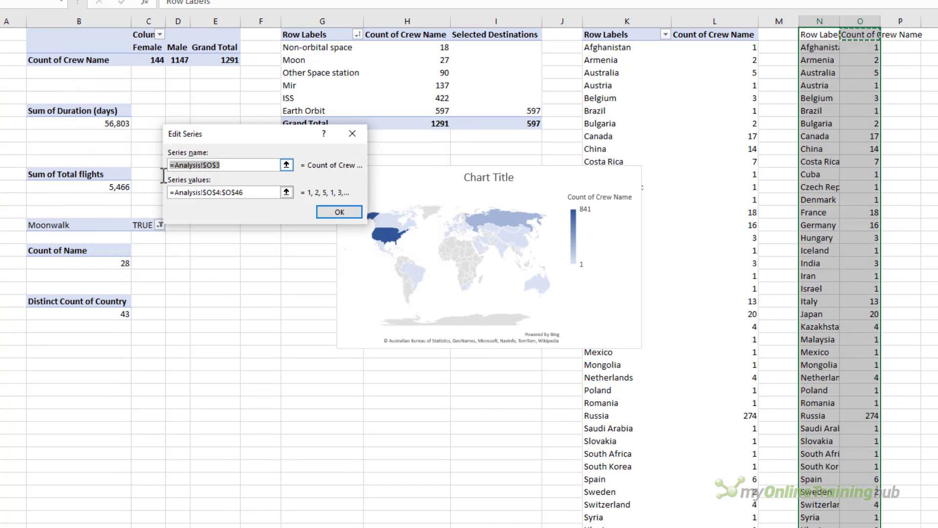
left_click(213, 166)
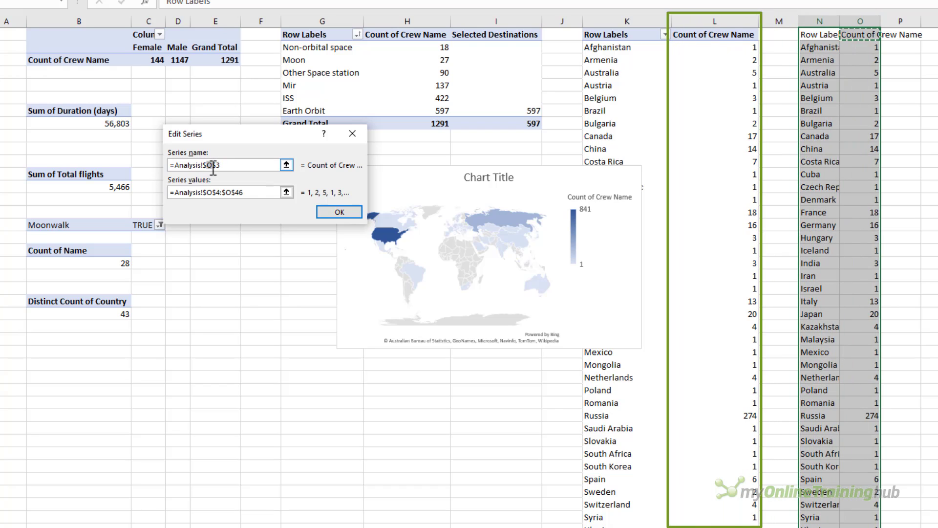
key("BackSpace")
type("I")
left_click(208, 192)
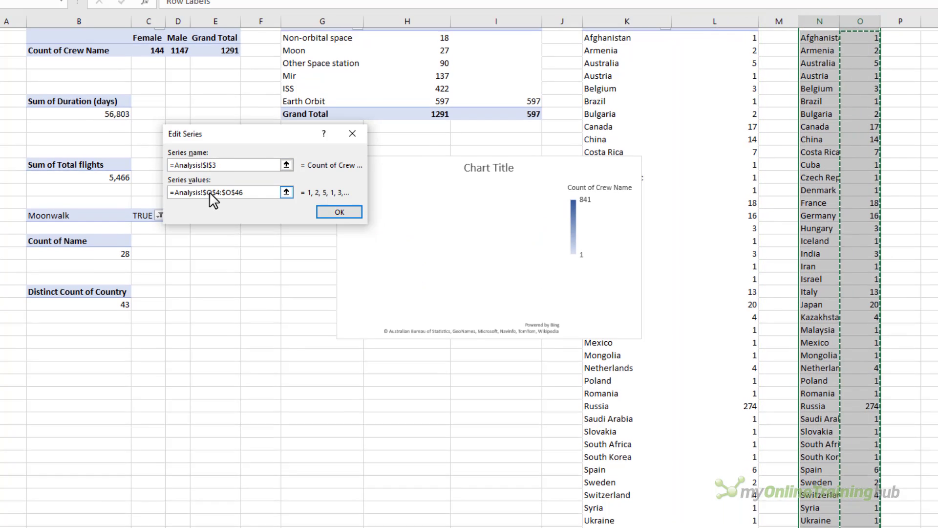
key("BackSpace")
type("I")
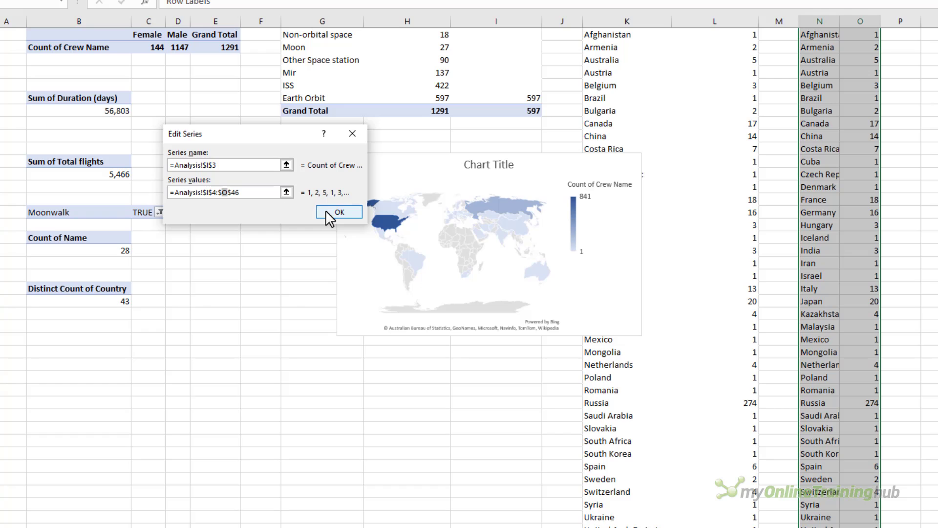
type("I")
left_click(325, 211)
Change the map chart's axis label range to the PivotTable countries in K4:K46 and apply the new data source
left_click(293, 171)
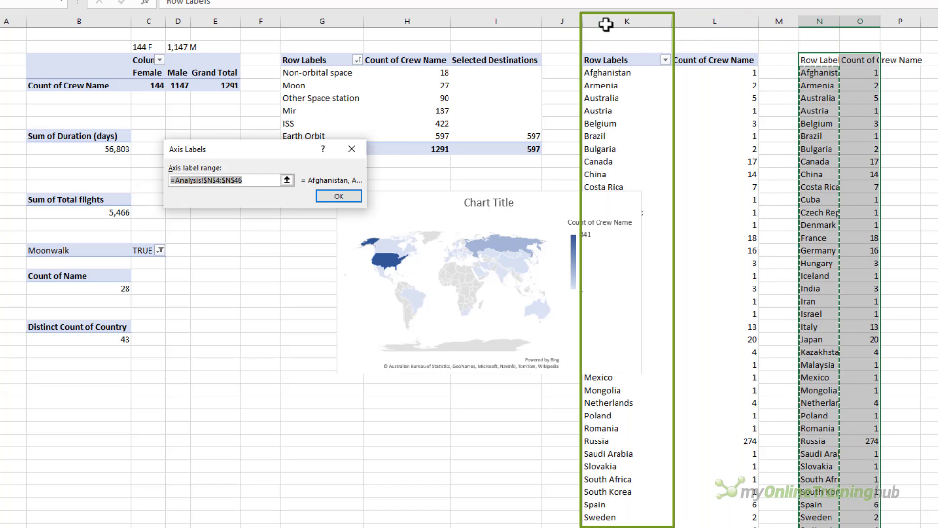
left_click(210, 180)
key("BackSpace")
type("k")
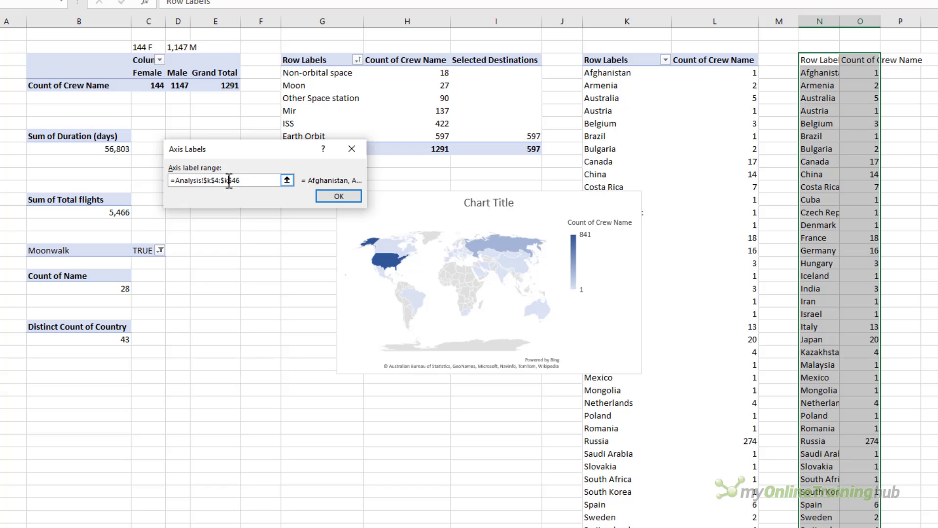
left_click(338, 195)
left_click(368, 264)
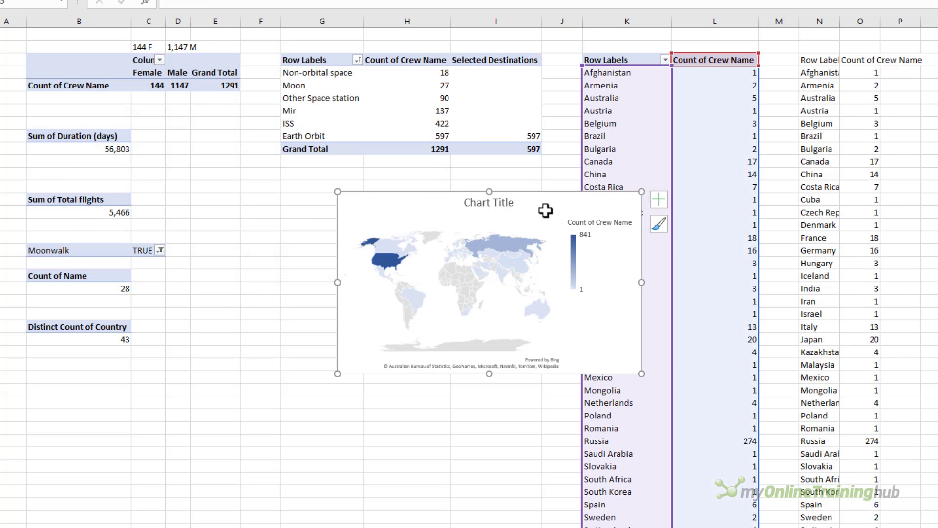
Clear the pasted country values from columns N and O of the Analysis sheet
left_click_drag(821, 25, 872, 21)
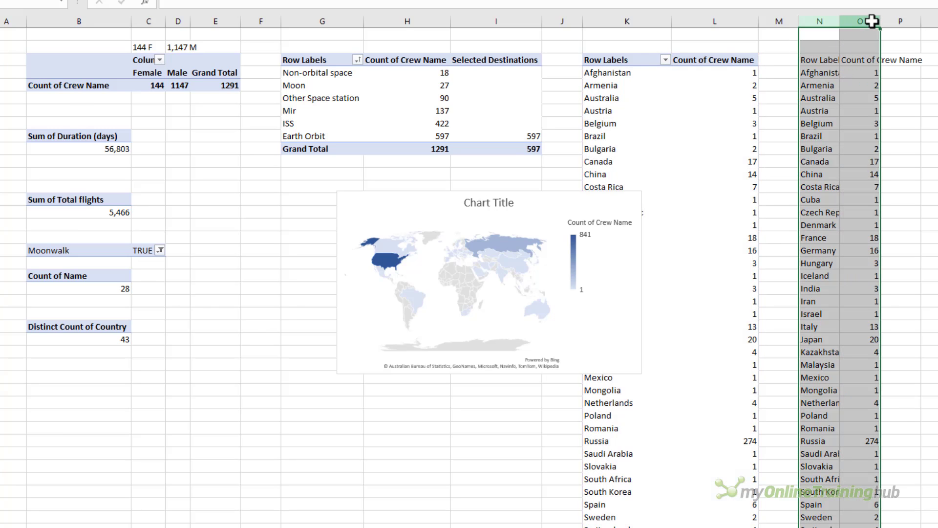
key("Delete")
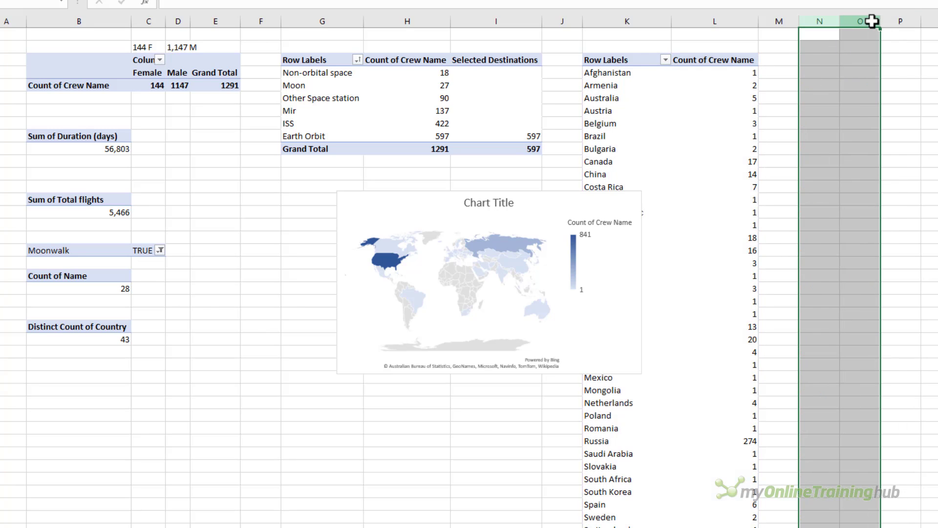
Remove the map chart's title and set its legend position to Top
left_click(526, 212)
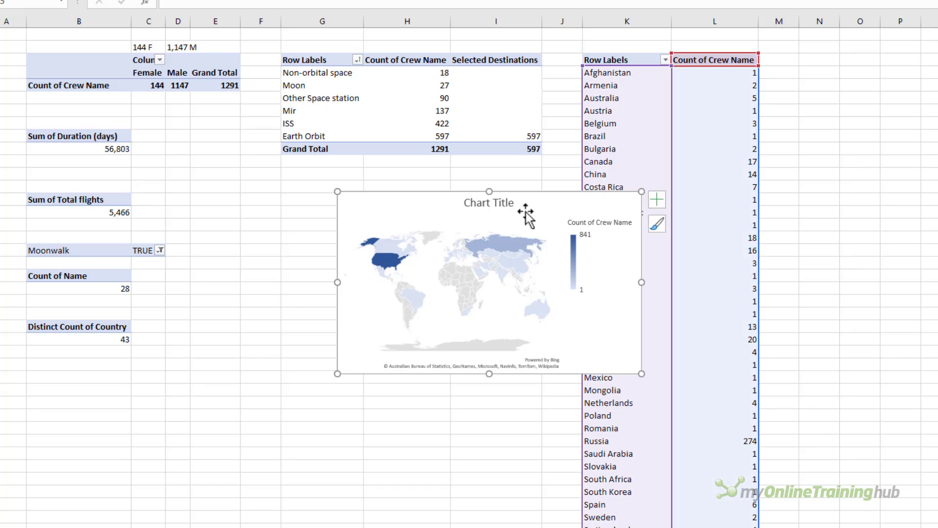
left_click(658, 199)
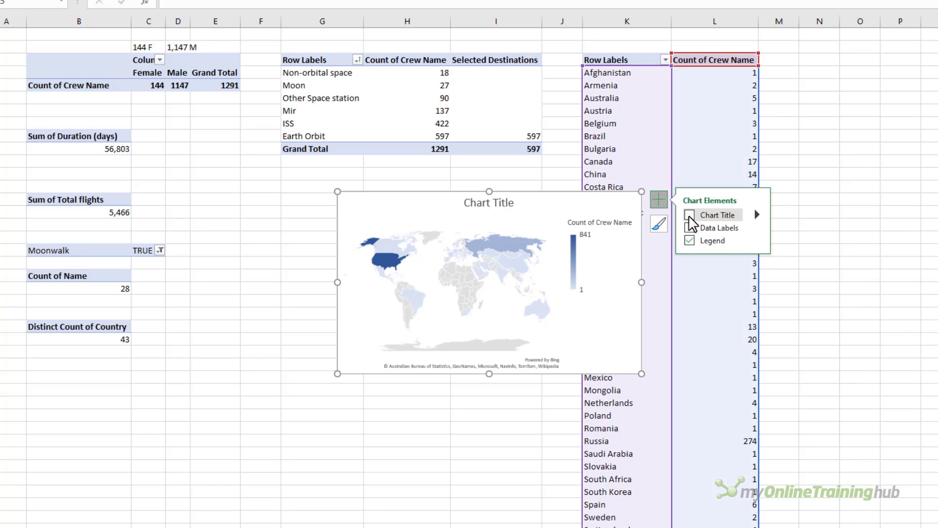
left_click(757, 242)
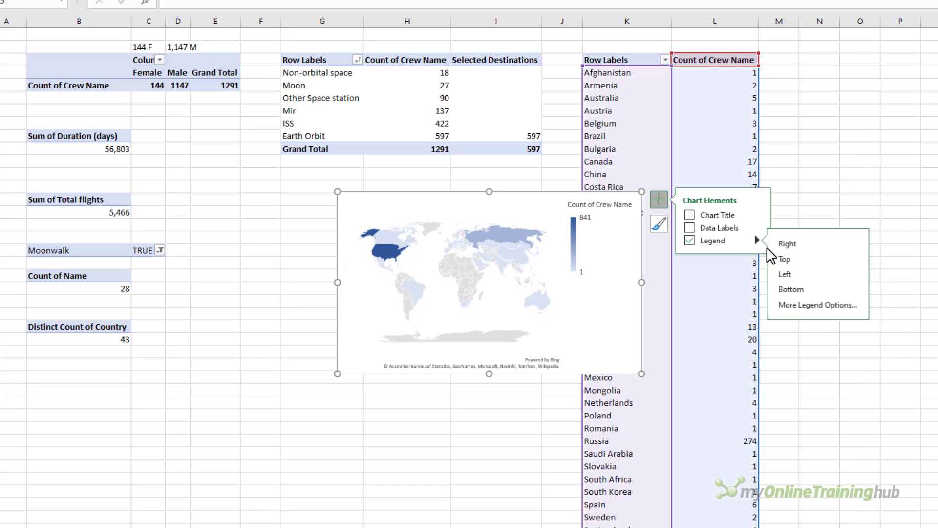
left_click(790, 259)
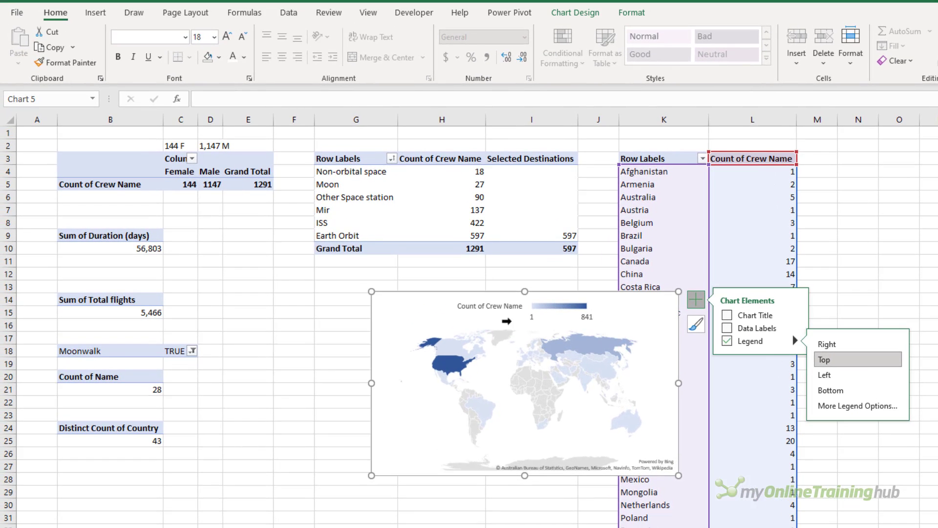
Increase the map chart legend's font size to 11
left_click(473, 317)
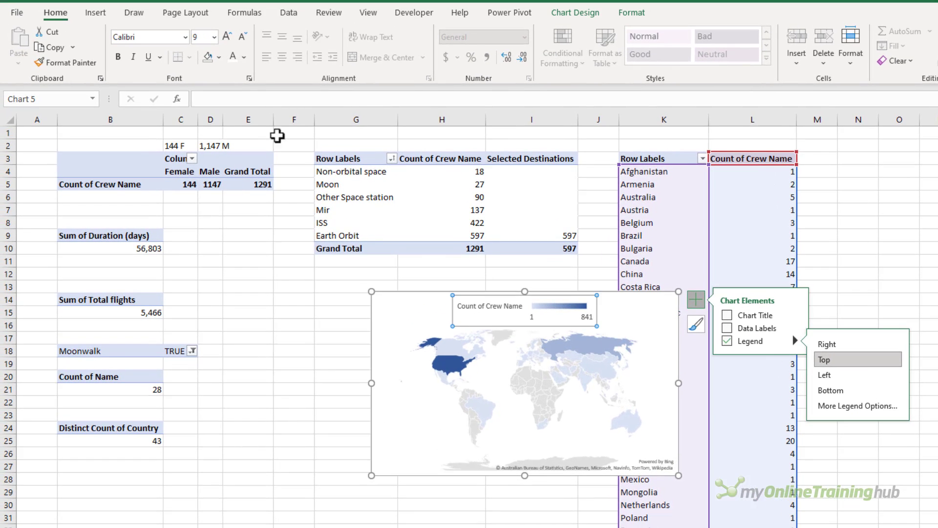
left_click(228, 37)
left_click(228, 37)
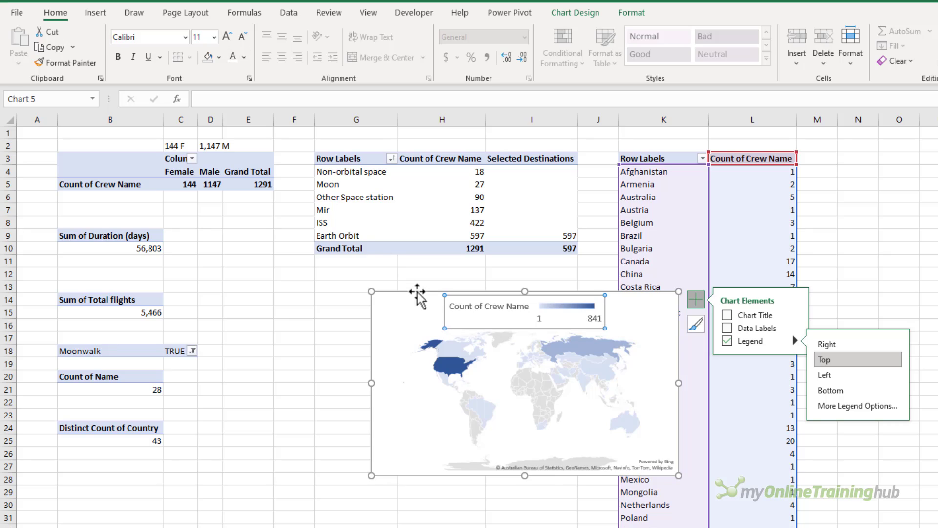
Move the map chart from the Analysis sheet to the Dashboard sheet, pasting it at cell A17
key("ctrl+x")
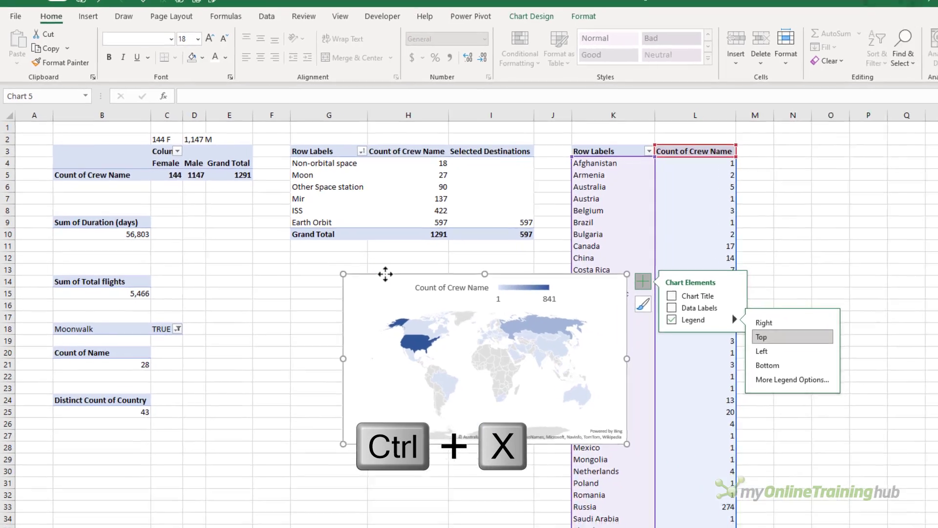
left_click(416, 291)
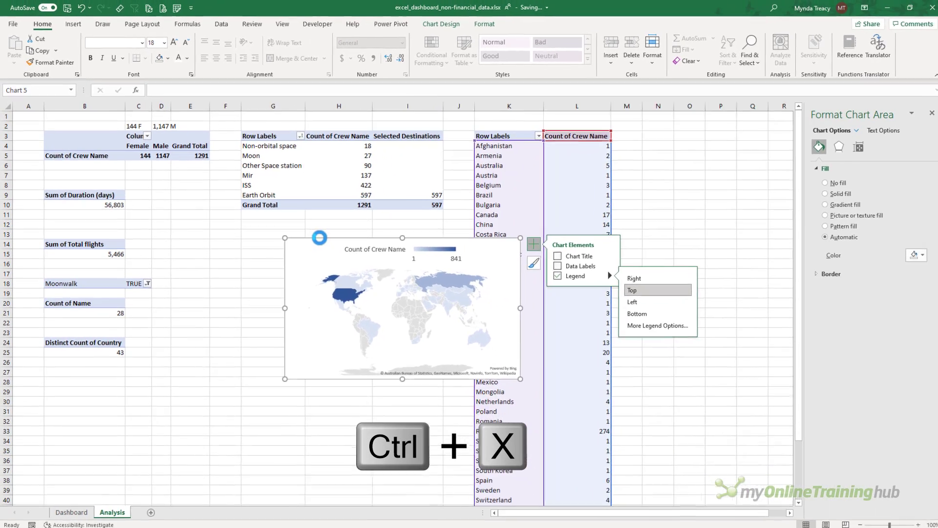
left_click(76, 512)
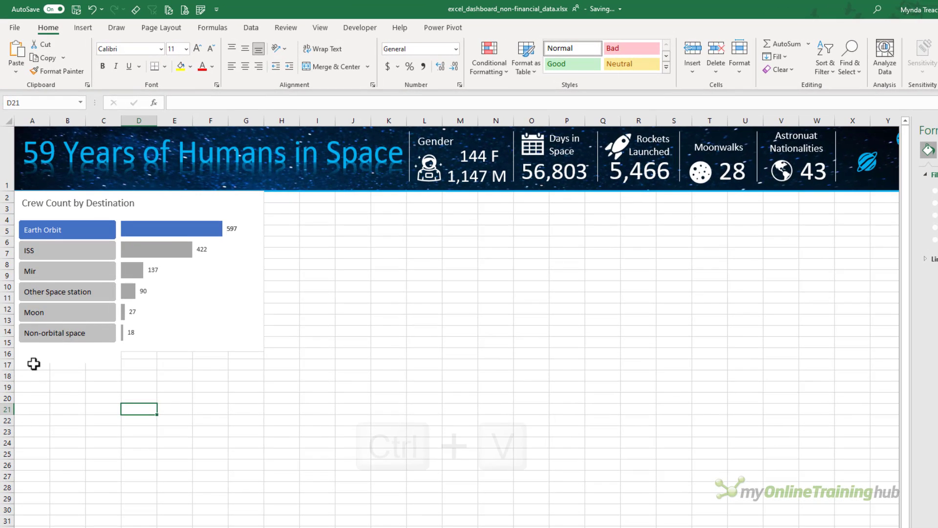
left_click(31, 326)
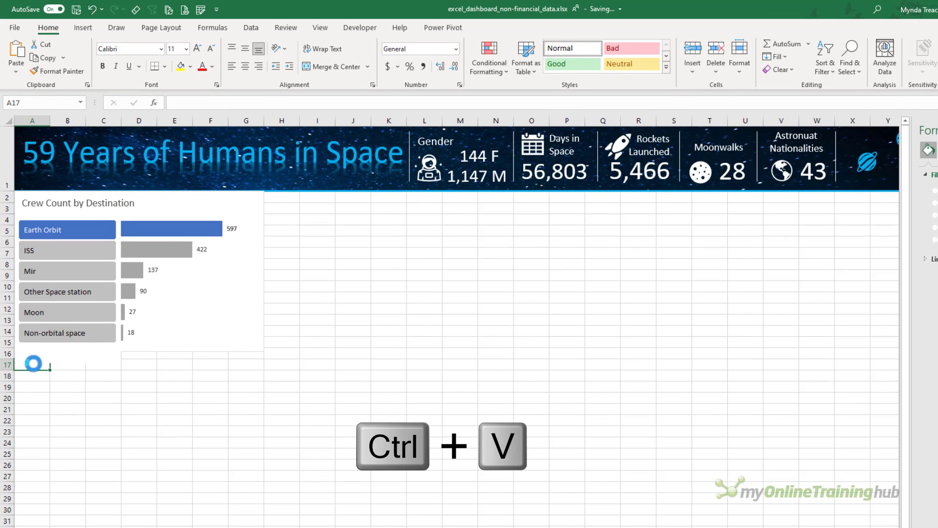
key("ctrl+v")
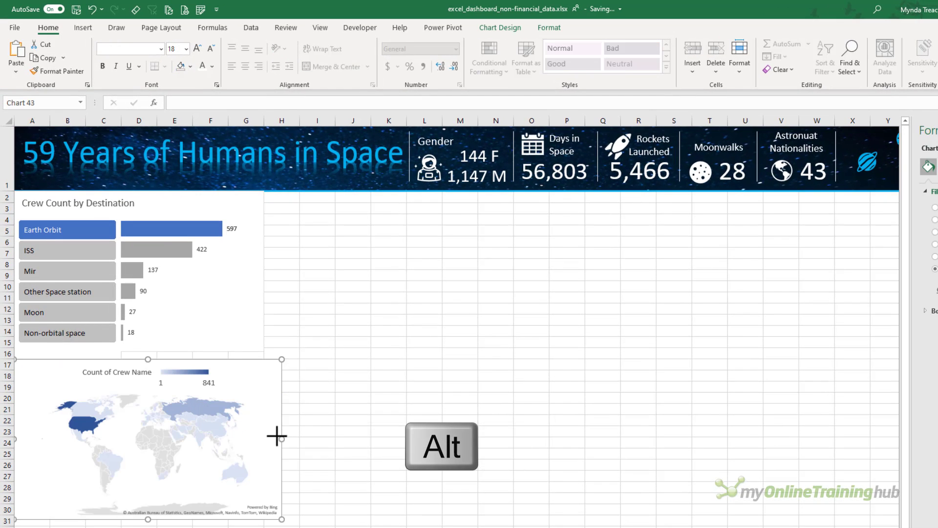
Resize and shift the map chart to fit the cells A16:G29, directly below the crew count bar chart
left_click_drag(277, 436, 264, 435)
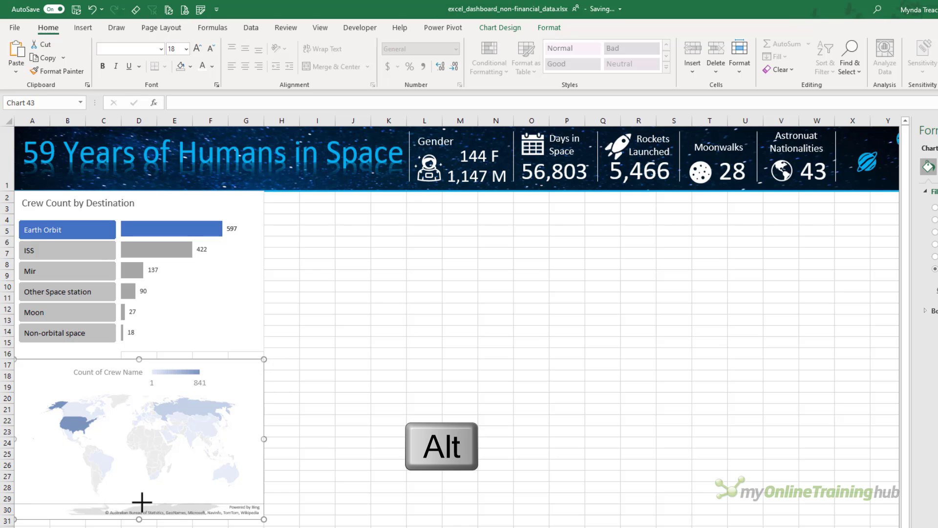
left_click_drag(142, 502, 142, 492)
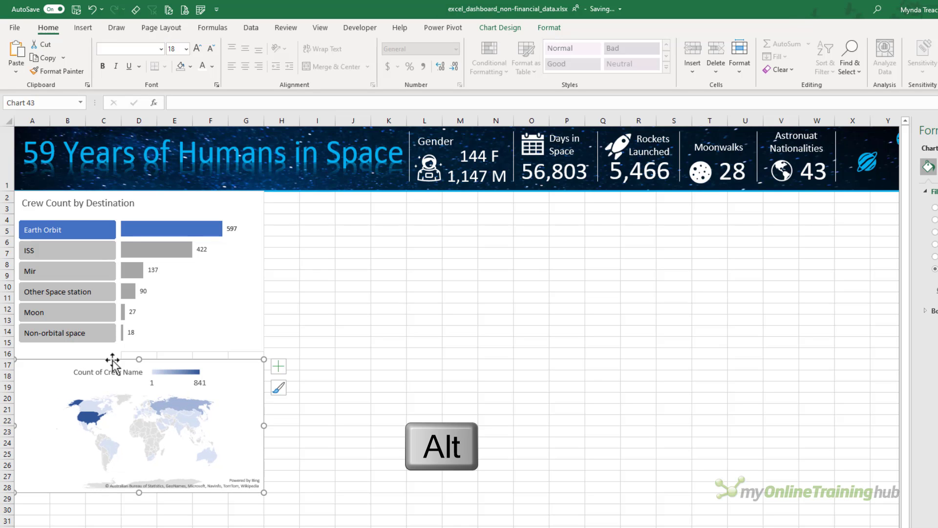
left_click_drag(113, 360, 113, 355)
left_click_drag(139, 487, 157, 502)
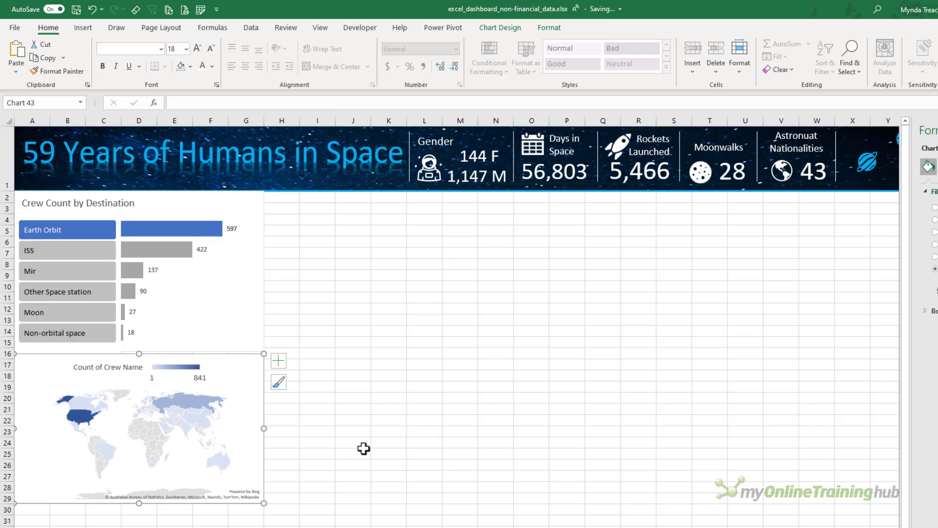
Remove the shape outline from the map chart on the dashboard
left_click(539, 30)
left_click(461, 57)
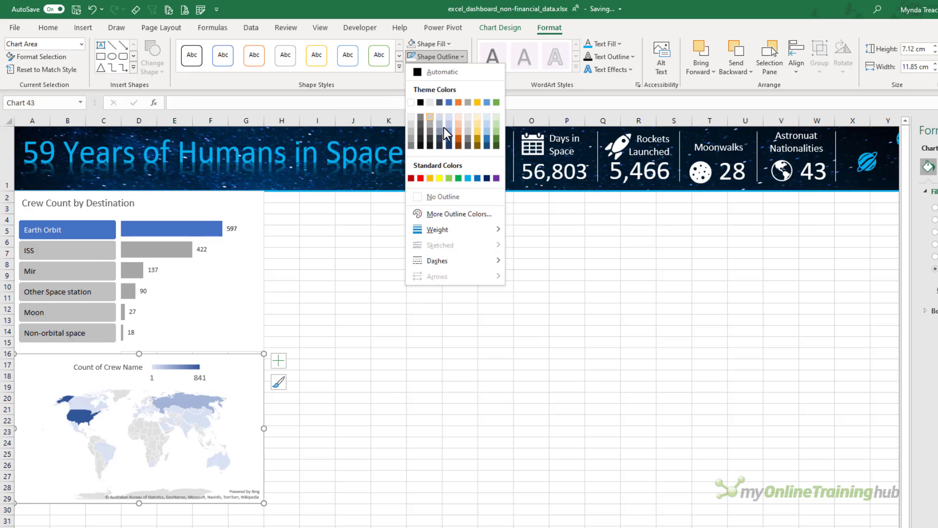
left_click(421, 196)
left_click(260, 281)
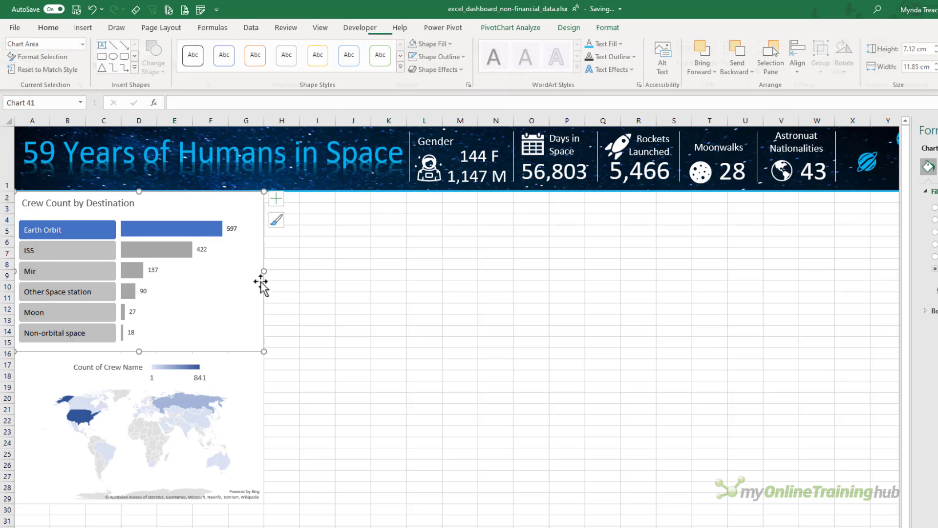
left_click(602, 30)
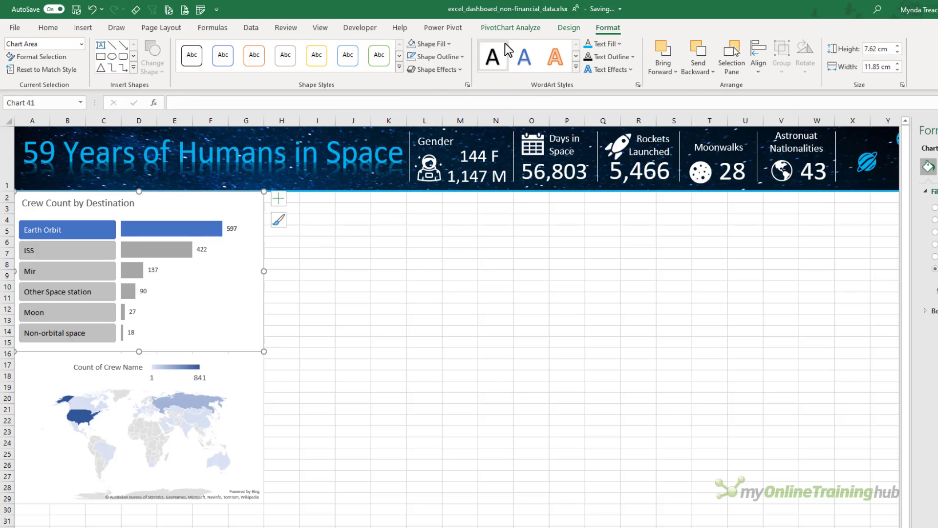
left_click(380, 319)
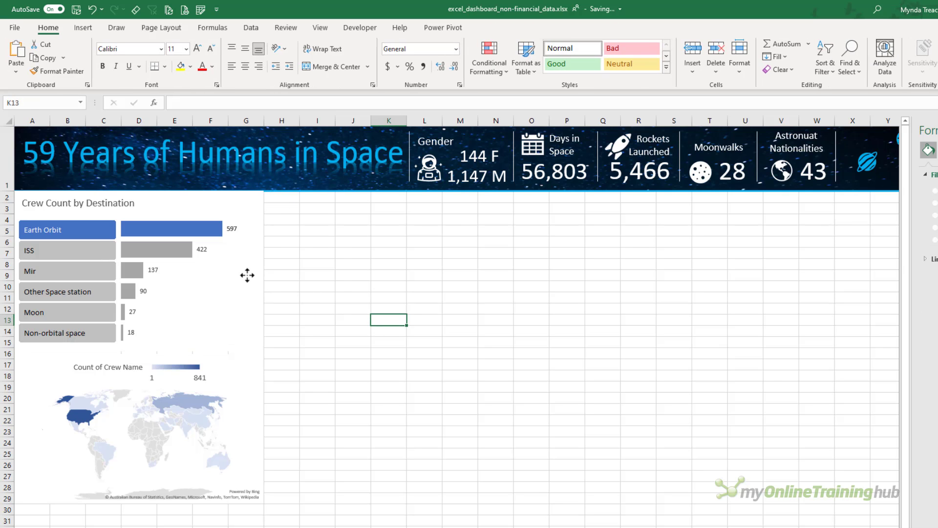
Nudge the crew count bar chart and its destination slicer down slightly together, clear of the header banner's edge
left_click(250, 257)
left_click(258, 213)
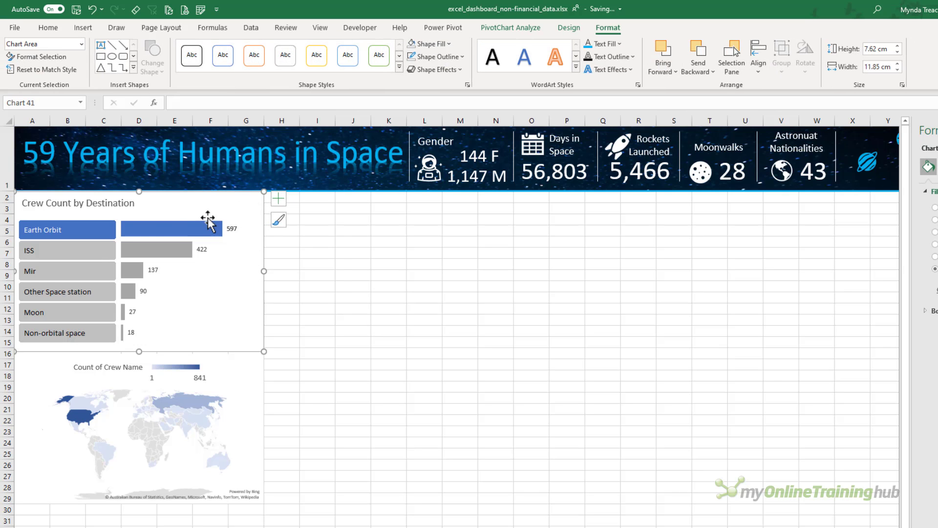
left_click(113, 231)
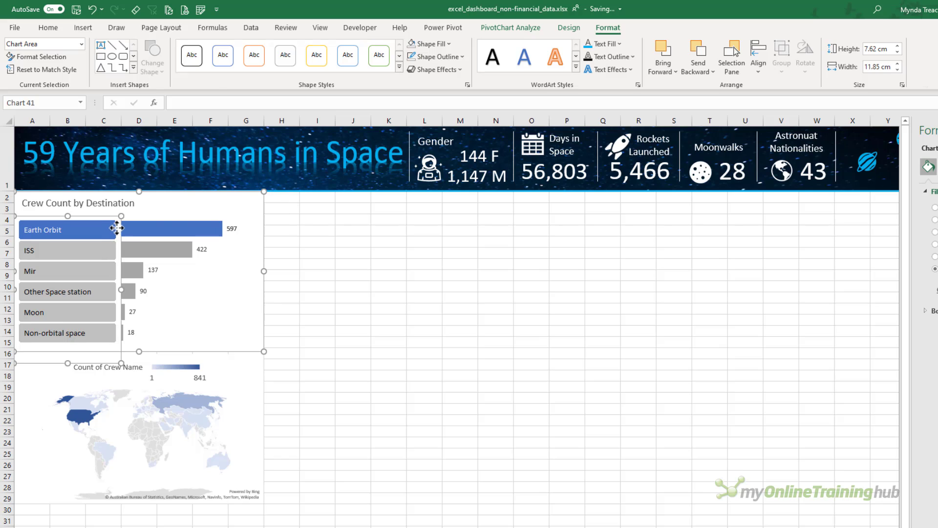
key("Down")
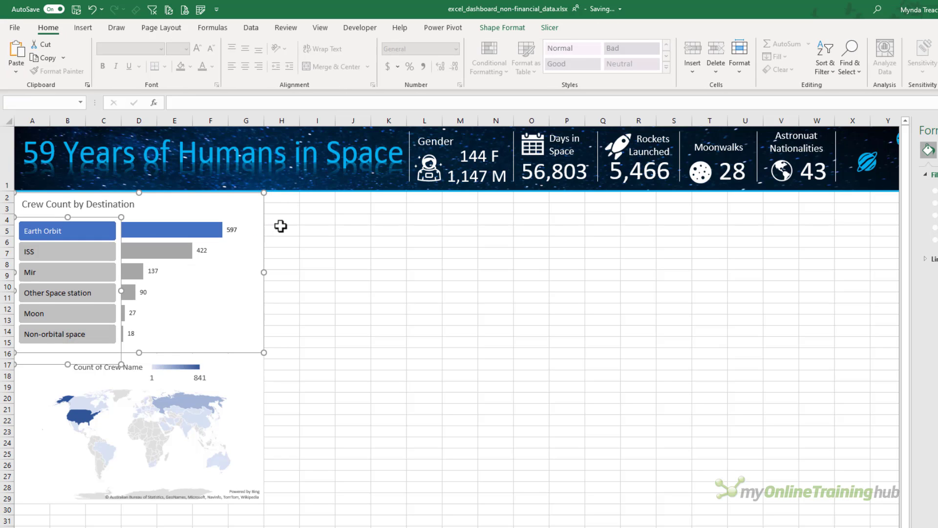
key("Up")
left_click(281, 226)
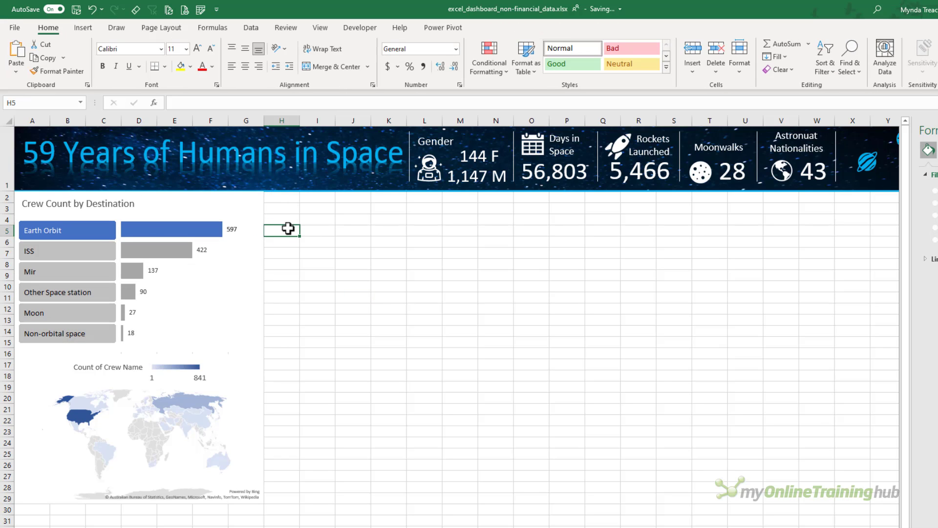
Turn off the gridlines on the Dashboard sheet
left_click(350, 247)
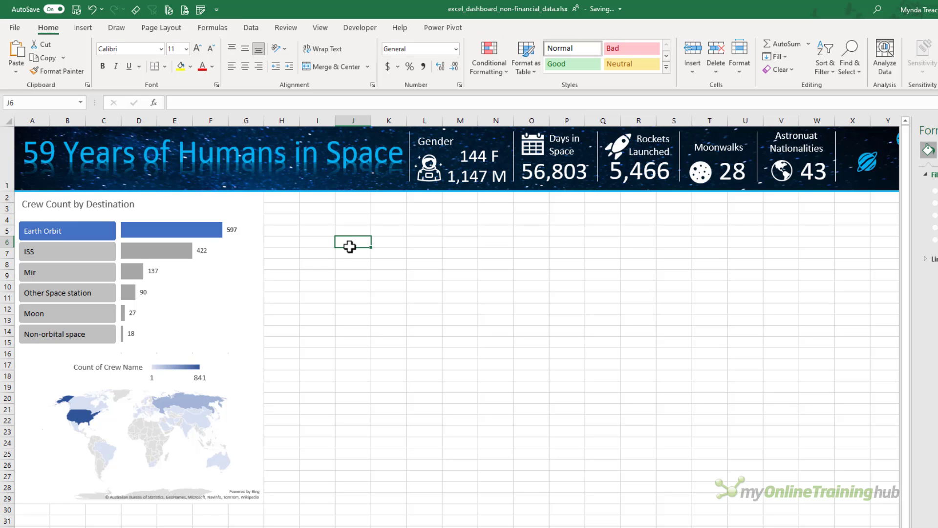
left_click(315, 26)
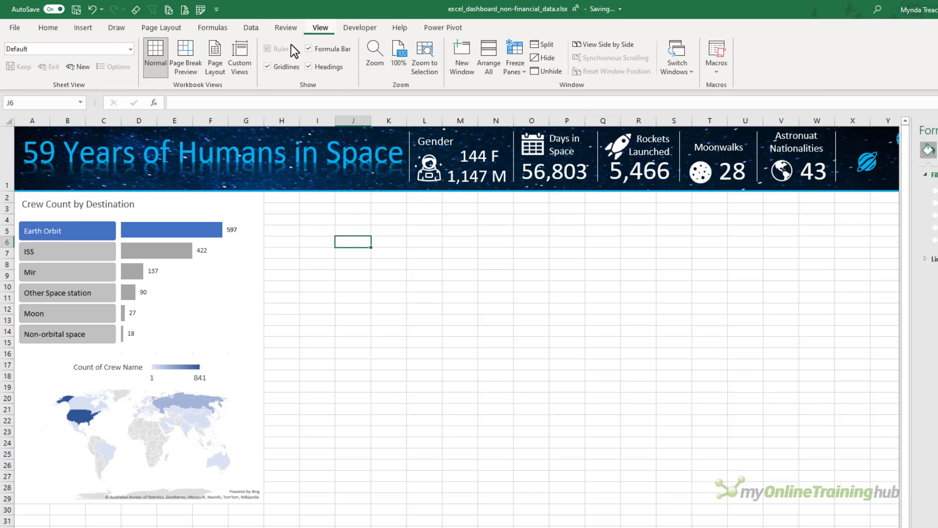
left_click(268, 66)
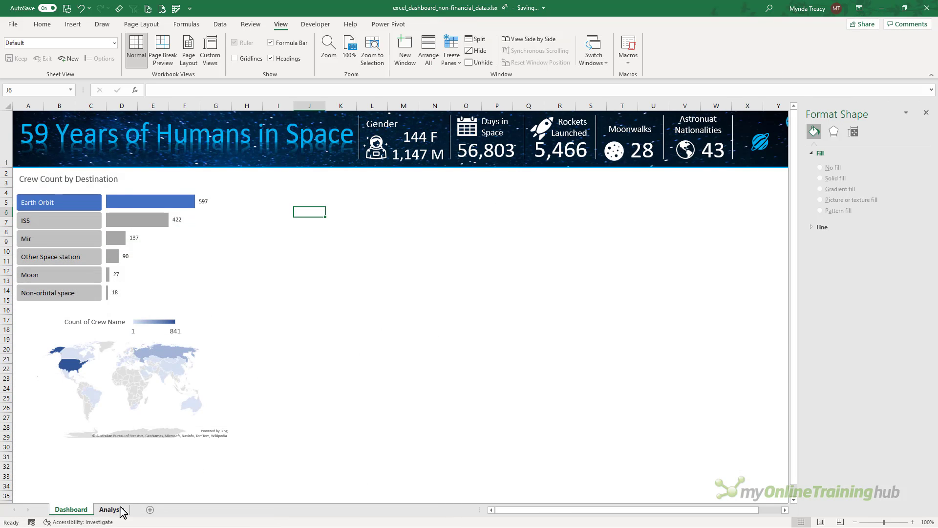
Insert a PivotTable from the Data Model on the Analysis sheet at cell G13, below the destination PivotTable
left_click(110, 509)
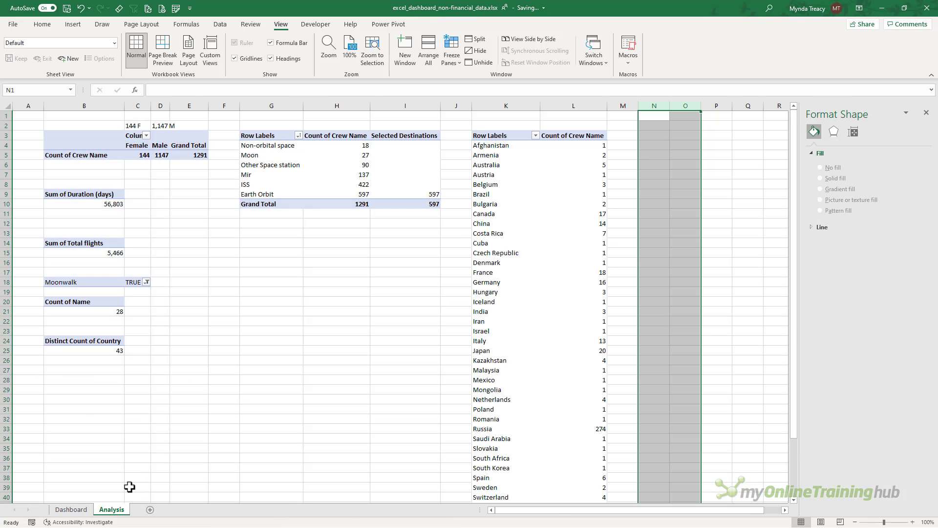
left_click(250, 226)
left_click(265, 234)
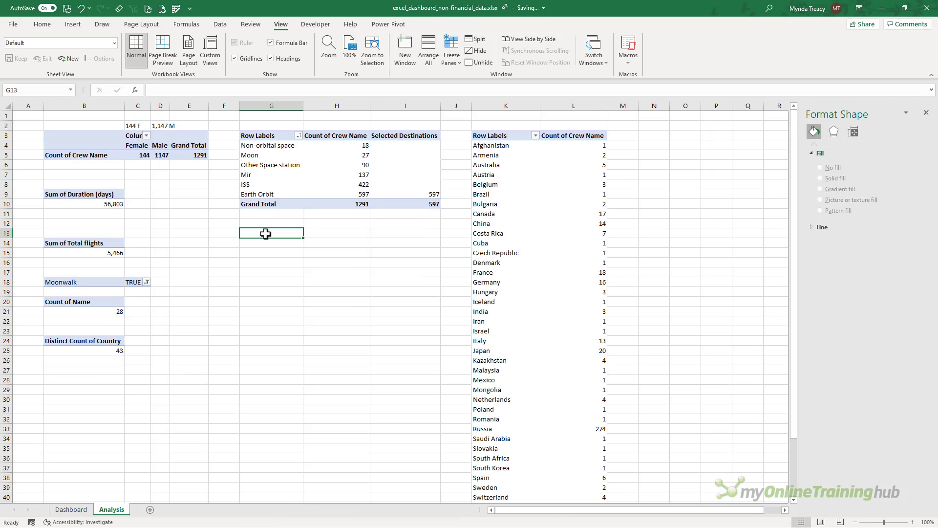
left_click(73, 24)
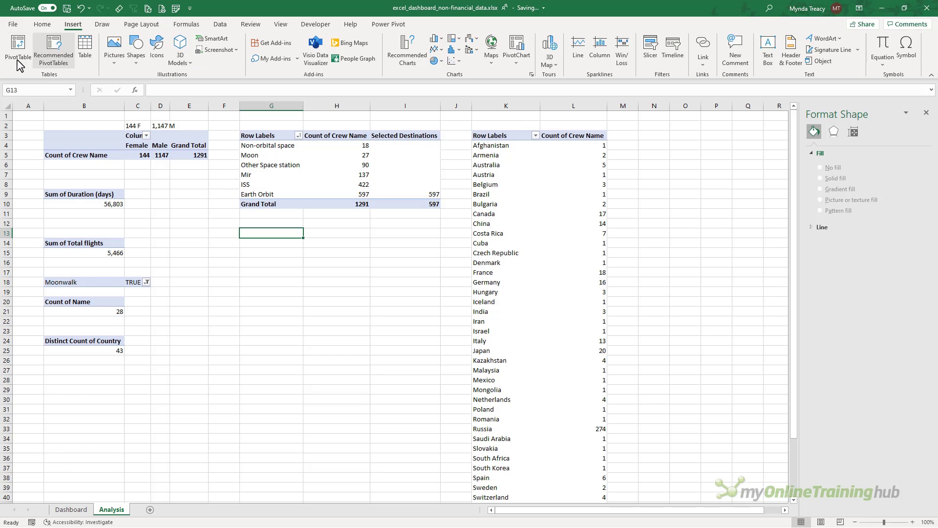
left_click(18, 62)
left_click(35, 106)
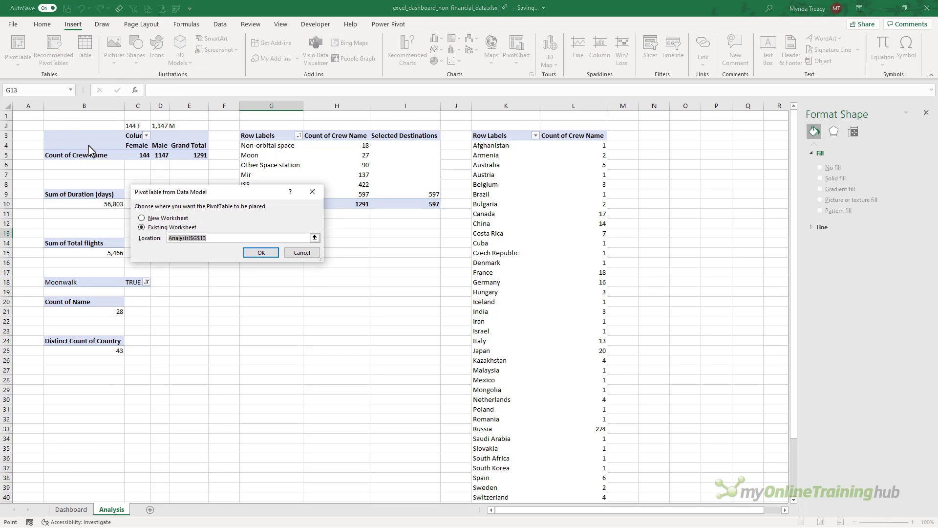
left_click(255, 252)
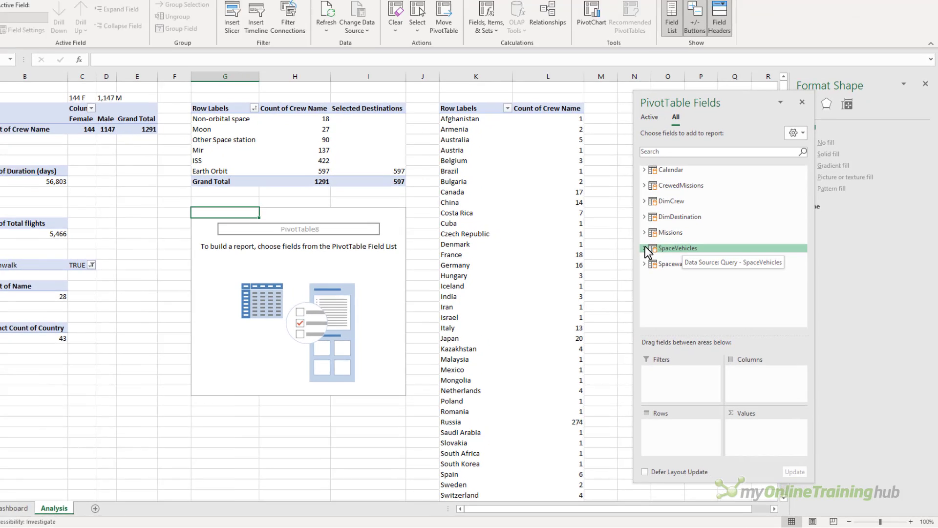
Summarize the SpaceVehicles Total flights by Class in the new PivotTable and sort the values from largest to smallest
left_click(663, 267)
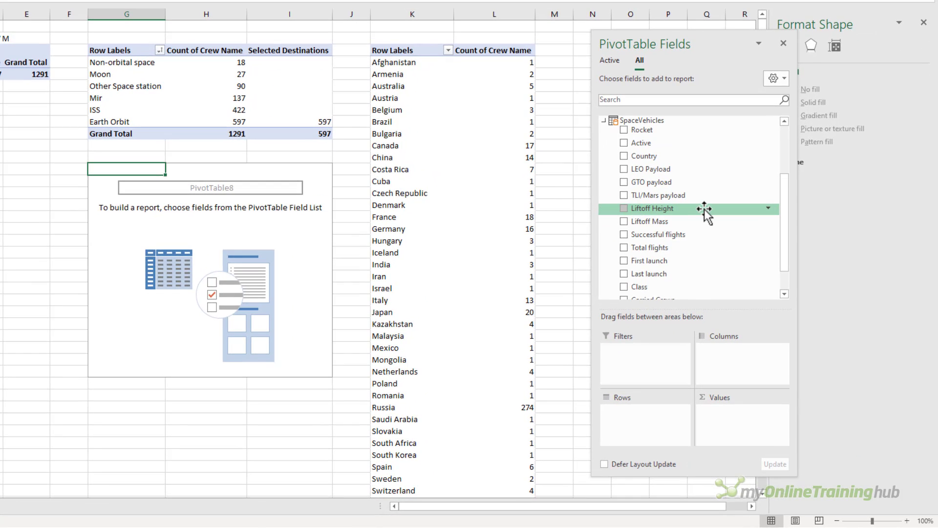
left_click_drag(696, 245, 760, 416)
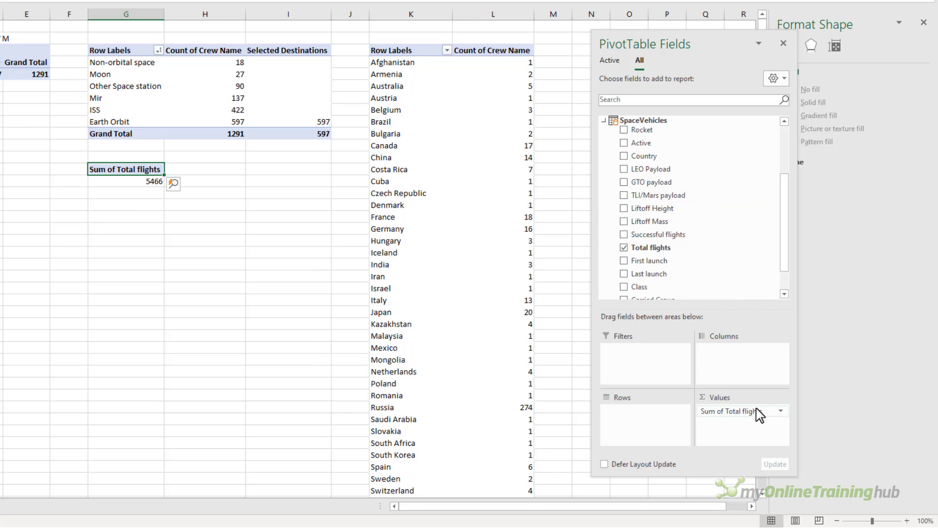
left_click_drag(709, 287, 652, 425)
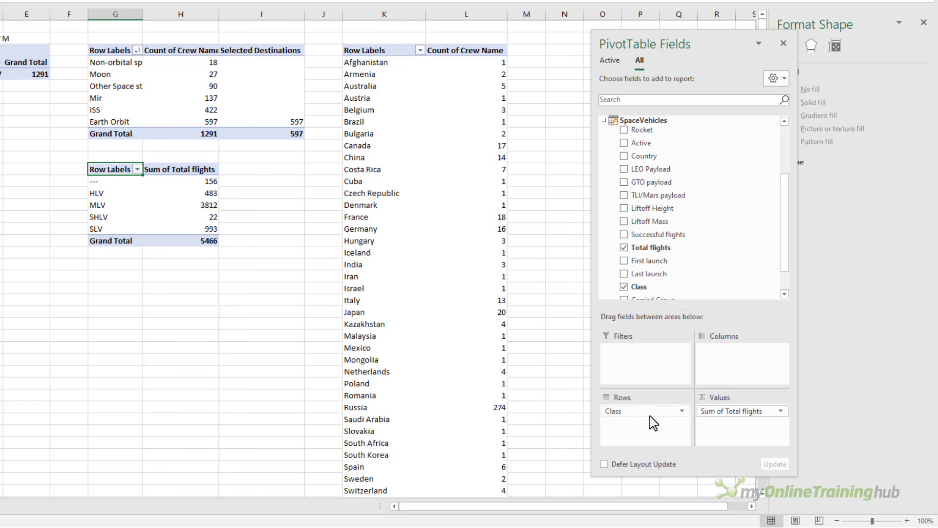
right_click(195, 180)
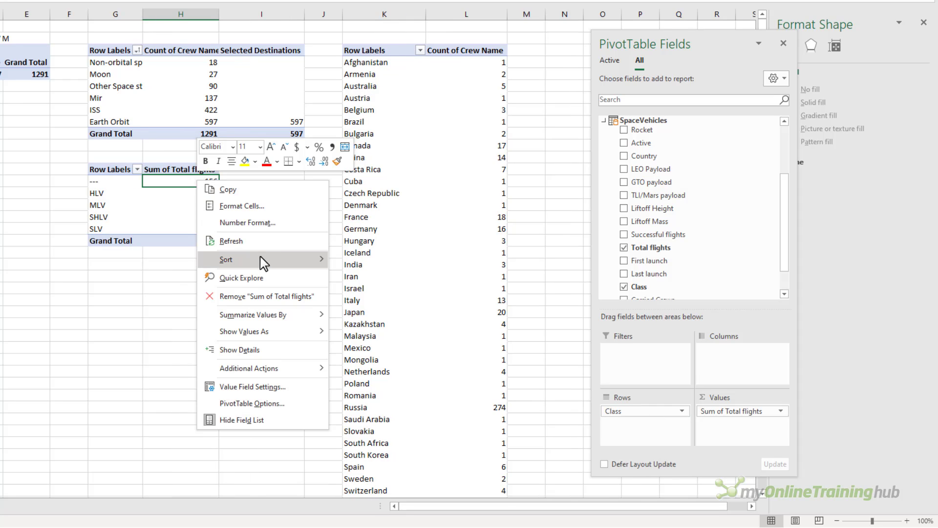
mouse_move(264, 259)
left_click(382, 278)
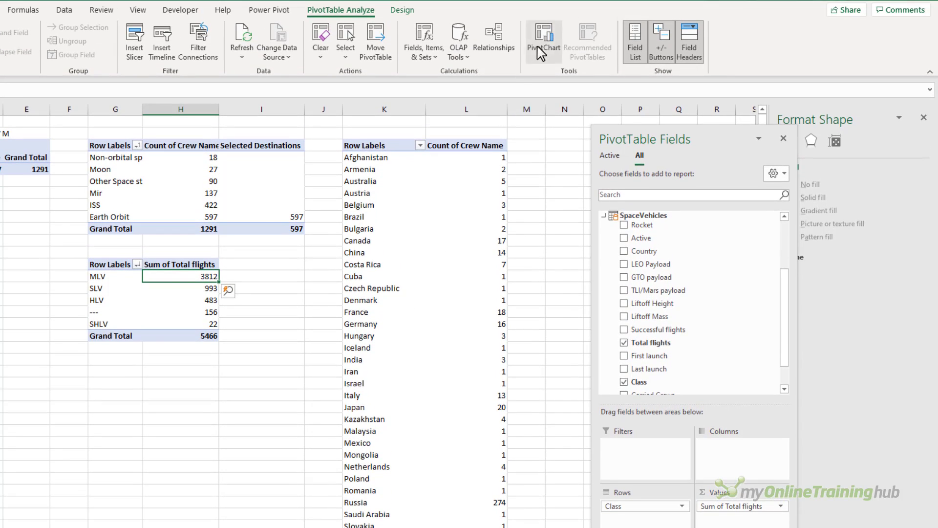
Insert a clustered column PivotChart of total flights by class and hide all its field buttons
left_click(544, 20)
left_click(479, 467)
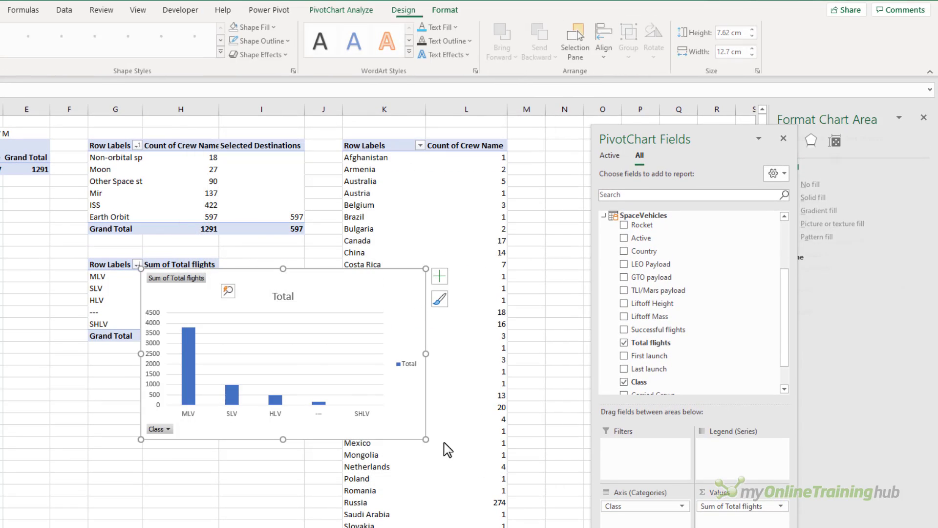
left_click(181, 279)
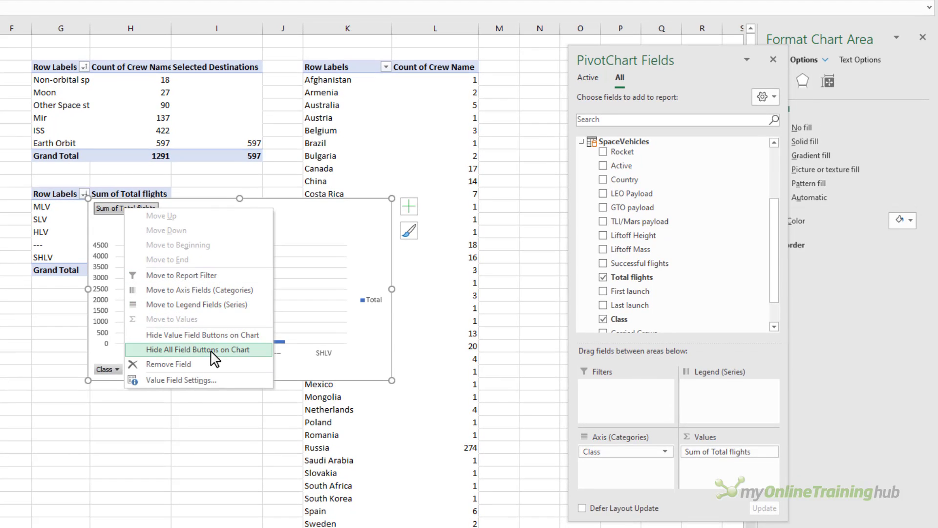
left_click(211, 350)
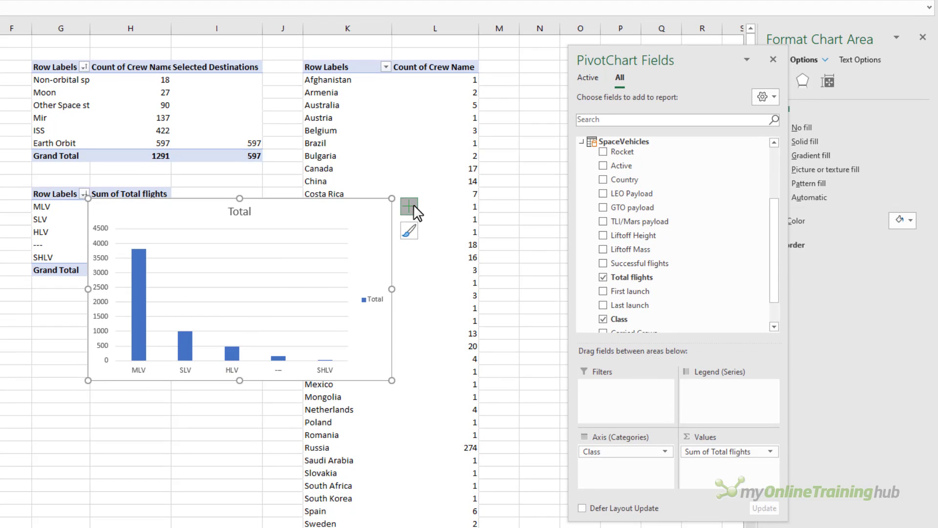
Remove the flights chart's legend, gridlines and primary vertical axis, and add data labels
left_click(409, 206)
left_click(439, 314)
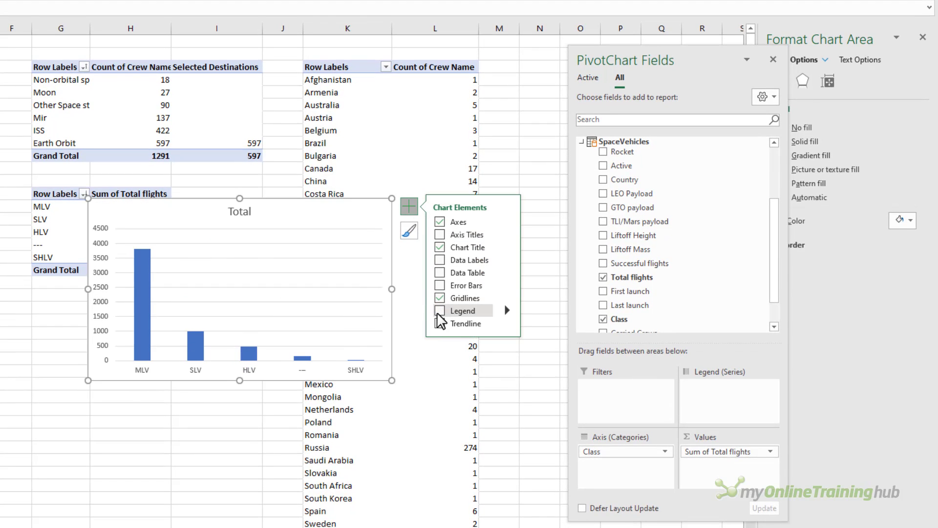
left_click(439, 298)
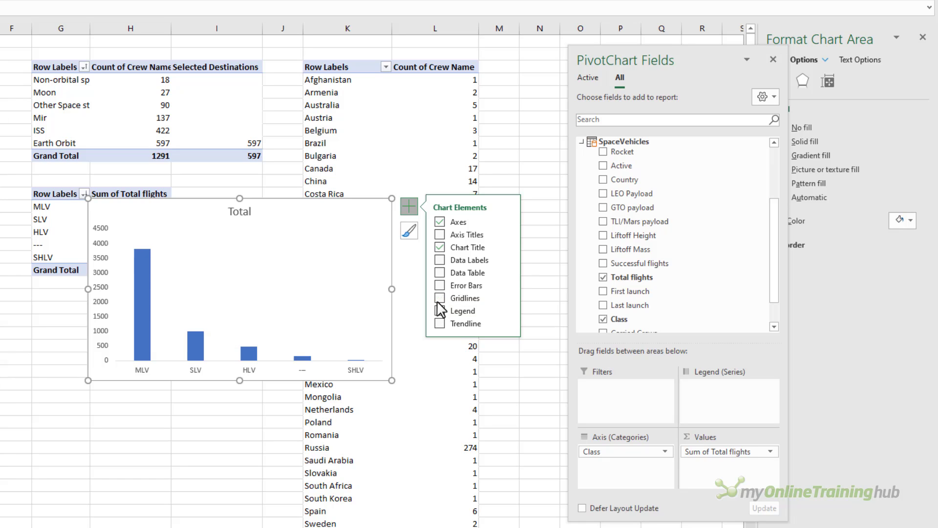
left_click(439, 259)
left_click(508, 224)
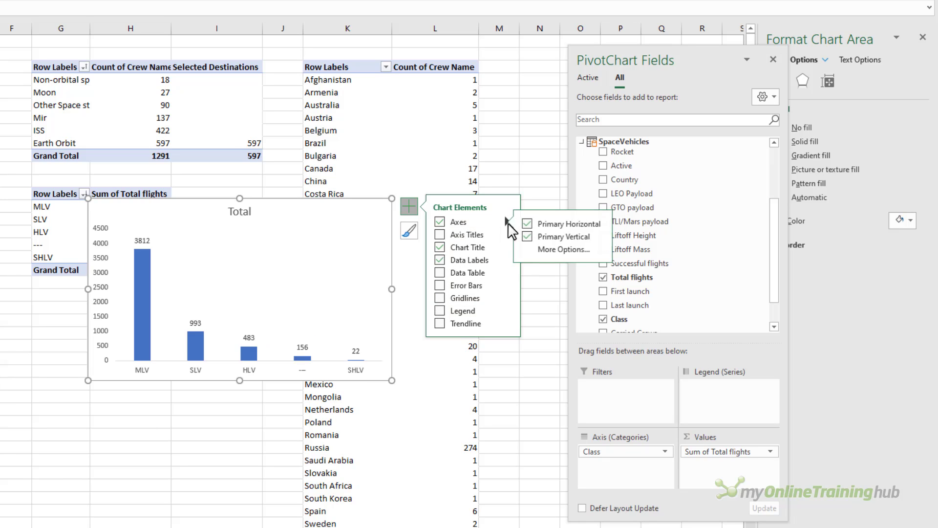
left_click(538, 236)
Move the chart below its PivotTable and format the Total flights values as Number with a 1000 separator and 0 decimal places
left_click_drag(224, 198, 151, 282)
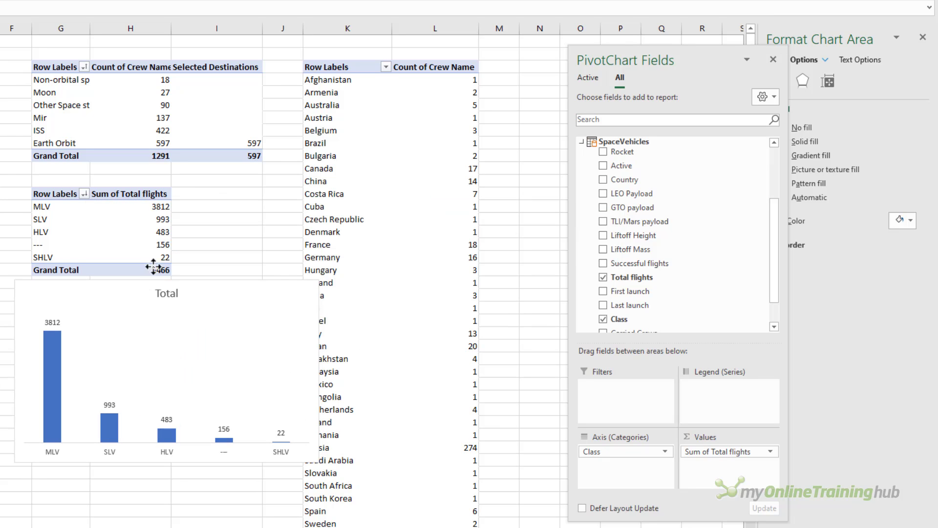
left_click(163, 218)
right_click(166, 222)
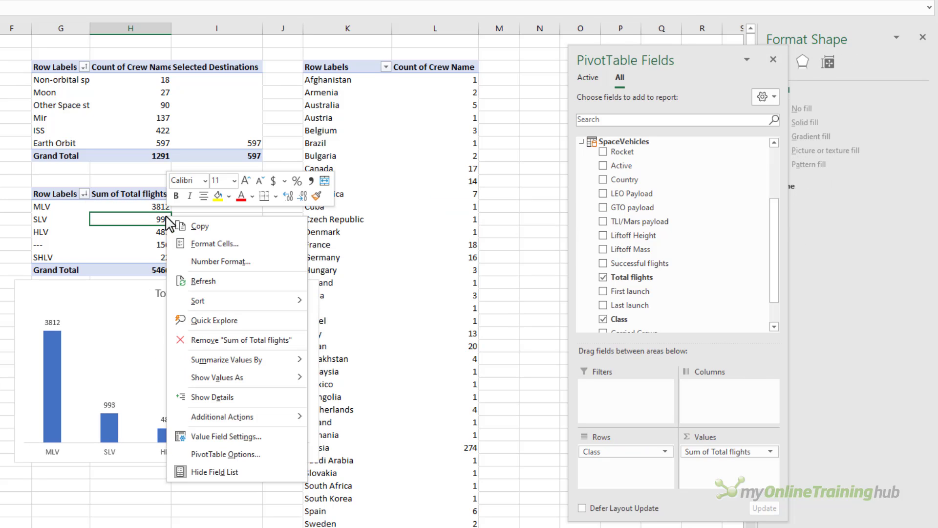
left_click(255, 264)
left_click(126, 168)
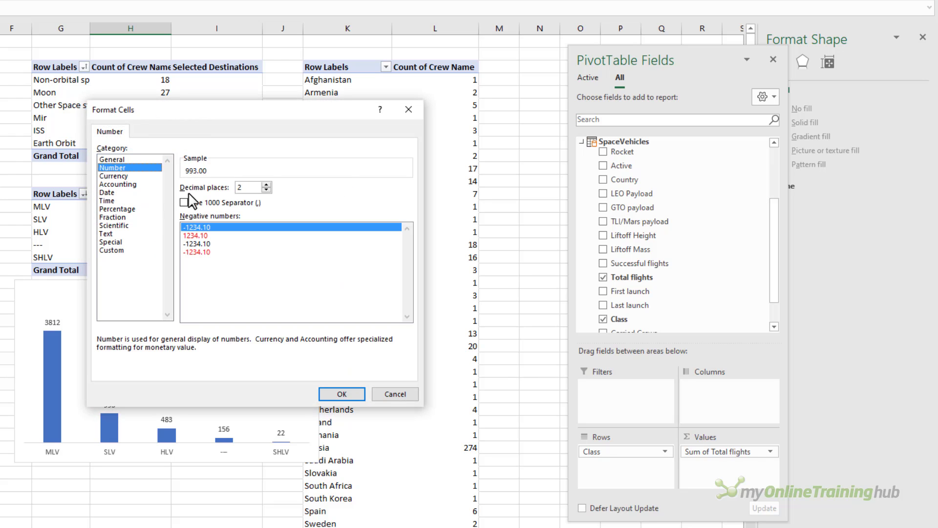
left_click(218, 204)
left_click(266, 190)
left_click(266, 189)
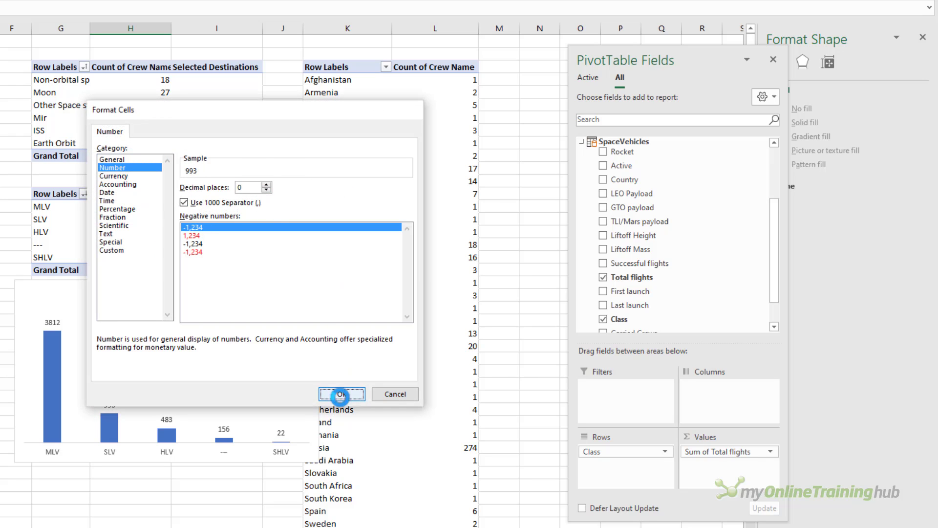
left_click(332, 394)
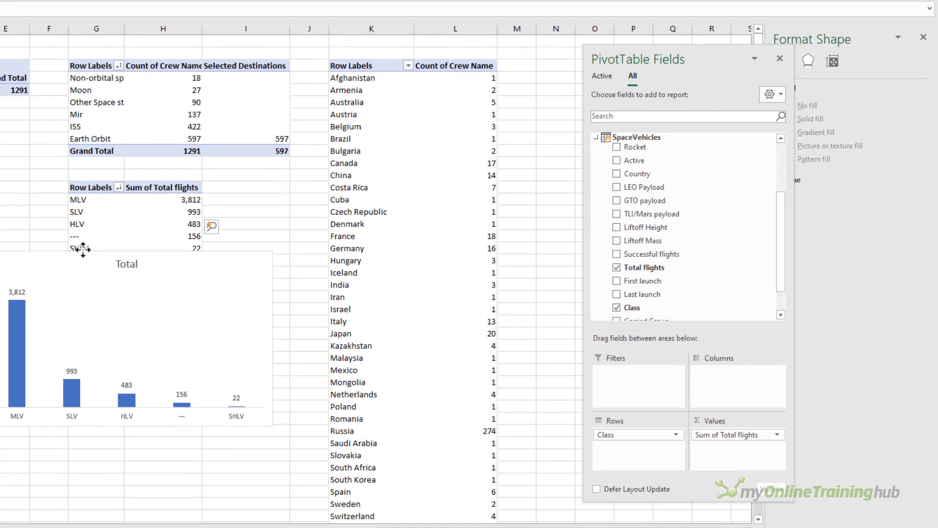
Replace the flights chart's title with text beginning "Flights by Veh"
left_click(82, 250)
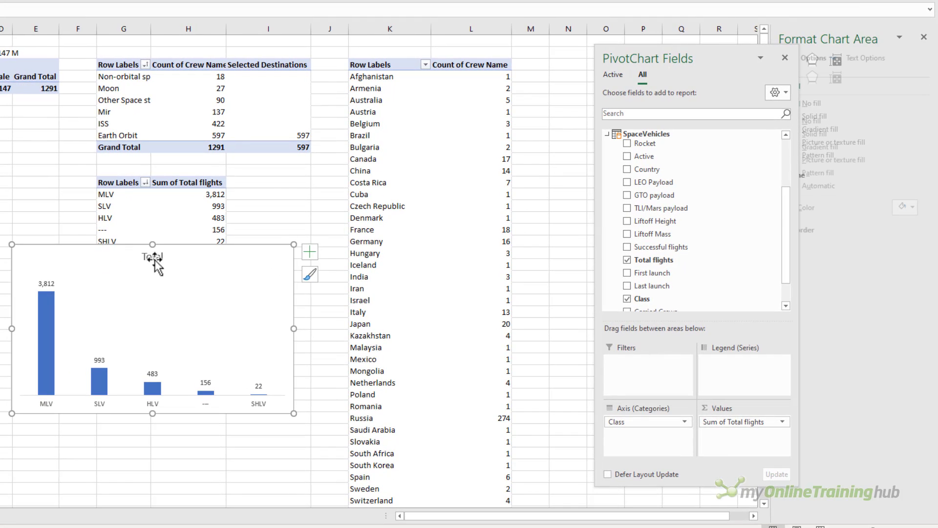
left_click(127, 264)
double_click(127, 264)
type("Flights by Veh")
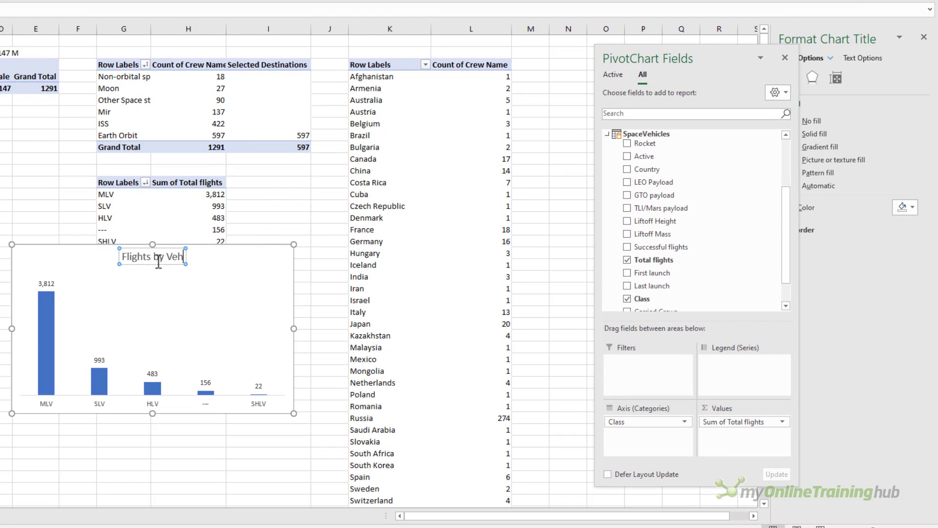
Finish the column chart's title as "Flights by Vehicle Class Since 1961" and move the chart to the Dashboard sheet, below the map
type("icle Class Since 1961")
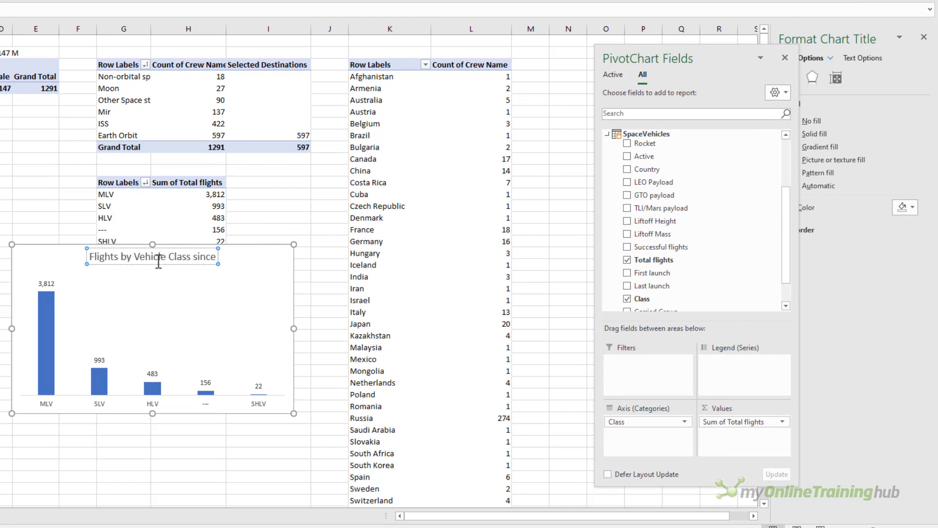
left_click(251, 252)
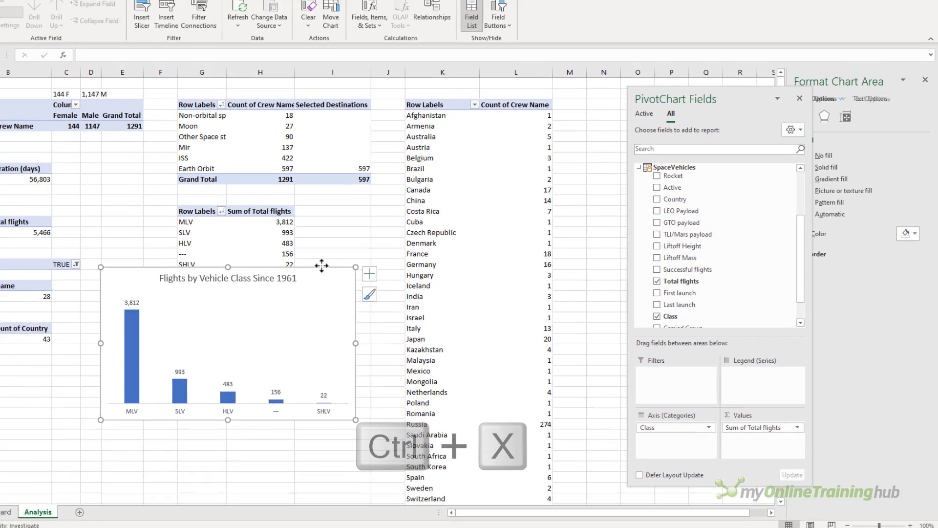
key("ctrl+x")
left_click(72, 508)
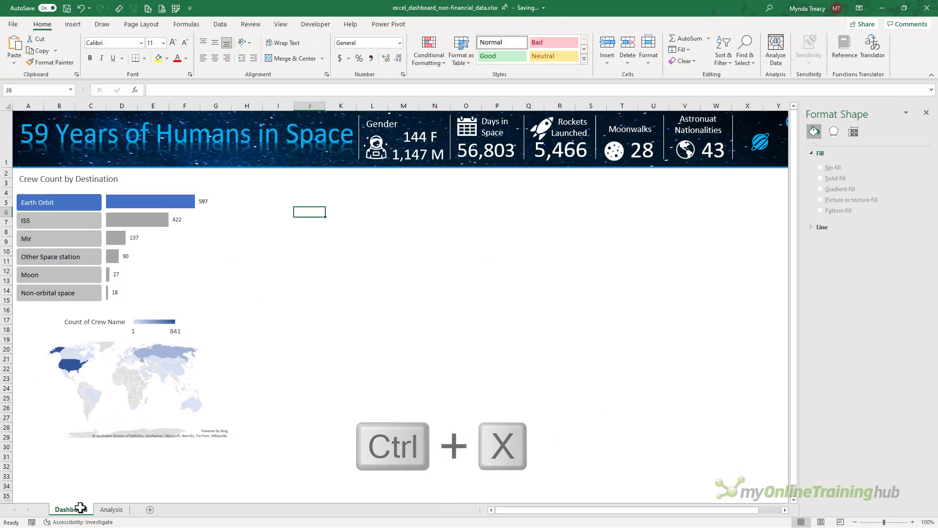
left_click(36, 449)
key("ctrl+v")
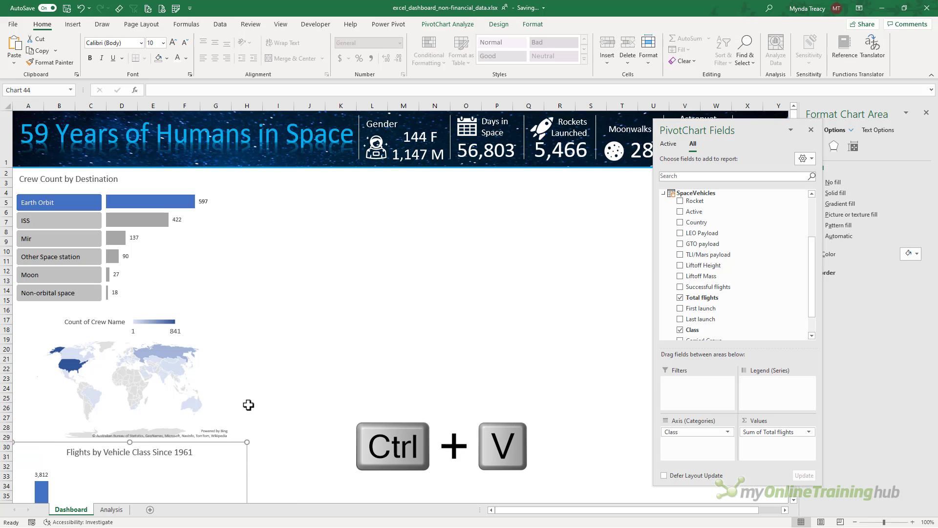
Shrink the flights chart so it ends at column F and row 40 of the Dashboard sheet
scroll(246, 405, "down", 2)
left_click_drag(239, 404, 205, 406)
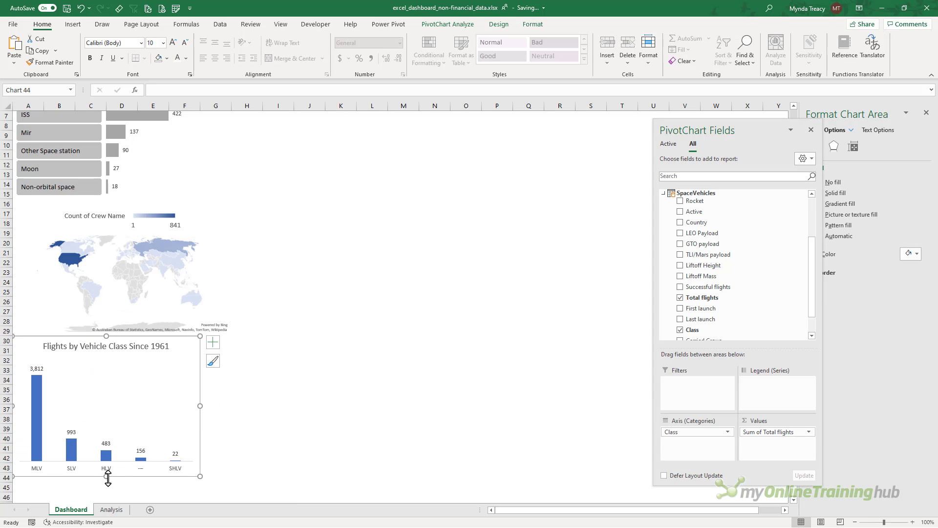
left_click_drag(106, 476, 104, 437)
Set the gap width of the flights chart's columns to 30%
left_click(75, 428)
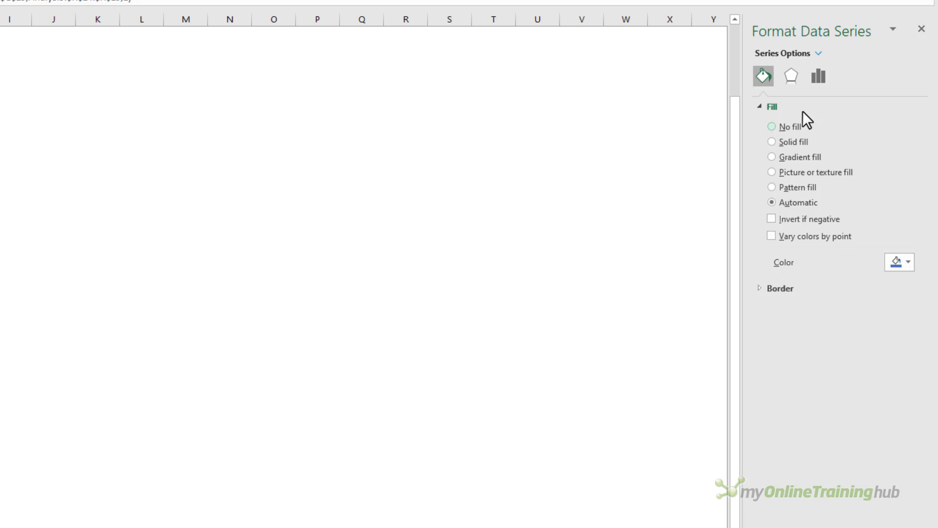
left_click(820, 79)
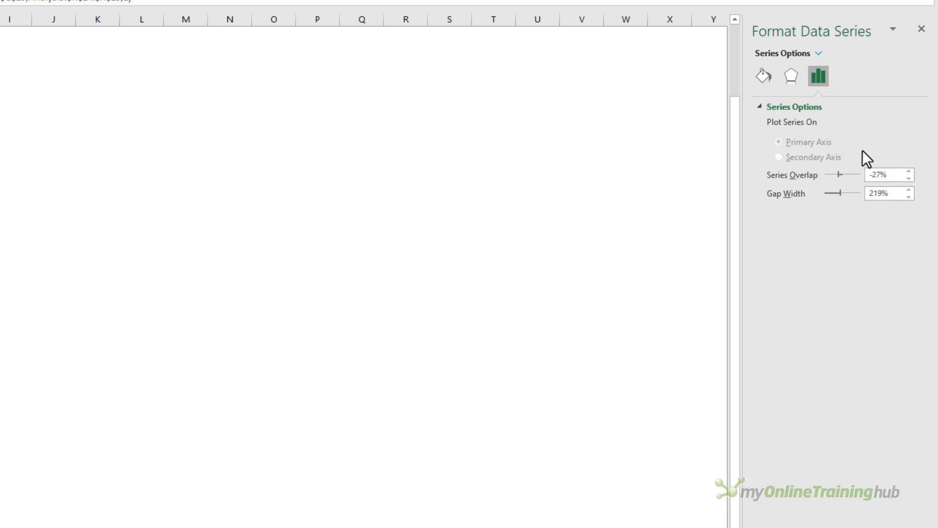
type("30")
key("Return")
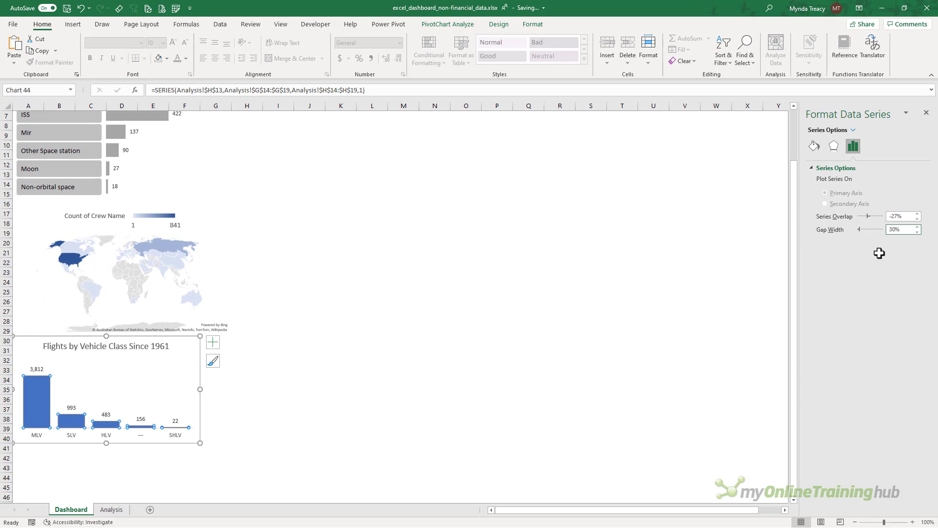
Rename the map's source value header in cell L3 of the Analysis sheet to "Space Travelers Since 1961"
left_click(100, 218)
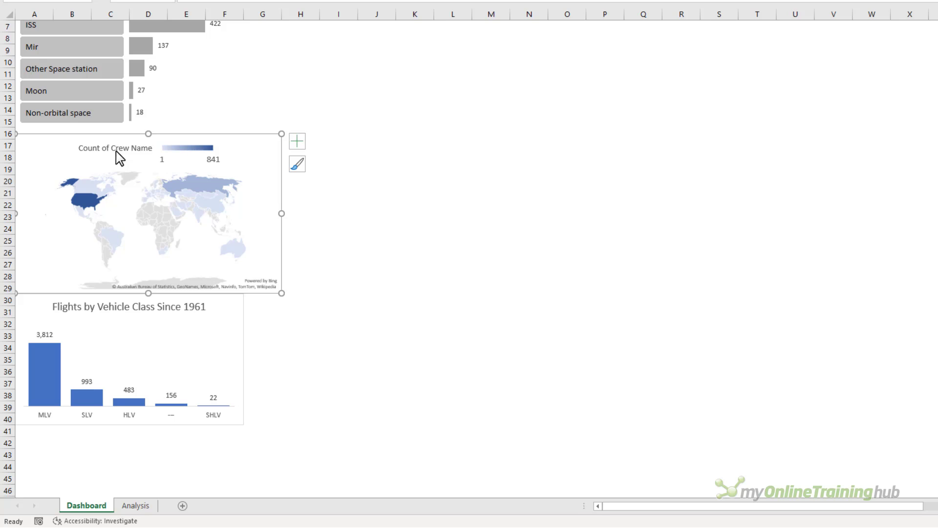
left_click(135, 506)
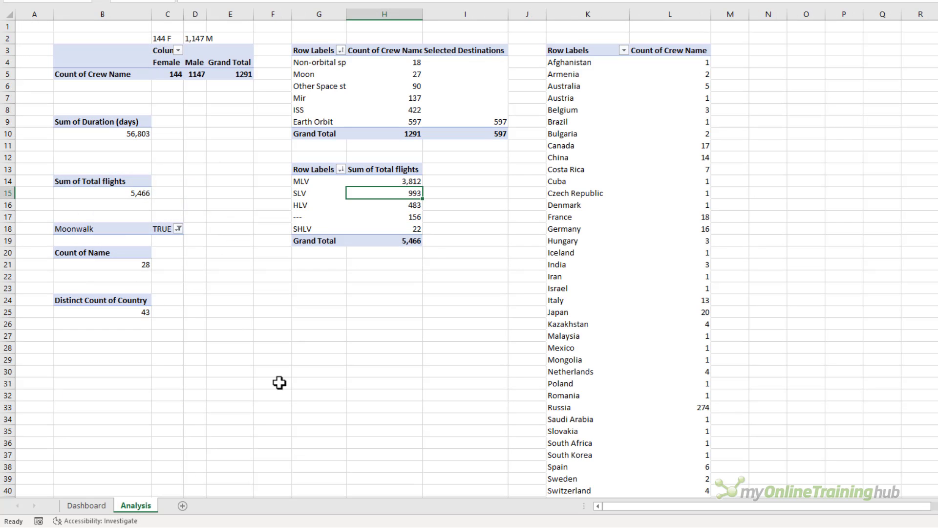
left_click(669, 45)
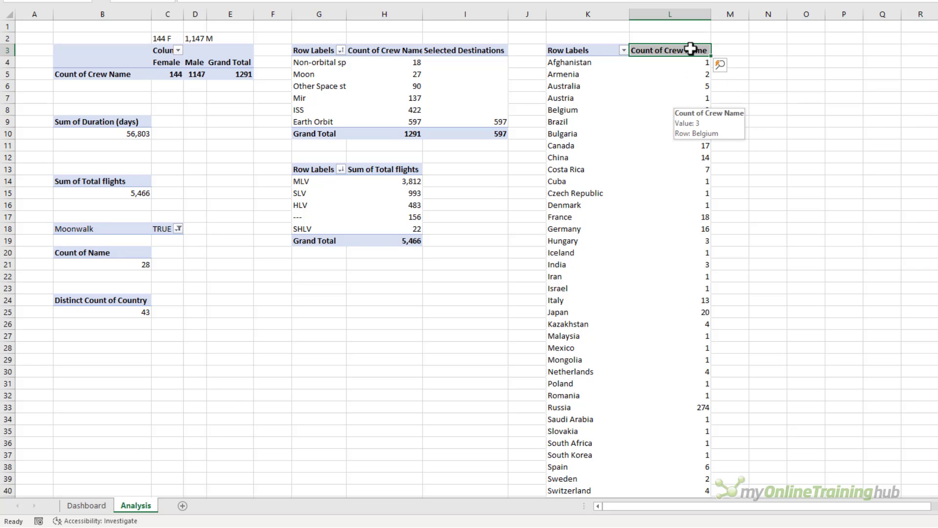
type("Sp")
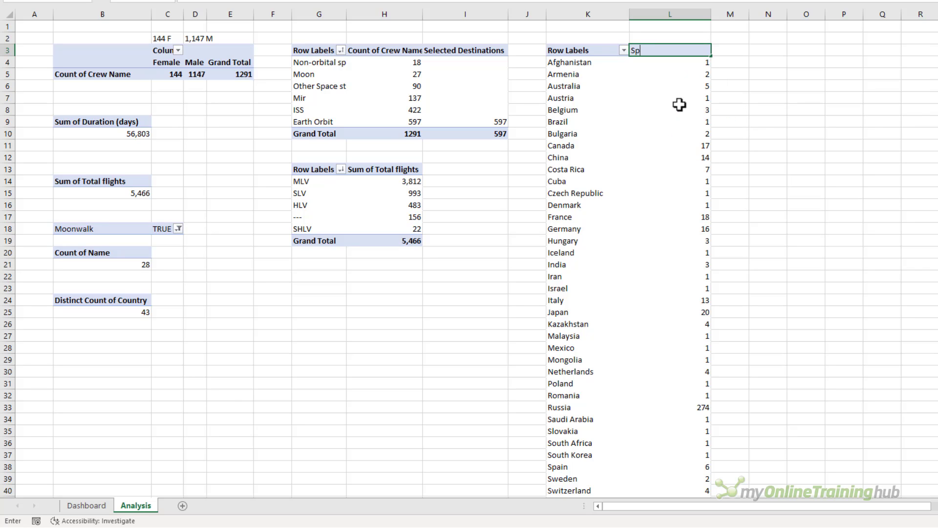
type("ace Travelers Since 1961")
key("Return")
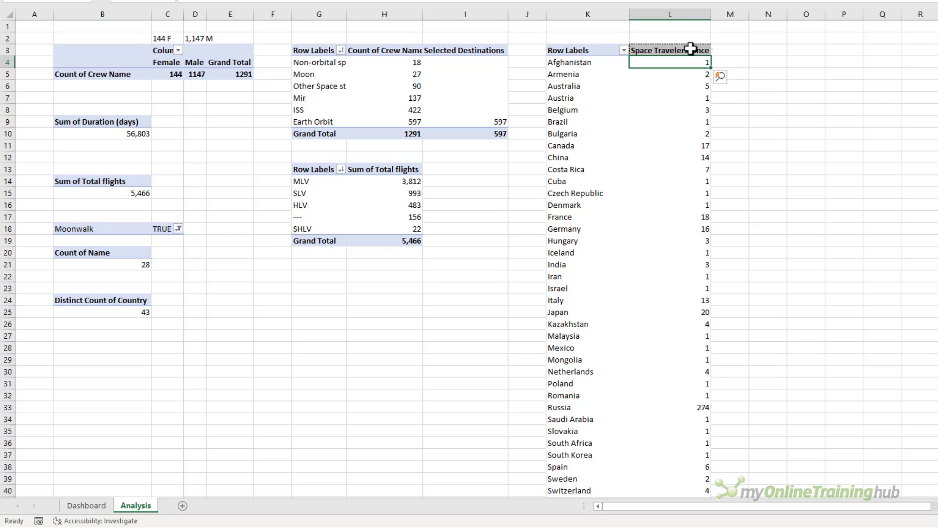
Narrow the map chart on the Dashboard sheet to the same width as the flights chart below it
left_click(100, 508)
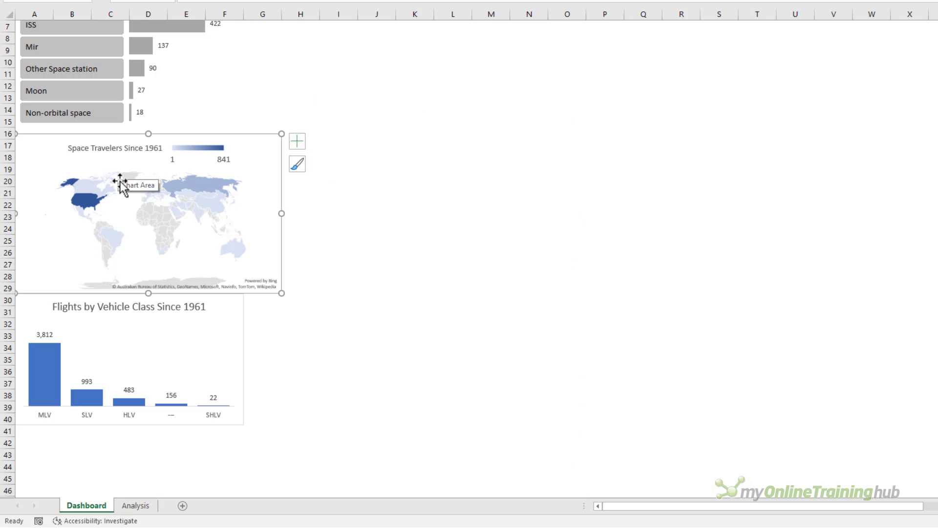
left_click_drag(282, 213, 244, 213)
left_click(314, 350)
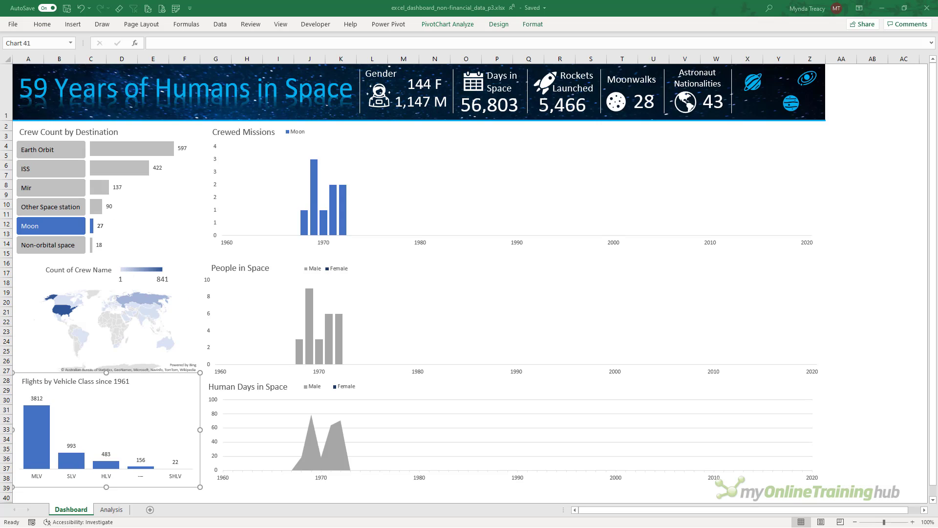
Examine how the finished dashboard's Crewed Missions chart responds to filtering by all destinations, ISS and Mir
left_click_drag(45, 152, 41, 251)
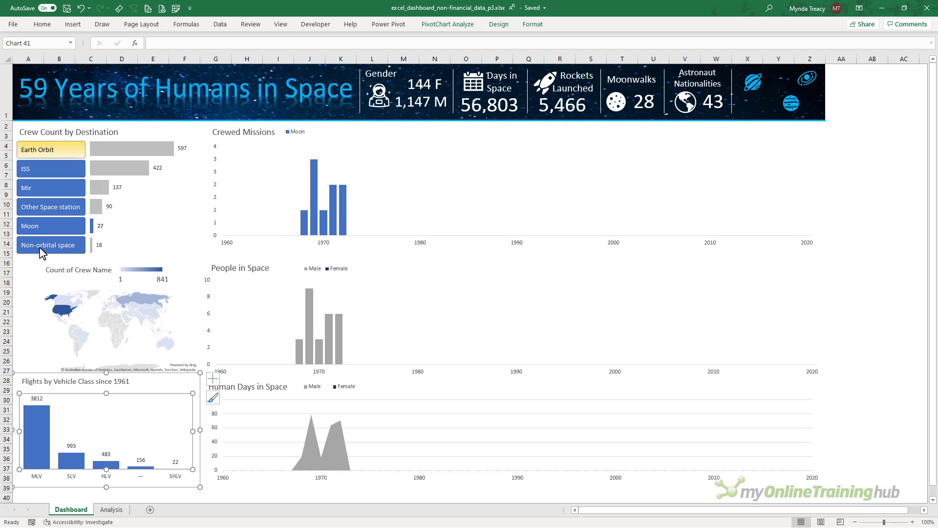
left_click(663, 134)
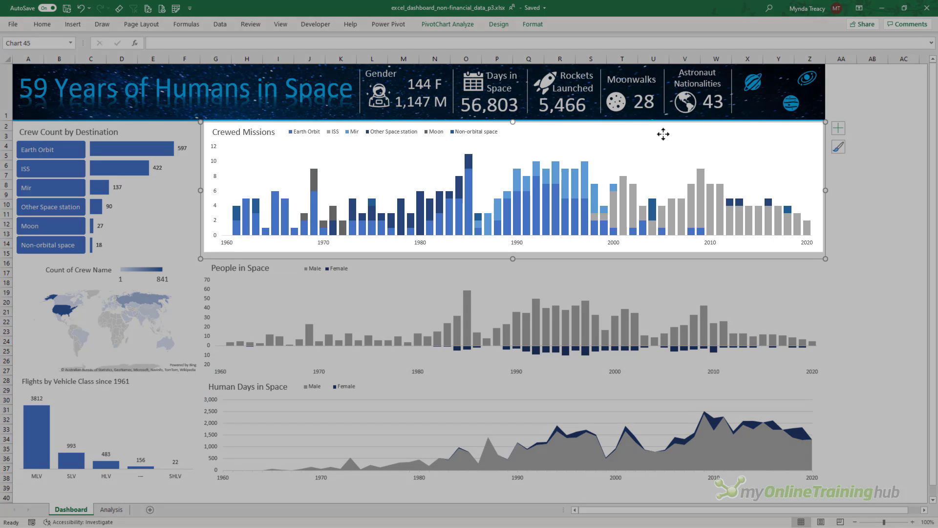
left_click(840, 166)
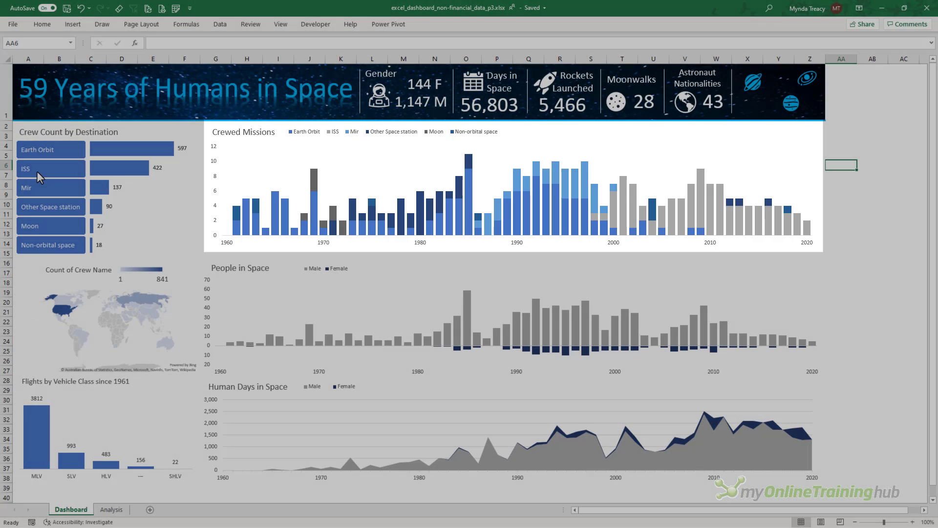
left_click(37, 171)
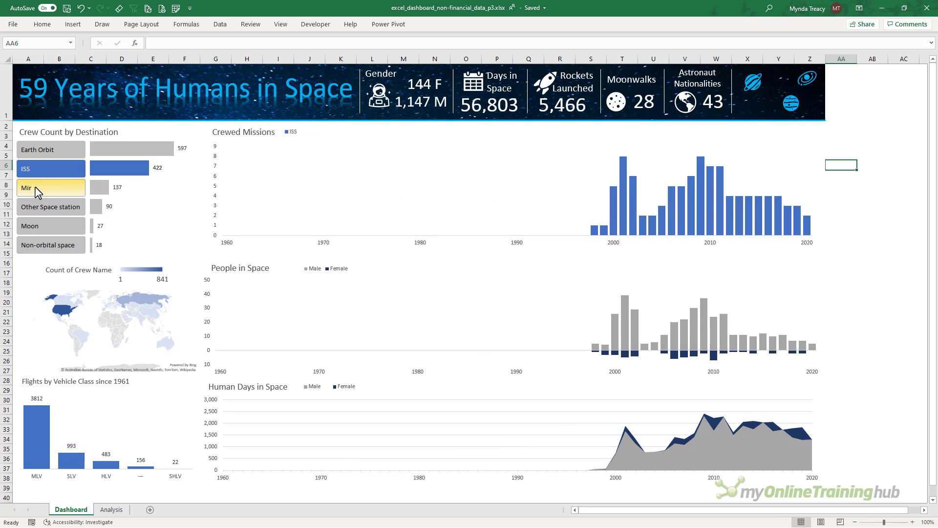
left_click(38, 190)
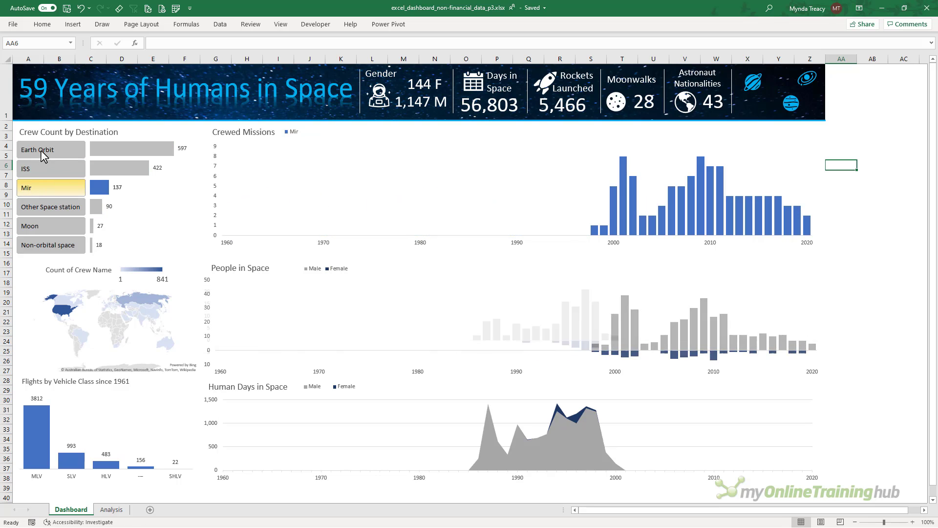
left_click(39, 237, "shift")
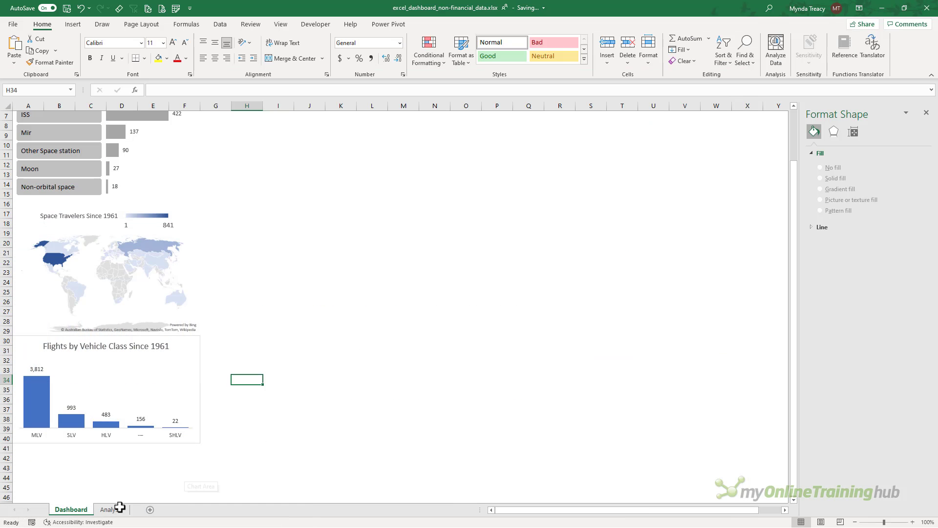
Insert a PivotTable from the Data Model at cell N3 of the Analysis sheet
left_click(119, 507)
left_click(638, 138)
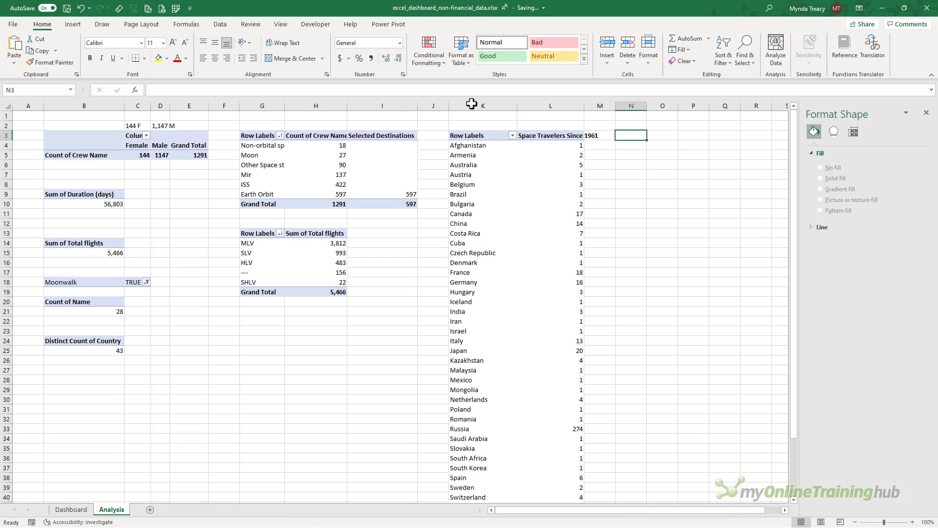
left_click(73, 24)
left_click(20, 65)
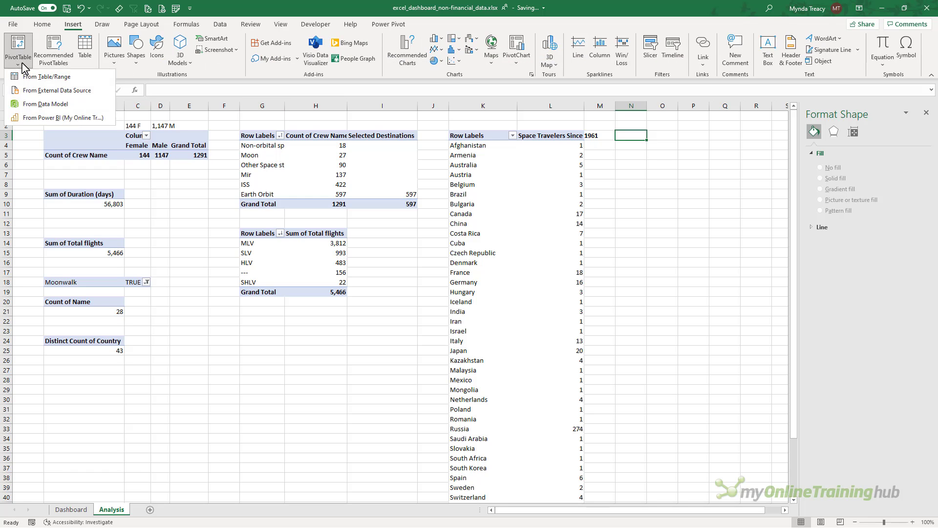
left_click(45, 103)
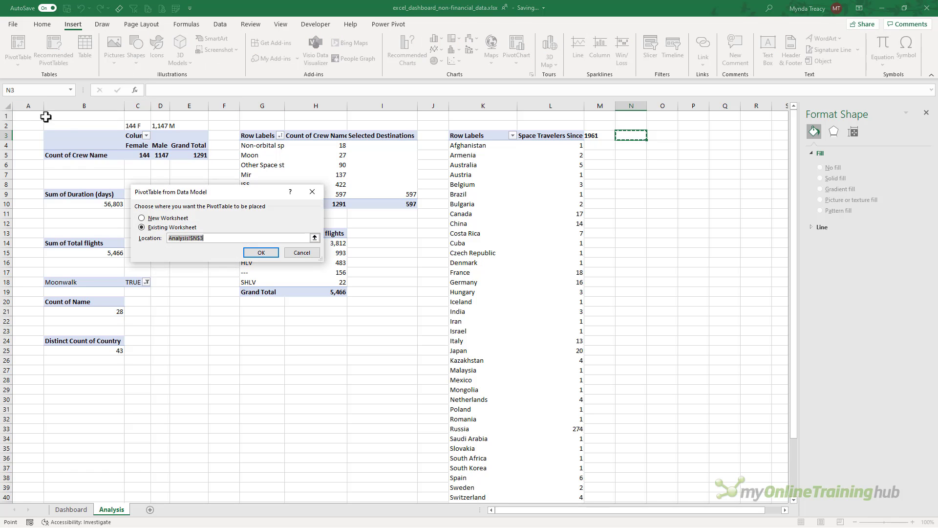
left_click(261, 252)
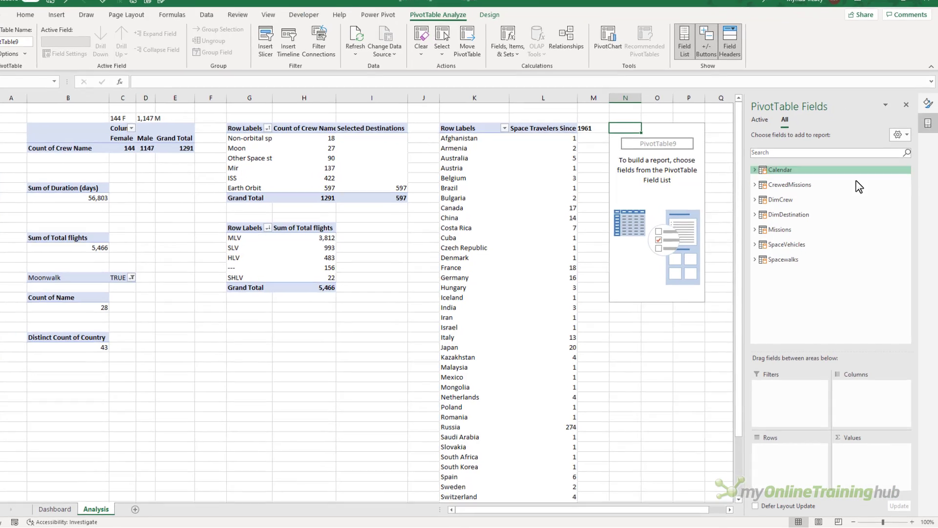
Lay out the PivotTable with Calendar Year in rows, DimDestination Destination in columns and a count of CrewedMissions Spacecraft as values
left_click(755, 170)
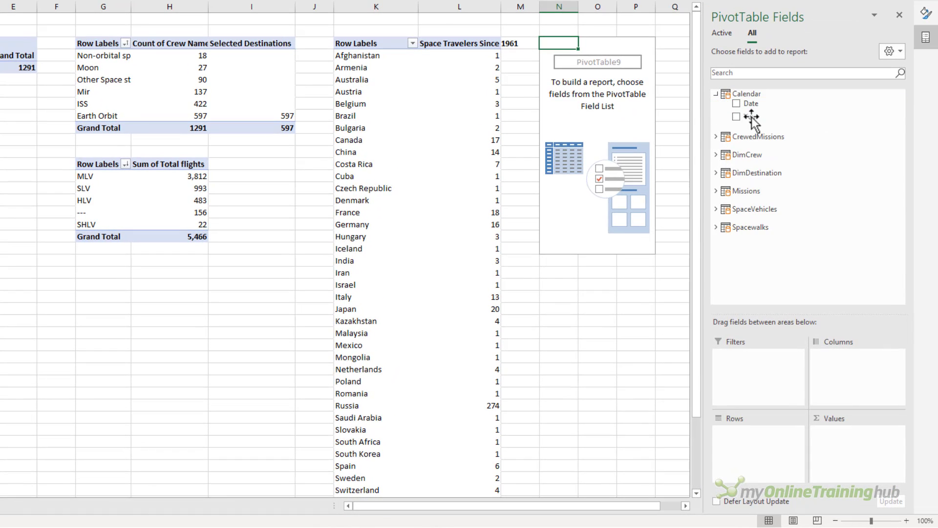
left_click_drag(751, 117, 765, 452)
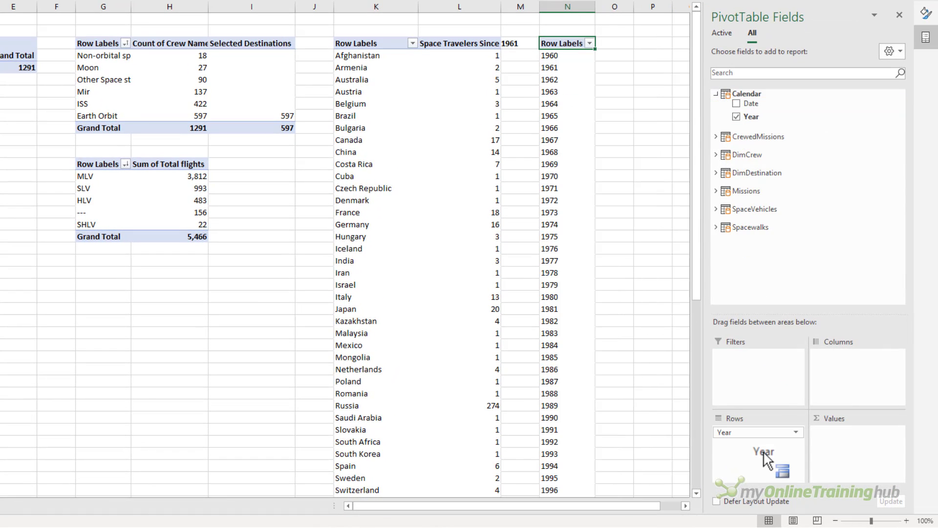
left_click(716, 173)
left_click_drag(754, 186, 845, 356)
left_click_drag(688, 511, 688, 509)
left_click(716, 137)
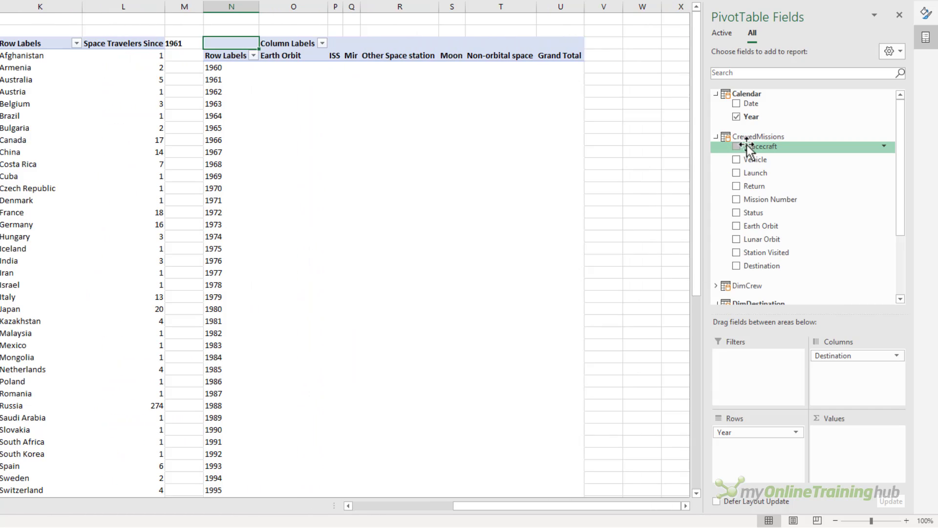
left_click_drag(746, 145, 847, 437)
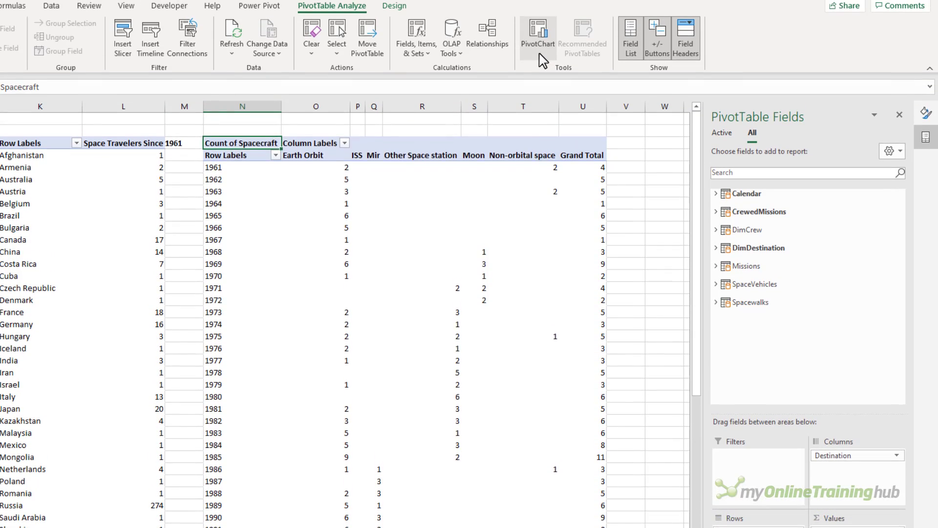
Insert a Stacked Column PivotChart from the crewed missions PivotTable and widen it to about 24.5 cm
left_click(538, 43)
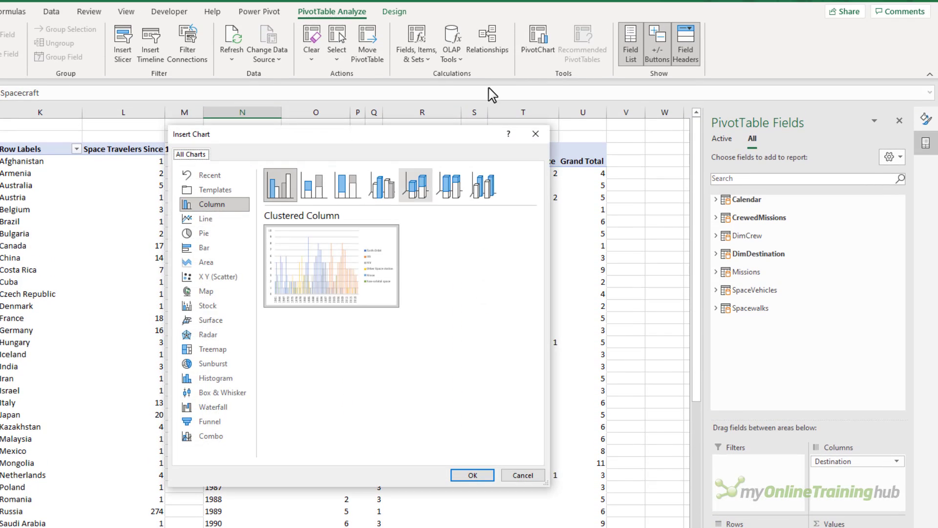
left_click(313, 185)
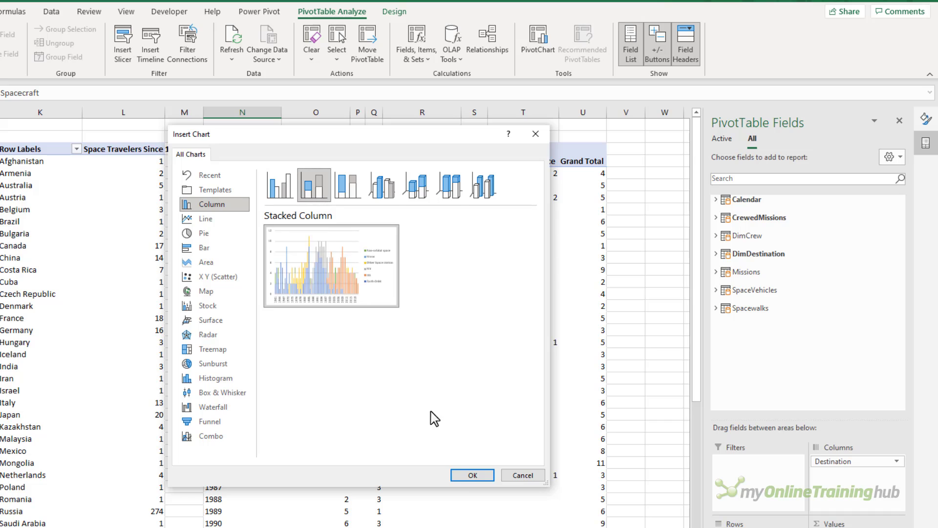
left_click(470, 476)
left_click_drag(296, 359, 44, 364)
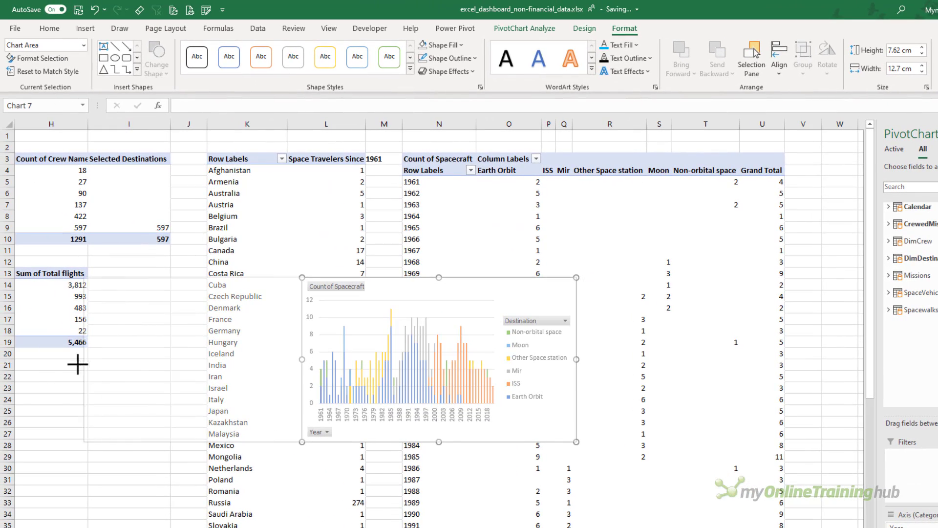
Hide all field buttons on the stacked column PivotChart and add a chart title to it
right_click(74, 293)
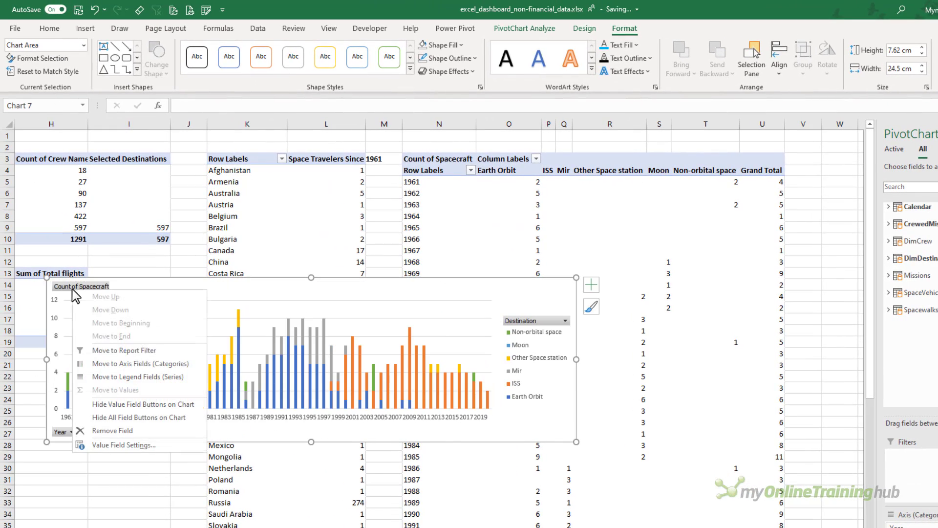
left_click(141, 418)
left_click(591, 285)
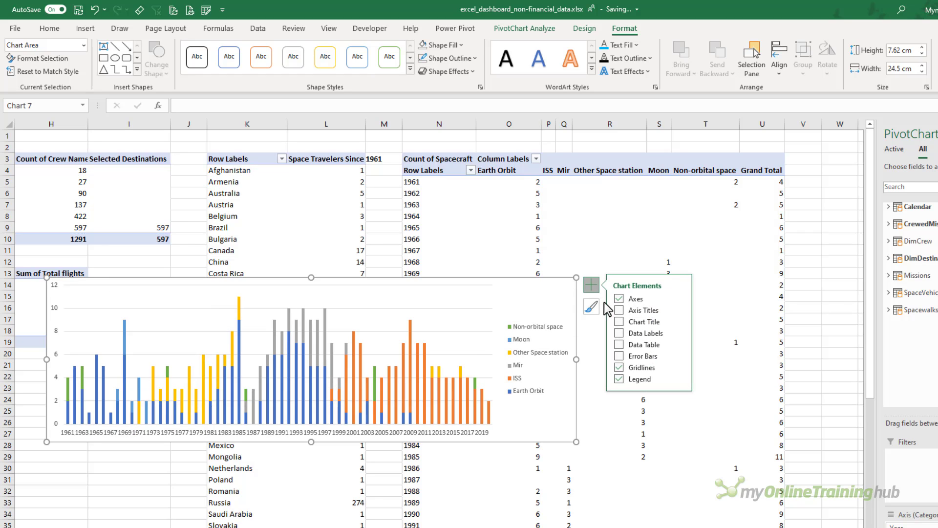
left_click(619, 321)
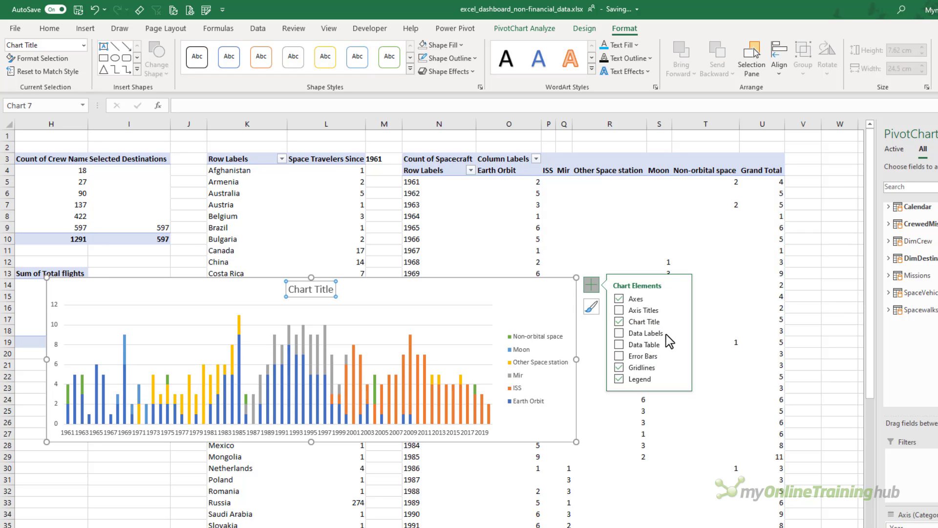
Remove the gridlines from the stacked column PivotChart and place its legend at the top
left_click(659, 369)
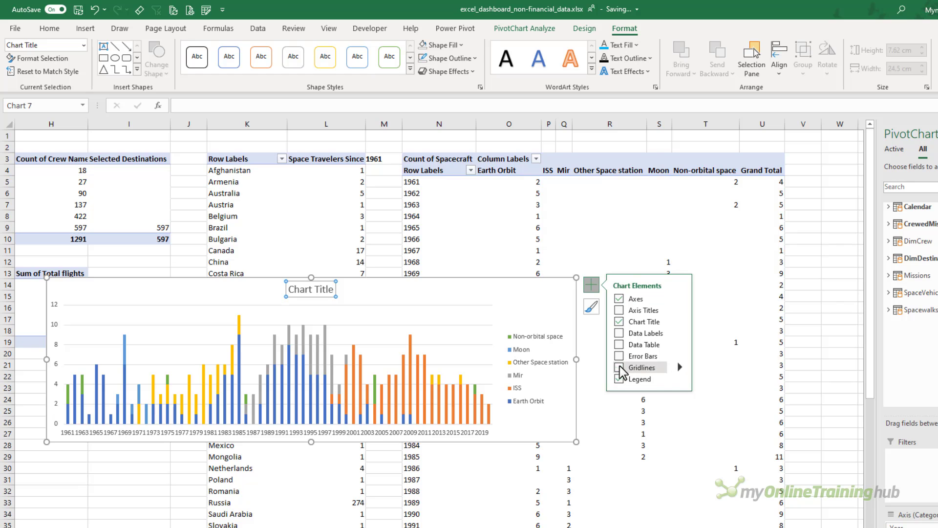
left_click(682, 379)
left_click(705, 395)
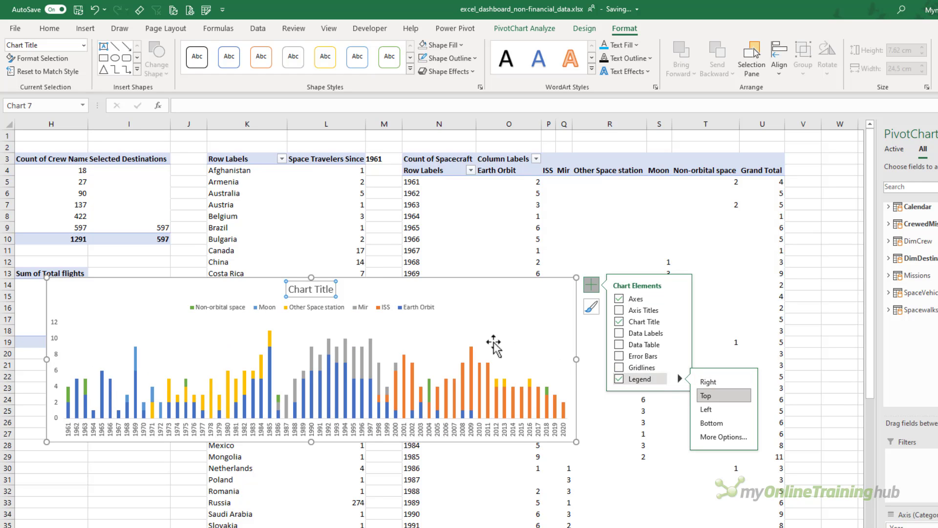
Move the chart title to the chart's upper-left corner and raise the legend level with it
left_click_drag(313, 290, 172, 289)
left_click_drag(78, 292, 79, 292)
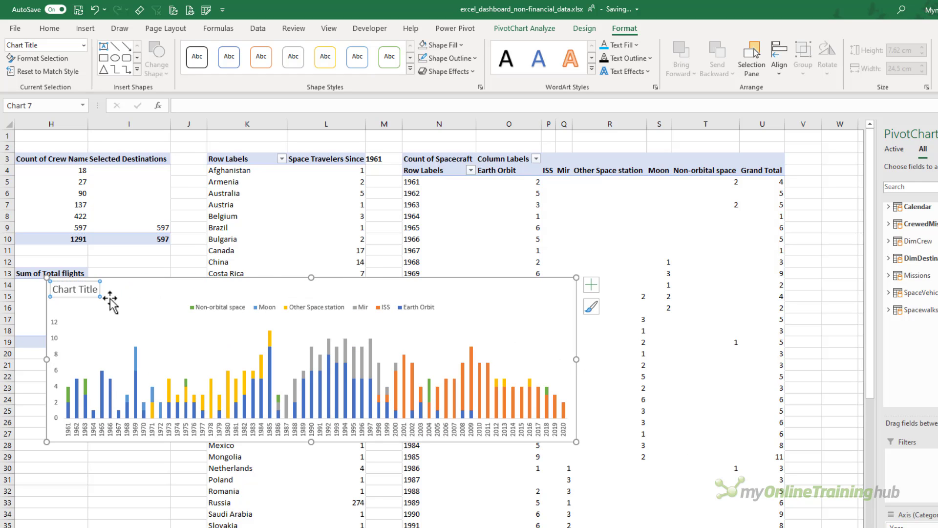
double_click(195, 297)
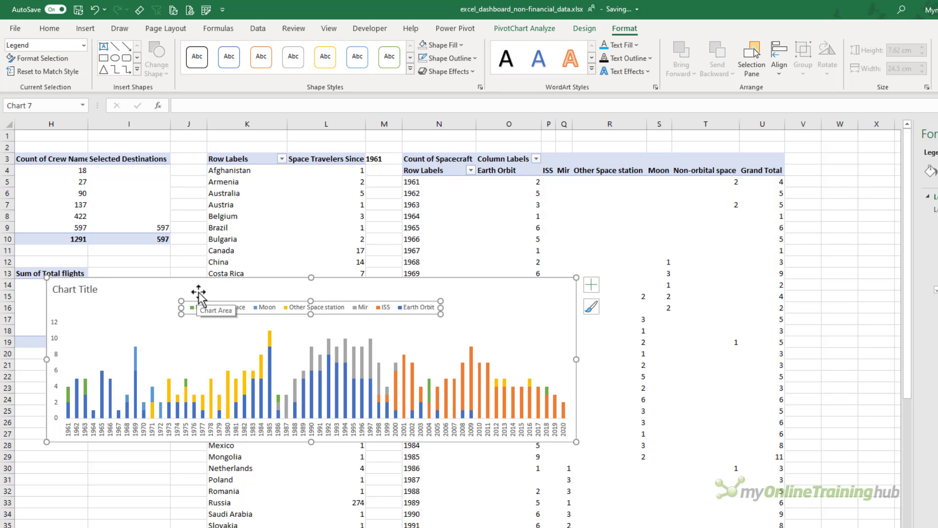
left_click_drag(201, 296, 199, 280)
Set the PivotChart's title text to "Crewed Missions"
triple_click(75, 289)
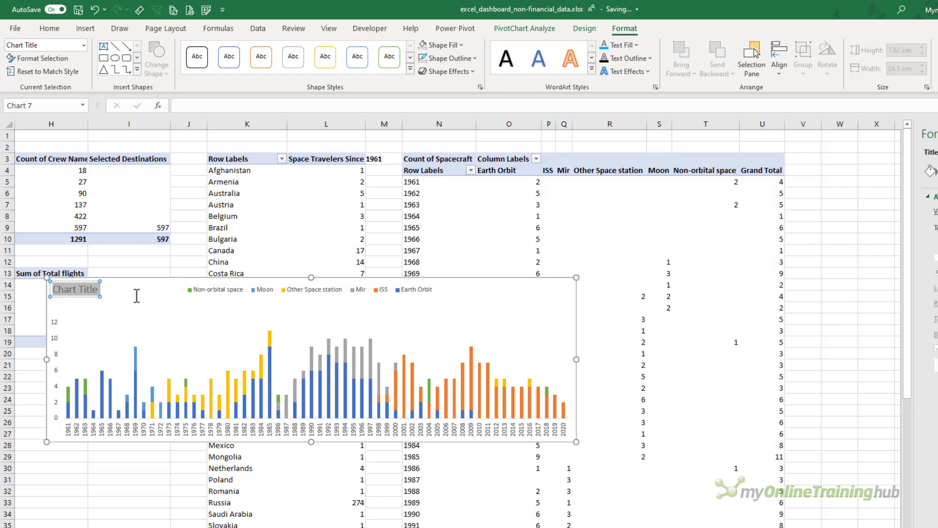
type("Crewed Missions")
left_click(230, 251)
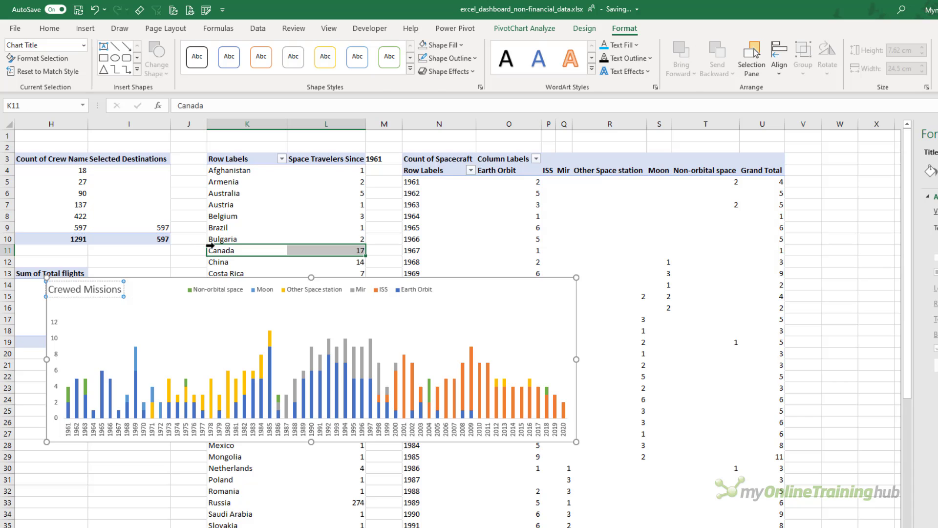
Recolour the Crewed Missions chart with the second colorful palette of blues and greys
left_click(223, 306)
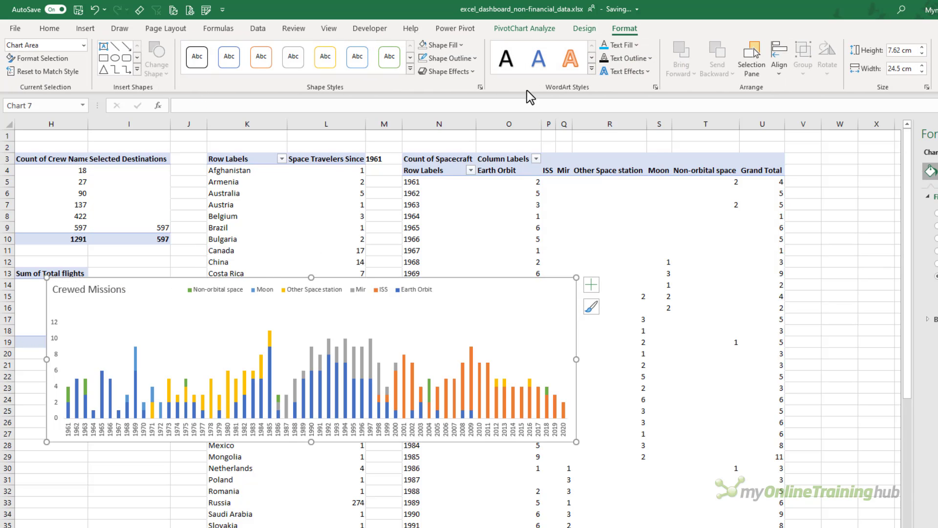
left_click(584, 28)
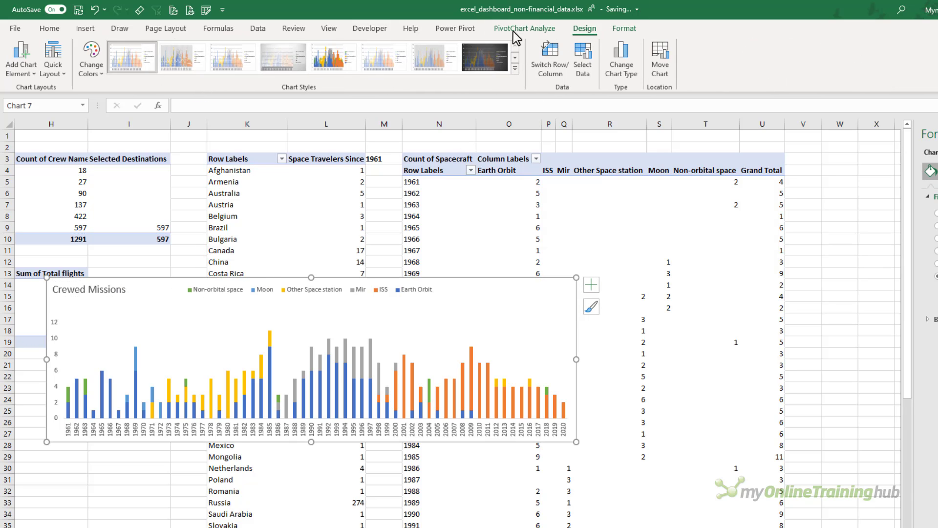
left_click(100, 71)
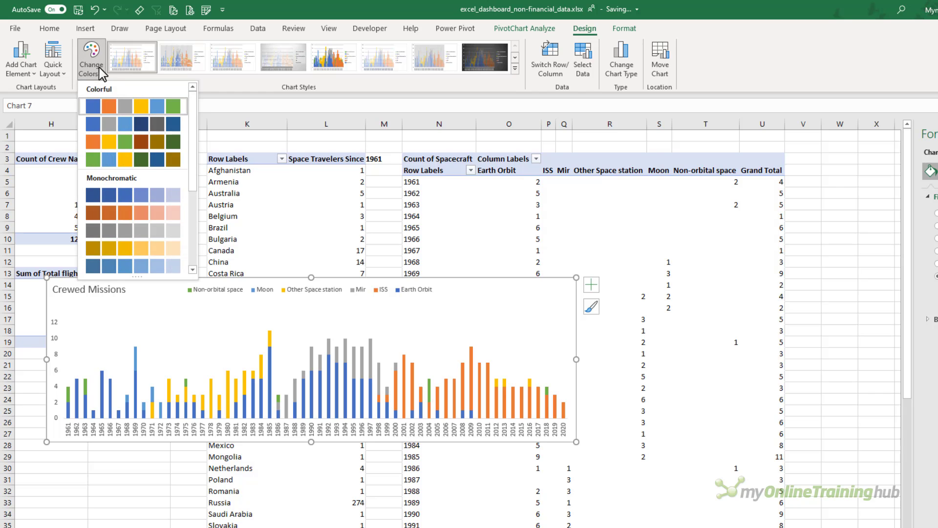
left_click(136, 126)
Relocate the Crewed Missions chart from the Analysis sheet to the Dashboard, beside the Crew Count by Destination chart below the banner
key("ctrl+x")
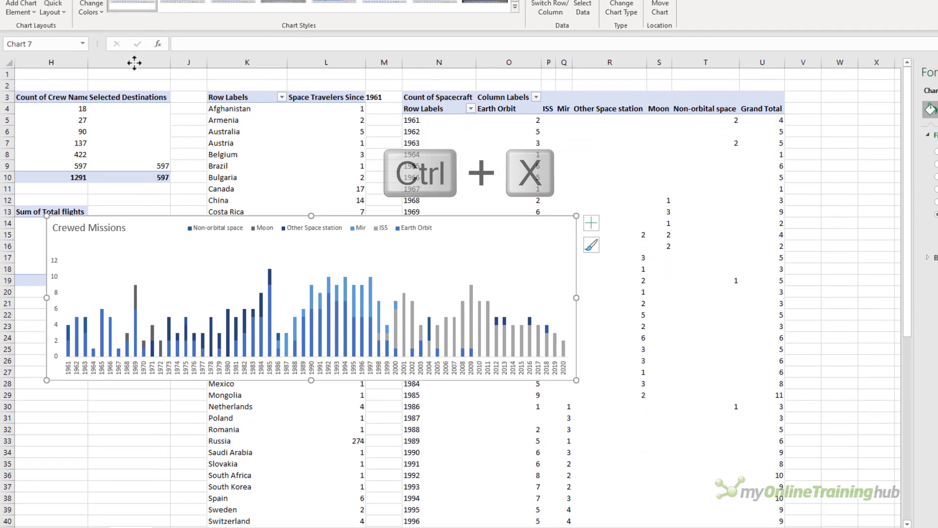
left_click(105, 507)
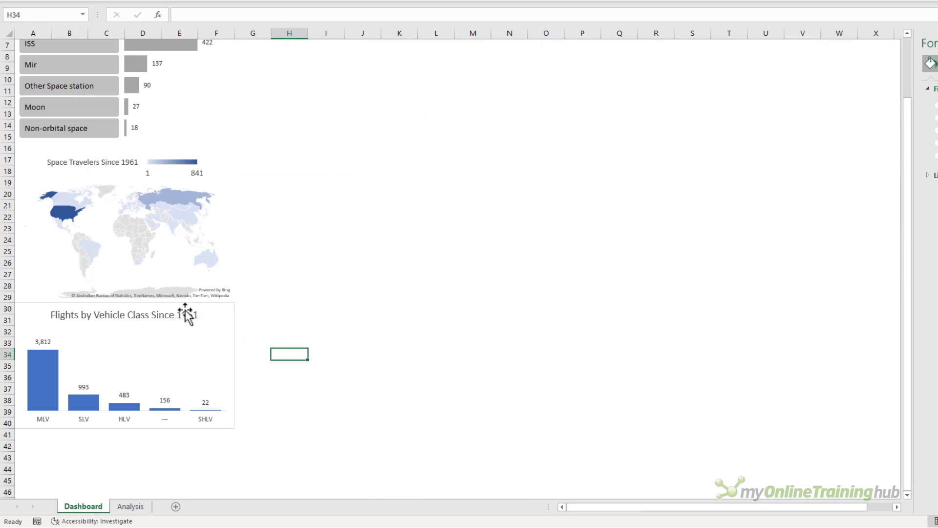
scroll(268, 119, "up", 3)
left_click(266, 114)
key("ctrl+v")
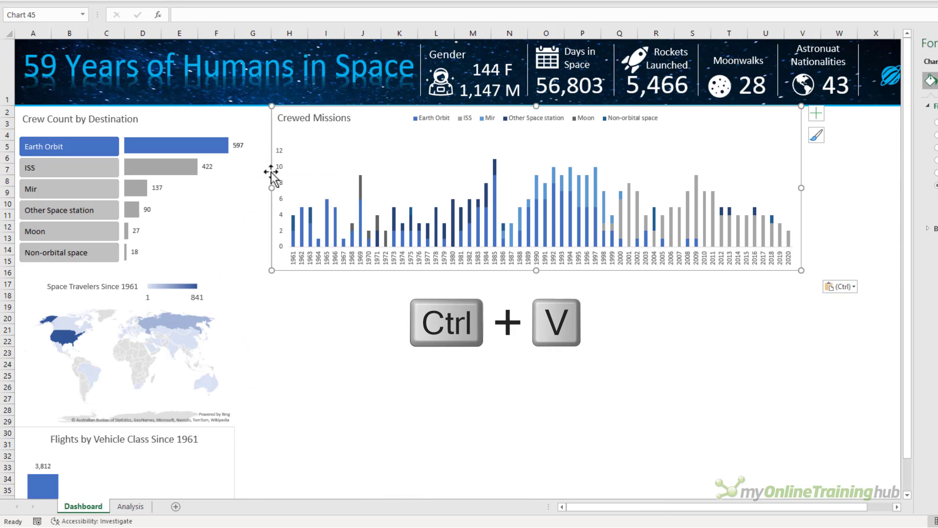
Shift the Crewed Missions chart closer to the crew count chart and widen it to the end of the dashboard banner
left_click_drag(267, 187, 249, 188)
left_click_drag(801, 187, 924, 195)
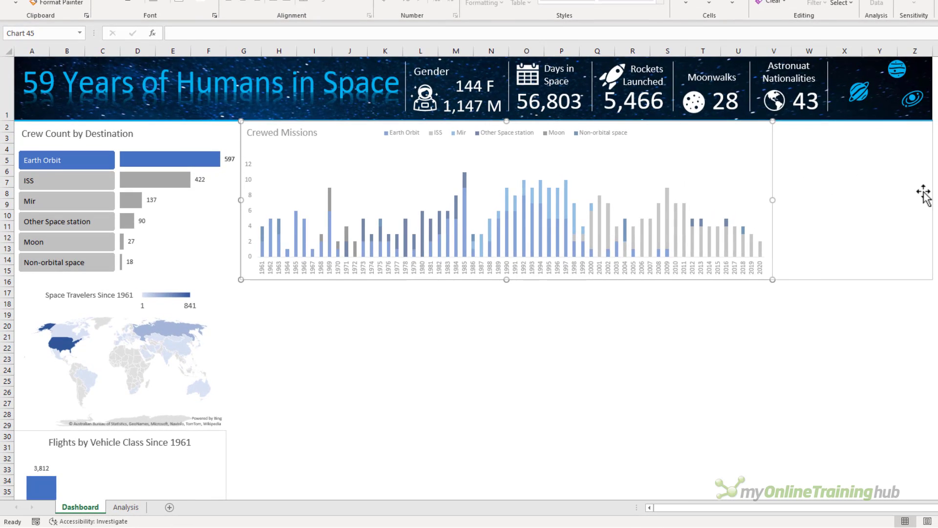
key("Escape")
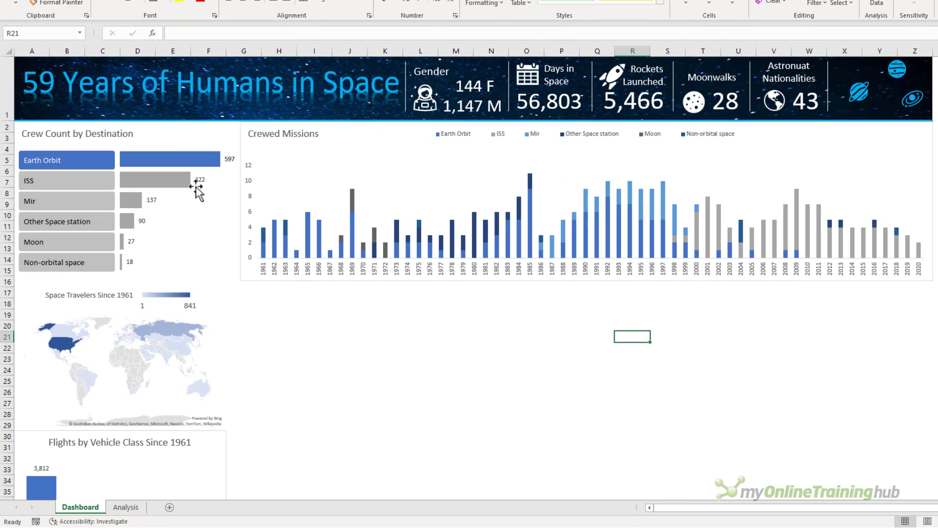
Connect the Destination slicer to PivotTable9 through its report connections
left_click(283, 151)
right_click(83, 149)
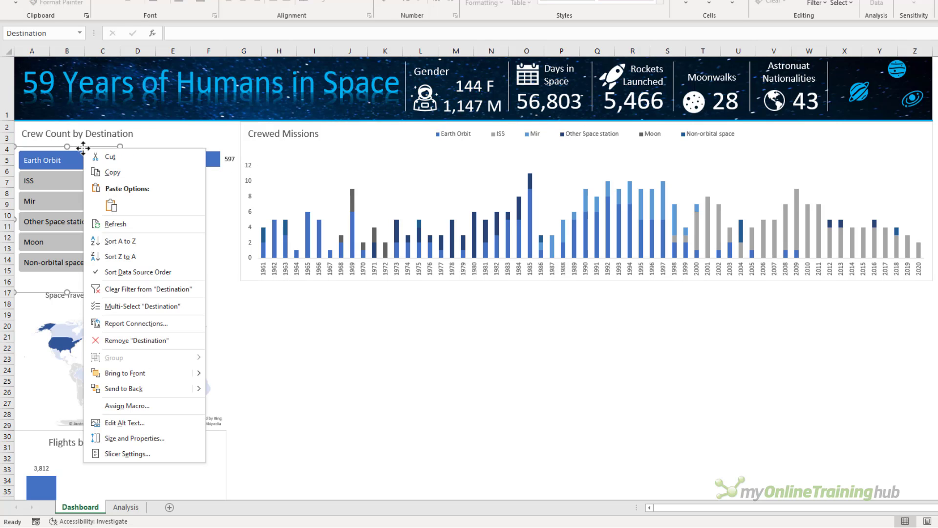
left_click(186, 325)
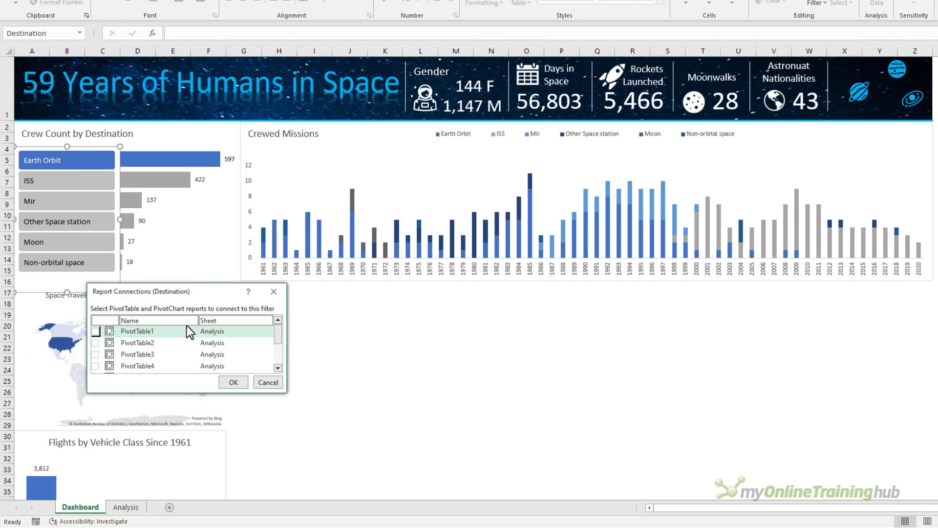
left_click_drag(280, 338, 275, 363)
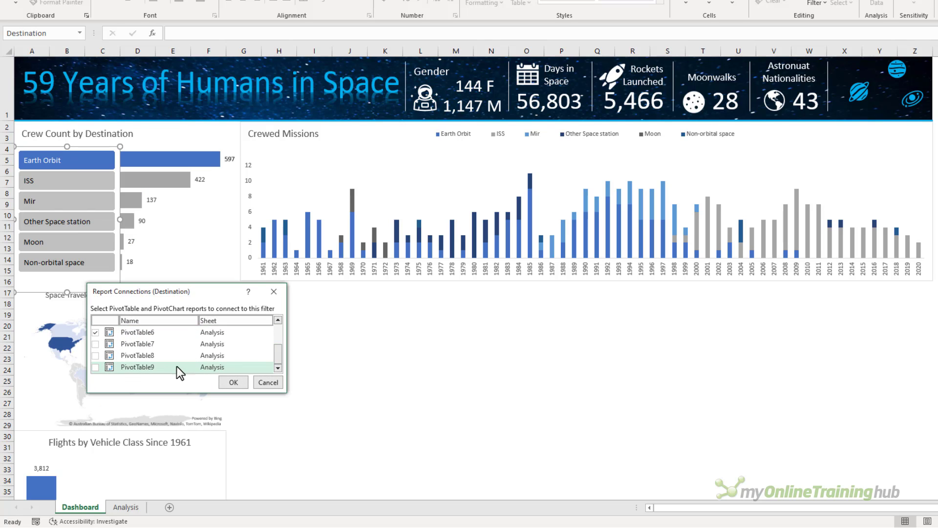
left_click(96, 368)
left_click(233, 382)
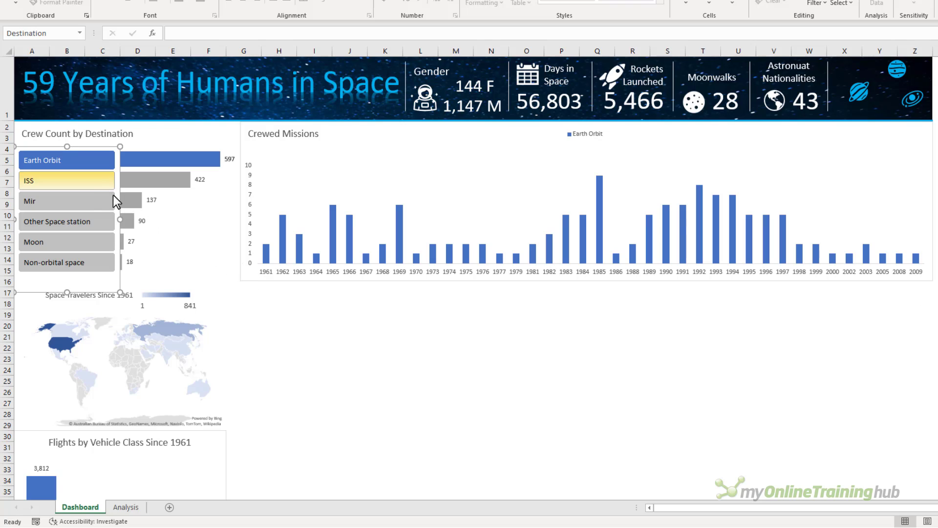
Test the Destination slicer with ISS, Mir, Other Space station and Moon, ending with all six destinations selected
left_click(95, 186)
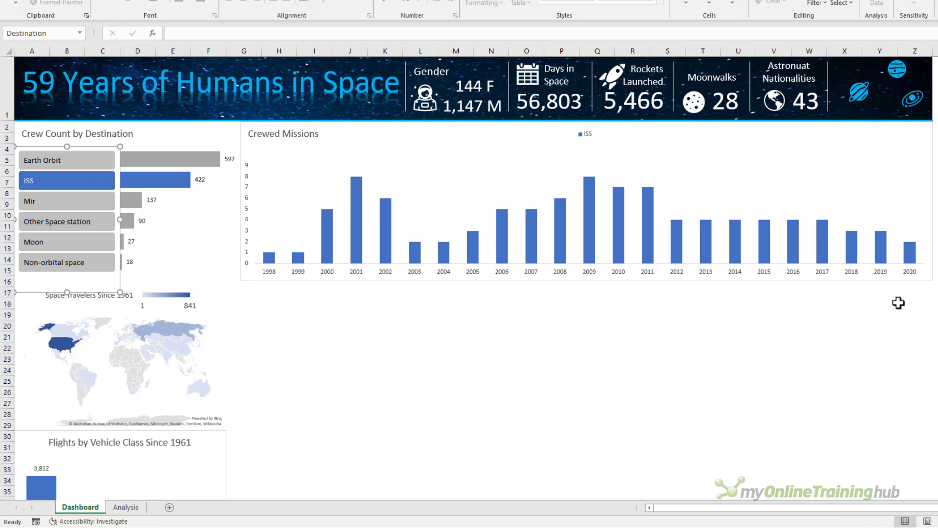
left_click(101, 203)
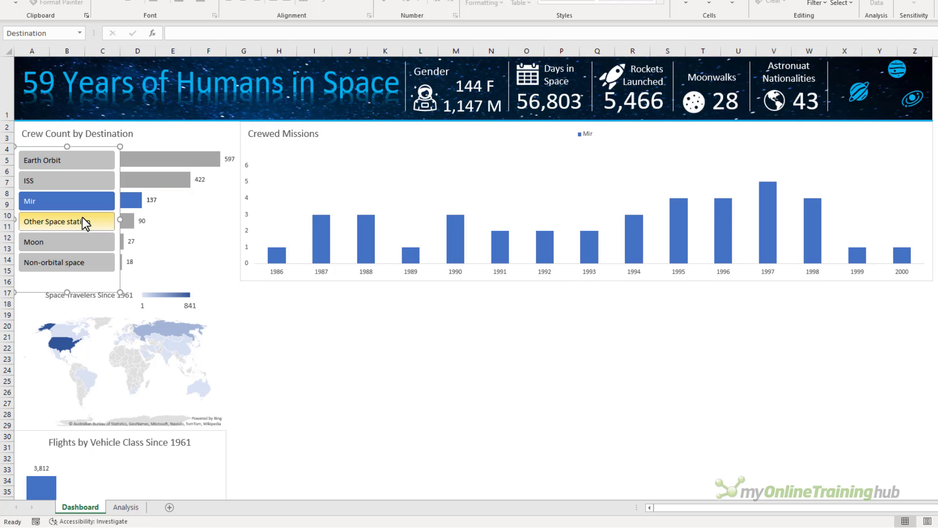
left_click(82, 218)
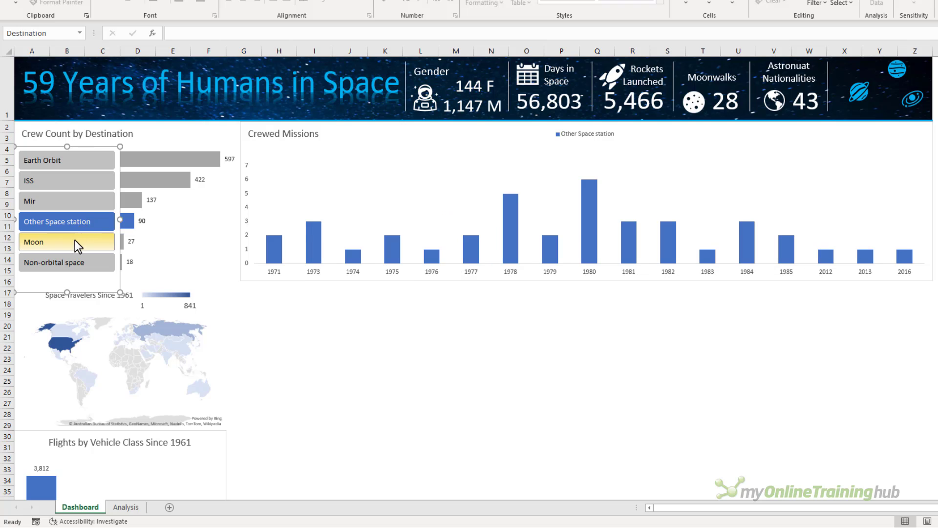
left_click(74, 240)
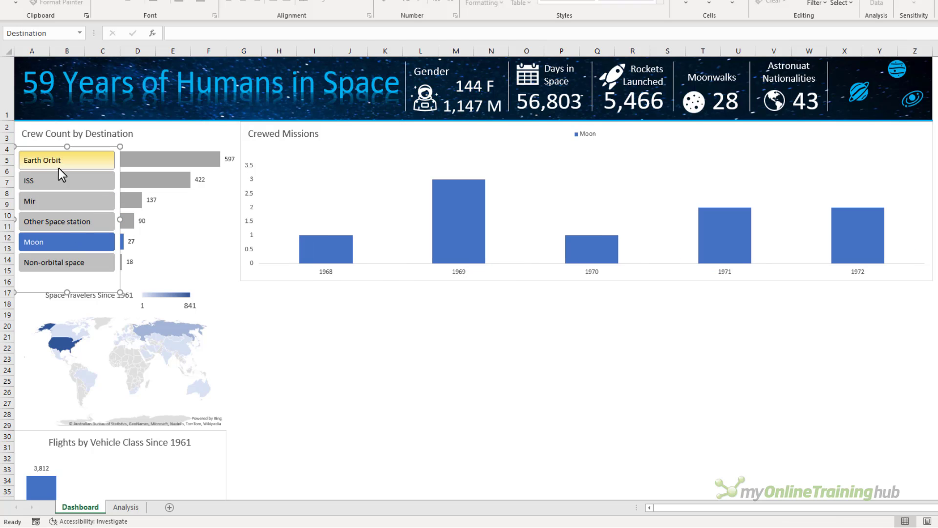
left_click_drag(59, 166, 83, 262)
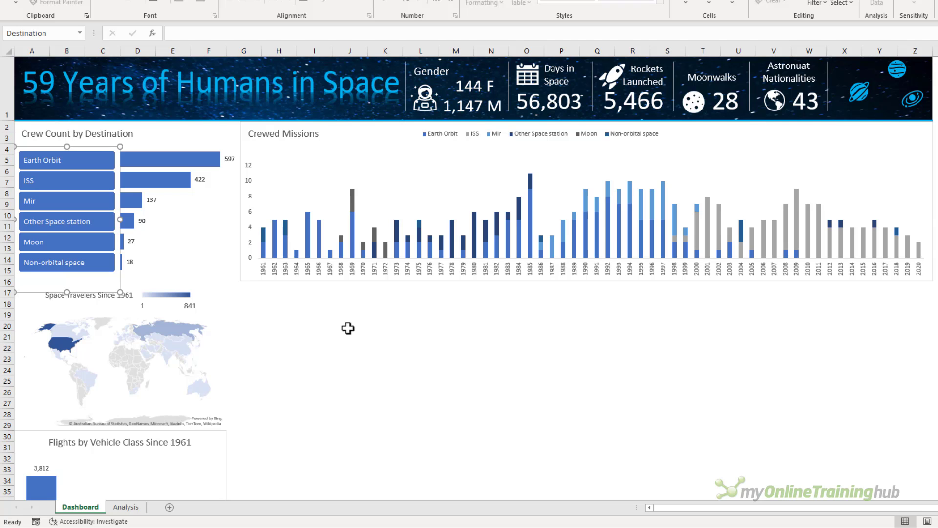
Create a Power Pivot measure in the Missions table from the Analysis sheet, named "Spacecraft Missions"
left_click(130, 508)
left_click(499, 191)
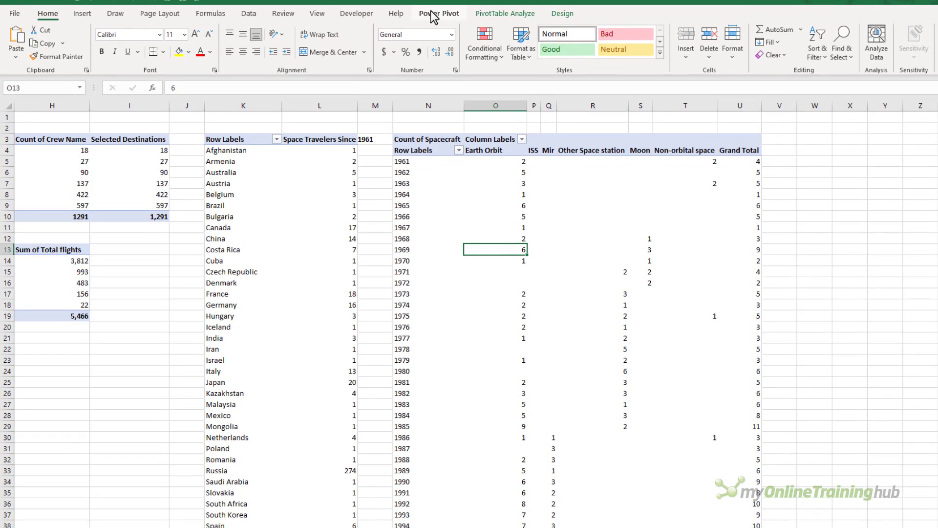
left_click(433, 15)
left_click(56, 54)
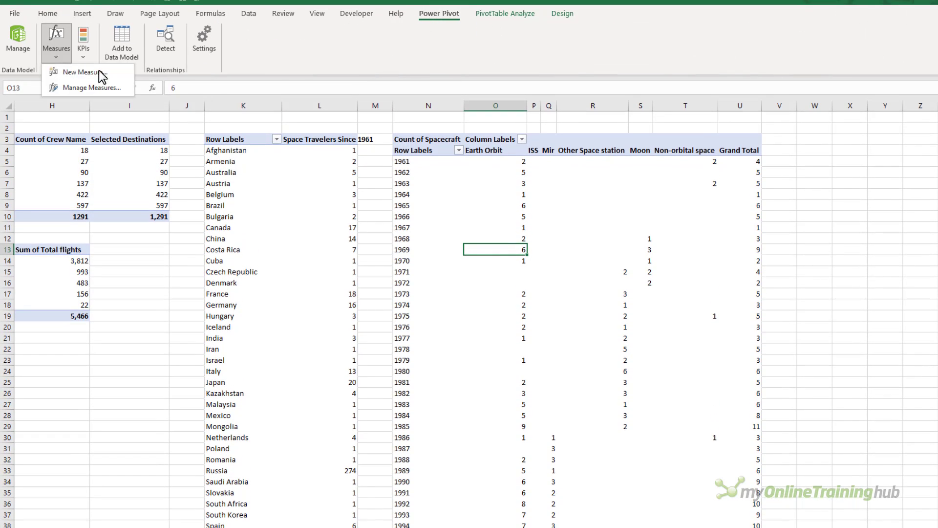
left_click(86, 72)
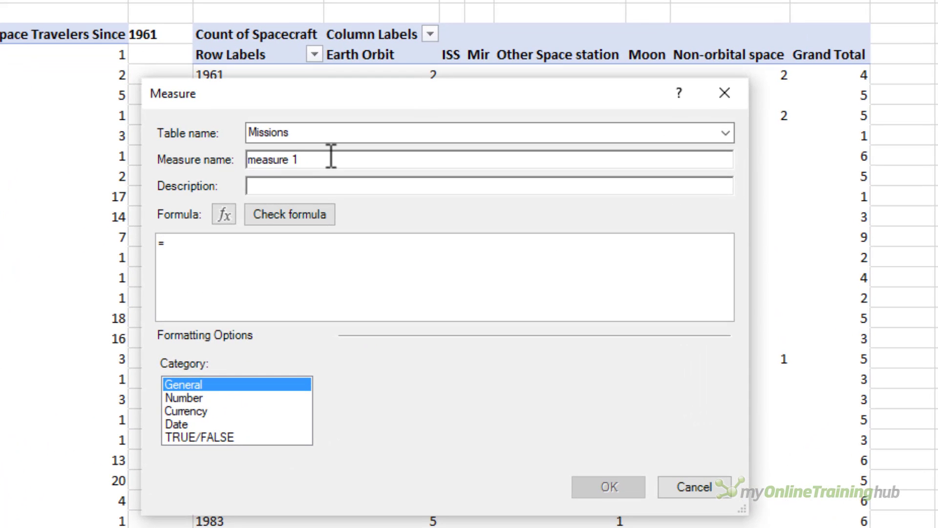
type("Spacecraft Miss")
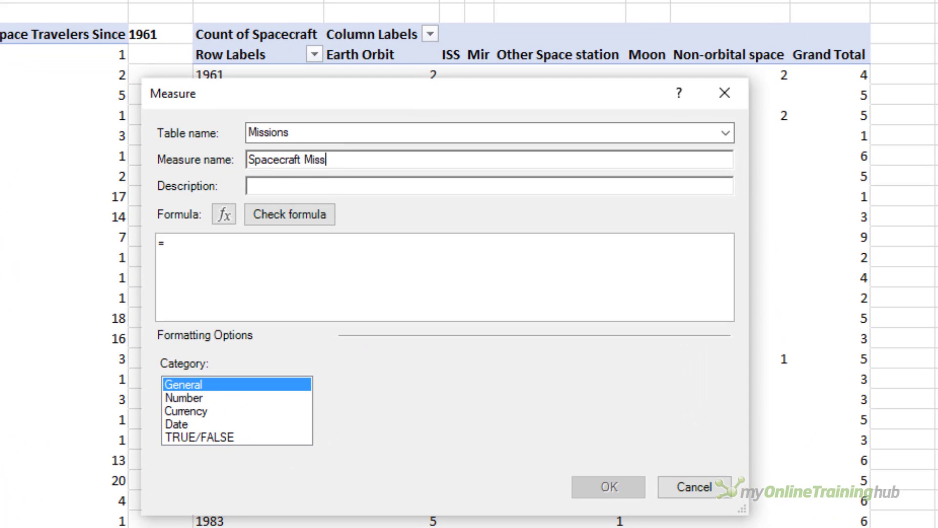
Begin the measure's formula with =IF(ISBLANK(COUNT(CrewedMissions[Spacecraft])),0 so that blank counts return zero
type("IF(")
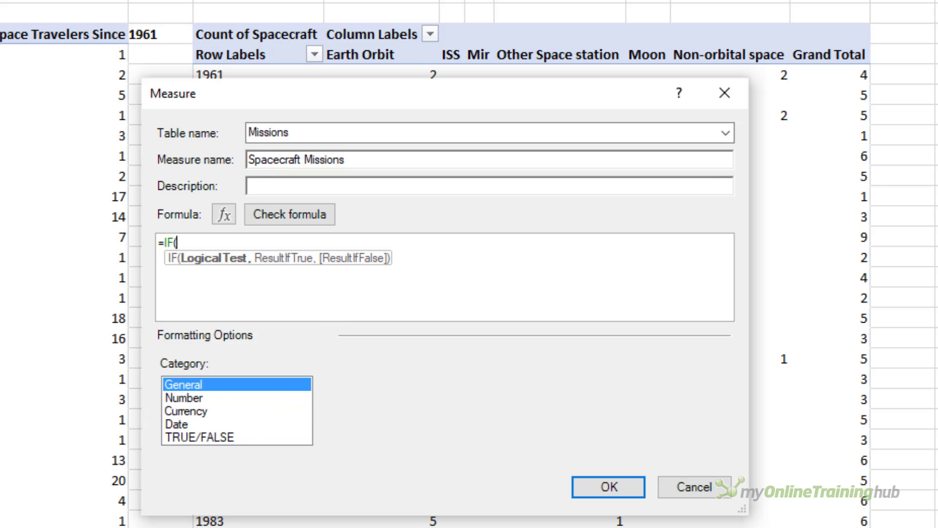
scroll(445, 277, "up", 3)
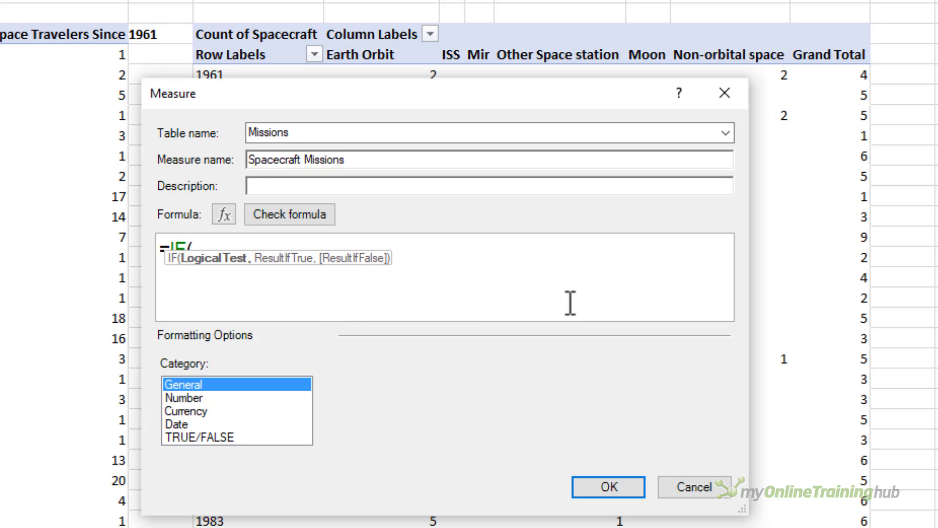
type("isb")
key("Tab")
type("coun")
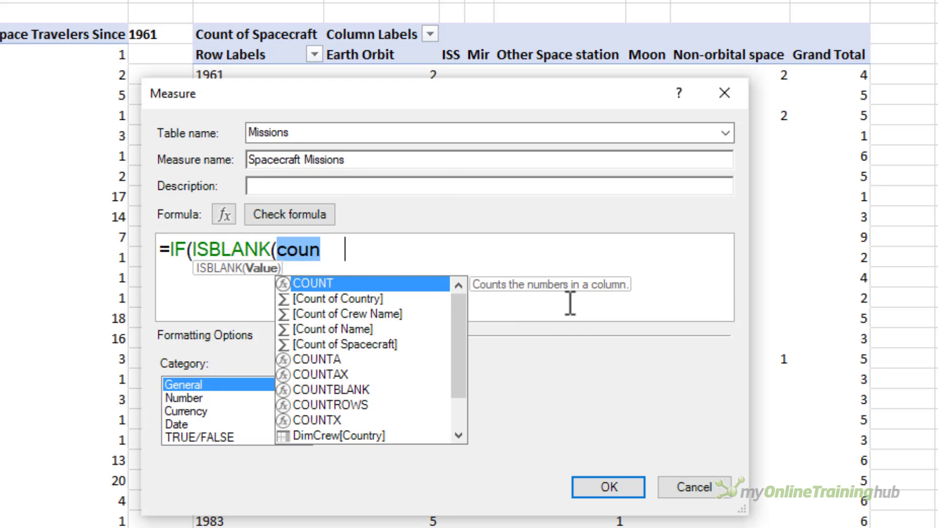
key("Tab")
type("spa")
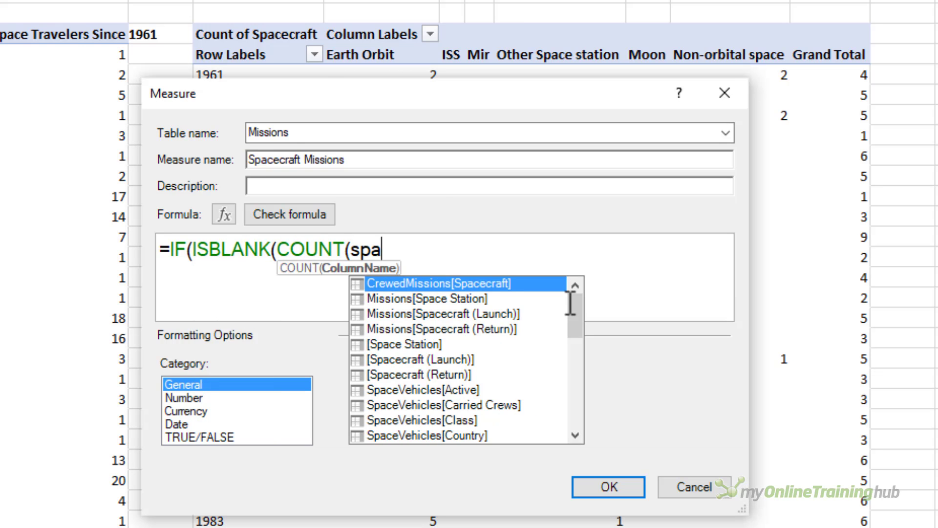
key("Tab")
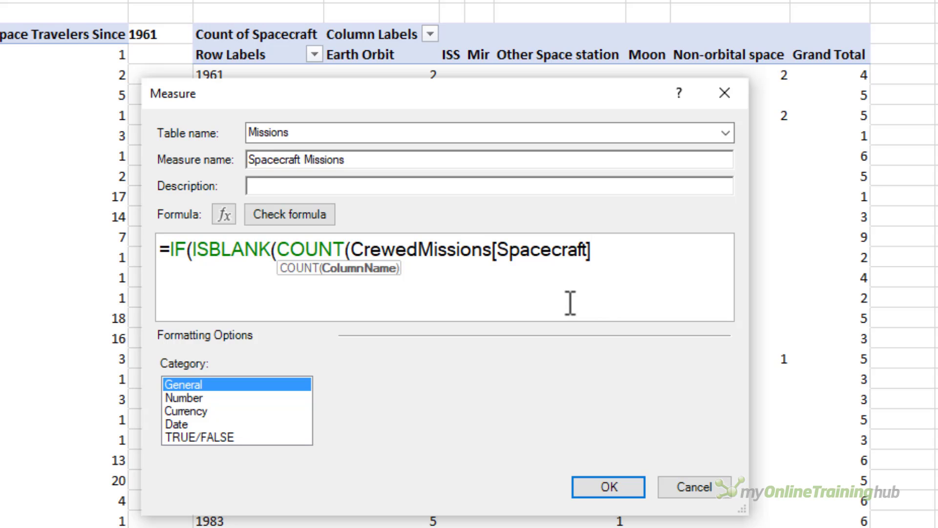
type(")")
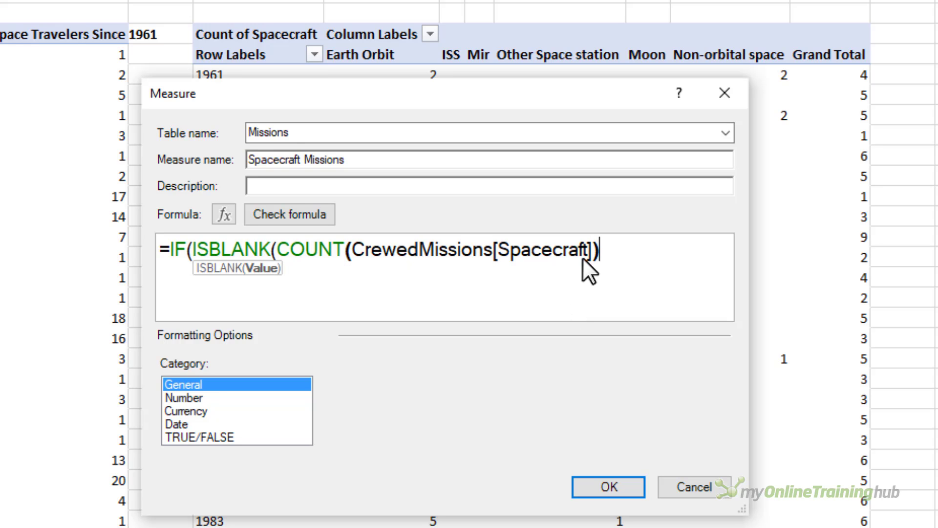
type(")")
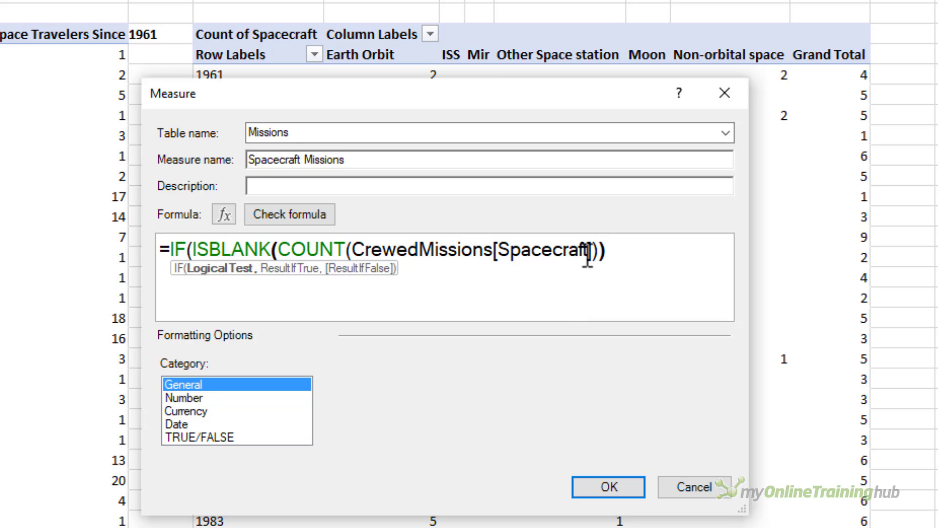
type(",0")
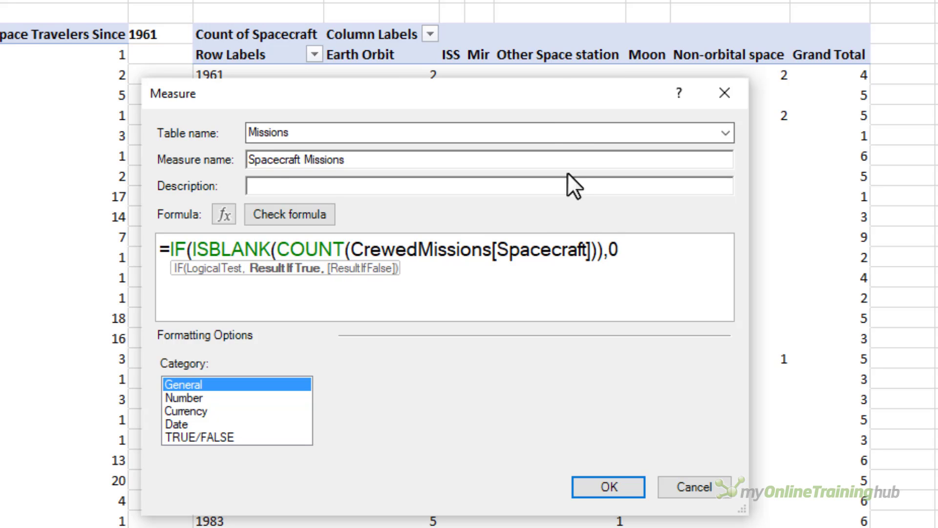
Add COUNT(CrewedMissions[Spacecraft]) on a new line as the formula's result if false, and close the IF function
left_click_drag(549, 100, 294, 141)
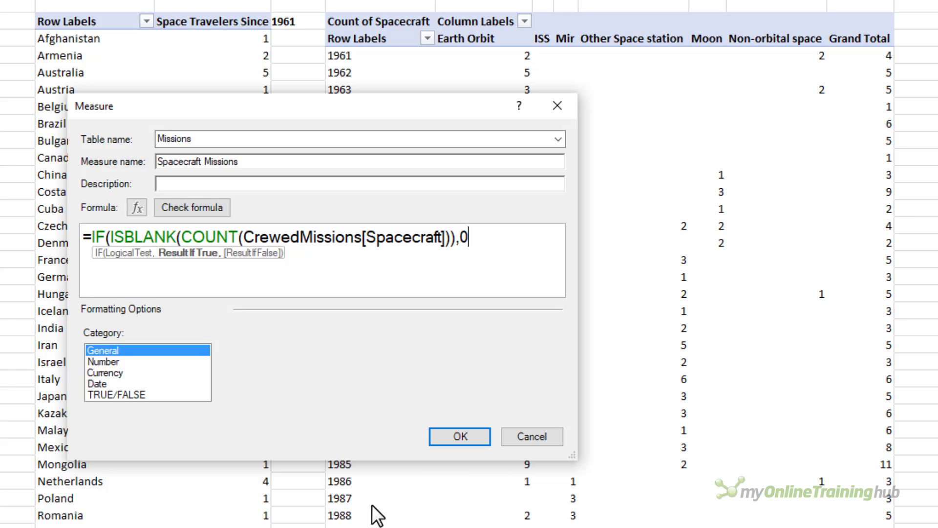
type(",")
key("shift+Return")
type("cou")
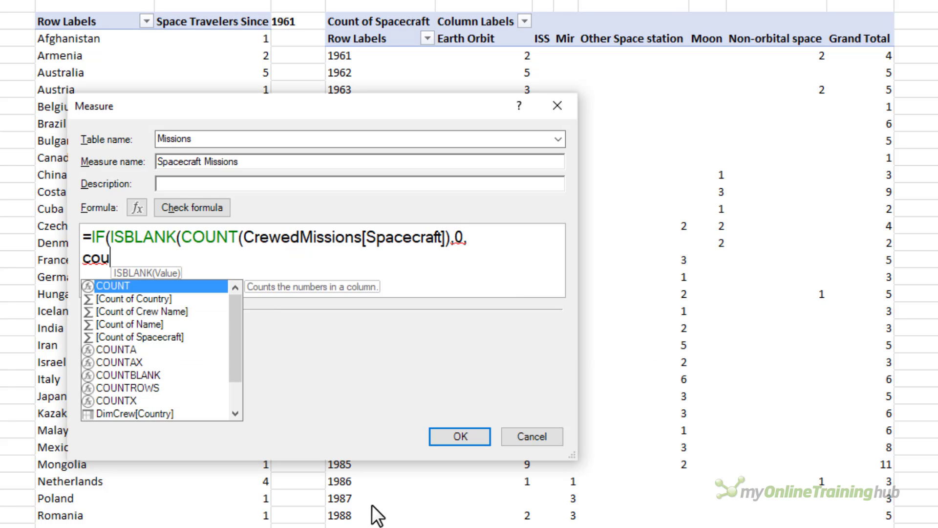
type("n")
key("Tab")
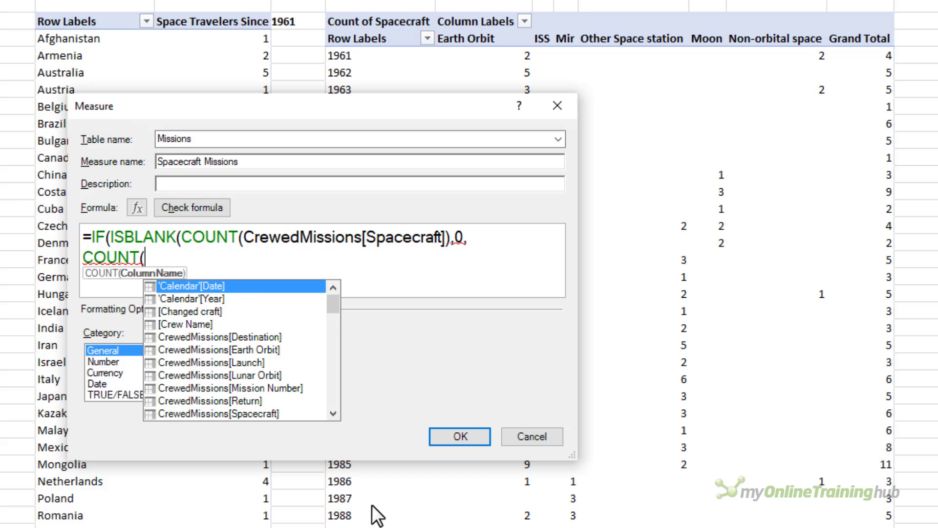
type("spa")
key("Tab")
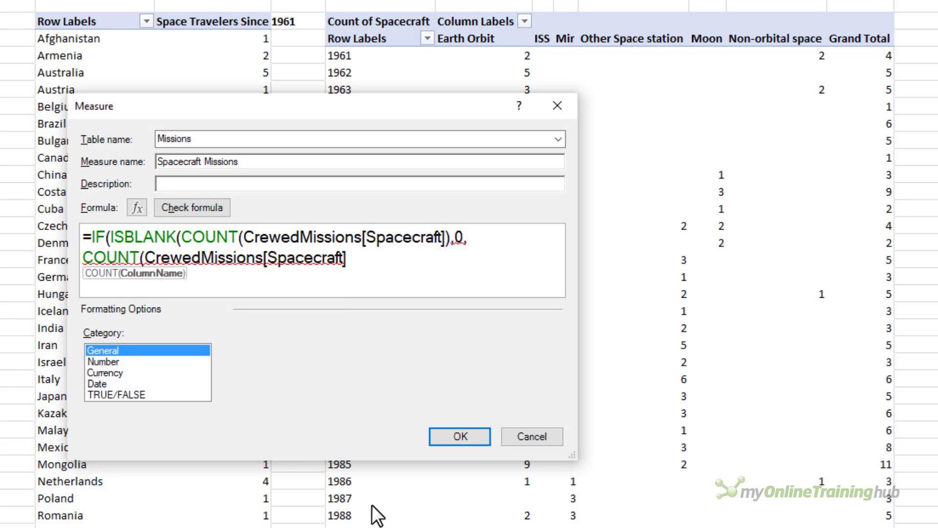
type(")")
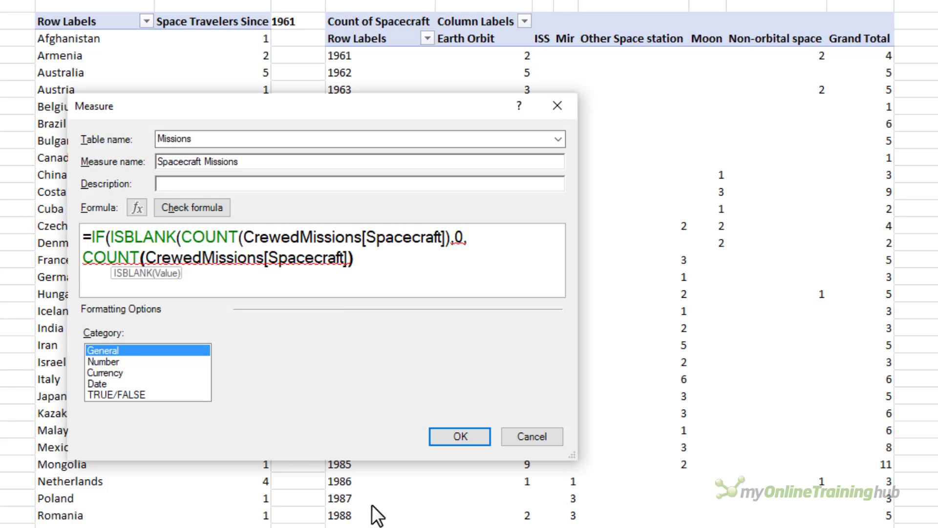
type("))")
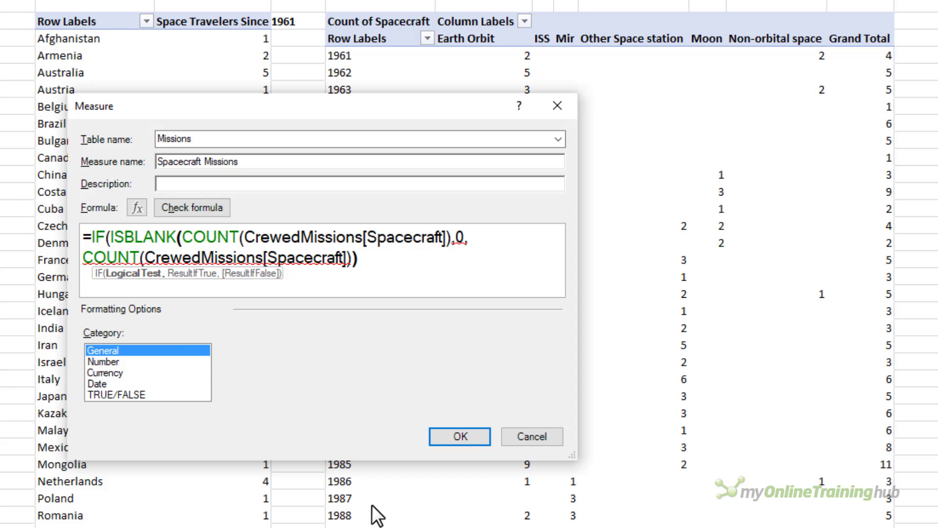
Check the measure formula, add the closing parenthesis for ISBLANK before ",0", and check it again
left_click(181, 213)
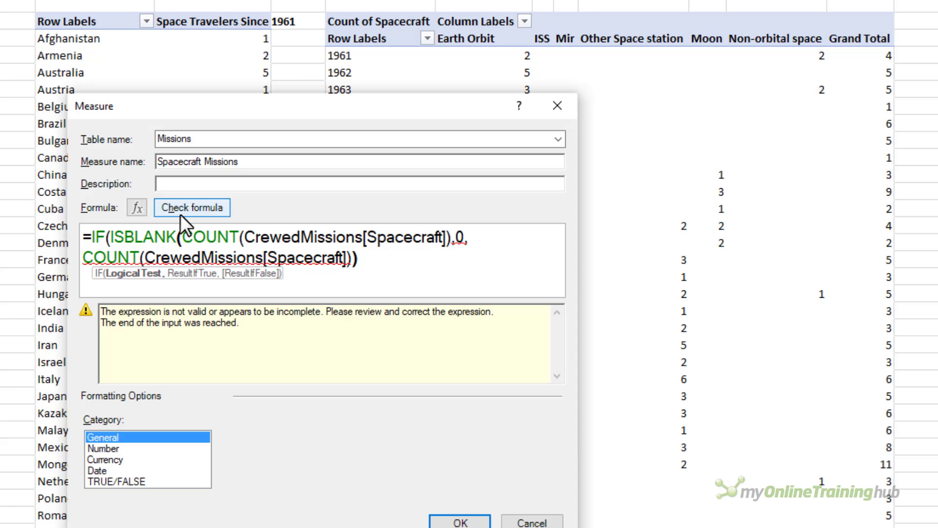
left_click(453, 238)
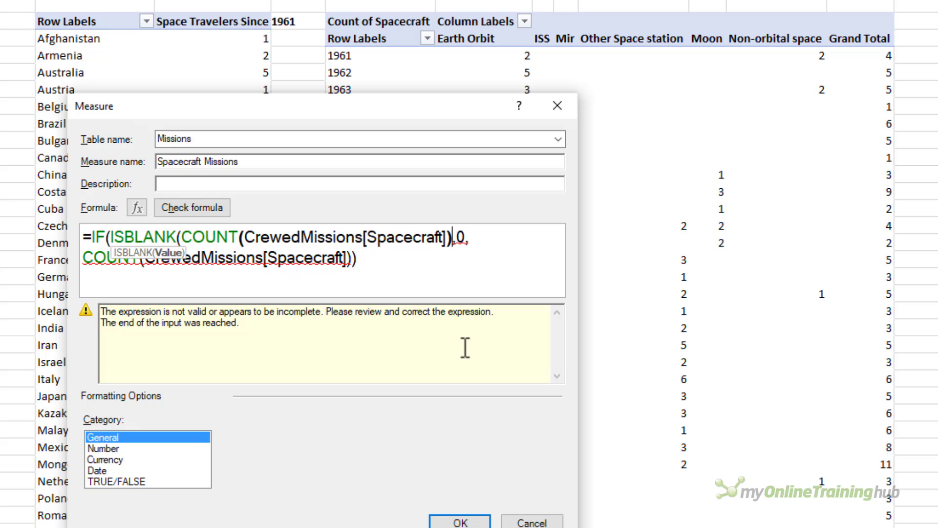
type(")")
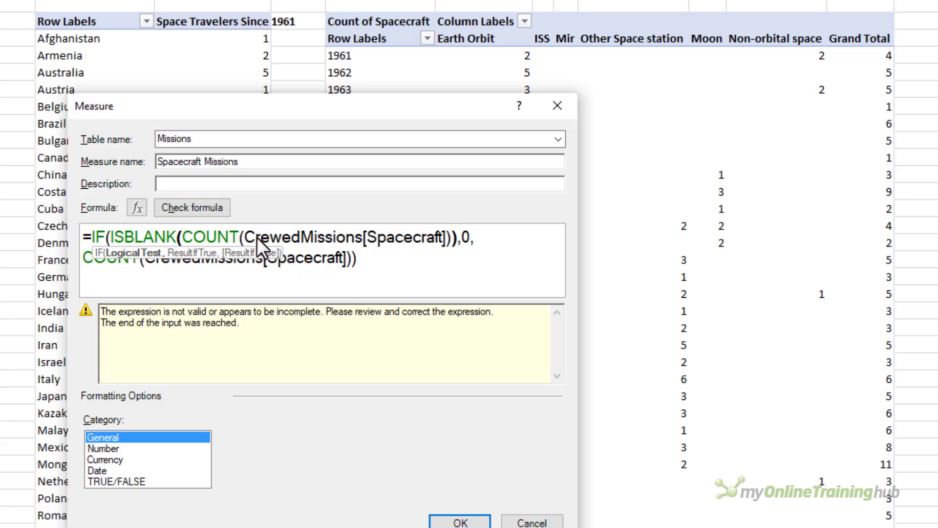
left_click(192, 208)
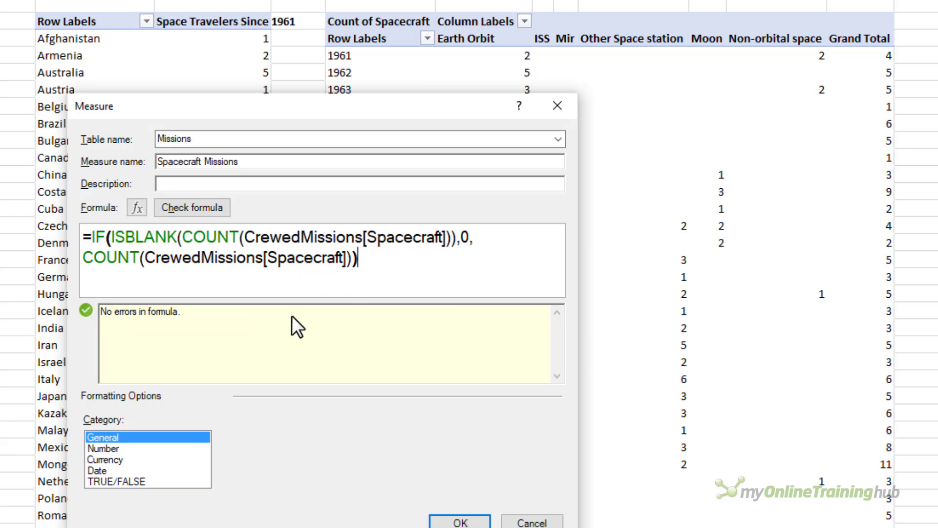
Format the measure as a Number in Whole Number format with the 1000 separator, and save it
left_click(124, 448)
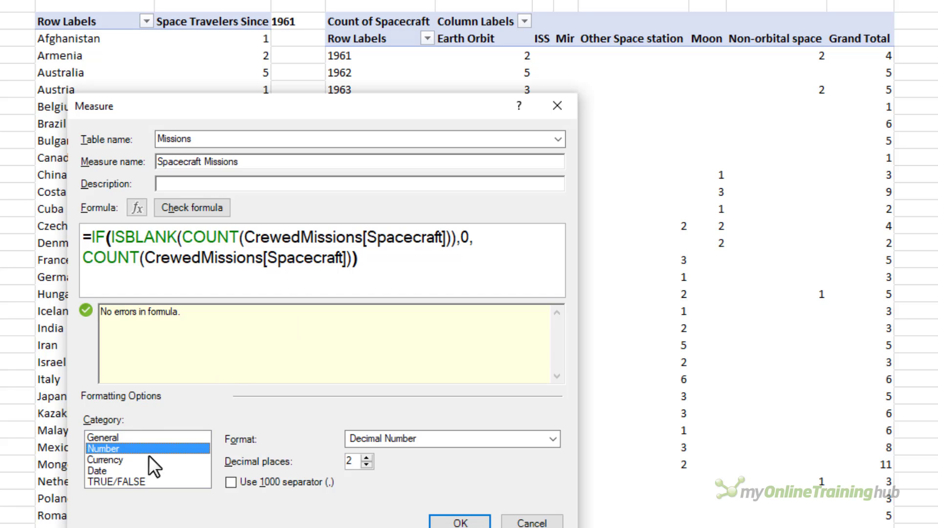
left_click(391, 442)
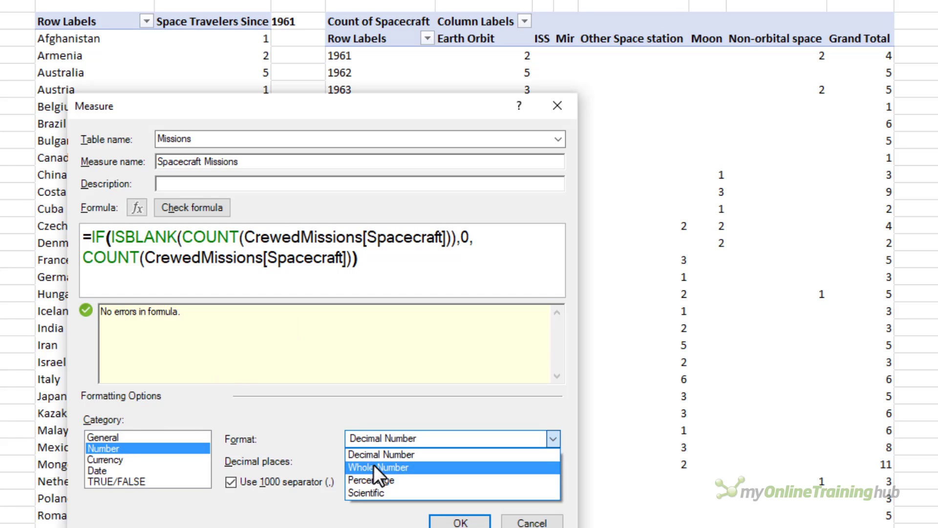
left_click(373, 464)
left_click(456, 521)
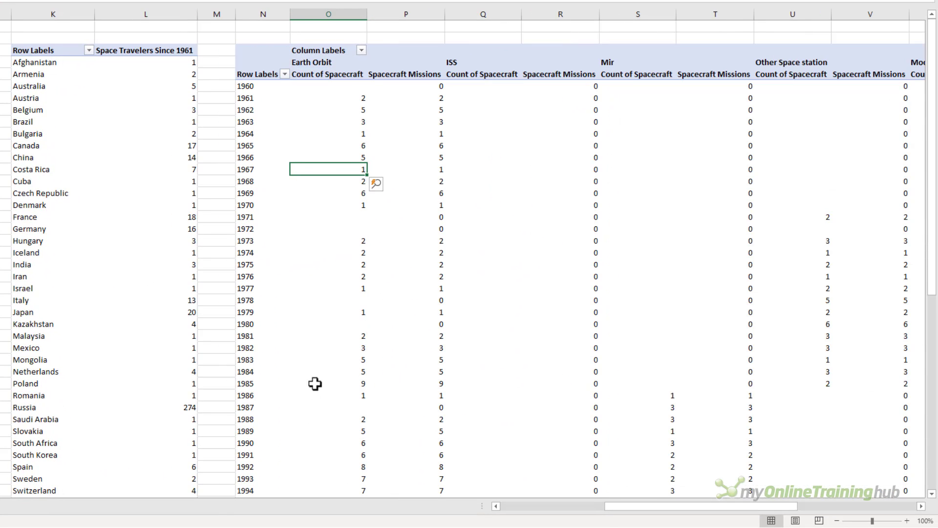
Remove Count of Spacecraft from the missions PivotTable's values, keeping Spacecraft Missions, and review the destination columns for zeros
right_click(429, 145)
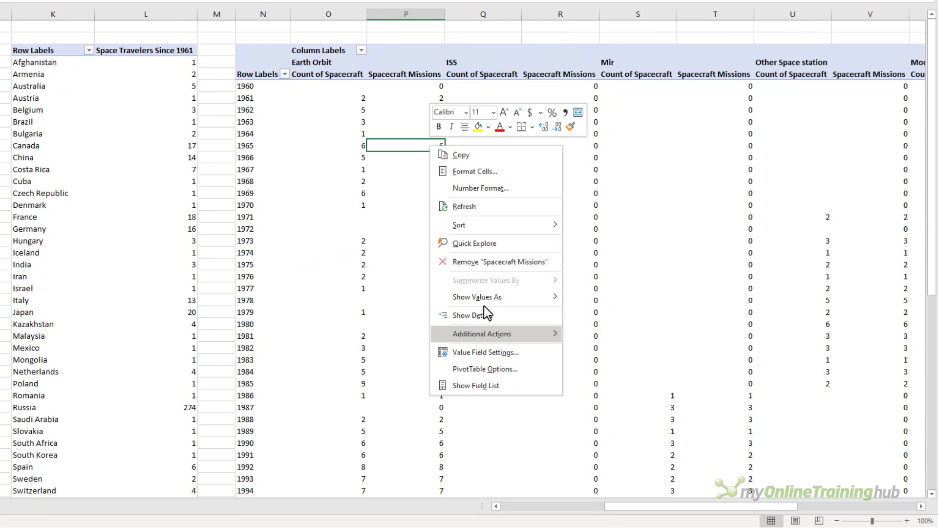
left_click(516, 386)
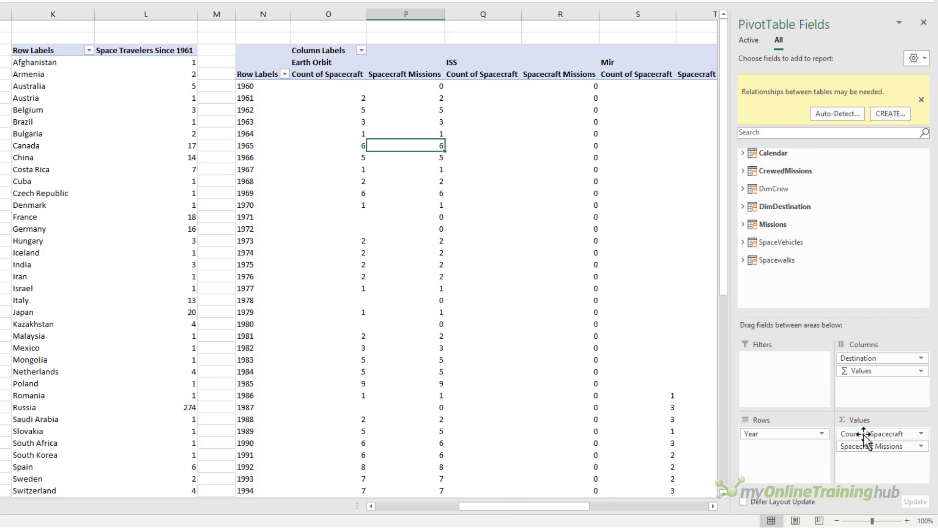
left_click_drag(865, 433, 463, 368)
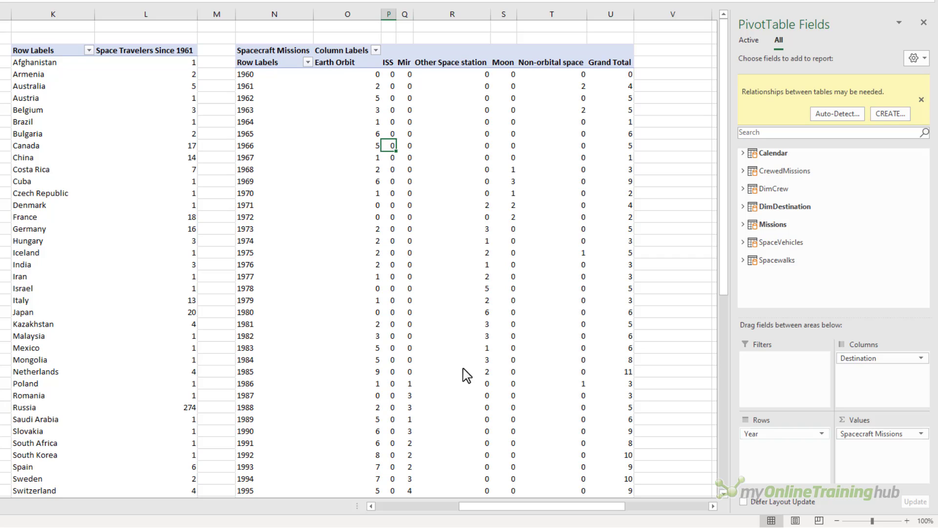
left_click_drag(415, 86, 471, 371)
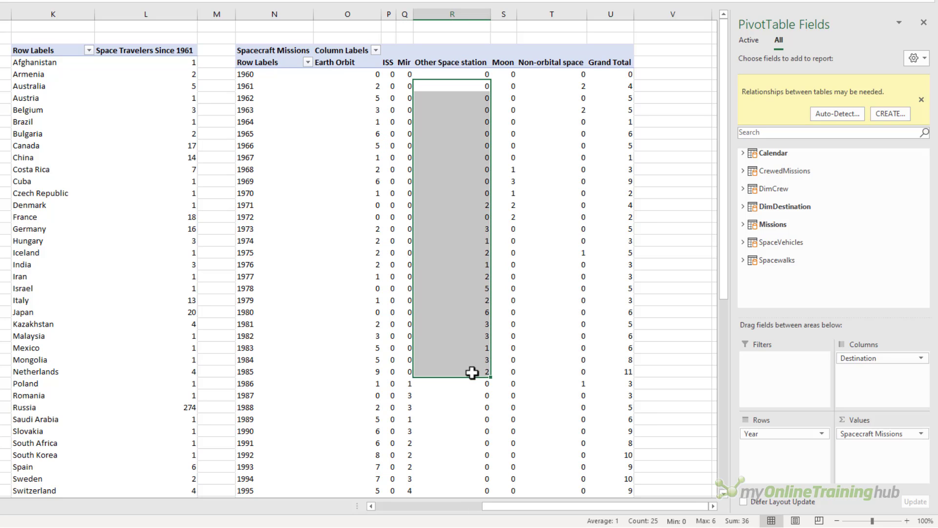
left_click_drag(431, 83, 391, 191)
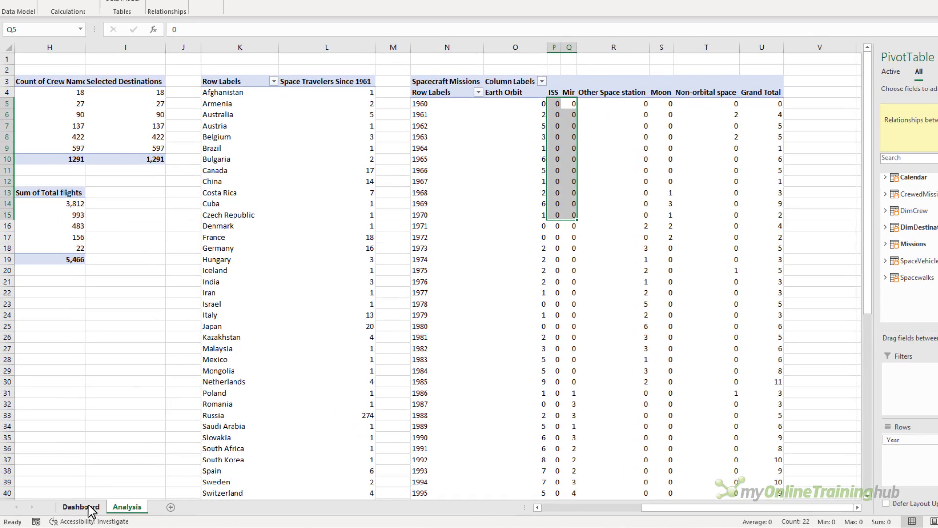
Filter the Dashboard's Crewed Missions chart to ISS with the Destination slicer
left_click(81, 507)
left_click(348, 337)
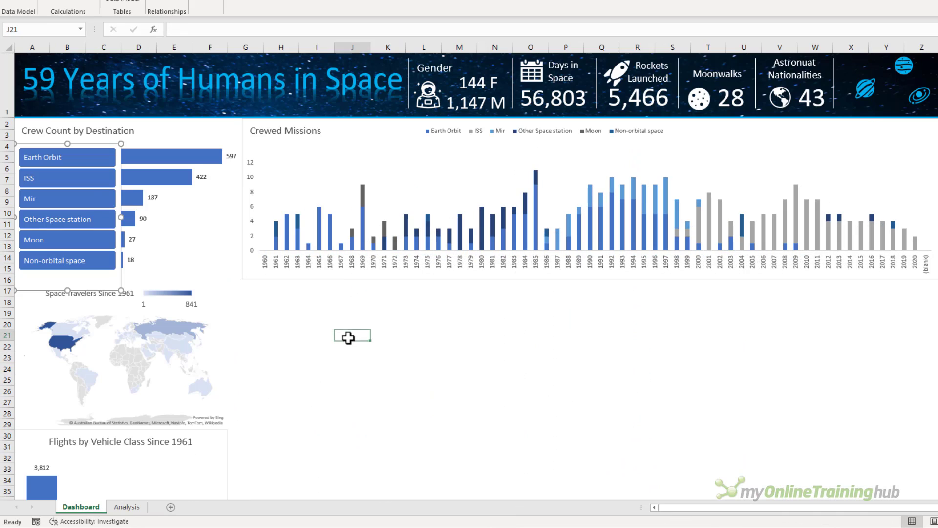
left_click(83, 183)
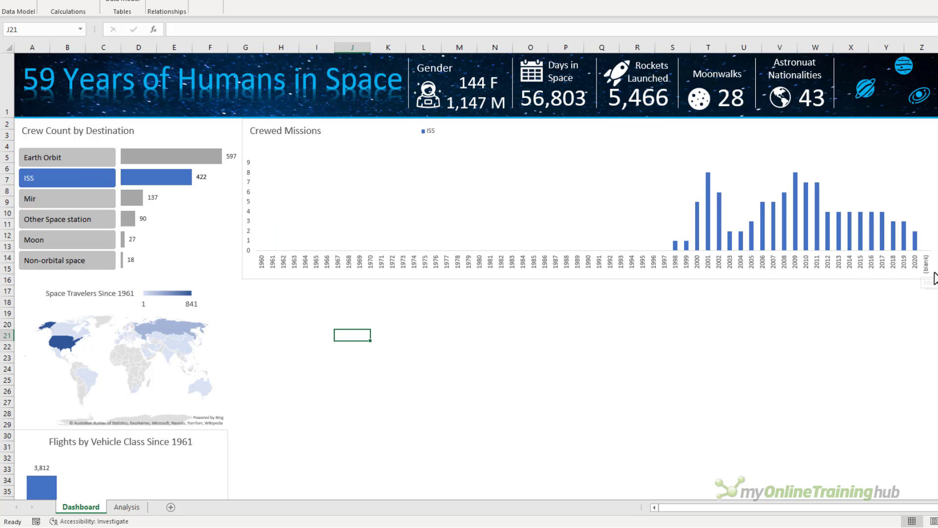
Exclude the (blank) item from the year row labels of the Spacecraft Missions PivotTable on the Analysis sheet
left_click(127, 507)
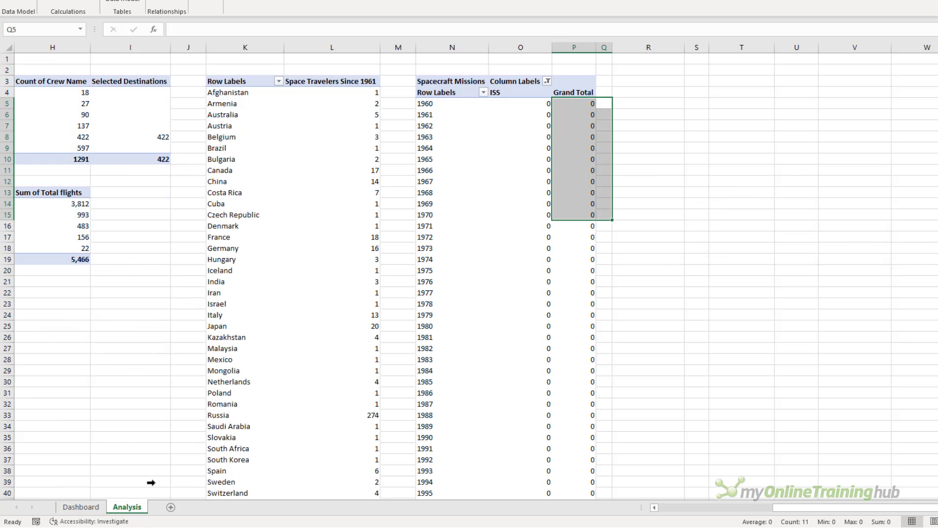
left_click(483, 92)
scroll(480, 222, "down", 5)
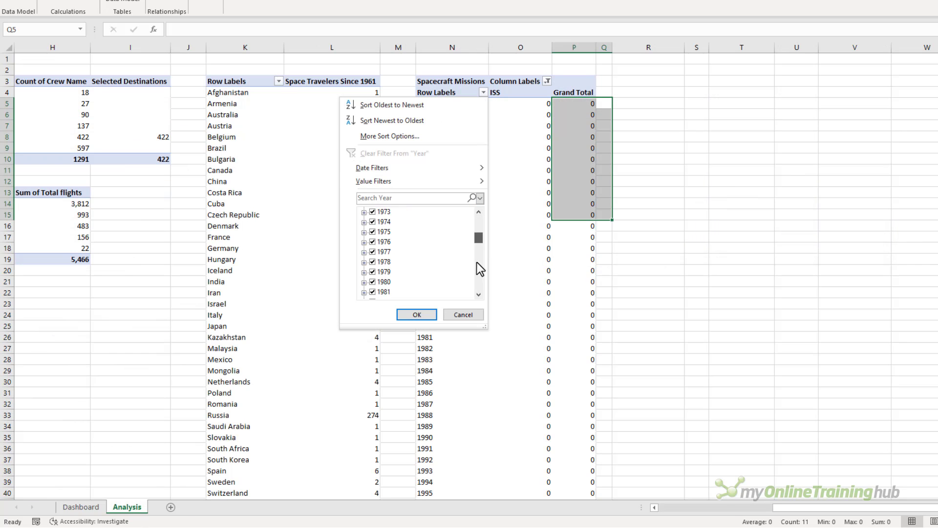
scroll(480, 269, "down", 10)
left_click(417, 314)
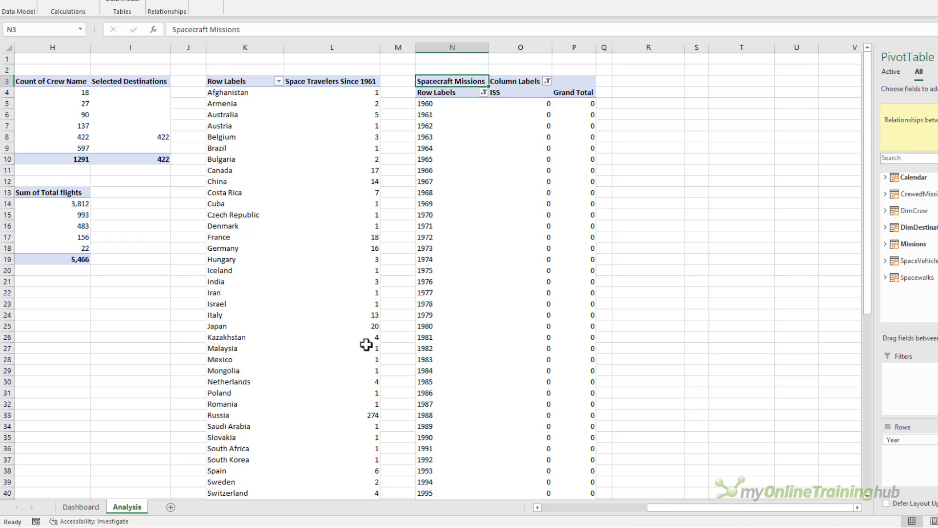
Set the interval between labels on the Dashboard's Crewed Missions year axis to 10 and close the formatting pane
left_click(80, 507)
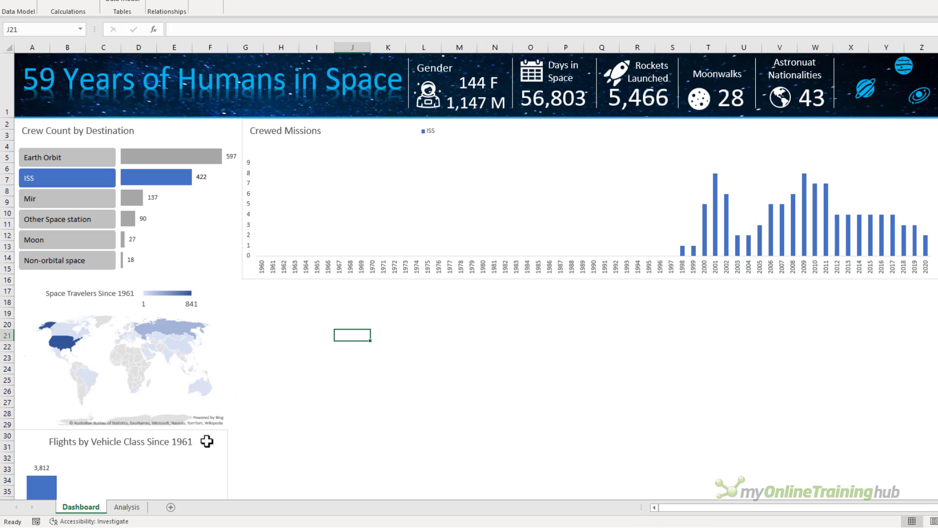
left_click(534, 261)
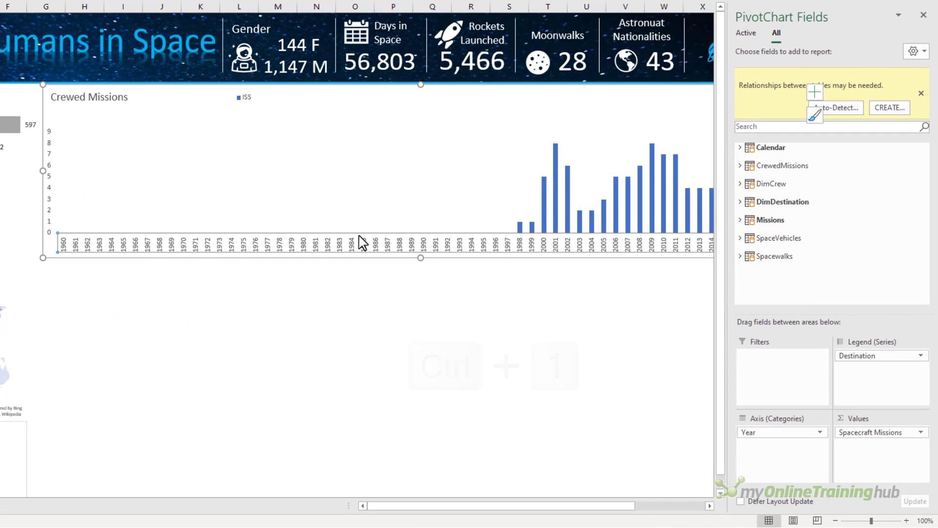
key("ctrl+1")
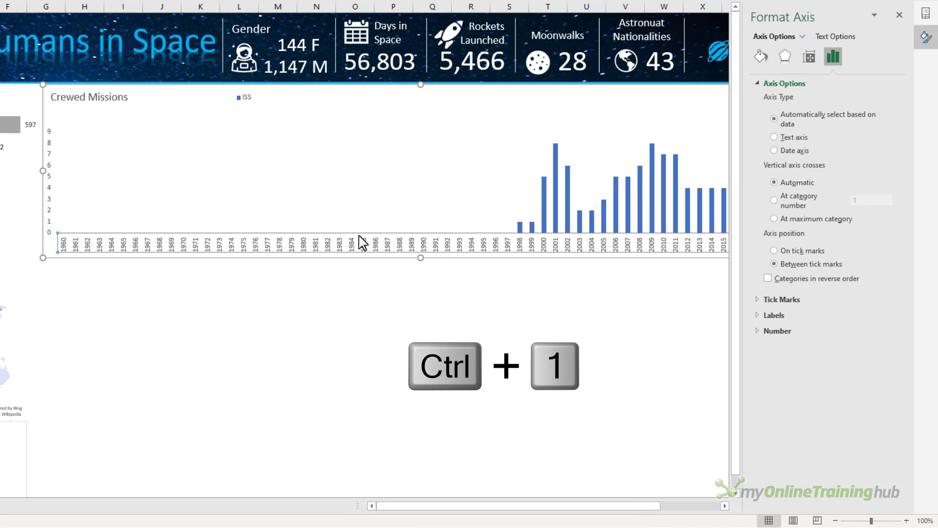
left_click(766, 317)
left_click(774, 364)
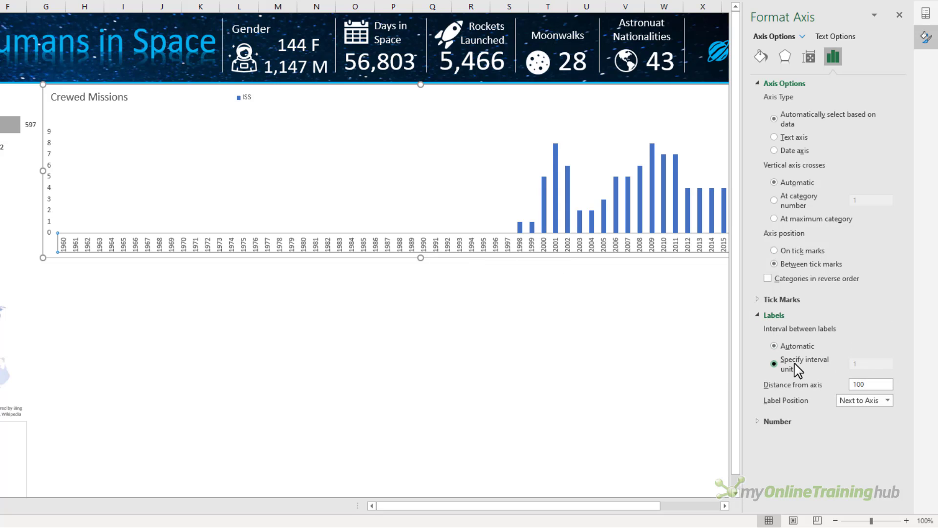
left_click(866, 364)
key("Return")
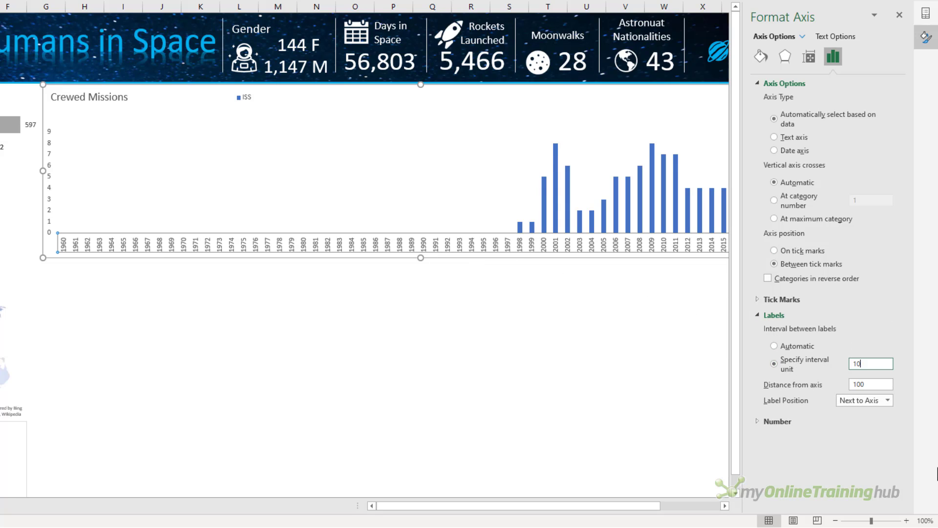
key("Return")
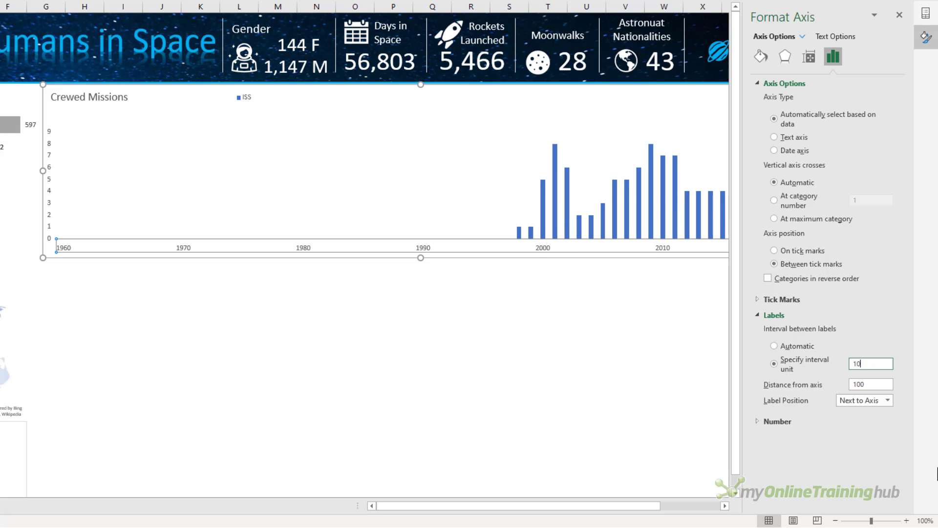
left_click(613, 427)
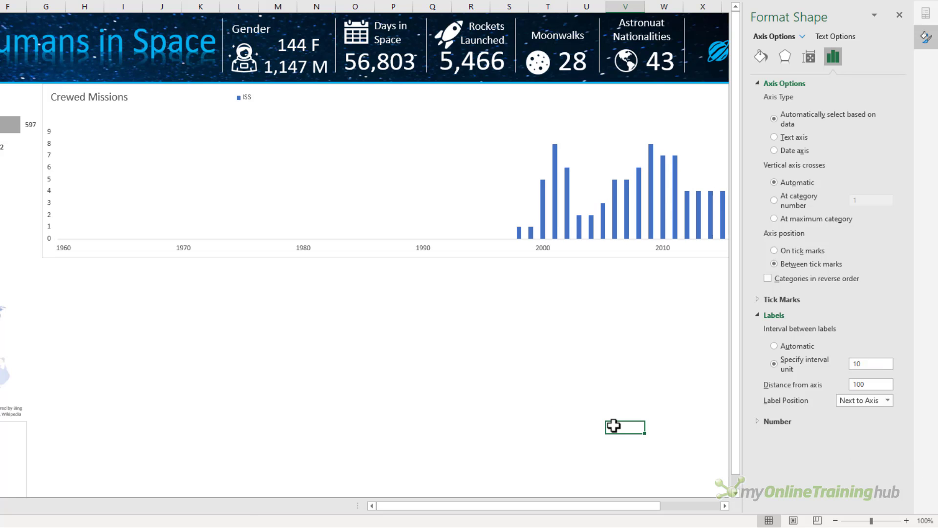
left_click(899, 14)
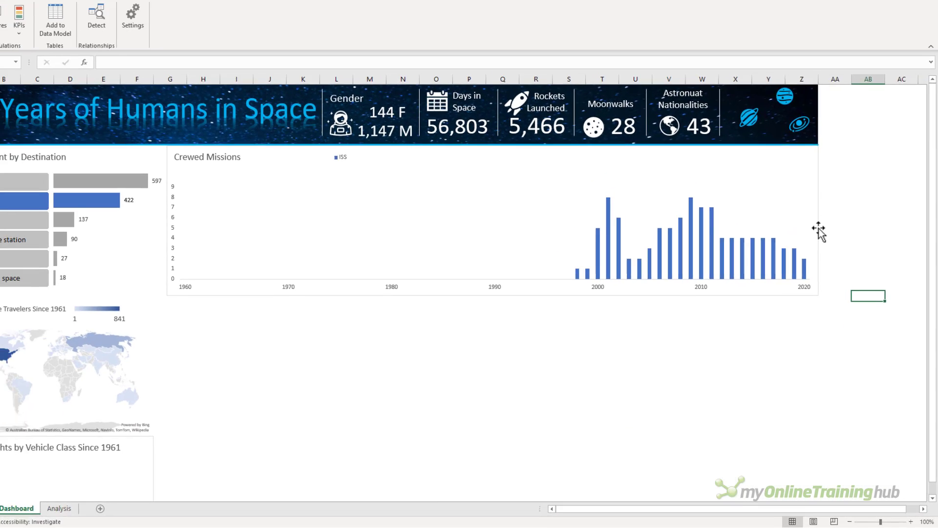
Remove the Crewed Missions chart's outline and move its legend beside the chart title
left_click(795, 217)
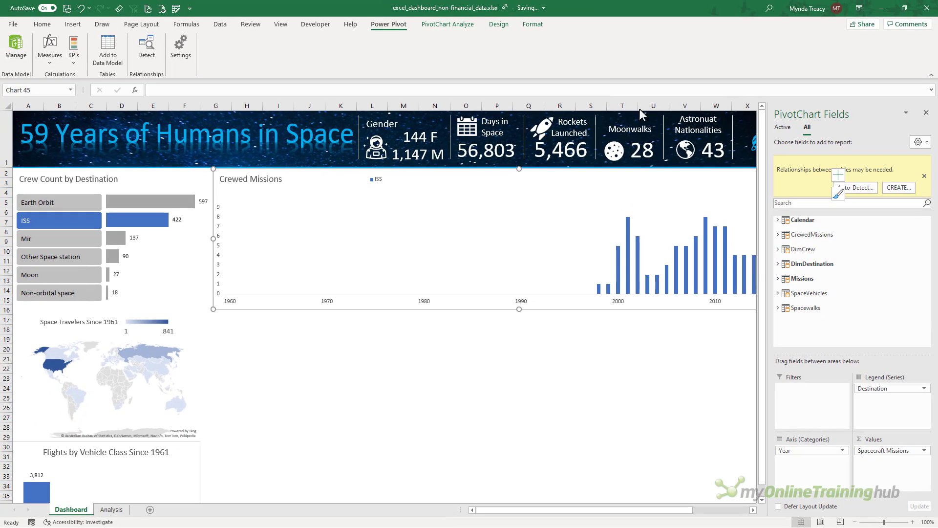
left_click(529, 28)
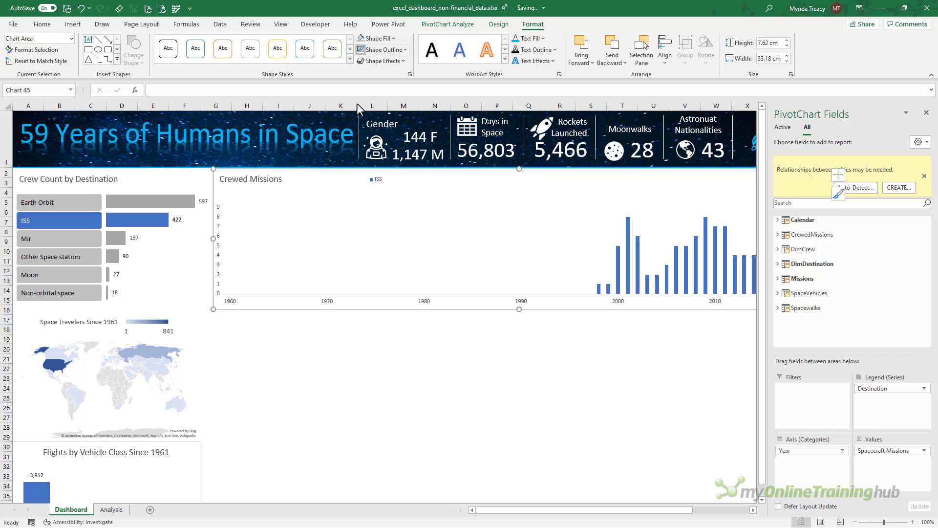
left_click(343, 339)
left_click(309, 329)
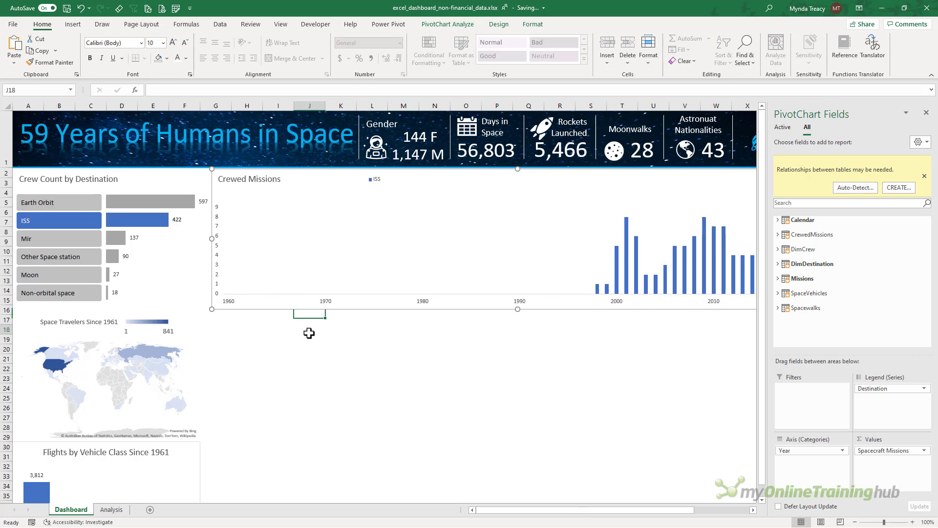
left_click(320, 297)
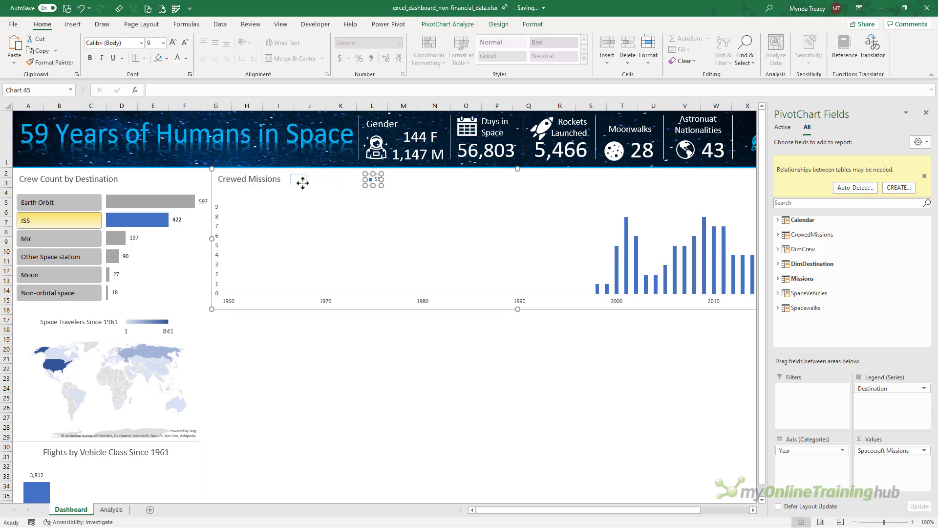
left_click(309, 377)
Test the slicer with Earth Orbit, Mir and Other Space station, and reselect all destinations from Earth Orbit to Non-orbital space
left_click(54, 202)
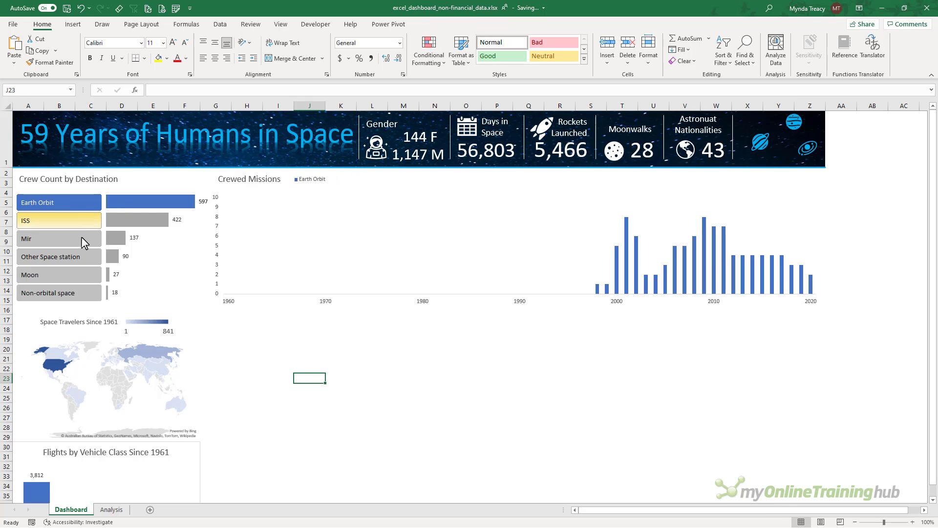
left_click(80, 240)
left_click(81, 255)
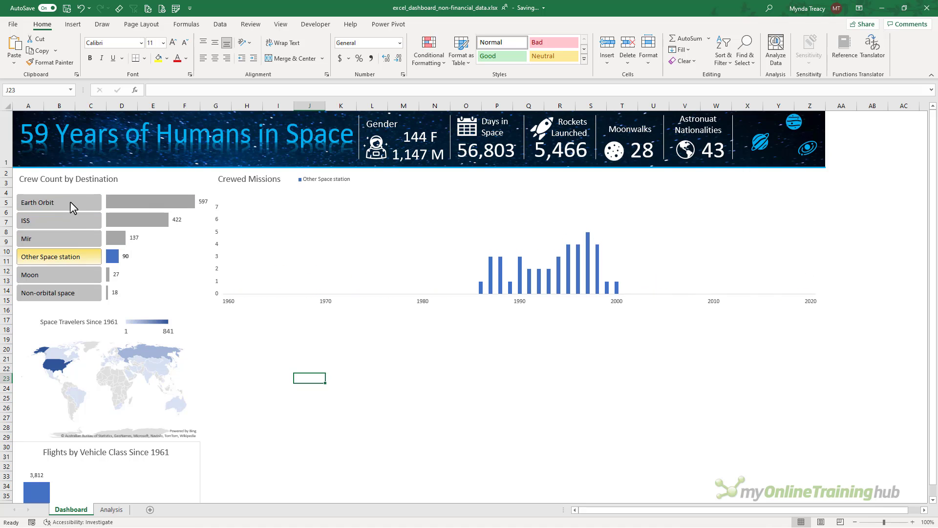
left_click_drag(69, 201, 77, 292)
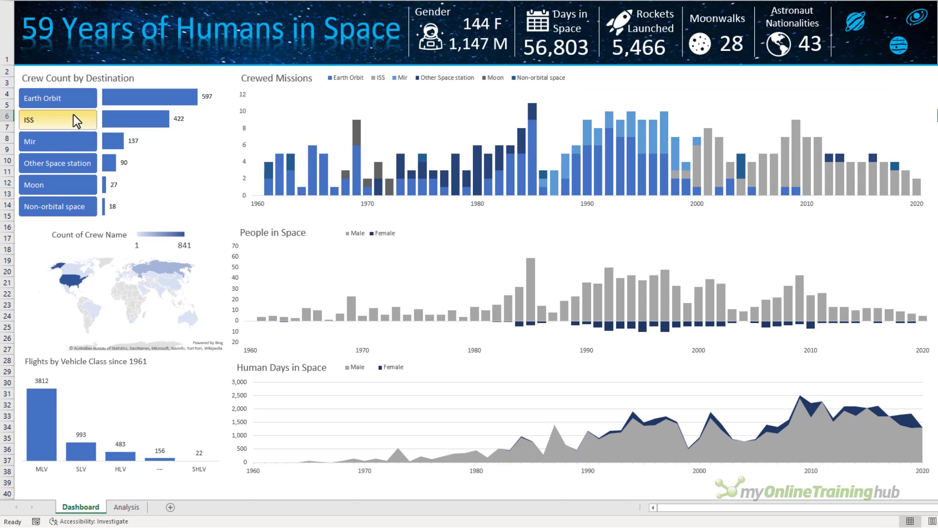
Filter the finished dashboard by Mir, Earth Orbit and ISS to examine the People in Space and Human Days in Space charts
left_click(68, 146)
left_click(69, 145)
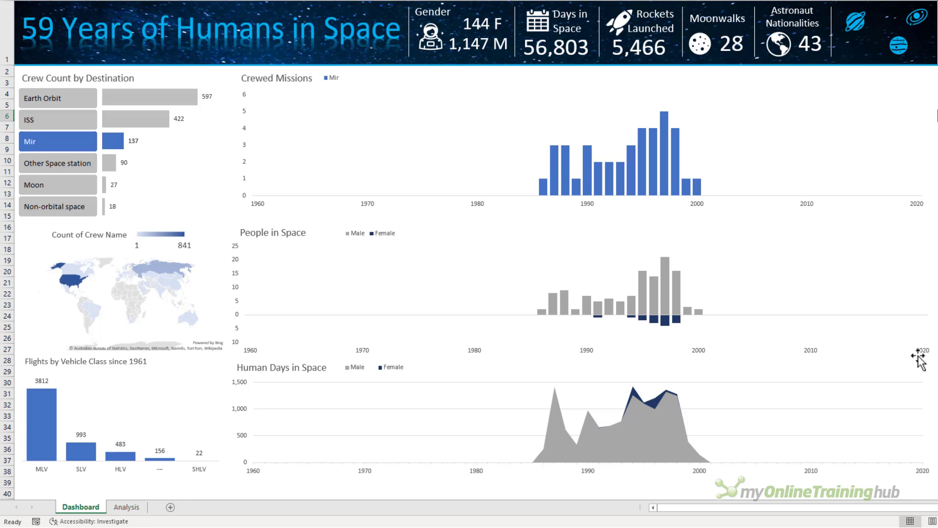
left_click(81, 106)
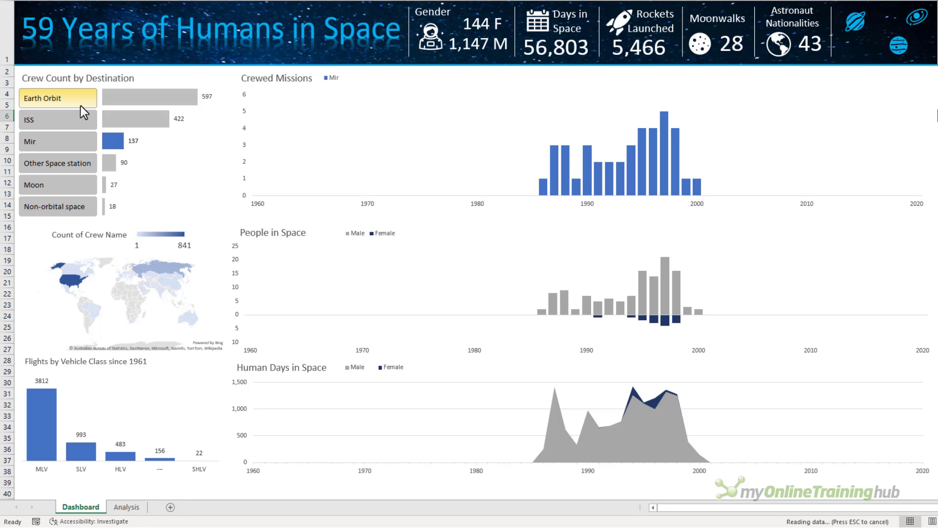
left_click(77, 122)
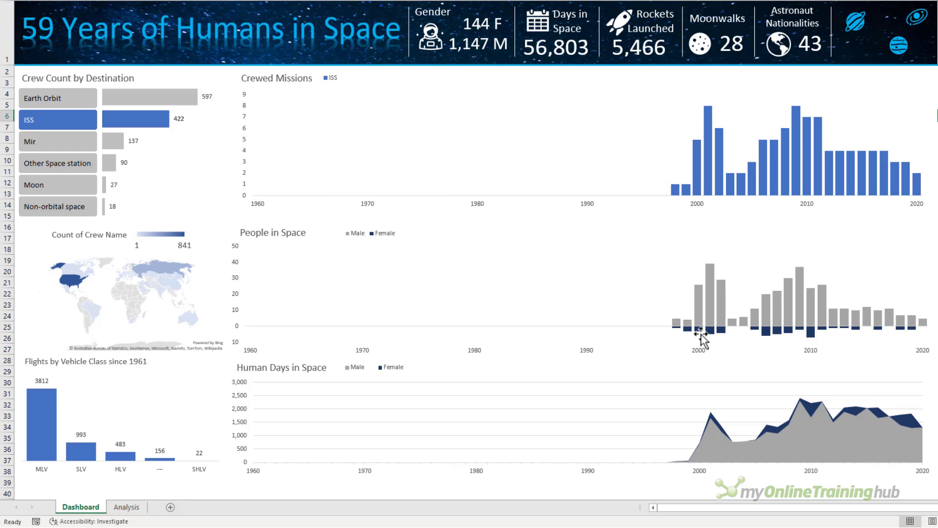
mouse_move(701, 336)
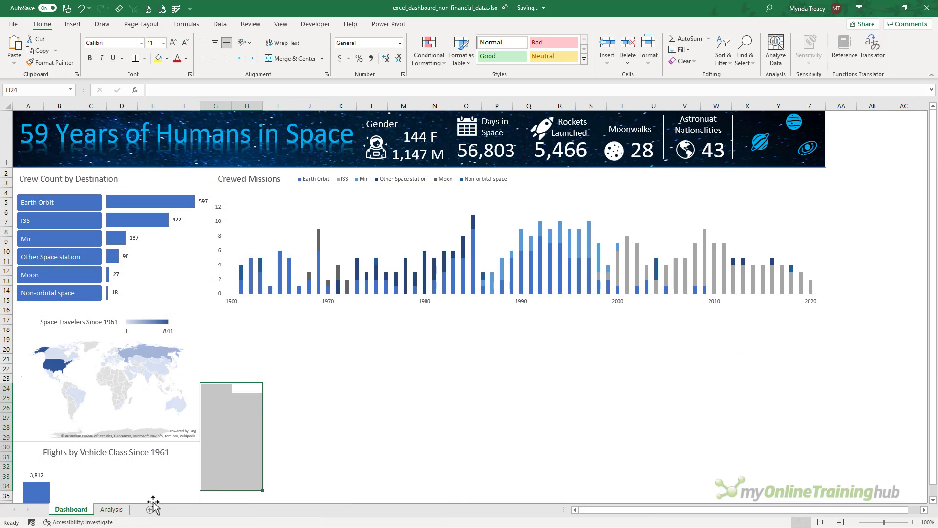
Insert a PivotTable from the Data Model at cell W3 of the Analysis sheet
left_click(112, 509)
left_click(729, 136)
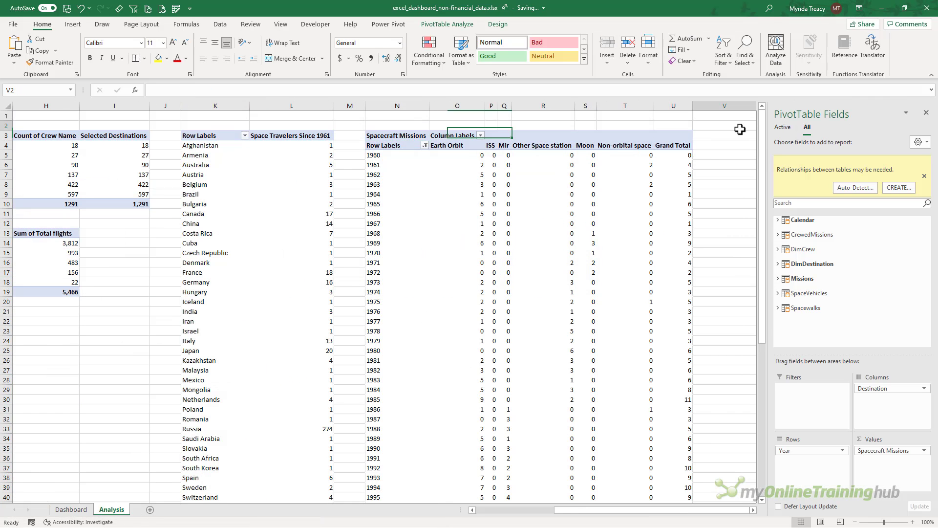
key("Right")
key("Right")
scroll(337, 141, "right", 3)
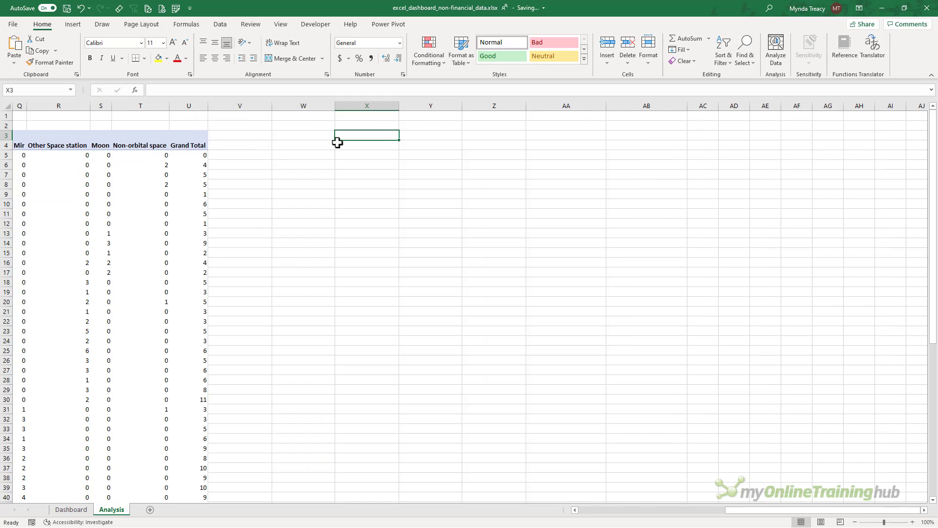
left_click(313, 136)
left_click(94, 31)
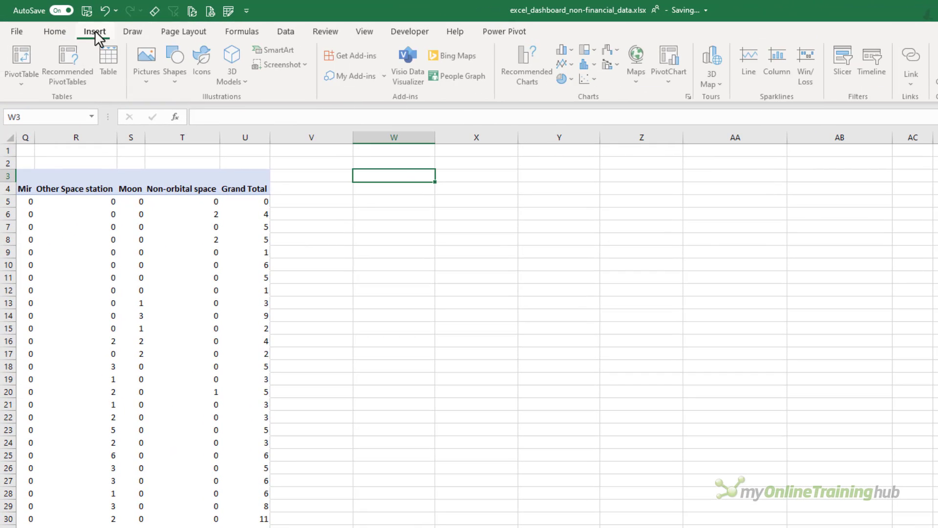
left_click(29, 75)
left_click(41, 136)
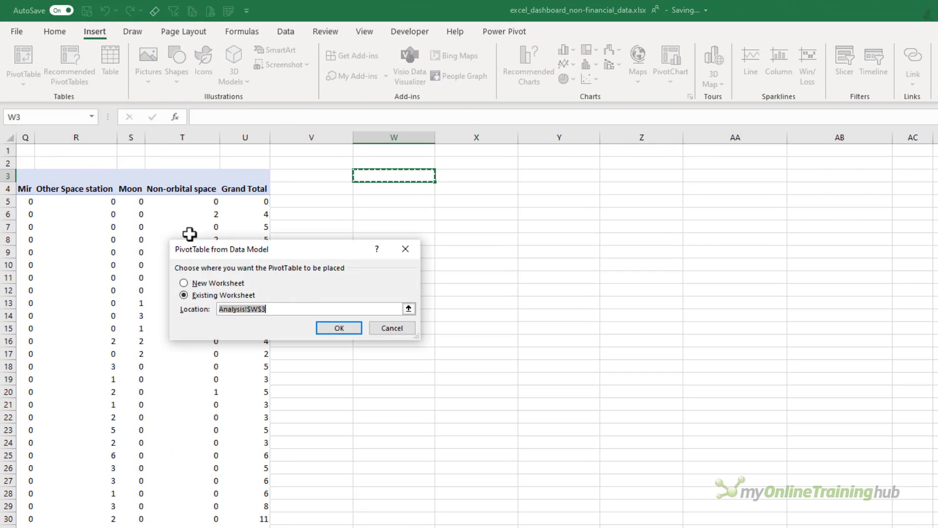
left_click(337, 329)
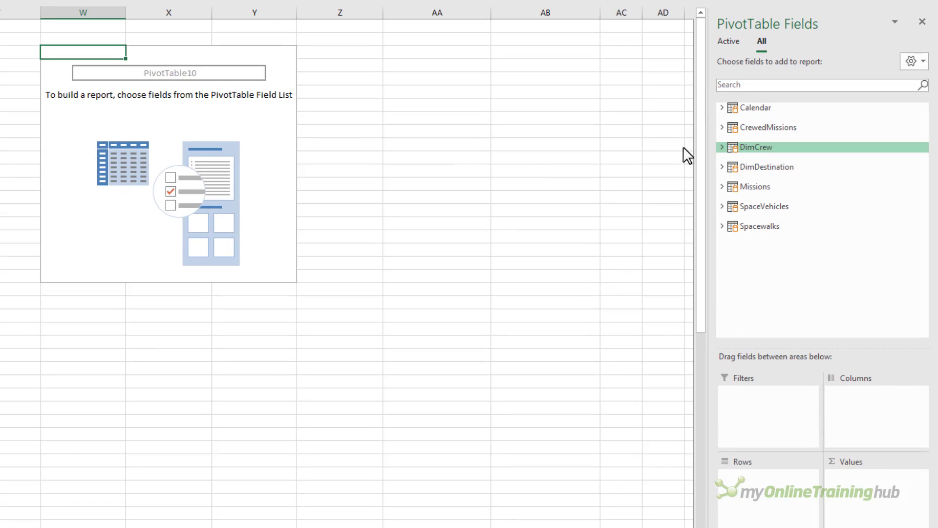
Place the DimCrew Gender field in the new PivotTable's columns and the Calendar Year field in its rows
left_click(731, 148)
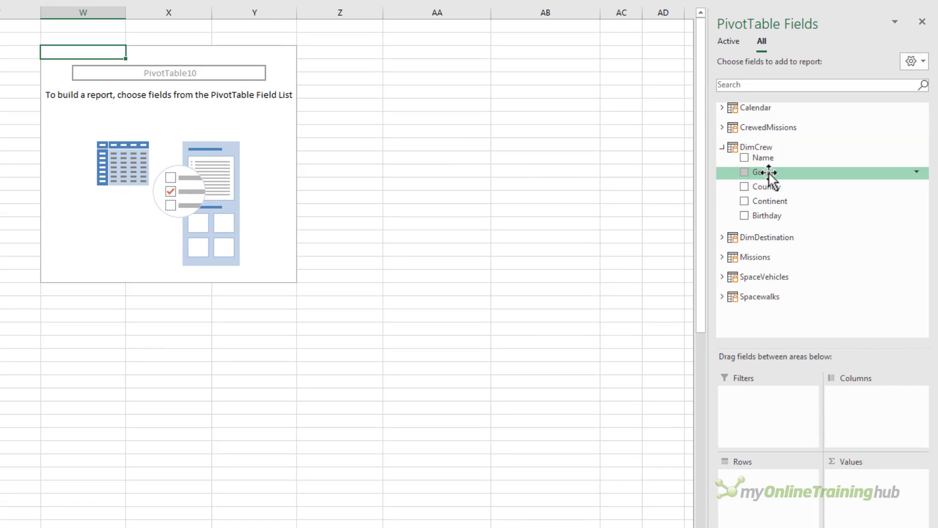
left_click_drag(768, 172, 872, 392)
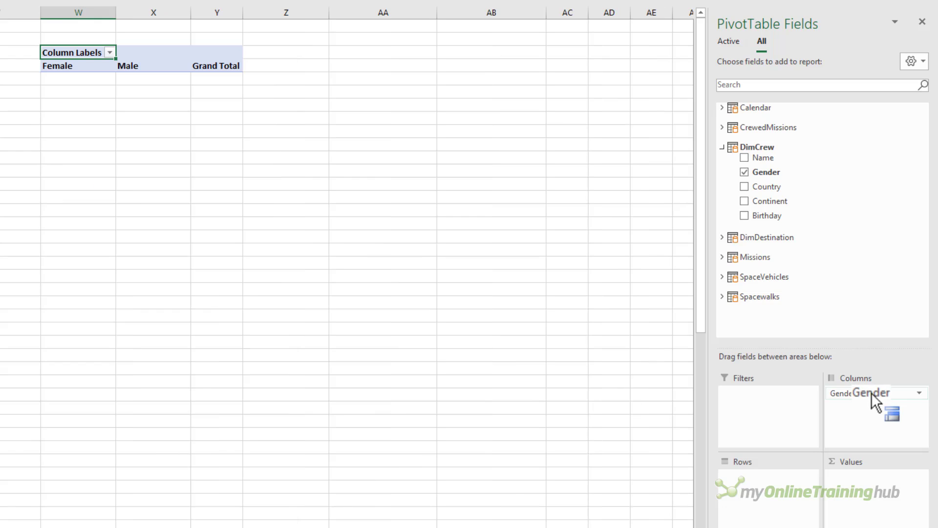
left_click(723, 108)
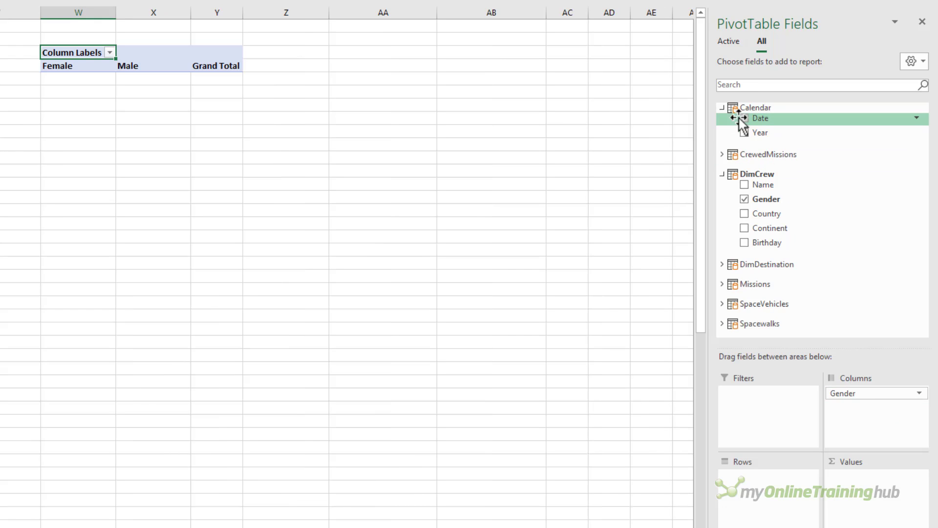
left_click_drag(760, 133, 777, 486)
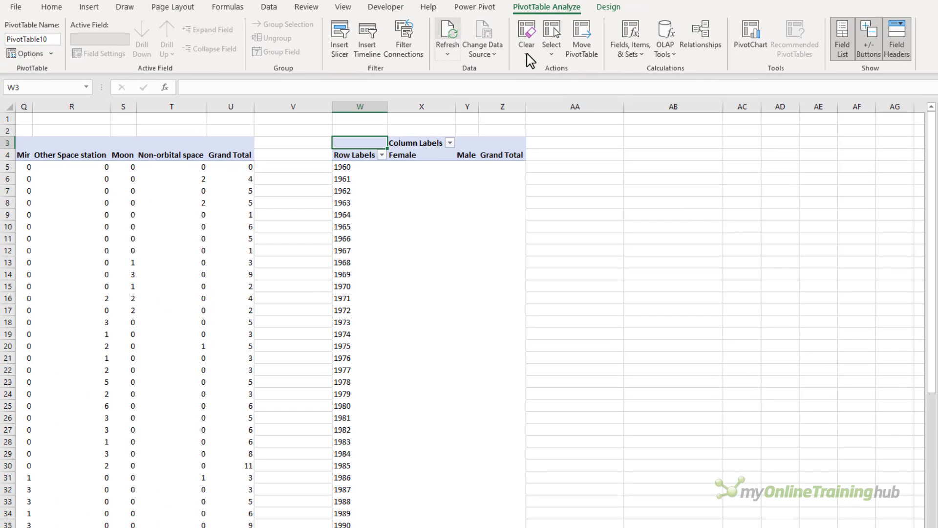
Create a new measure in the Missions table named People in Space
left_click(482, 8)
left_click(62, 61)
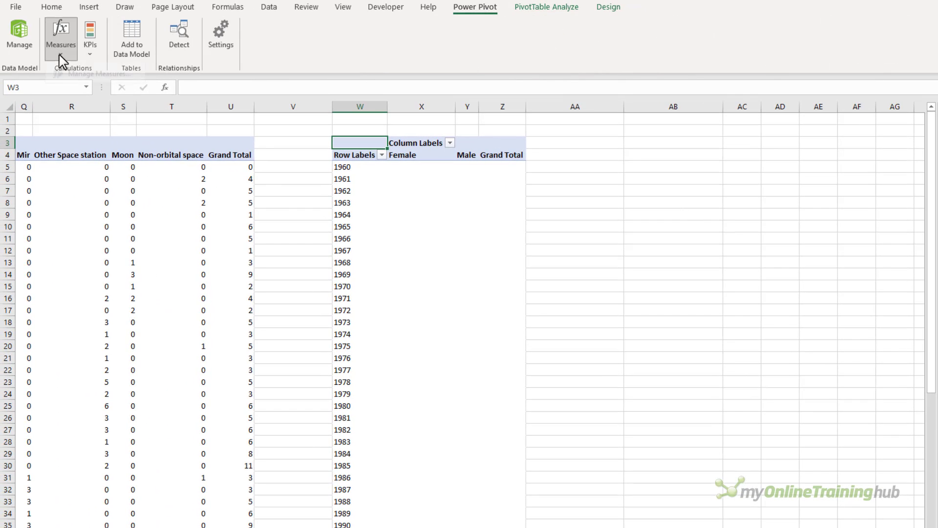
left_click(124, 78)
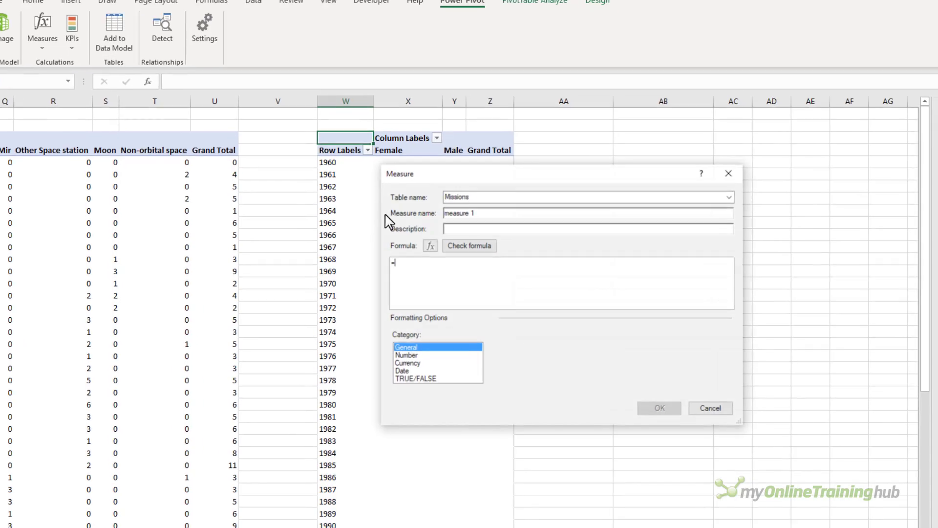
type("People in Space")
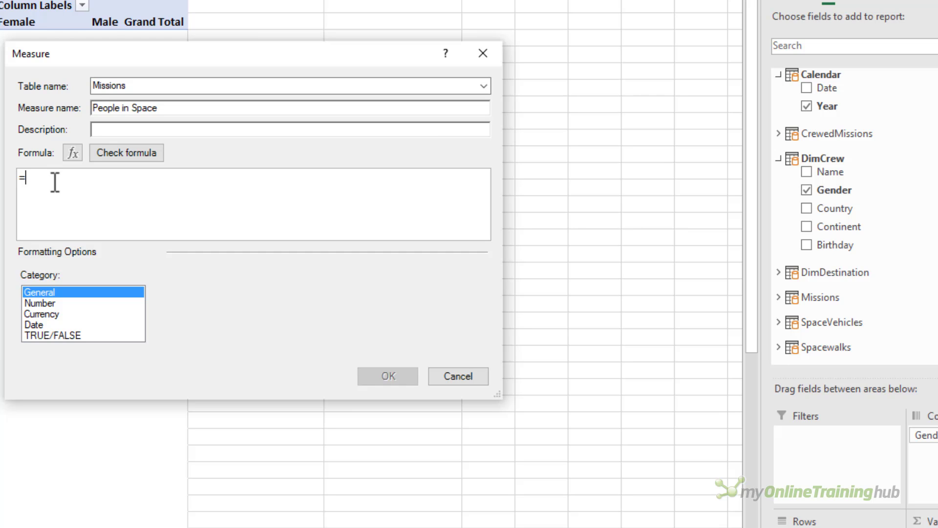
Start the measure formula with IF, an ISBLANK test and, on a new line, CALCULATE evaluating [Count of Crew Name]
type("if")
key("Tab")
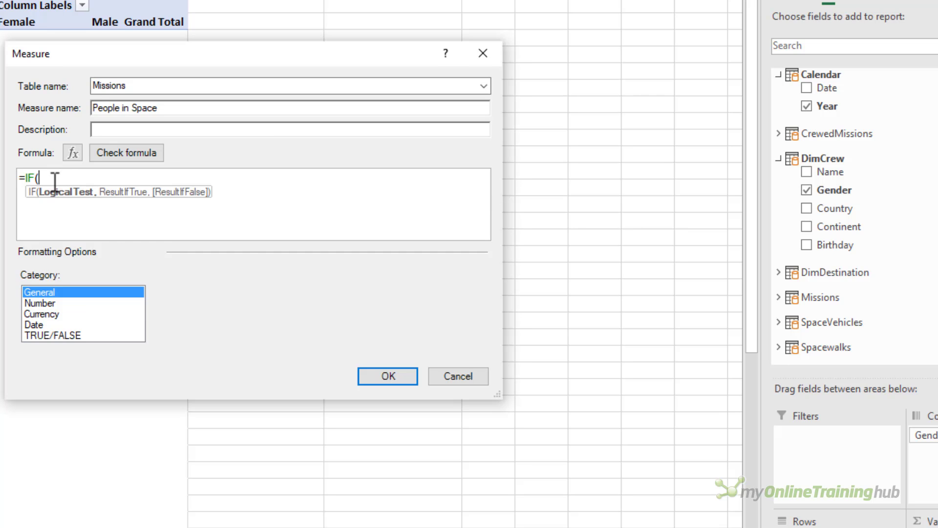
type("isb")
key("Tab")
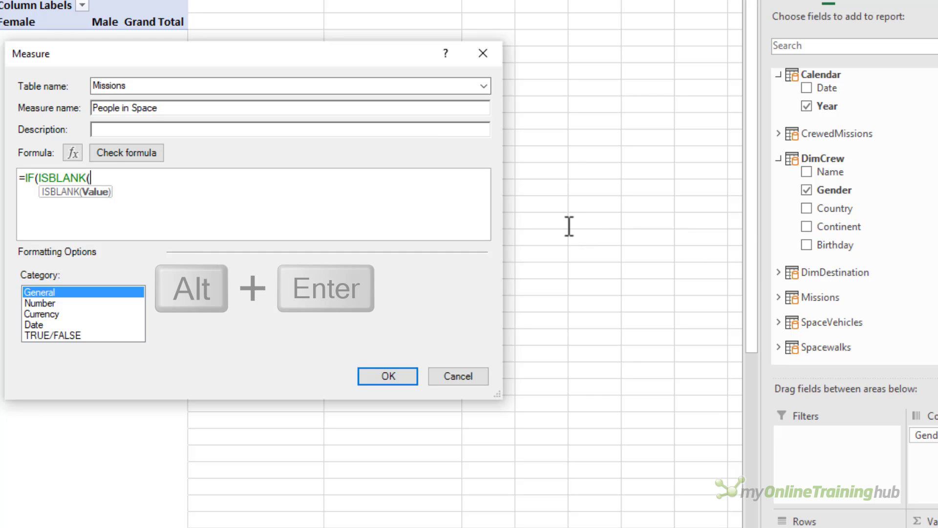
key("alt+Return")
type("cal")
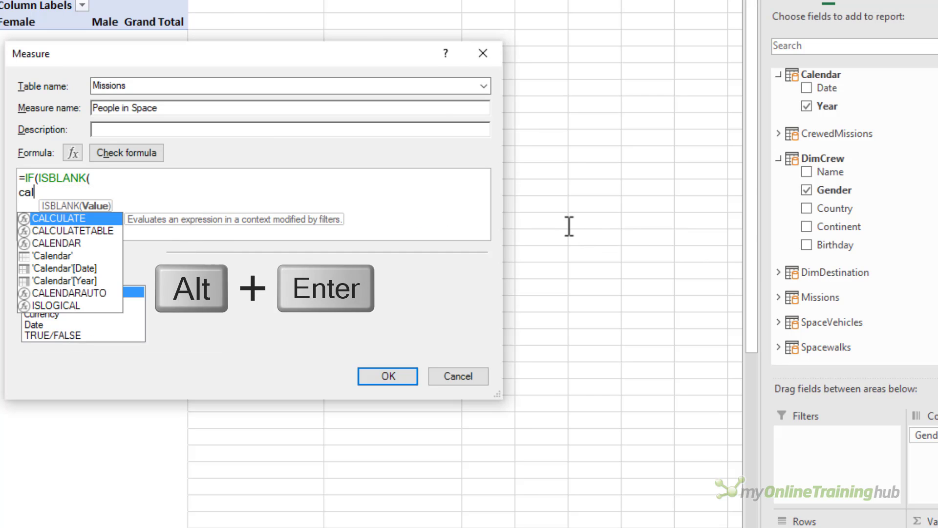
key("Tab")
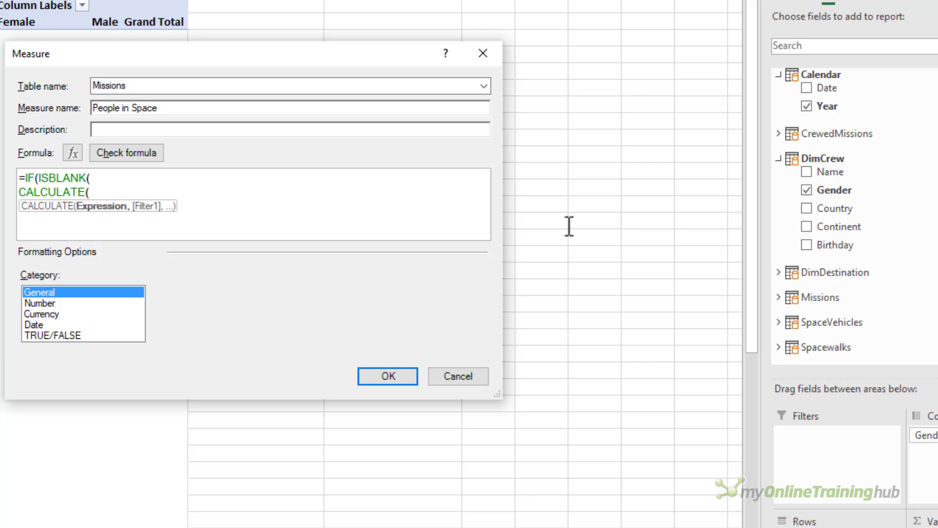
type("cr")
key("Up")
key("Up")
key("Tab")
type(",")
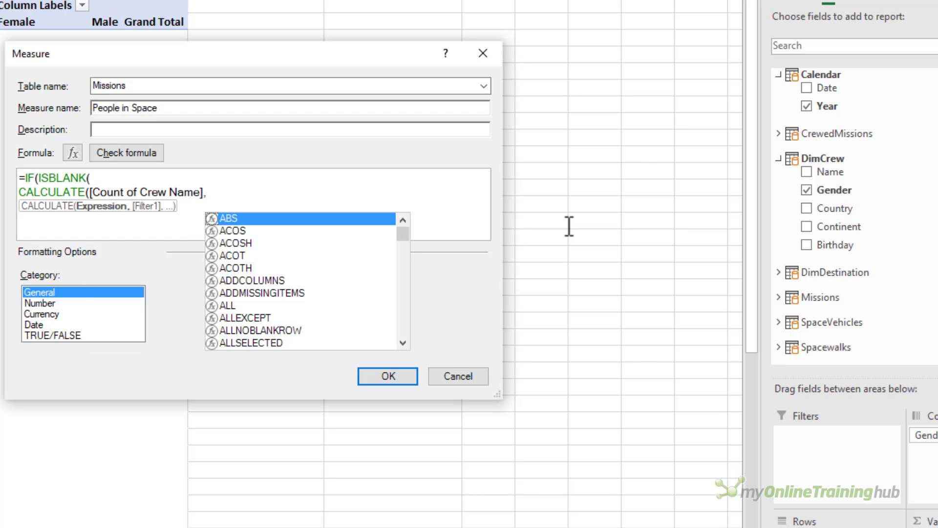
Add a USERELATIONSHIP filter between DimDestination[Destination] and Missions[Destination] to the CALCULATE function
type(" use")
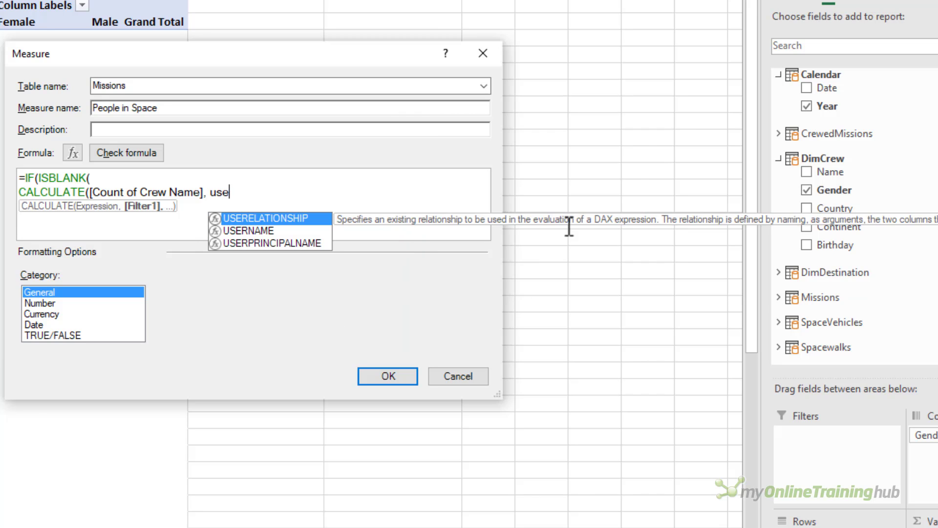
key("Tab")
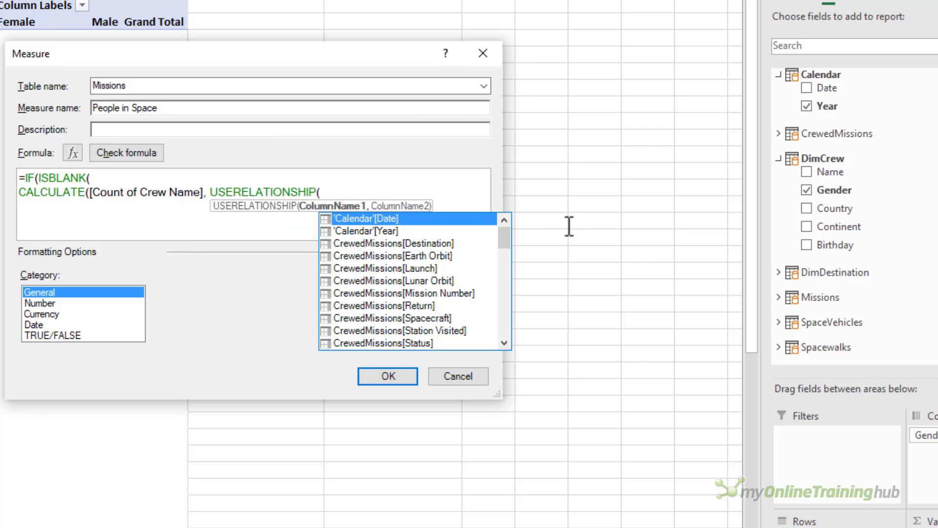
type("des")
key("Down")
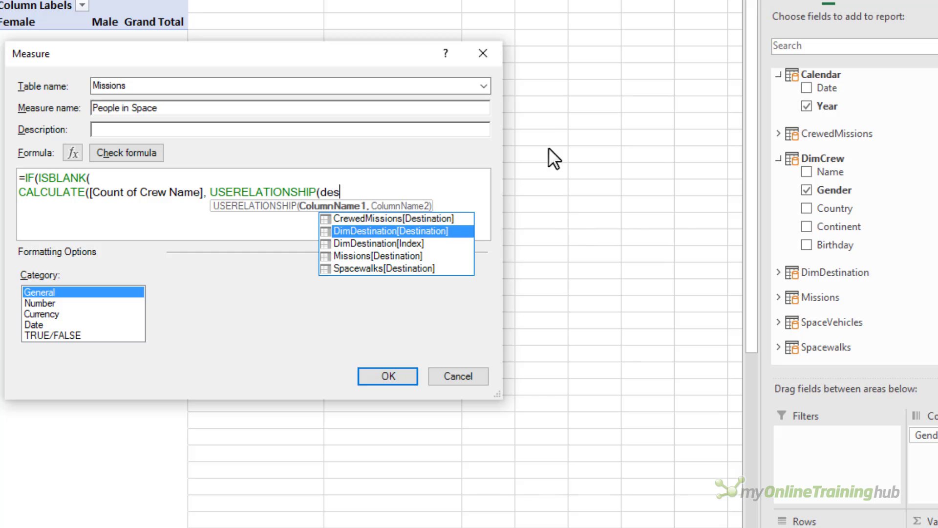
key("Tab")
type(",d")
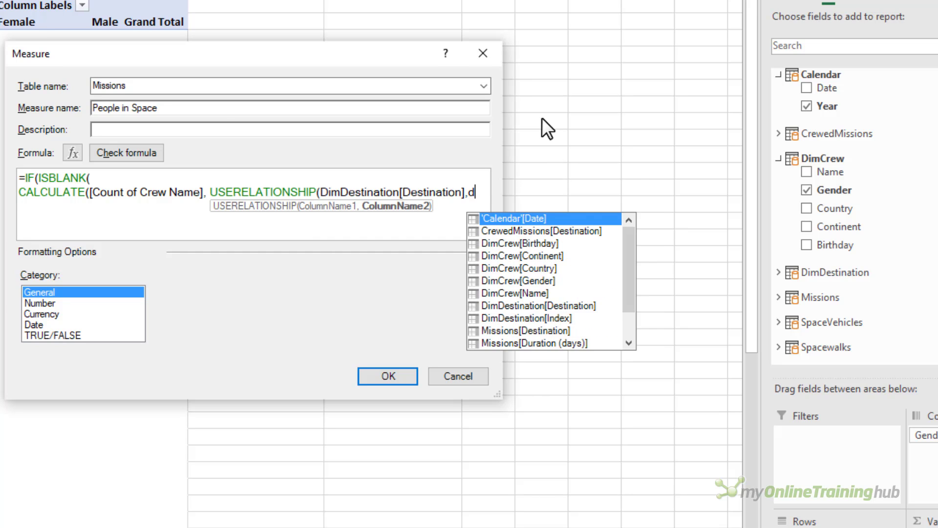
type("es")
key("Down")
key("Down")
key("Down")
key("Down")
key("Tab")
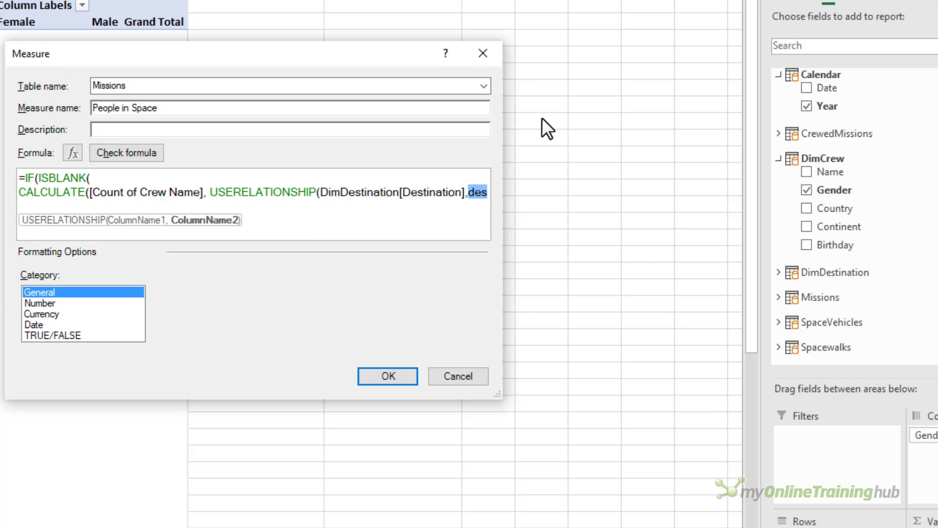
Close the USERELATIONSHIP, CALCULATE and ISBLANK functions and give 0 as the IF result when true
type(")")
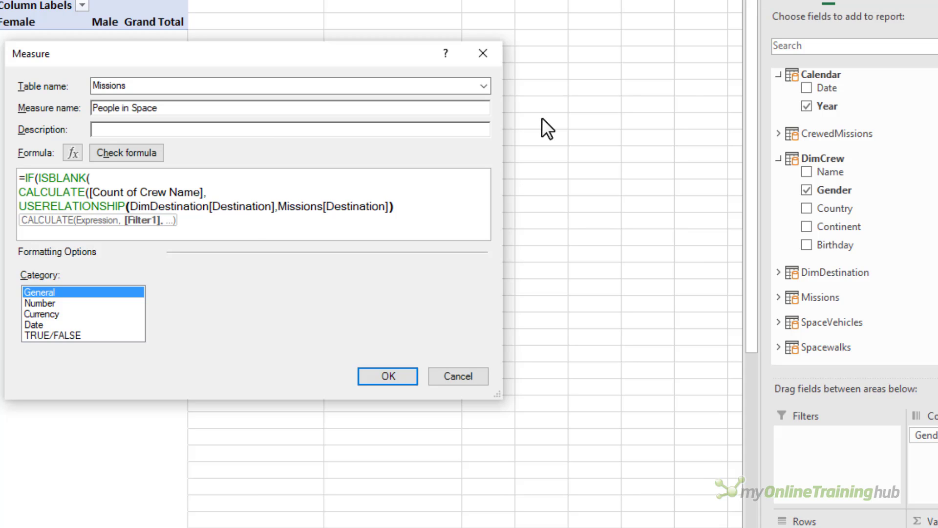
type(")")
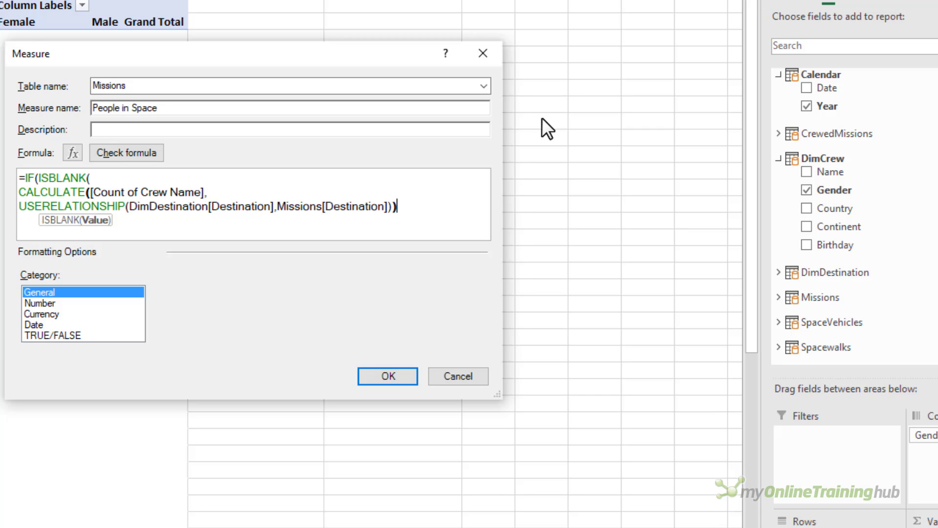
type("),")
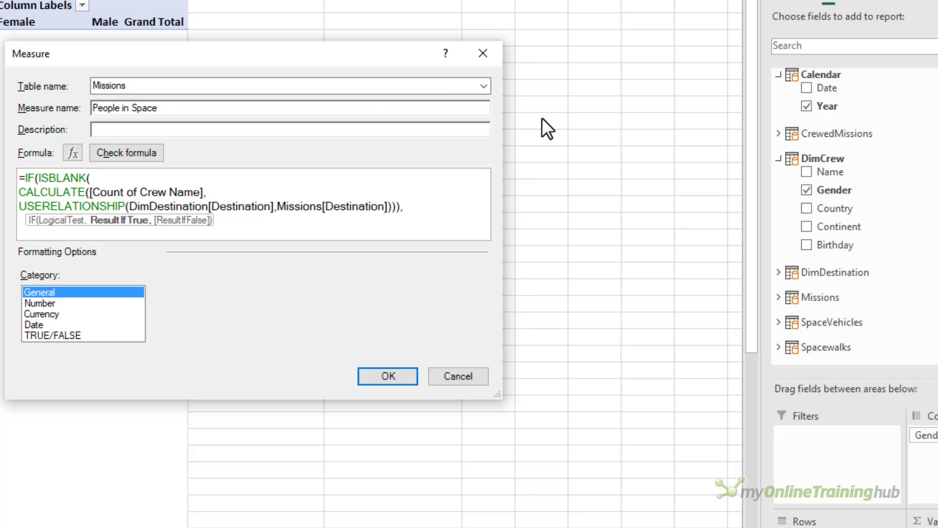
type("0,")
key("Return")
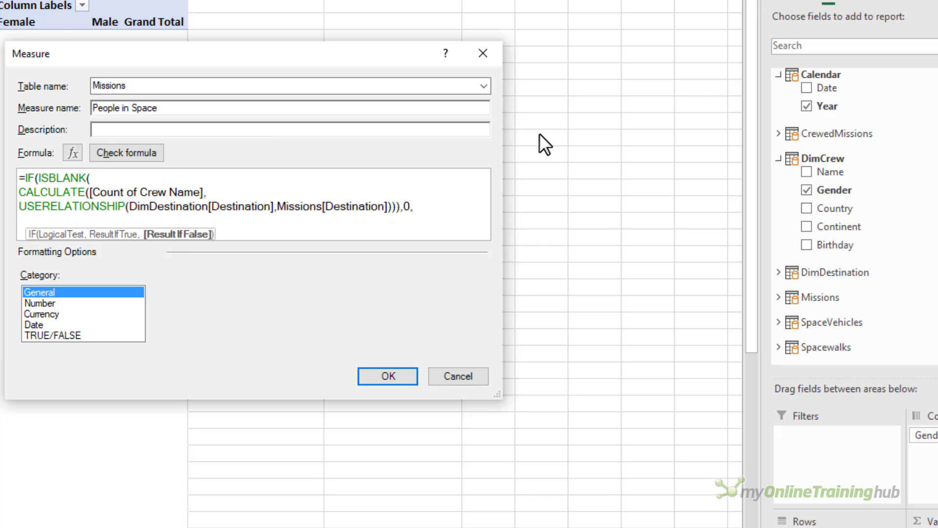
Enlarge the Measure dialog and begin the result if false with CALCULATE of [Count of Crew Name] on a new line
left_click_drag(498, 393, 548, 517)
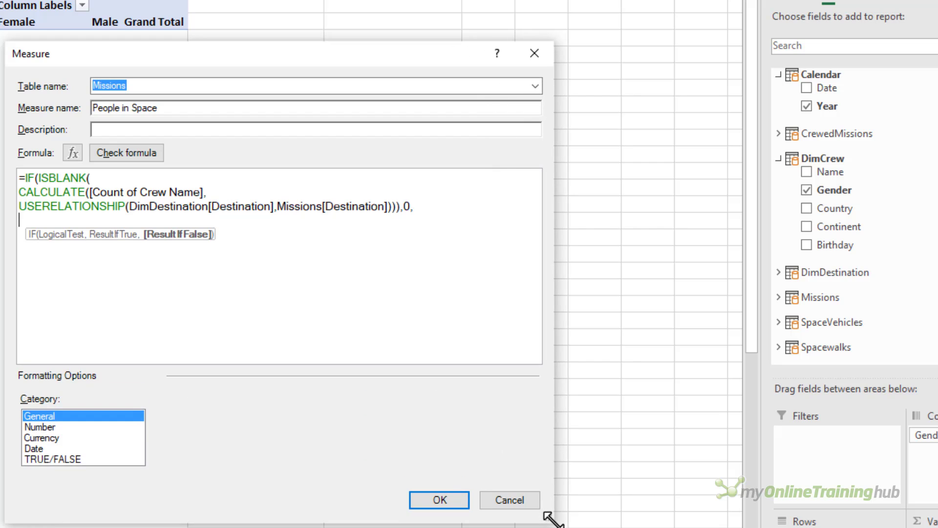
type("cal")
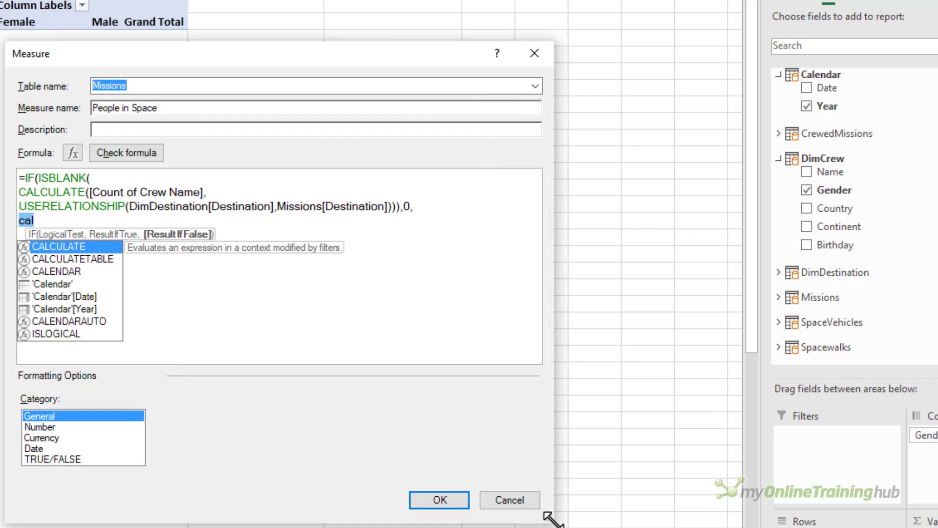
key("Tab")
type("cr")
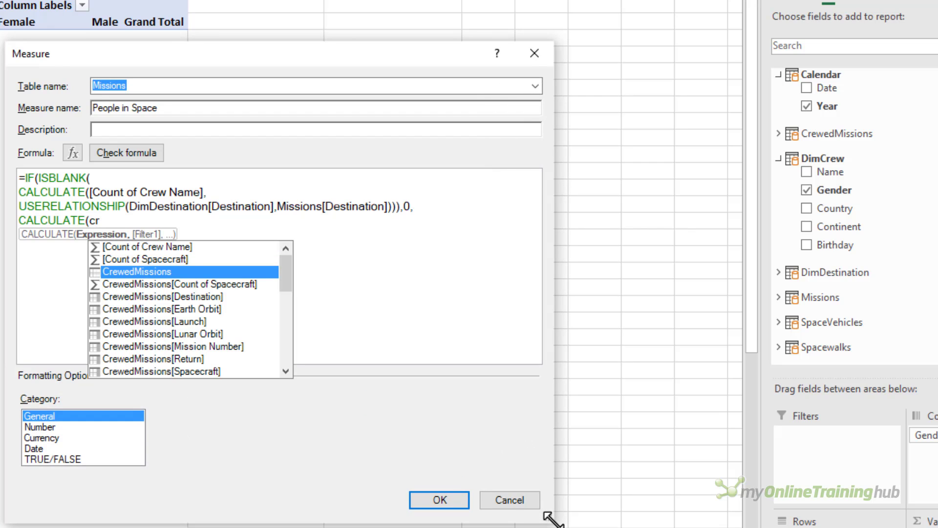
key("Up")
key("Up")
key("Tab")
type(",")
key("shift+Return")
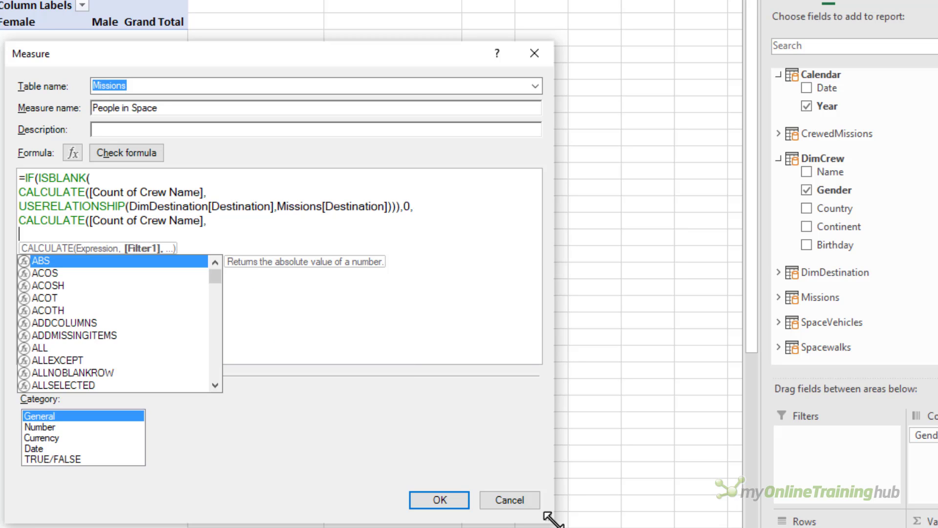
Complete the second CALCULATE with USERELATIONSHIP(DimDestination[Destination],Missions[Destination]) and close both functions
type("use")
key("Tab")
type("des")
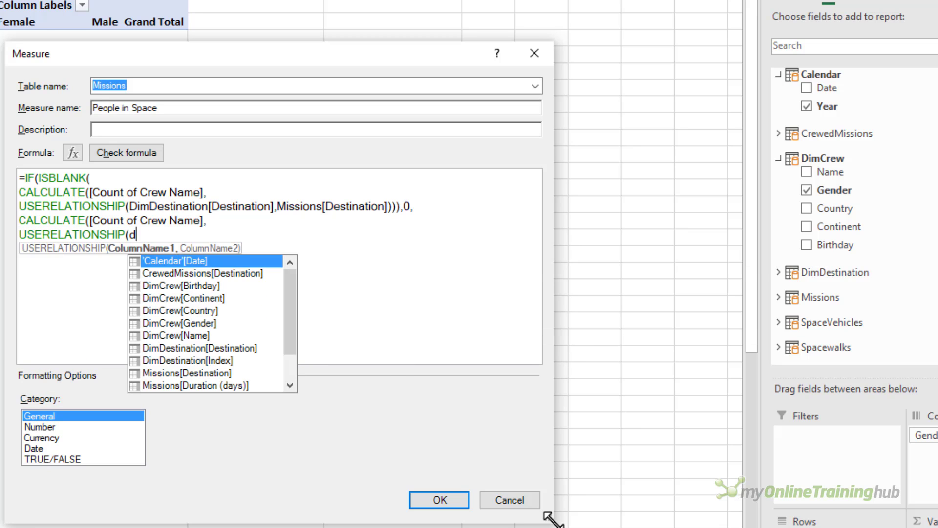
key("Down")
key("Down")
key("Up")
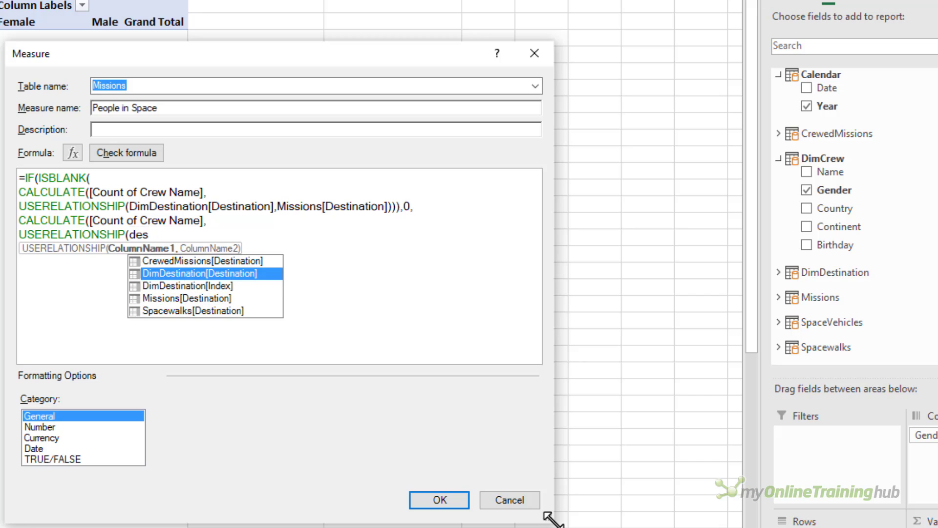
key("Tab")
type(",des")
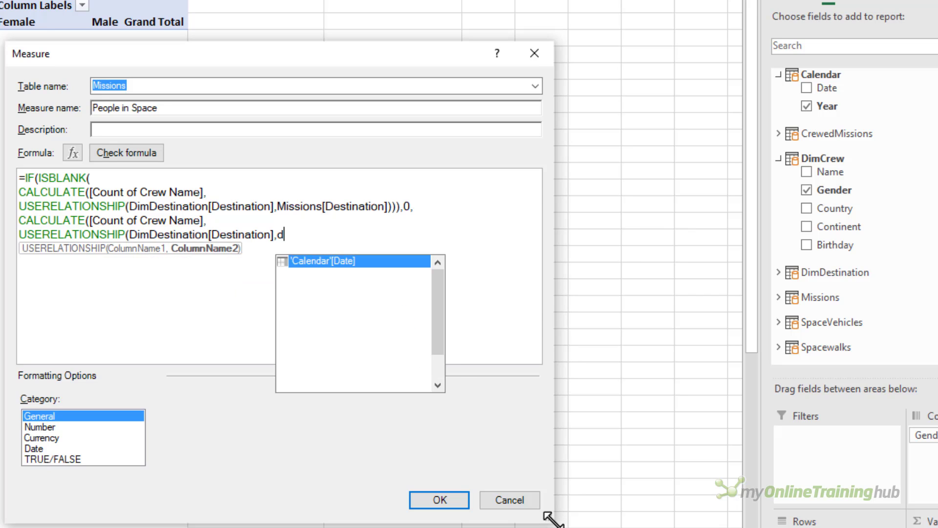
key("Down")
key("Down")
key("Down")
key("Tab")
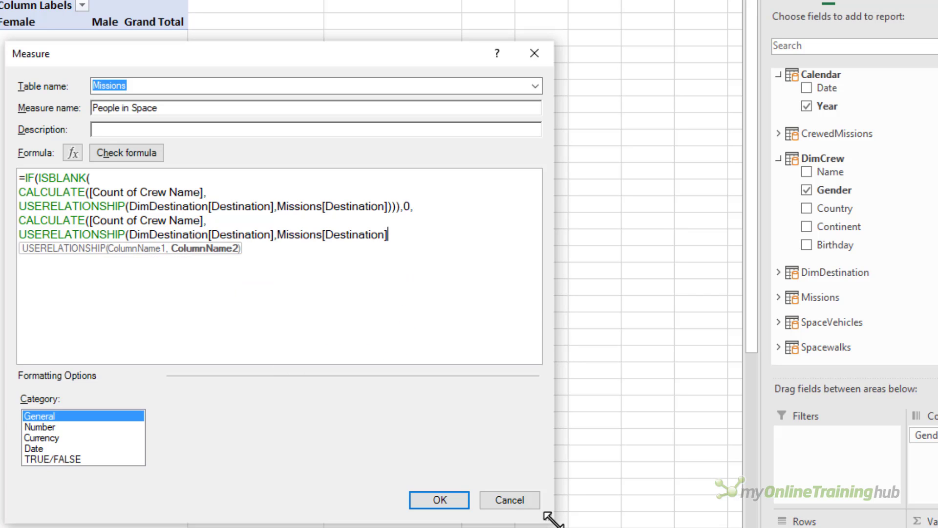
type(")")
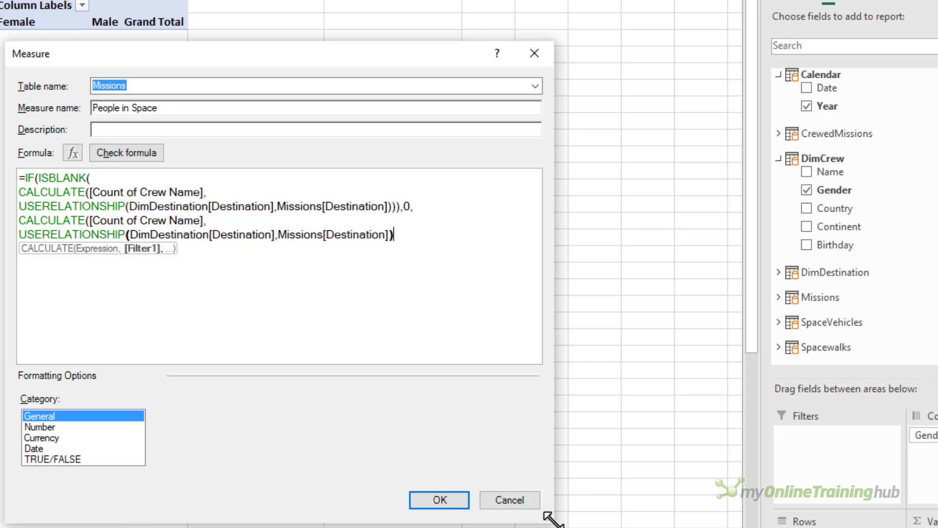
type(")")
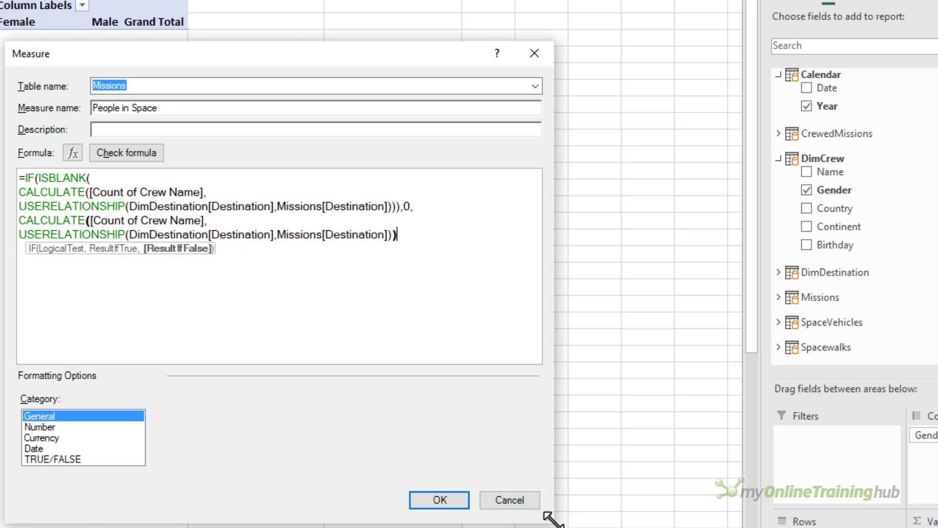
Check the measure formula, add the missing closing parenthesis of the IF function, and check it again
left_click(154, 155)
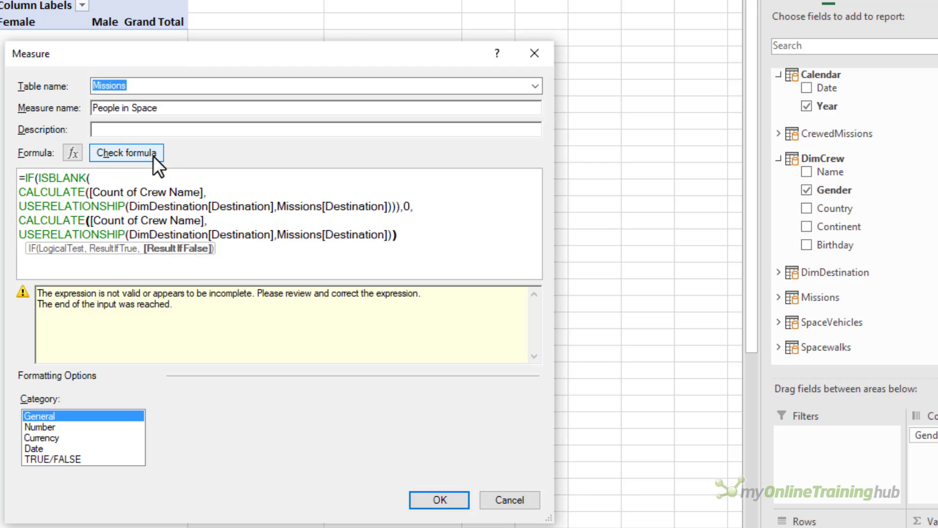
left_click(425, 248)
type(")")
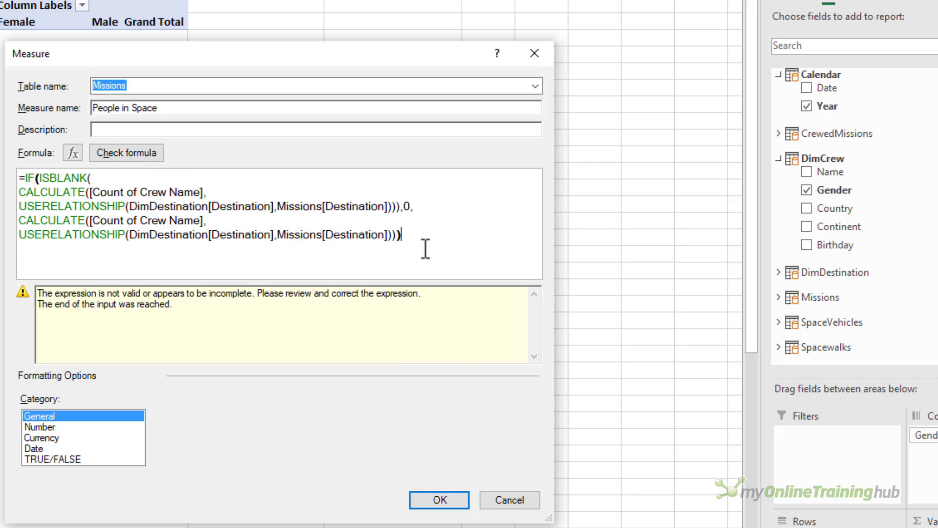
left_click(128, 151)
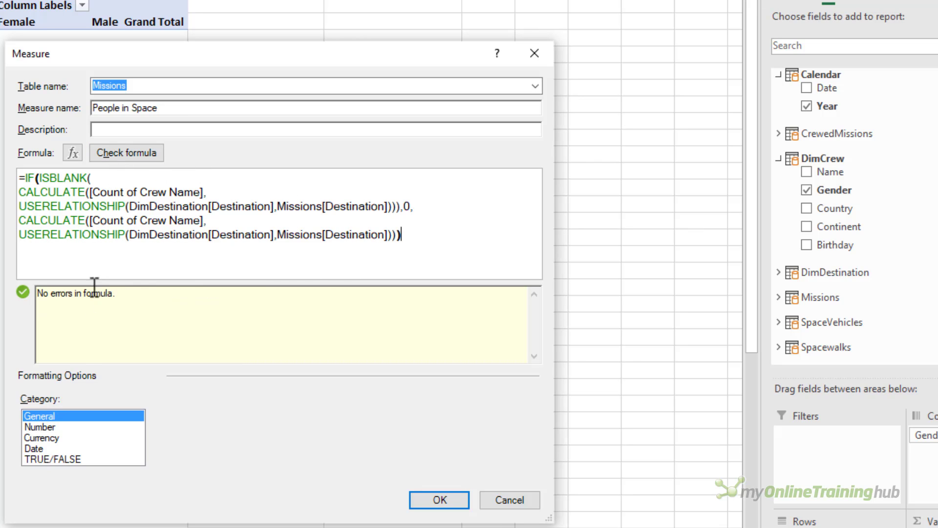
Format the measure as a Whole Number with a 1000 separator and save it
left_click(66, 427)
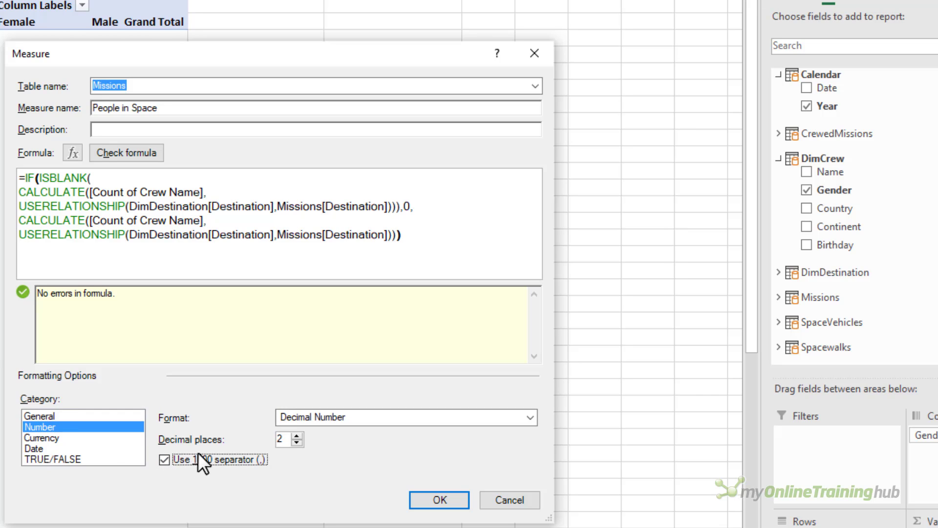
left_click(328, 418)
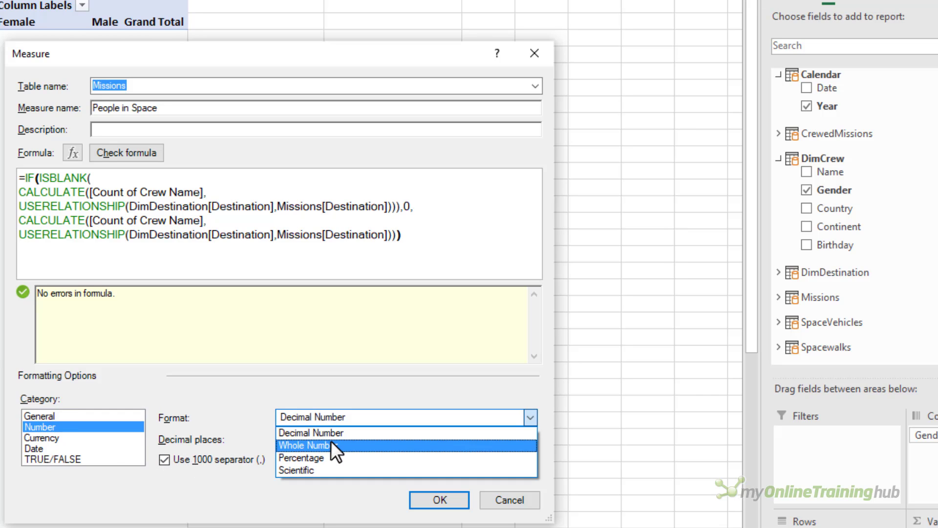
left_click(331, 441)
left_click(437, 497)
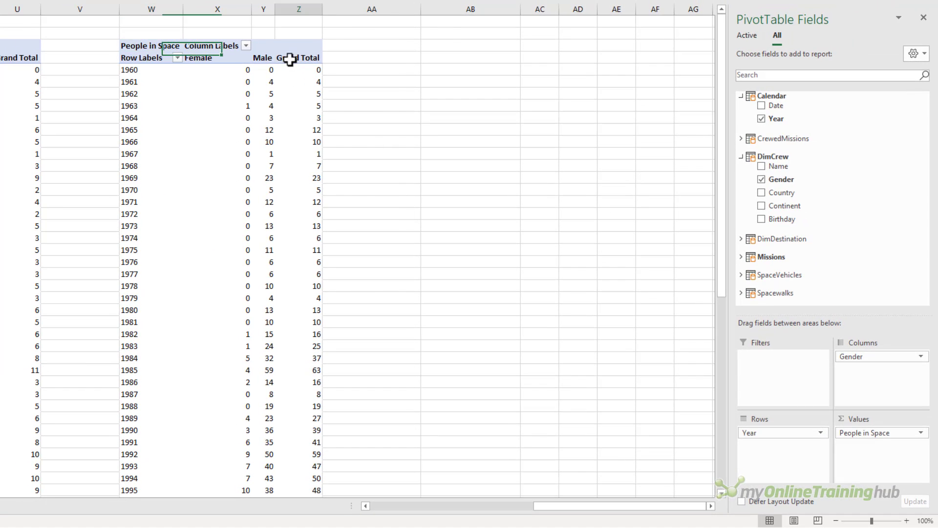
Remove the Grand Total column from the People in Space PivotTable and filter out the (blank) year
right_click(213, 37)
left_click(269, 136)
left_click(176, 58)
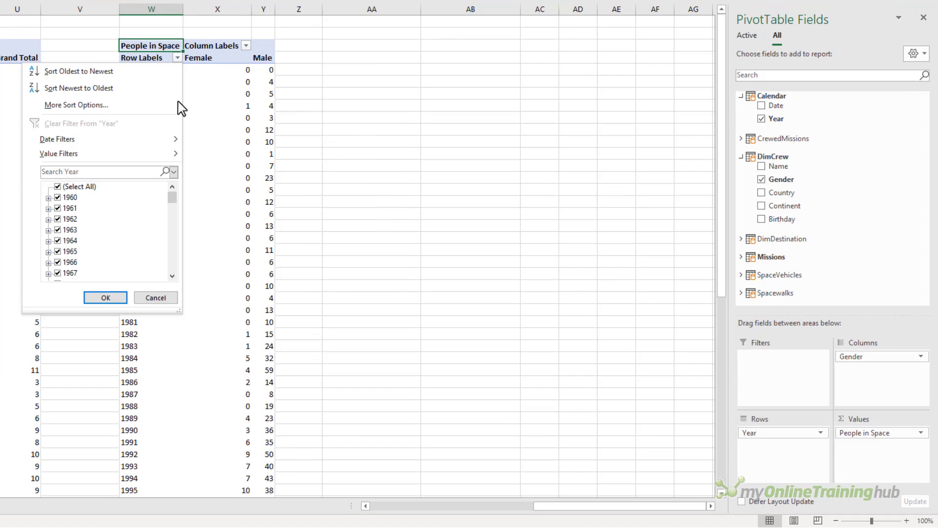
left_click_drag(172, 197, 163, 279)
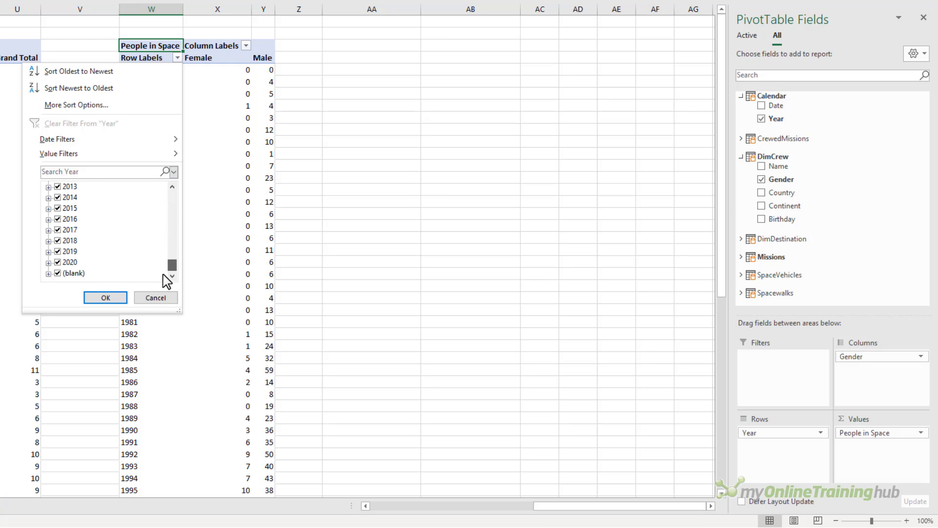
left_click(58, 273)
left_click(103, 299)
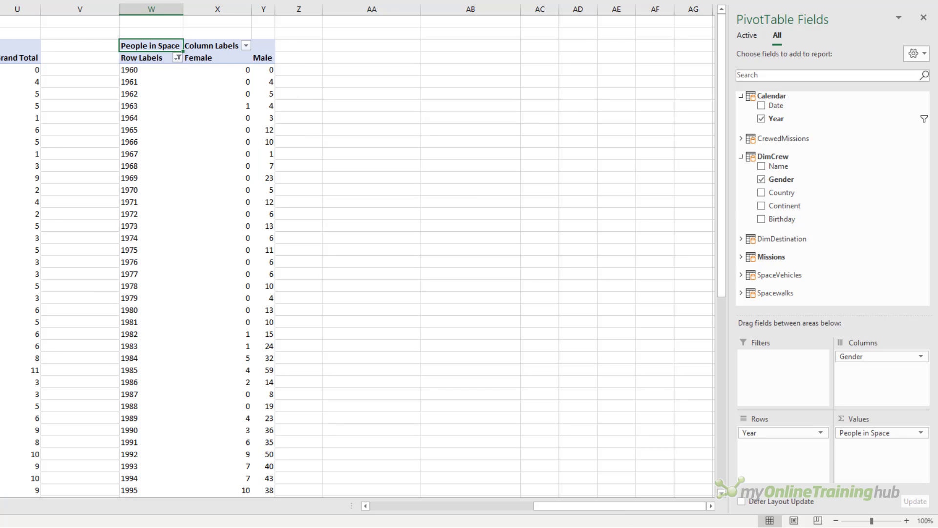
Examine the Female values for 1960 to 1979 in the People in Space PivotTable, then select cell AA4
left_click_drag(208, 69, 214, 293)
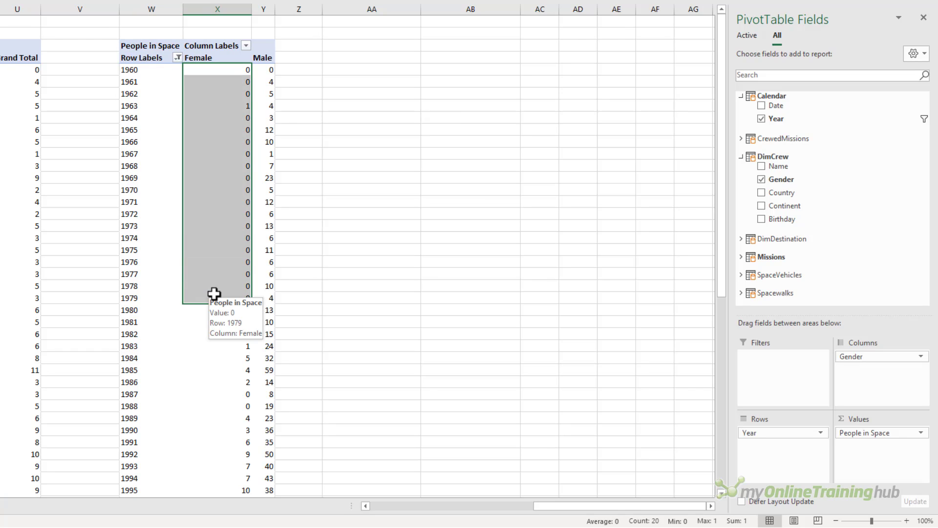
left_click(340, 57)
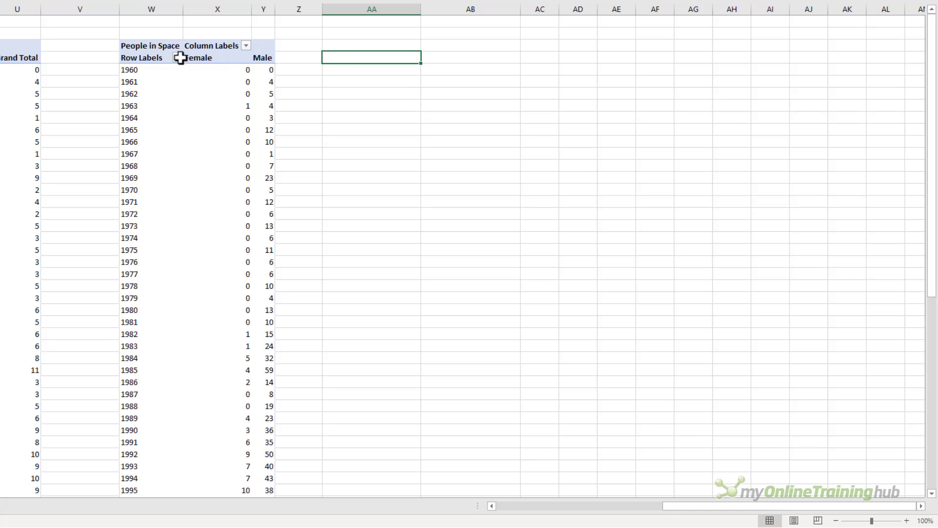
Copy the Row Labels column with all its years from the People in Space PivotTable and paste it as values at AA4
left_click(163, 56)
key("ctrl+c")
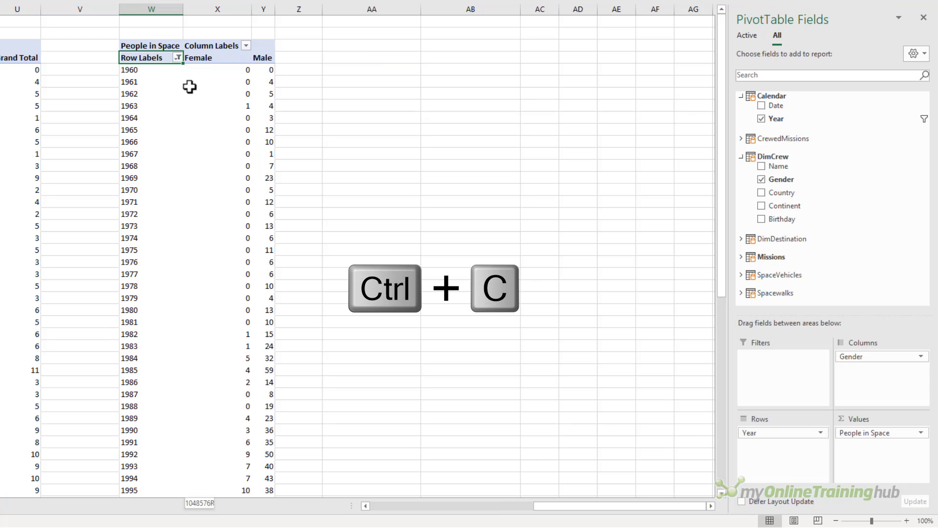
key("ctrl+shift+Down")
key("shift+Up")
key("ctrl+c")
key("Right")
key("Right")
key("Right")
key("Right")
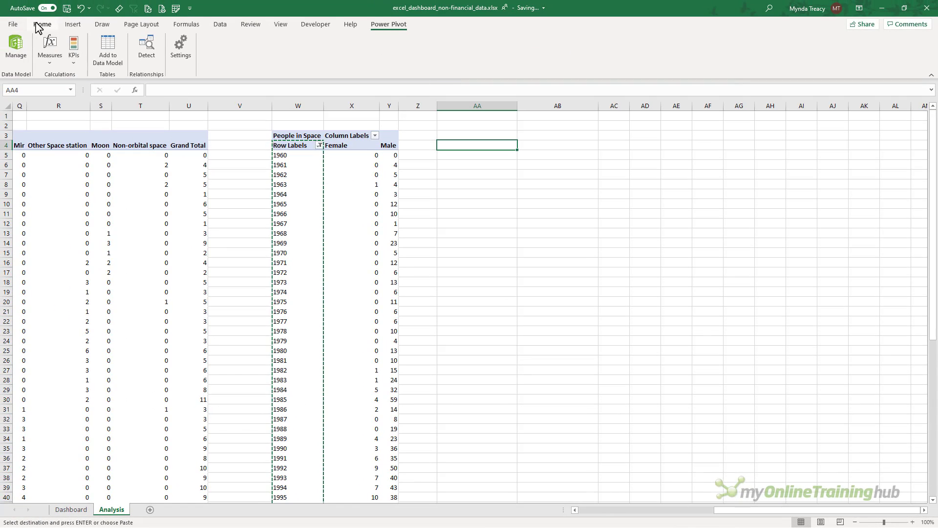
left_click(20, 11)
left_click(14, 62)
left_click(13, 135)
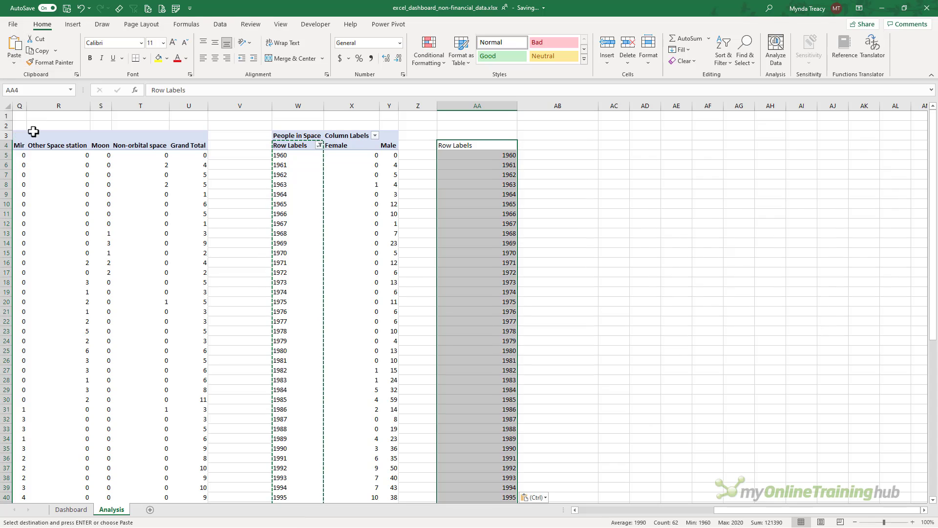
Rename the AA4 header to Year and copy the PivotTable's Female and Male headers into AB4:AC4
left_click(586, 150)
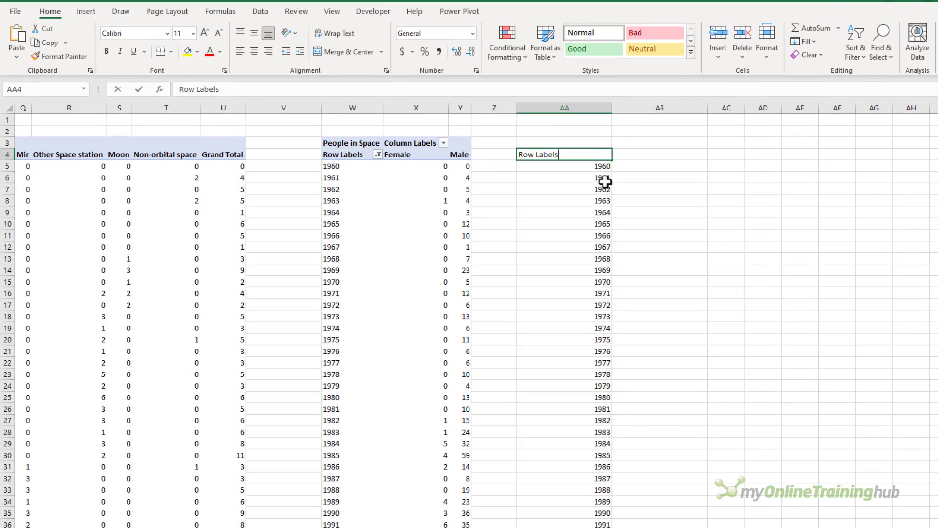
type("Year")
key("Tab")
left_click_drag(394, 155, 459, 154)
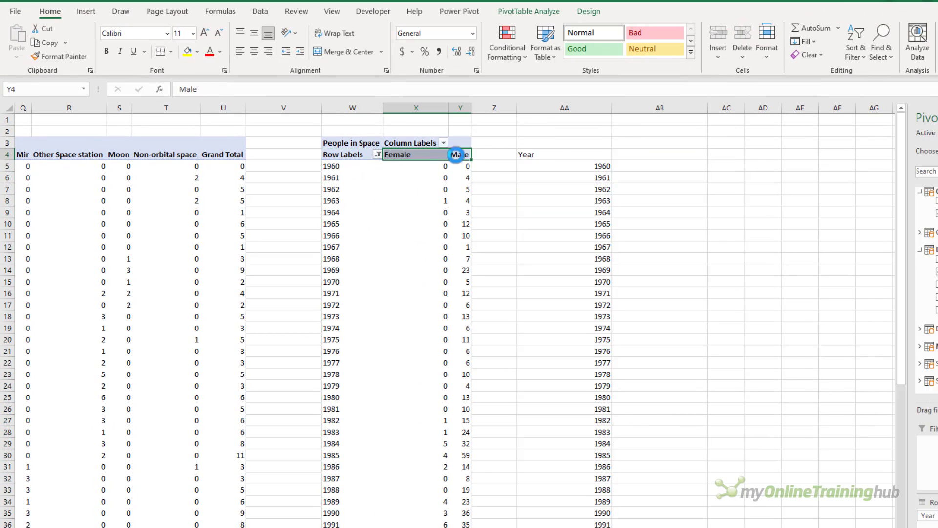
key("ctrl+c")
left_click(650, 151)
key("alt+w")
key("ctrl+v")
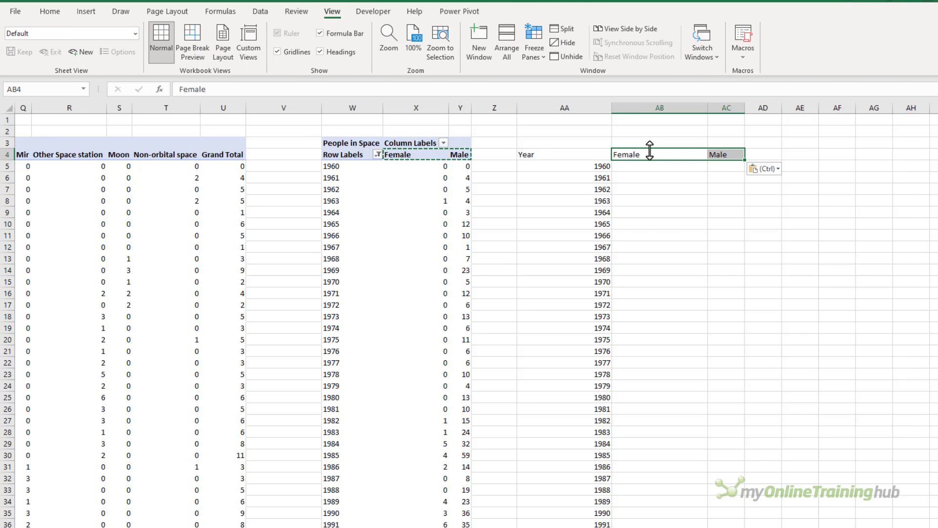
Enter =-X5 in AB5 for negative Female values and =Y5 in AC5 for the Male values
key("Down")
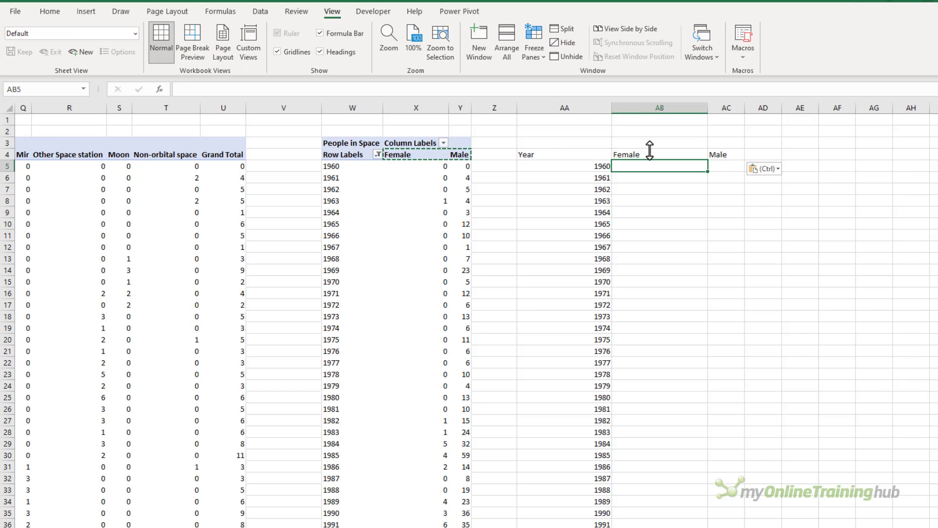
type("-")
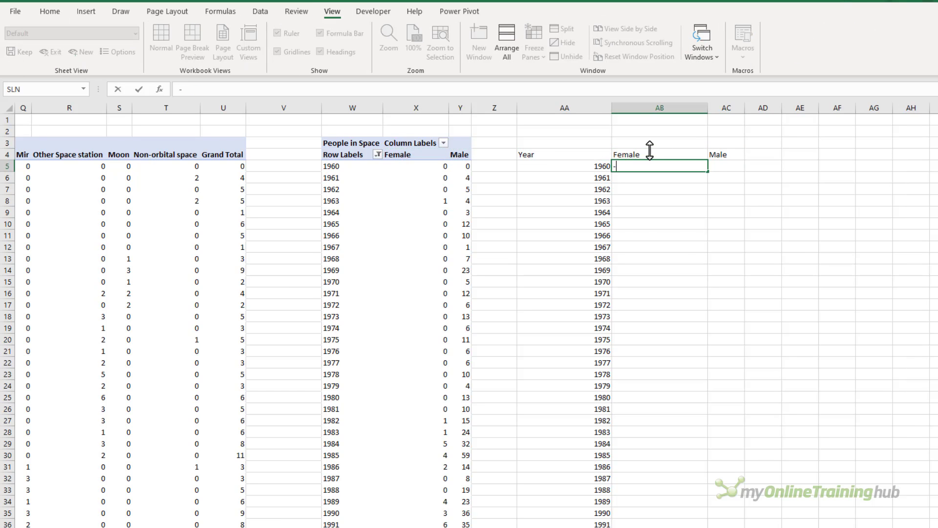
left_click(426, 170)
key("Return")
key("Up")
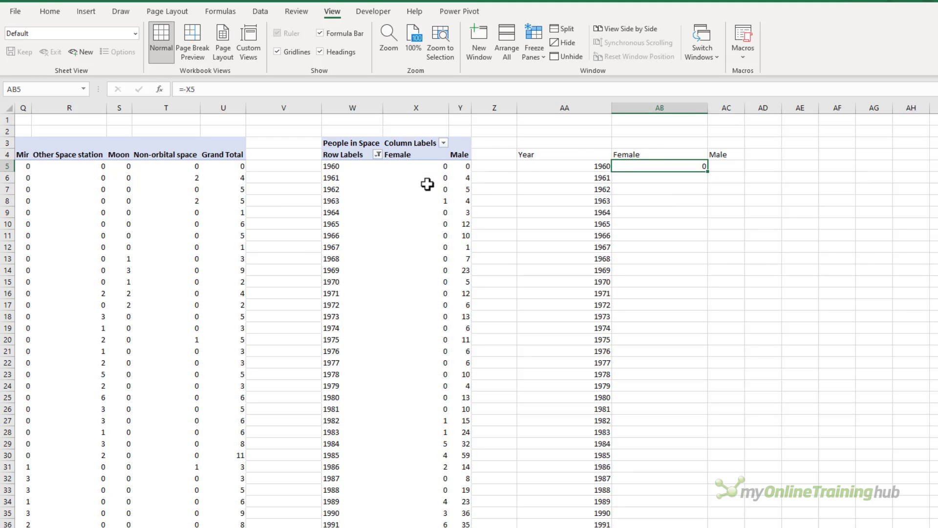
key("Right")
type("=")
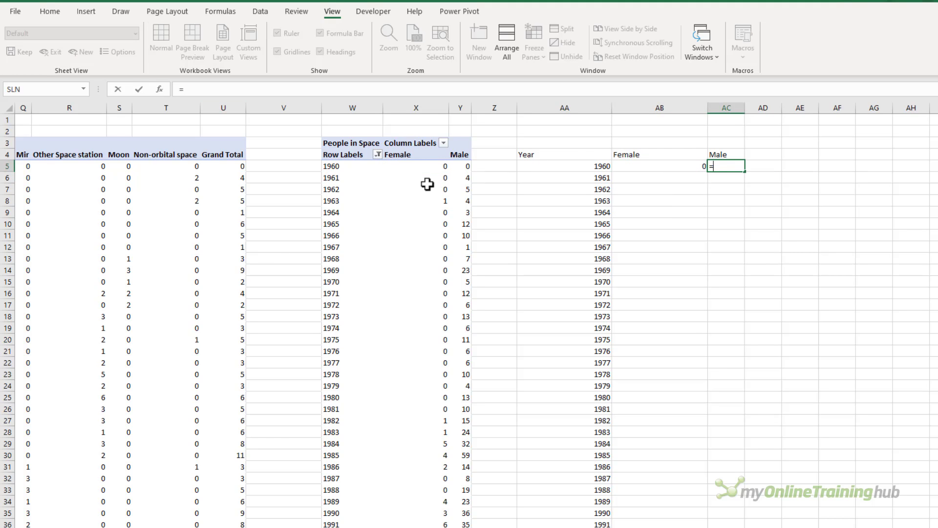
type("Y5")
key("Return")
Fill the Female and Male formulas down beside all the years and autofit the widths of columns AA to AC
left_click_drag(664, 166, 717, 166)
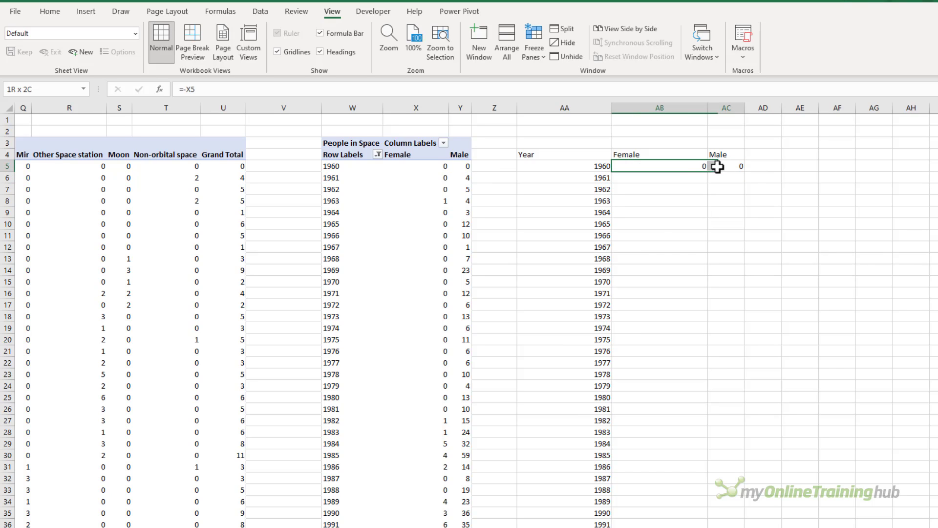
double_click(745, 172)
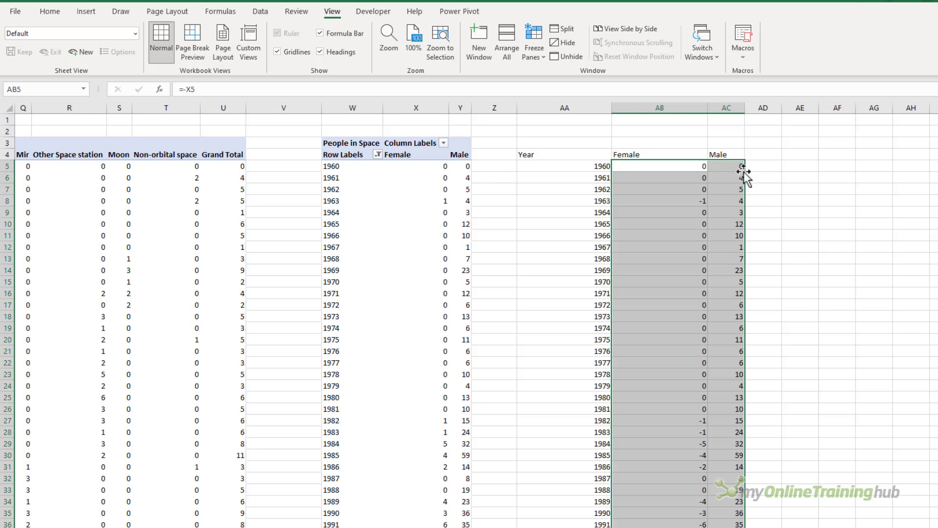
left_click_drag(718, 108, 611, 106)
double_click(611, 106)
left_click(549, 166)
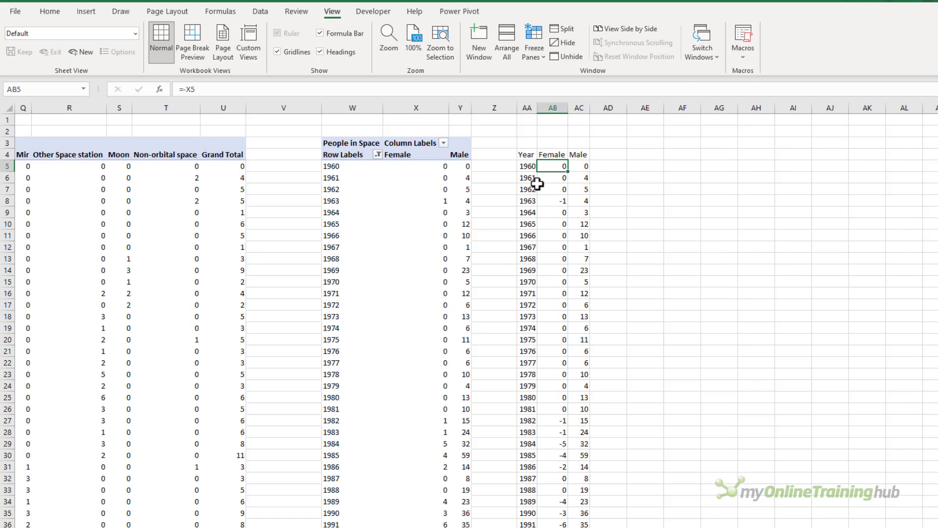
Insert a 2-D clustered column chart from the Year, Female and Male table and widen it
scroll(535, 190, "down", 1)
scroll(535, 190, "down", 8)
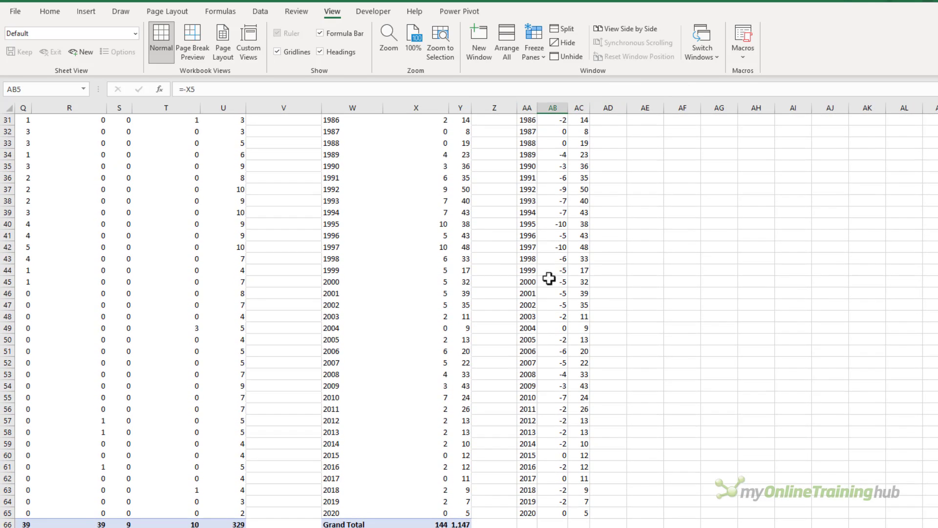
scroll(549, 283, "up", 7)
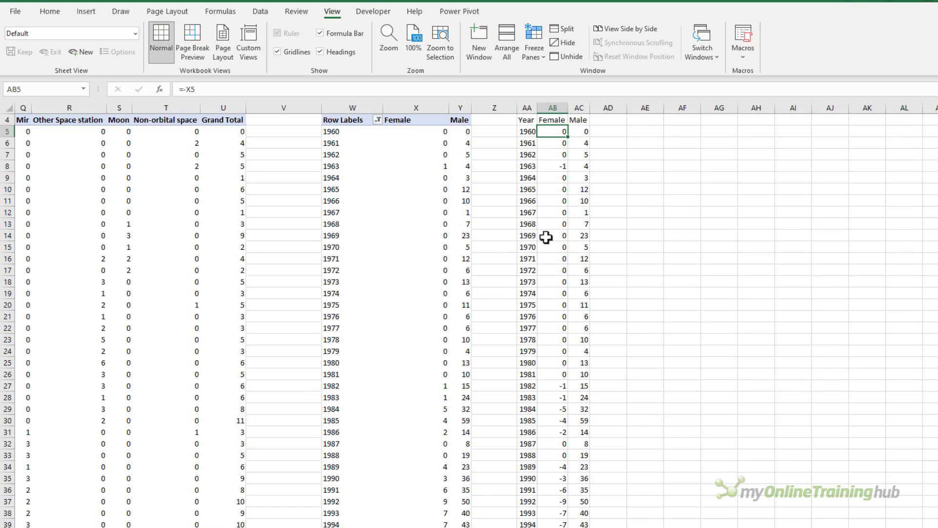
scroll(544, 195, "up", 1)
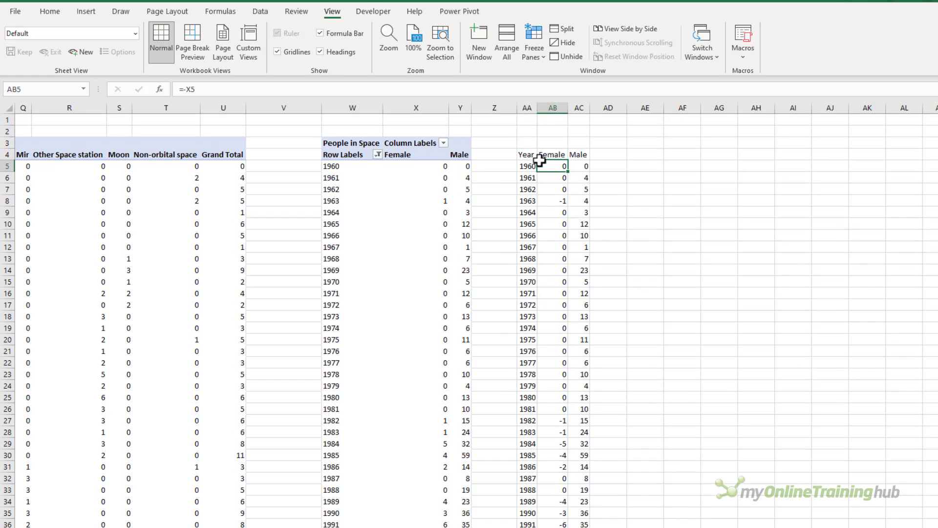
left_click(86, 11)
left_click(531, 48)
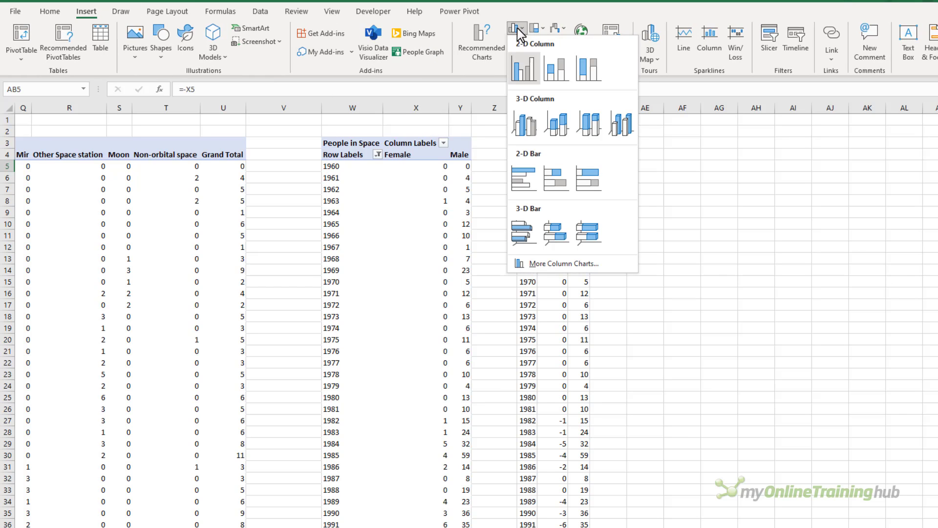
left_click(520, 62)
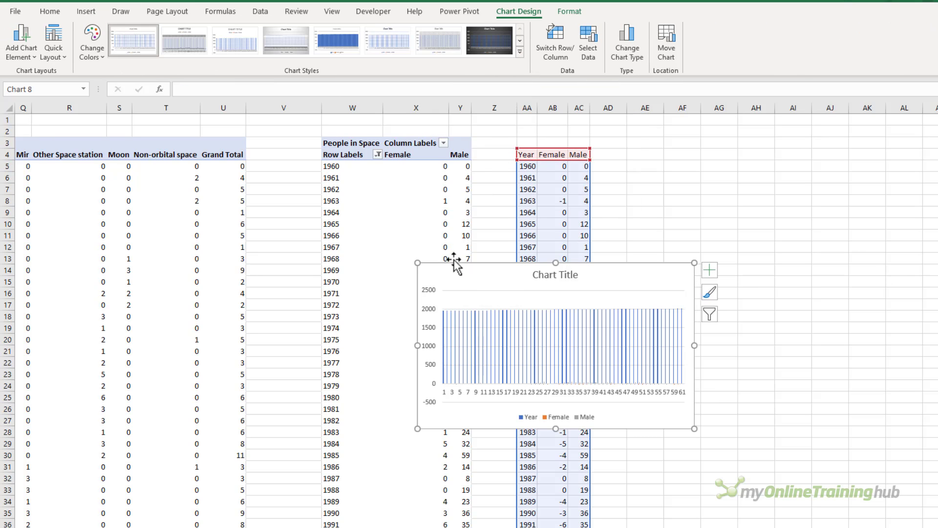
left_click_drag(418, 345, 205, 338)
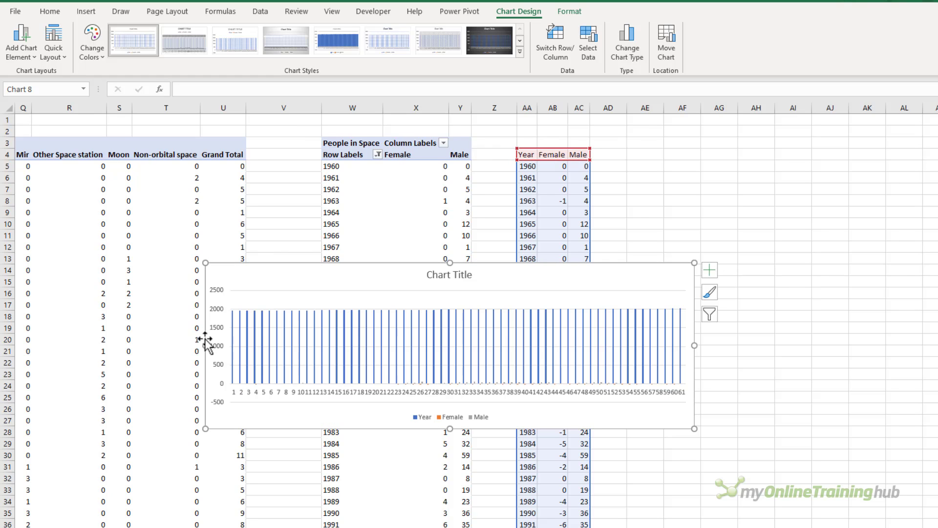
Remove the Year series from the chart's data source and set the horizontal axis labels to =Analysis!$AA$5:$AA$65
right_click(495, 327)
left_click(503, 385)
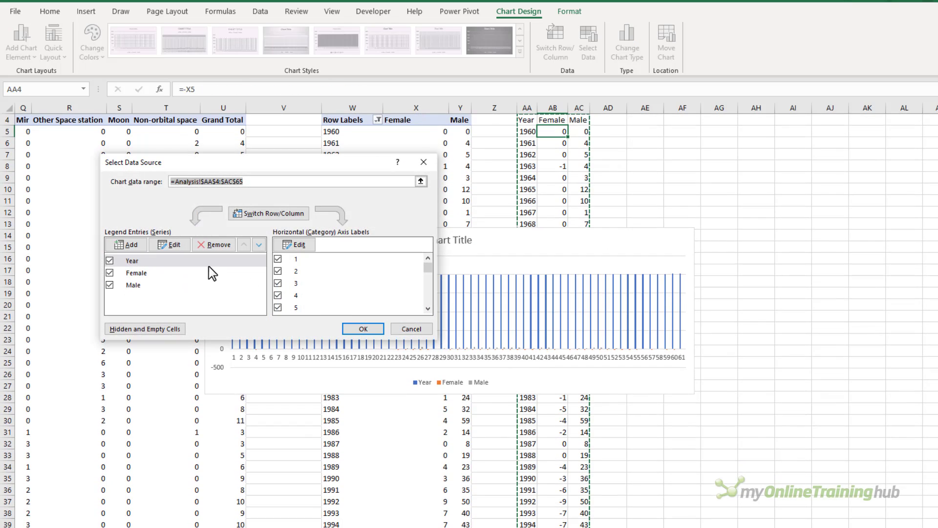
left_click(208, 262)
left_click(215, 244)
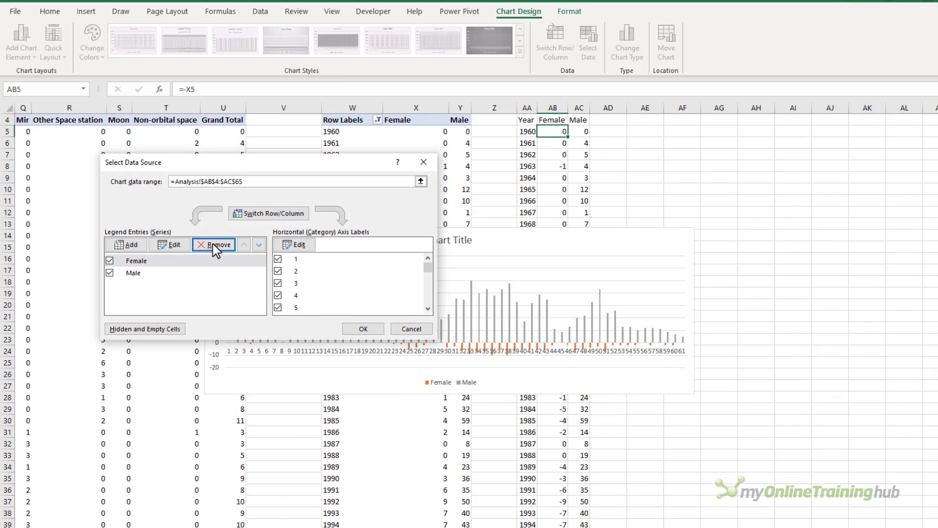
left_click(293, 244)
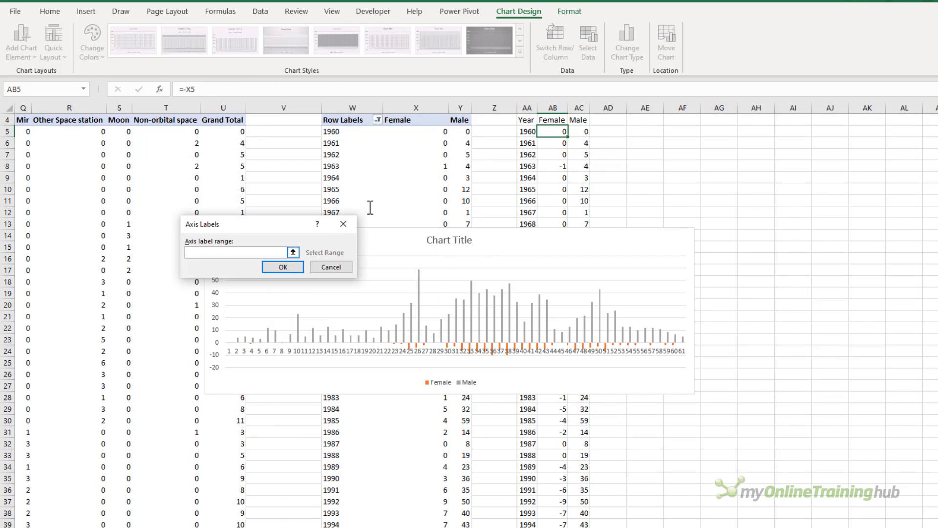
left_click(529, 131)
key("ctrl+shift+Down")
key("Return")
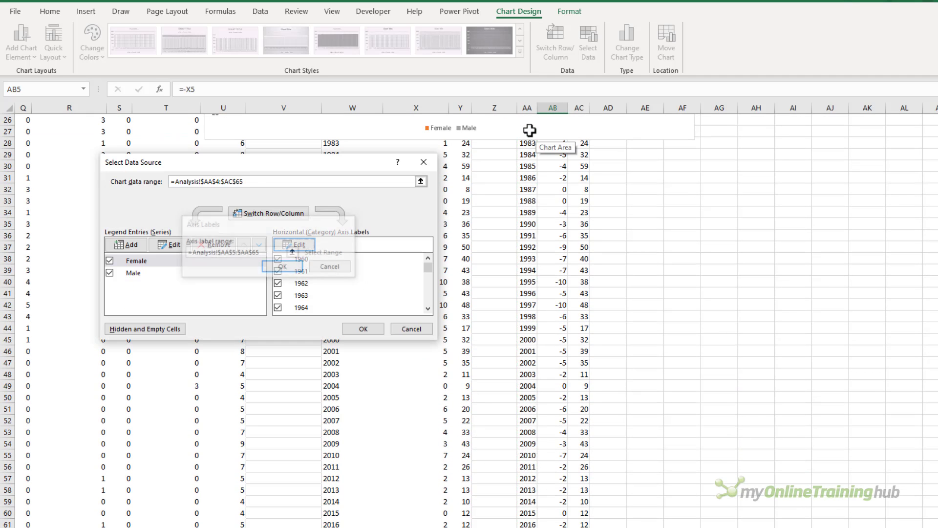
left_click(364, 328)
scroll(537, 293, "up", 8)
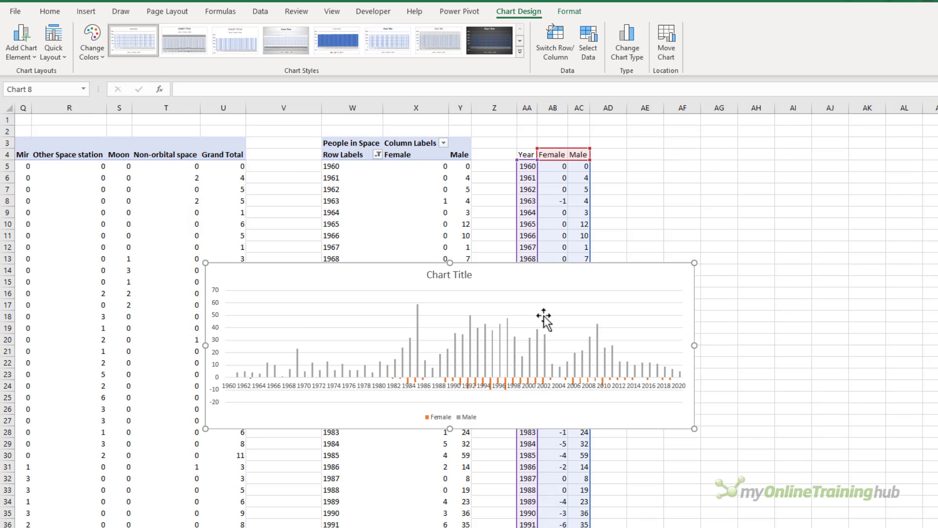
Widen the chart further and move its title to the chart's upper-left corner
left_click_drag(205, 345, 119, 345)
left_click(412, 275)
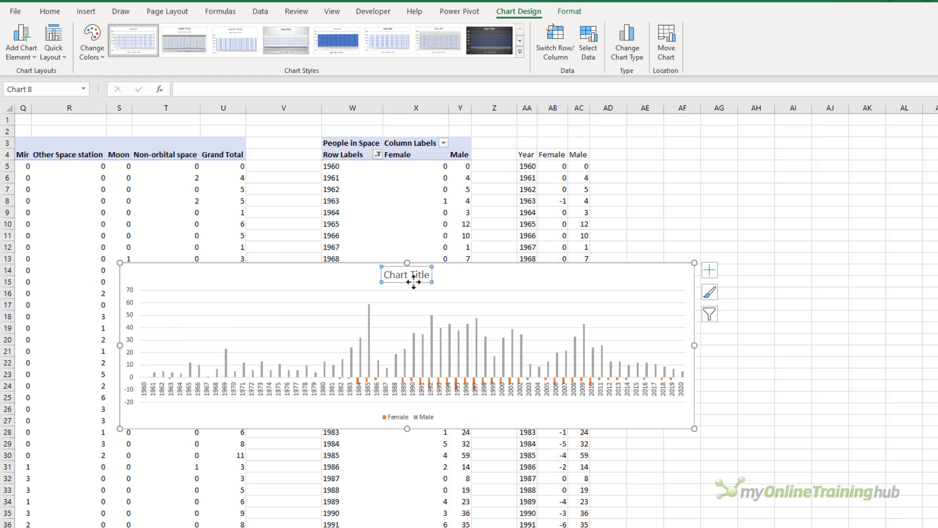
left_click_drag(413, 281, 160, 282)
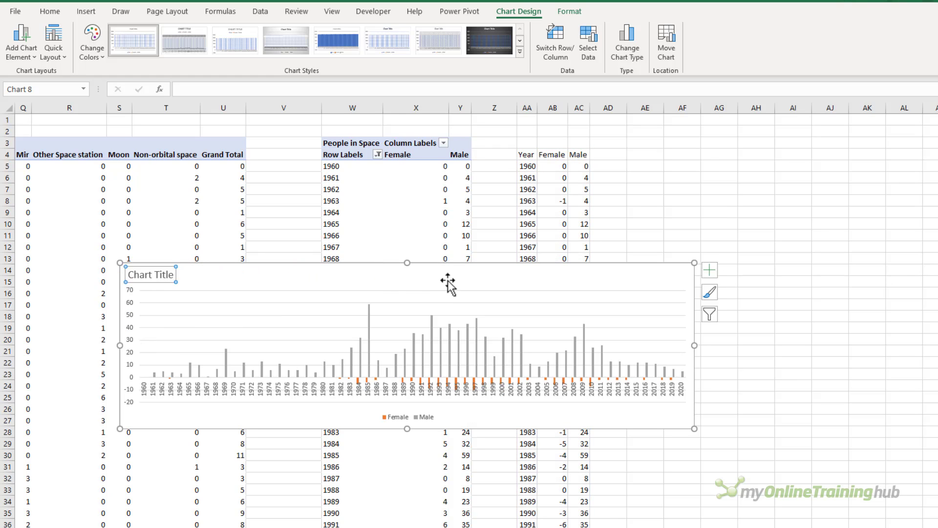
Place the chart legend at the top of the chart
left_click(705, 271)
left_click(670, 283)
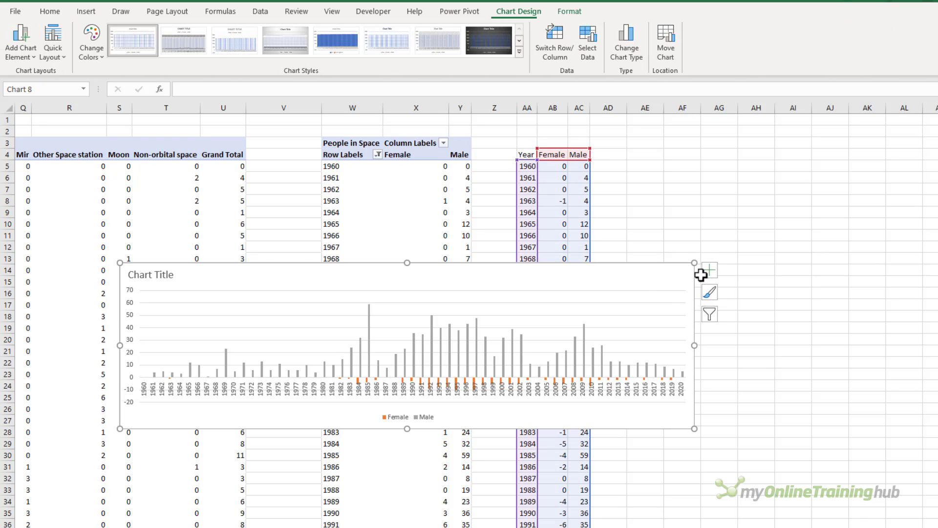
left_click(710, 270)
left_click(799, 365)
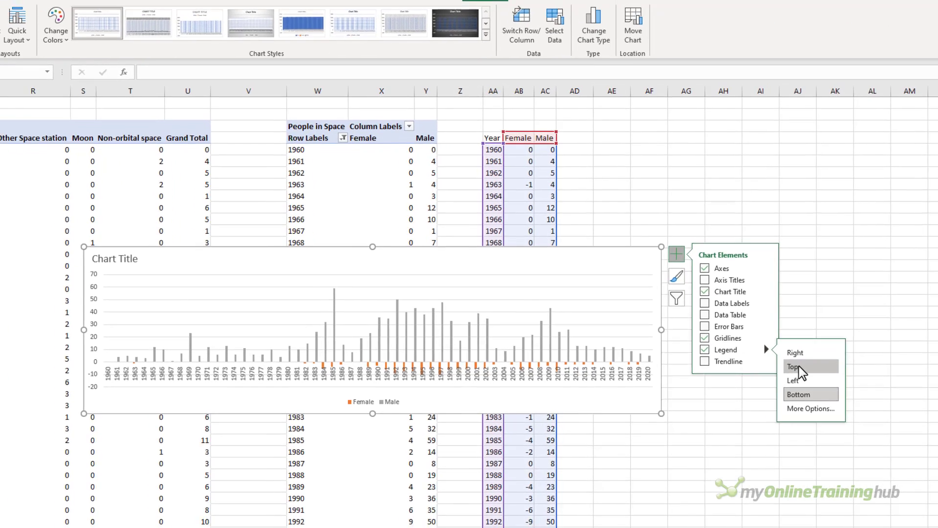
Set the horizontal axis label position to Low and the interval between labels to 10
left_click(824, 382)
key("ctrl+1")
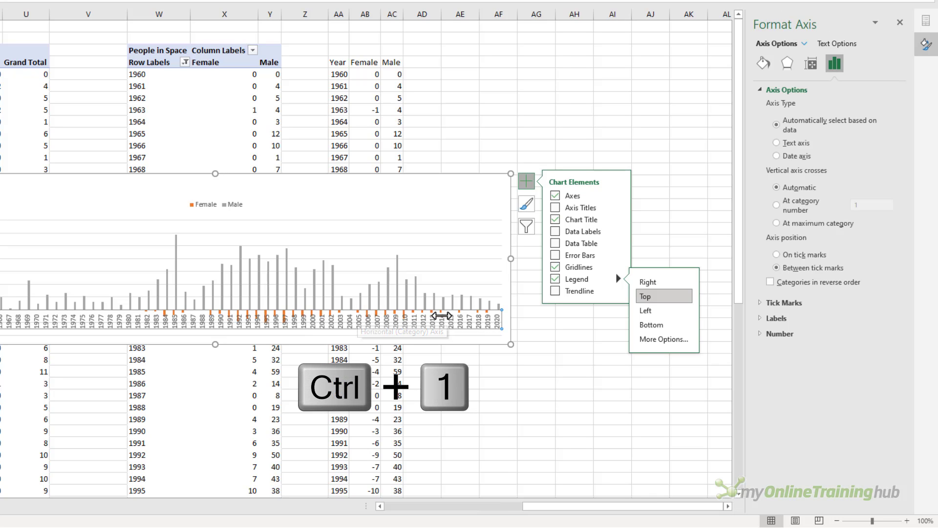
left_click(770, 318)
left_click(889, 402)
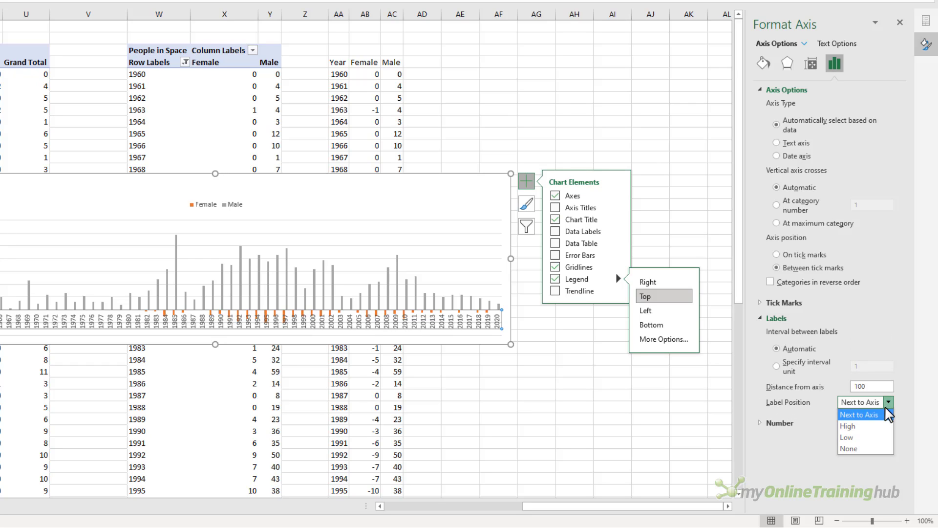
left_click(865, 436)
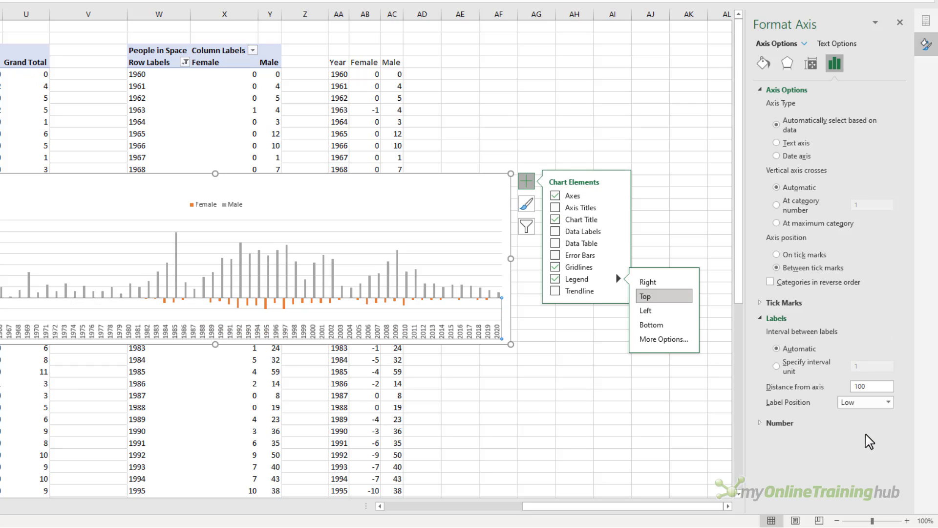
left_click(803, 372)
left_click(866, 366)
type("0")
key("Return")
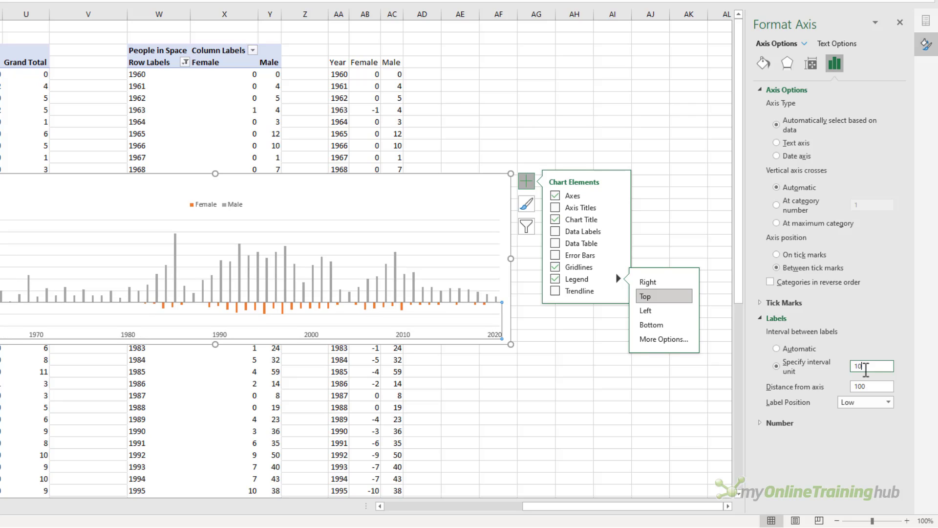
Set the column series' gap width to 30% and the series overlap to 100%
left_click(239, 282)
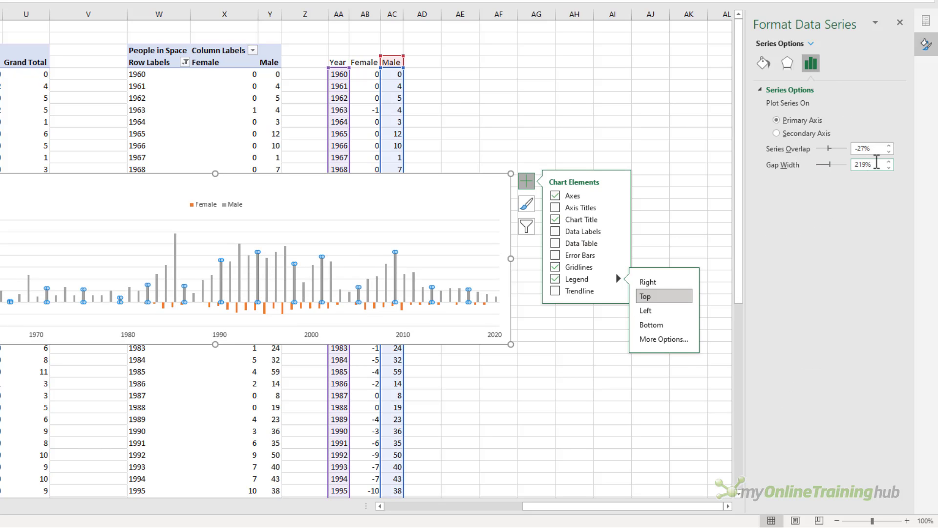
left_click_drag(877, 162, 819, 171)
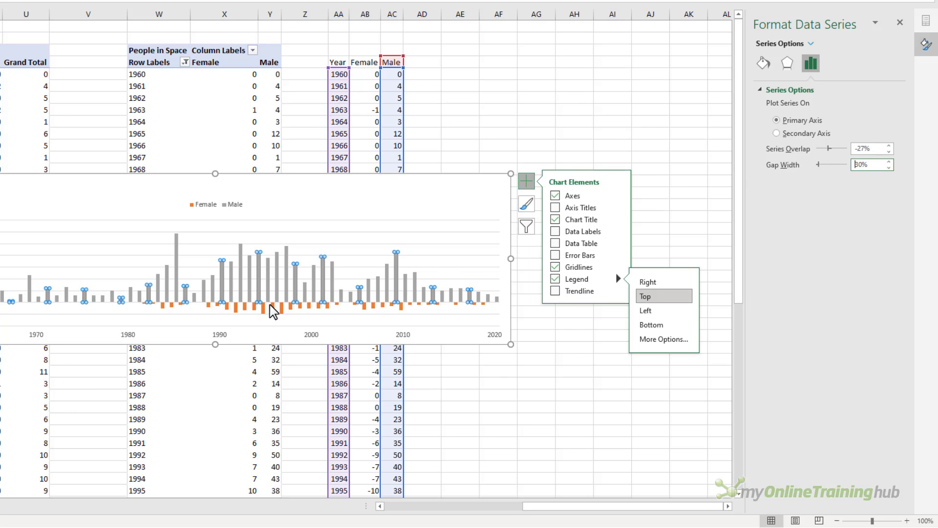
mouse_move(272, 310)
left_click_drag(878, 149, 804, 155)
type("100")
key("Return")
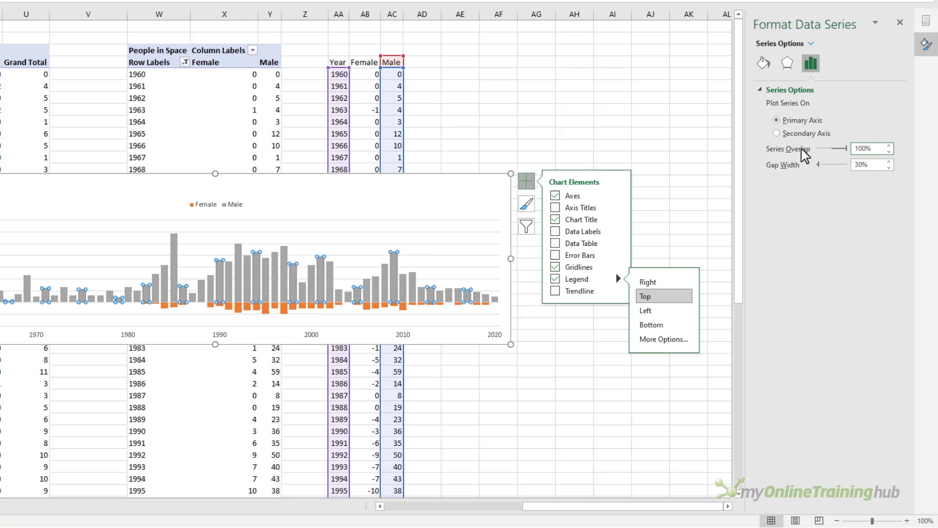
Fill the Female column series with a solid dark blue theme colour
left_click(764, 63)
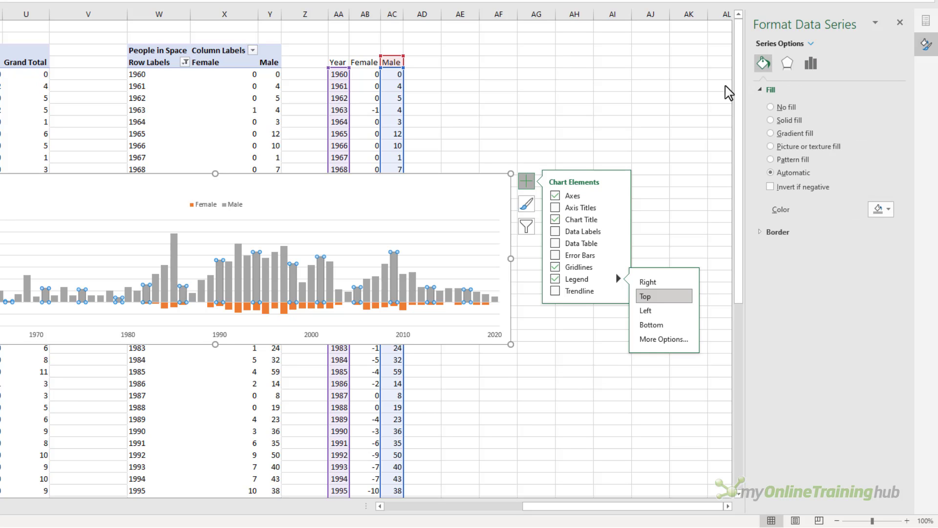
left_click(294, 308)
left_click(888, 209)
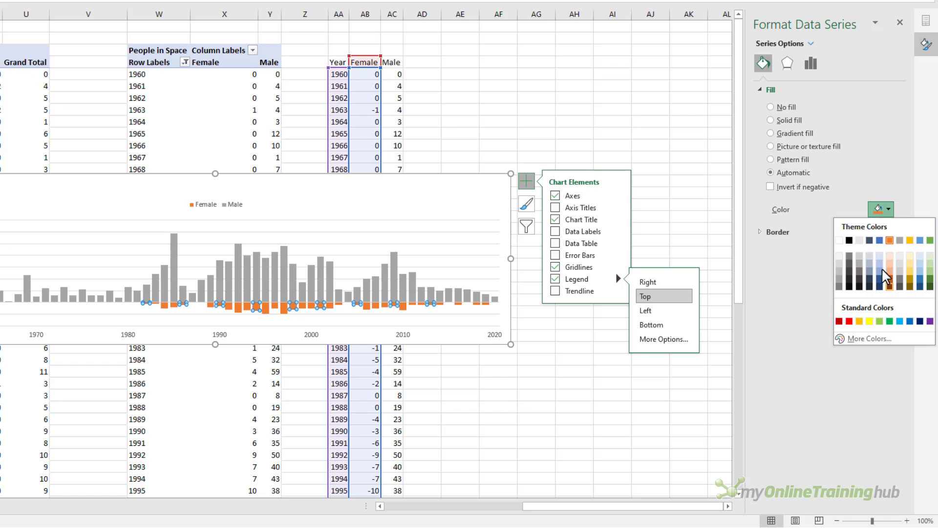
left_click(880, 287)
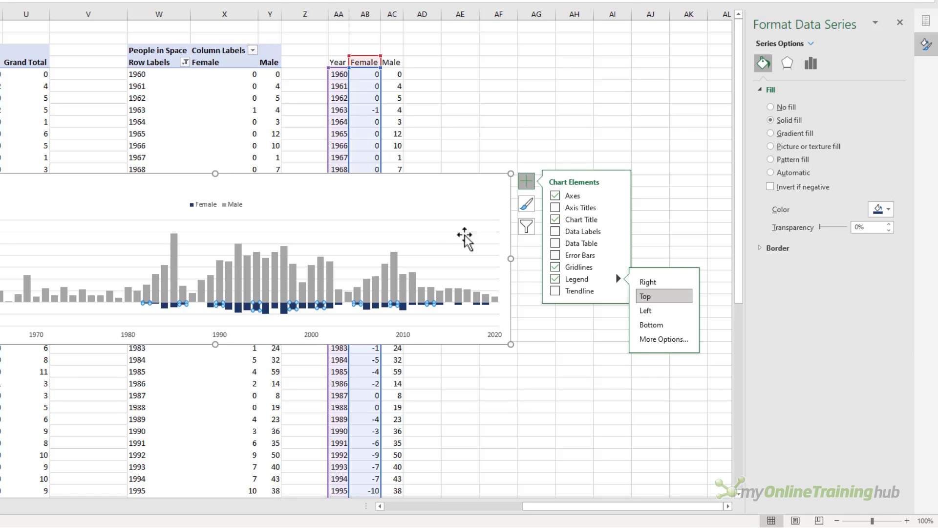
Replace the chart title text with "People in Space"
left_click(211, 206)
left_click(173, 180)
left_click(174, 181)
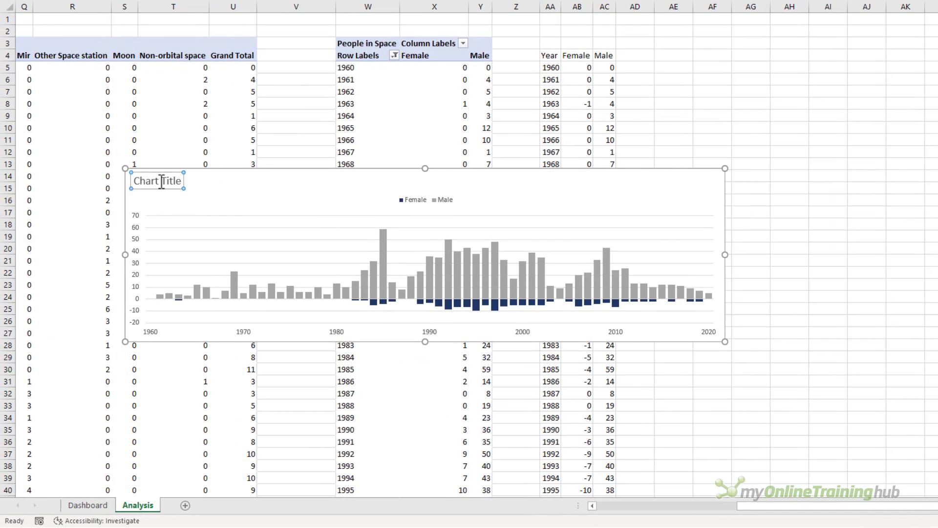
left_click_drag(135, 181, 190, 200)
type("People in Space")
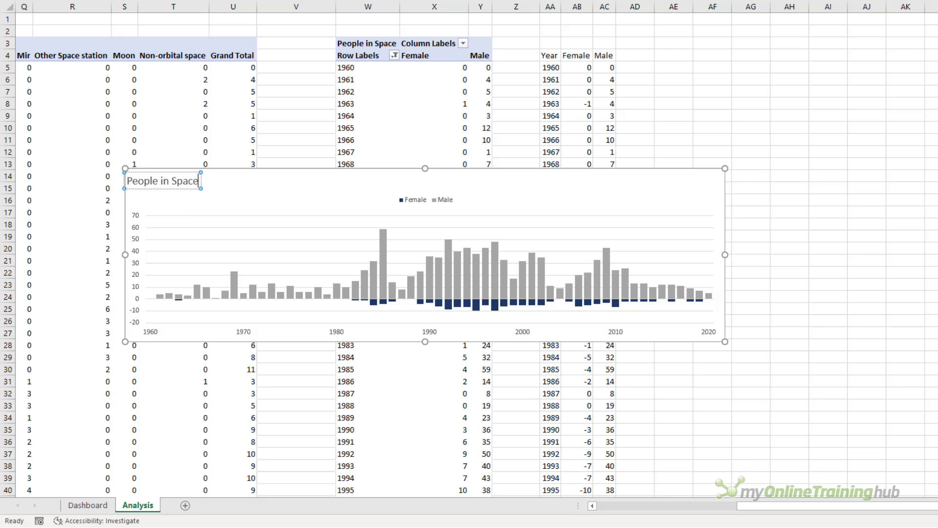
left_click(374, 232)
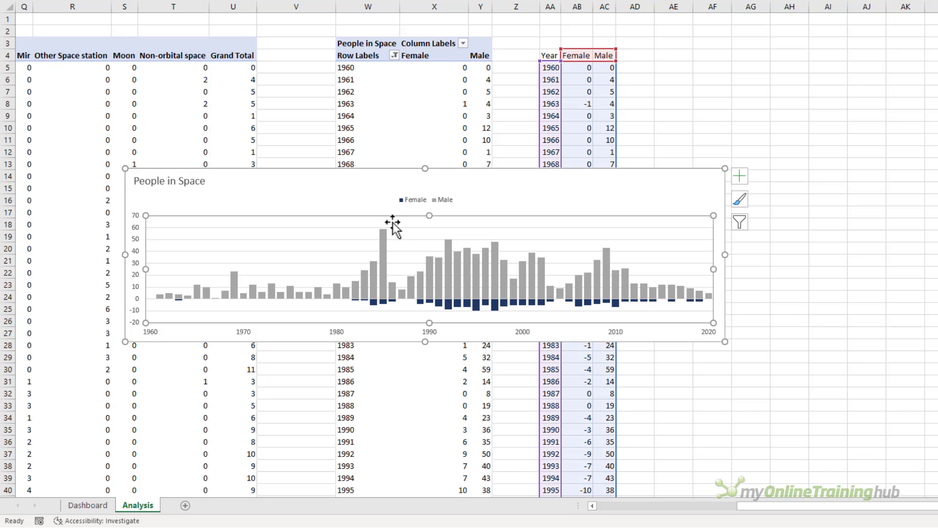
Move the Female/Male legend up beside the chart title
left_click(422, 204)
left_click_drag(419, 206, 271, 184)
left_click(627, 228)
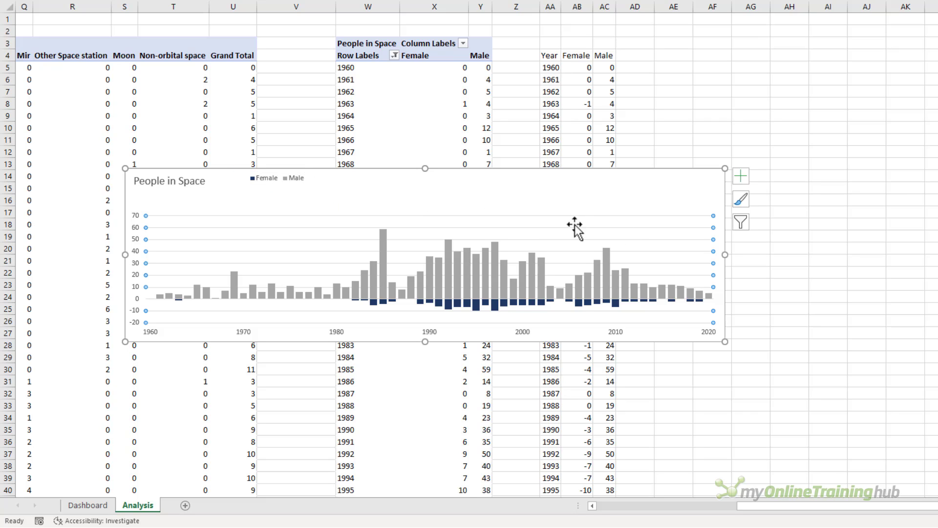
Extend the plot area upward to just below the chart title and remove the chart's gridlines
left_click(487, 218)
left_click_drag(430, 215, 424, 195)
left_click(741, 176)
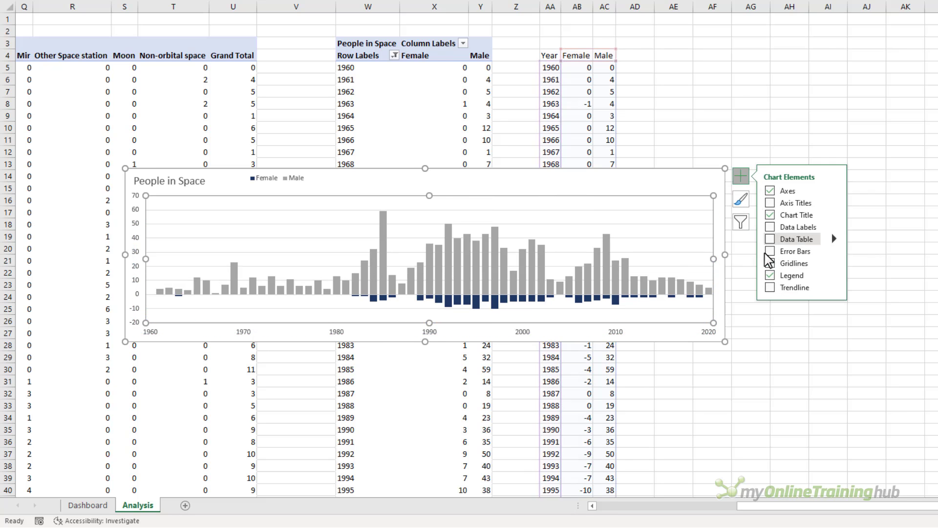
left_click(798, 419)
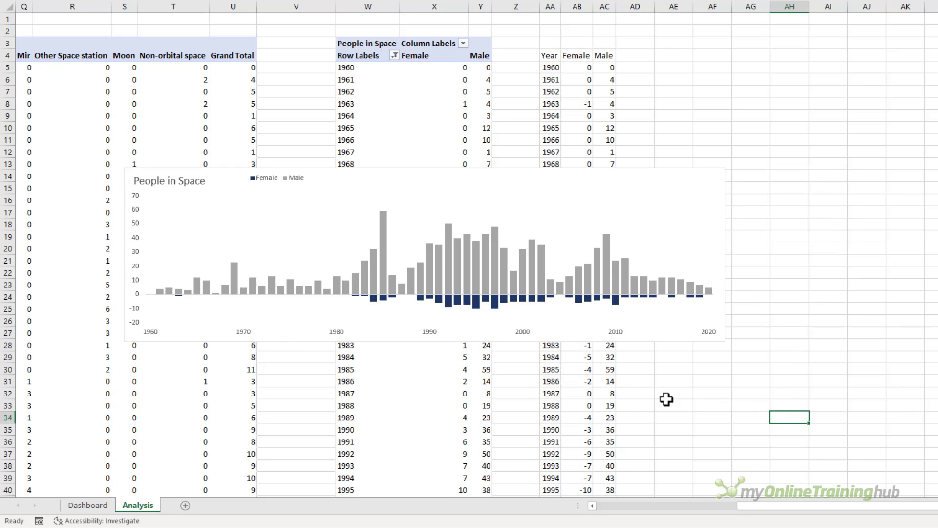
Apply the custom number format #,##0;#,##0 to the vertical axis so negative values show without a minus sign
left_click(136, 324)
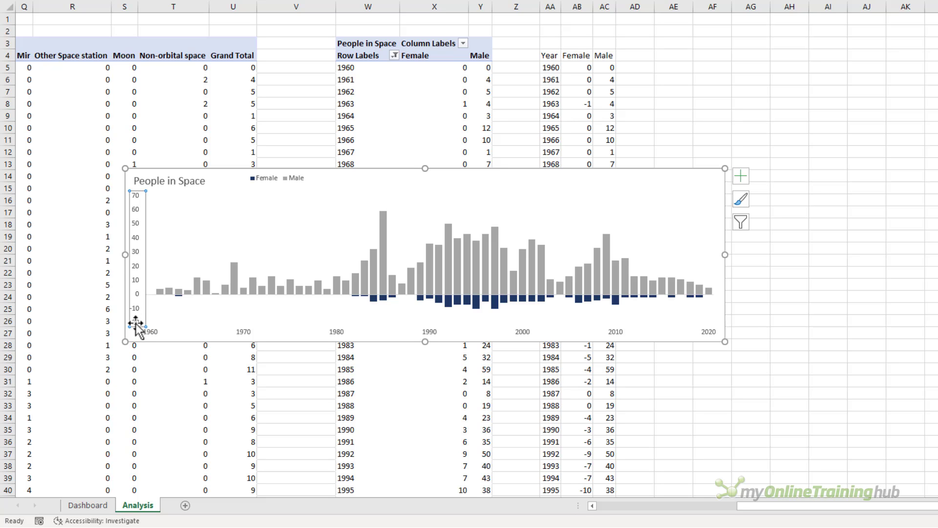
double_click(136, 324)
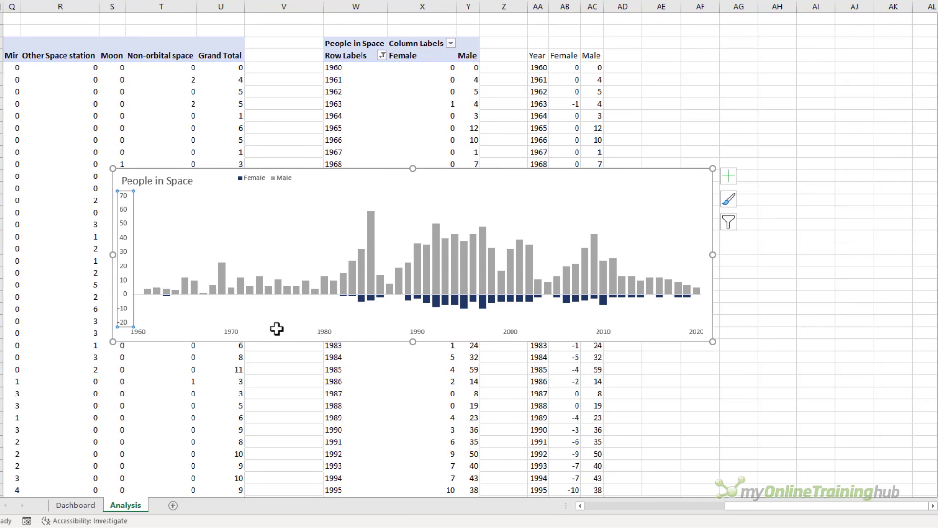
left_click(771, 357)
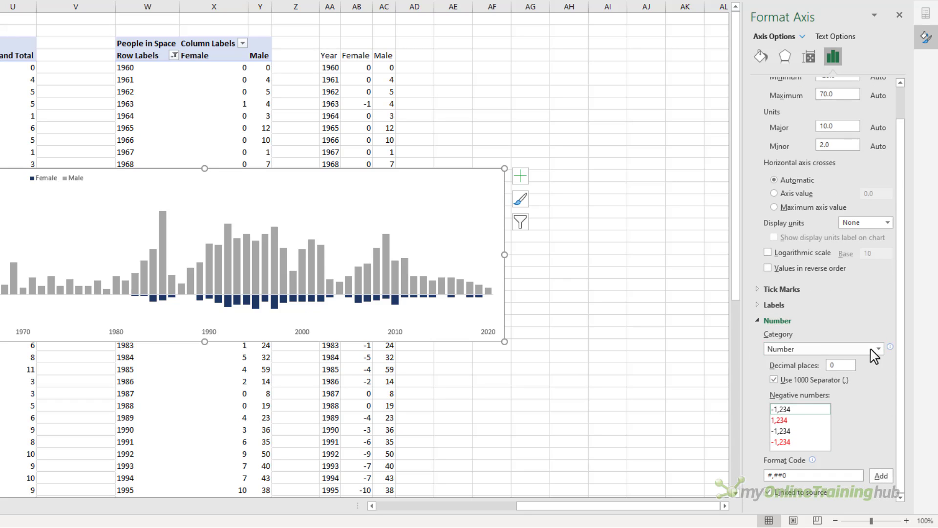
left_click(876, 349)
left_click(814, 488)
left_click(829, 415)
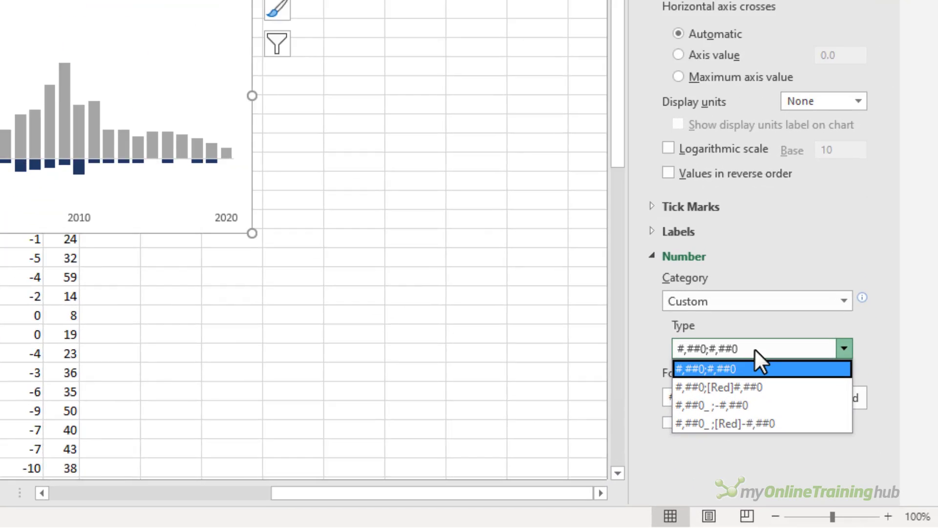
left_click(823, 416)
left_click(668, 320)
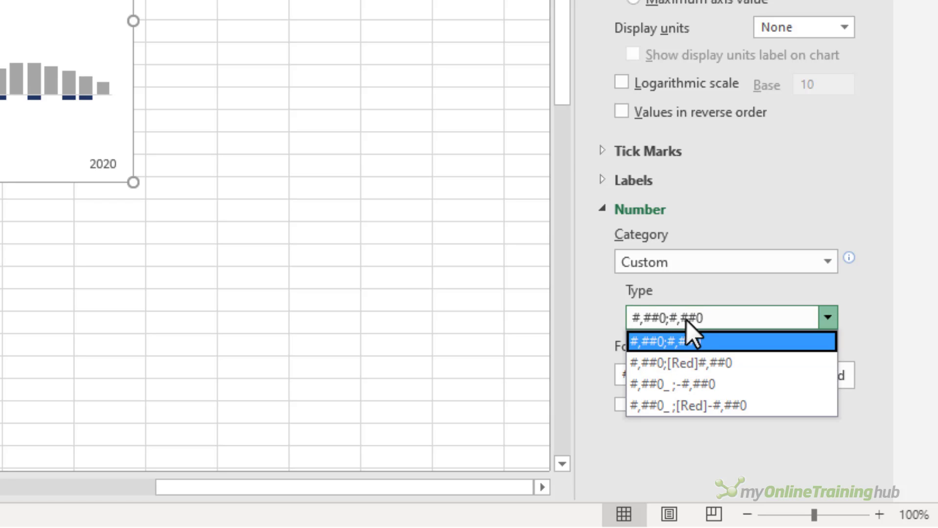
left_click(826, 277)
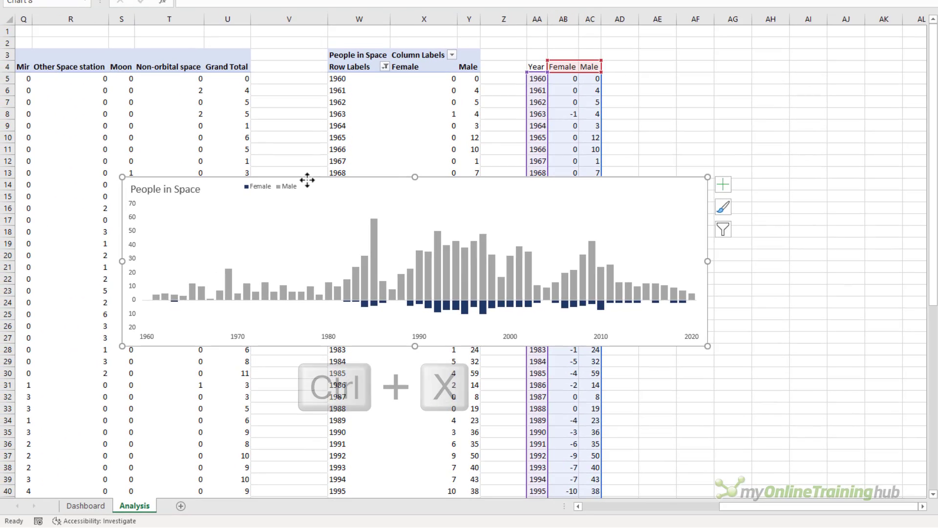
Move the People in Space chart from the Analysis sheet to the Dashboard sheet, below the Crewed Missions chart
key("ctrl+x")
left_click(105, 504)
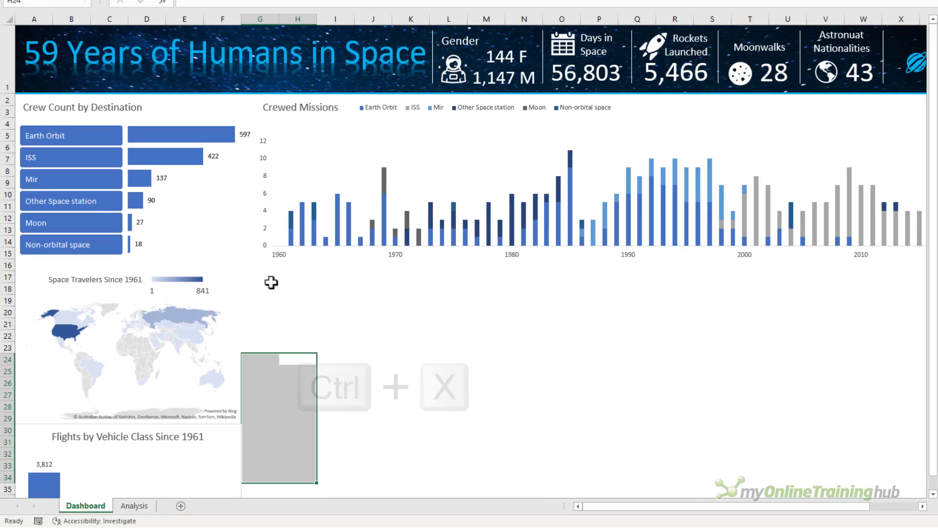
left_click(270, 278)
key("ctrl+v")
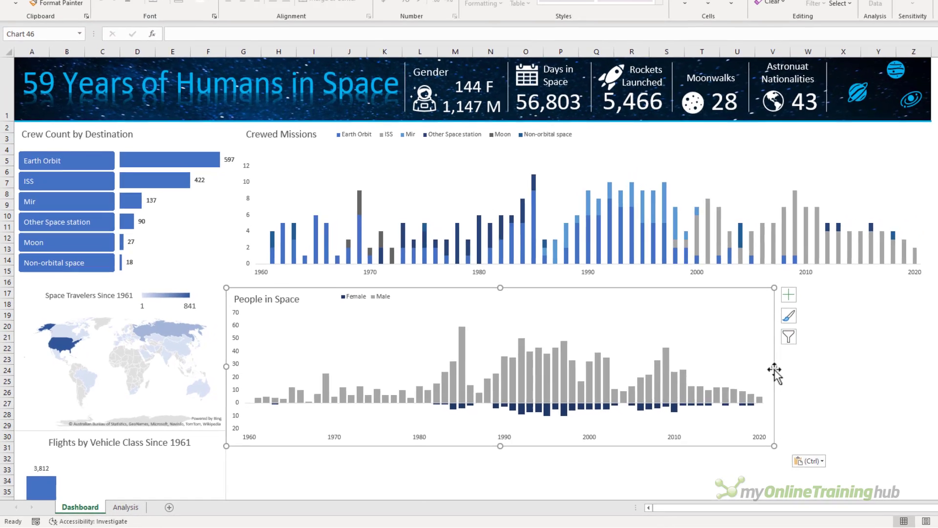
Widen the People in Space chart to the right edge of column Z, snapped to the cells, and shift it up slightly
key("alt")
left_click_drag(774, 366, 907, 364)
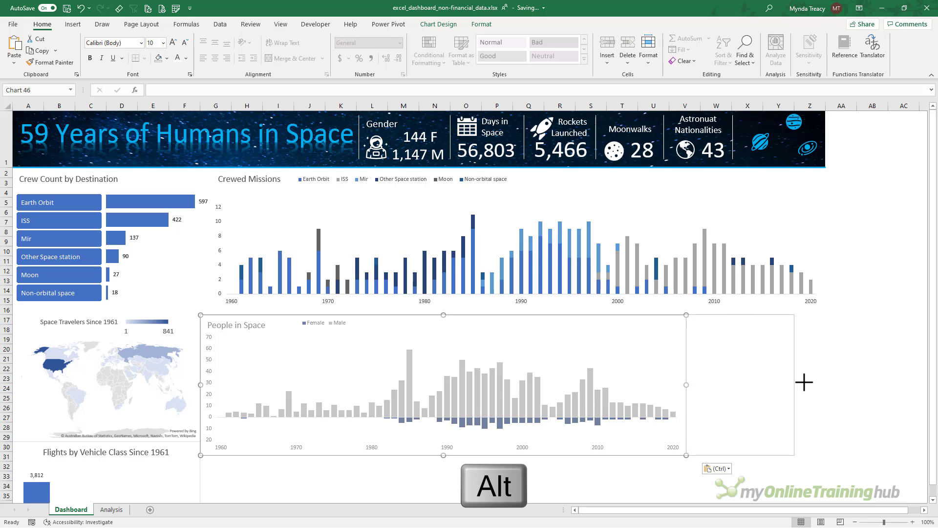
left_click_drag(804, 382, 826, 383)
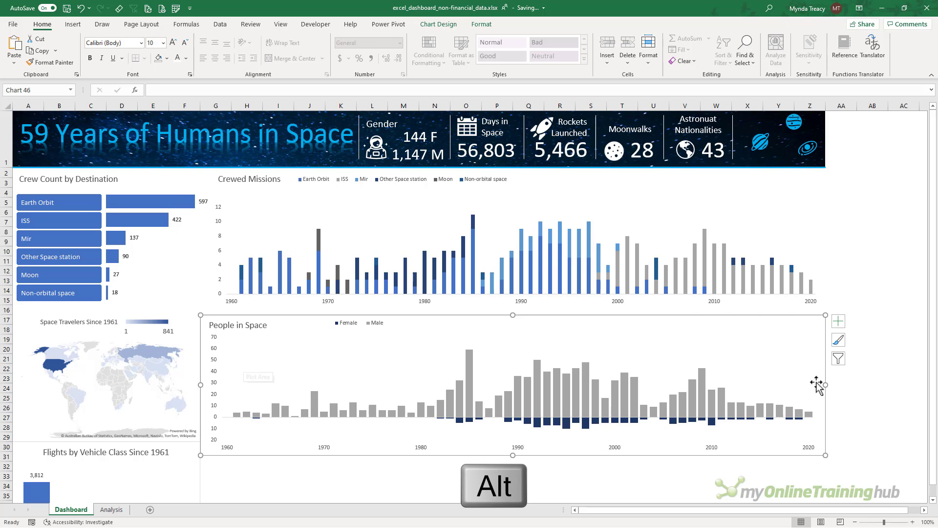
left_click_drag(348, 318, 351, 307)
Remove the outlines from the People in Space and Flights by Vehicle Class charts
left_click(482, 26)
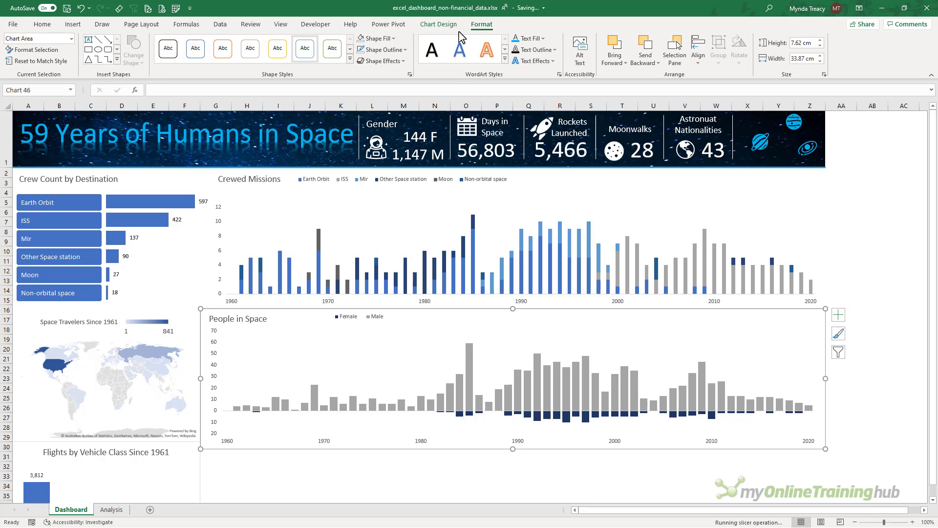
left_click(873, 268)
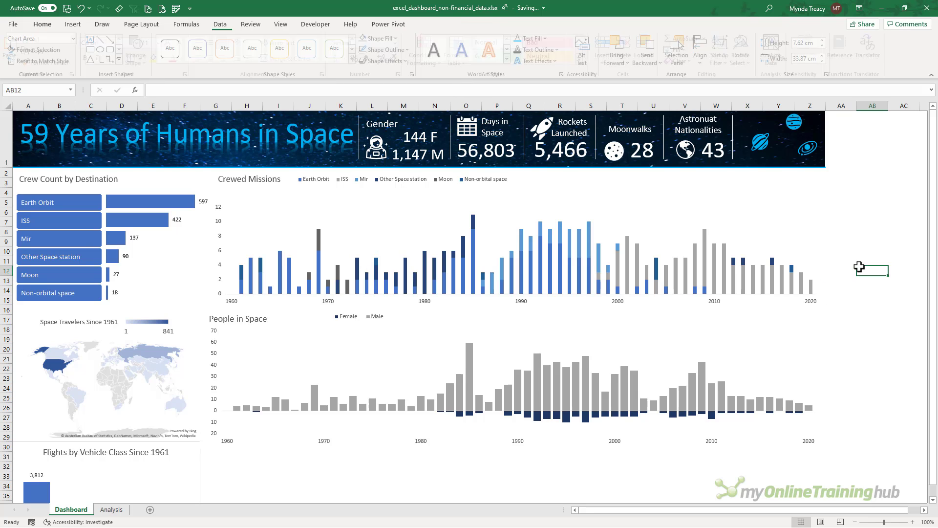
scroll(571, 313, "down", 1)
scroll(572, 313, "down", 2)
left_click(199, 373)
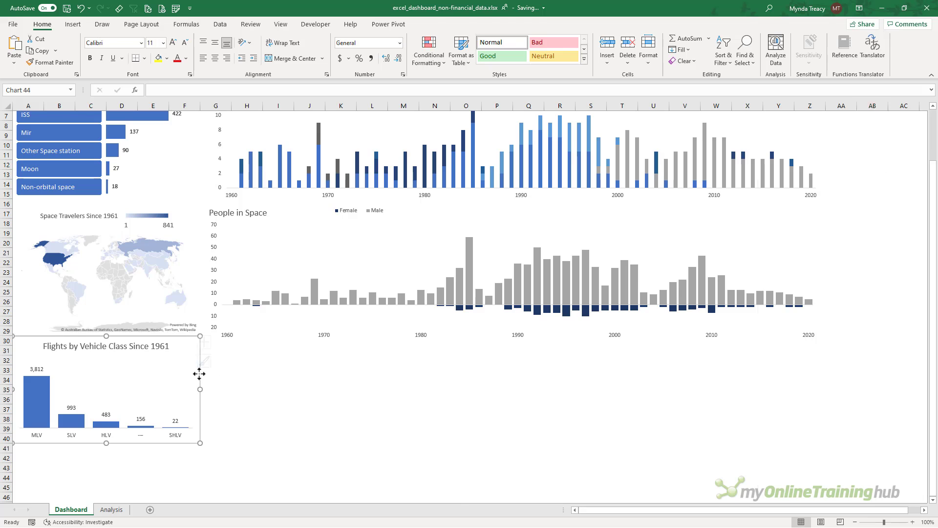
left_click(526, 27)
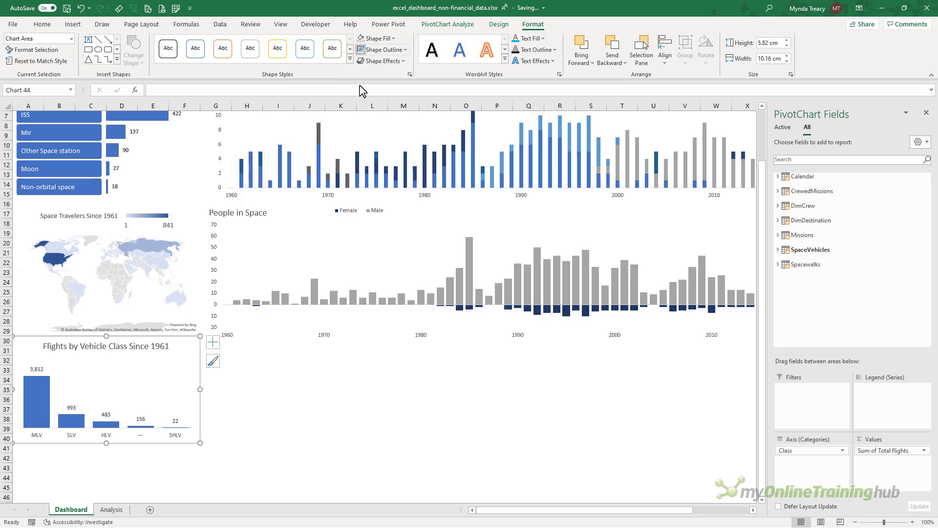
left_click(371, 374)
Reduce the height of the People in Space chart slightly from its lower edge
left_click(314, 330)
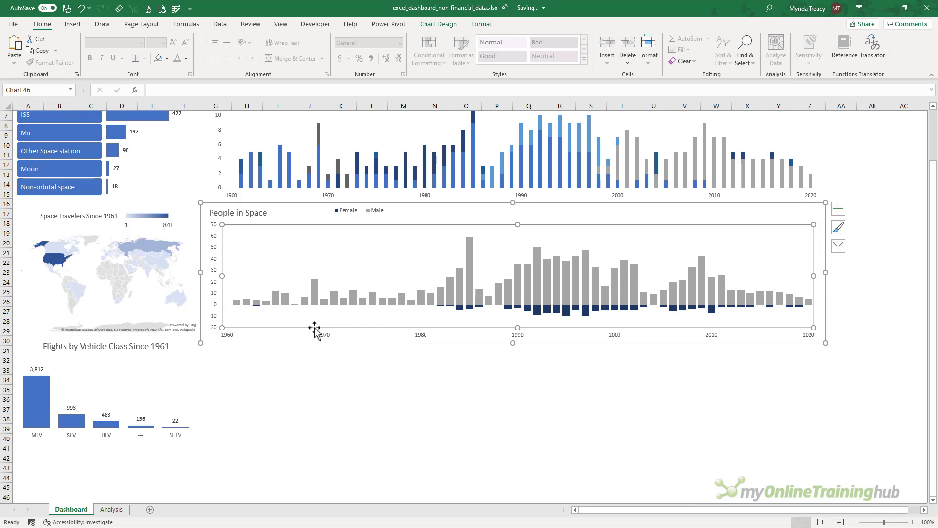
left_click_drag(511, 344, 511, 341)
left_click(462, 374)
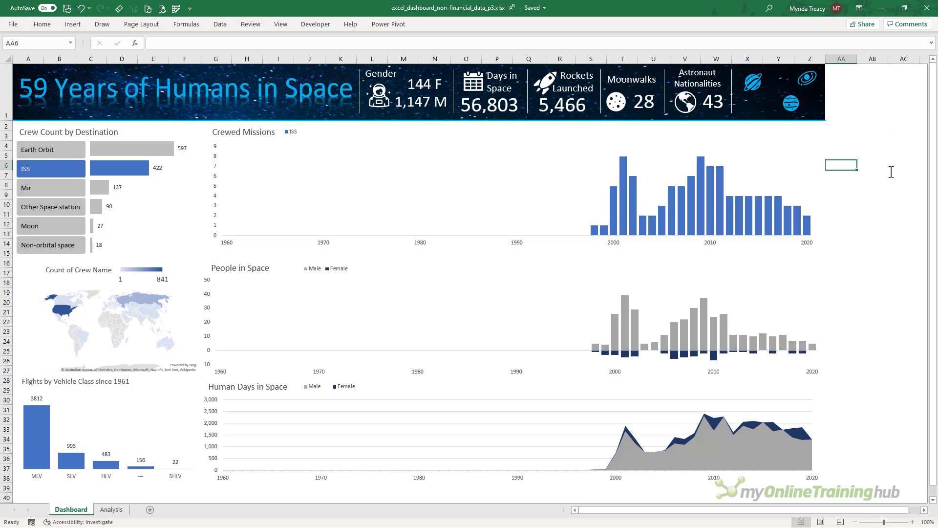
Insert a PivotTable from the Data Model at cell AE3 of the Analysis sheet
left_click(882, 8)
left_click(112, 510)
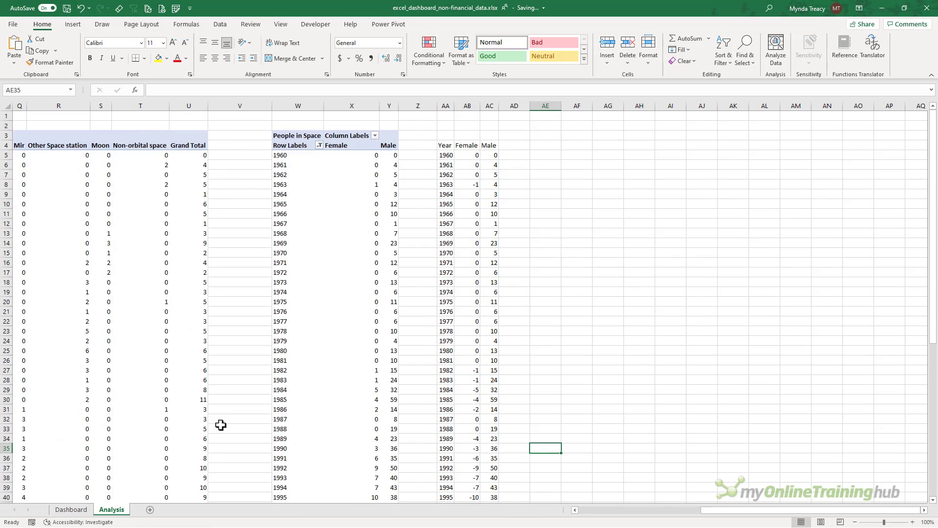
left_click(556, 138)
left_click(73, 24)
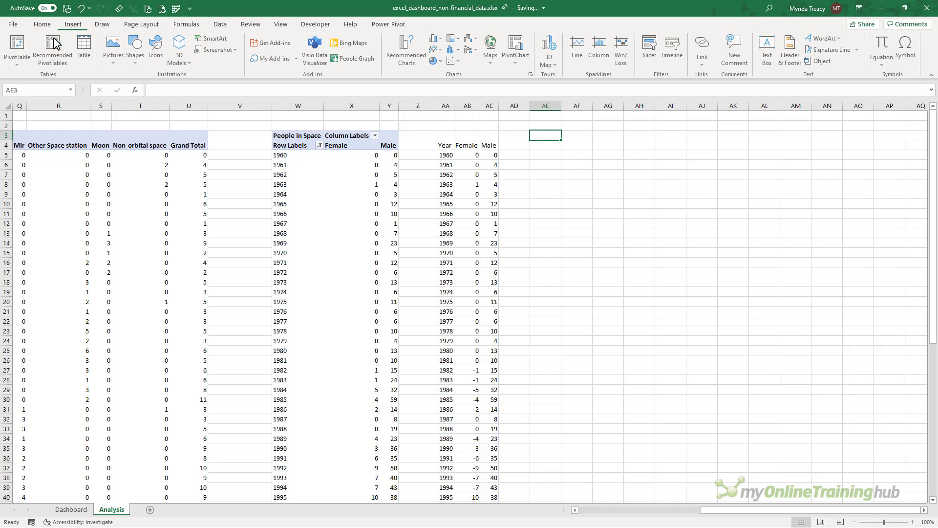
left_click(18, 62)
left_click(34, 102)
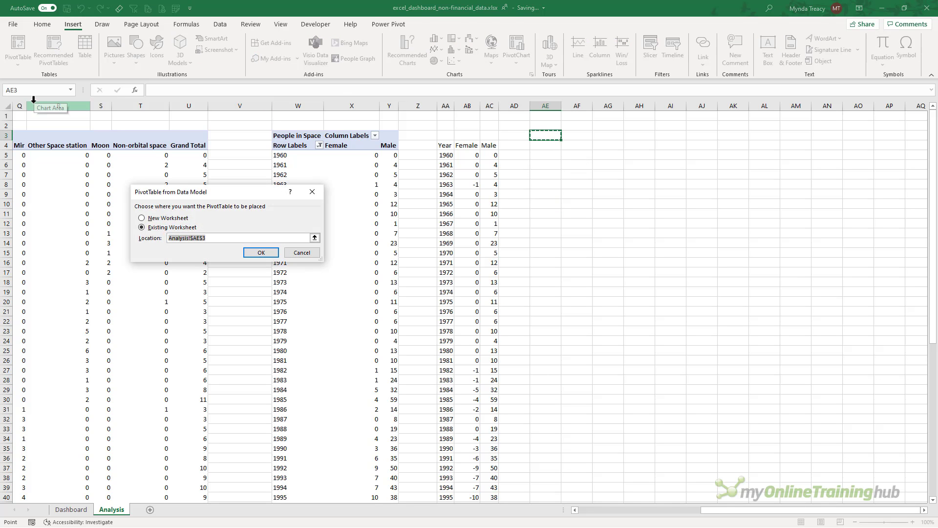
key("Return")
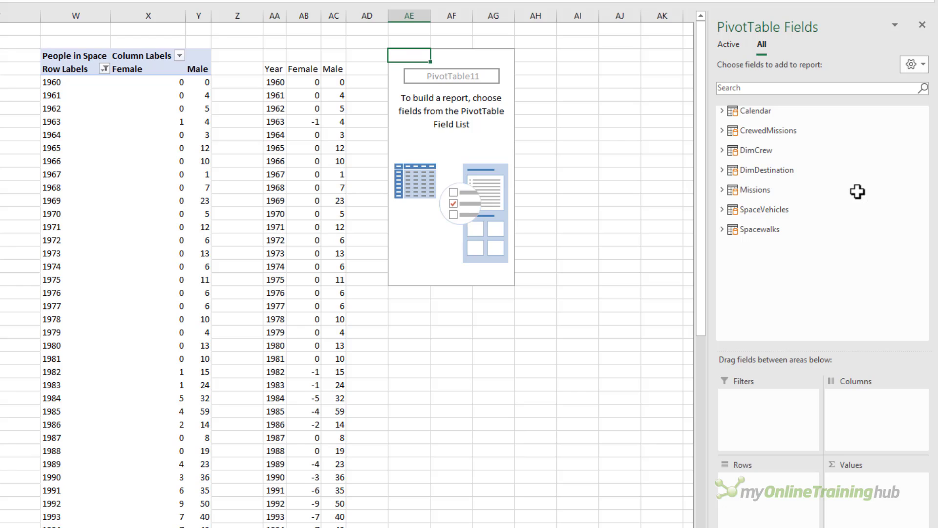
Place the Calendar Year field in the PivotTable's rows and the DimCrew Gender field in its columns
left_click(722, 111)
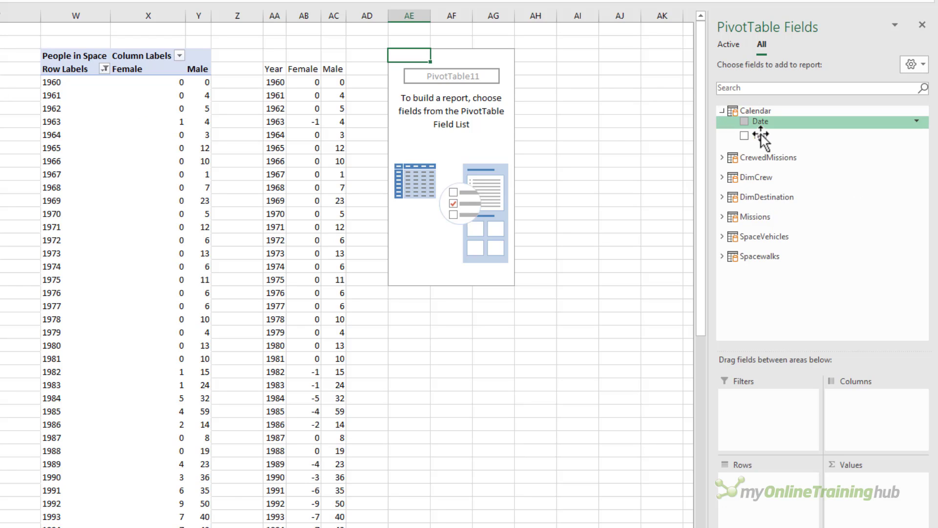
left_click_drag(760, 136, 778, 489)
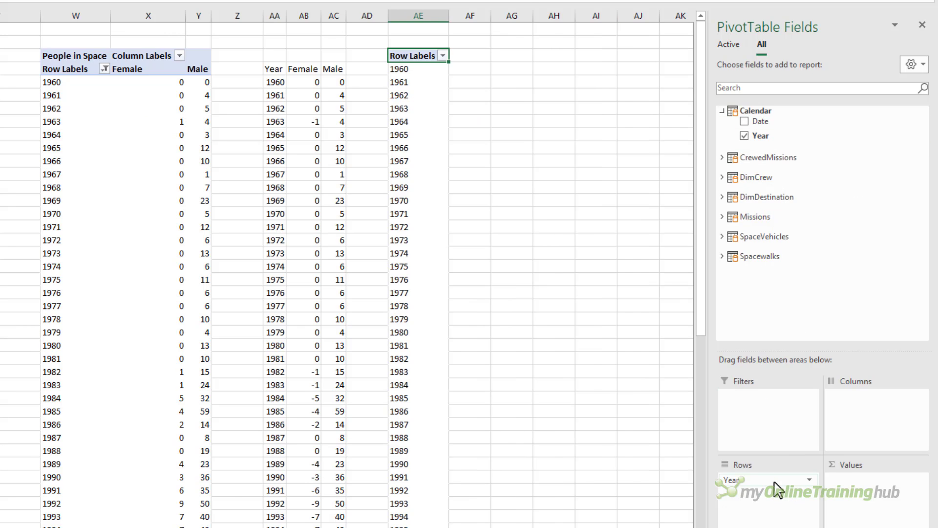
left_click(722, 178)
left_click_drag(764, 202, 868, 421)
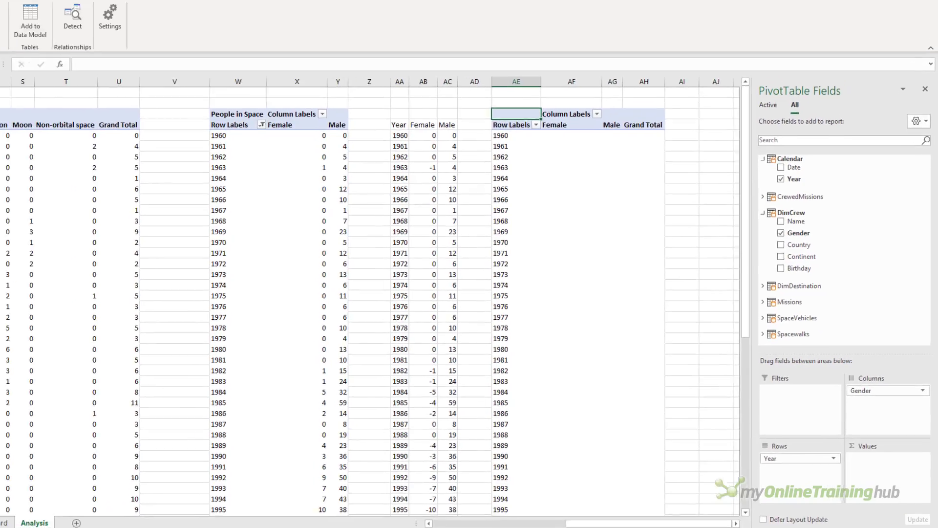
Create a new measure in the Missions table named Human Days in Space
left_click(50, 49)
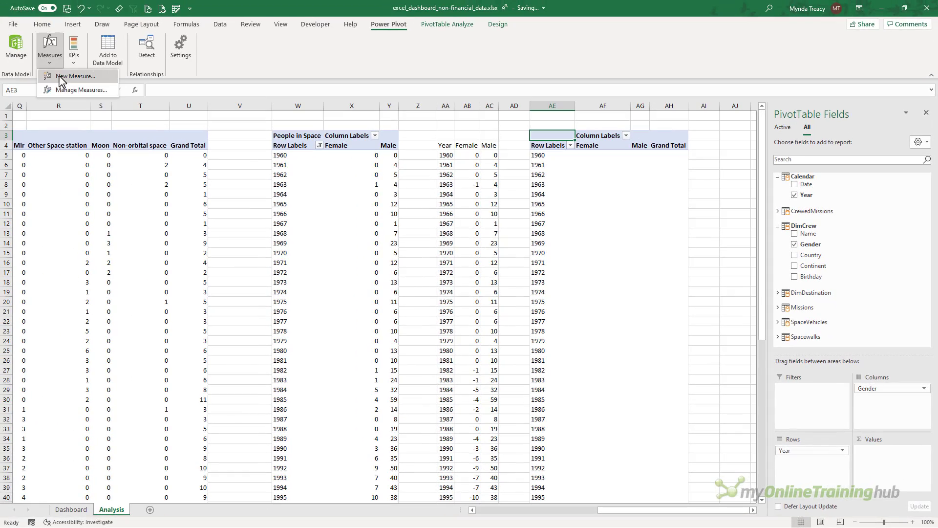
left_click(68, 86)
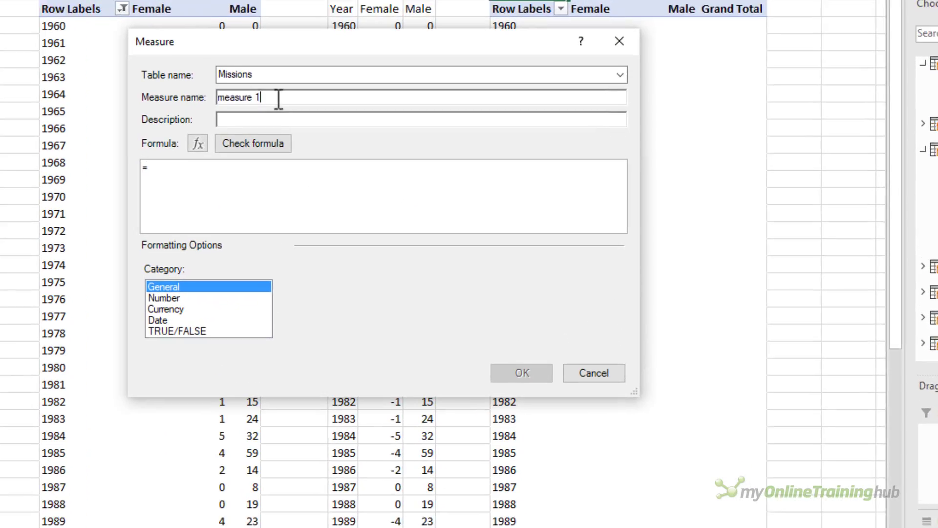
left_click_drag(401, 198, 379, 198)
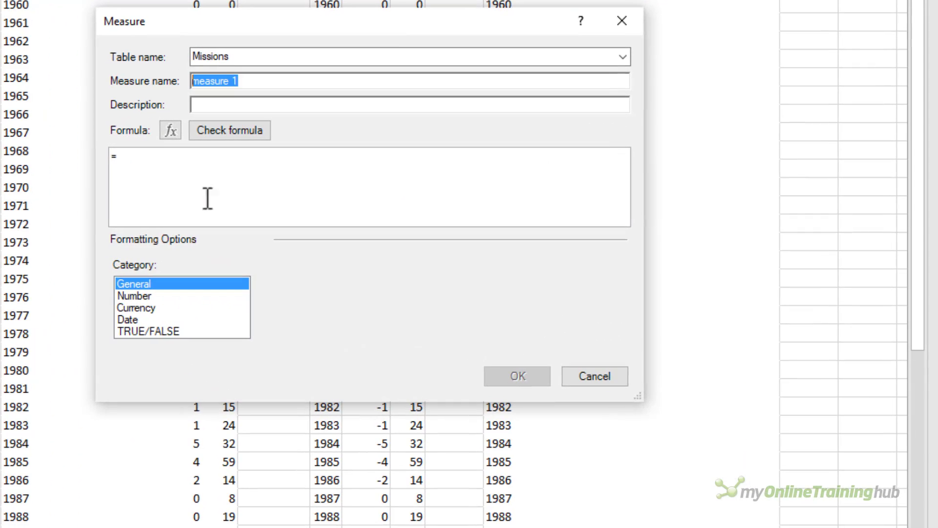
type("Human Days in Space")
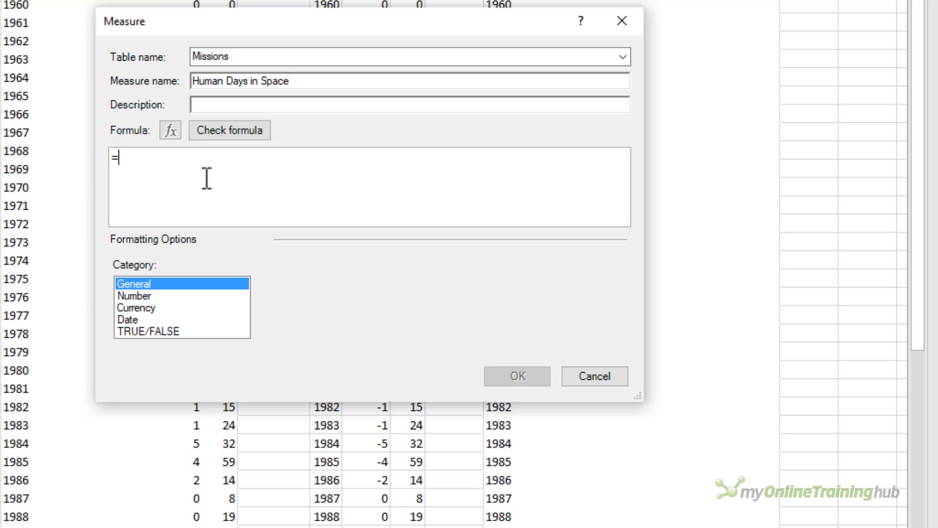
type("fi")
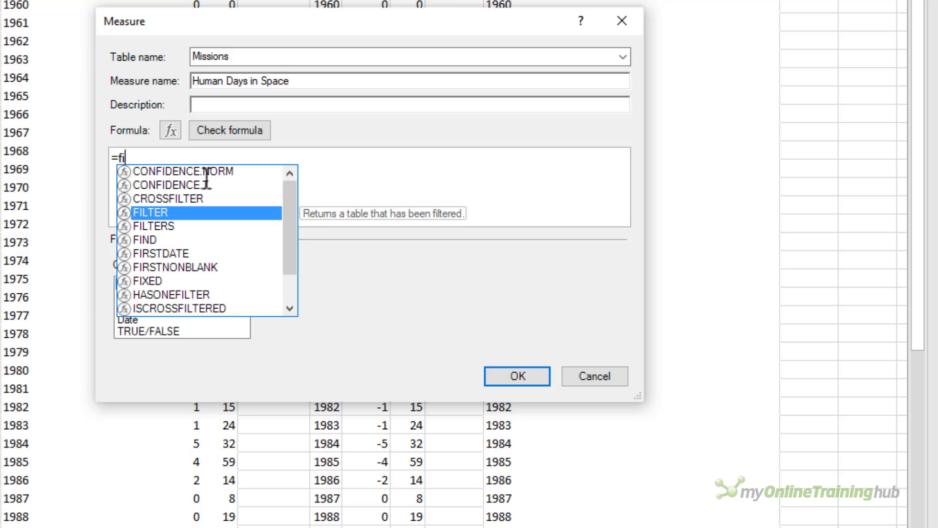
key("BackSpace")
key("BackSpace")
Begin the measure formula with IF(ISBLANK(CALCULATE(SUM(Missions[Duration (days)]), putting CALCULATE on a new line
type("if(isblank(")
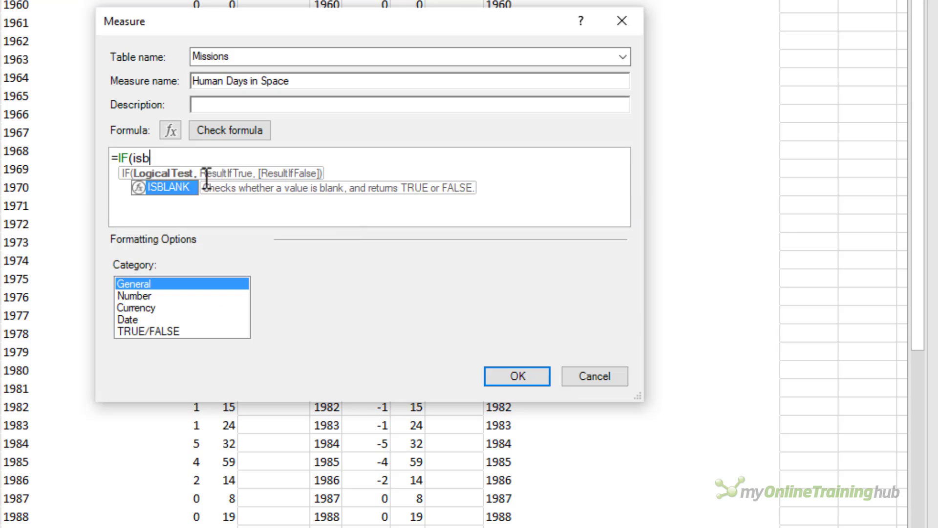
key("shift+Return")
type("cal")
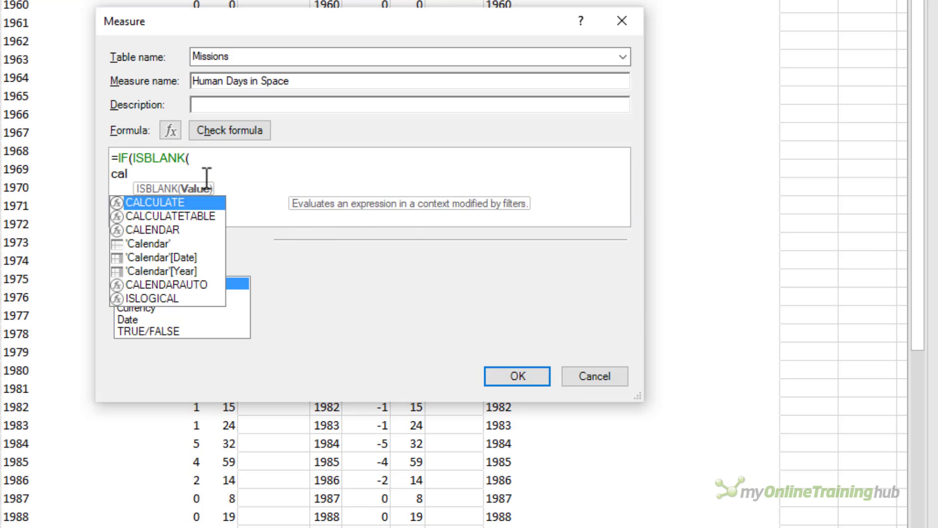
type("culate(sum(mis")
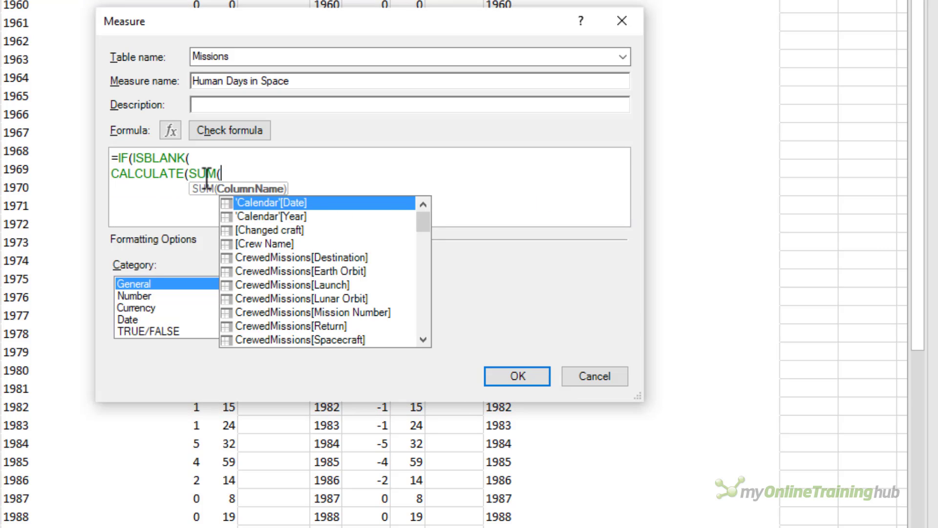
type("sions[Duration (days)]")
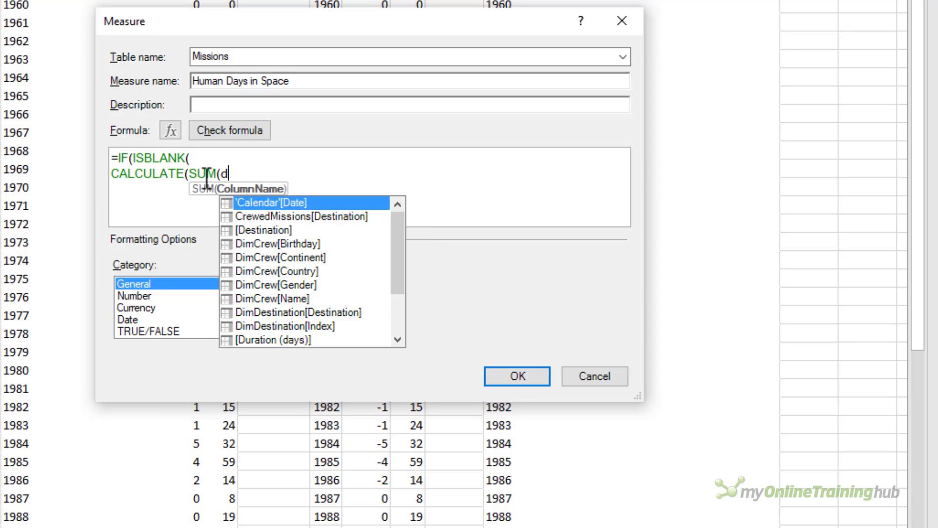
type("),")
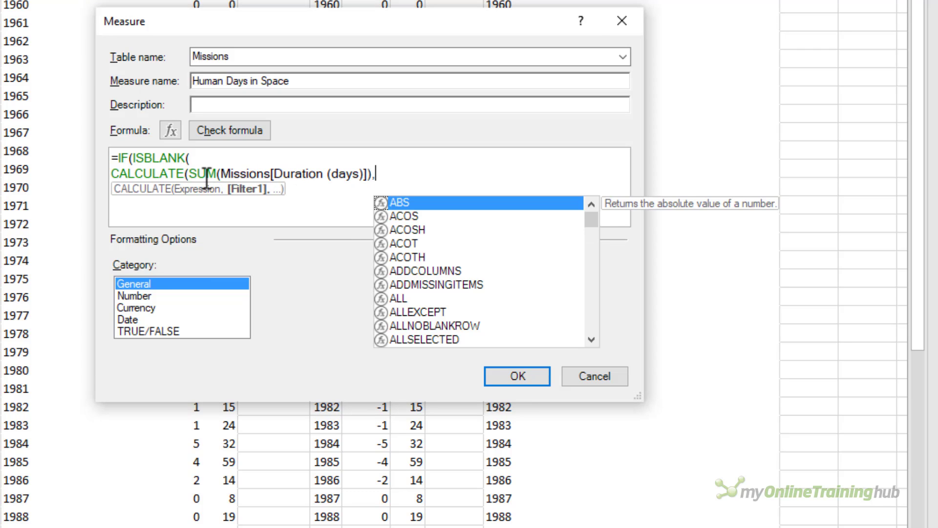
Add USERELATIONSHIP(DimDestination[Destination],Missions[Destination]) on a new line as the CALCULATE filter and close the CALCULATE function
key("shift+Return")
type("user")
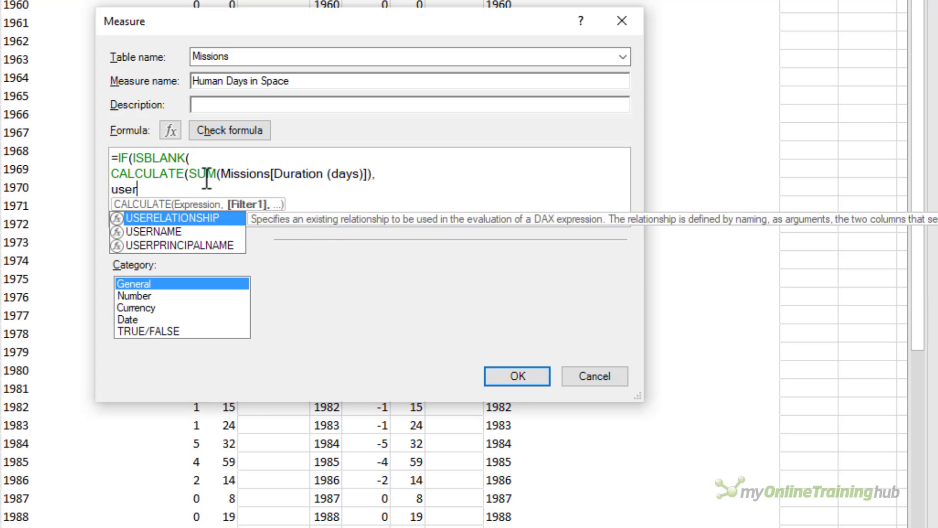
key("Tab")
type("des")
key("Down")
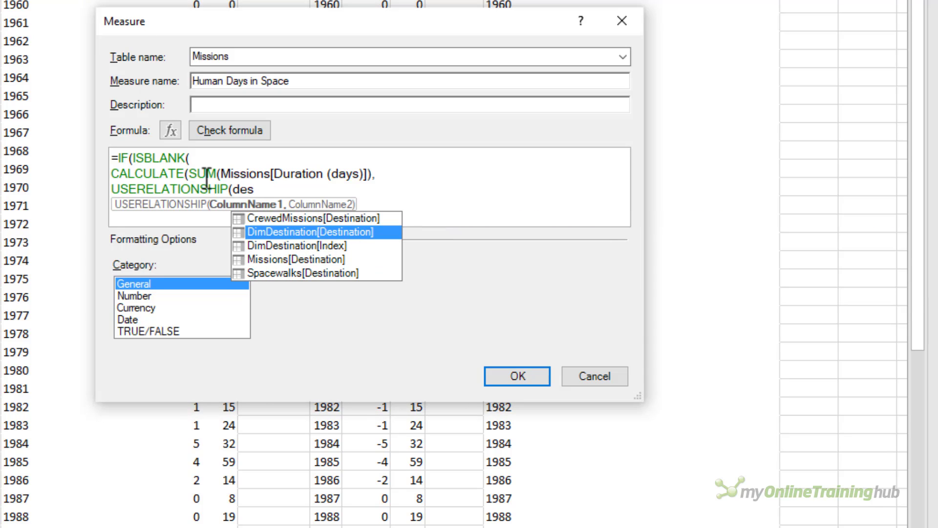
key("Tab")
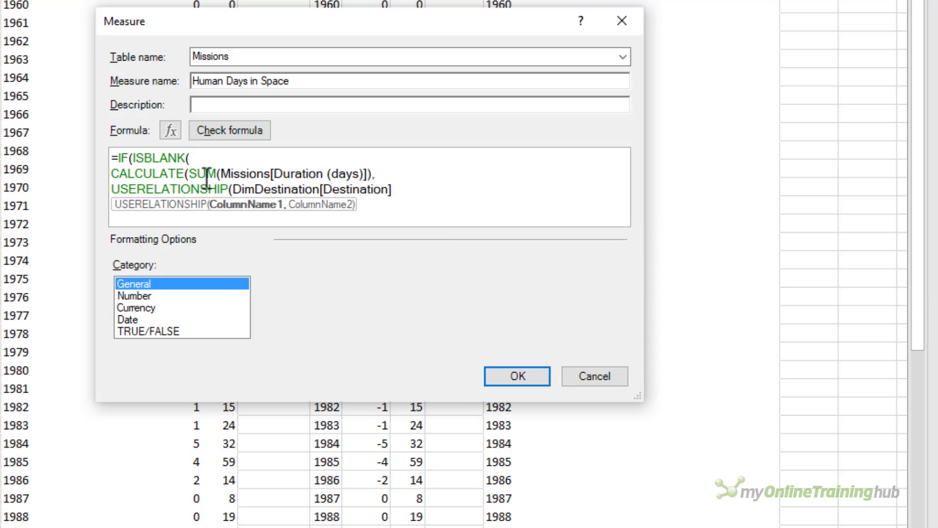
type(",des")
key("Down")
key("Down")
key("Down")
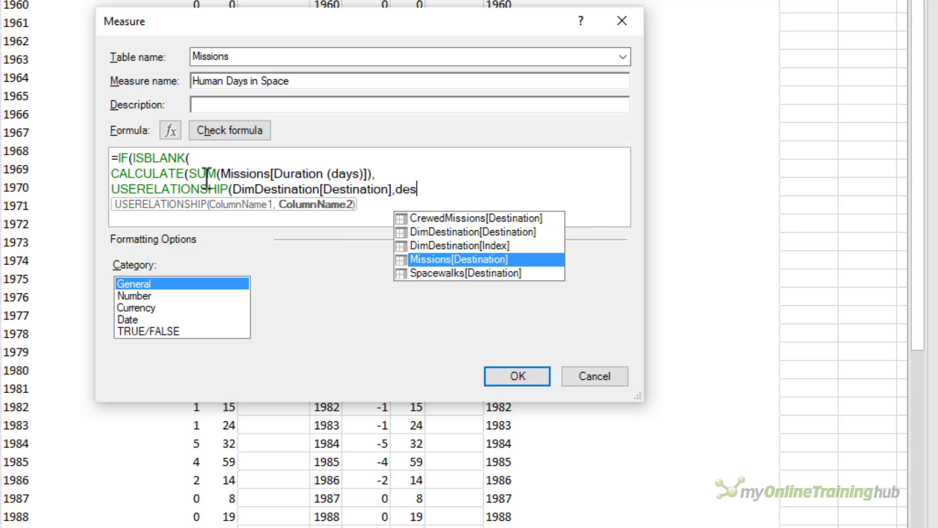
key("Tab")
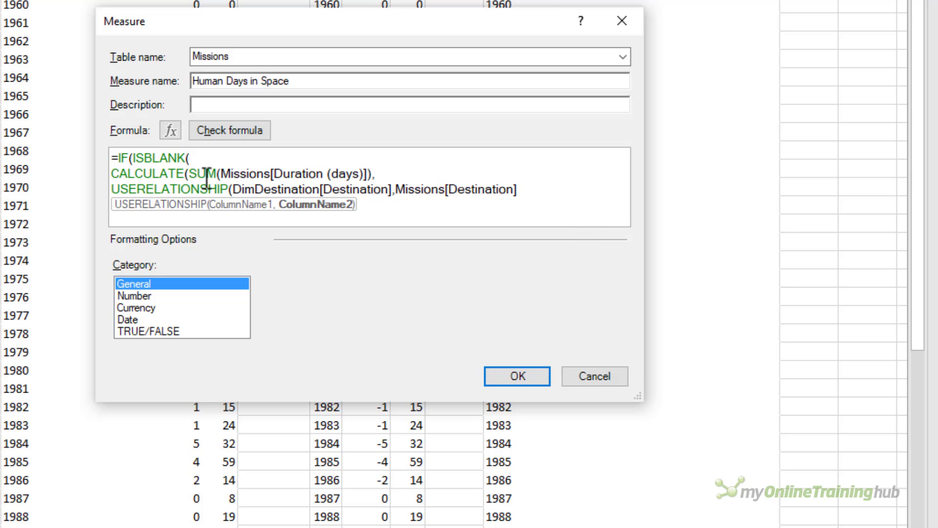
type(")")
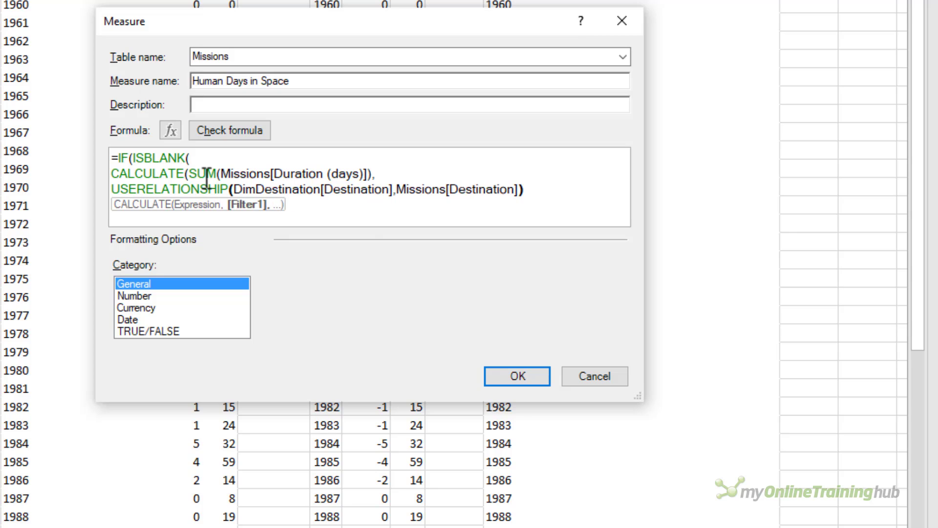
type(")")
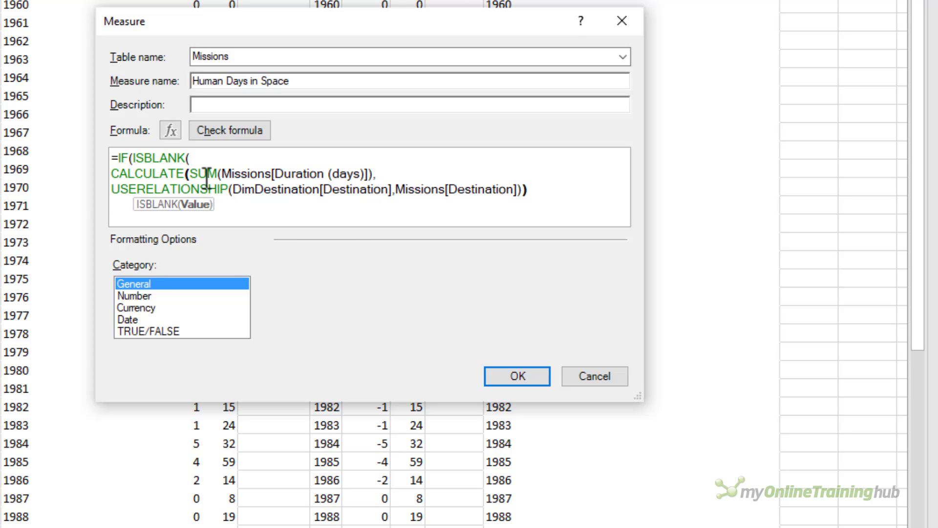
type(",")
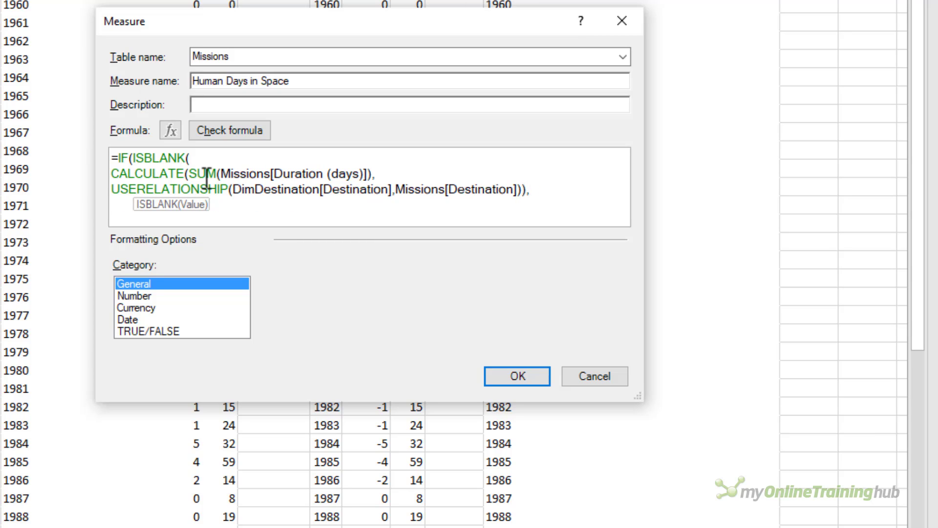
Return 0 for blanks and reuse a copy of the whole CALCULATE expression as the IF function's false result
type("0,")
key("alt+Return")
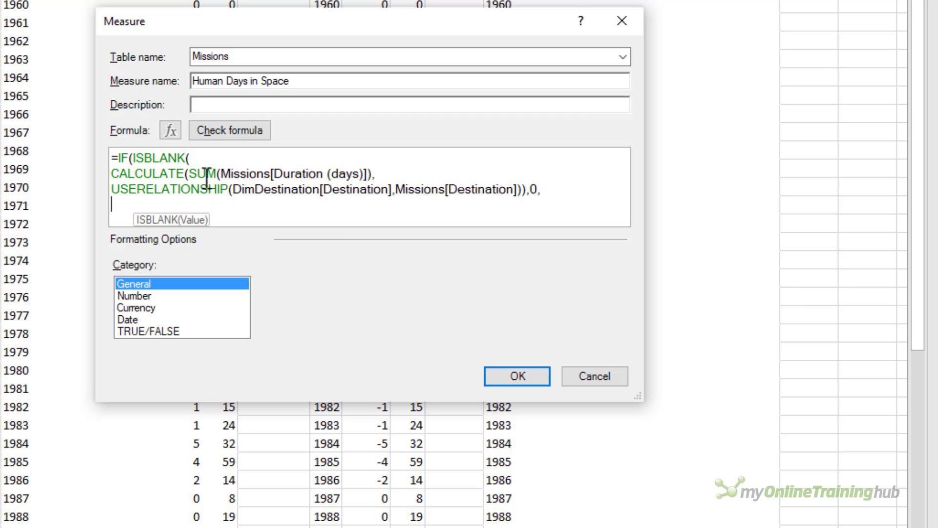
left_click_drag(112, 173, 526, 189)
key("ctrl+c")
left_click(256, 208)
key("ctrl+v")
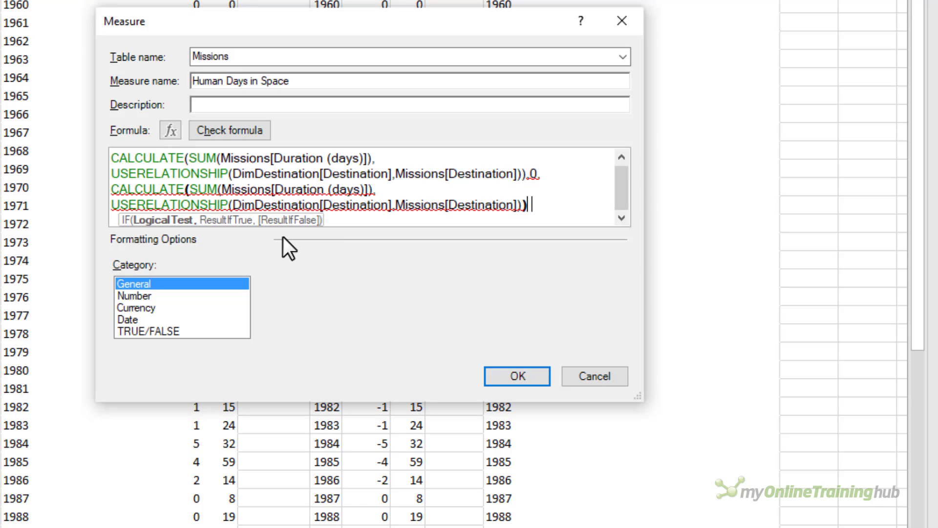
Check the formula, add the closing parenthesis for ISBLANK before the 0 argument, and check the formula again
left_click(229, 131)
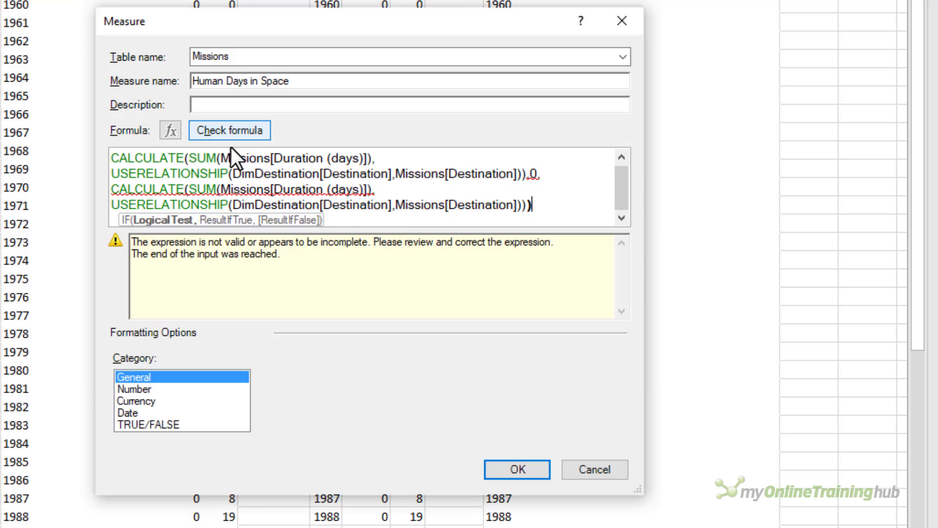
type(")")
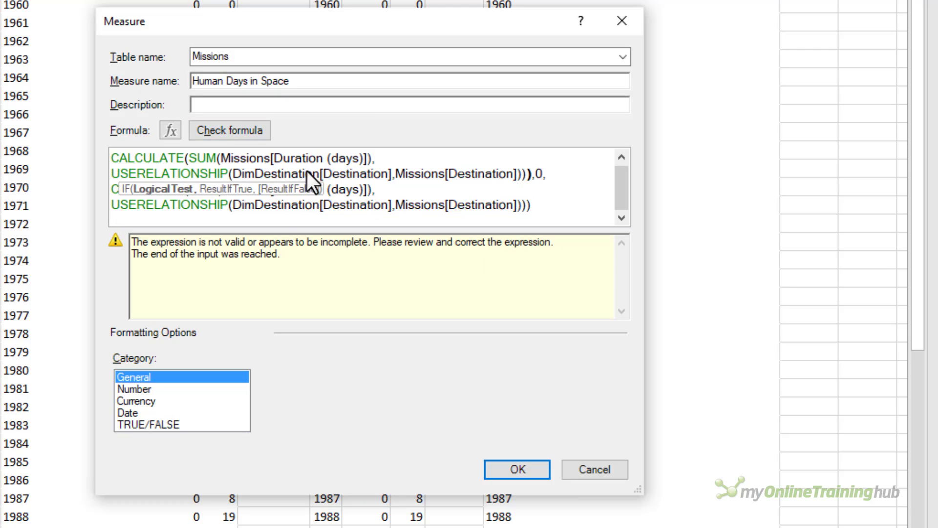
left_click(231, 131)
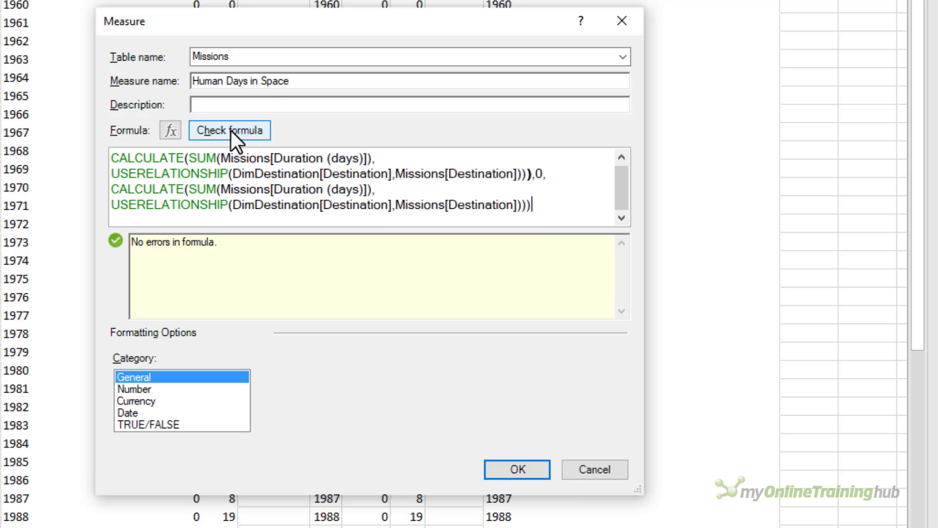
Format the measure as a whole number with the 1000 separator and save it
left_click(171, 387)
left_click(293, 423)
left_click(462, 381)
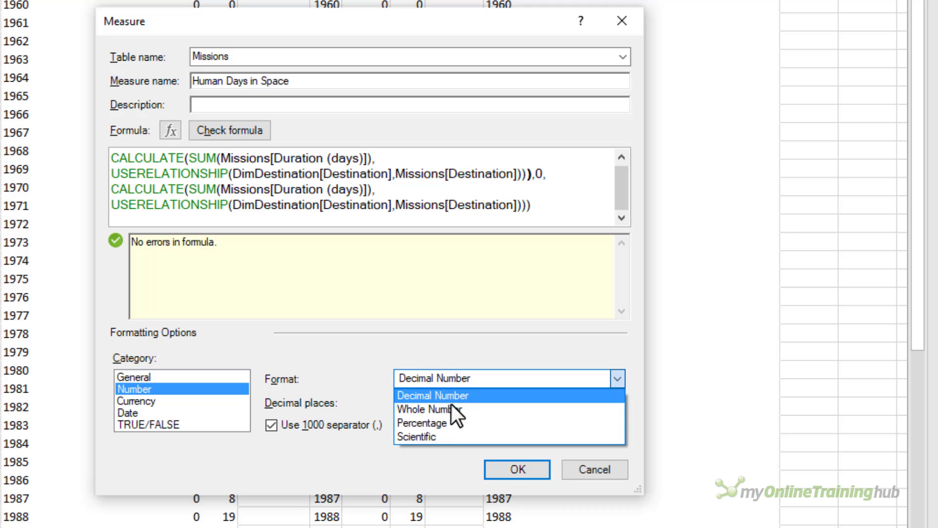
left_click(451, 409)
left_click(512, 470)
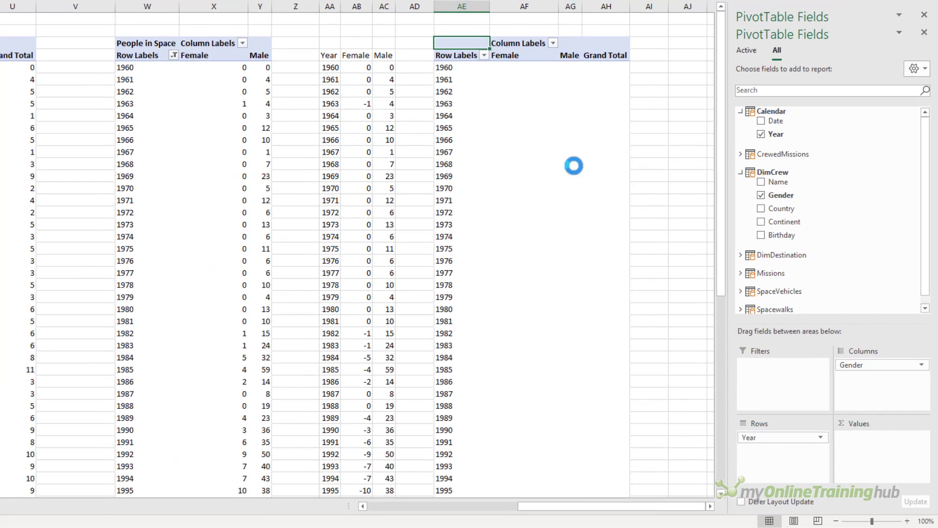
Filter the (blank) item out of the row labels in the Human Days in Space PivotTable
left_click(526, 16)
scroll(558, 299, "down", 6)
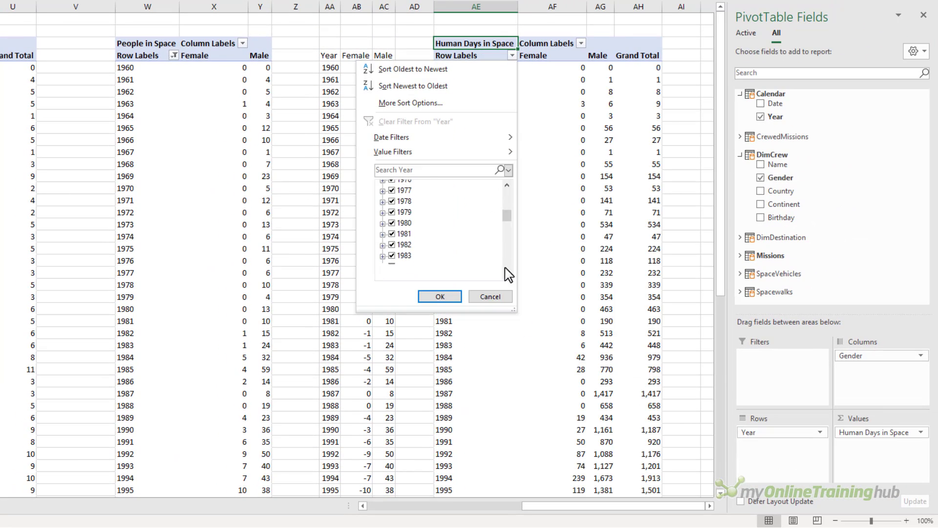
scroll(504, 267, "down", 5)
scroll(508, 252, "down", 5)
left_click(391, 272)
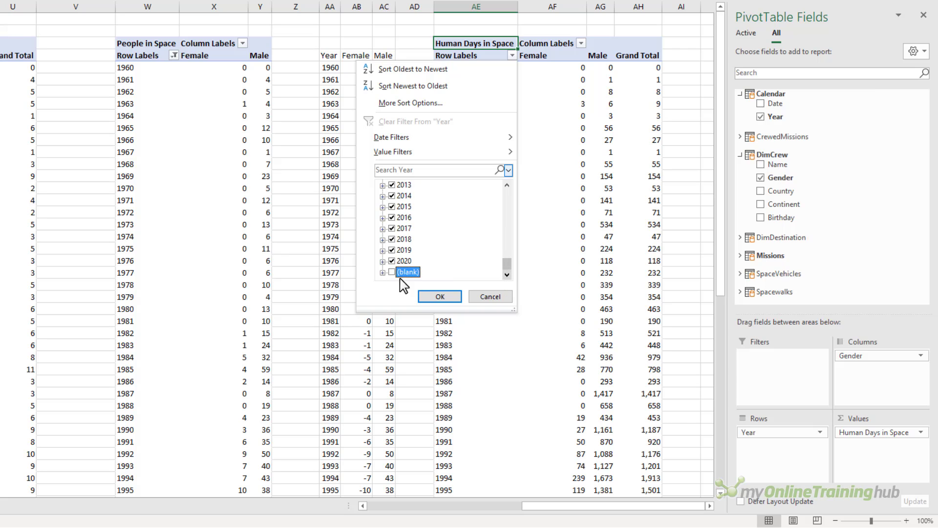
left_click(440, 297)
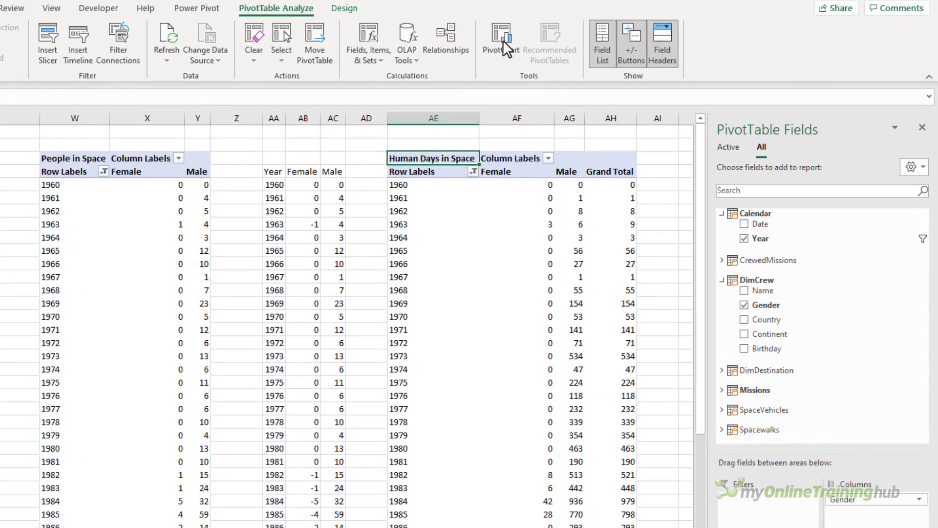
Insert a Stacked Area PivotChart from the Human Days in Space PivotTable
left_click(503, 37)
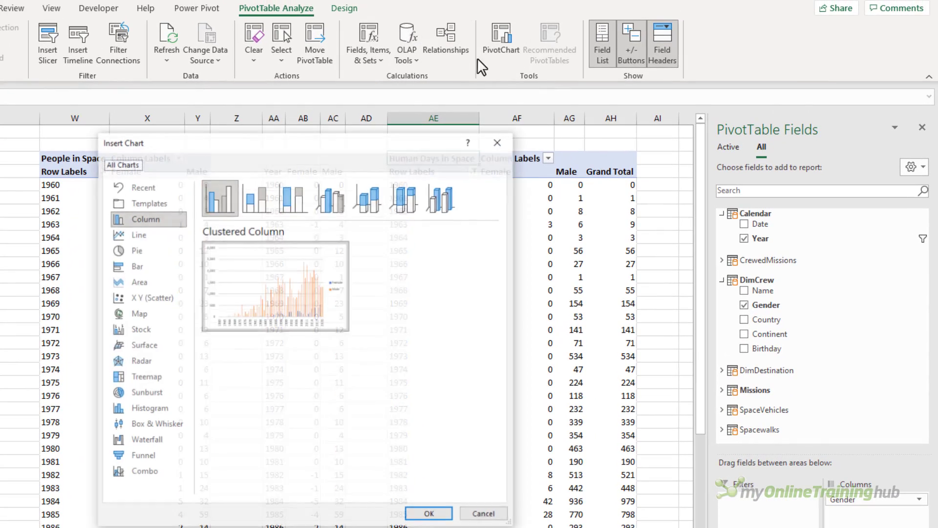
left_click(153, 284)
left_click(267, 201)
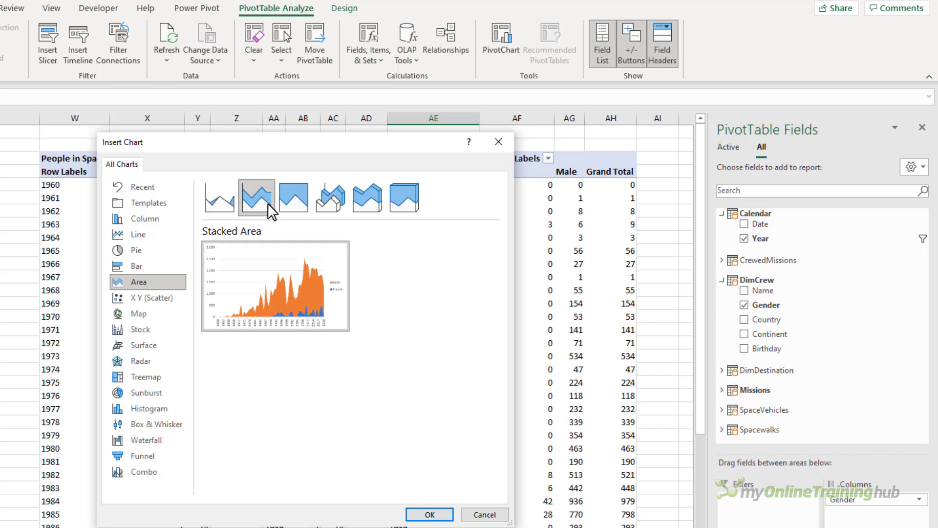
left_click(415, 515)
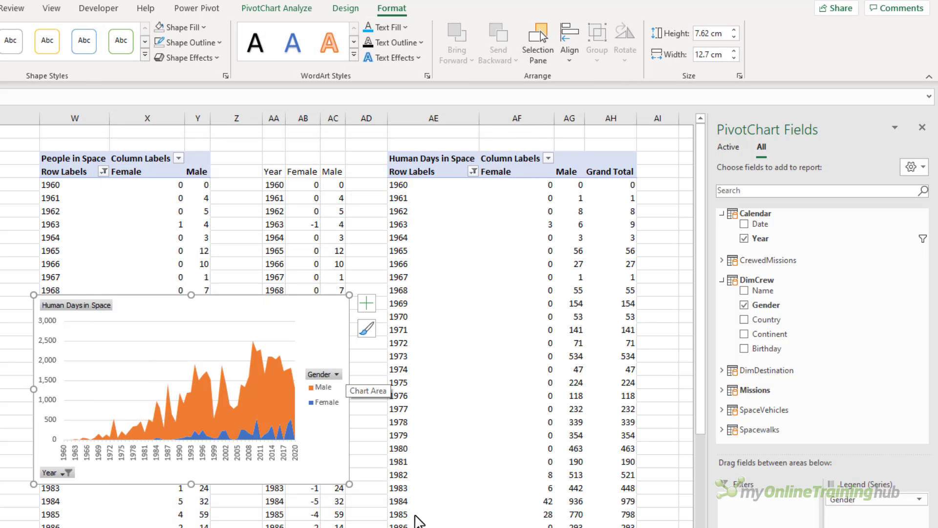
Place the Male column before Female in the Human Days in Space PivotTable and hide all field buttons on its chart
left_click(568, 170)
left_click_drag(571, 168, 494, 167)
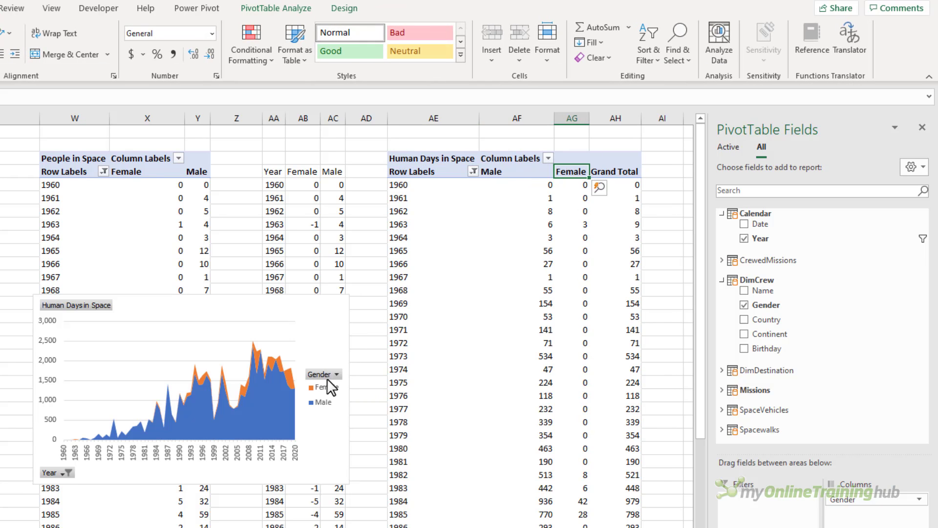
right_click(76, 305)
left_click(134, 453)
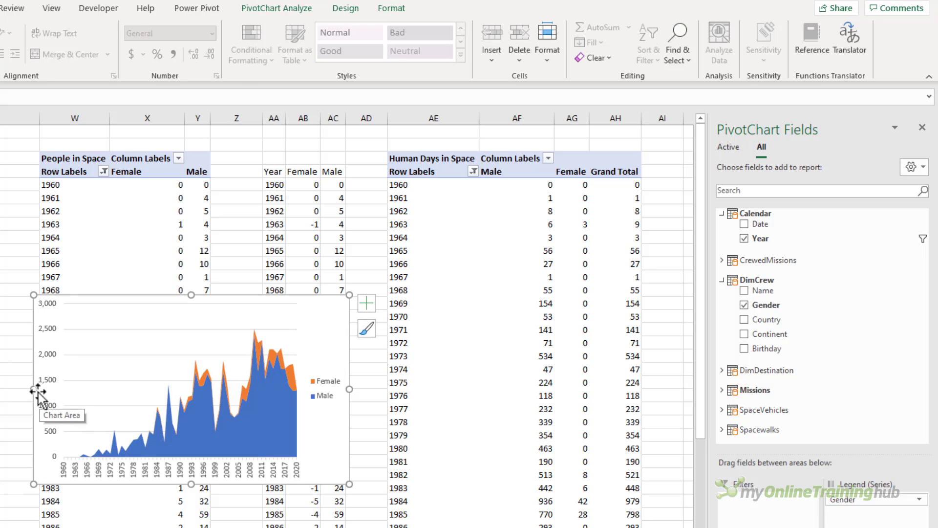
Fill the Male series with grey and the Female series with dark blue in the Human Days in Space area chart
left_click(272, 413)
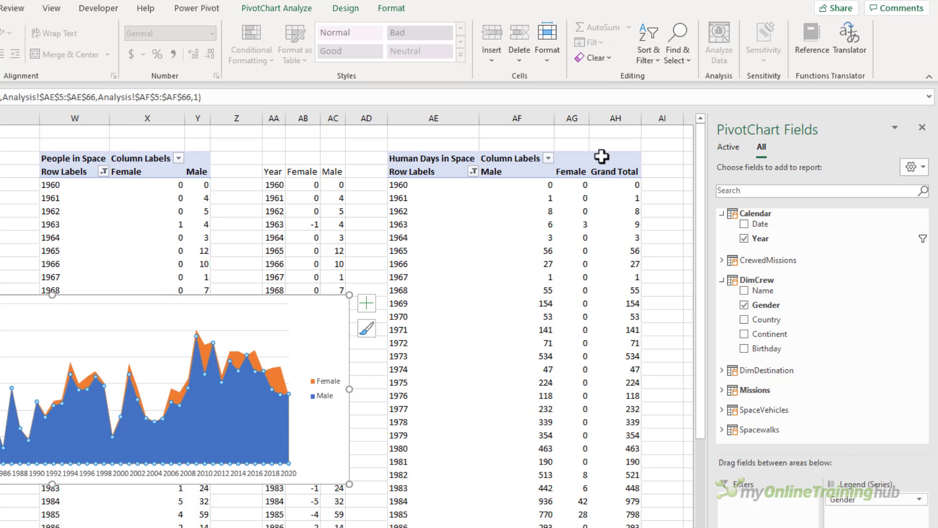
key("ctrl+1")
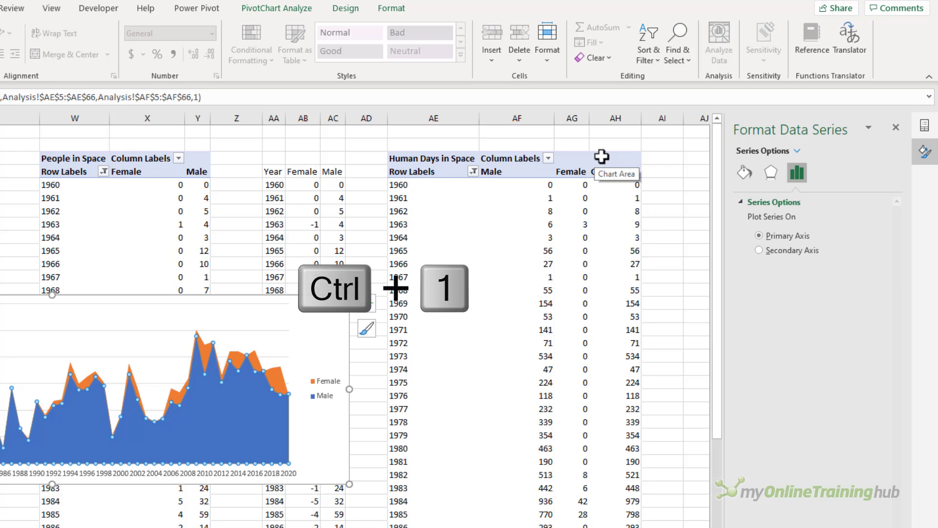
left_click(744, 173)
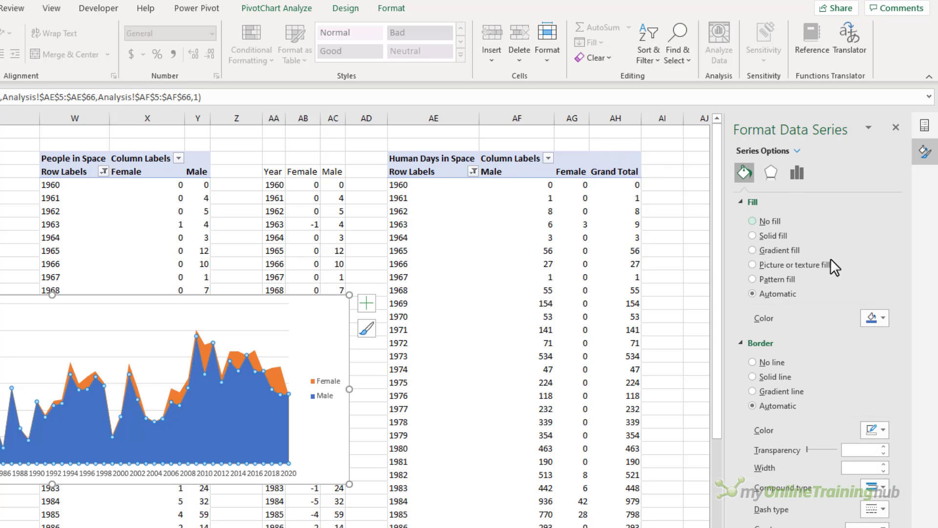
left_click(883, 318)
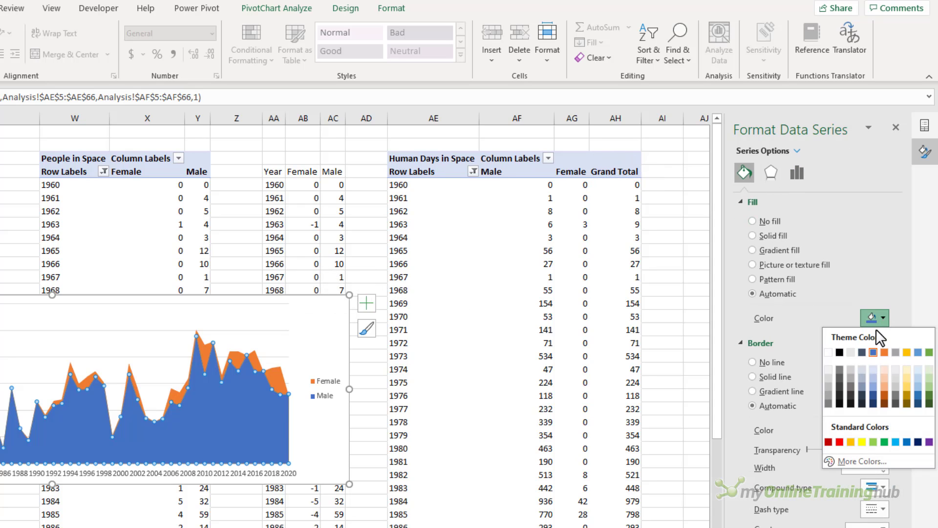
left_click(828, 395)
left_click(271, 366)
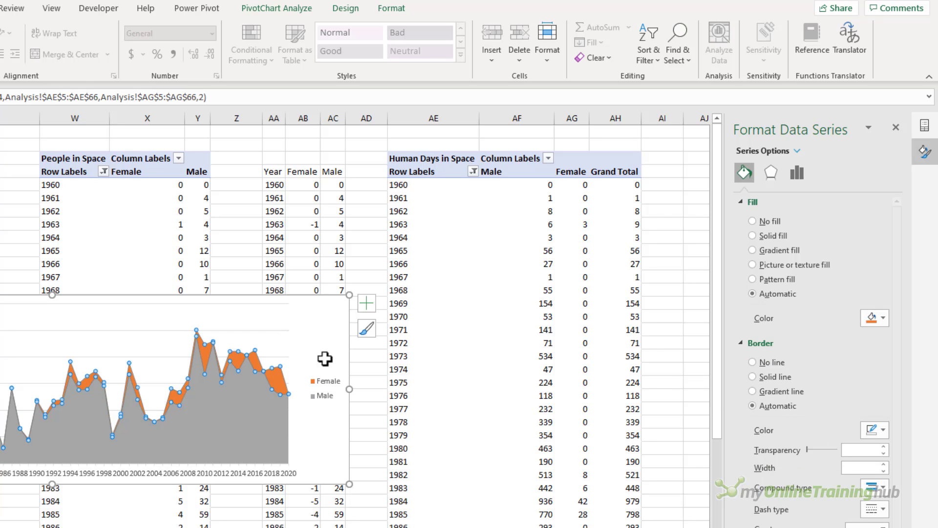
left_click(883, 319)
left_click(874, 409)
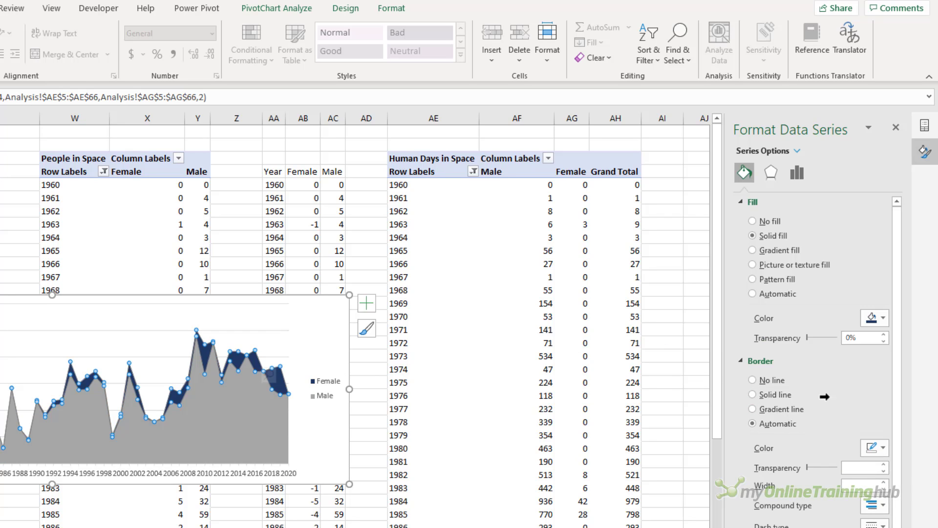
Add a chart title to the area chart and set its legend position to Top
left_click(367, 303)
left_click(399, 345)
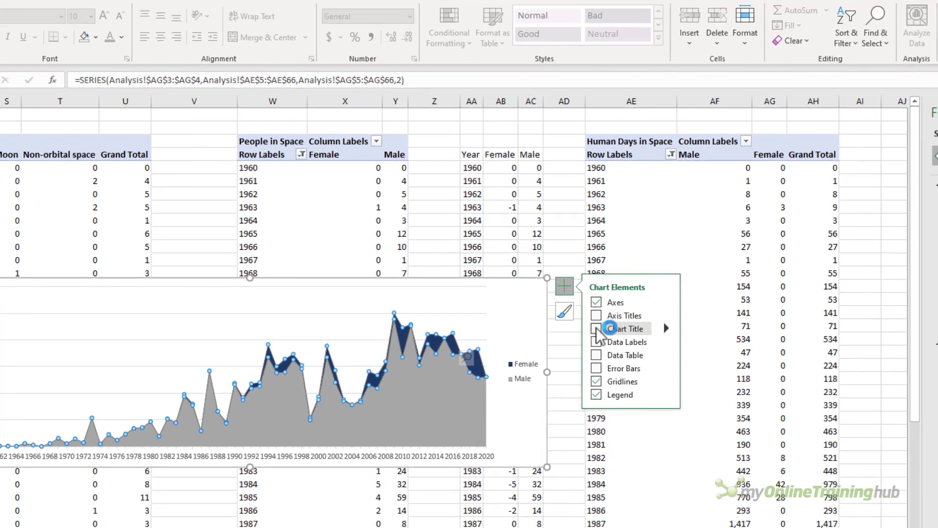
left_click(597, 328)
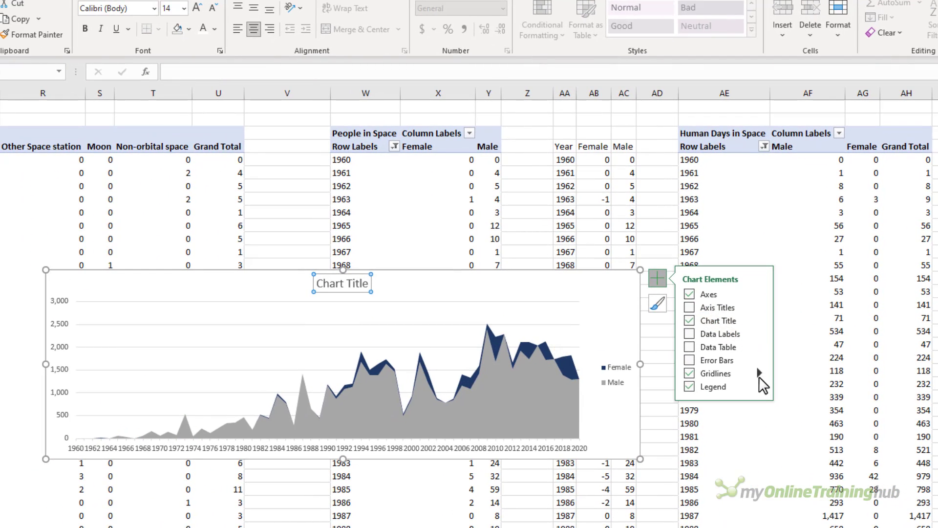
mouse_move(764, 389)
left_click(789, 406)
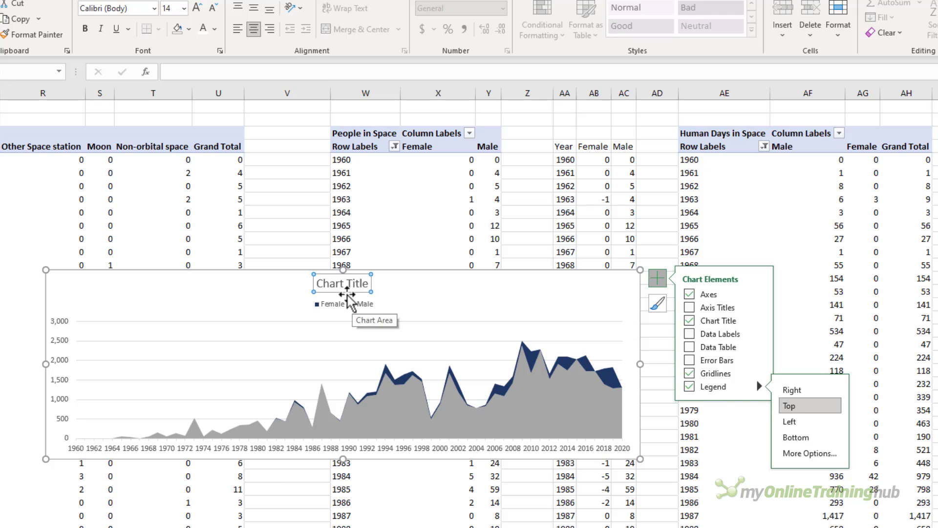
Move the chart title to the chart's upper-left corner and change its text to "Human Days in Space"
left_click_drag(337, 288, 96, 294)
triple_click(93, 287)
type("H")
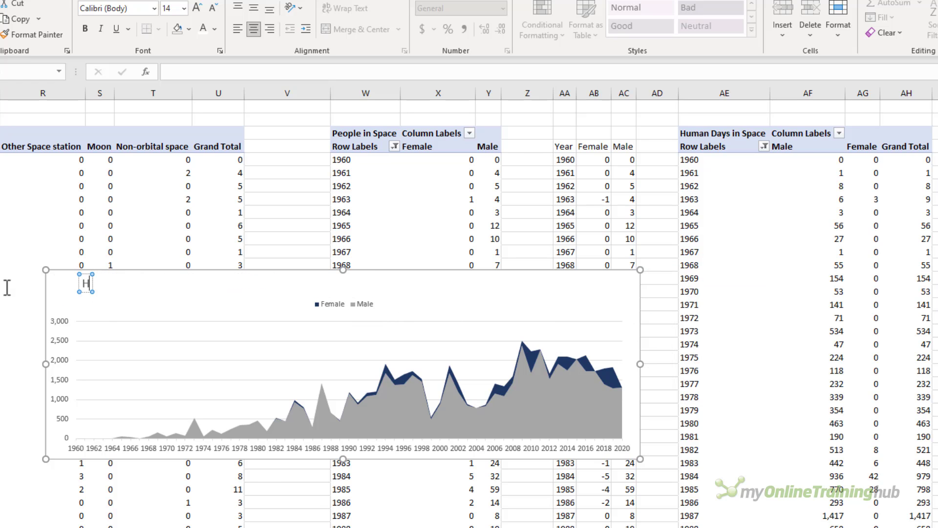
type("uman Days in Spa")
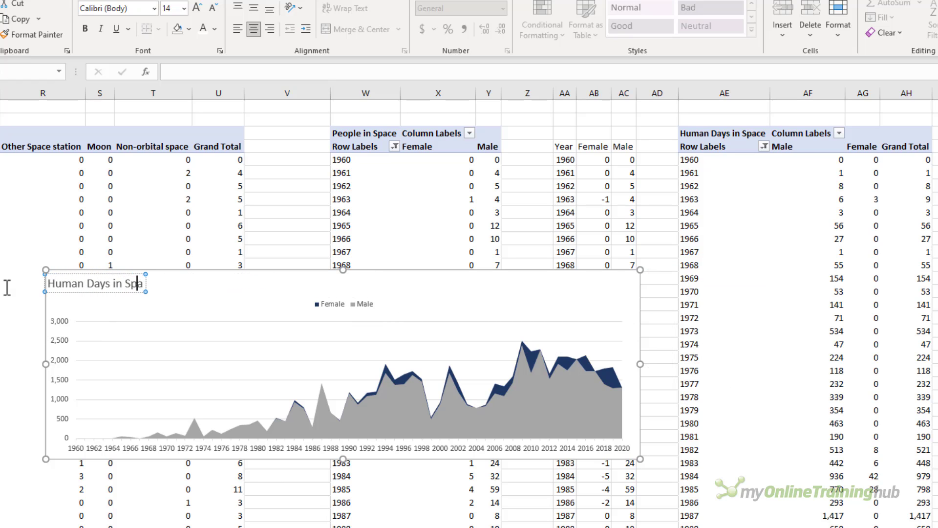
type("ce")
key("Escape")
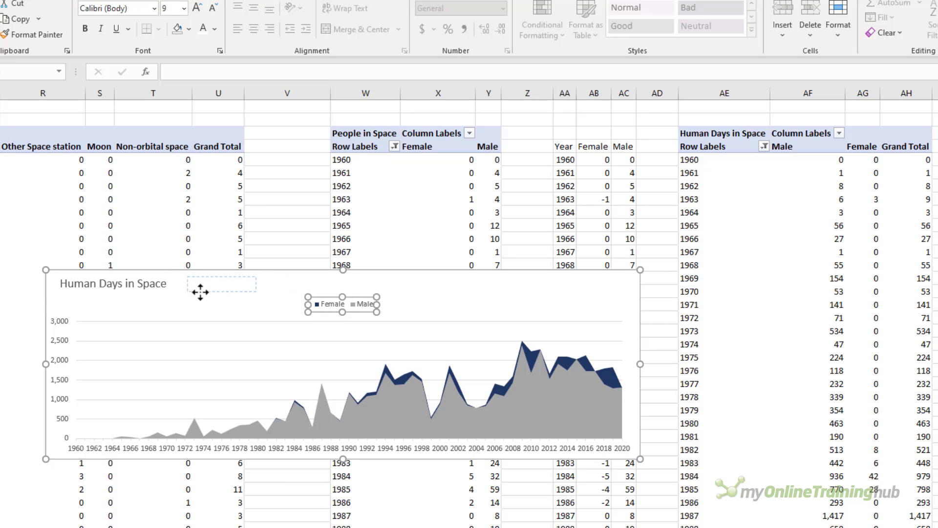
Move the legend beside the chart title and extend the plot area upward into the freed space
left_click_drag(200, 291, 201, 293)
left_click(218, 324)
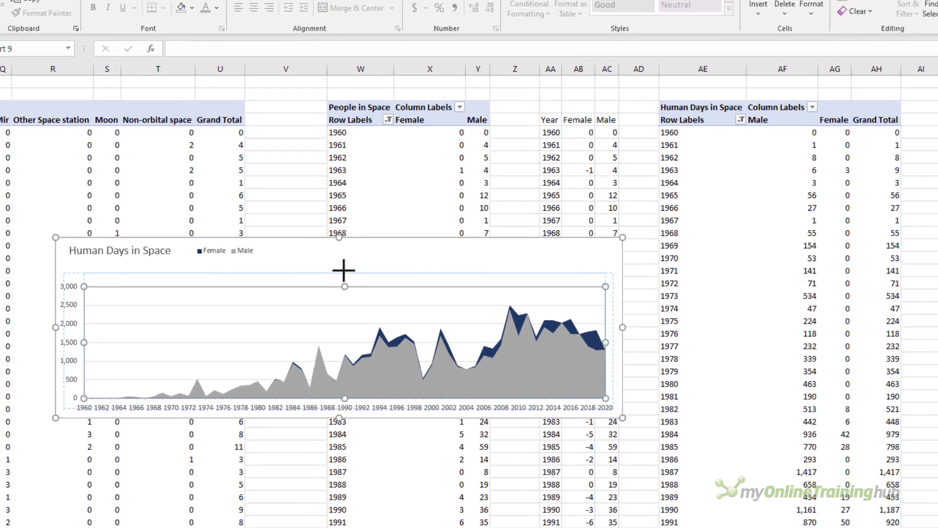
left_click(307, 276)
Move the Human Days in Space chart from the Analysis sheet to the Dashboard sheet, below the People in Space chart
key("ctrl+x")
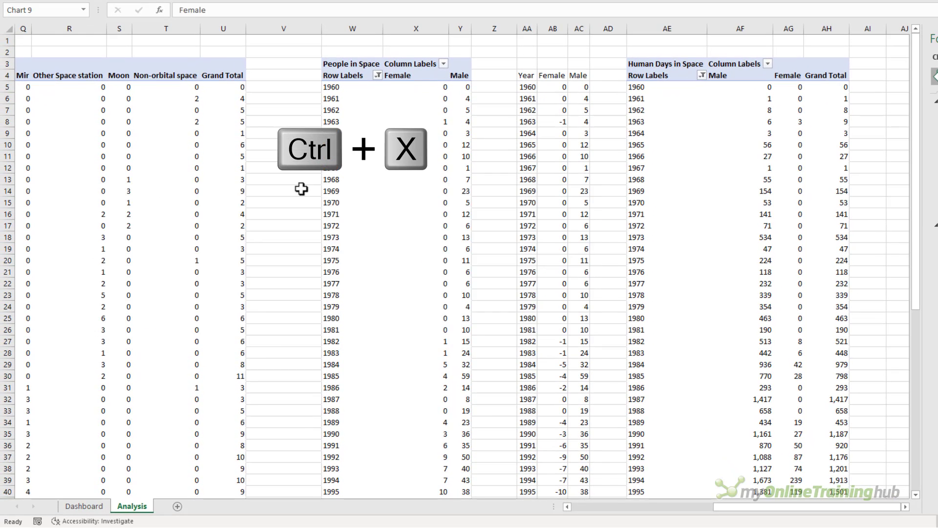
left_click(98, 505)
left_click(280, 320)
key("ctrl+v")
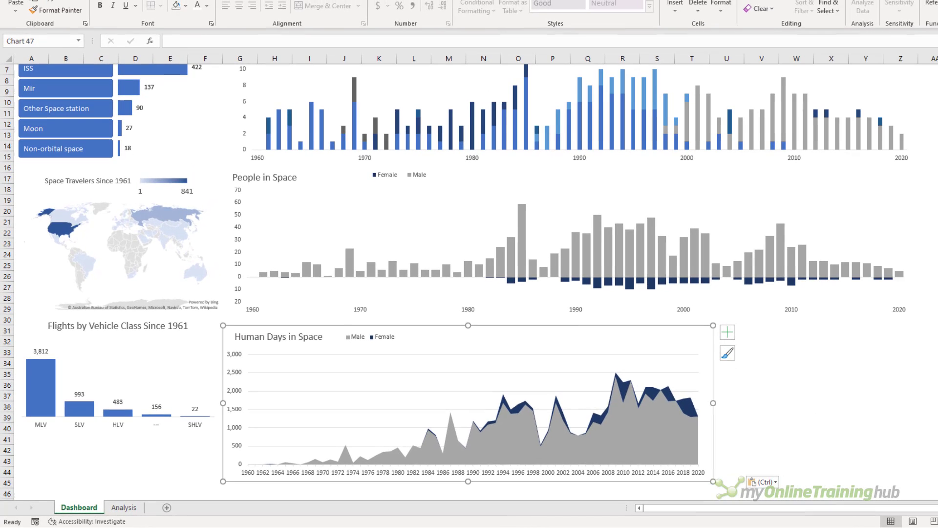
Resize the Human Days in Space chart to match the width of the charts above, snapping it to the cell grid
key("alt")
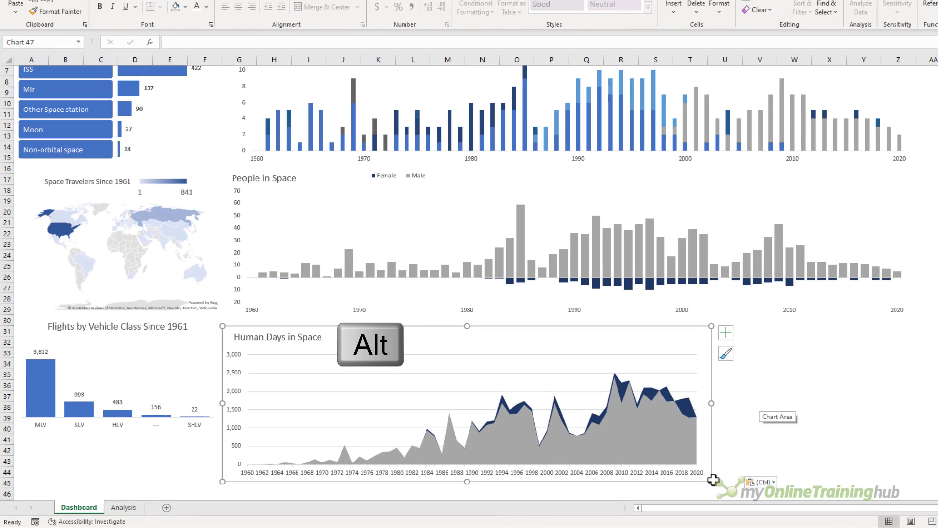
left_click_drag(711, 477, 902, 433)
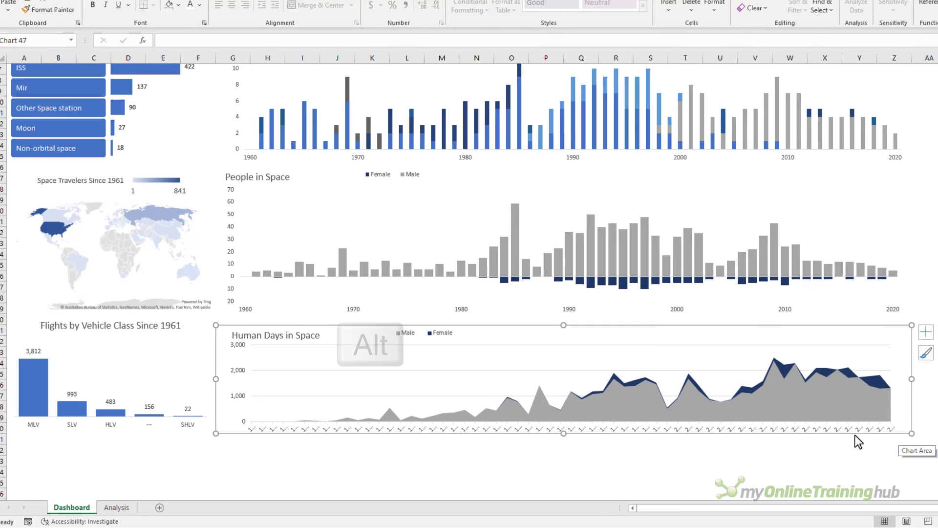
left_click(365, 443)
Set the Human Days in Space horizontal axis label interval unit to 10 and widen the chart slightly to the left
double_click(192, 435)
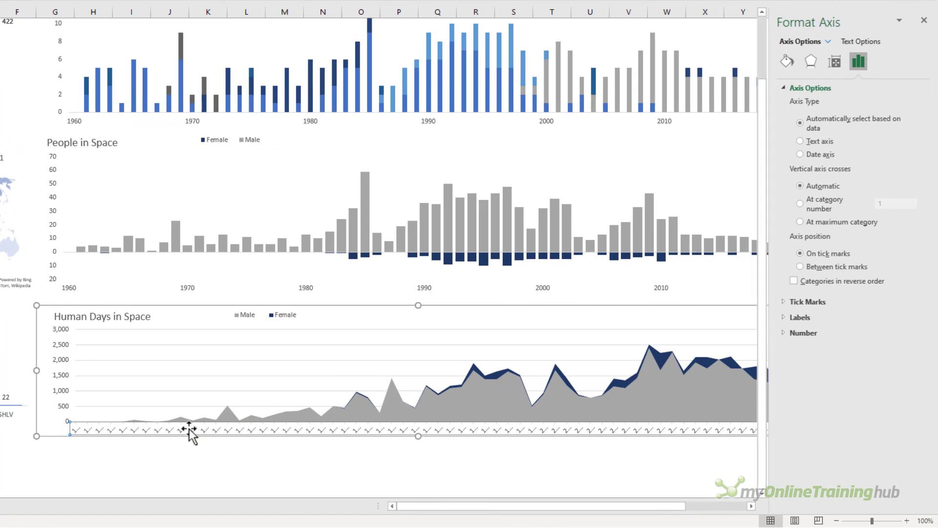
left_click(799, 317)
left_click(805, 364)
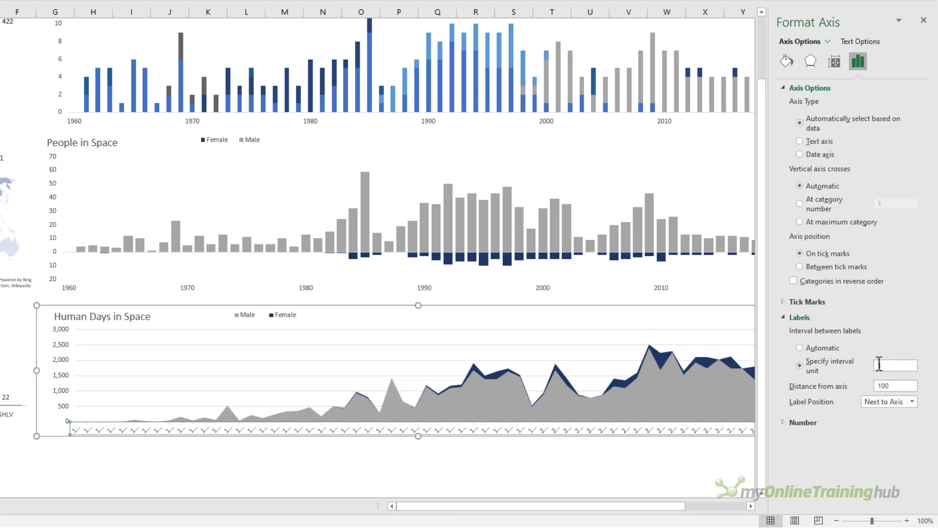
type("0")
key("Return")
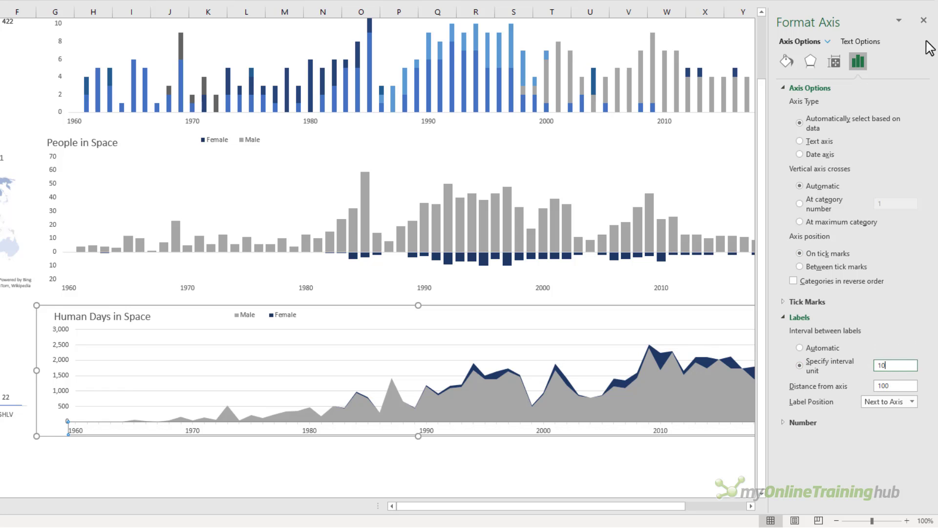
left_click(924, 20)
left_click_drag(36, 370, 19, 368)
left_click(57, 456)
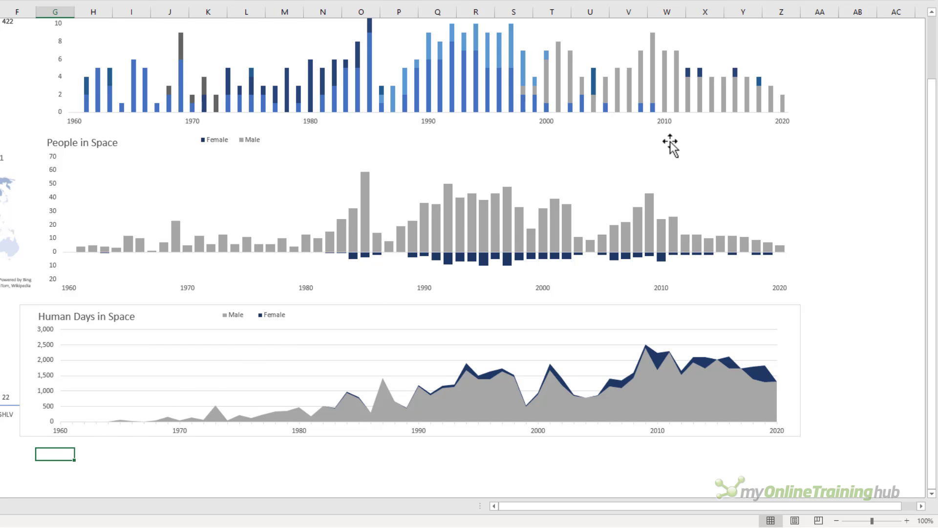
Set the gap width of the Crewed Missions chart columns to 30%
left_click(626, 89)
left_click(622, 89)
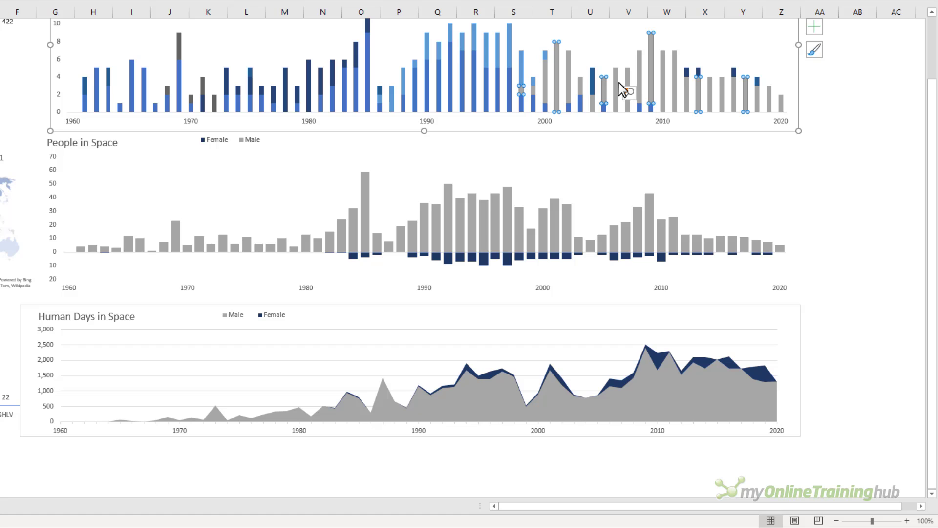
double_click(622, 89)
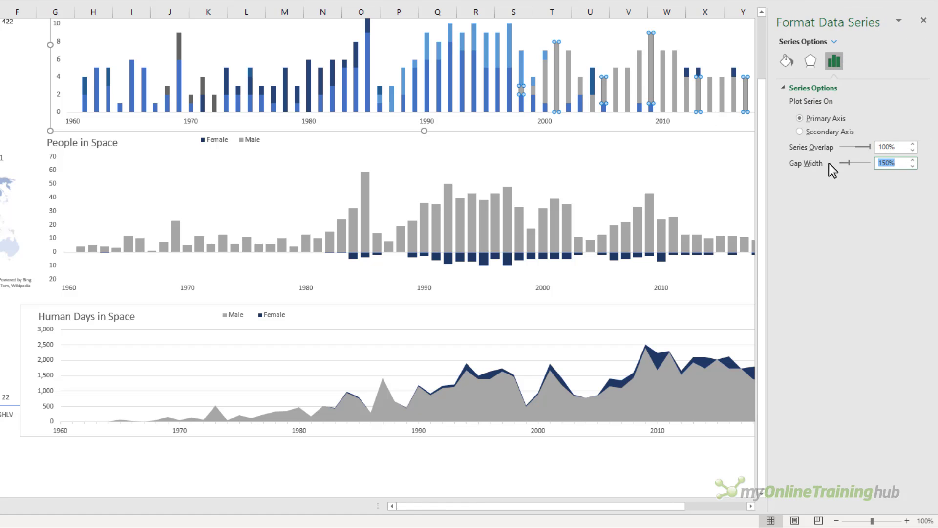
type("30")
key("Return")
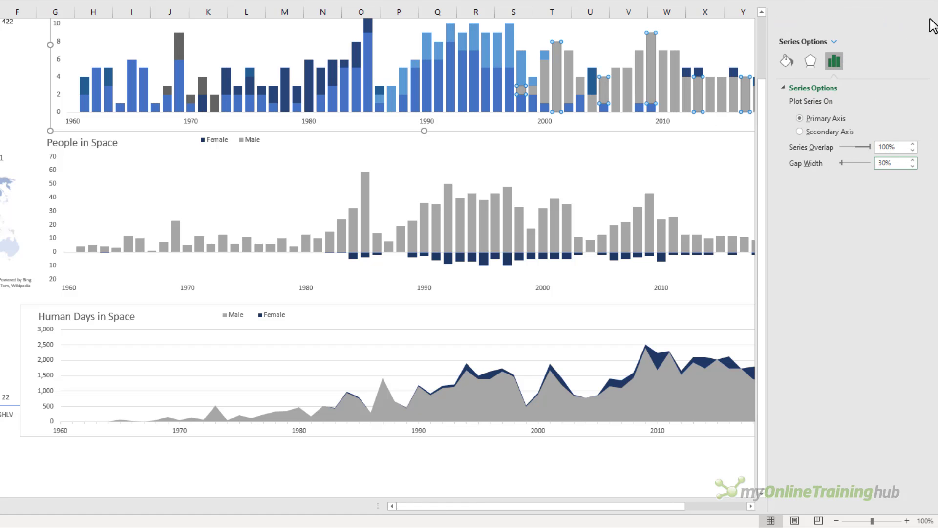
left_click(924, 20)
left_click(864, 167)
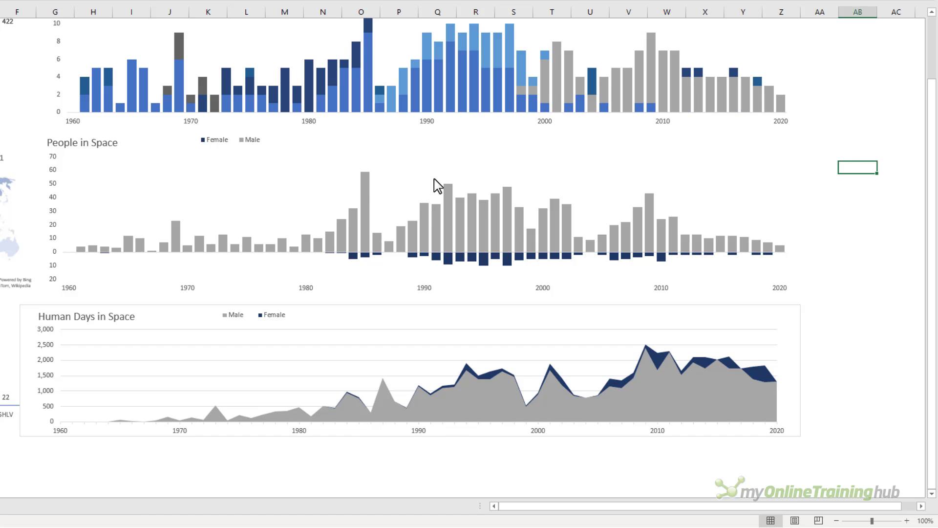
Filter the dashboard to ISS with the Destination slicer
mouse_move(364, 183)
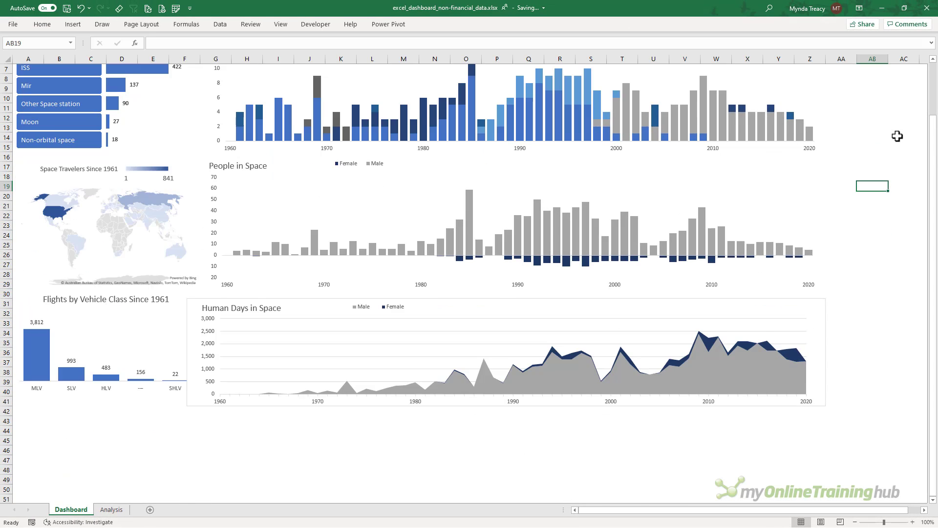
scroll(897, 136, "up", 2)
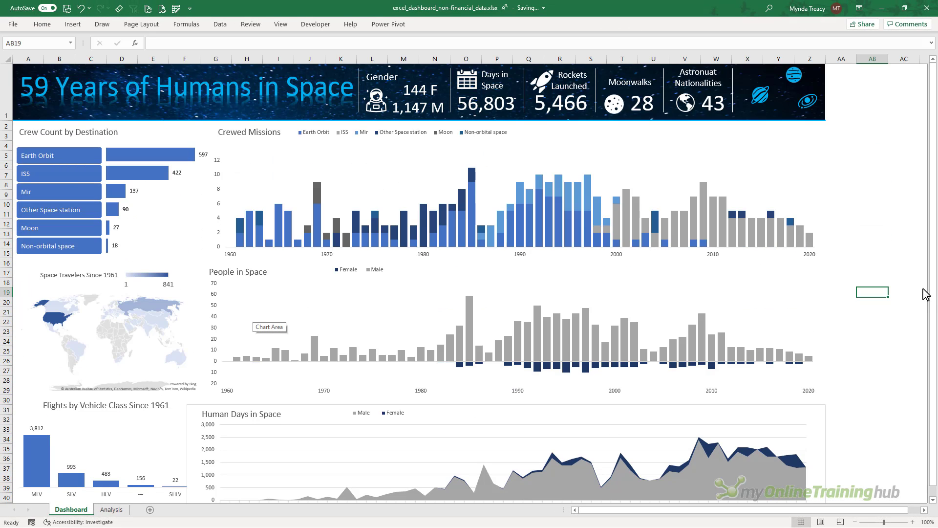
left_click(74, 177)
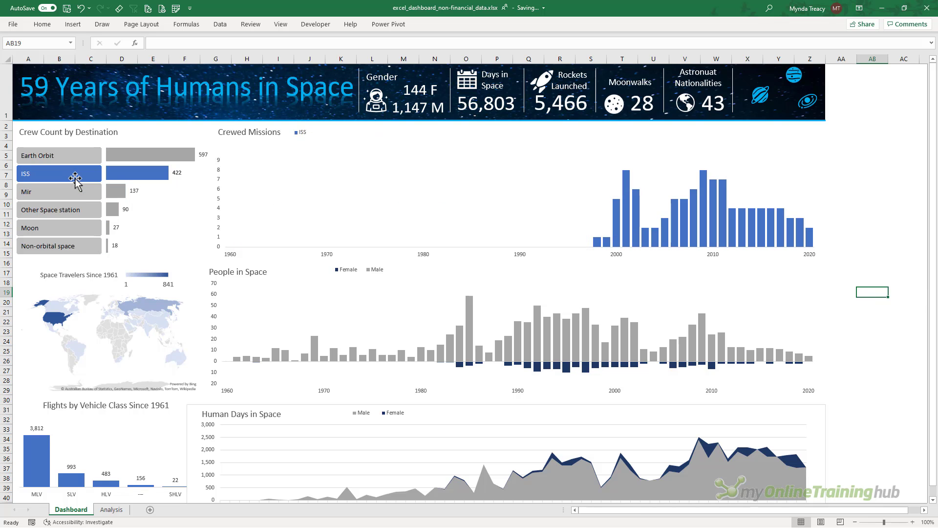
Connect the Destination slicer to PivotTable10 and PivotTable11 through its report connections
right_click(76, 154)
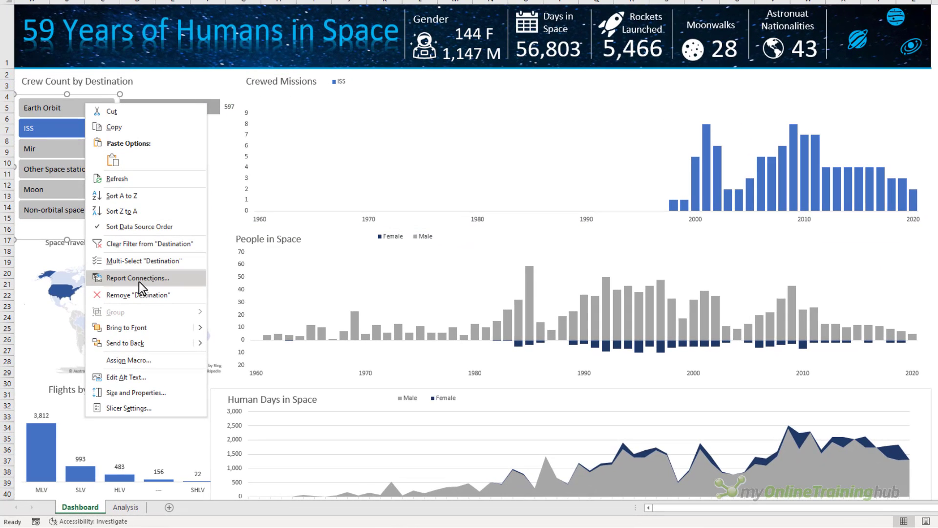
left_click(138, 278)
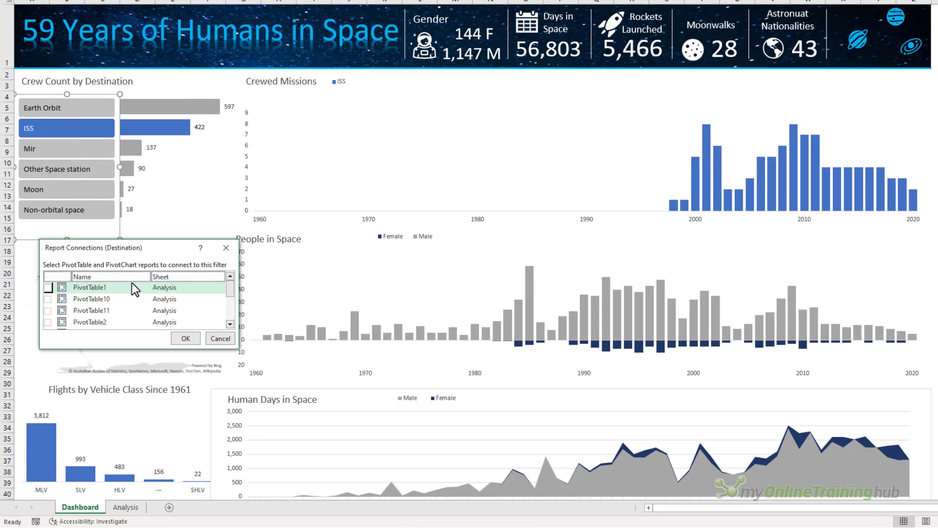
left_click(47, 298)
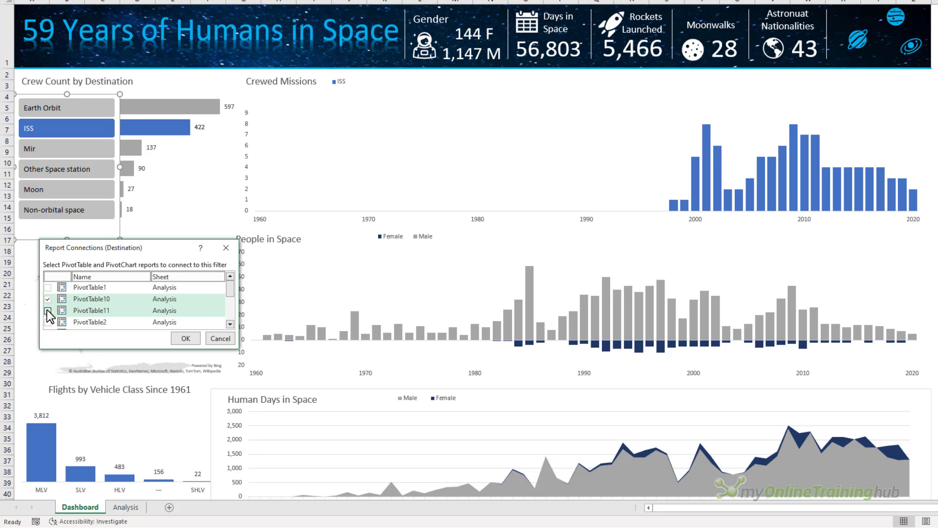
left_click(48, 310)
mouse_move(236, 294)
left_mouse_down()
mouse_move(234, 315)
mouse_move(234, 288)
left_mouse_up()
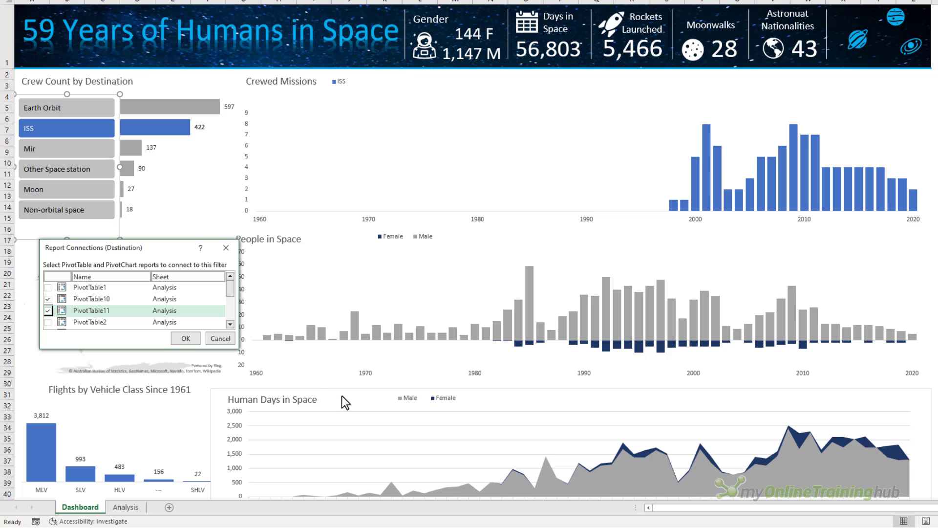
left_click(190, 338)
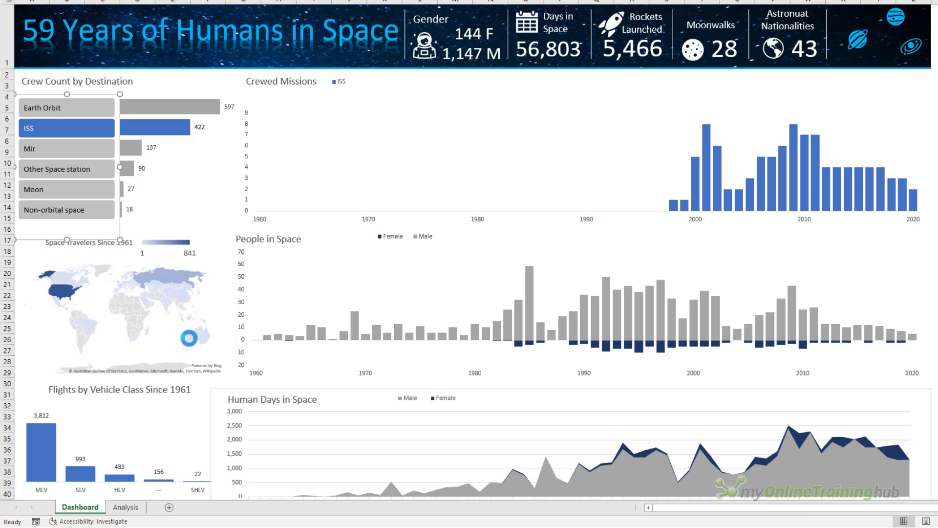
Remove the outline from the Human Days in Space chart
left_click(903, 391)
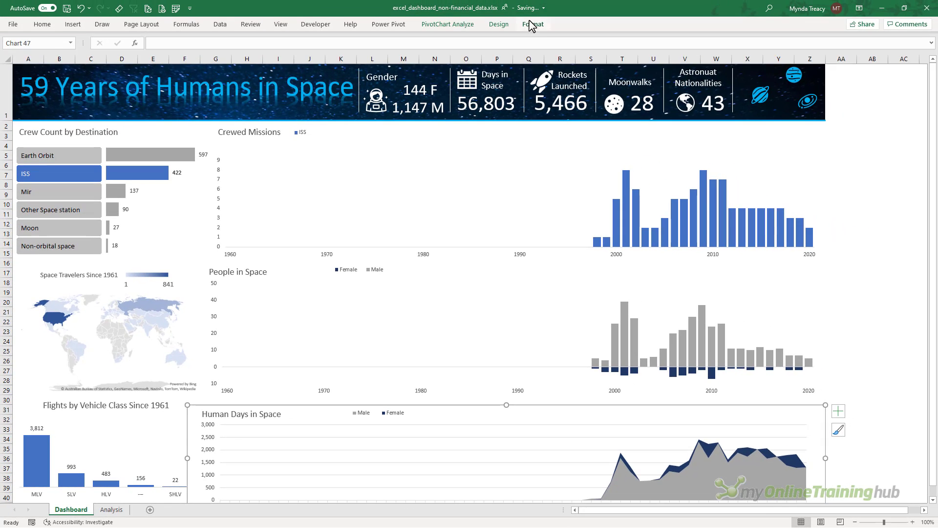
left_click(532, 25)
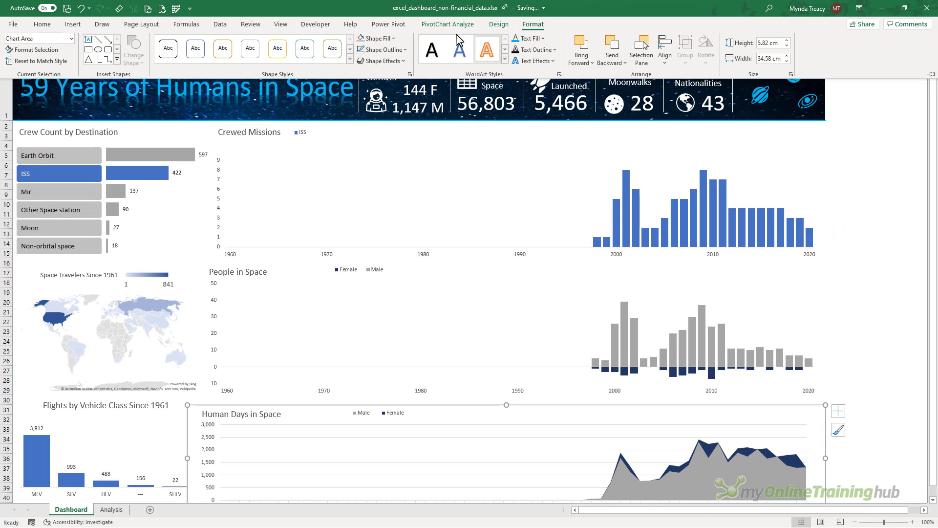
left_click(840, 341)
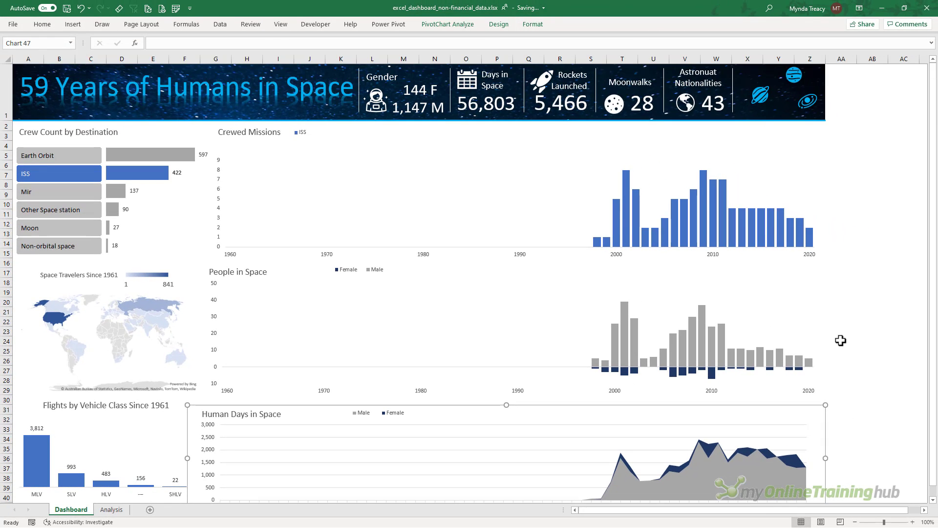
left_click(358, 346)
left_click(313, 228)
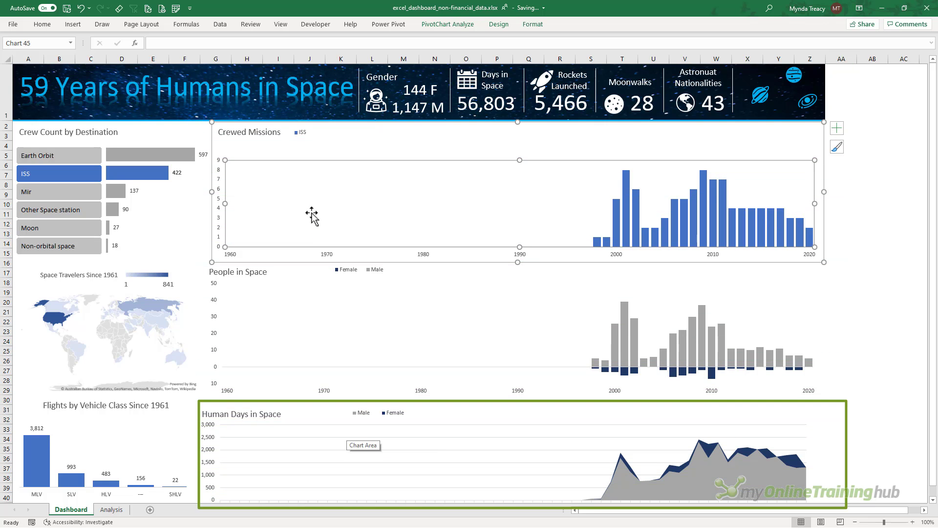
Hide the formula bar for the dashboard view
left_click(281, 24)
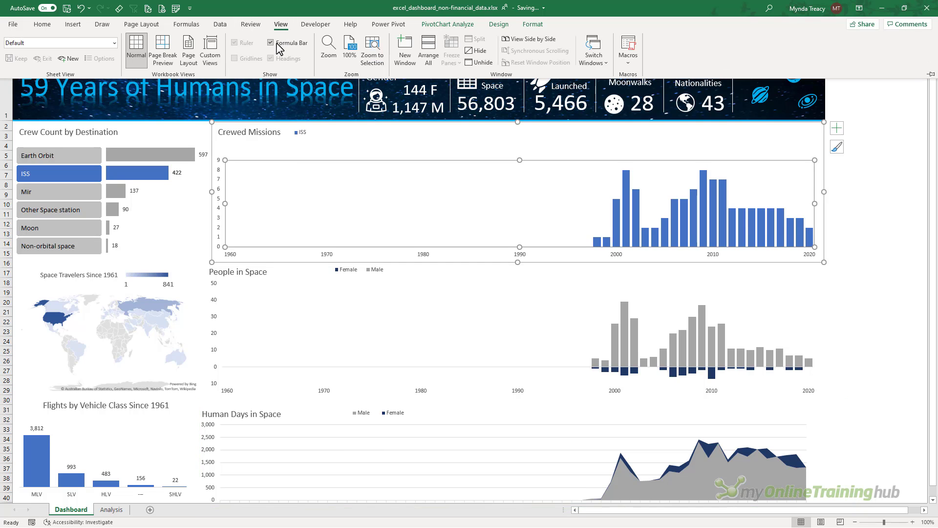
left_click(270, 42)
left_click(862, 168)
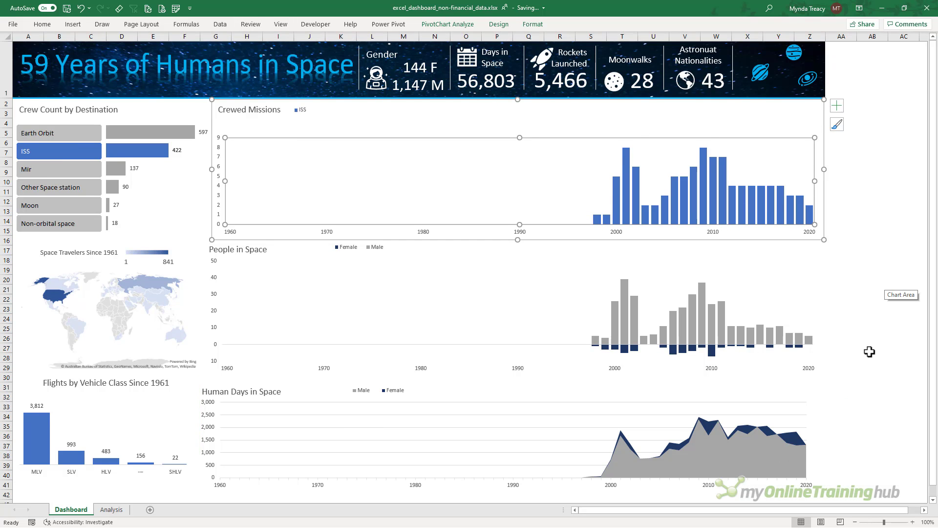